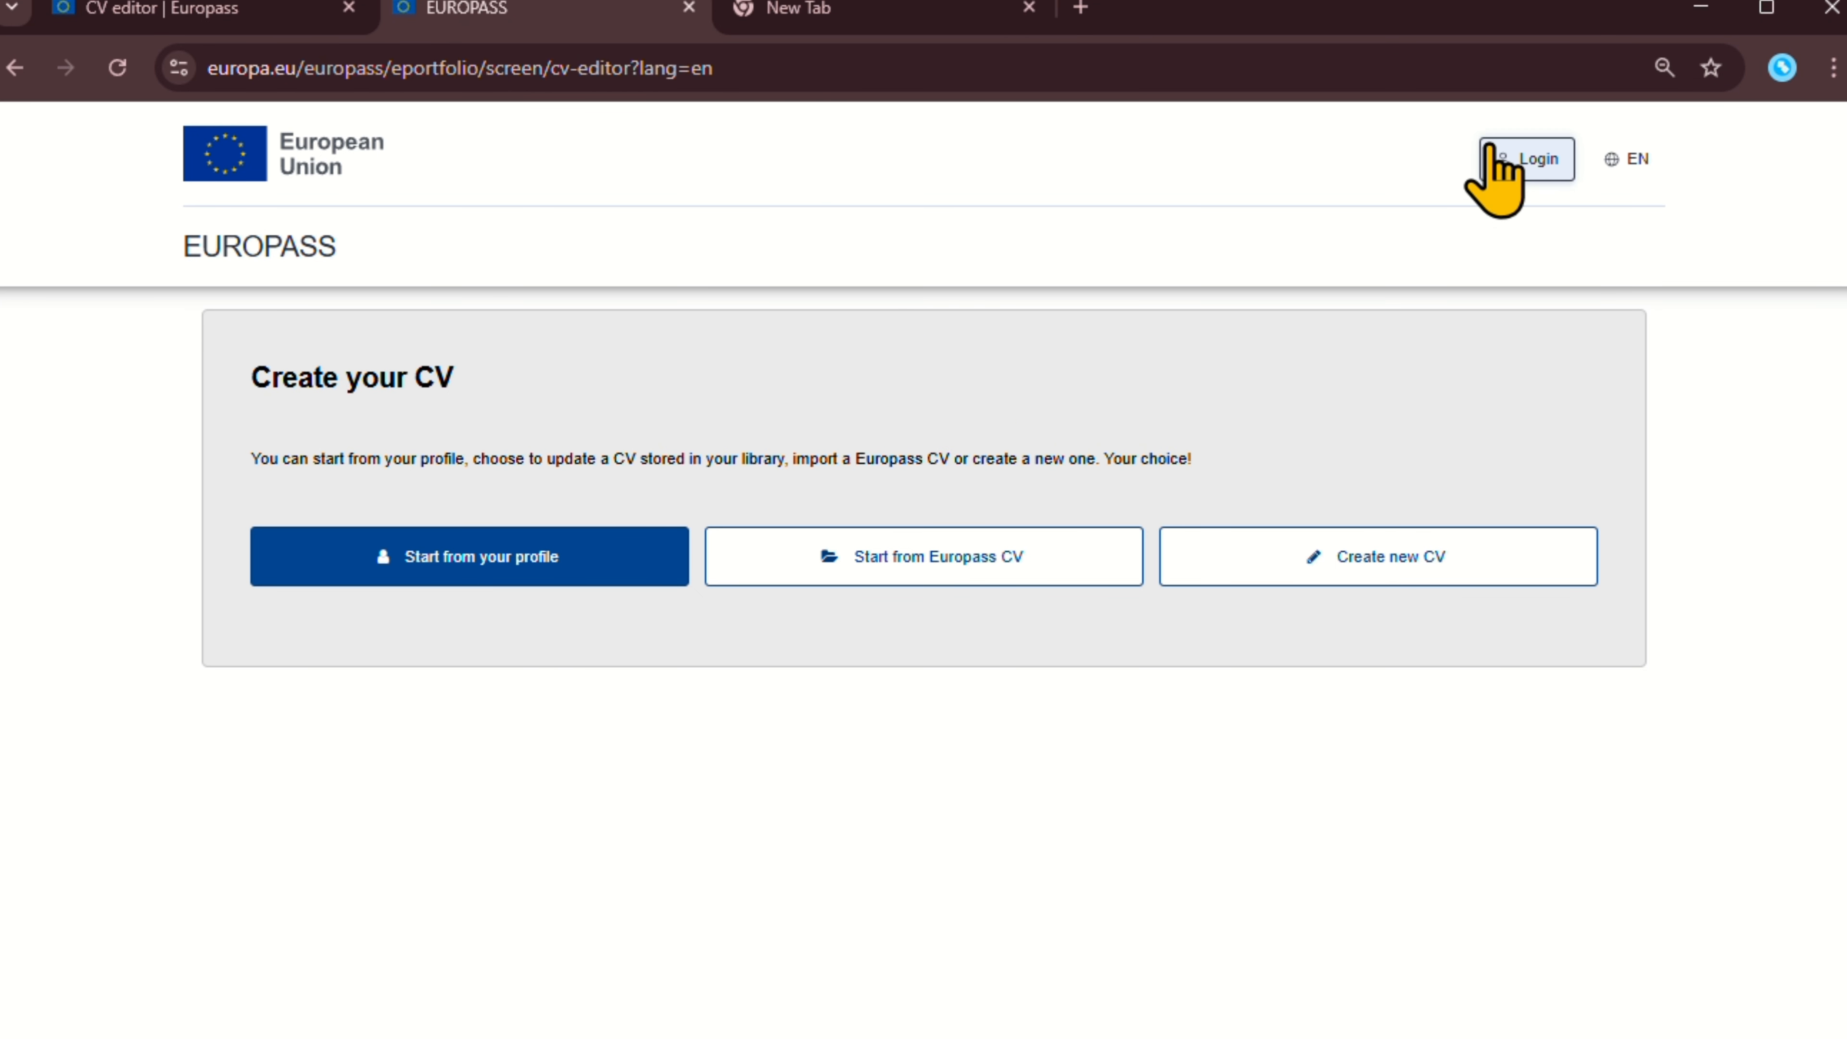
Leave the CV page to sign in to a Europass account through EU Login.
{"action": "left_click", "coordinate": [1552, 163]}
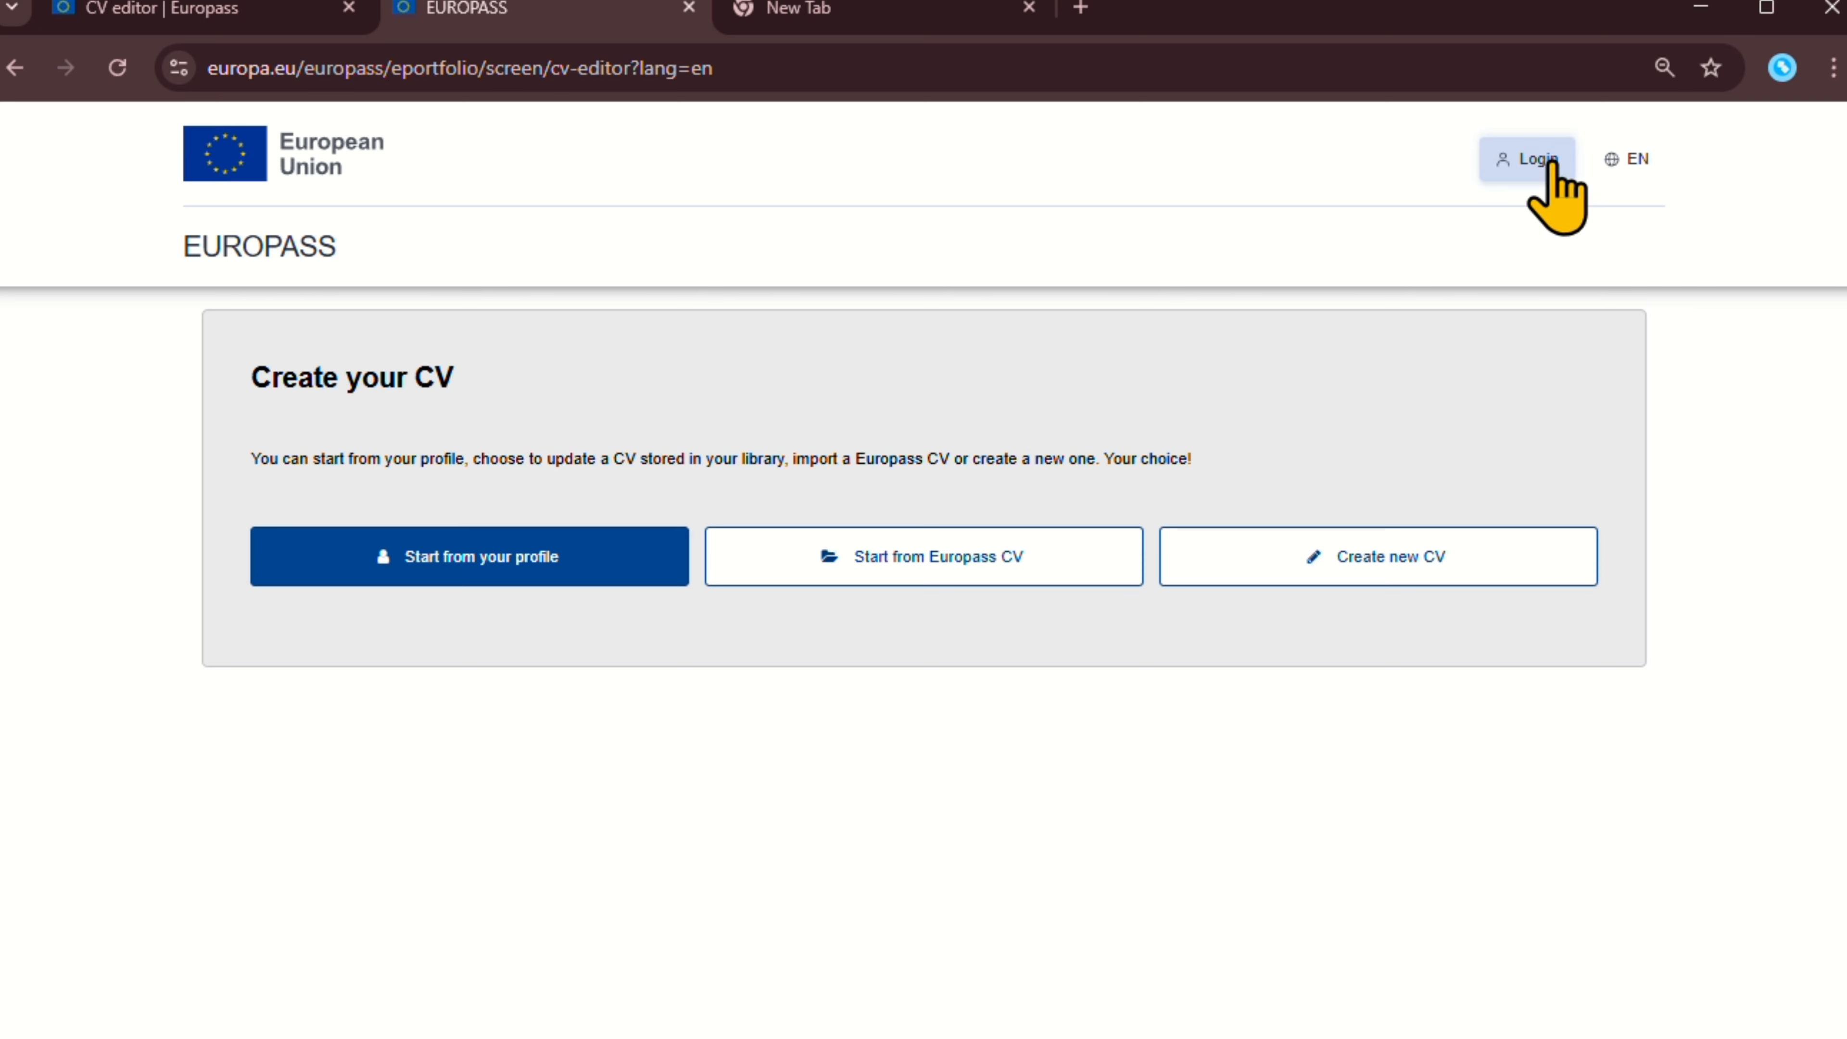
{"action": "left_click", "coordinate": [1049, 246]}
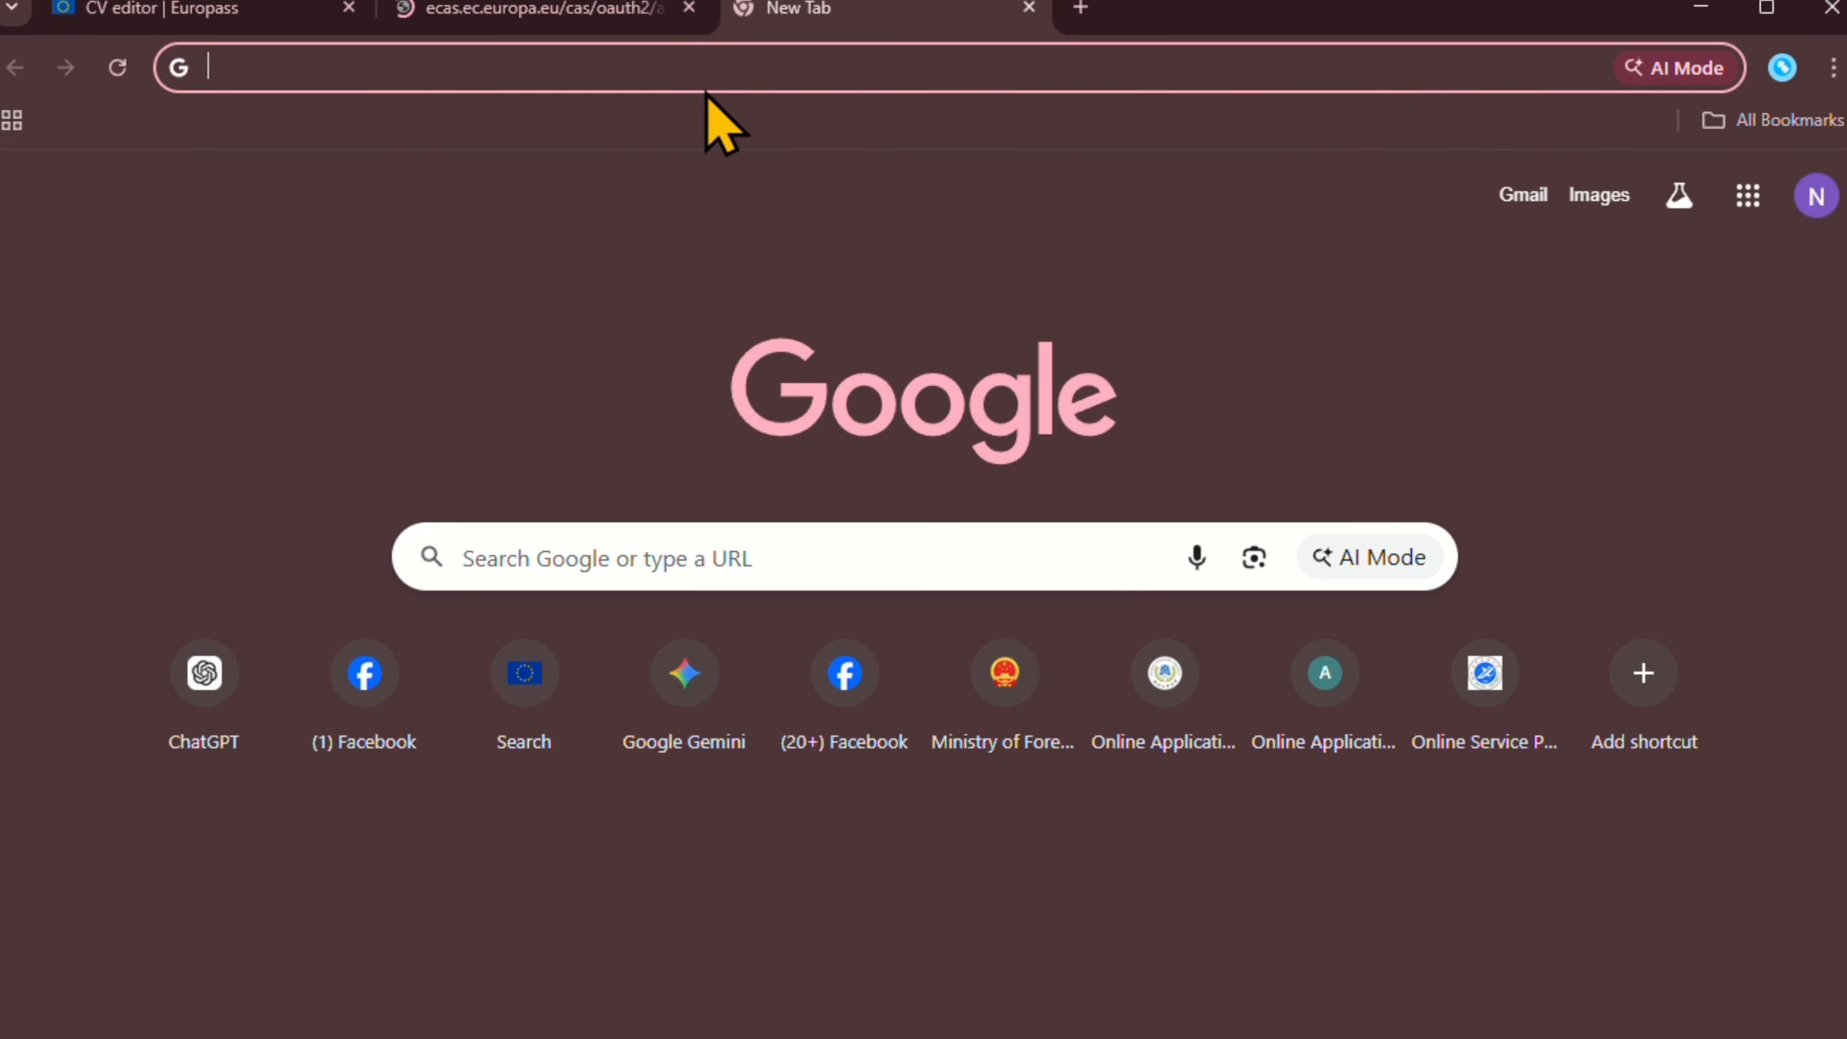
Search Google for 'europass cv' and open the Europass CV Editor result.
{"action": "left_click", "coordinate": [754, 66]}
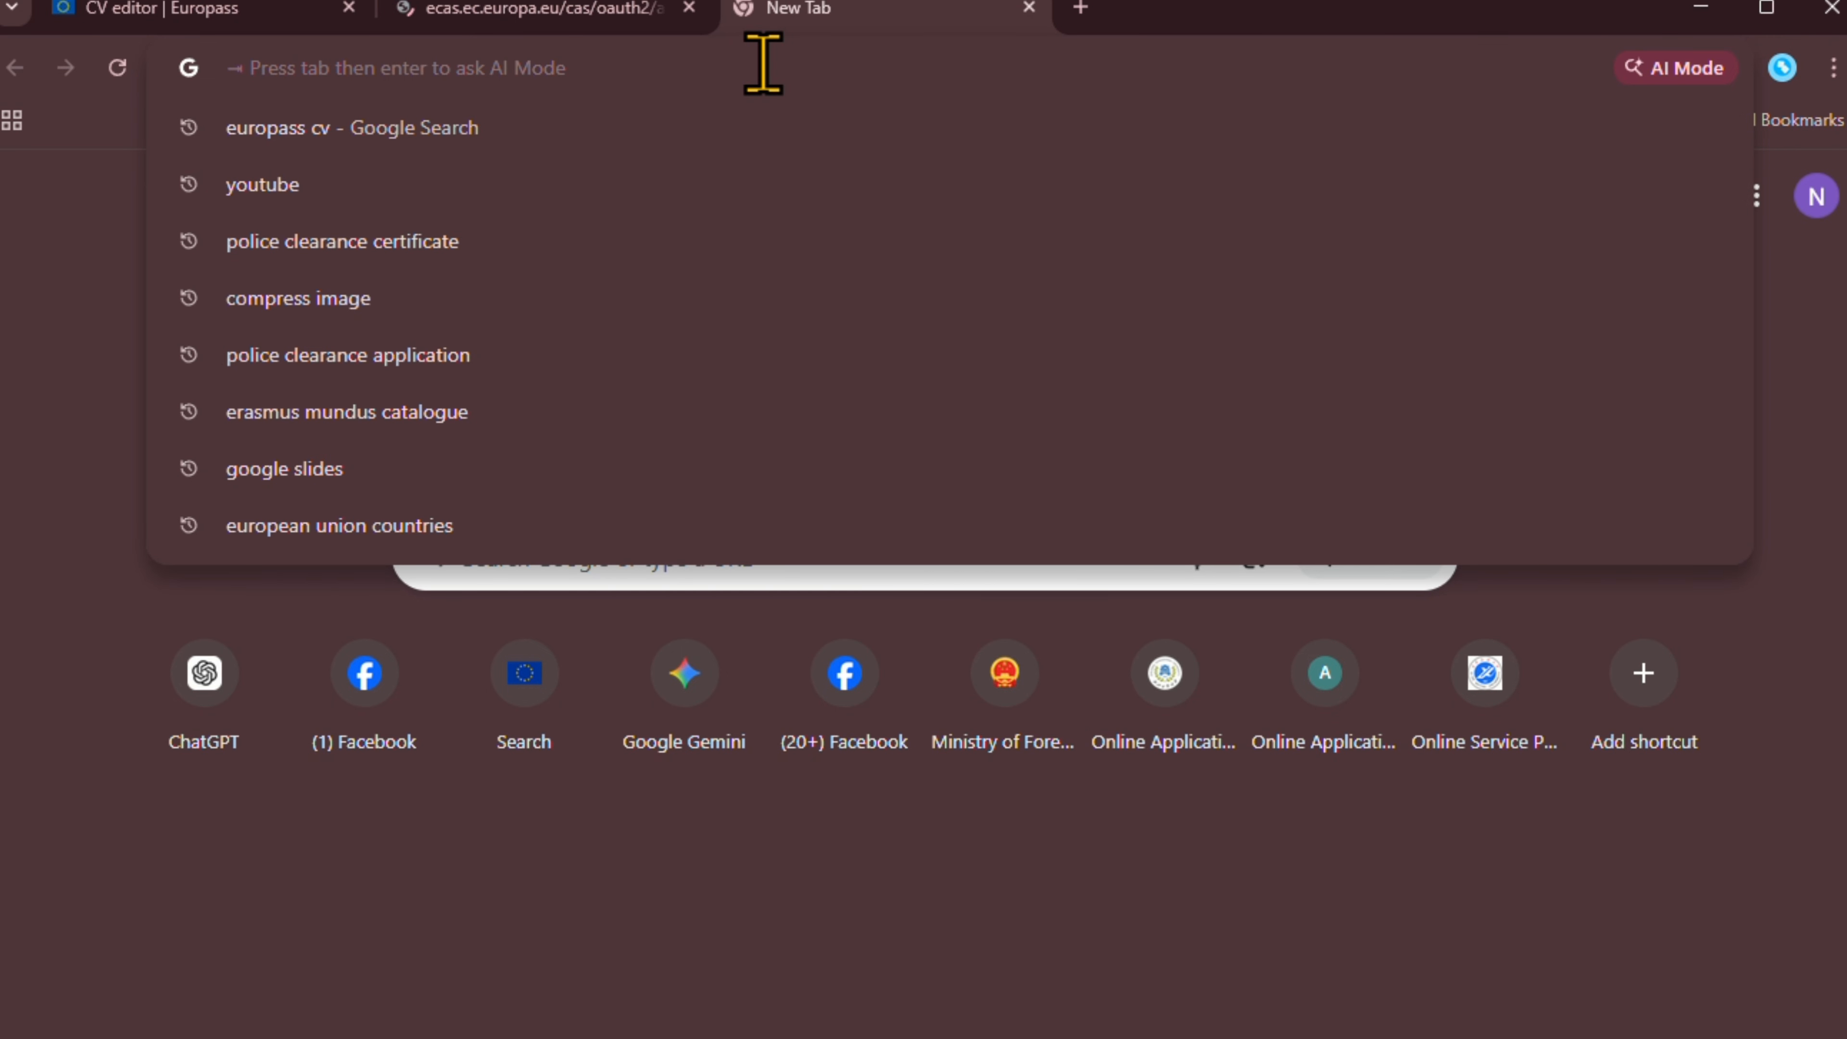
{"action": "type", "text": "europa"}
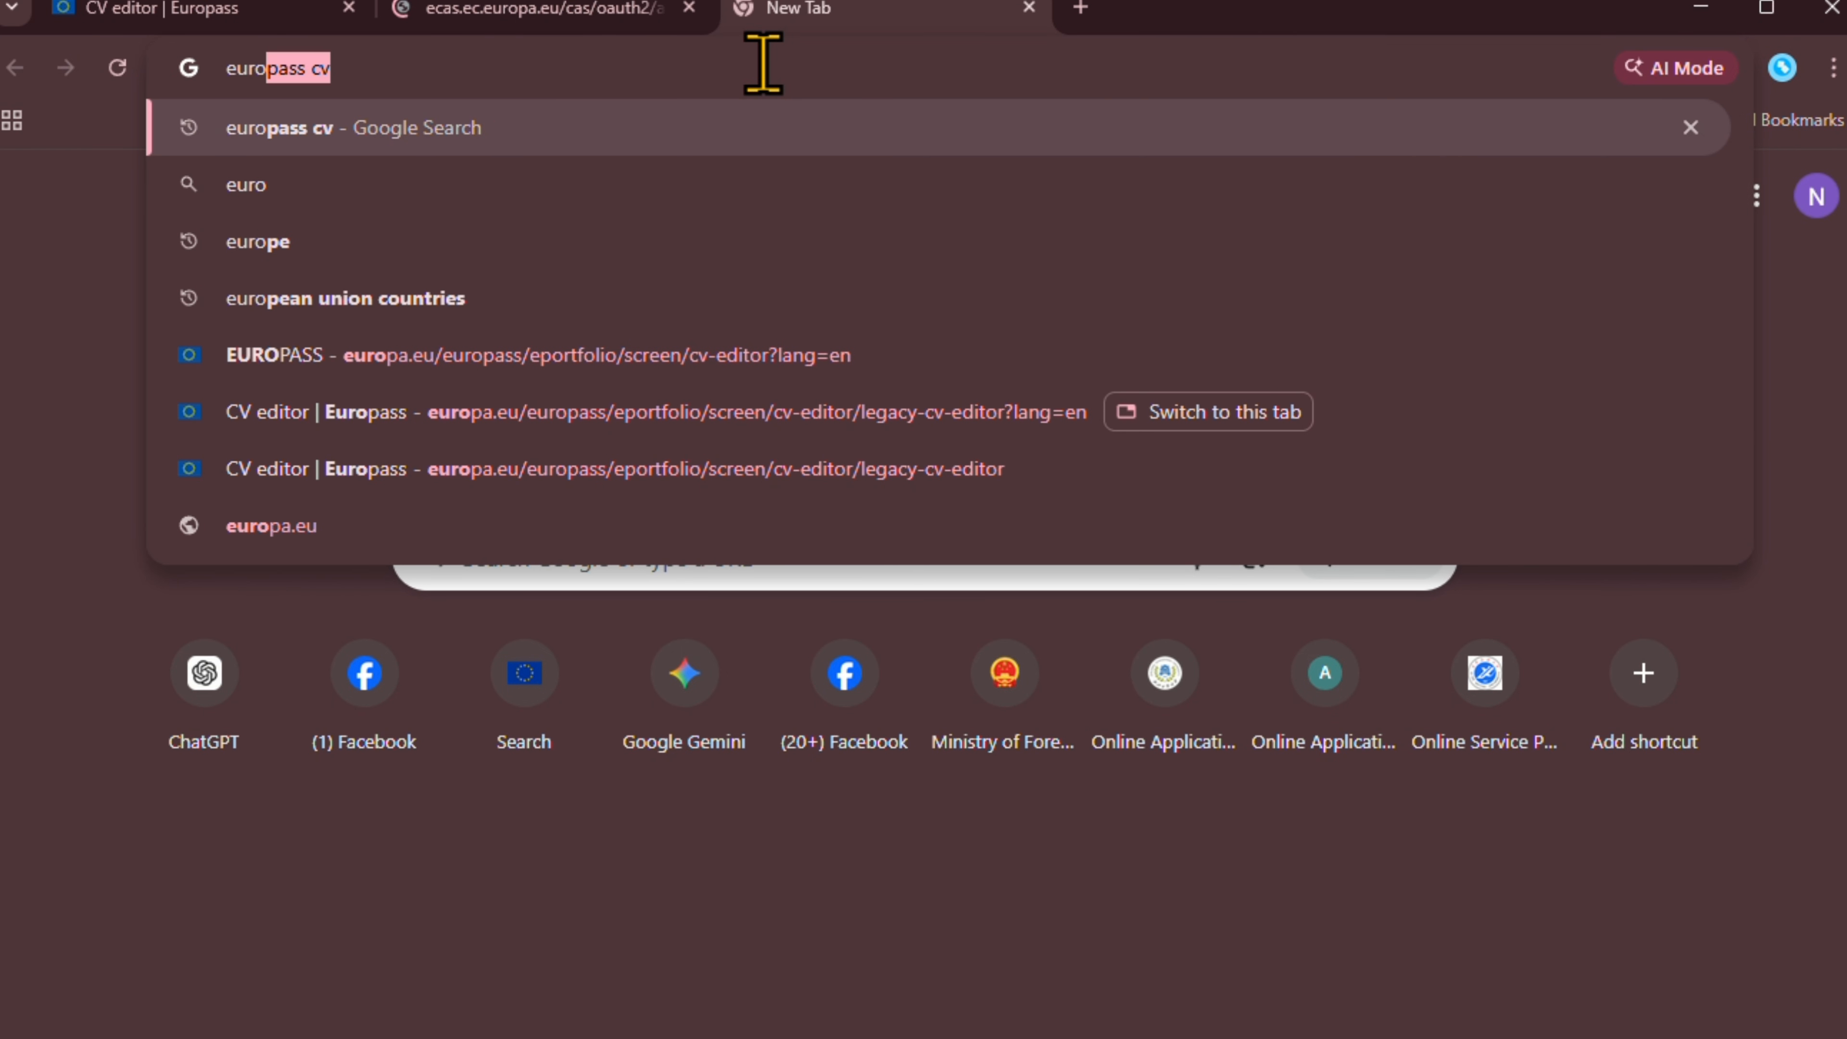
{"action": "type", "text": "ss"}
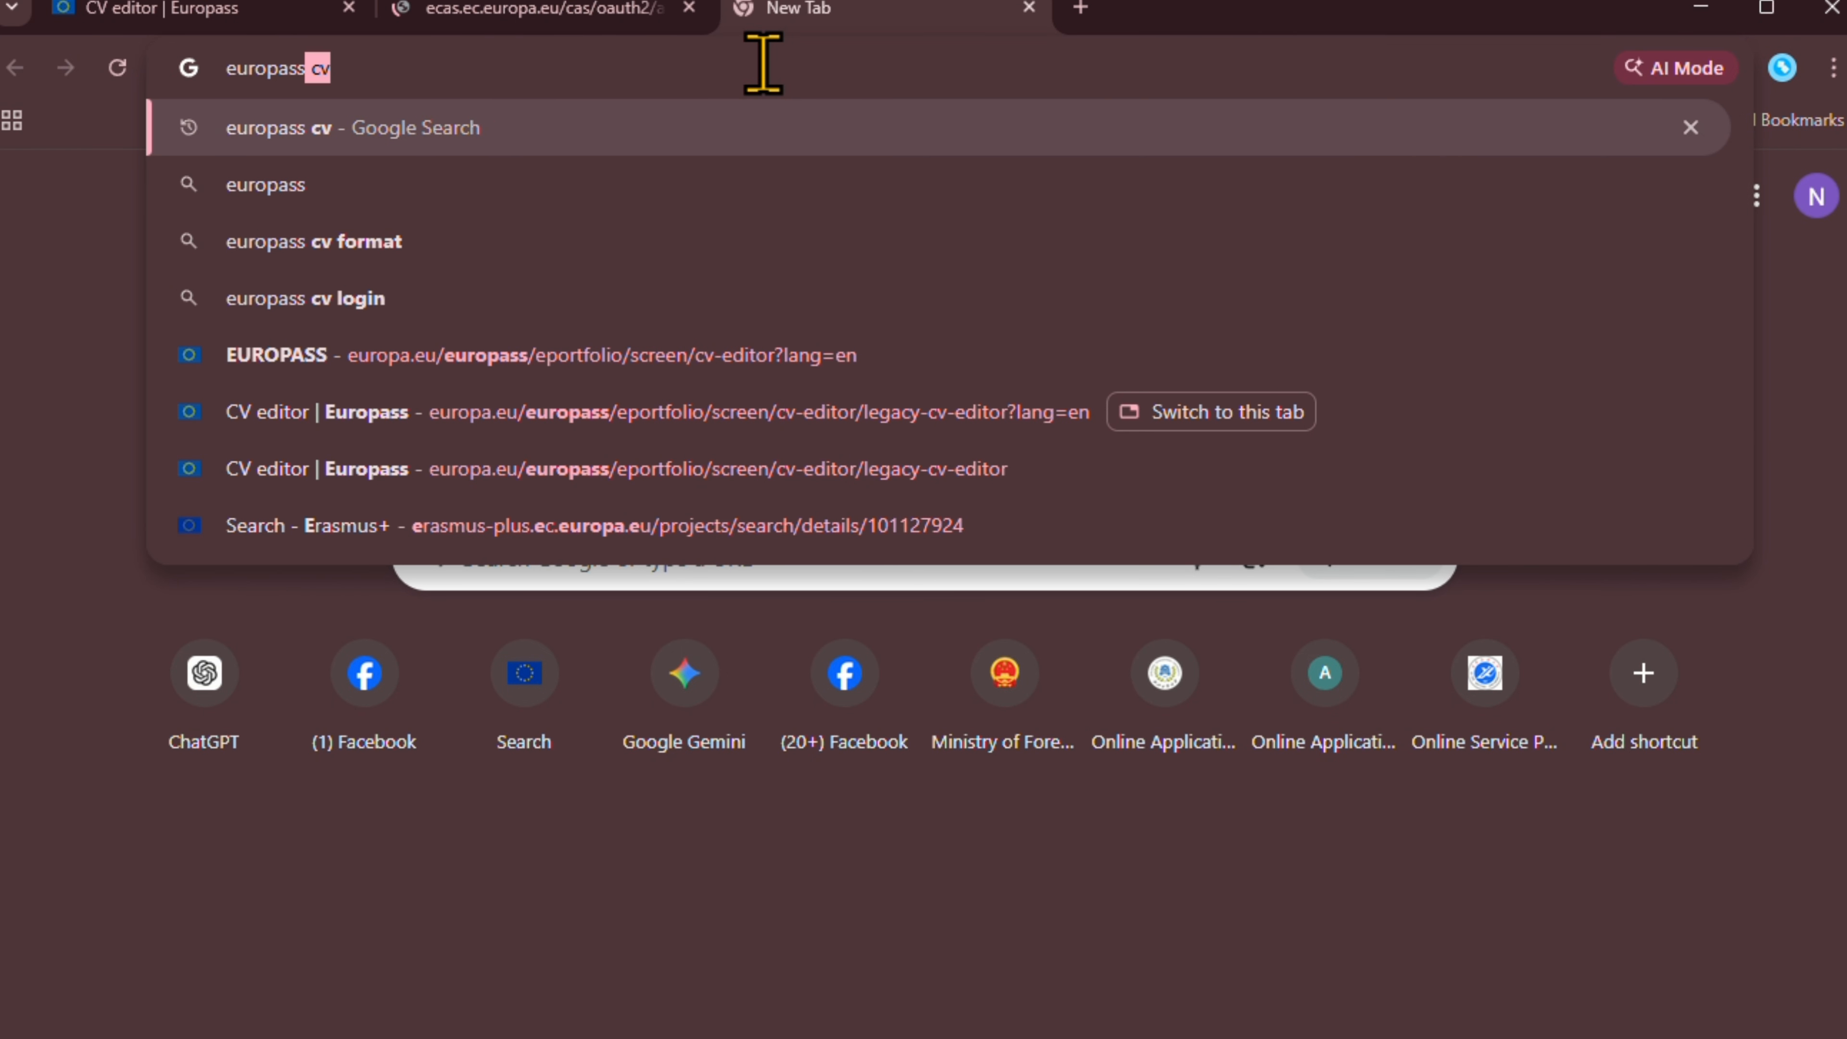
{"action": "left_click", "coordinate": [729, 136]}
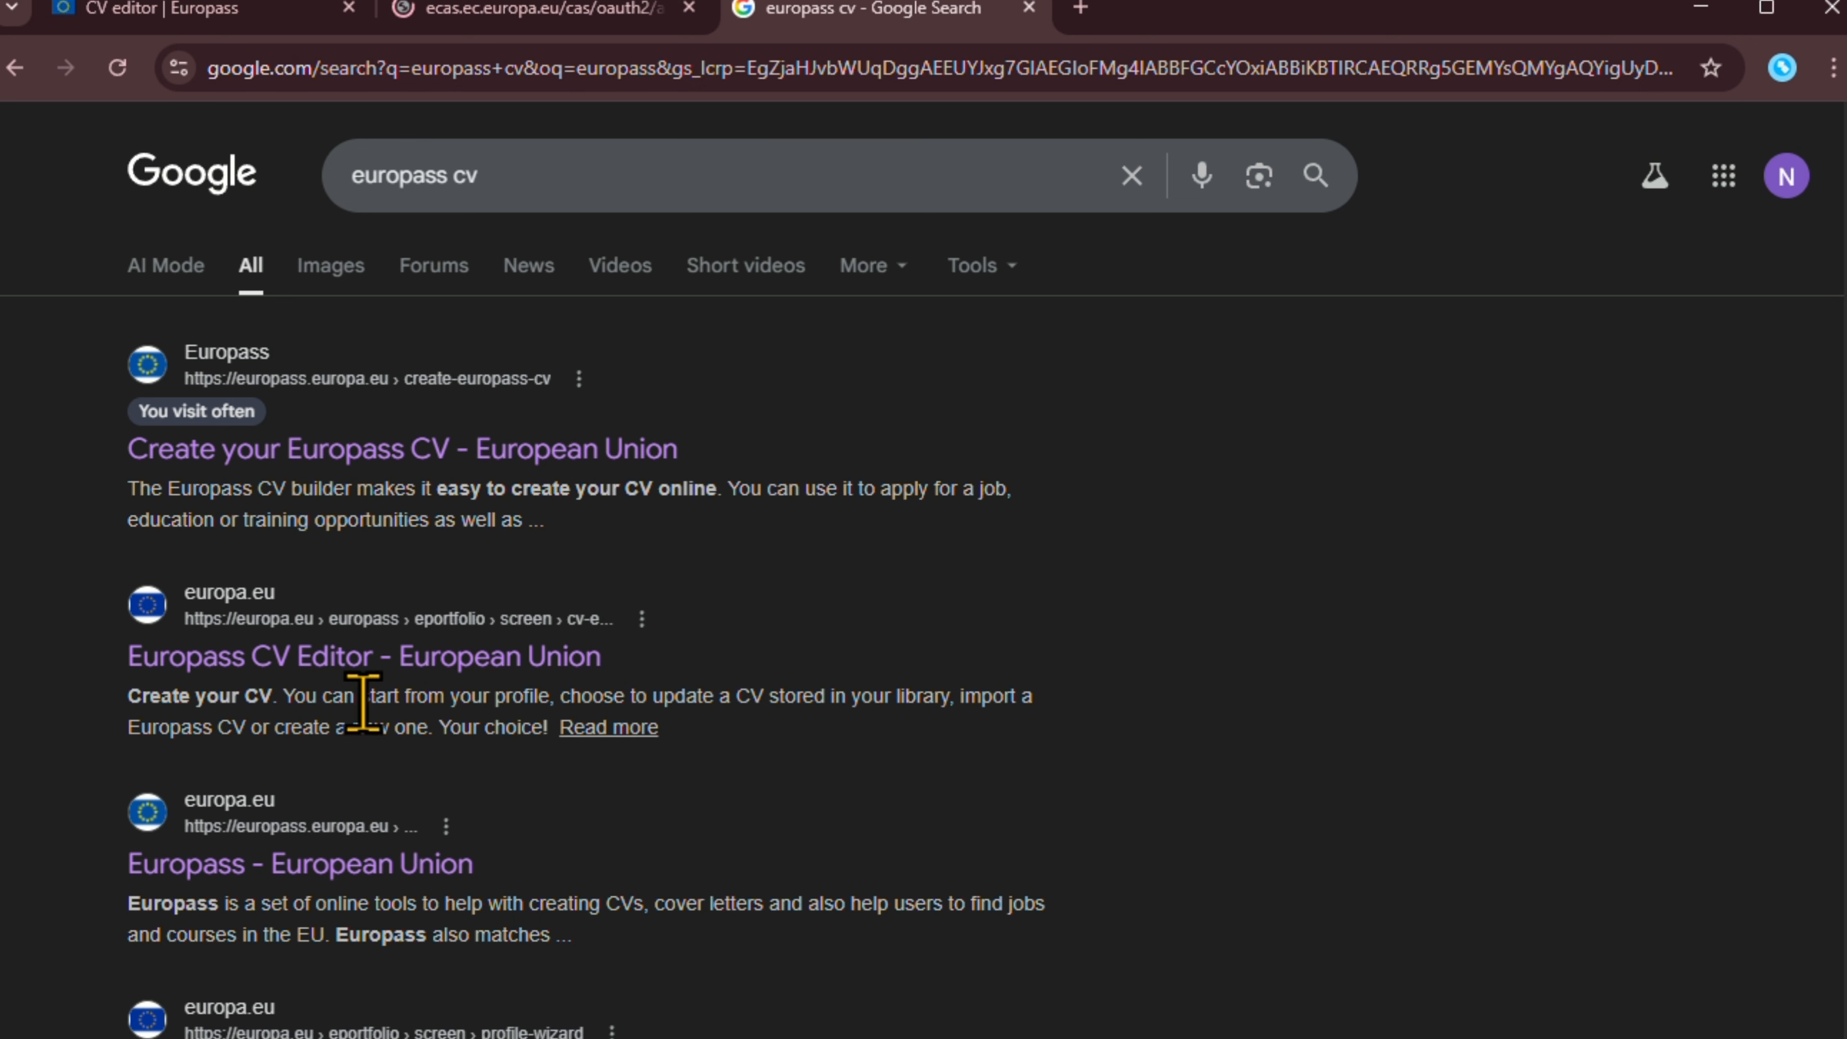
{"action": "left_click", "coordinate": [382, 660]}
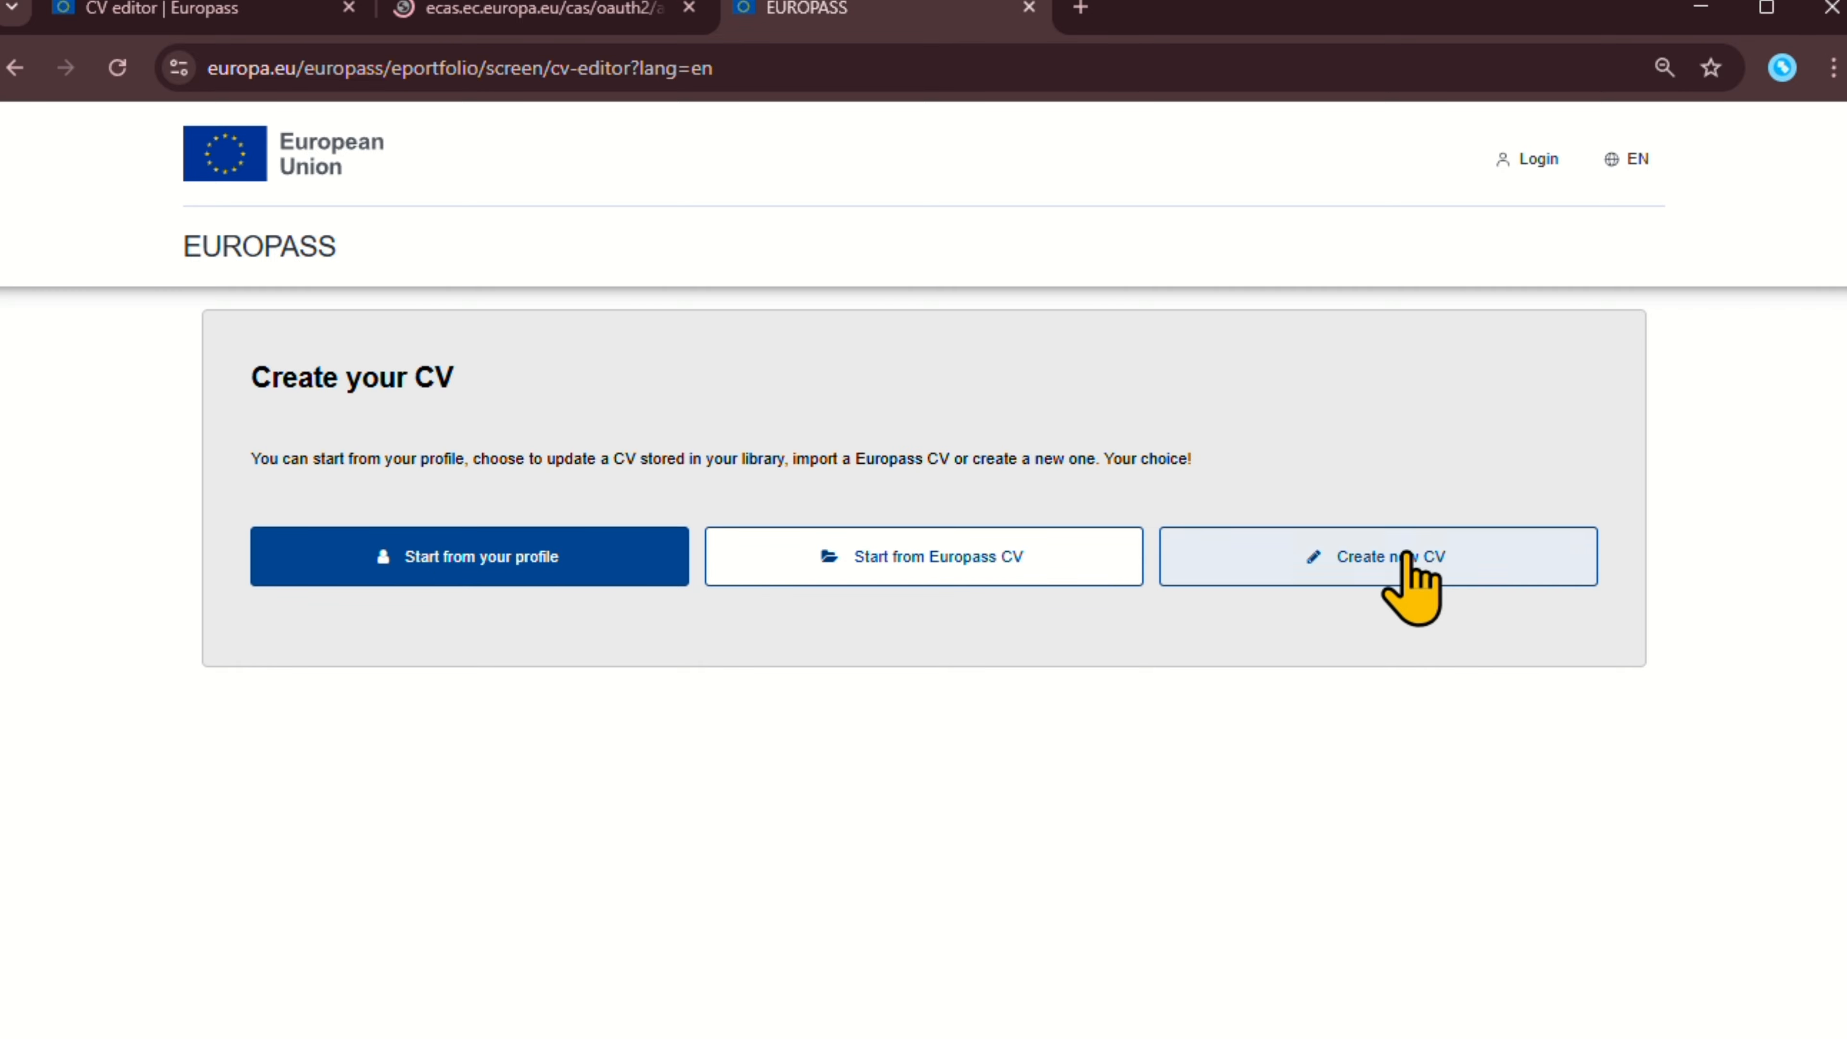
Create a new CV using the standard CV builder.
{"action": "left_click", "coordinate": [1417, 557]}
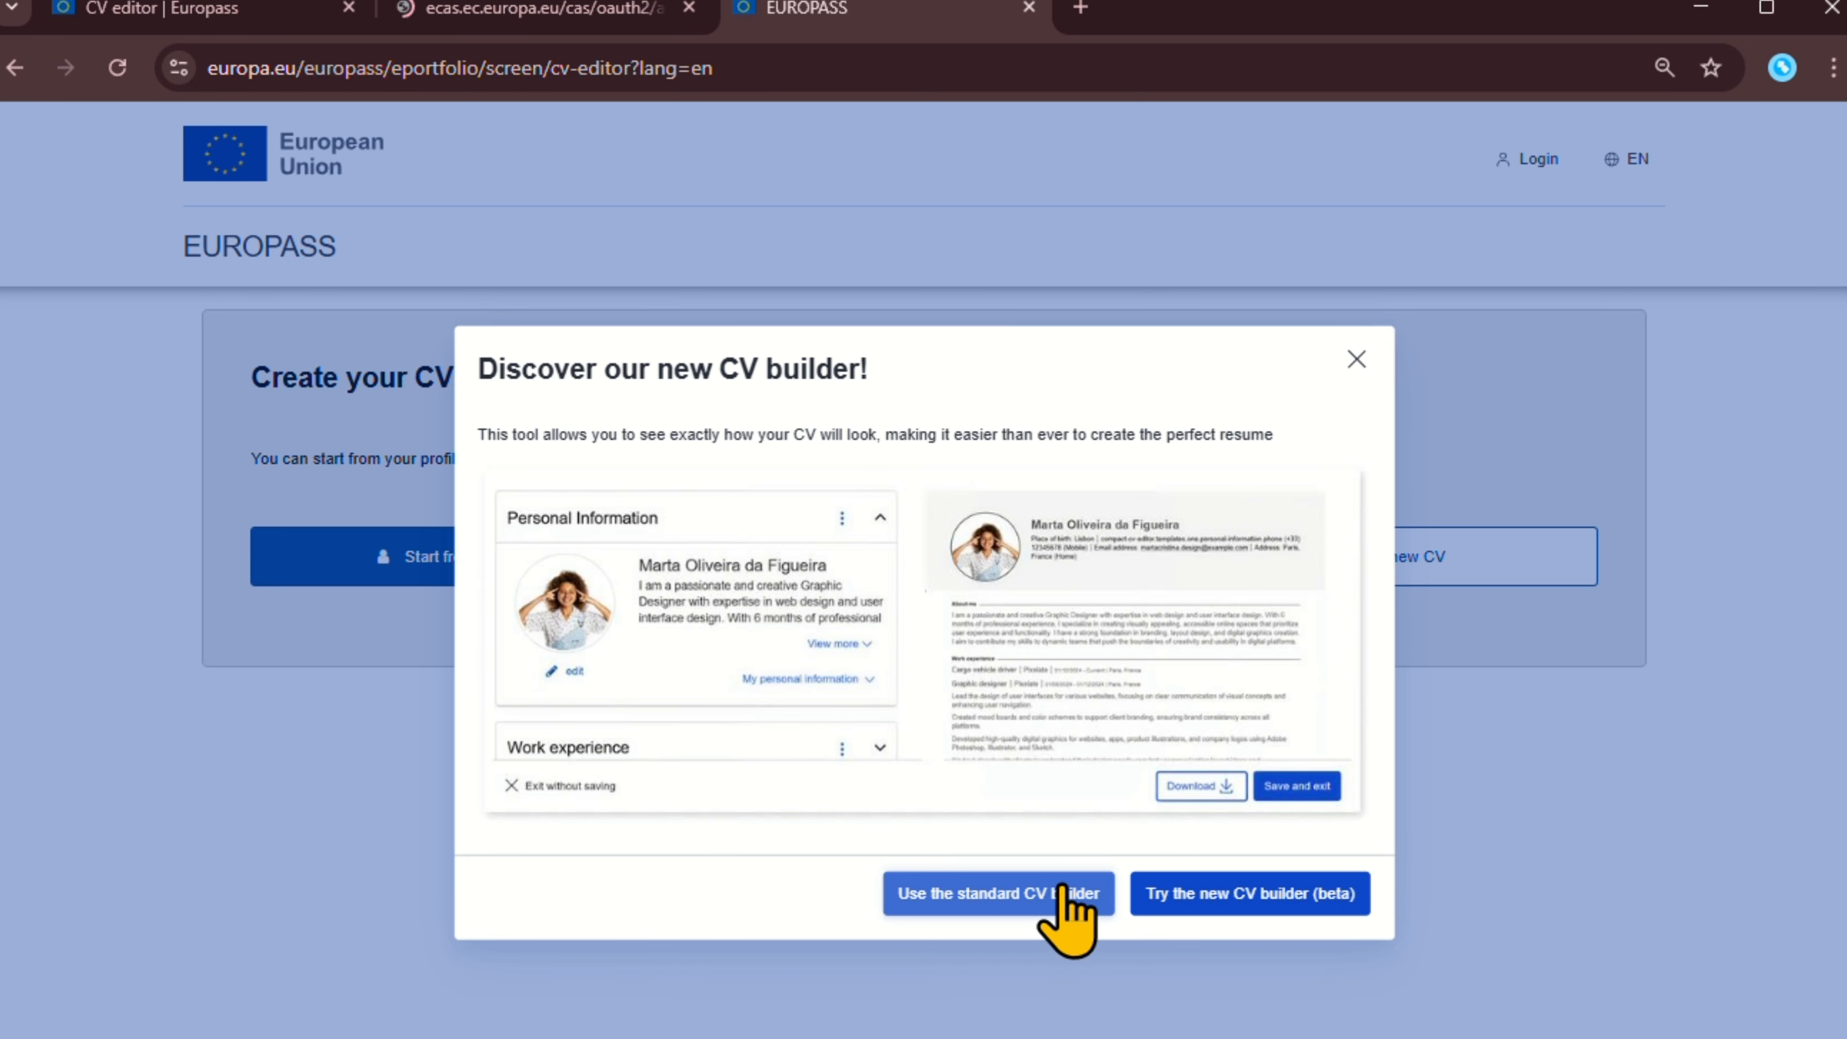
{"action": "left_click", "coordinate": [1028, 900]}
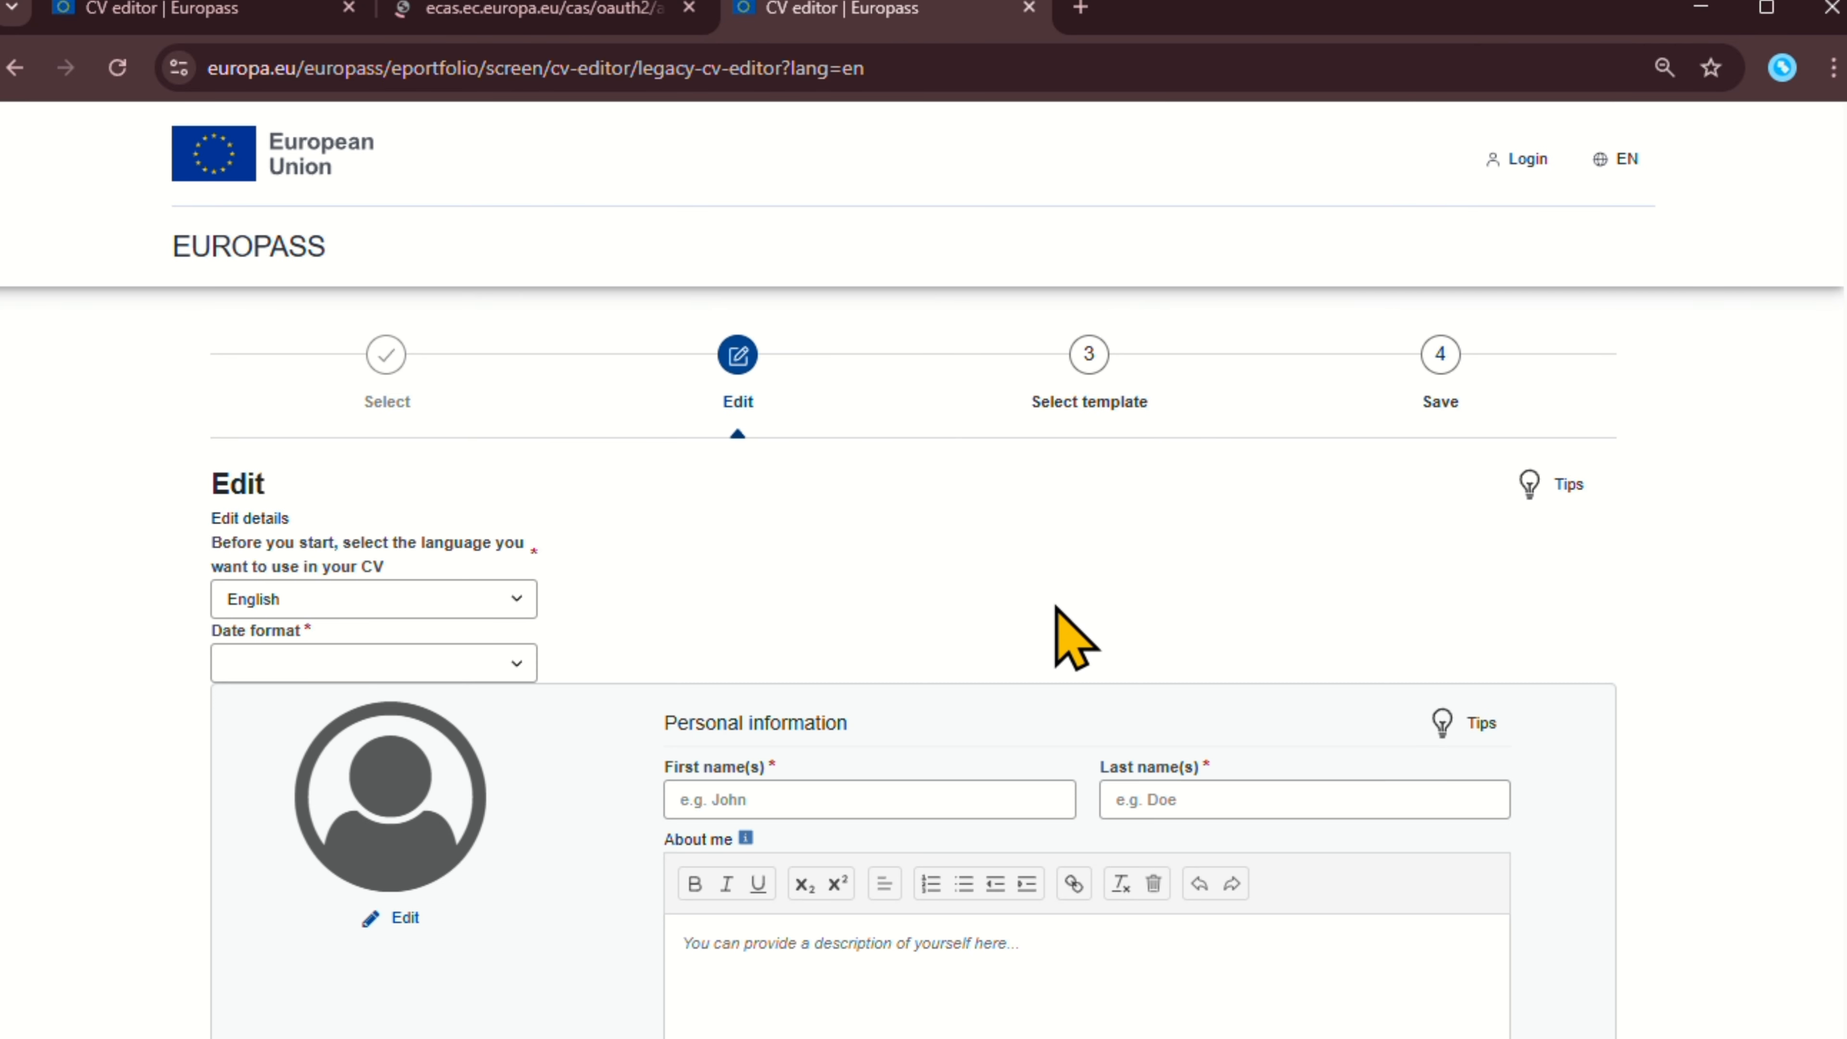
{"action": "scroll", "coordinate": [1058, 618], "scroll_direction": "down", "scroll_amount": 2}
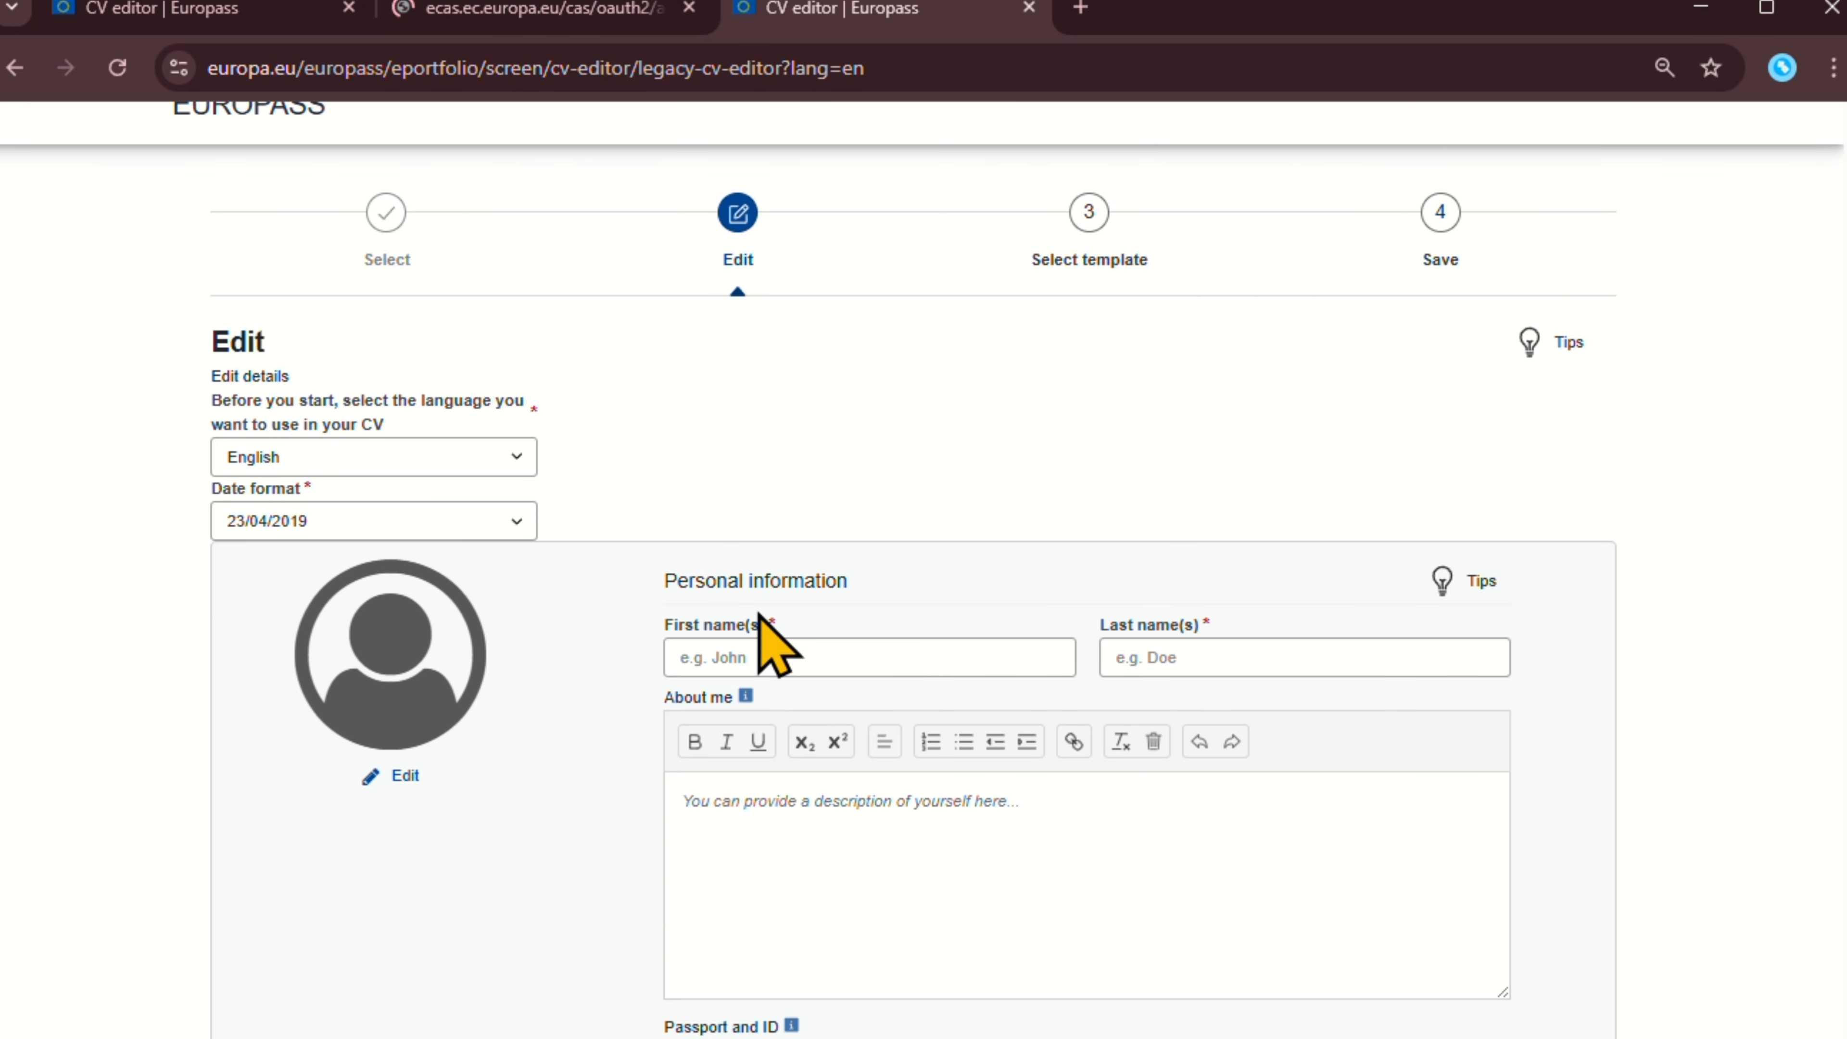
{"action": "scroll", "coordinate": [453, 549], "scroll_direction": "up", "scroll_amount": 2}
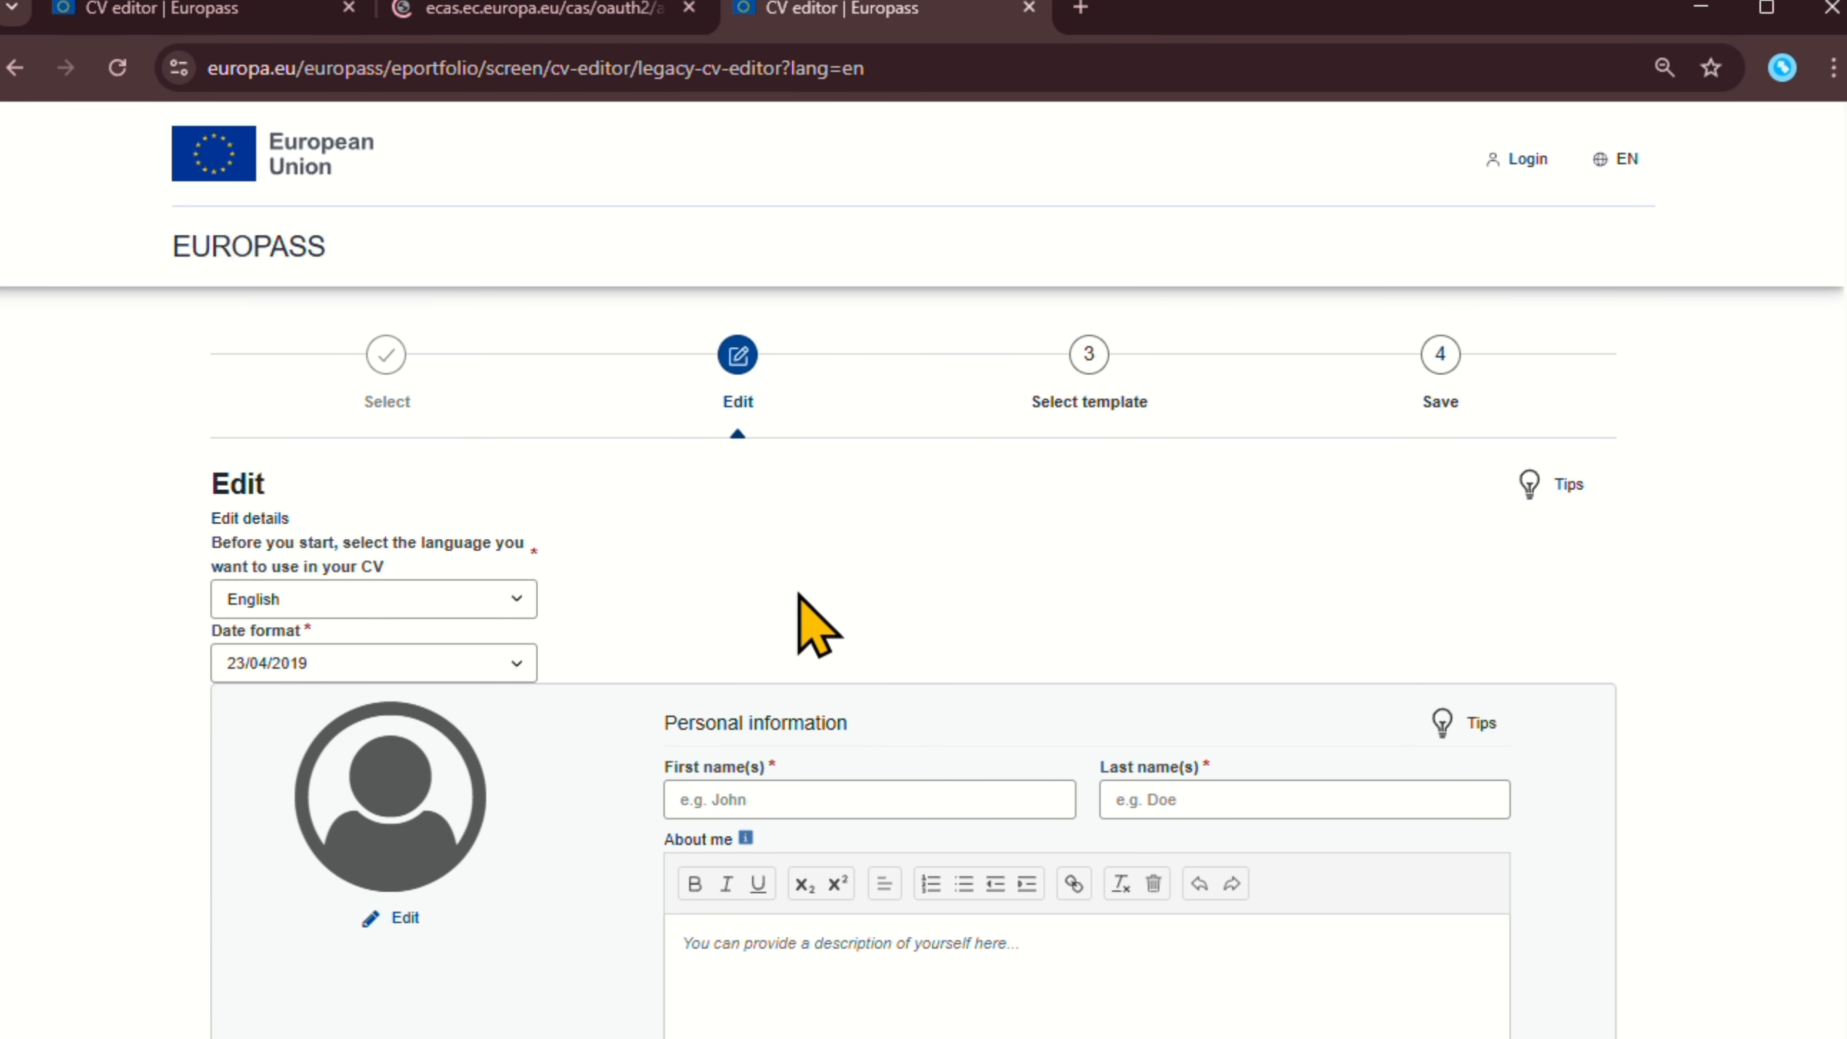
Keep English as the CV language and 23/04/2019 as the date format.
{"action": "left_click", "coordinate": [408, 596]}
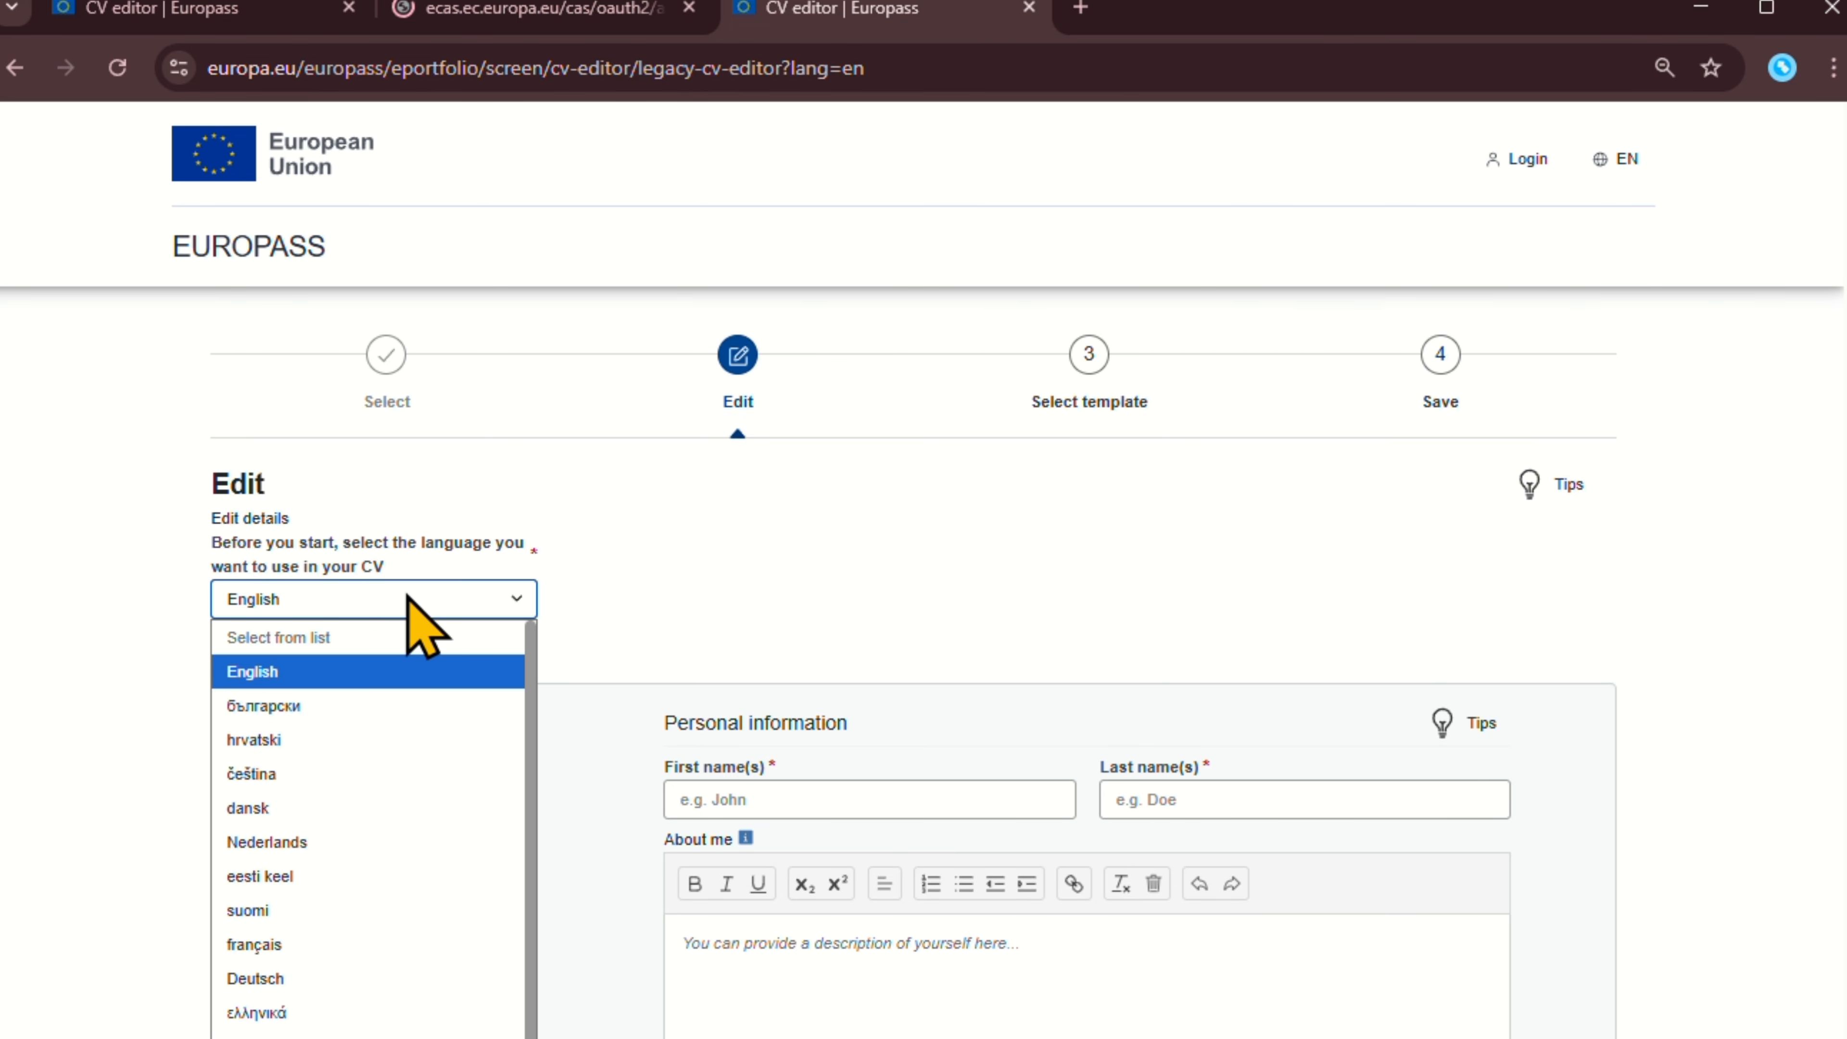
{"action": "left_click", "coordinate": [409, 596]}
{"action": "scroll", "coordinate": [655, 567], "scroll_direction": "down", "scroll_amount": 4}
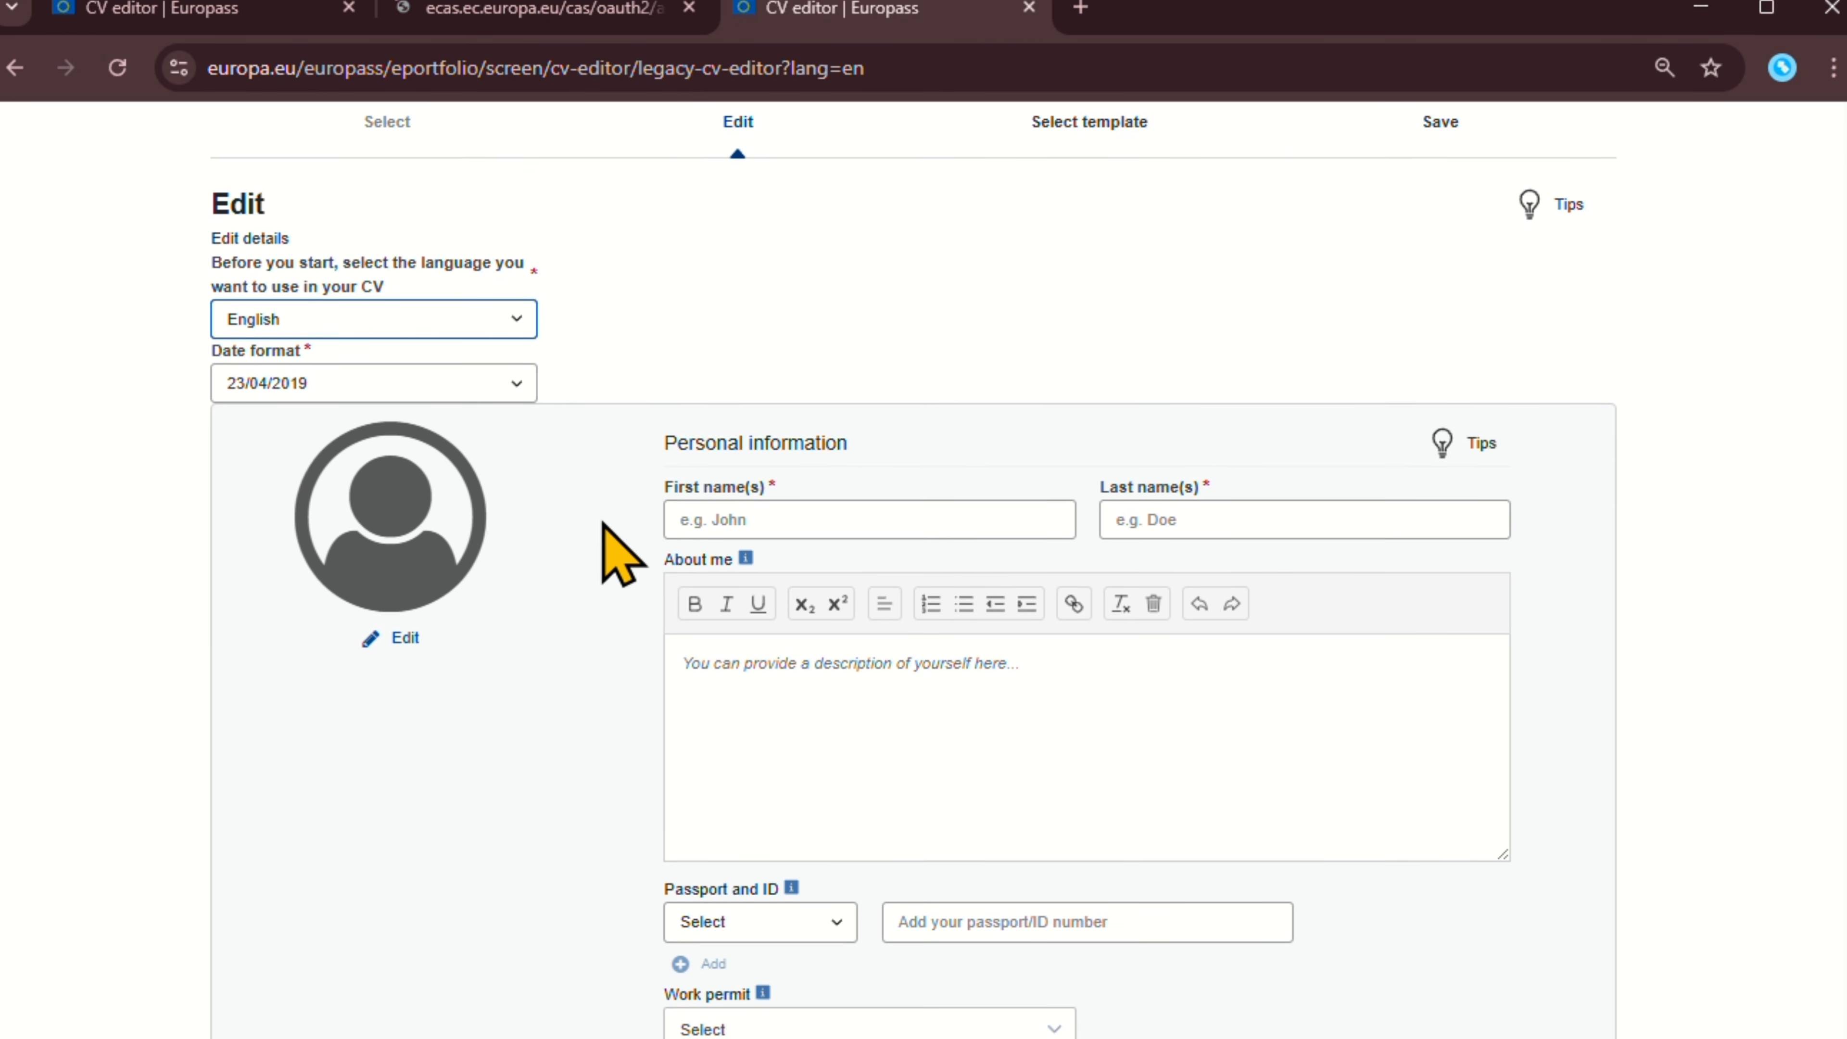
{"action": "left_click", "coordinate": [462, 382]}
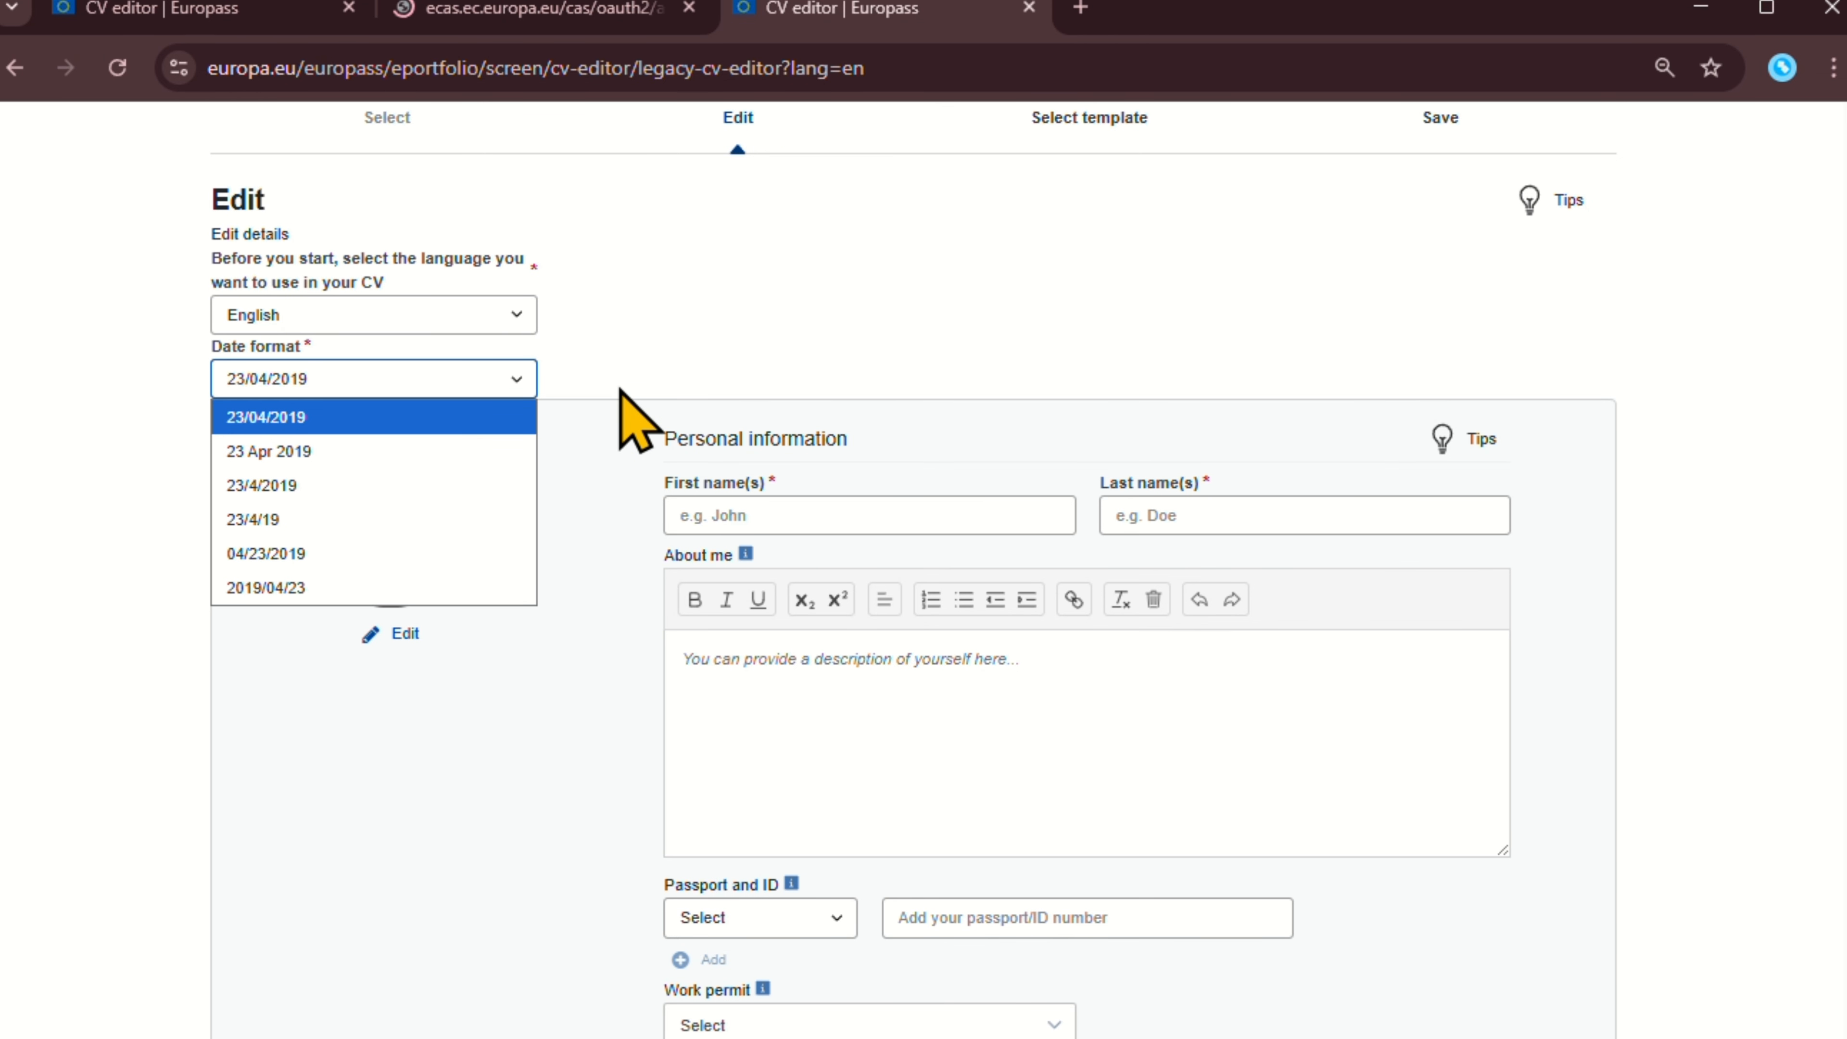
{"action": "left_click", "coordinate": [924, 287]}
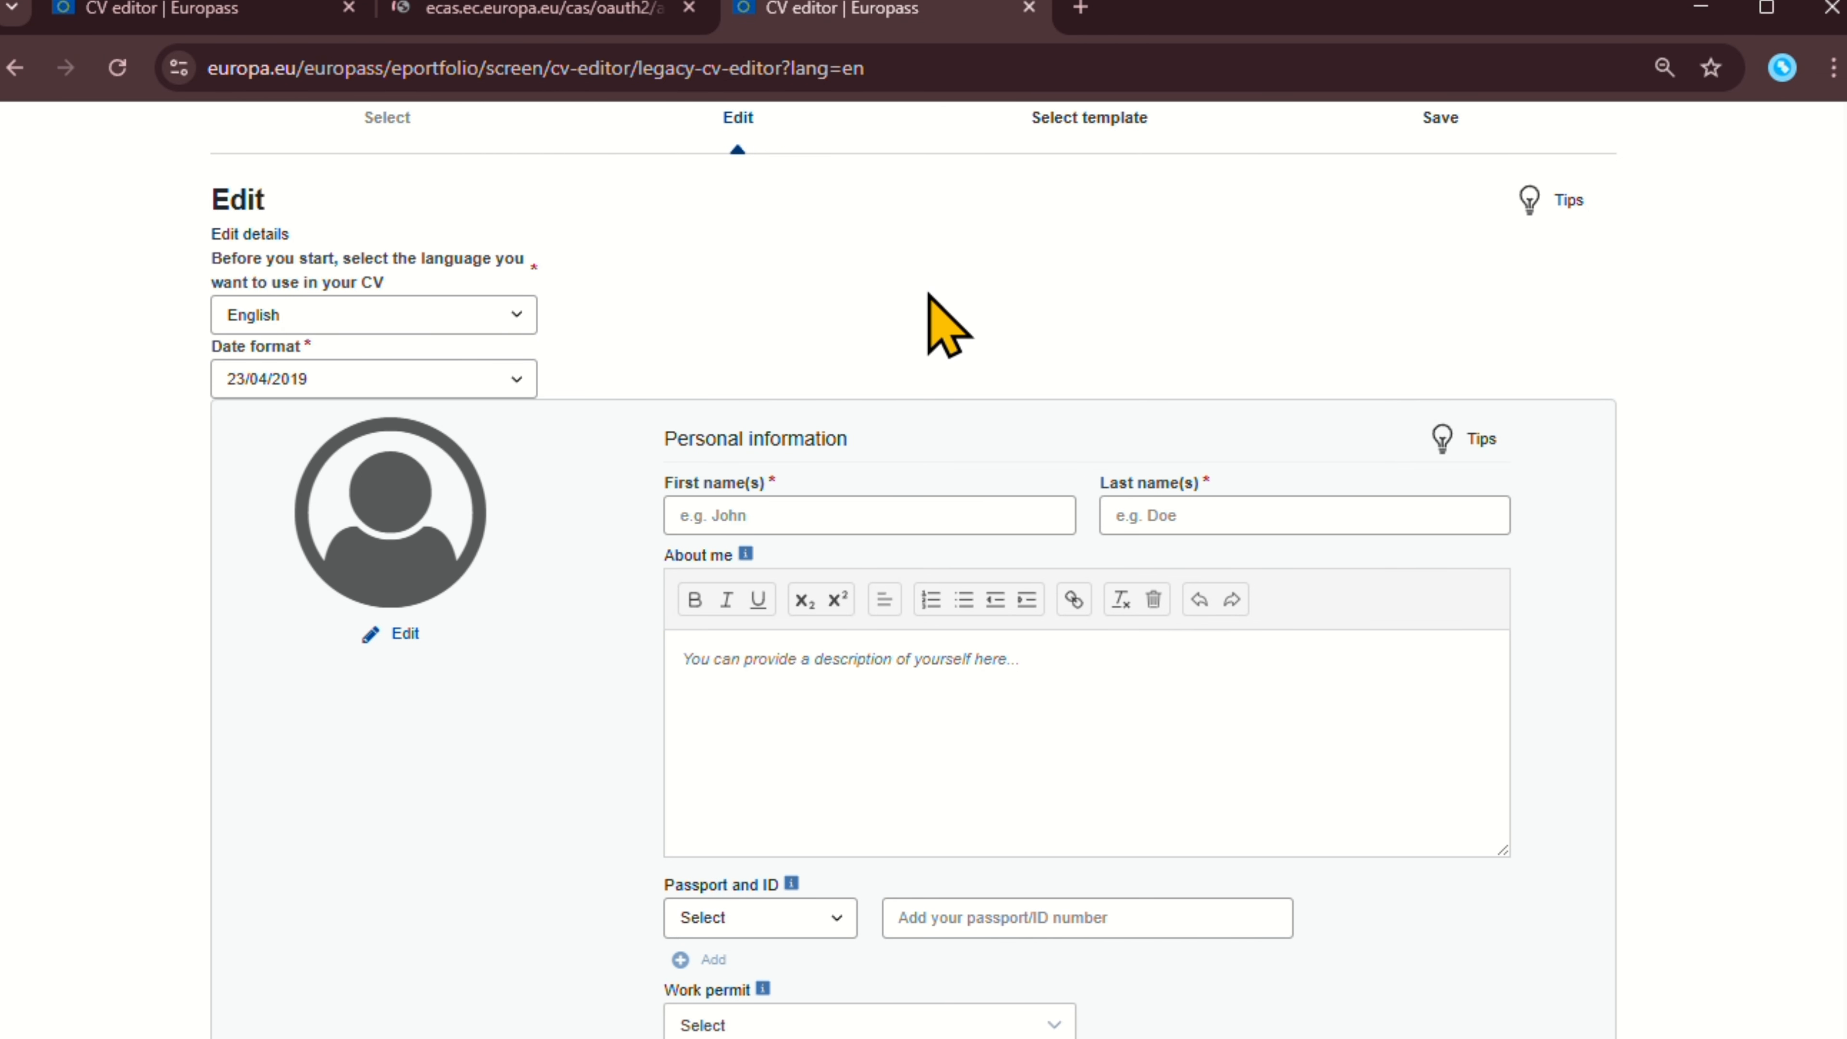
{"action": "scroll", "coordinate": [940, 321], "scroll_direction": "up", "scroll_amount": 4}
{"action": "scroll", "coordinate": [916, 363], "scroll_direction": "down", "scroll_amount": 4}
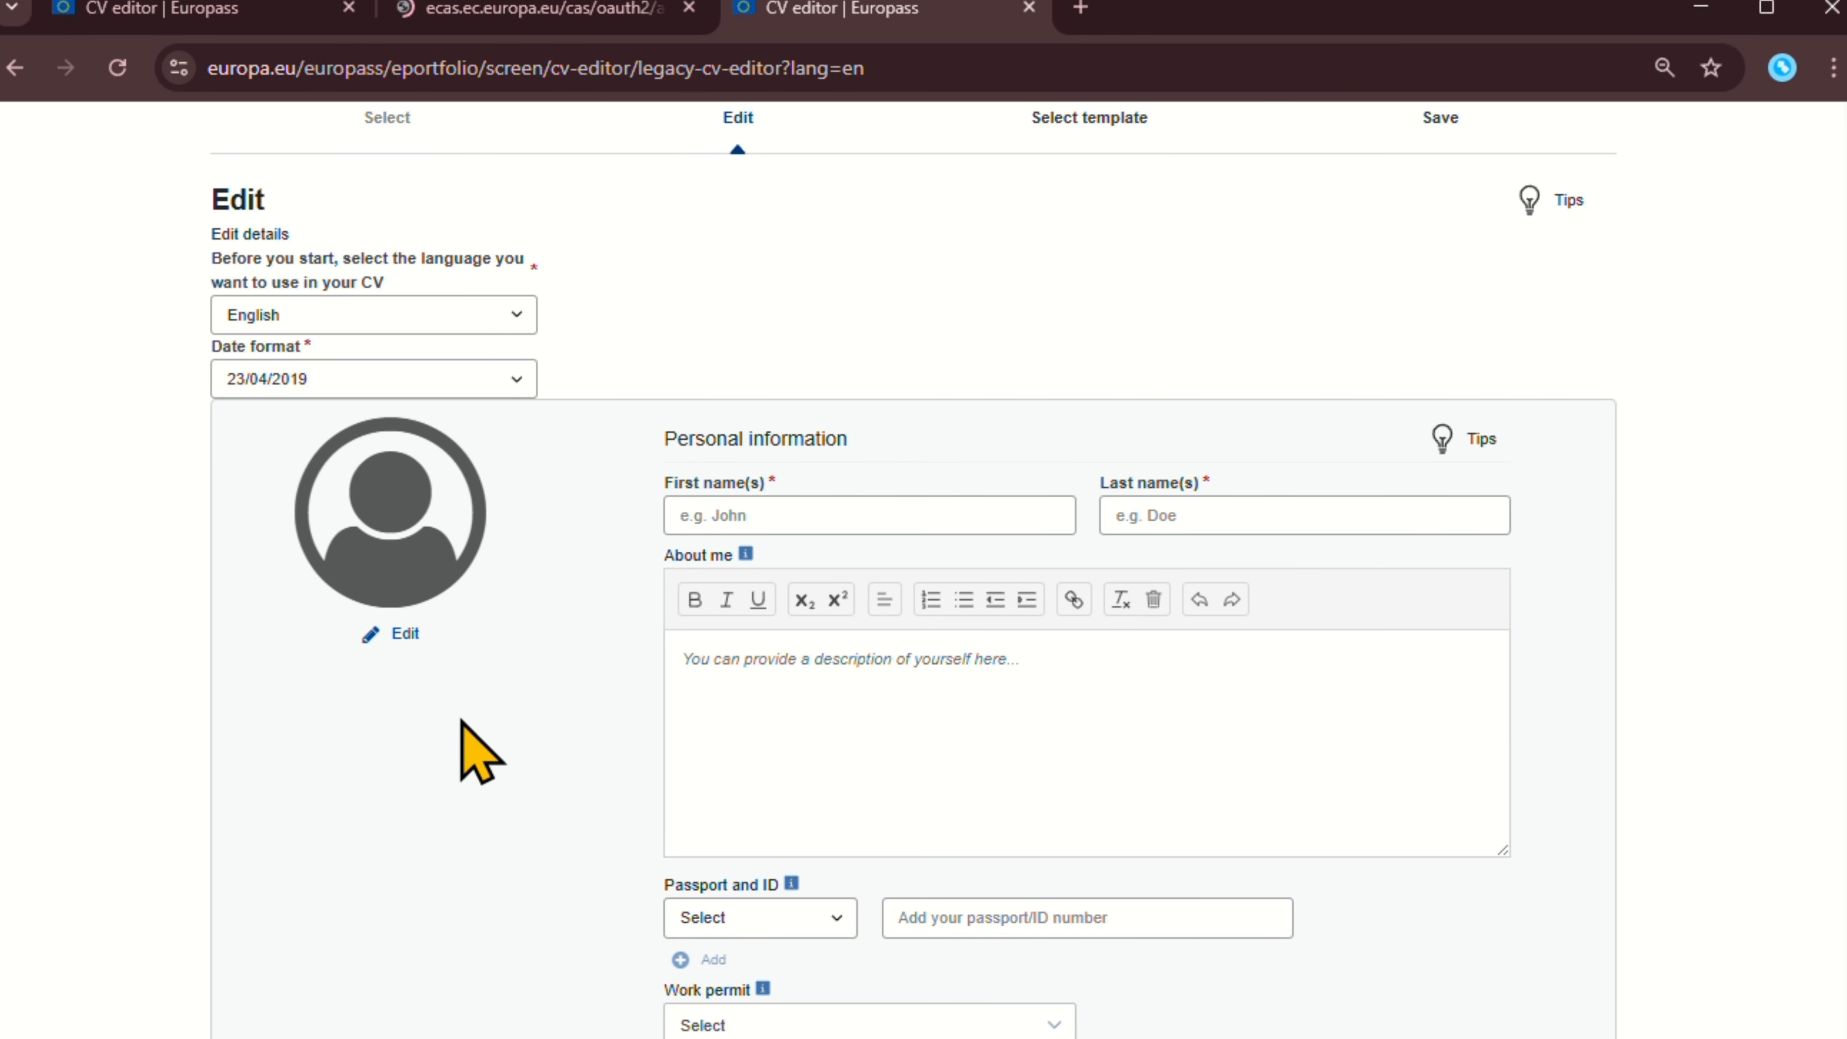
Enter the first name and last name in the personal information fields.
{"action": "left_click", "coordinate": [735, 515]}
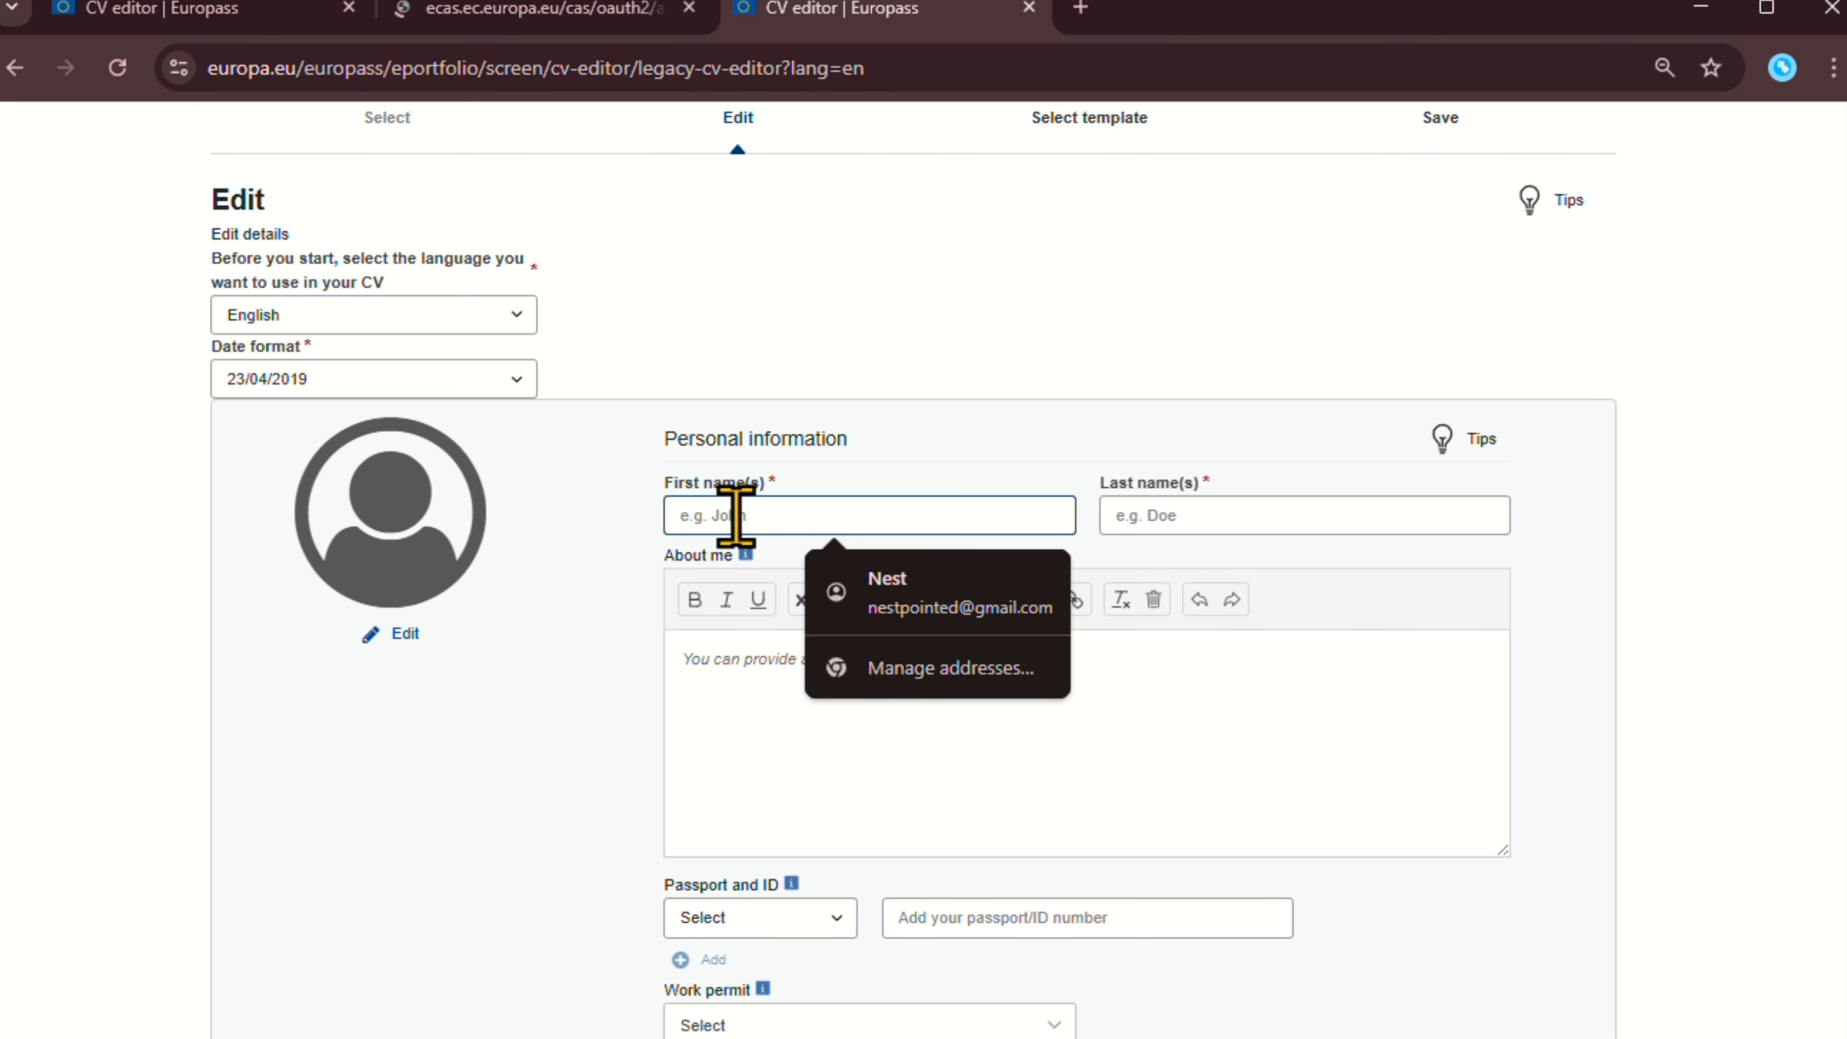
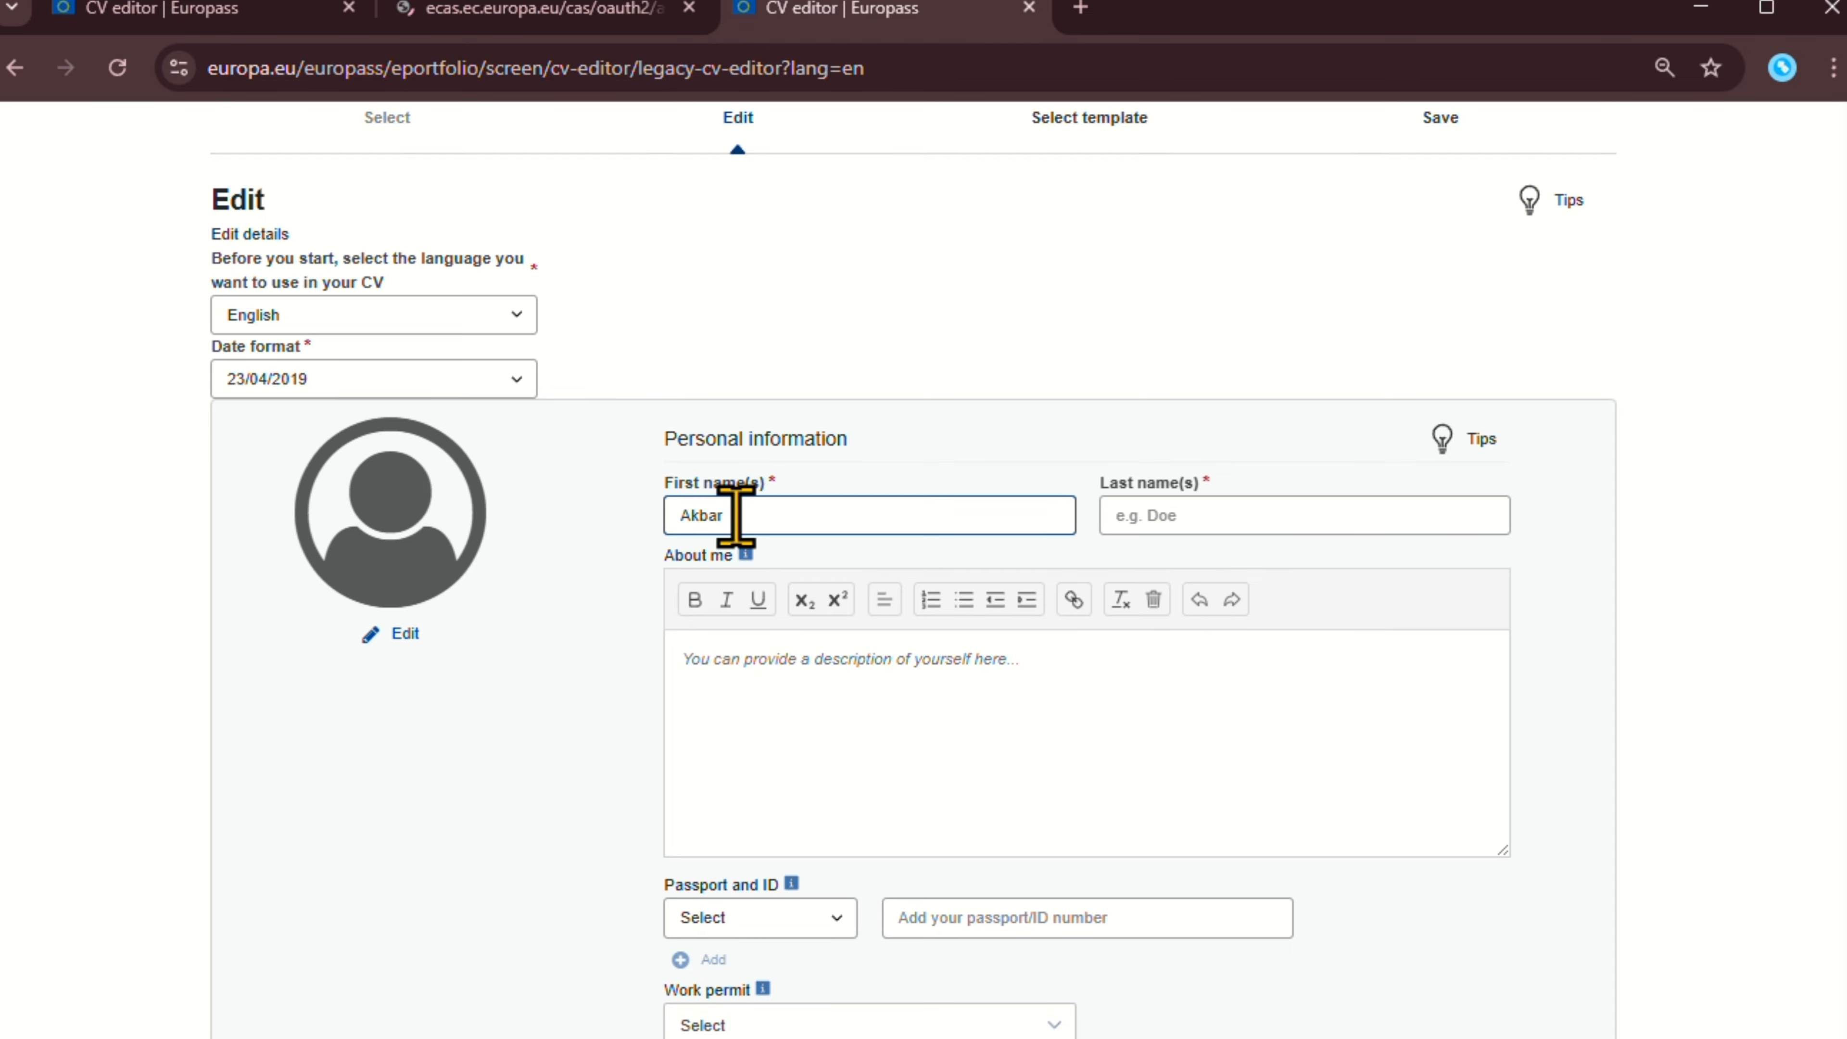
{"action": "left_click", "coordinate": [1225, 518]}
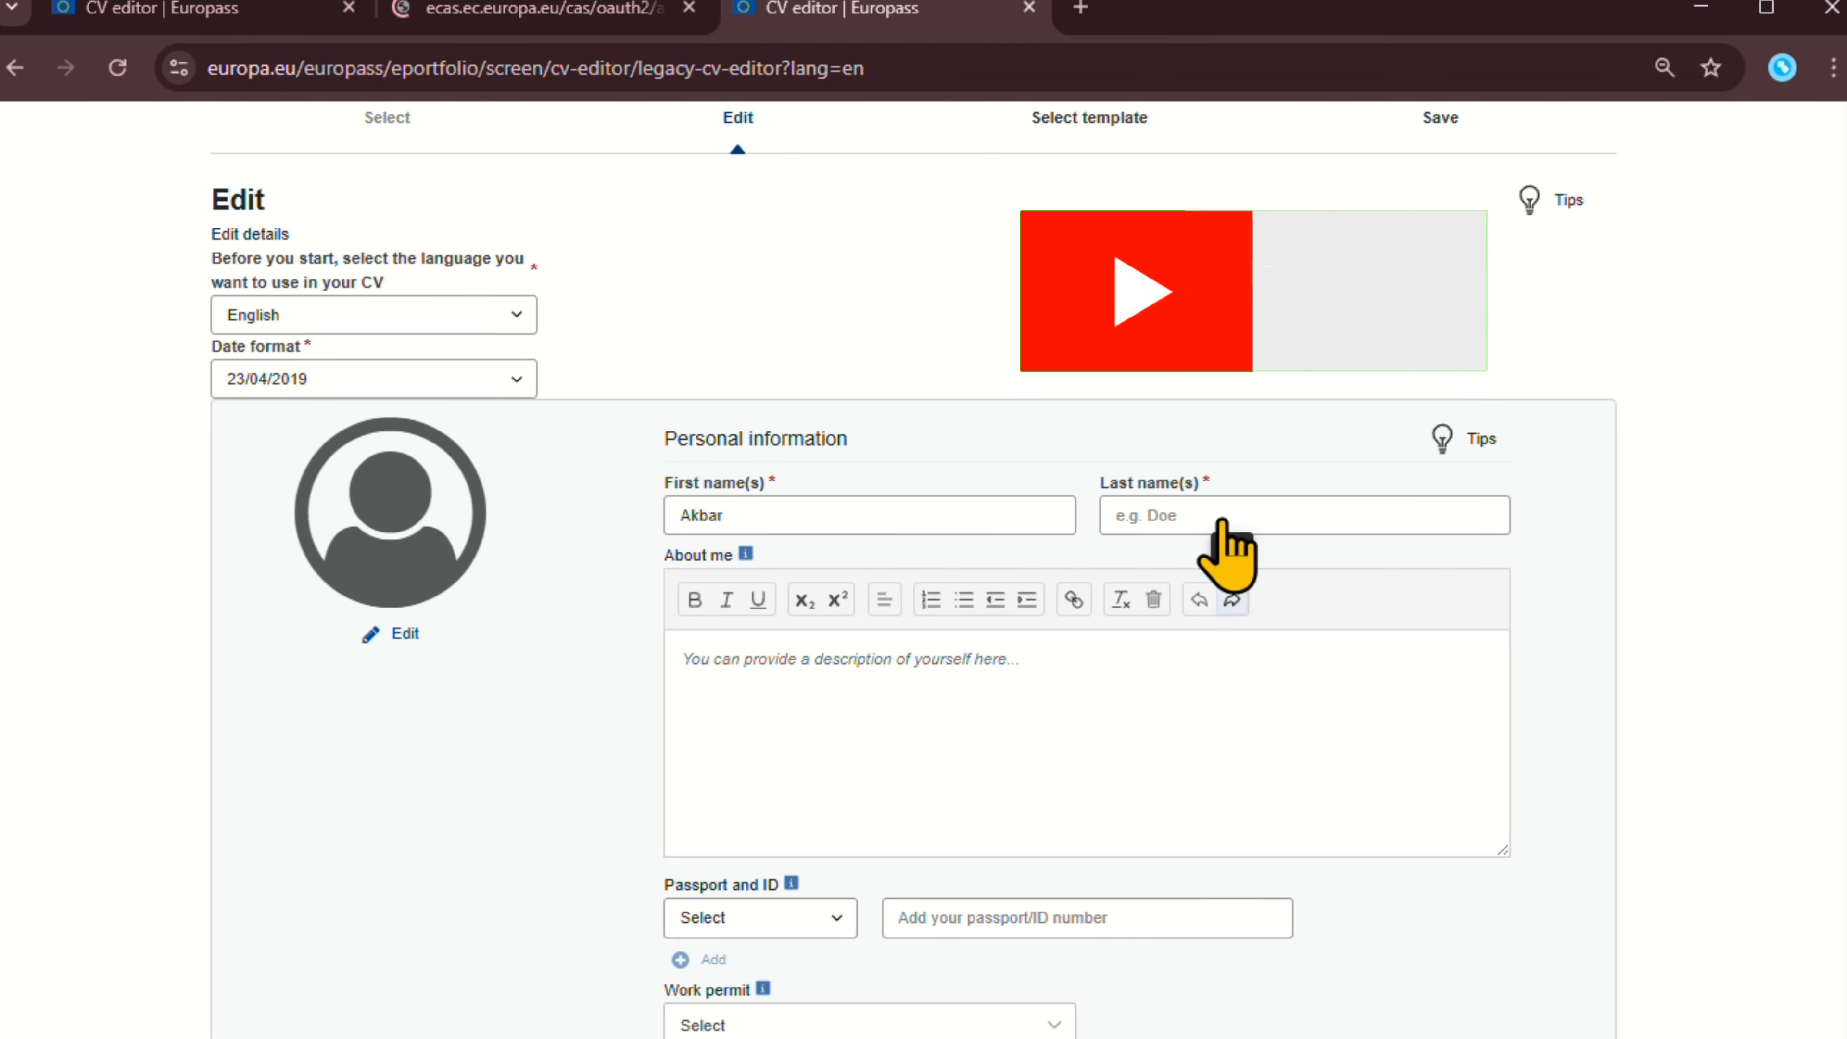
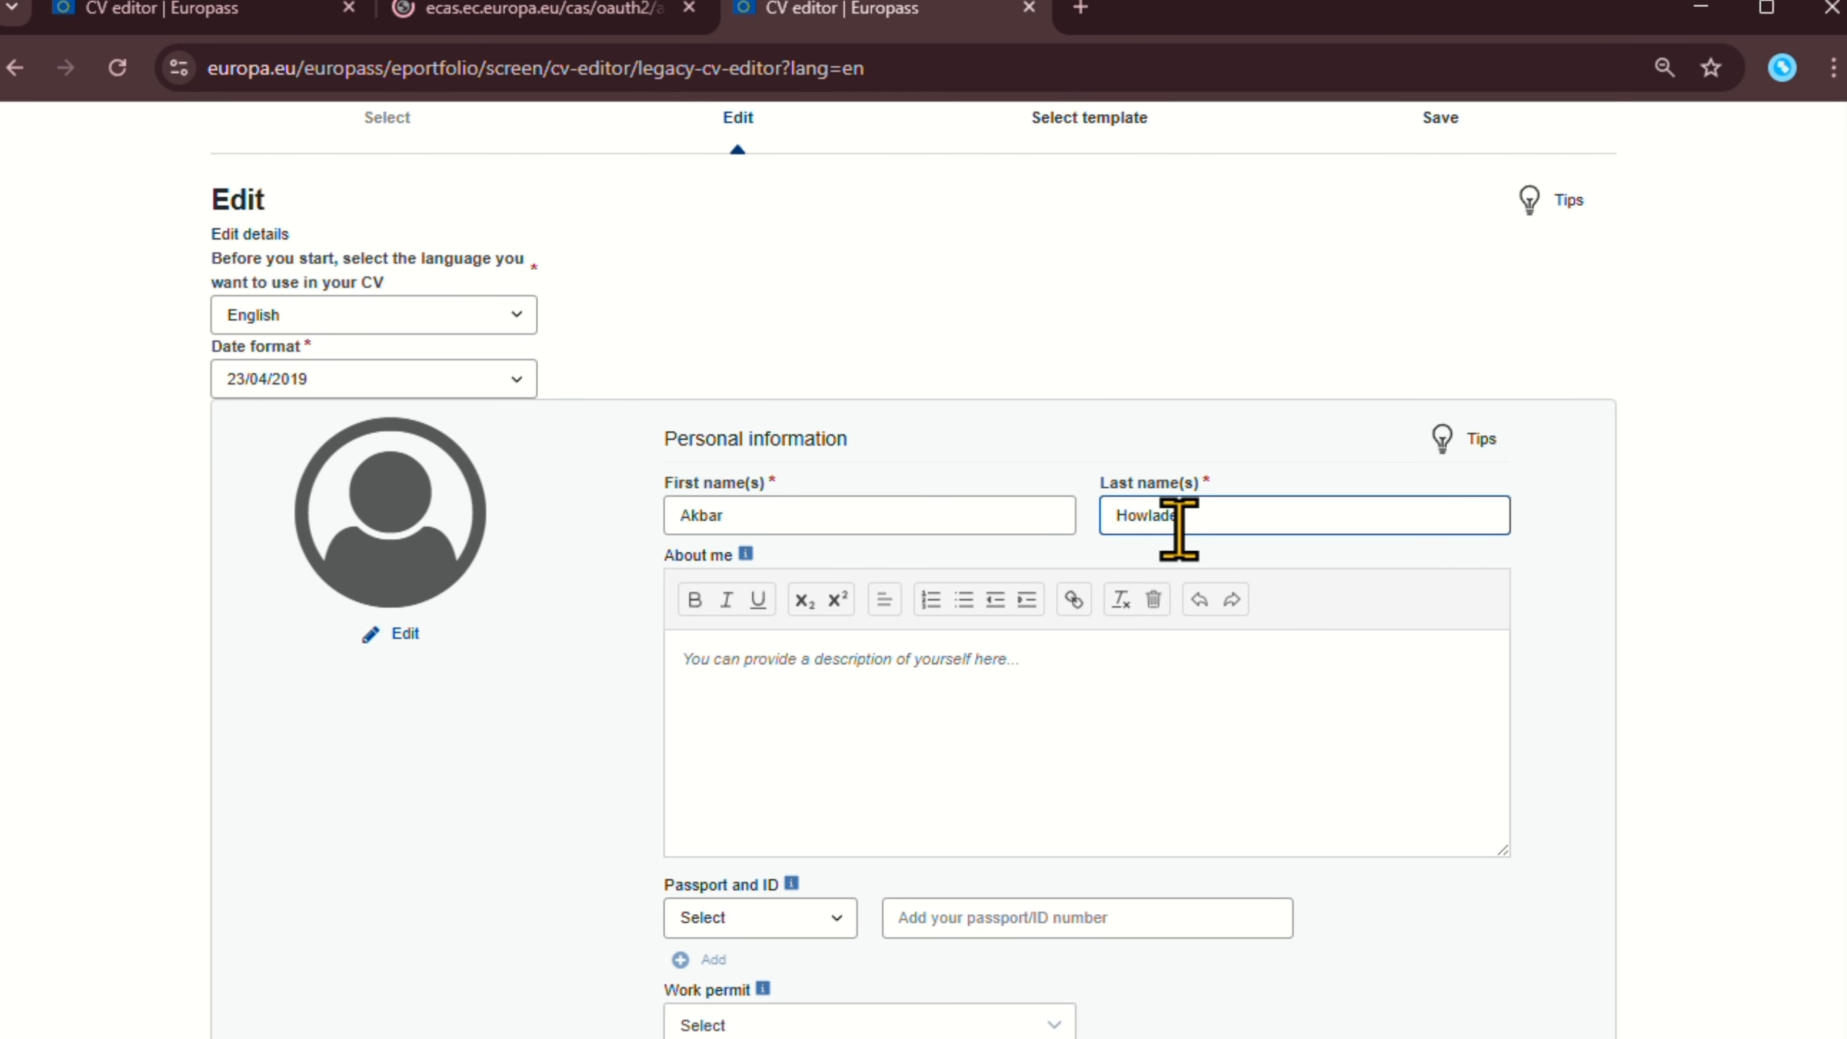
Delete the sample sentence from the About me description.
{"action": "scroll", "coordinate": [1027, 627], "scroll_direction": "down", "scroll_amount": 2}
{"action": "left_click", "coordinate": [990, 515]}
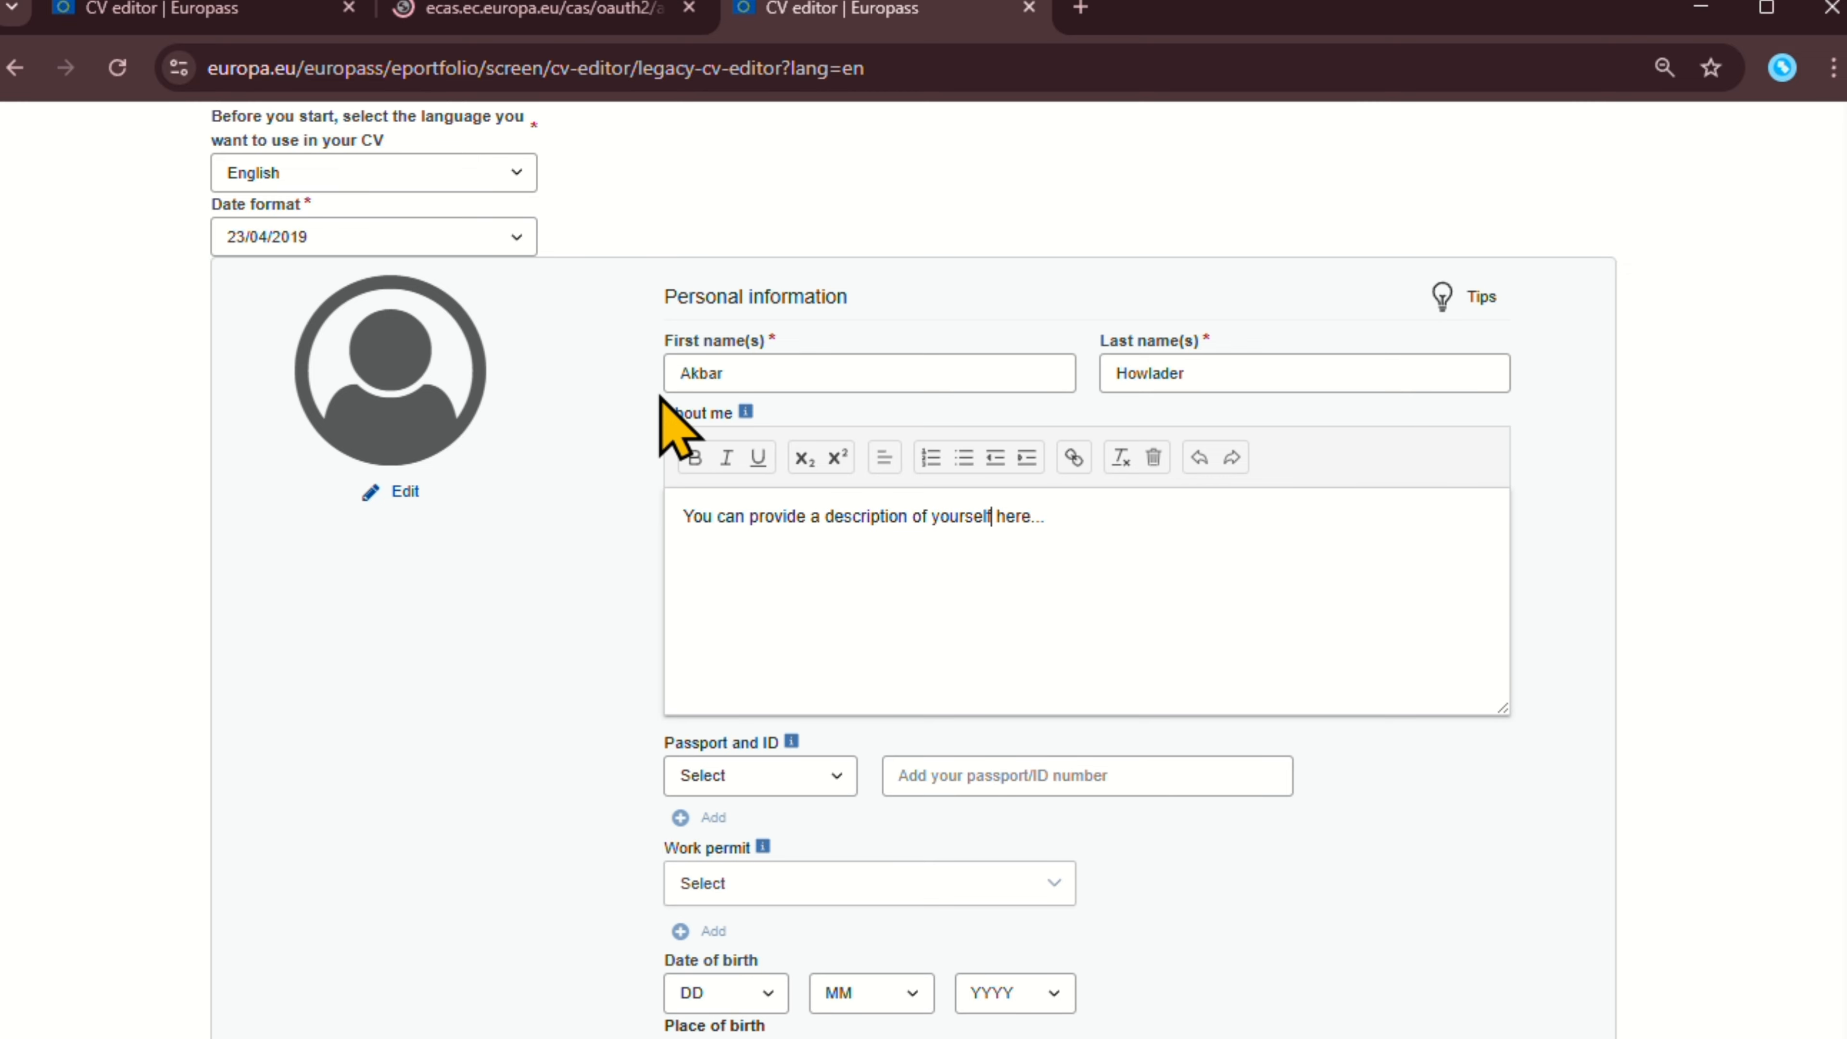
{"action": "left_click_drag", "start_coordinate": [657, 424], "coordinate": [730, 413]}
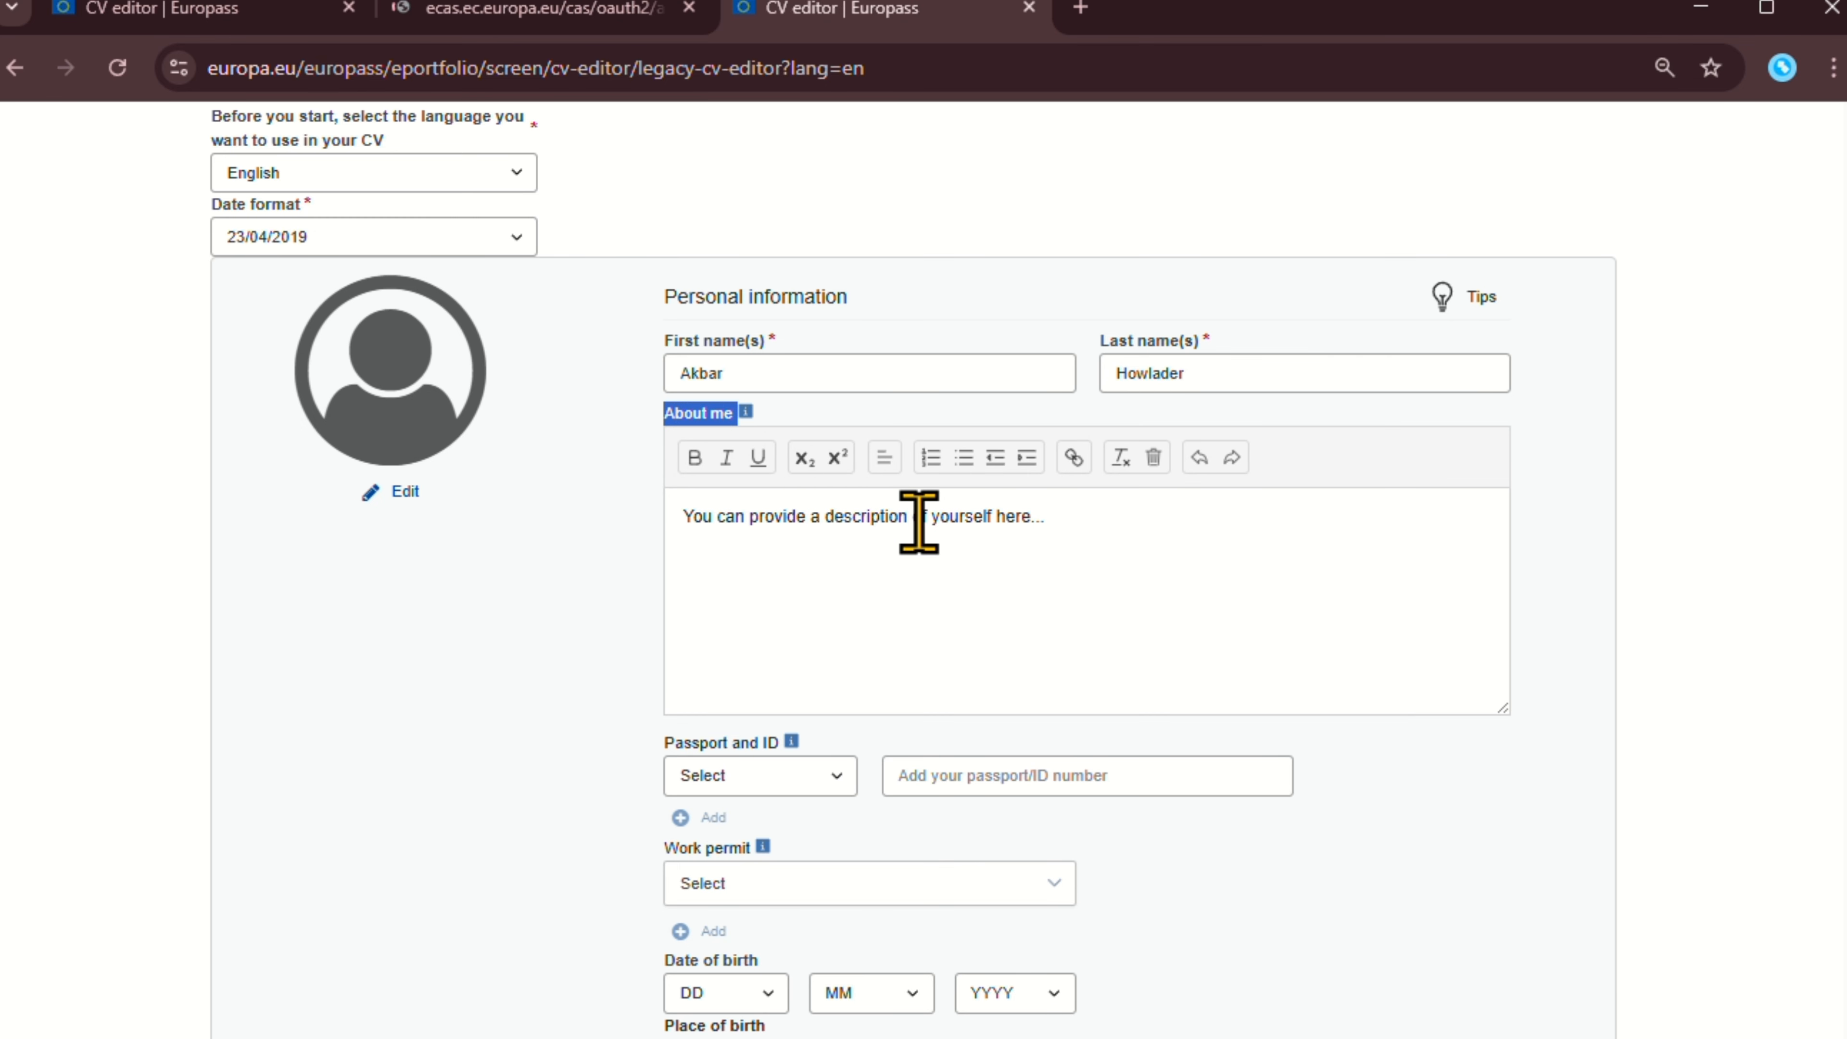
{"action": "triple_click", "coordinate": [1082, 525]}
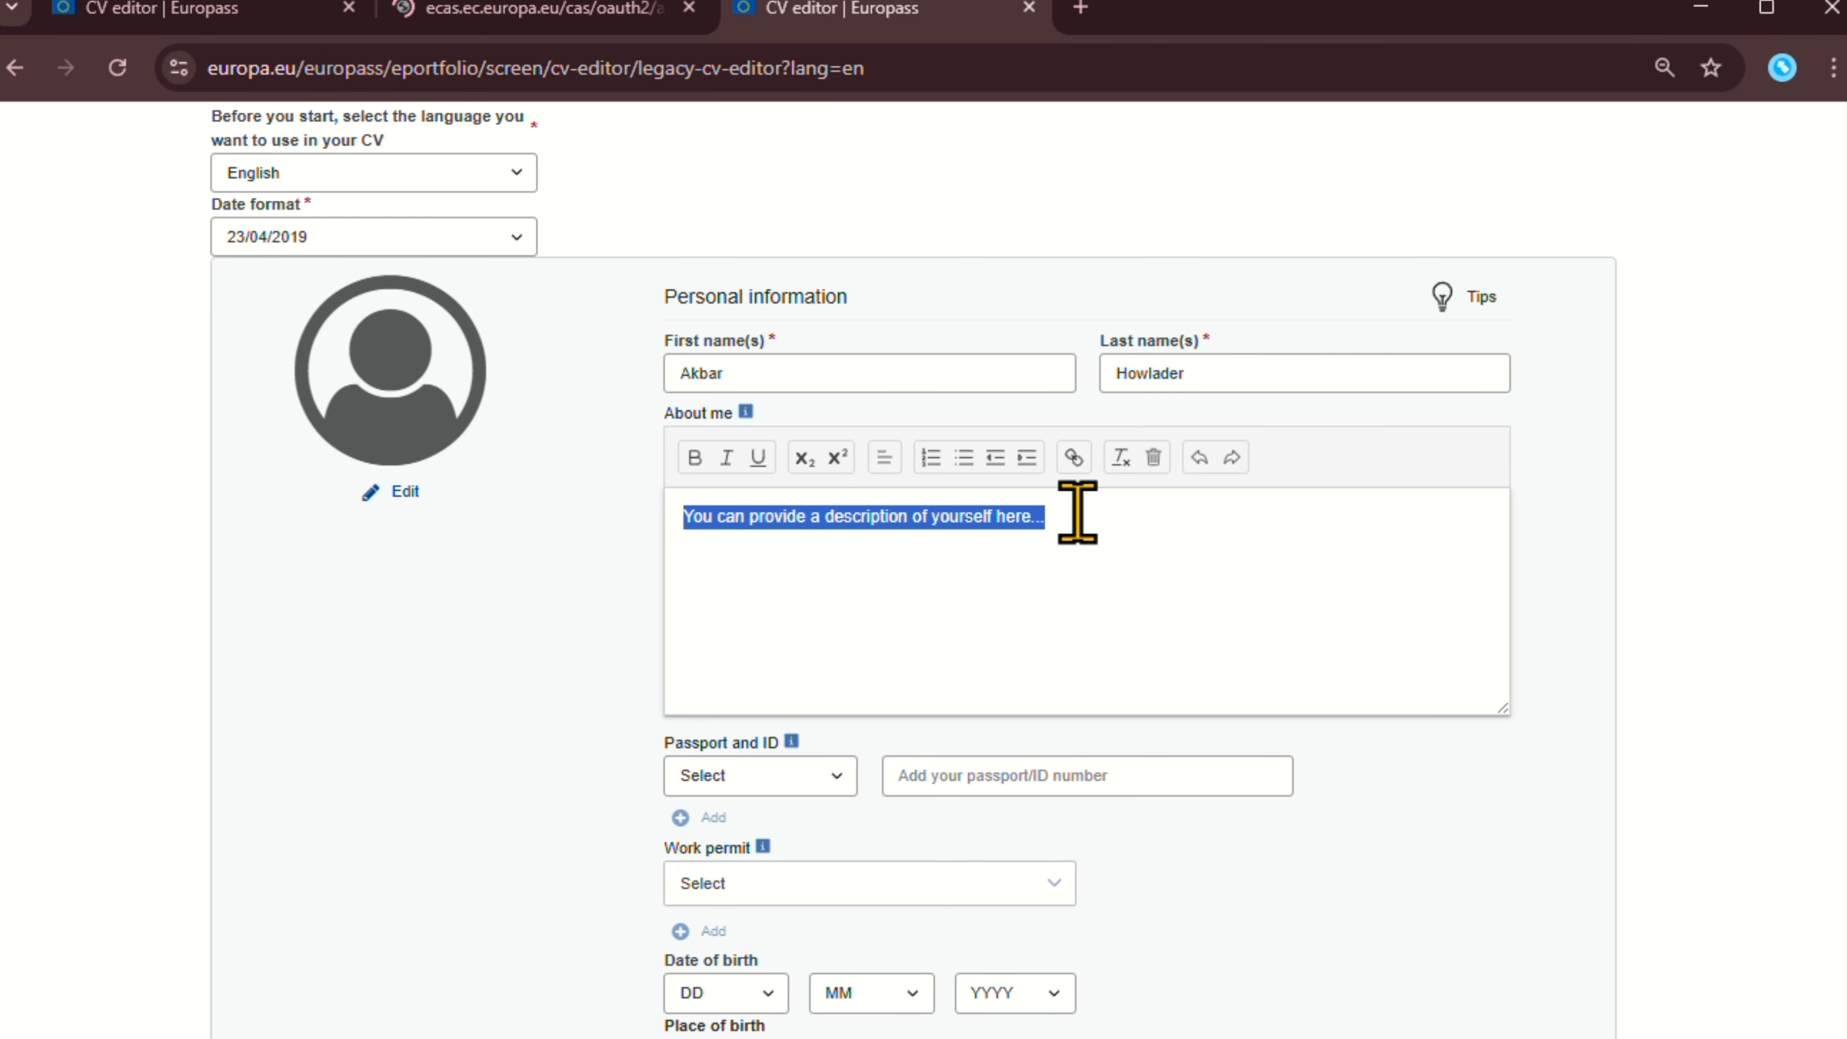
{"action": "key", "text": "BackSpace"}
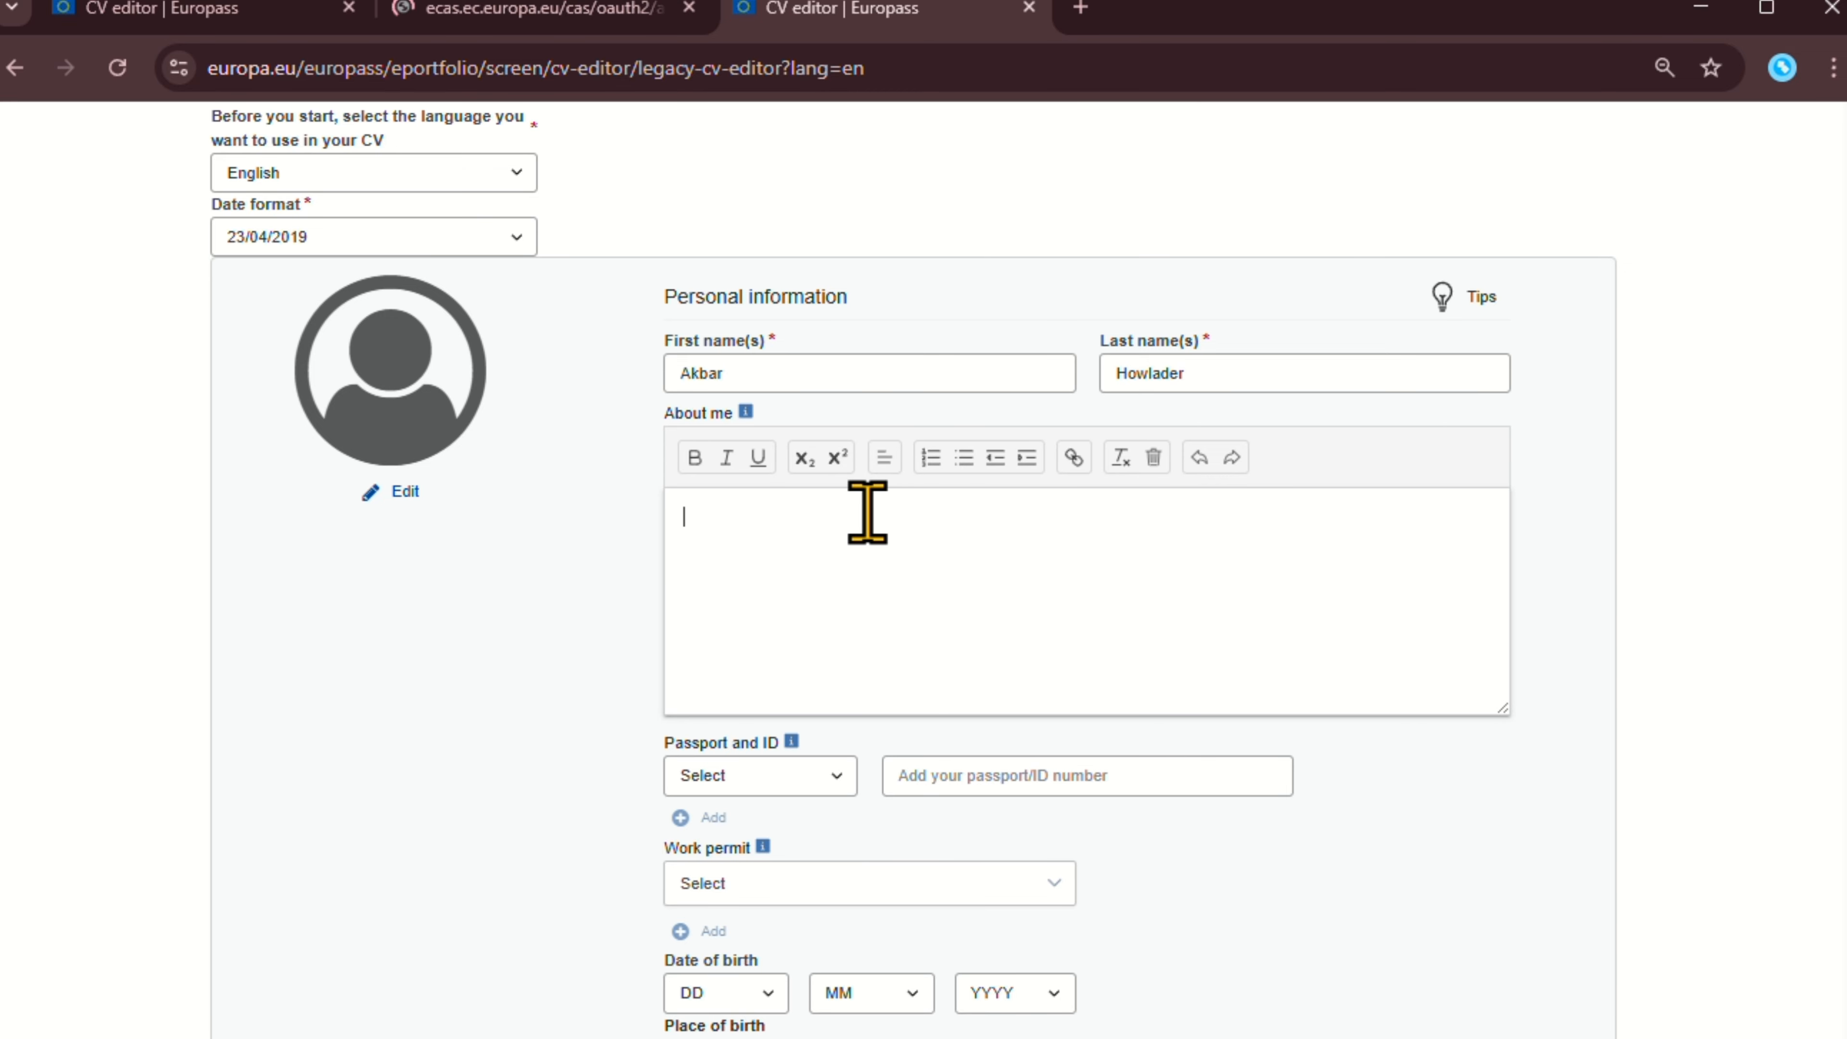
Choose Passport as the identity document type and enter the passport number.
{"action": "scroll", "coordinate": [869, 510], "scroll_direction": "down", "scroll_amount": 4}
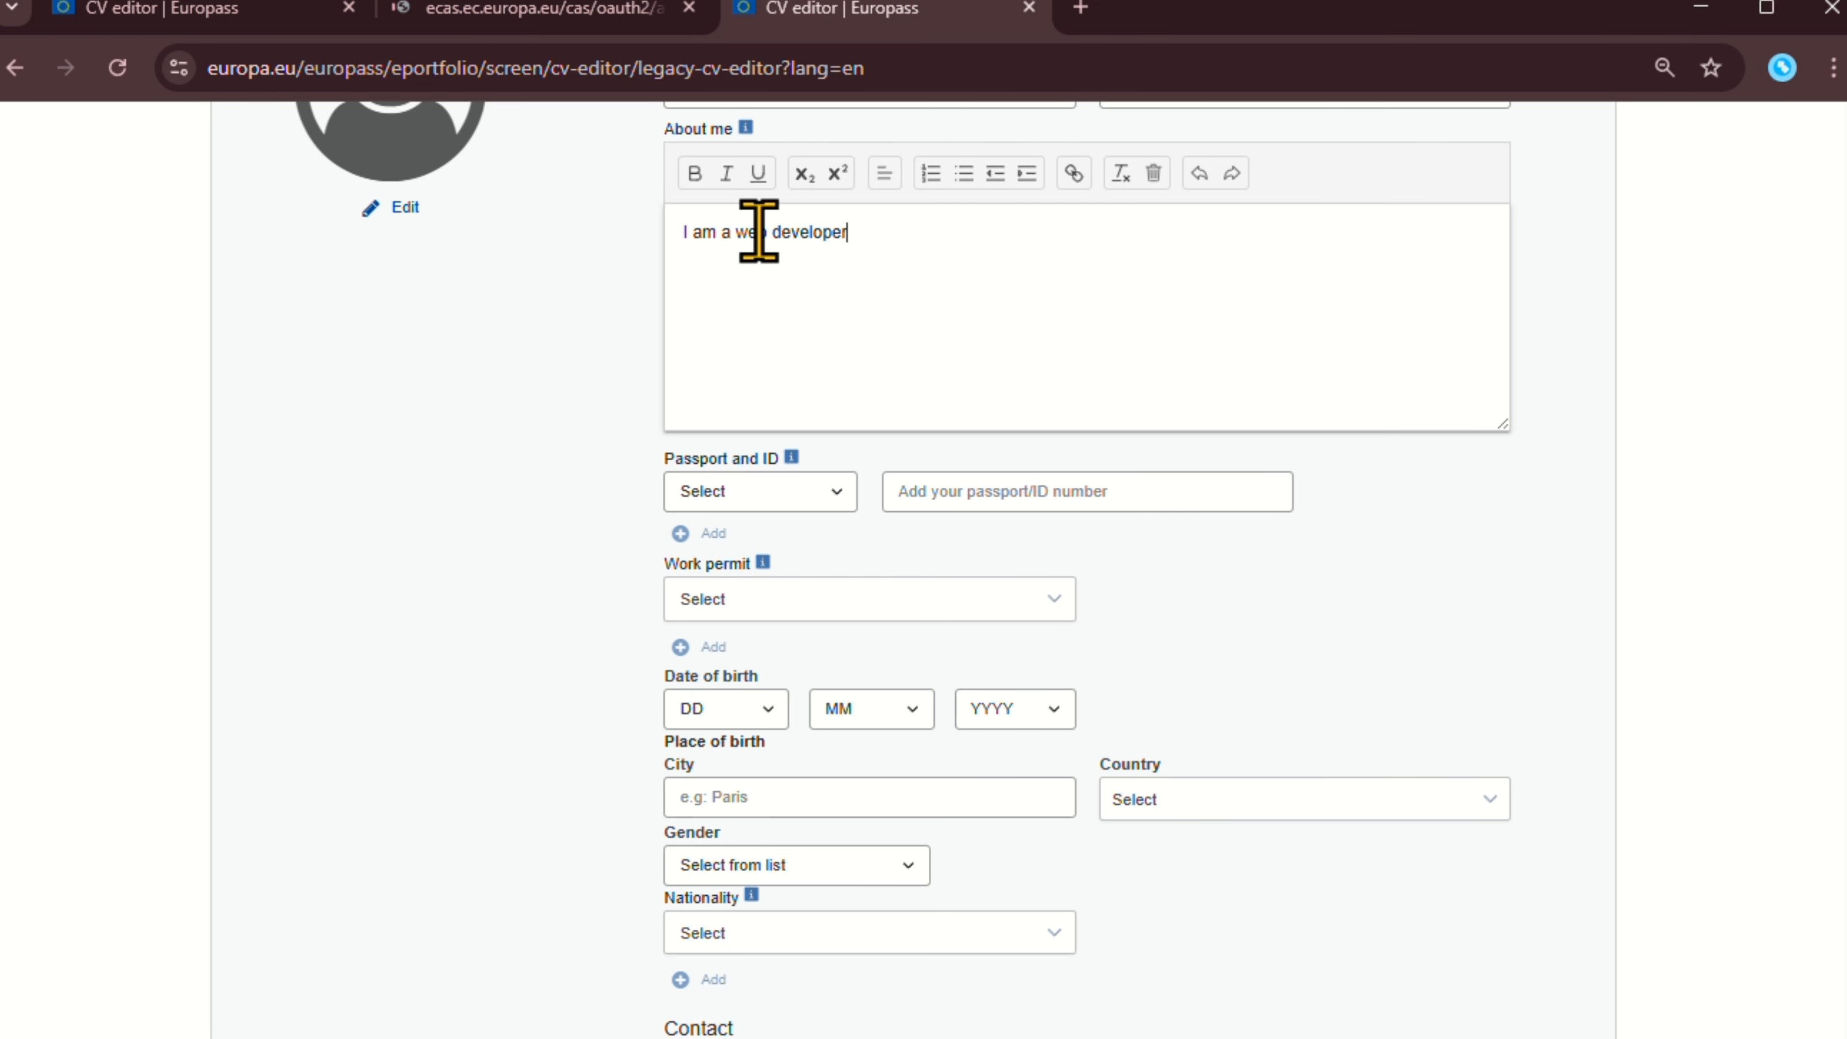
{"action": "scroll", "coordinate": [836, 277], "scroll_direction": "down", "scroll_amount": 2}
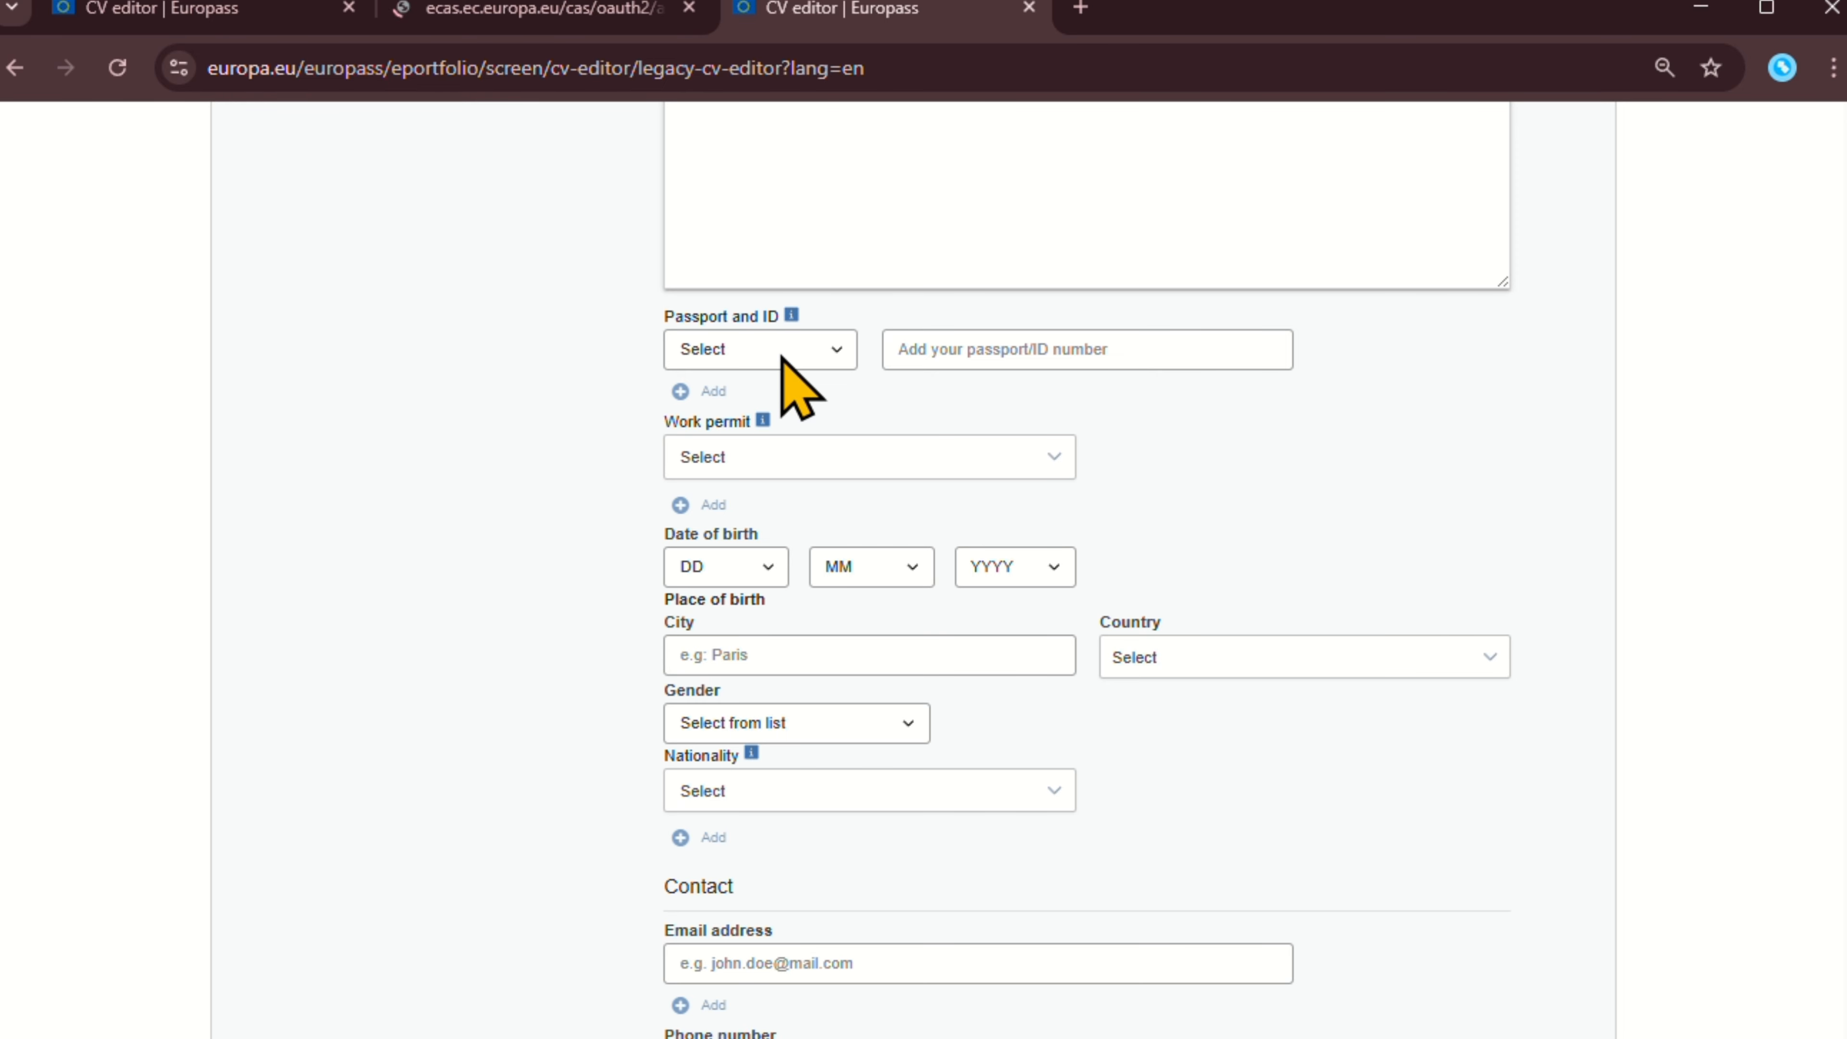
{"action": "left_click", "coordinate": [813, 353]}
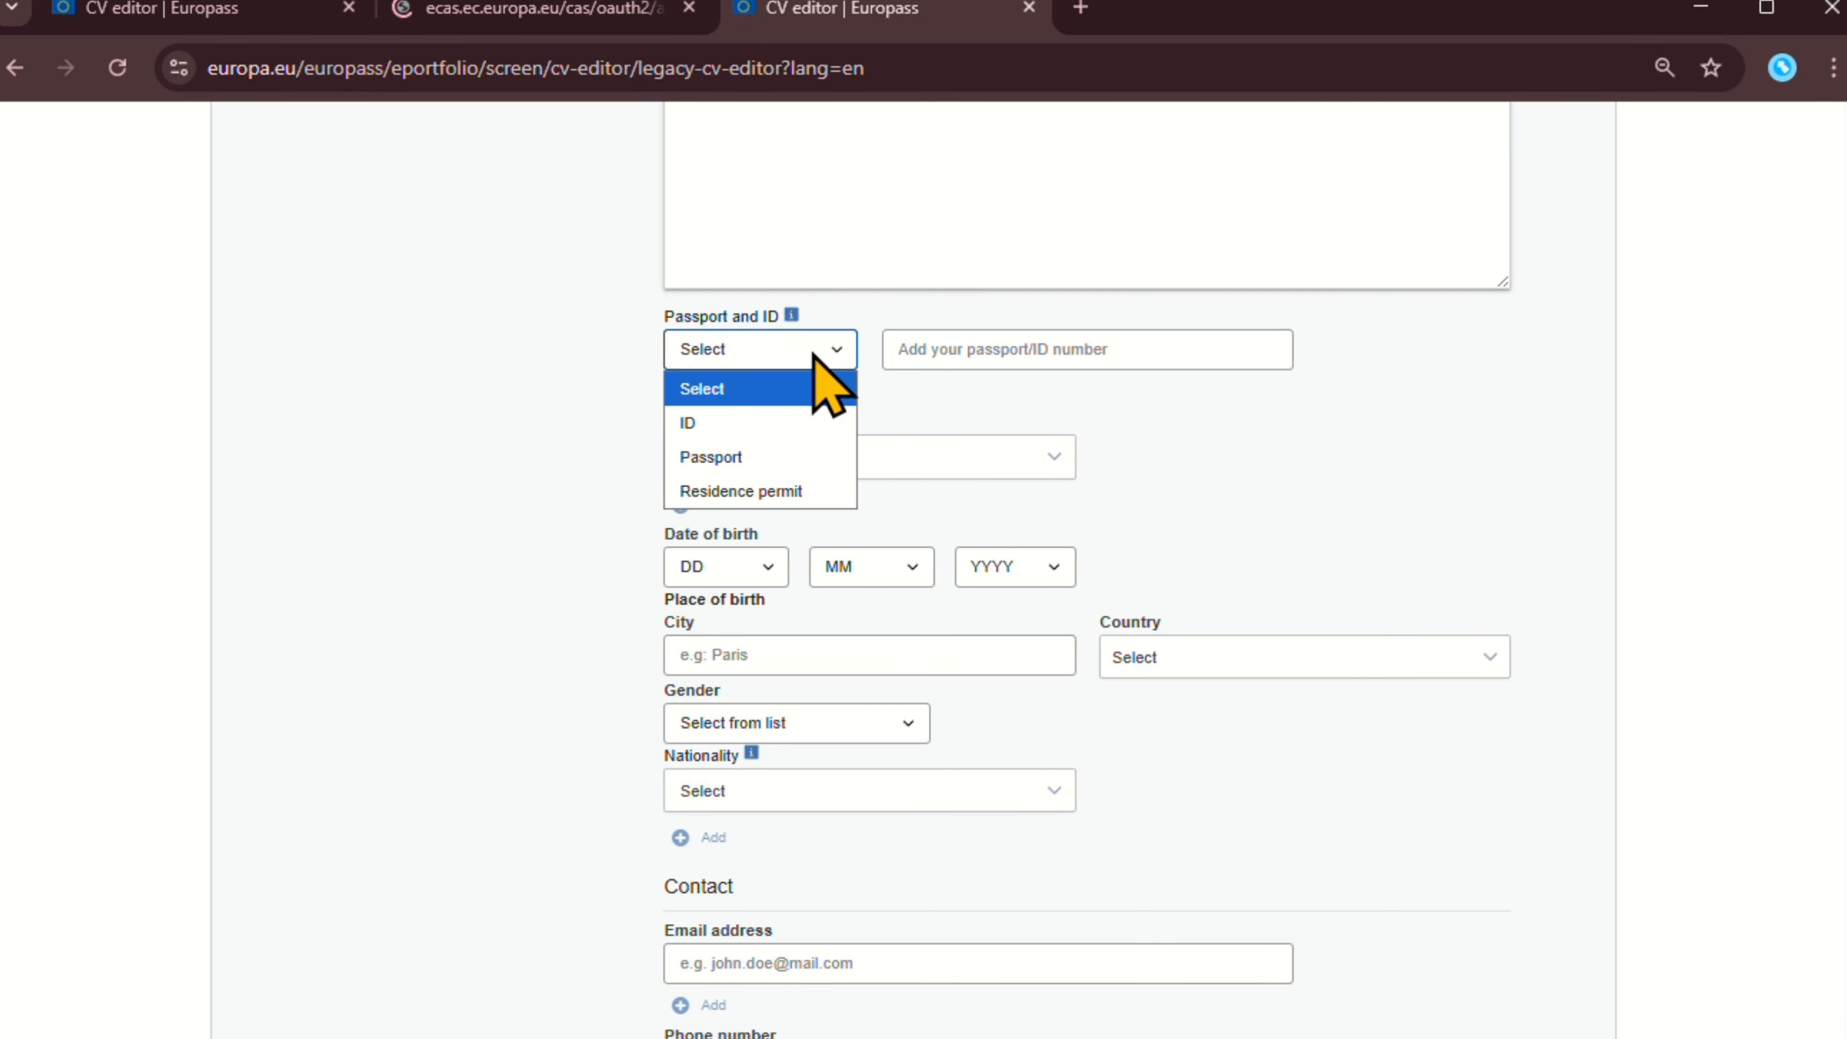
{"action": "left_click", "coordinate": [787, 456]}
{"action": "left_click", "coordinate": [1031, 353]}
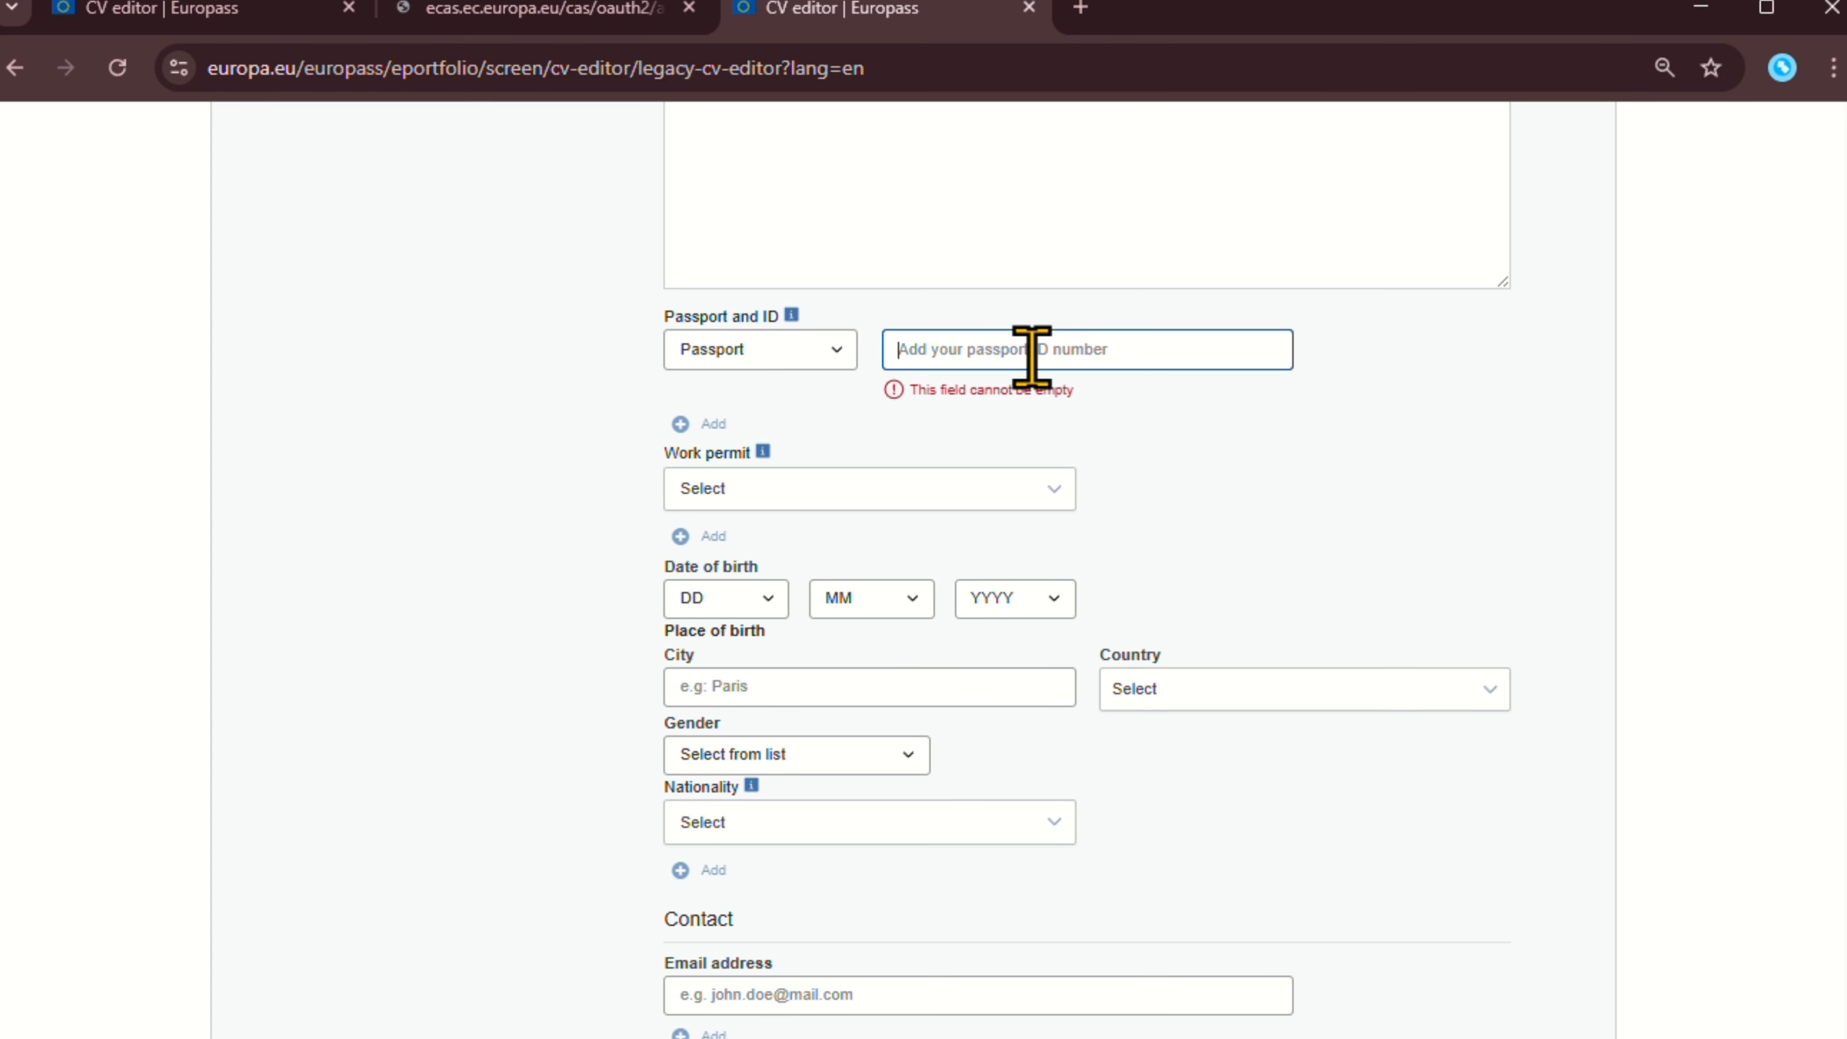
{"action": "type", "text": "A"}
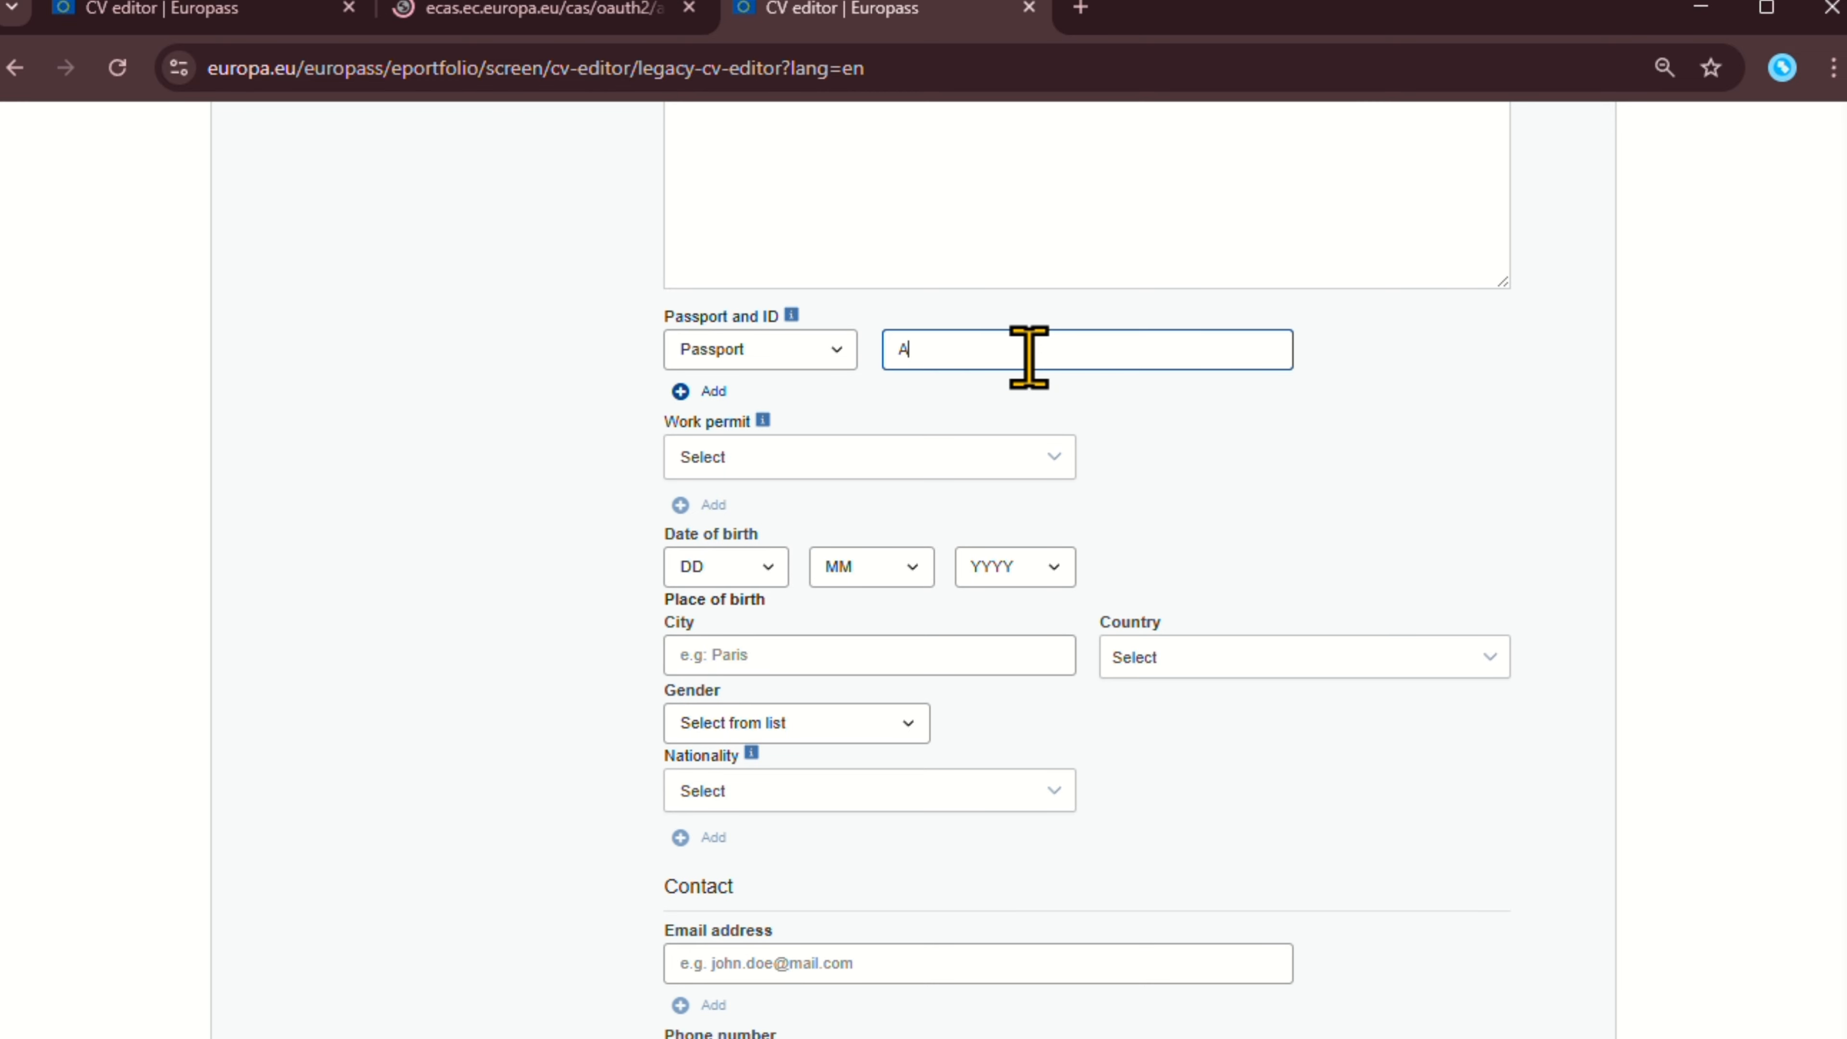
{"action": "type", "text": "1234"}
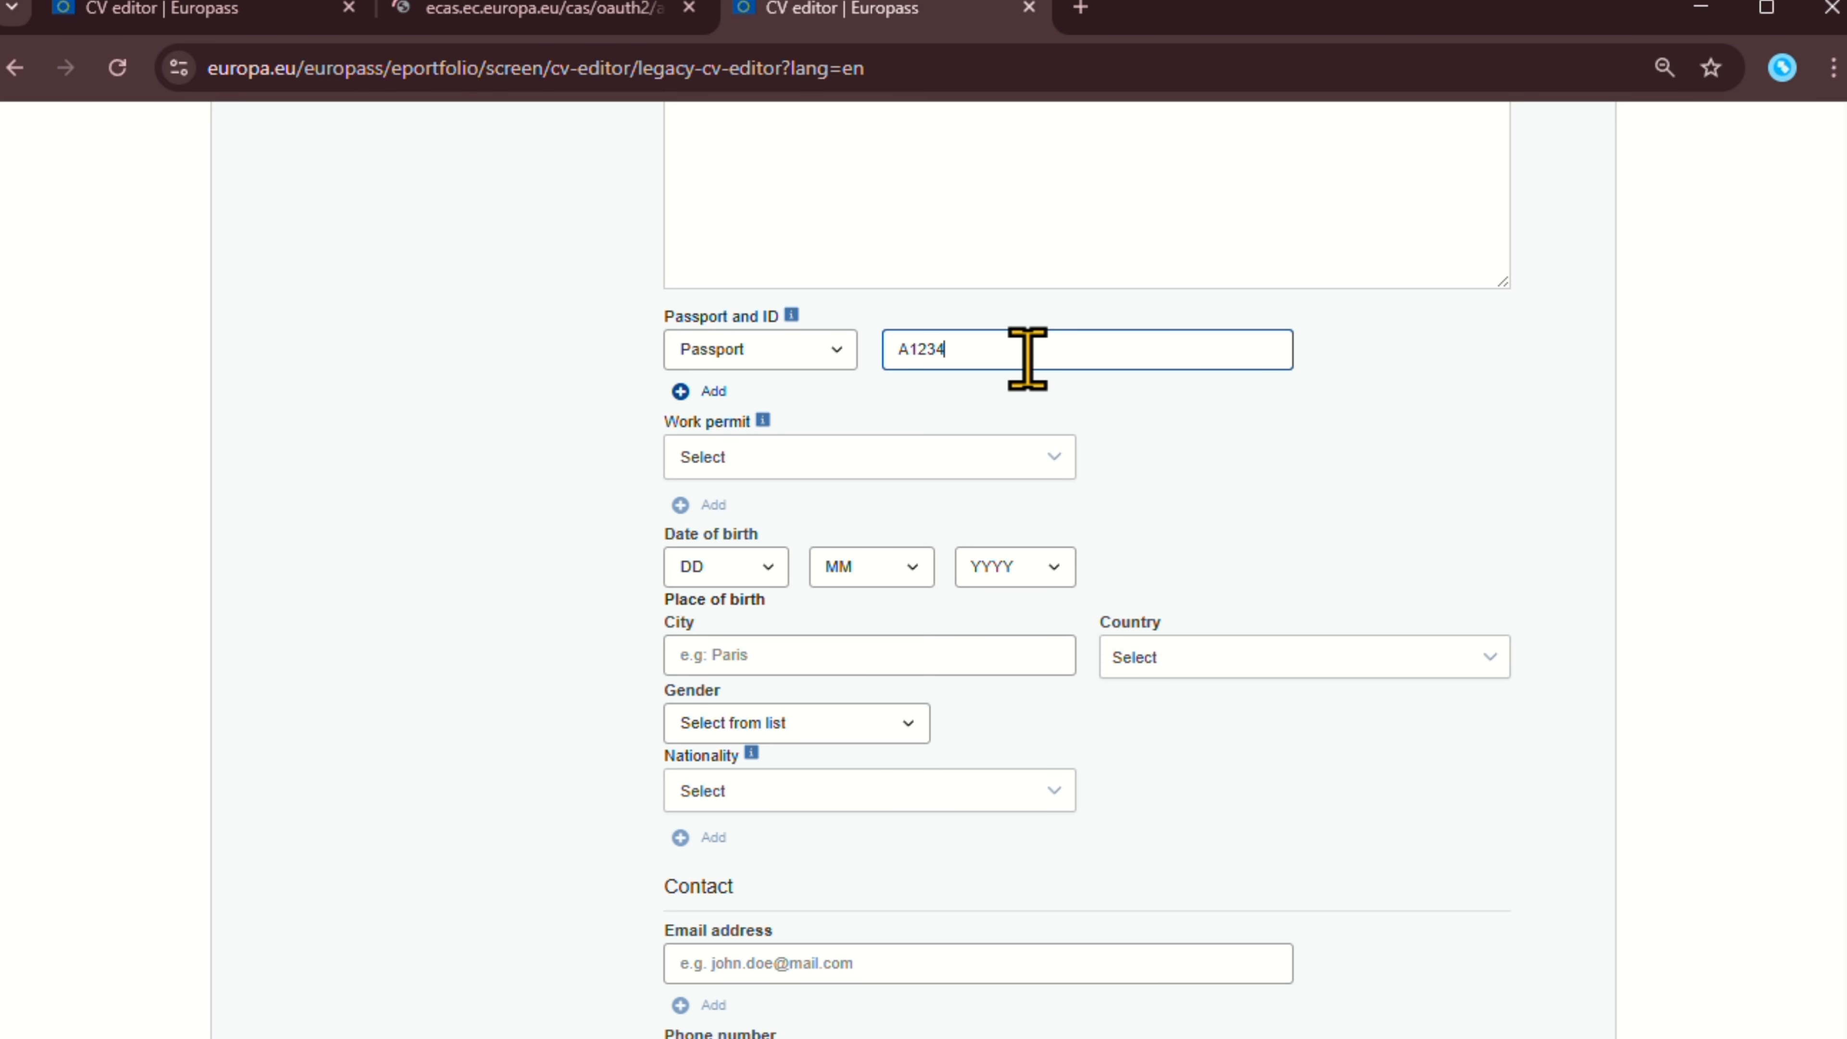
{"action": "type", "text": "56"}
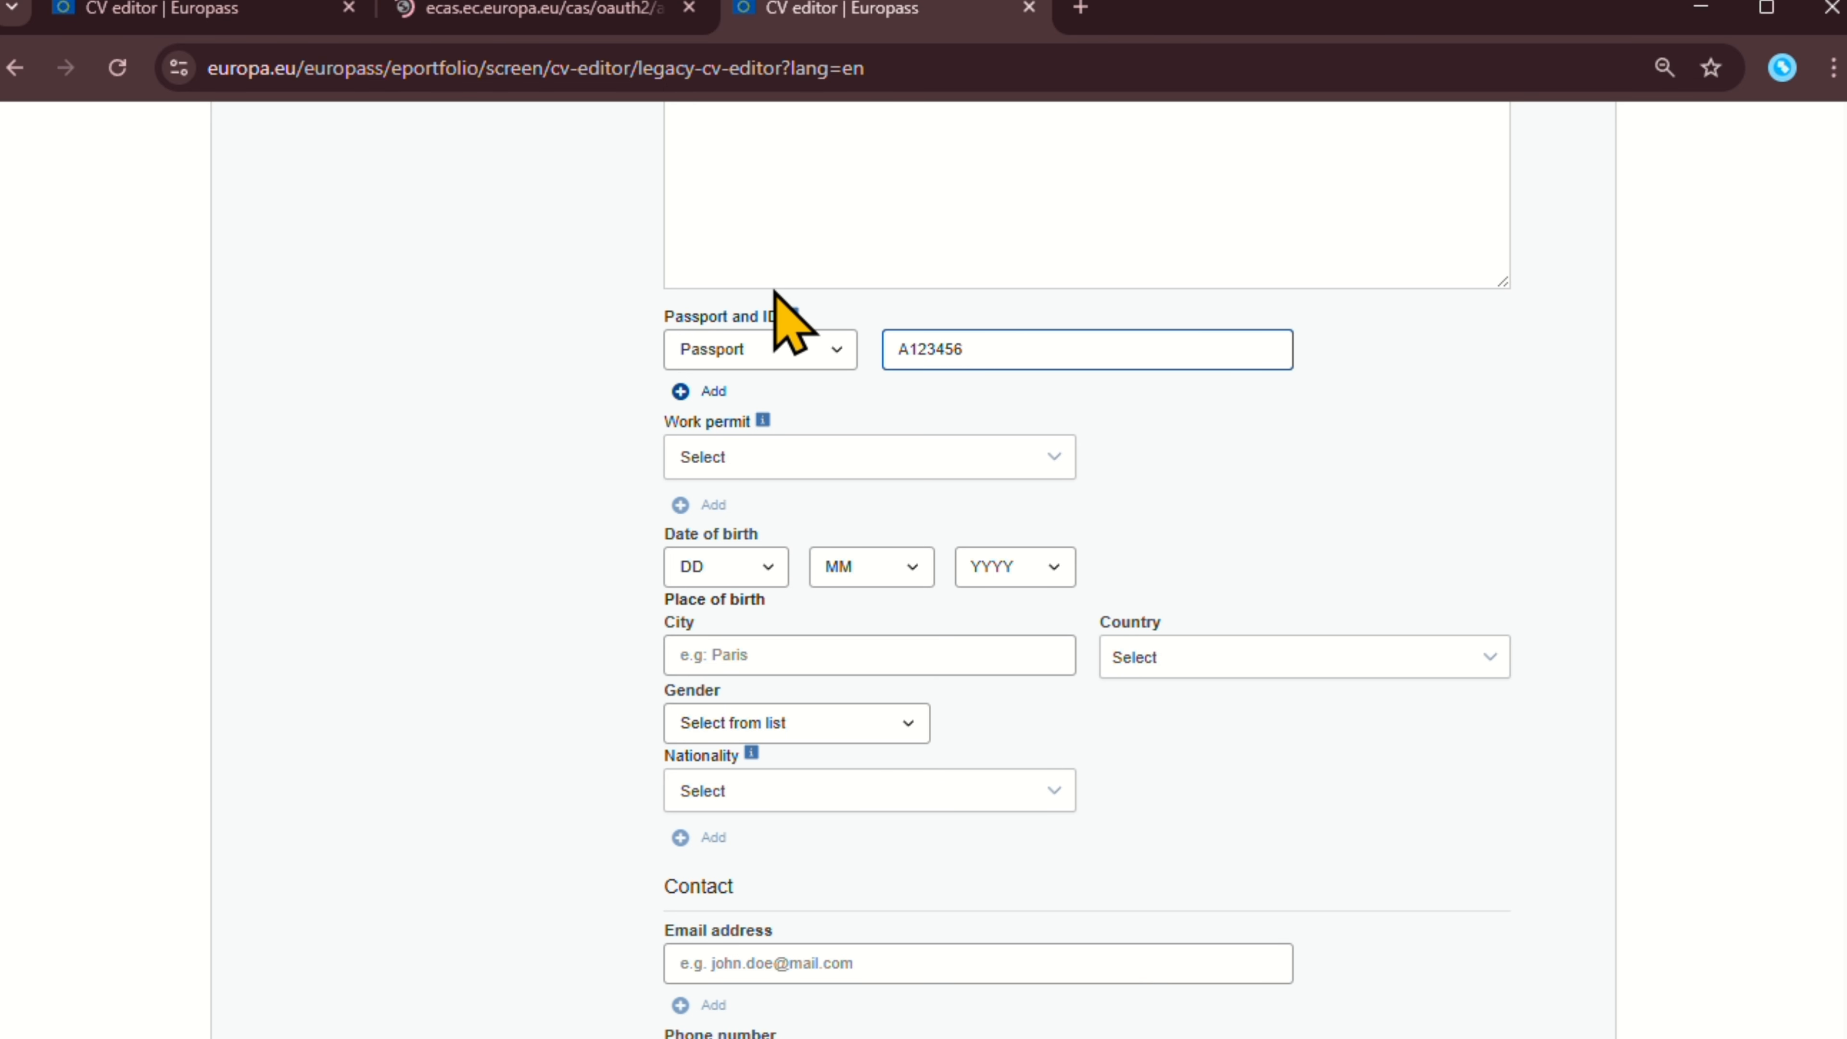
{"action": "scroll", "coordinate": [836, 459], "scroll_direction": "down", "scroll_amount": 2}
Set the date of birth to day 1, month 1, year 2000.
{"action": "left_click", "coordinate": [880, 314]}
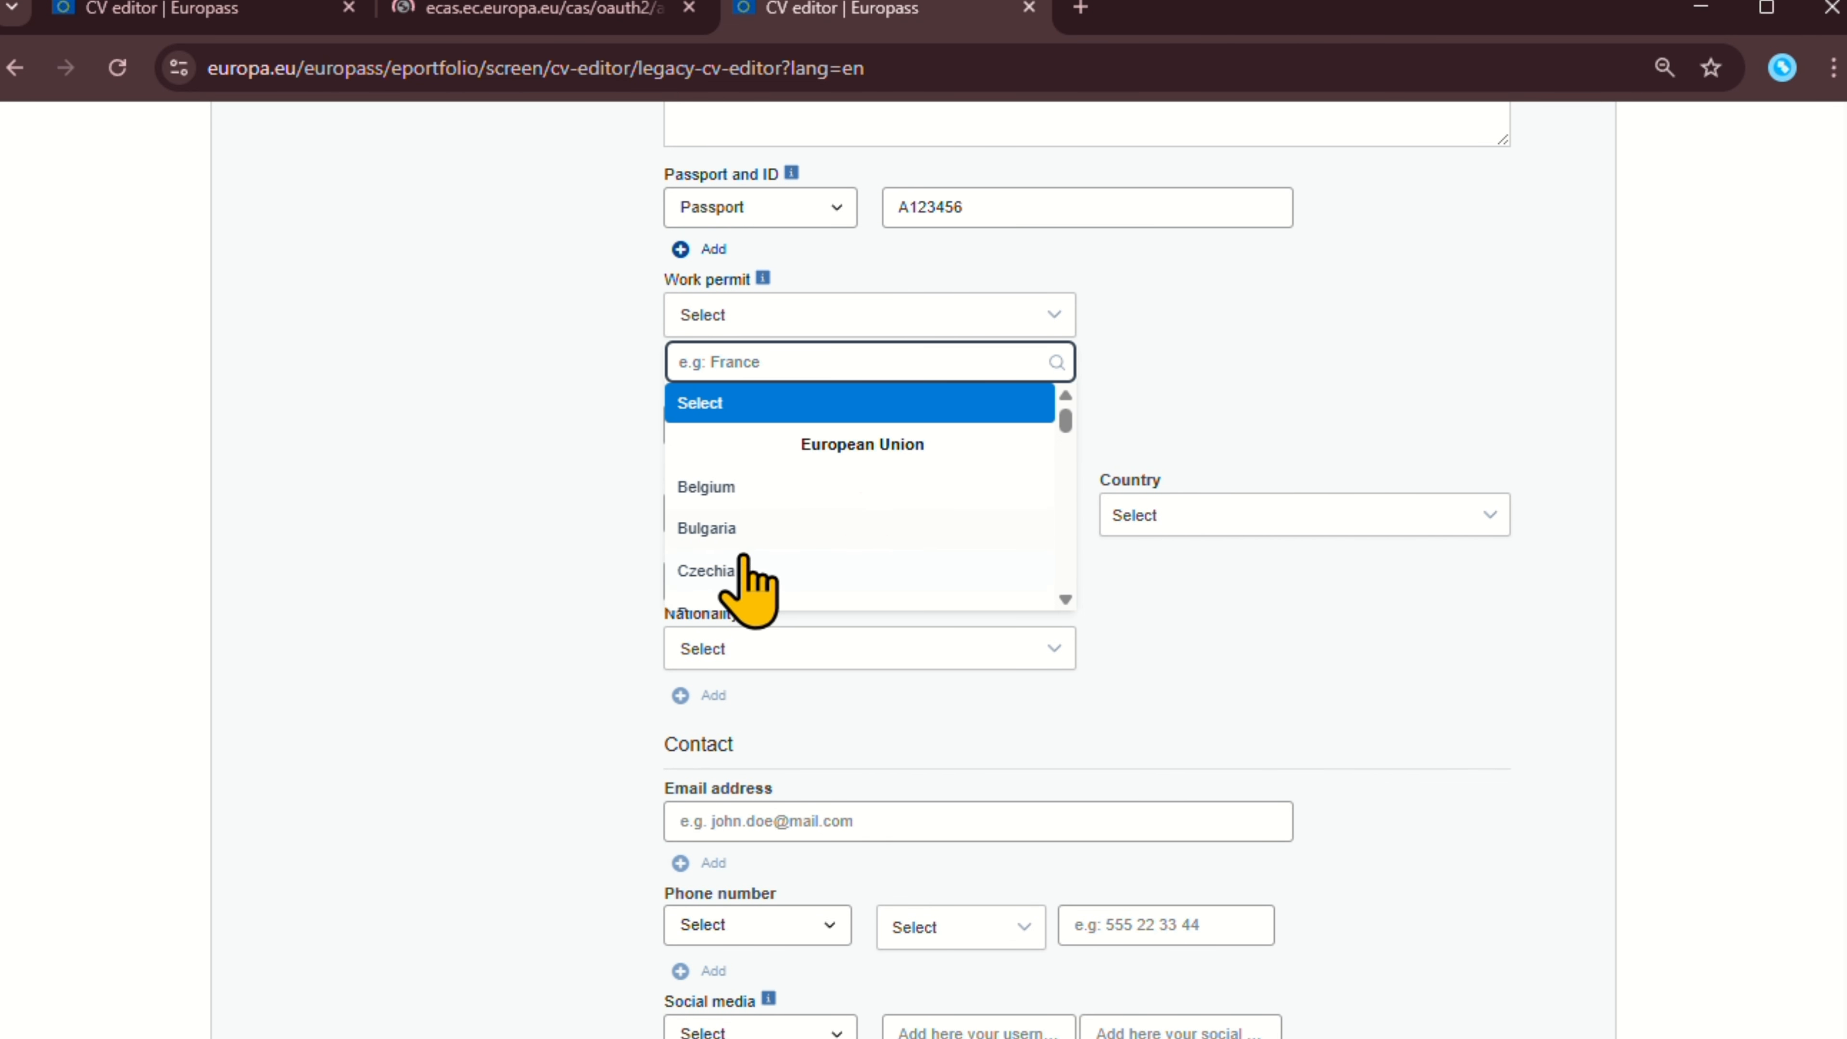
{"action": "left_click", "coordinate": [1186, 317]}
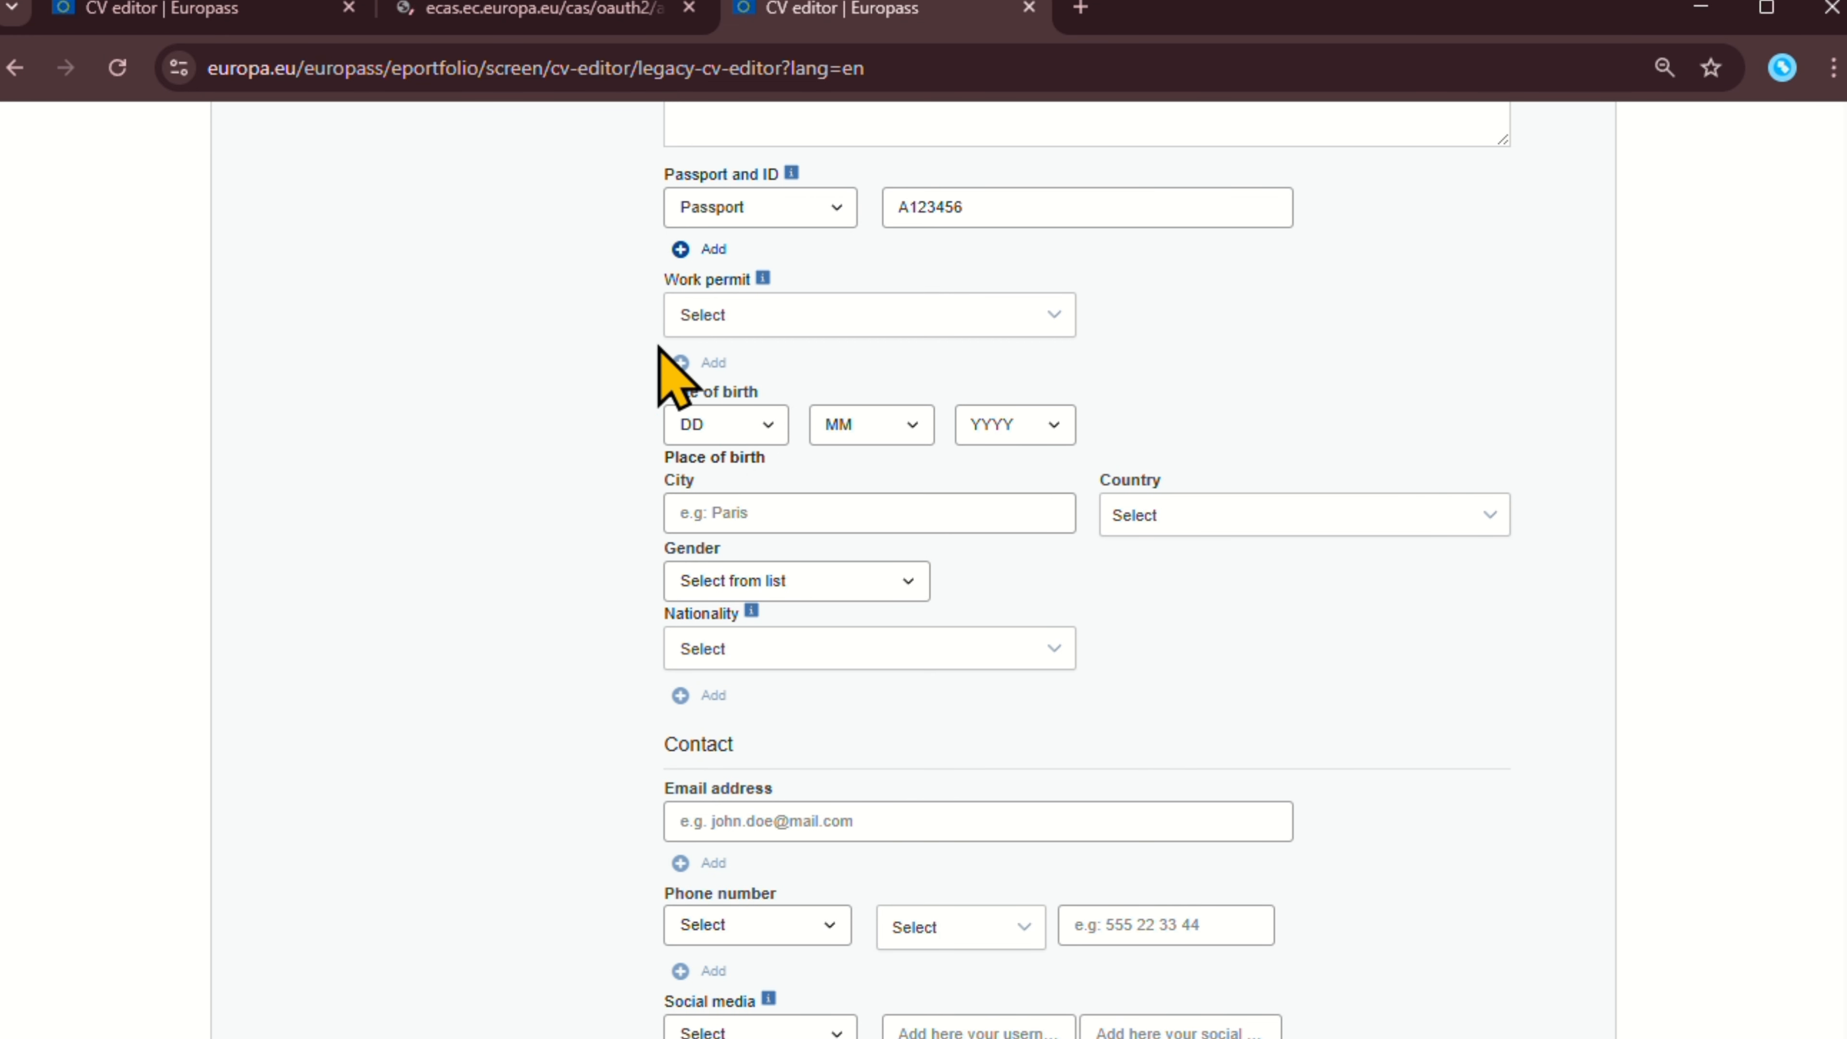
{"action": "scroll", "coordinate": [824, 291], "scroll_direction": "down", "scroll_amount": 2}
{"action": "scroll", "coordinate": [799, 298], "scroll_direction": "up", "scroll_amount": 2}
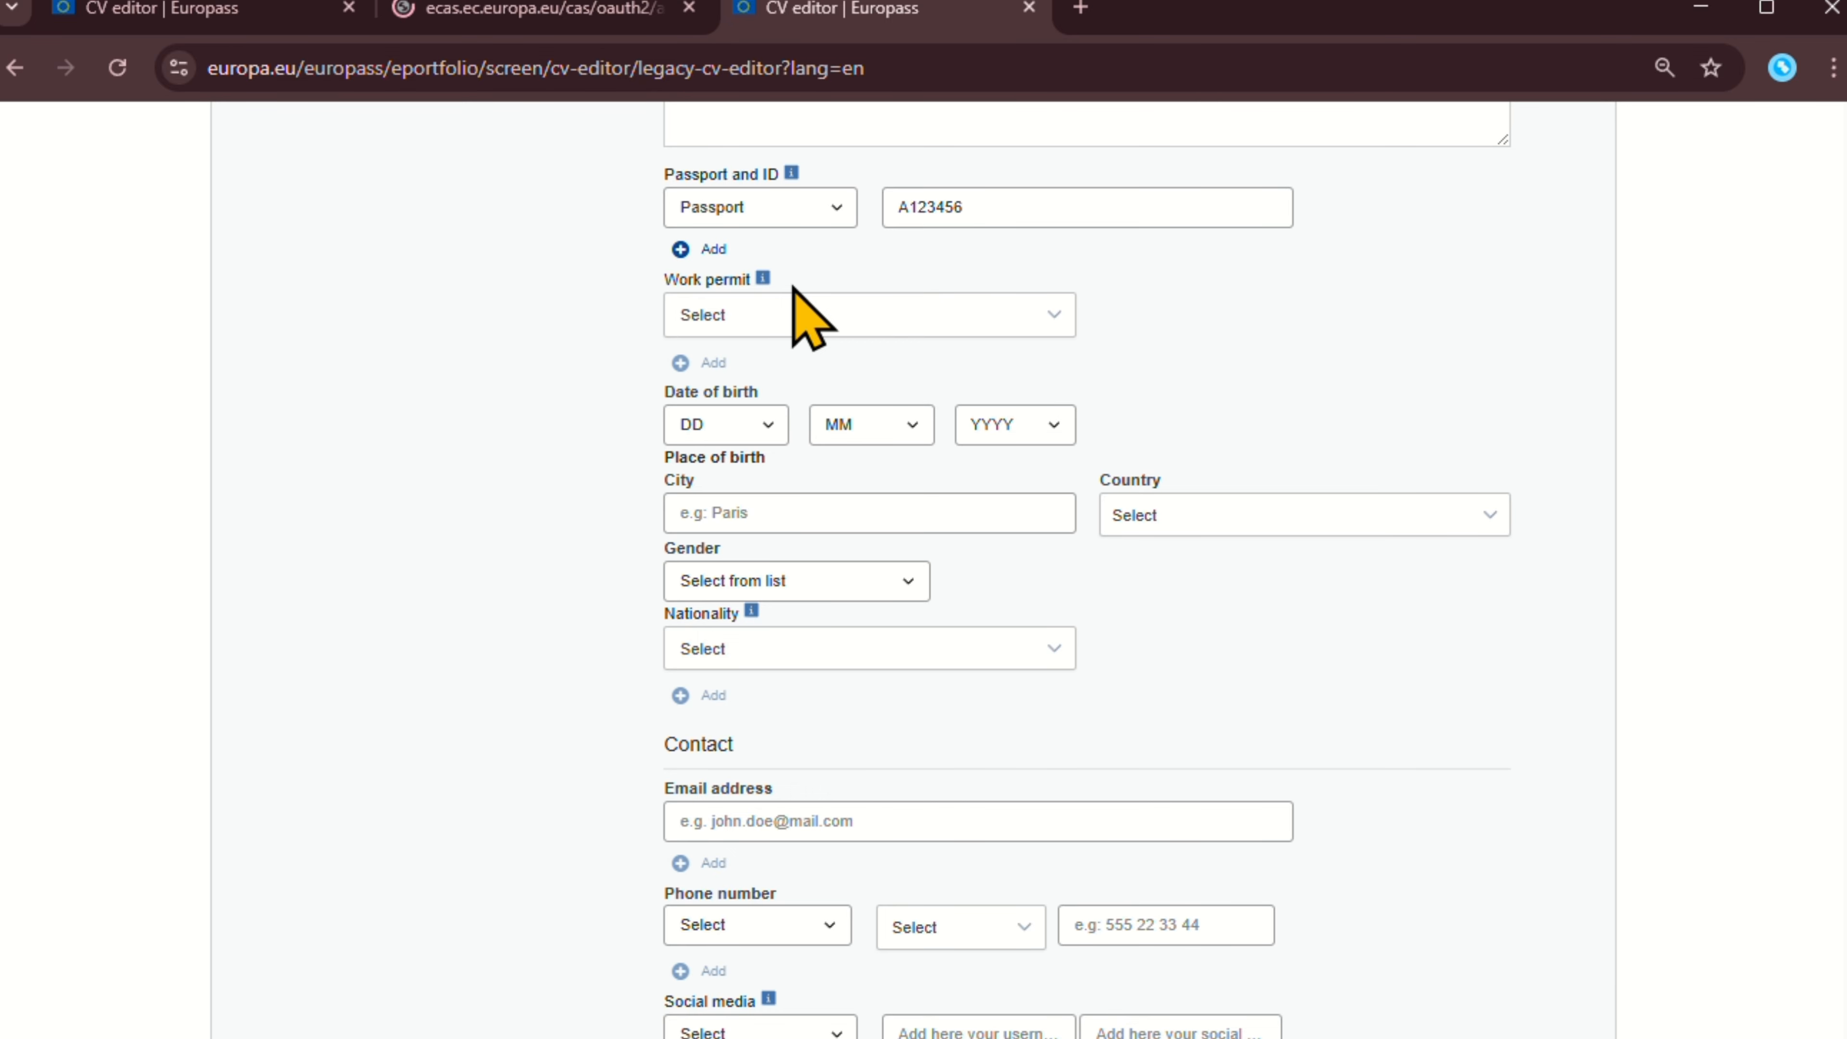
{"action": "scroll", "coordinate": [807, 327], "scroll_direction": "down", "scroll_amount": 6}
{"action": "scroll", "coordinate": [873, 400], "scroll_direction": "up", "scroll_amount": 6}
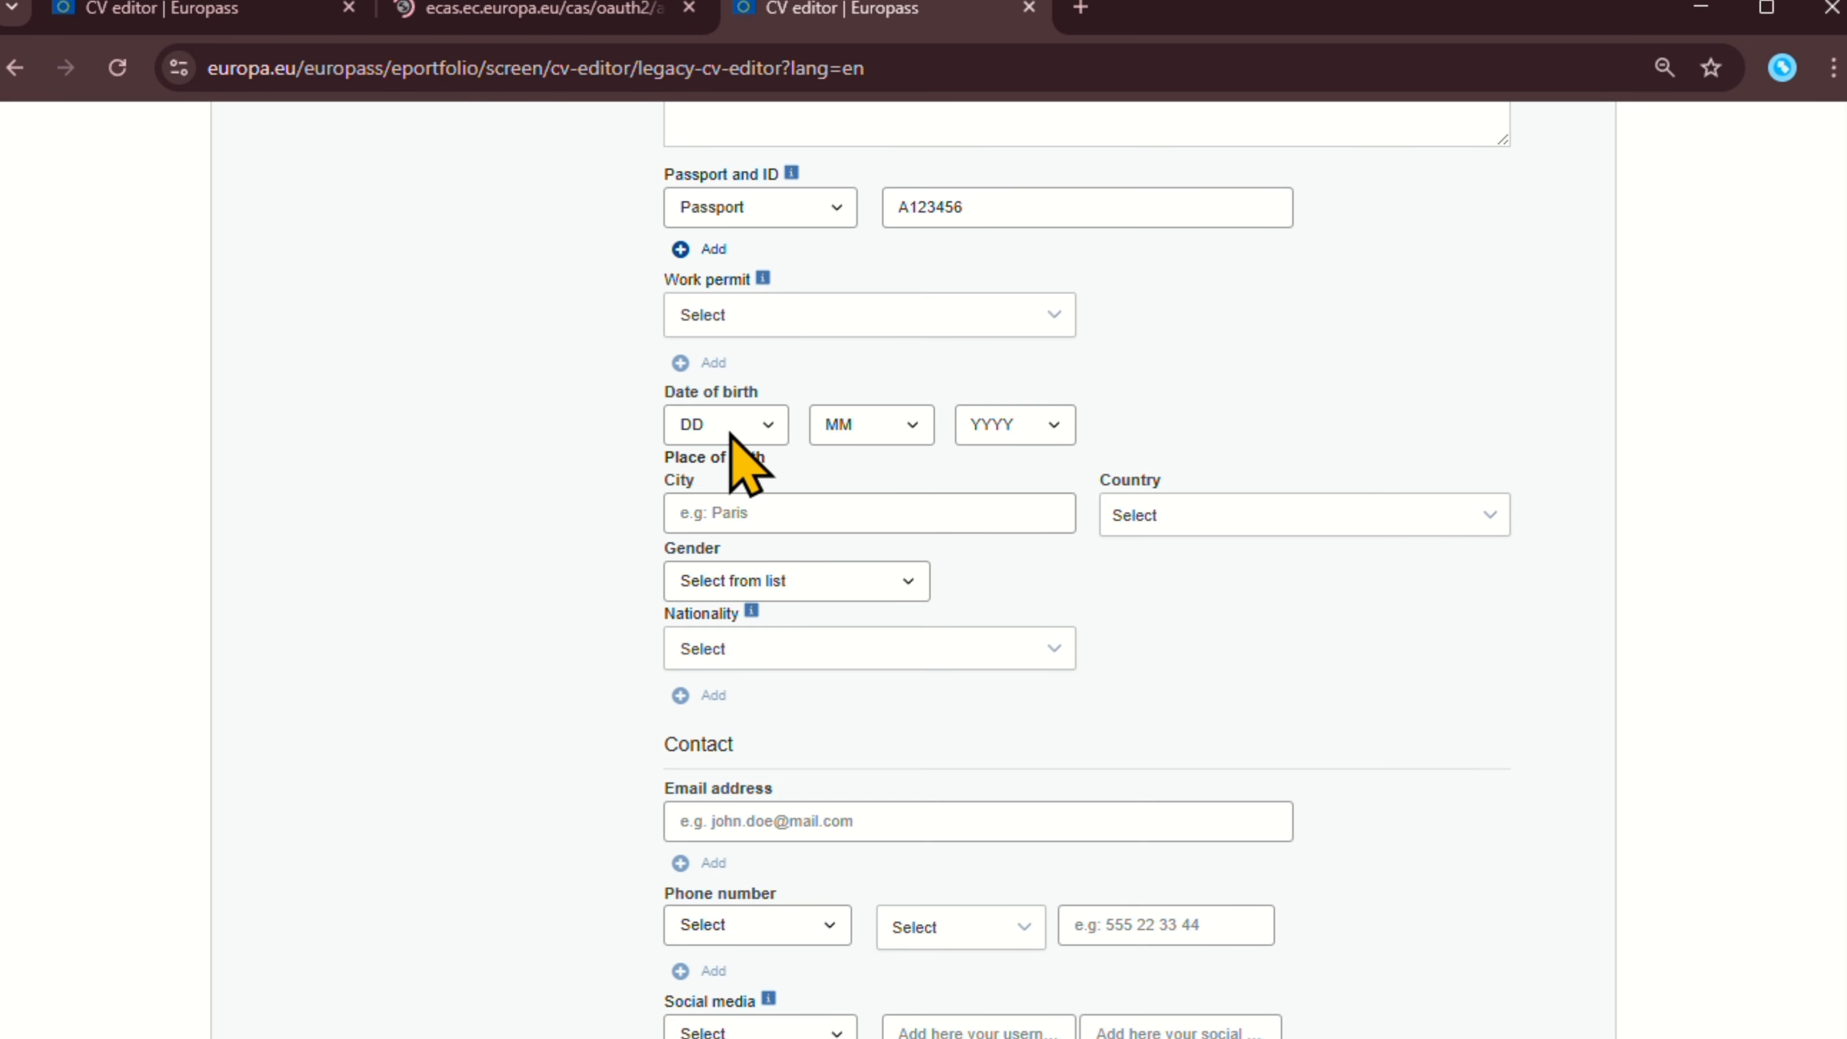
{"action": "left_click", "coordinate": [746, 428]}
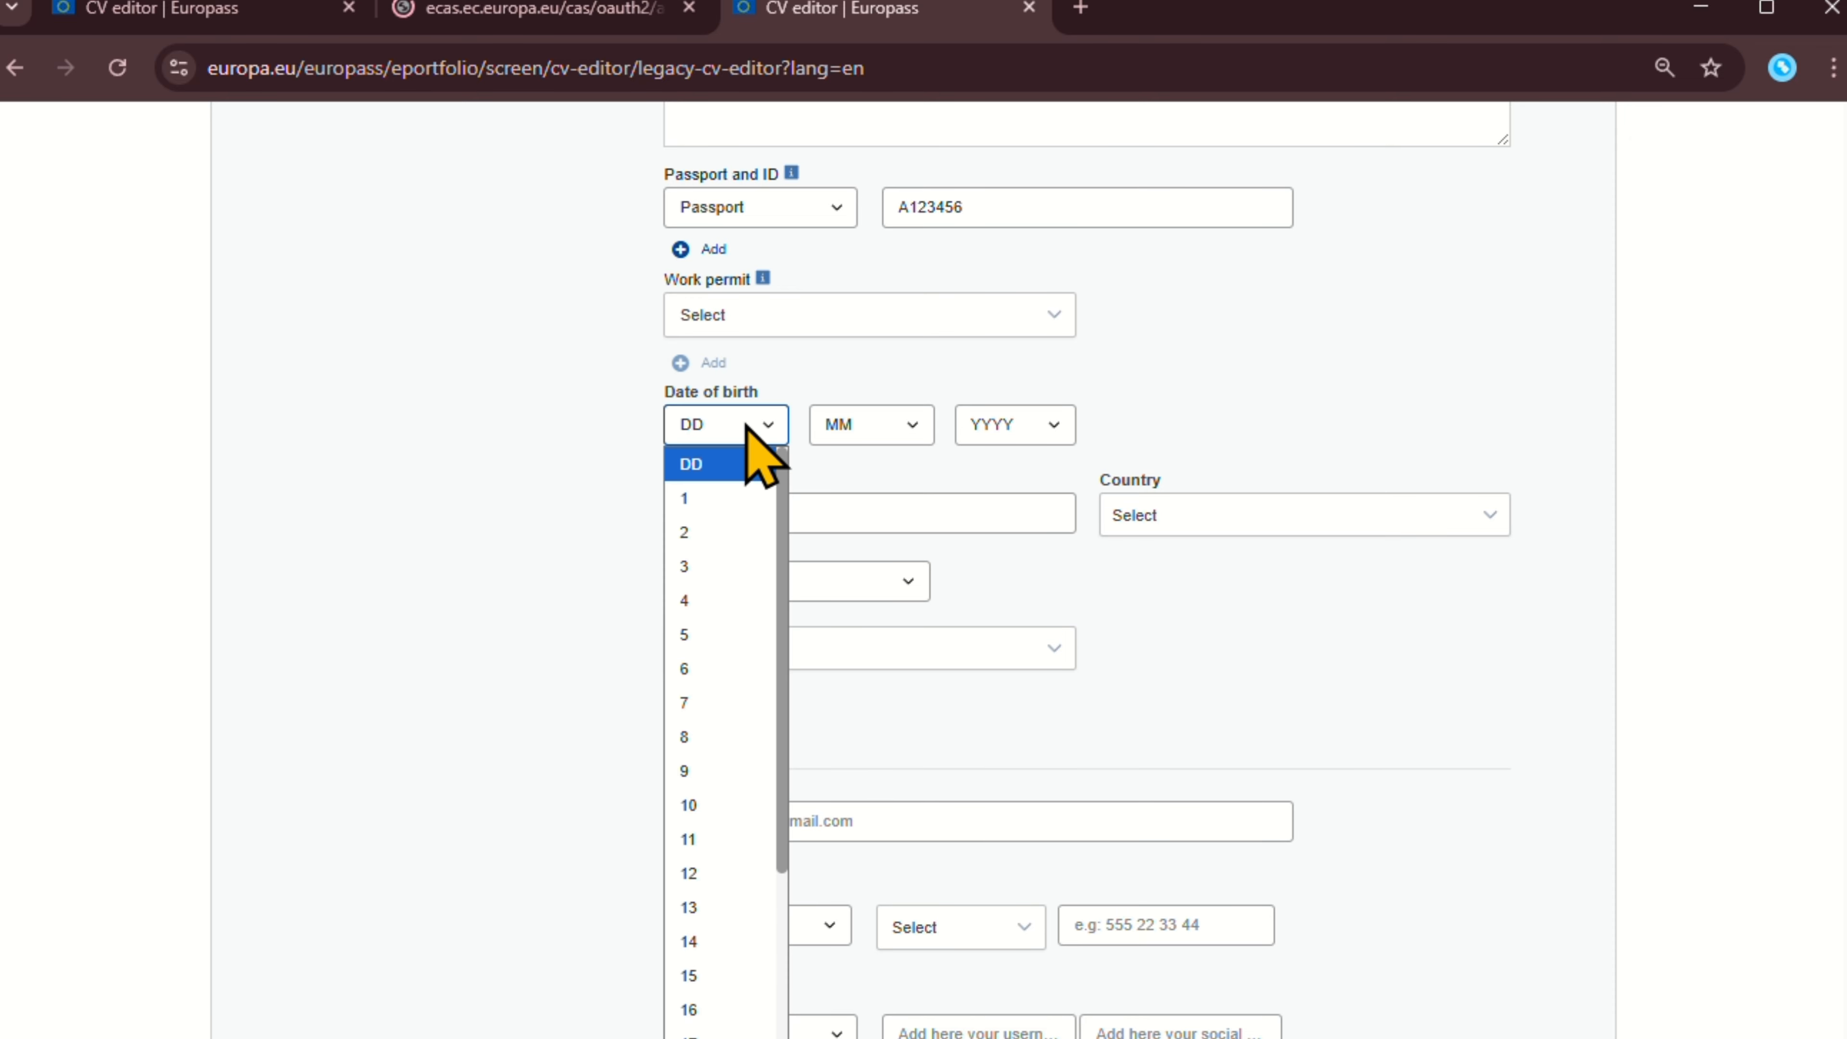
{"action": "left_click", "coordinate": [752, 501]}
{"action": "left_click", "coordinate": [845, 430]}
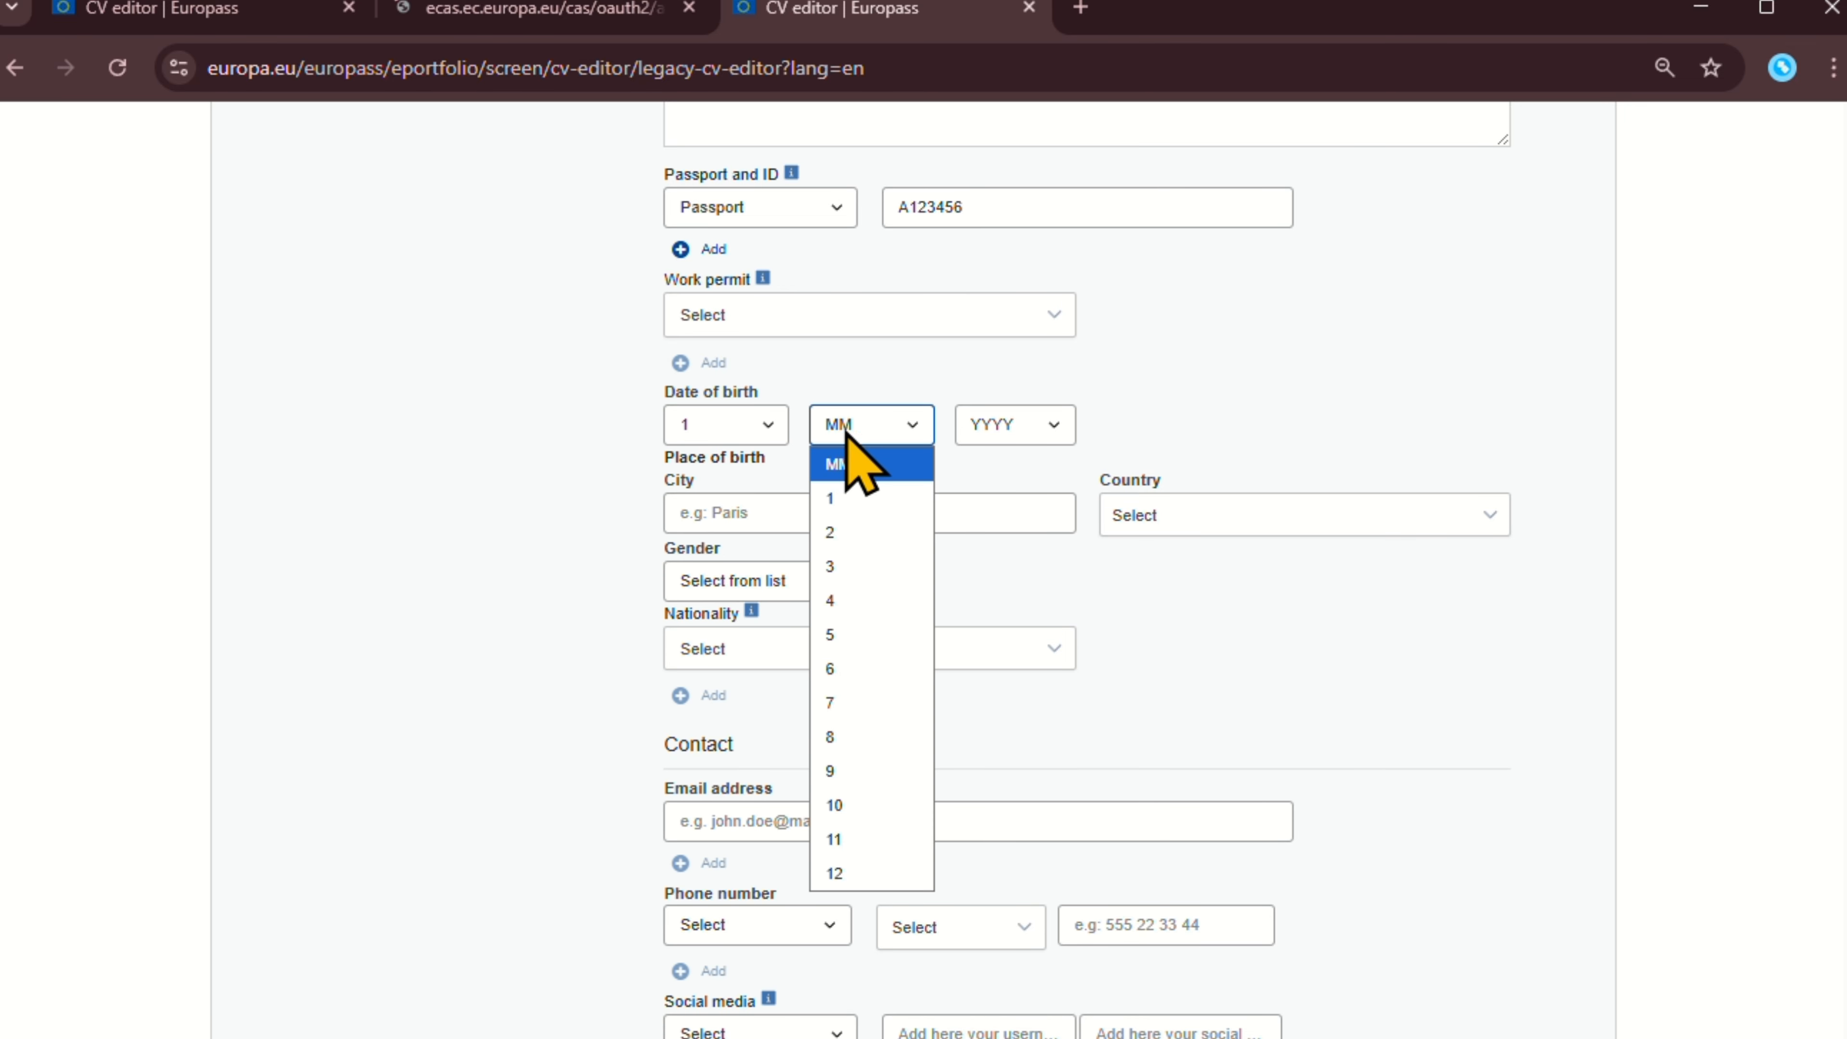
{"action": "left_click", "coordinate": [874, 501]}
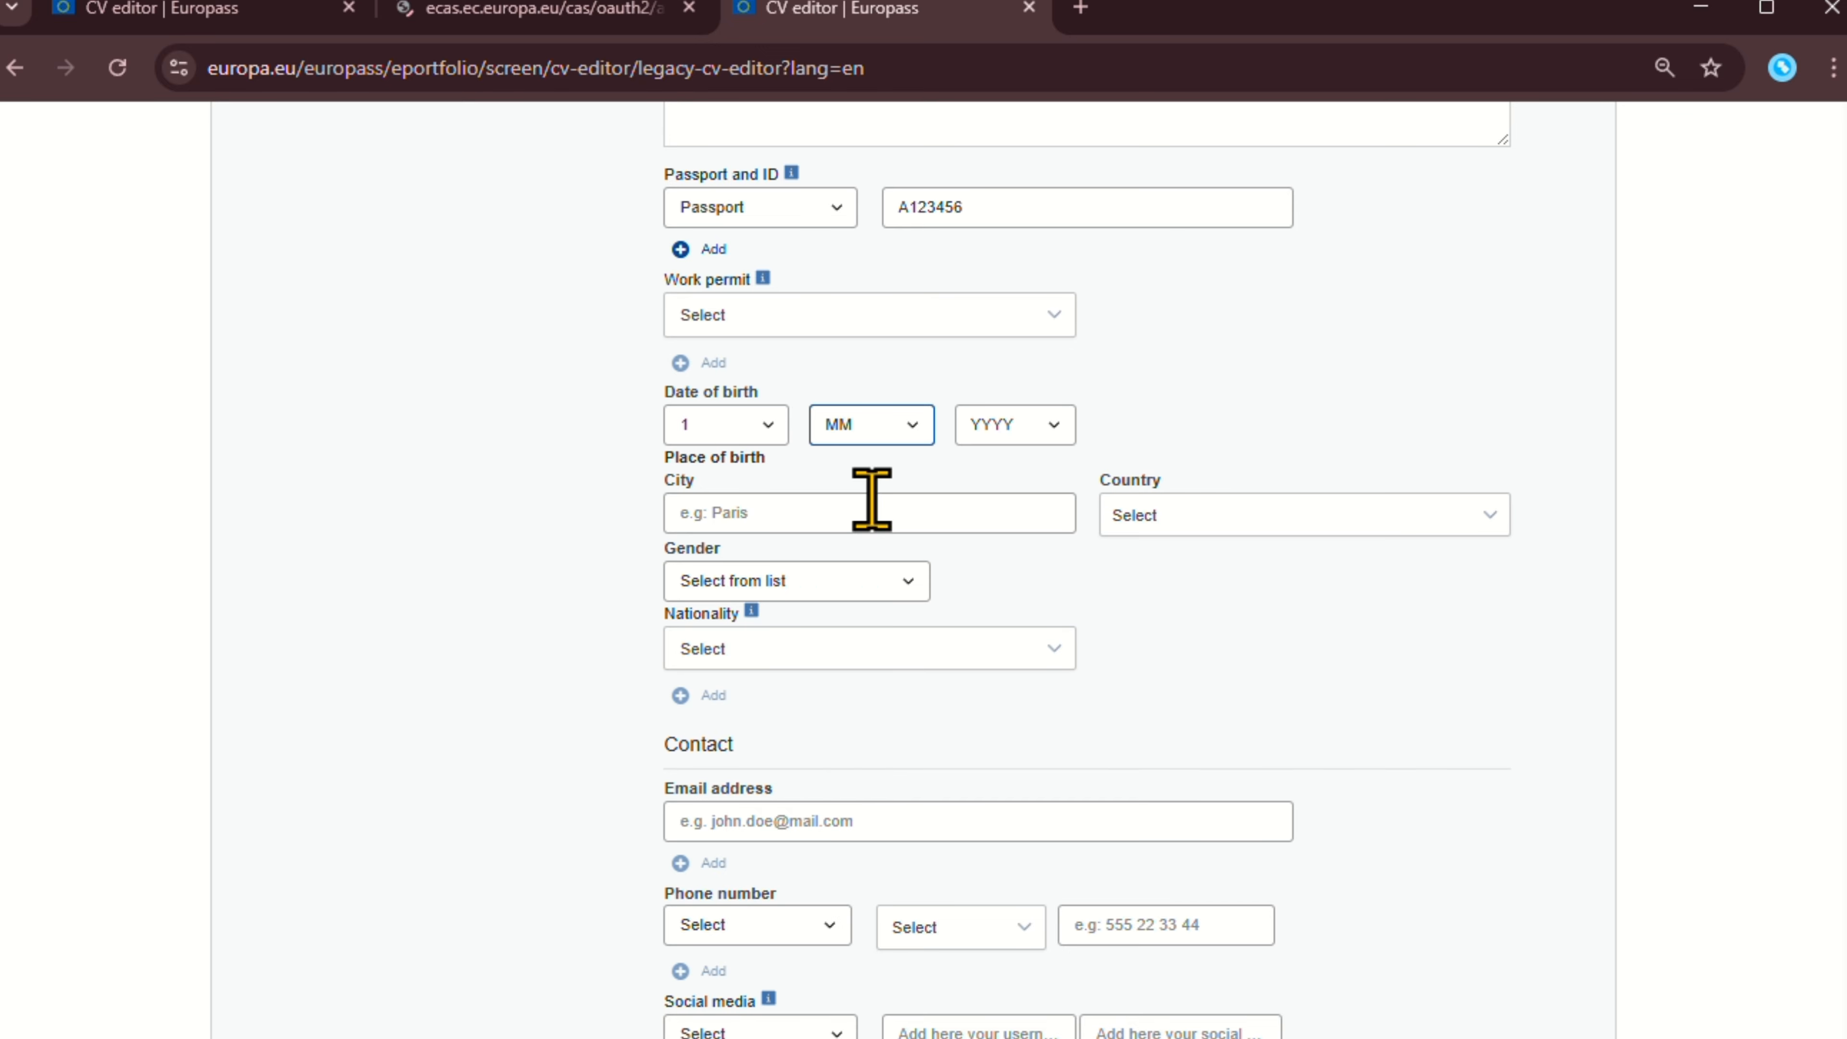
{"action": "left_click", "coordinate": [996, 433]}
{"action": "scroll", "coordinate": [1026, 728], "scroll_direction": "down", "scroll_amount": 5}
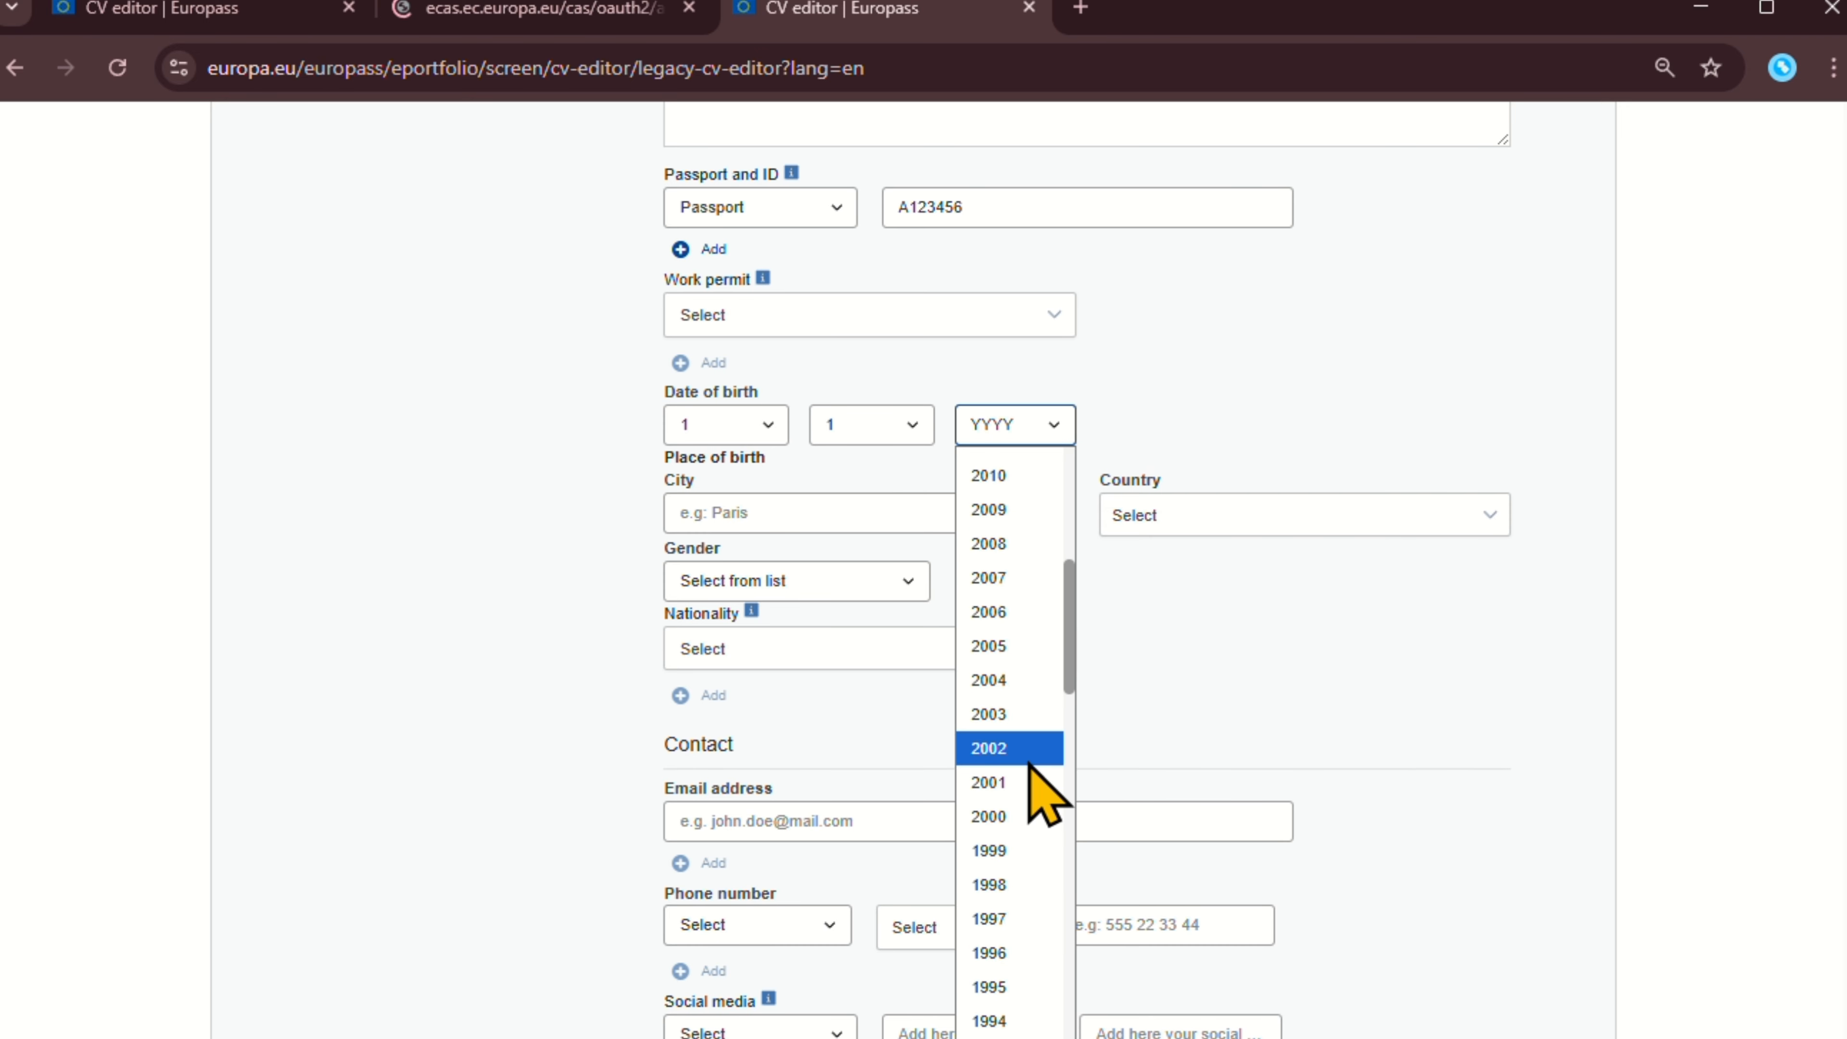
{"action": "left_click", "coordinate": [1001, 811]}
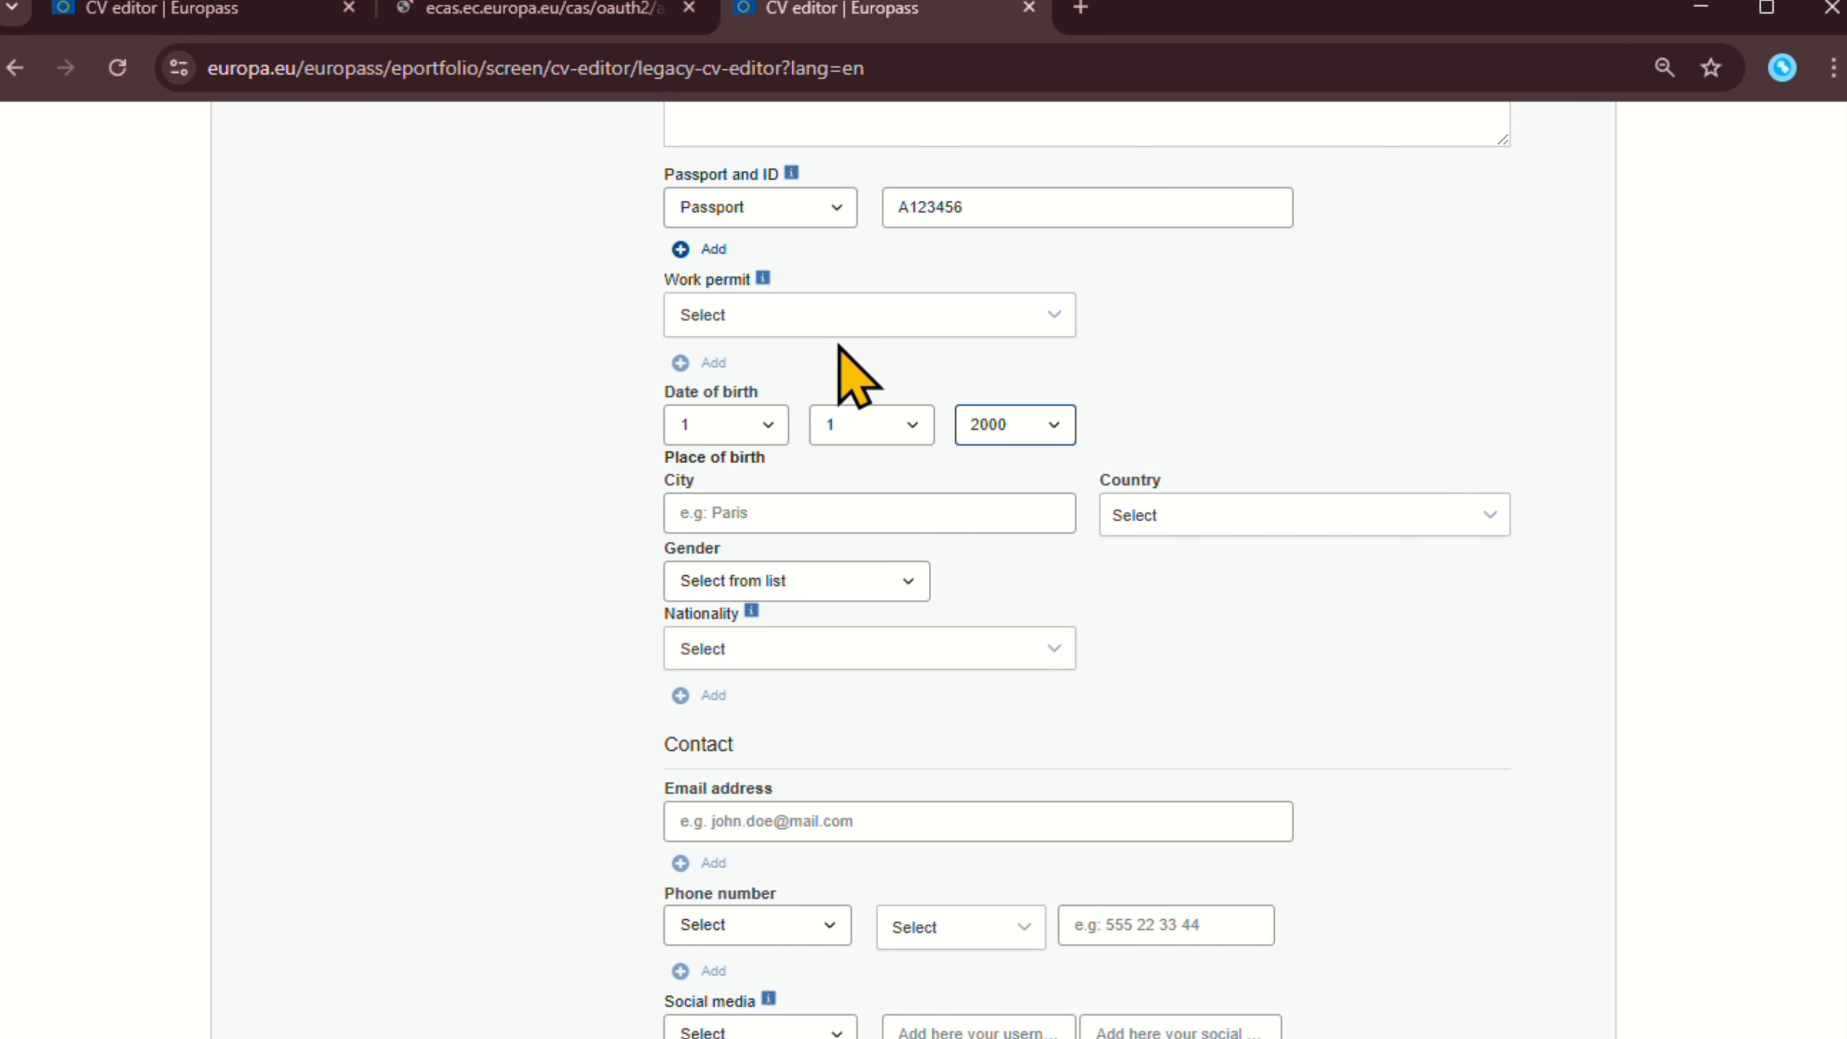
{"action": "scroll", "coordinate": [888, 430], "scroll_direction": "down", "scroll_amount": 2}
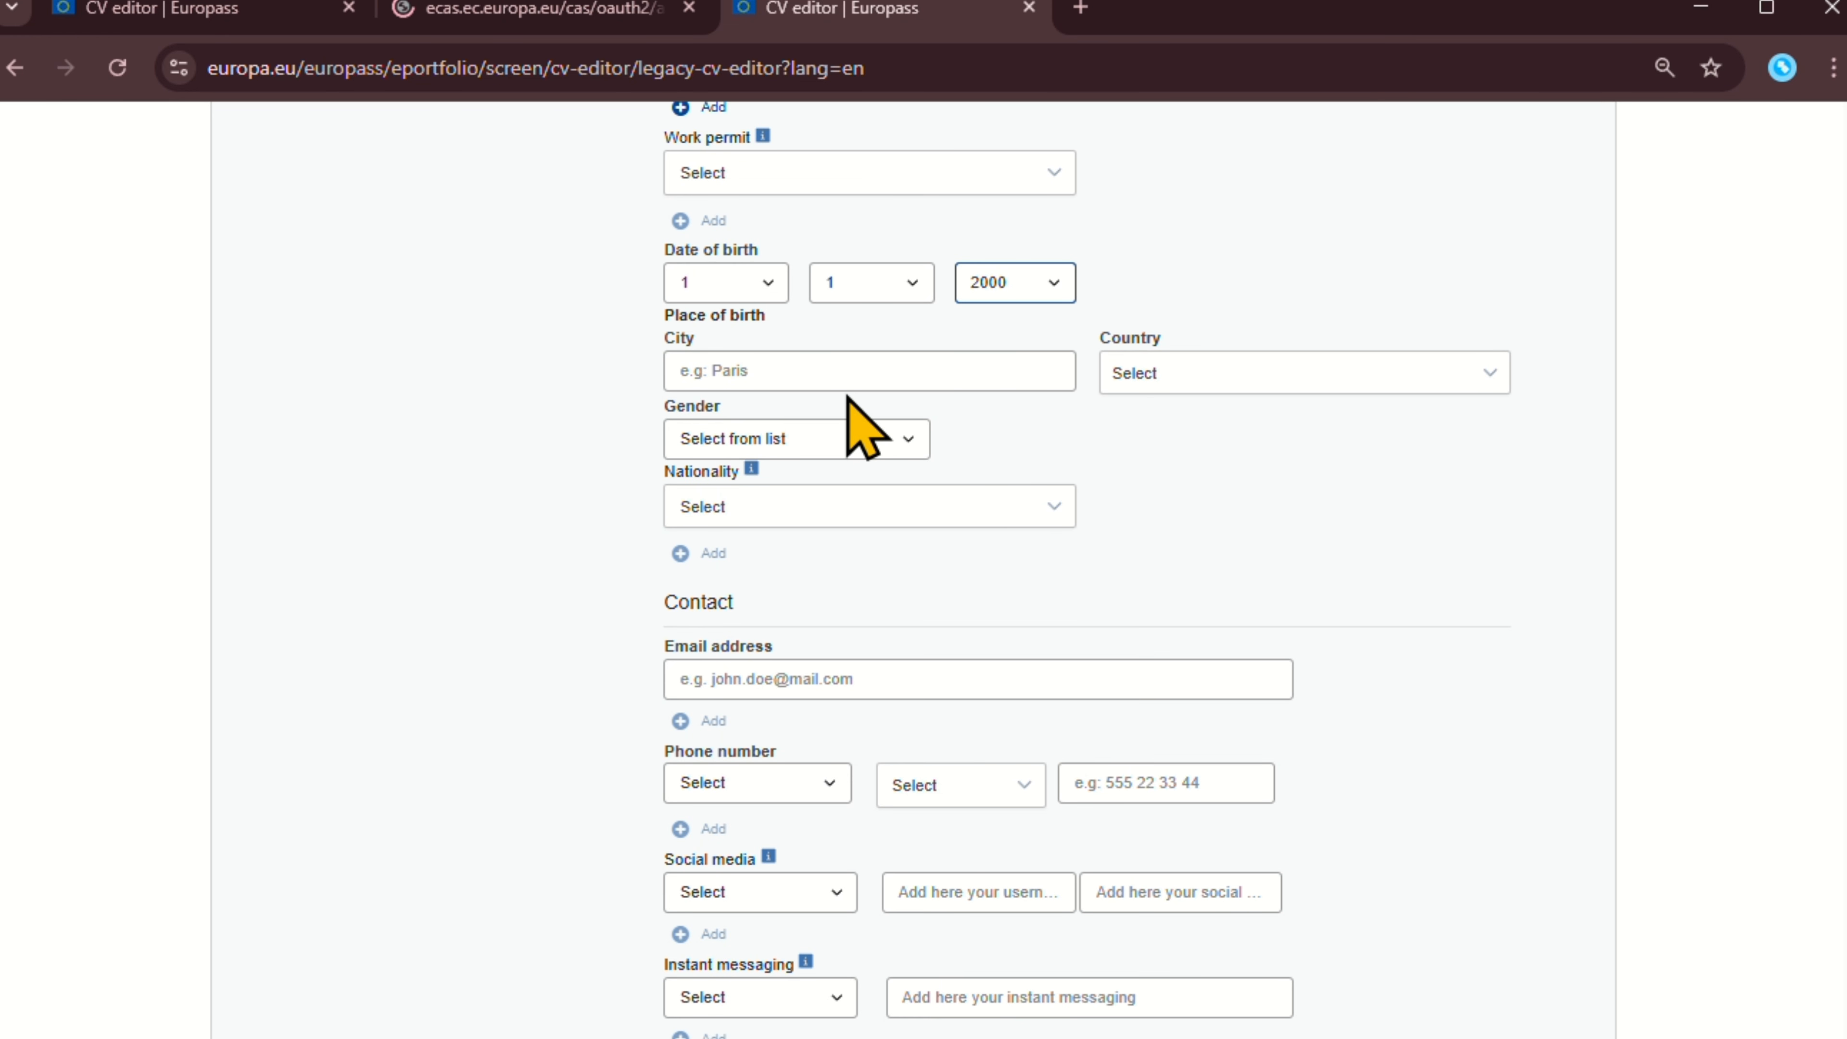
Set the place of birth to Dhaka, Bangladesh.
{"action": "left_click", "coordinate": [822, 369]}
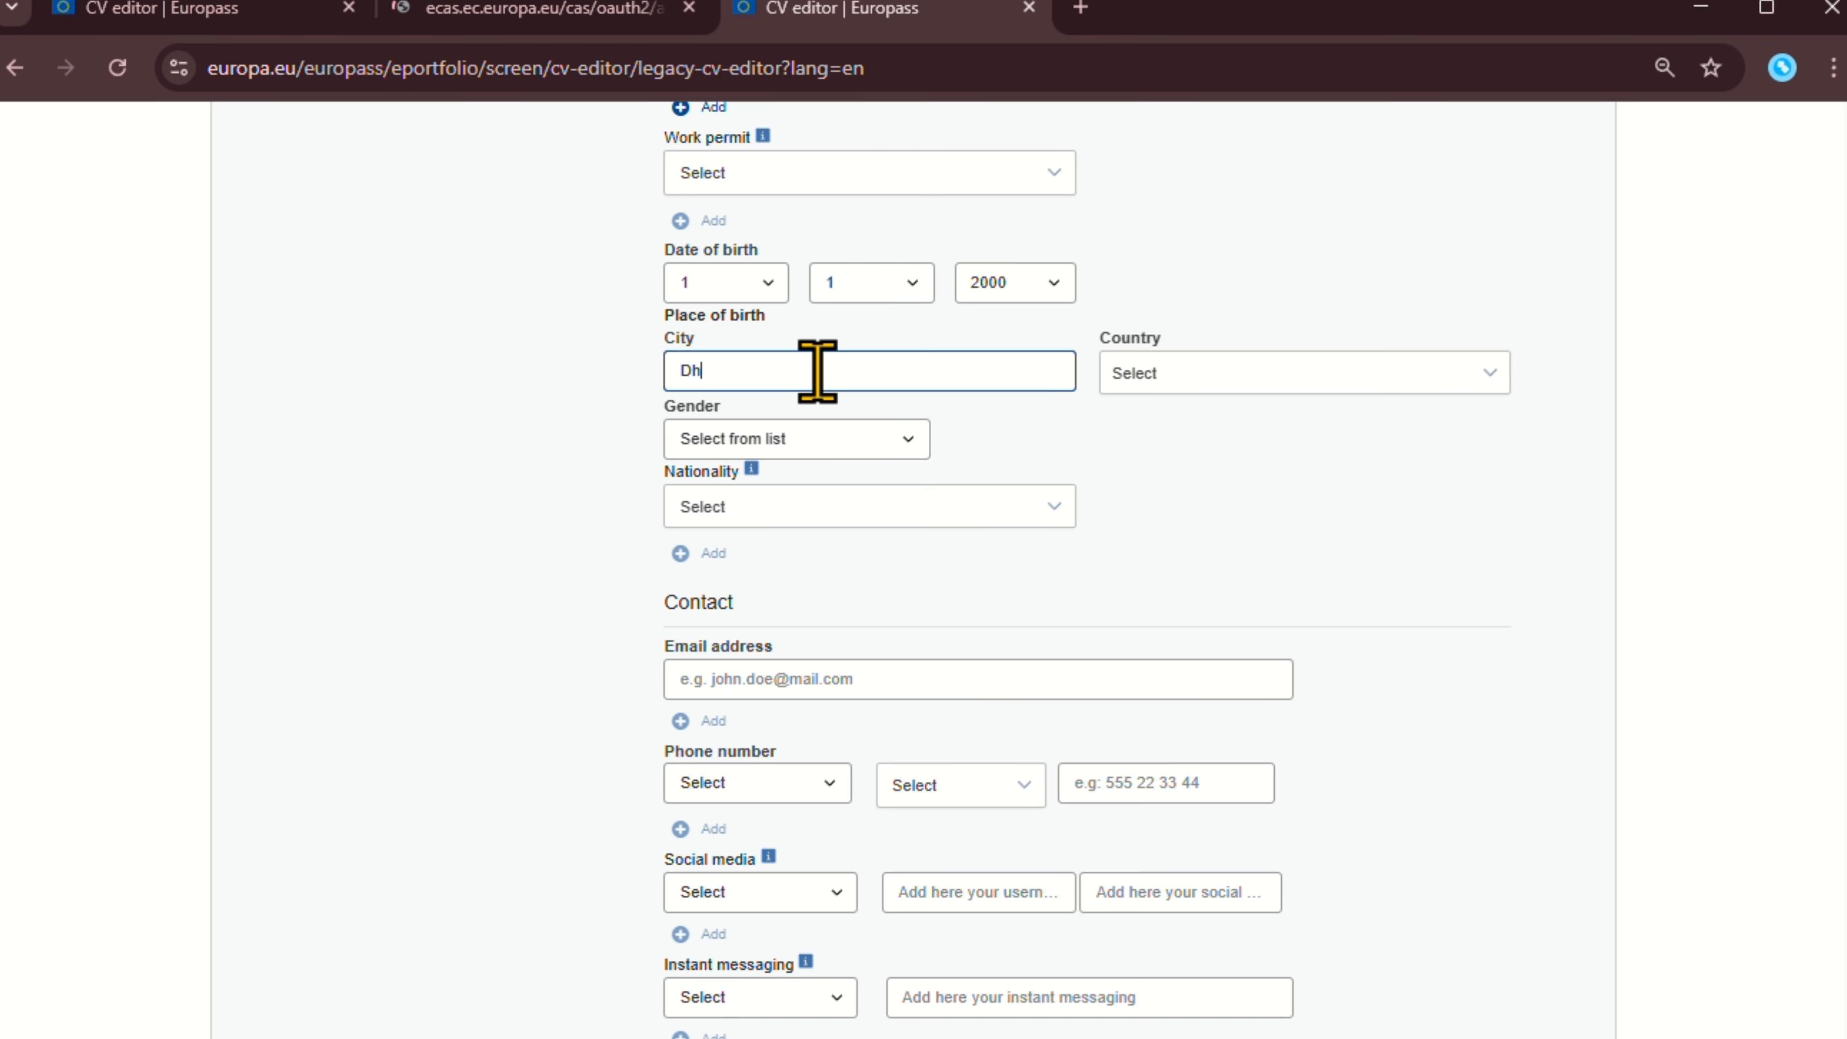
{"action": "left_click", "coordinate": [1194, 374]}
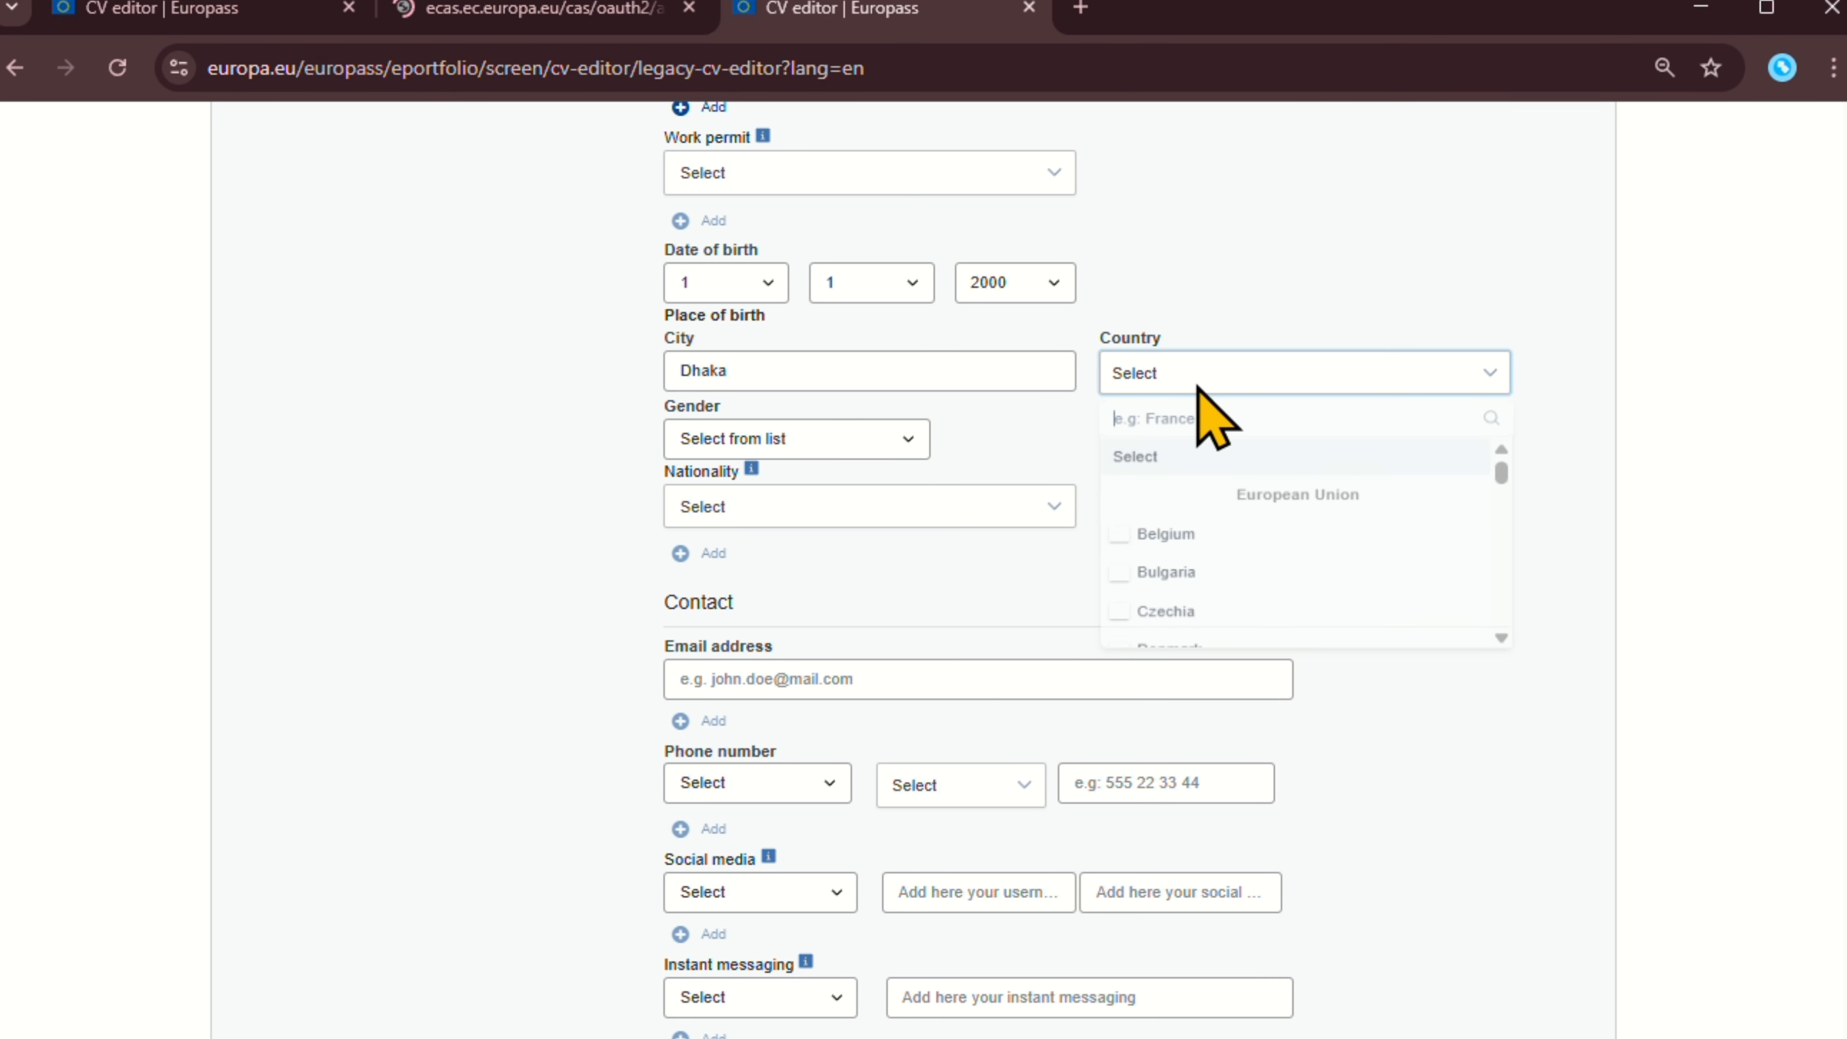
{"action": "scroll", "coordinate": [1263, 519], "scroll_direction": "down", "scroll_amount": 6}
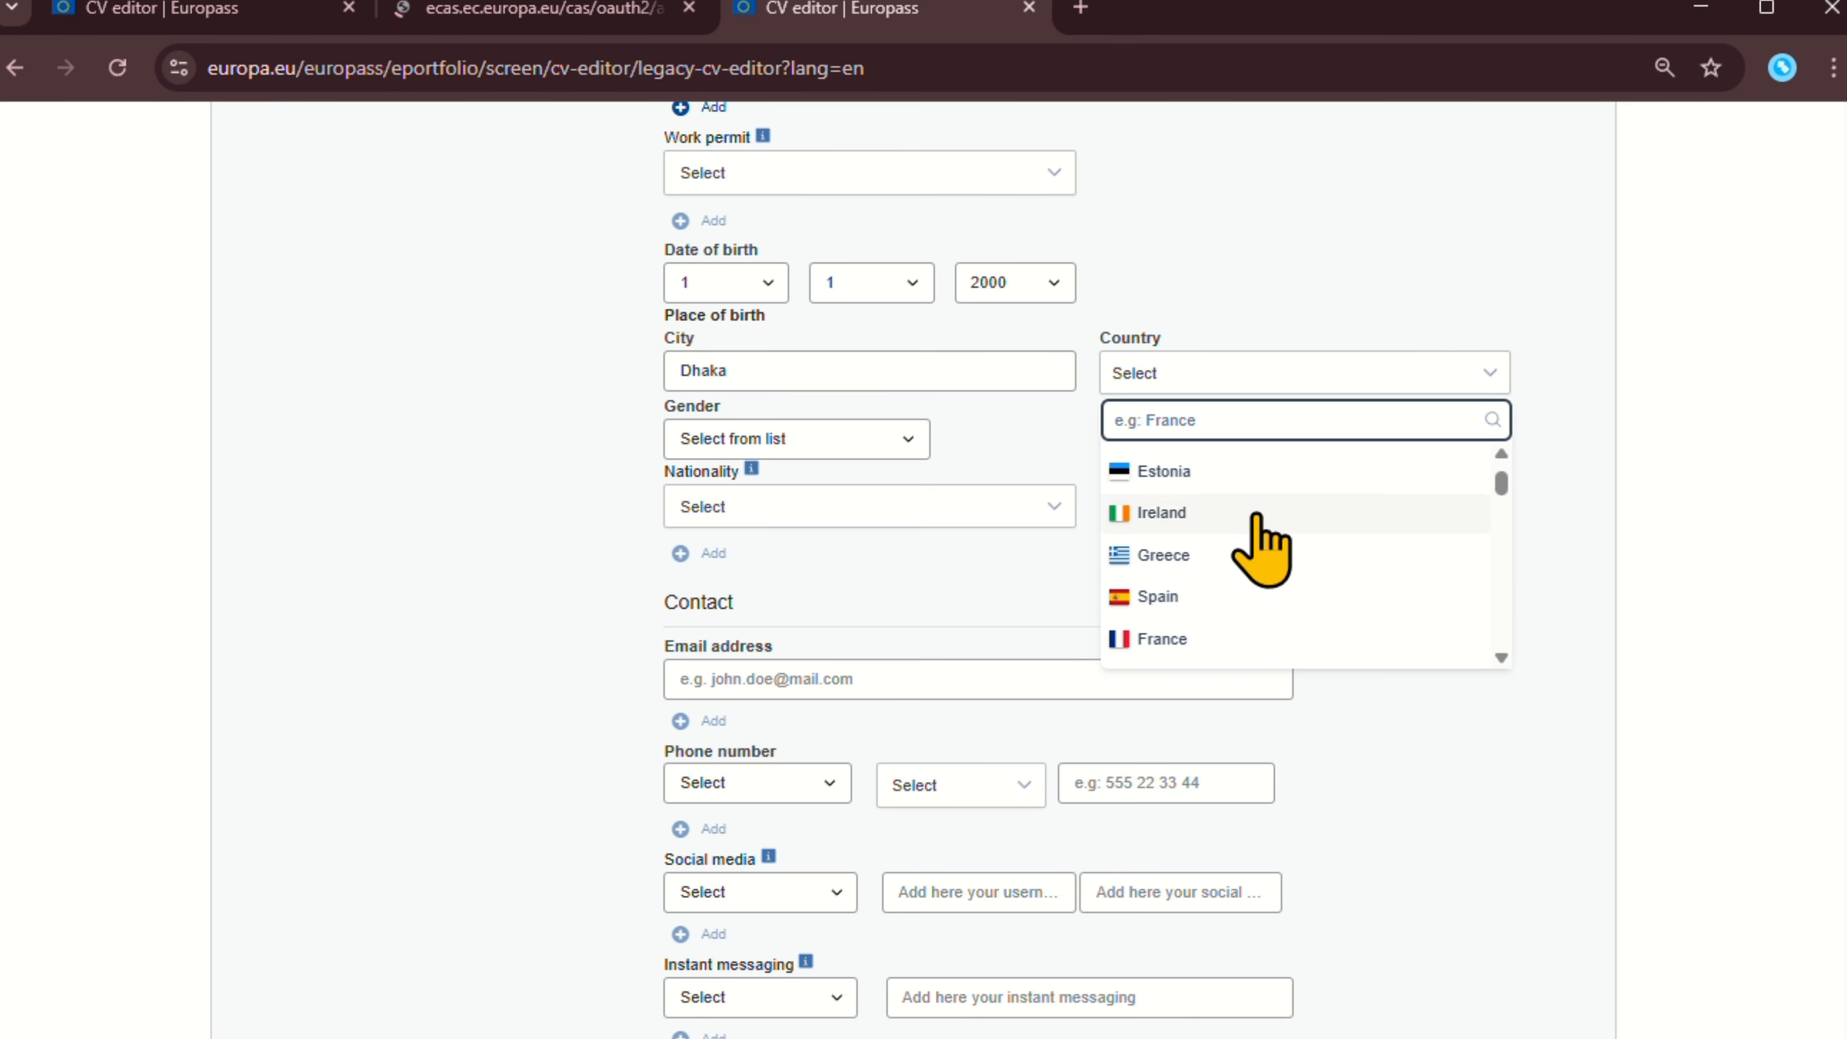
{"action": "scroll", "coordinate": [1268, 533], "scroll_direction": "down", "scroll_amount": 10}
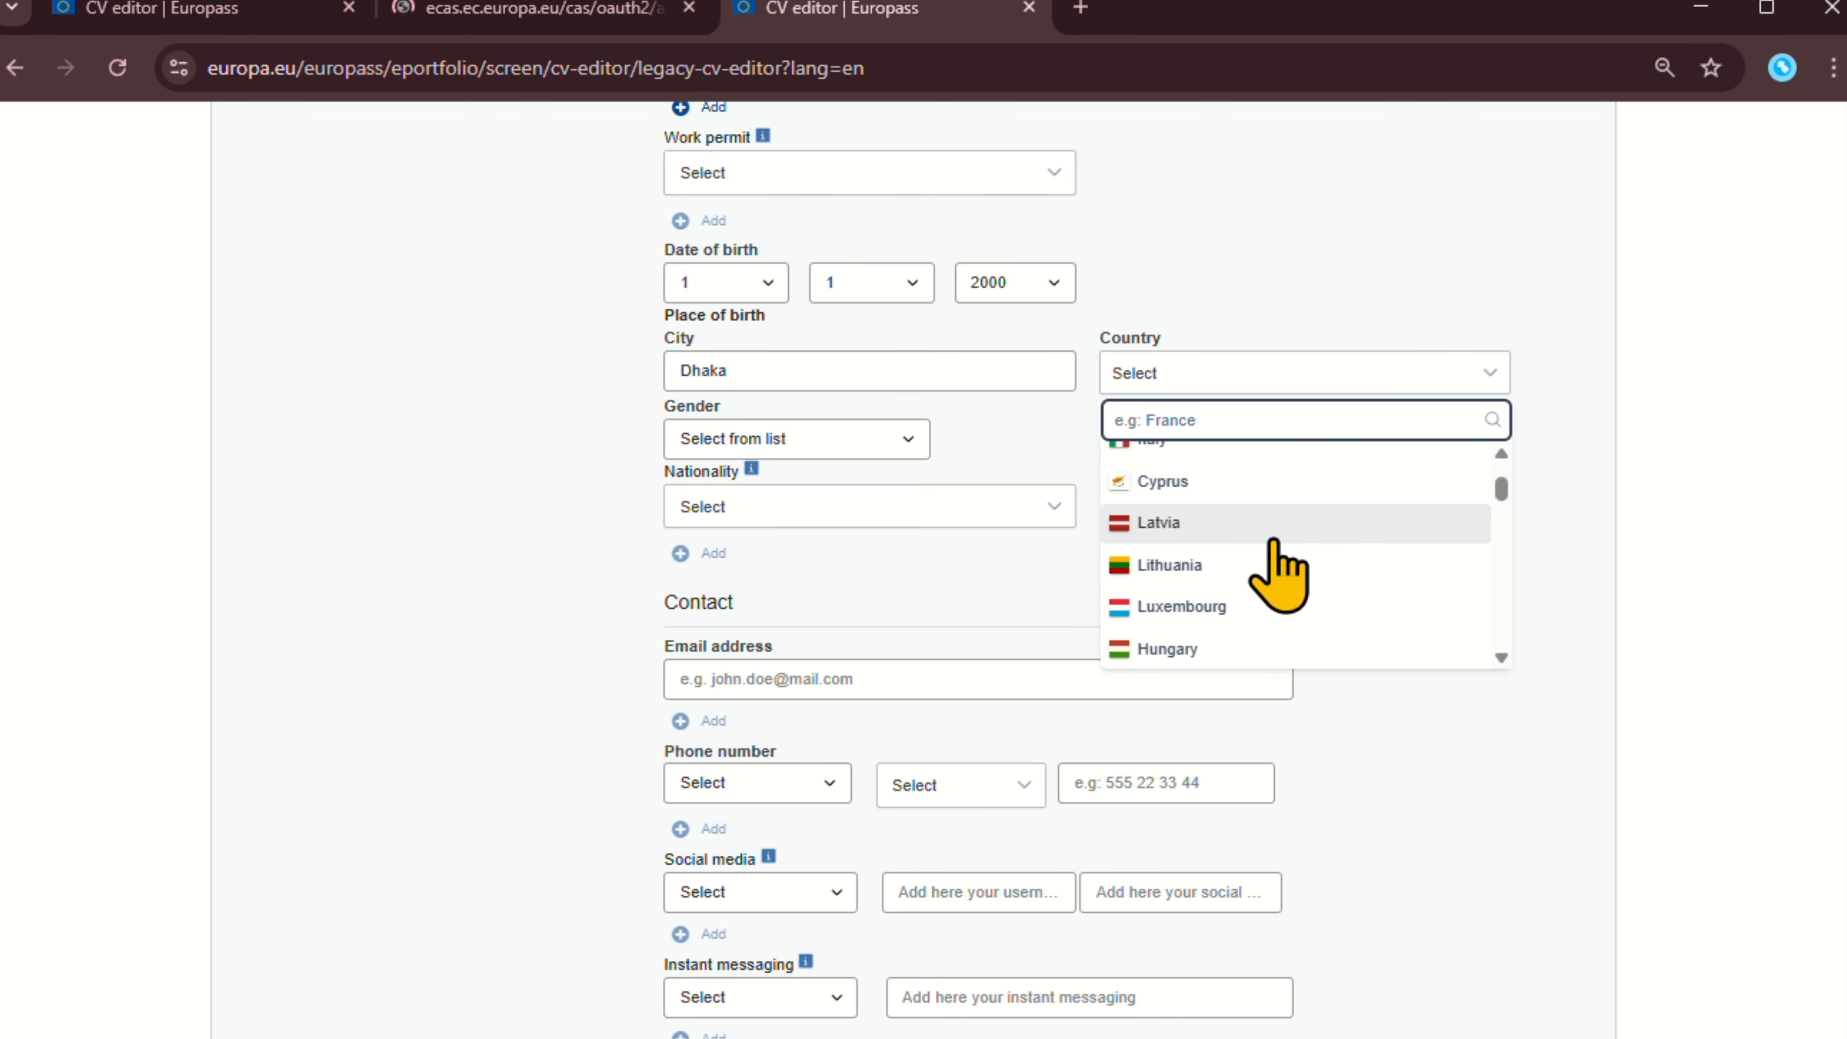
{"action": "scroll", "coordinate": [1283, 589], "scroll_direction": "down", "scroll_amount": 3}
{"action": "scroll", "coordinate": [1317, 571], "scroll_direction": "up", "scroll_amount": 3}
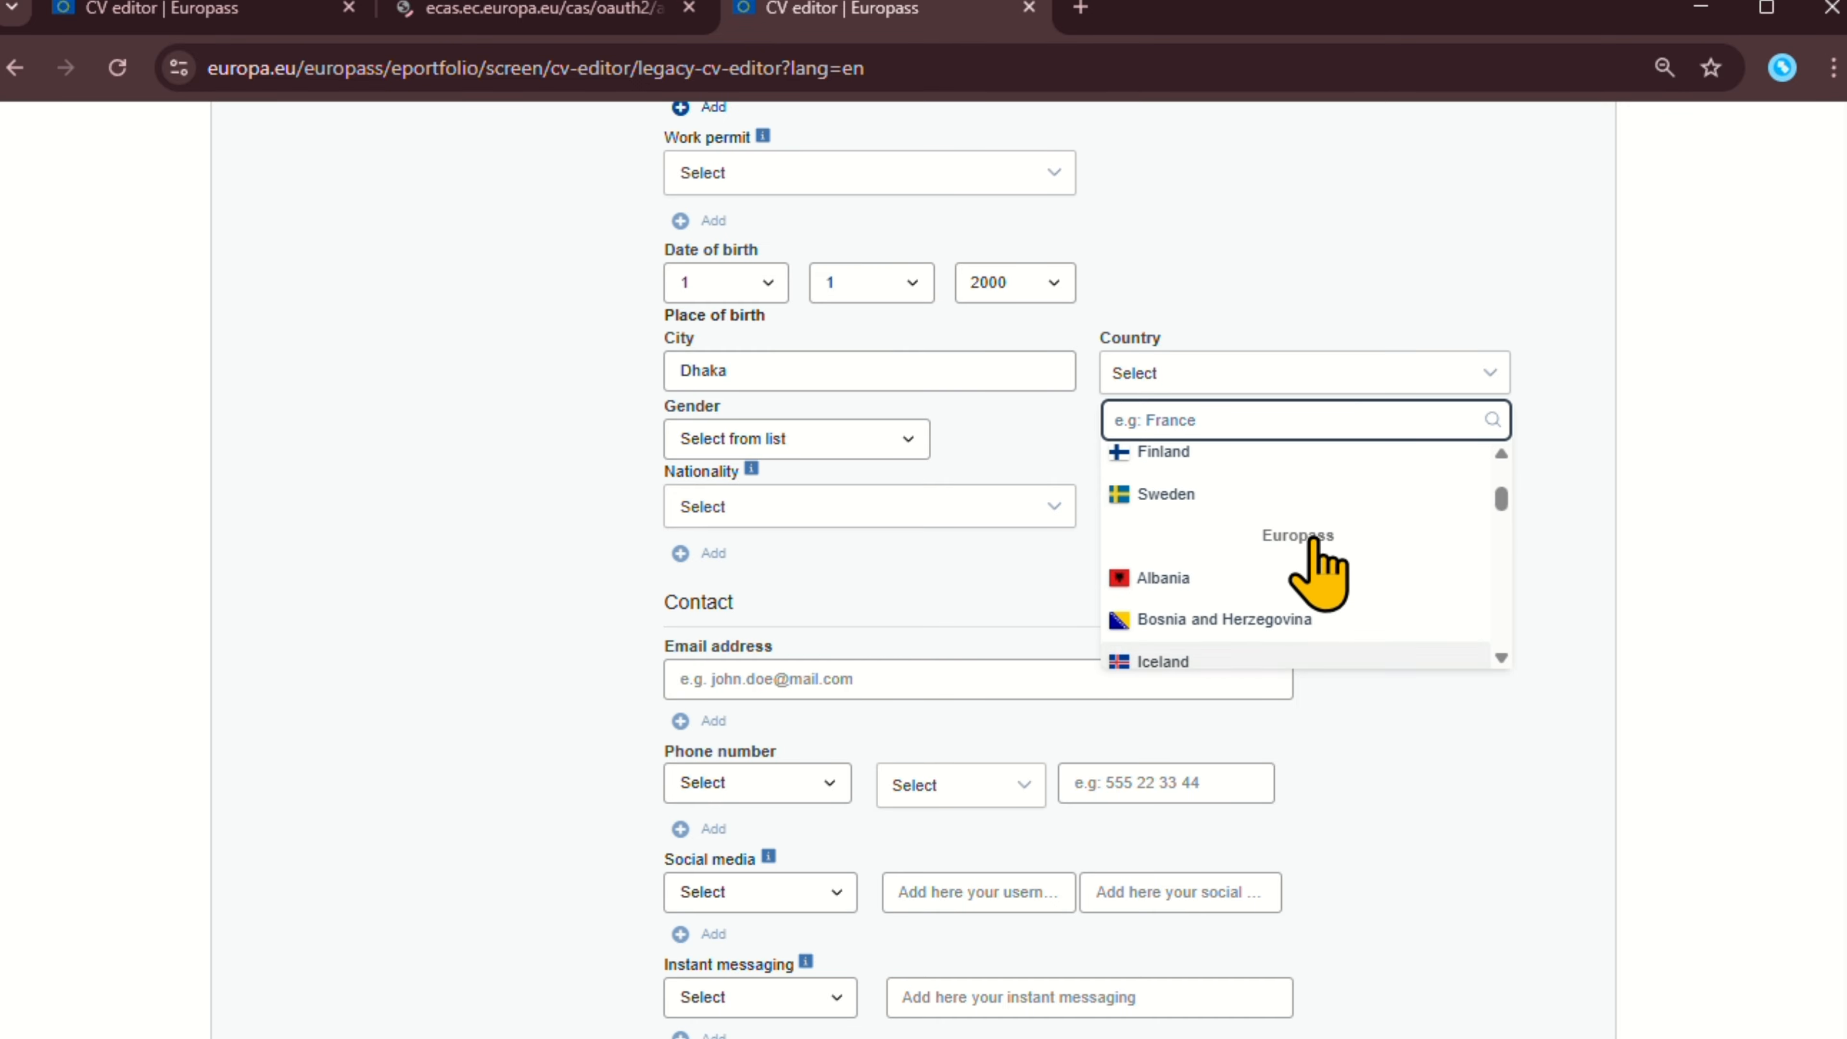
{"action": "scroll", "coordinate": [1338, 589], "scroll_direction": "down", "scroll_amount": 3}
{"action": "scroll", "coordinate": [1341, 575], "scroll_direction": "down", "scroll_amount": 3}
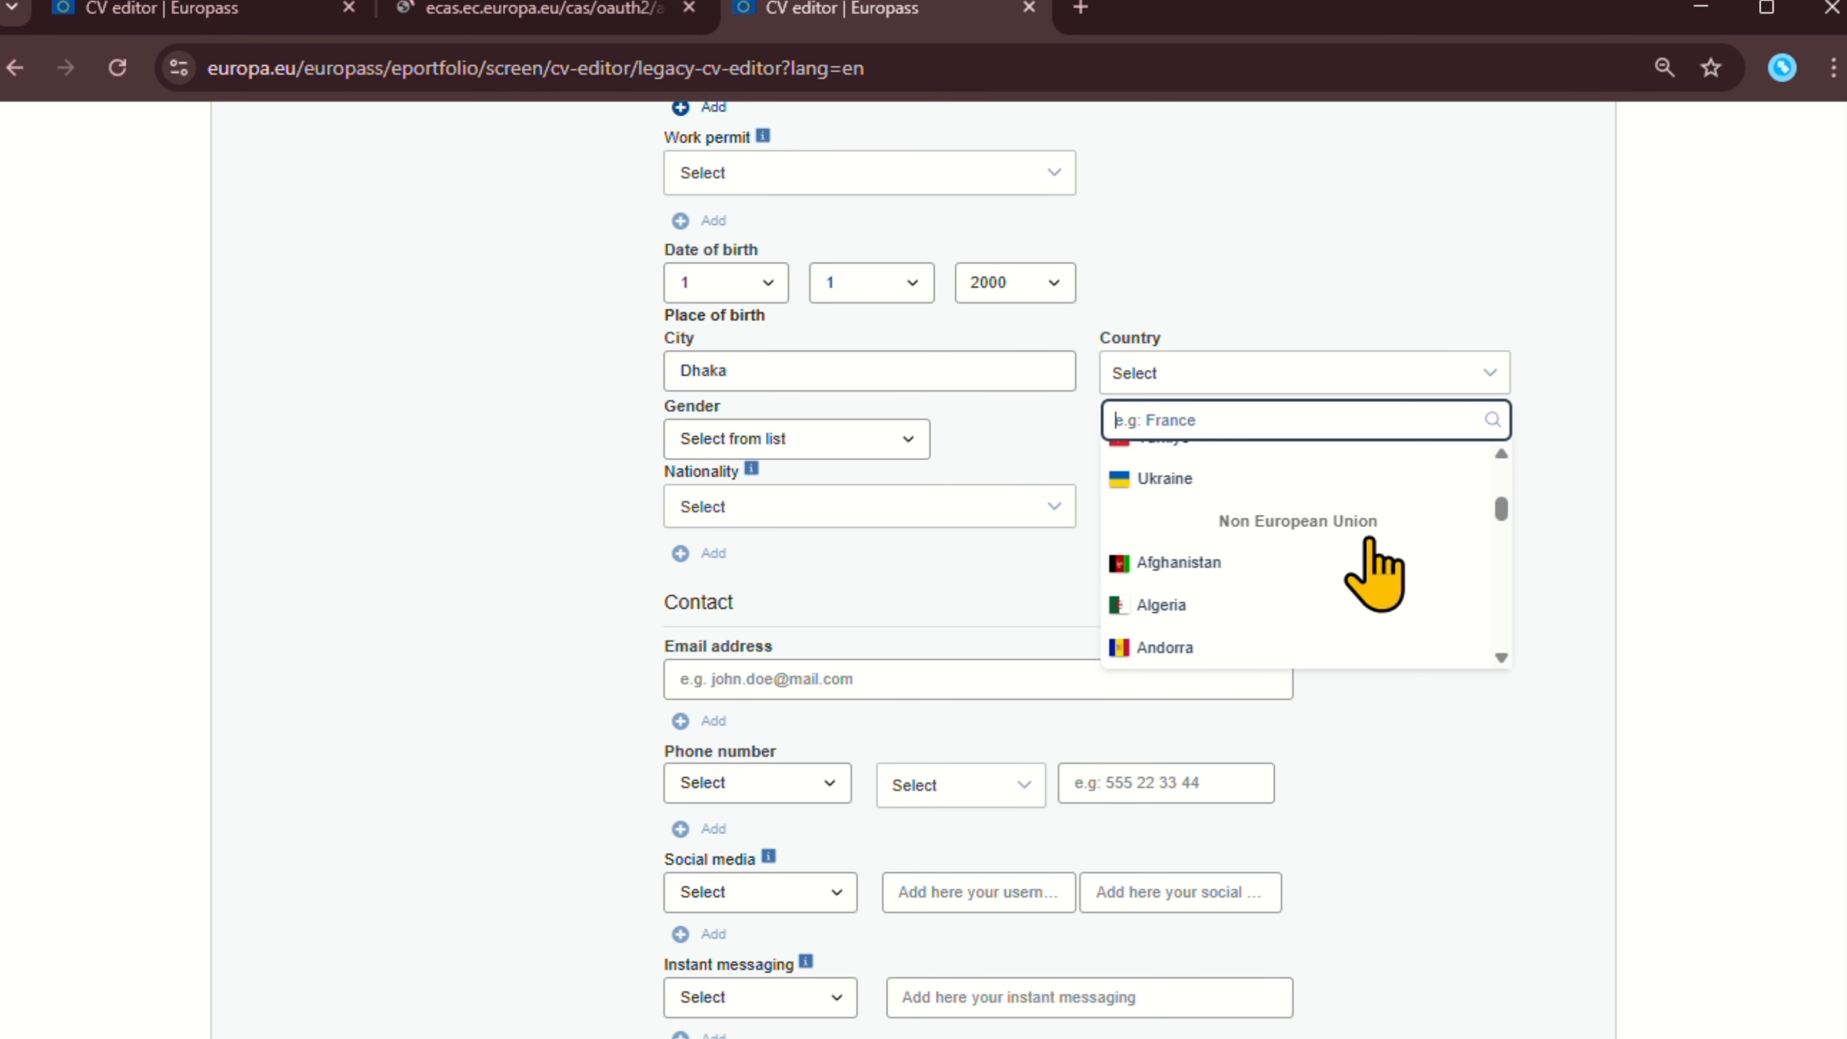
{"action": "scroll", "coordinate": [1352, 549], "scroll_direction": "down", "scroll_amount": 4}
{"action": "scroll", "coordinate": [1258, 542], "scroll_direction": "down", "scroll_amount": 3}
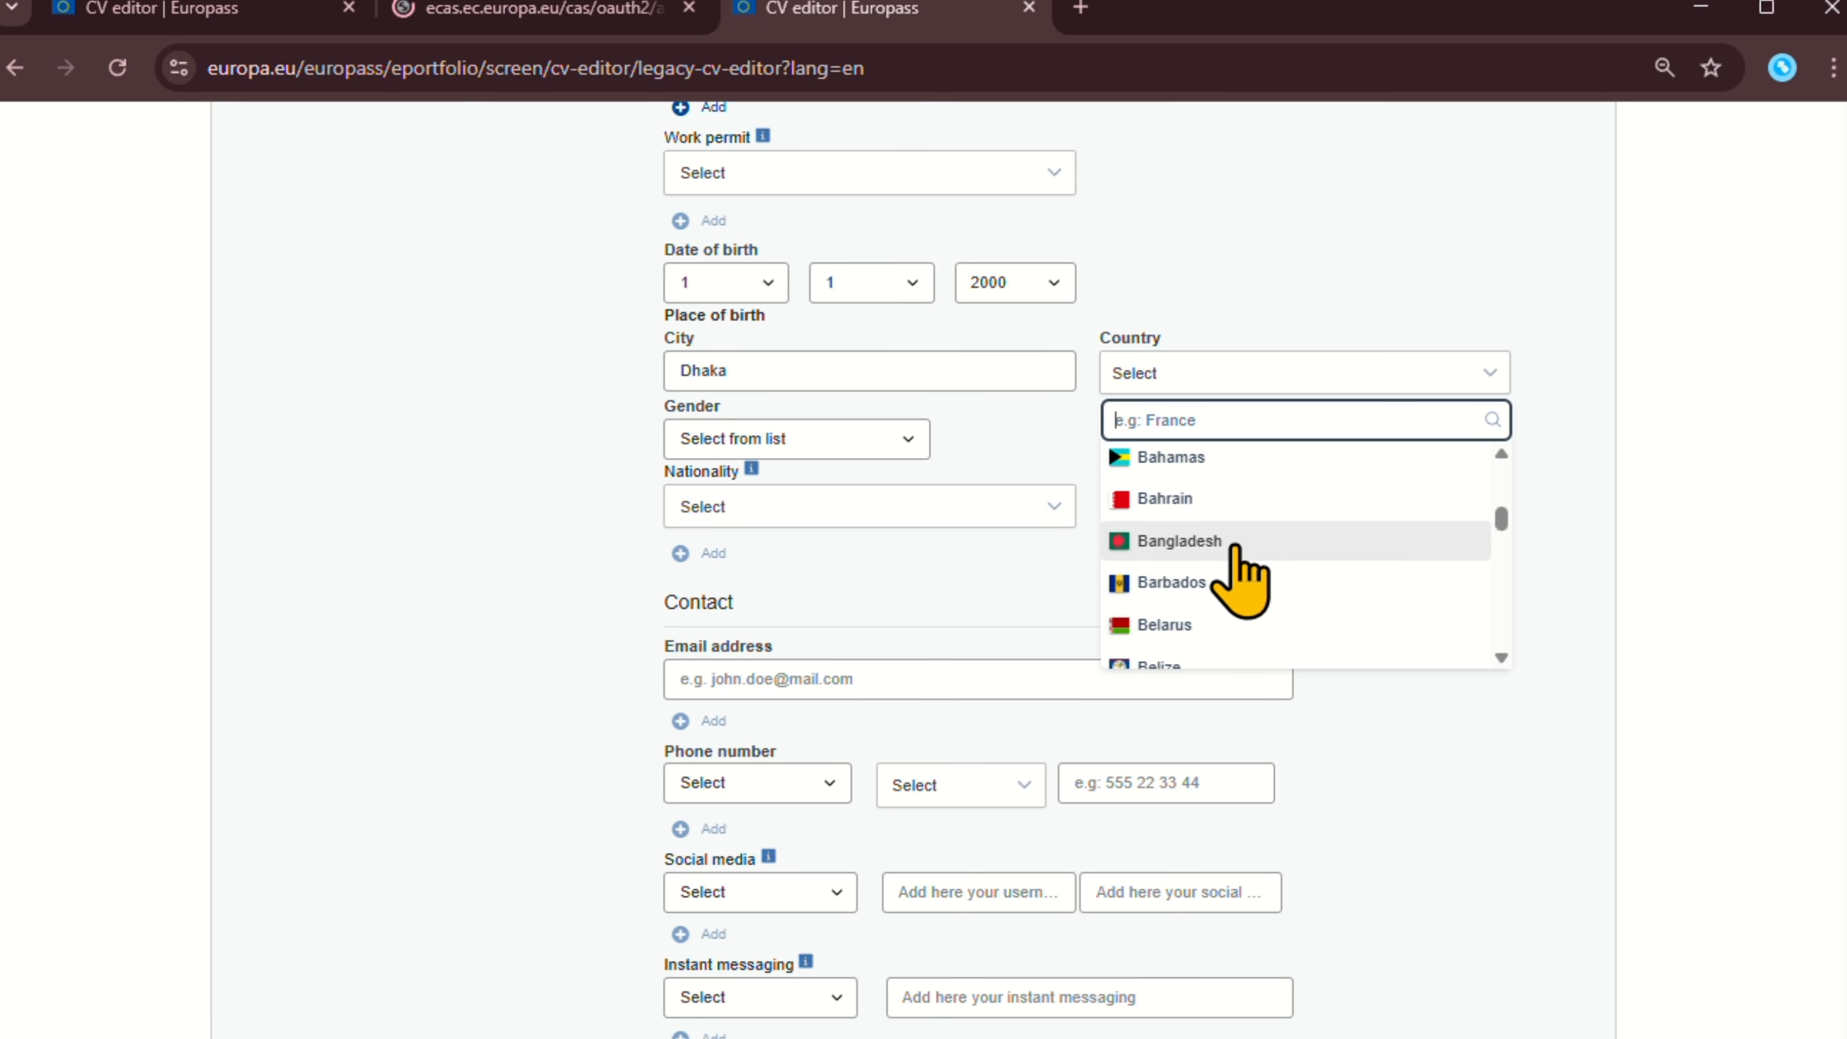
{"action": "scroll", "coordinate": [1235, 556], "scroll_direction": "down", "scroll_amount": 5}
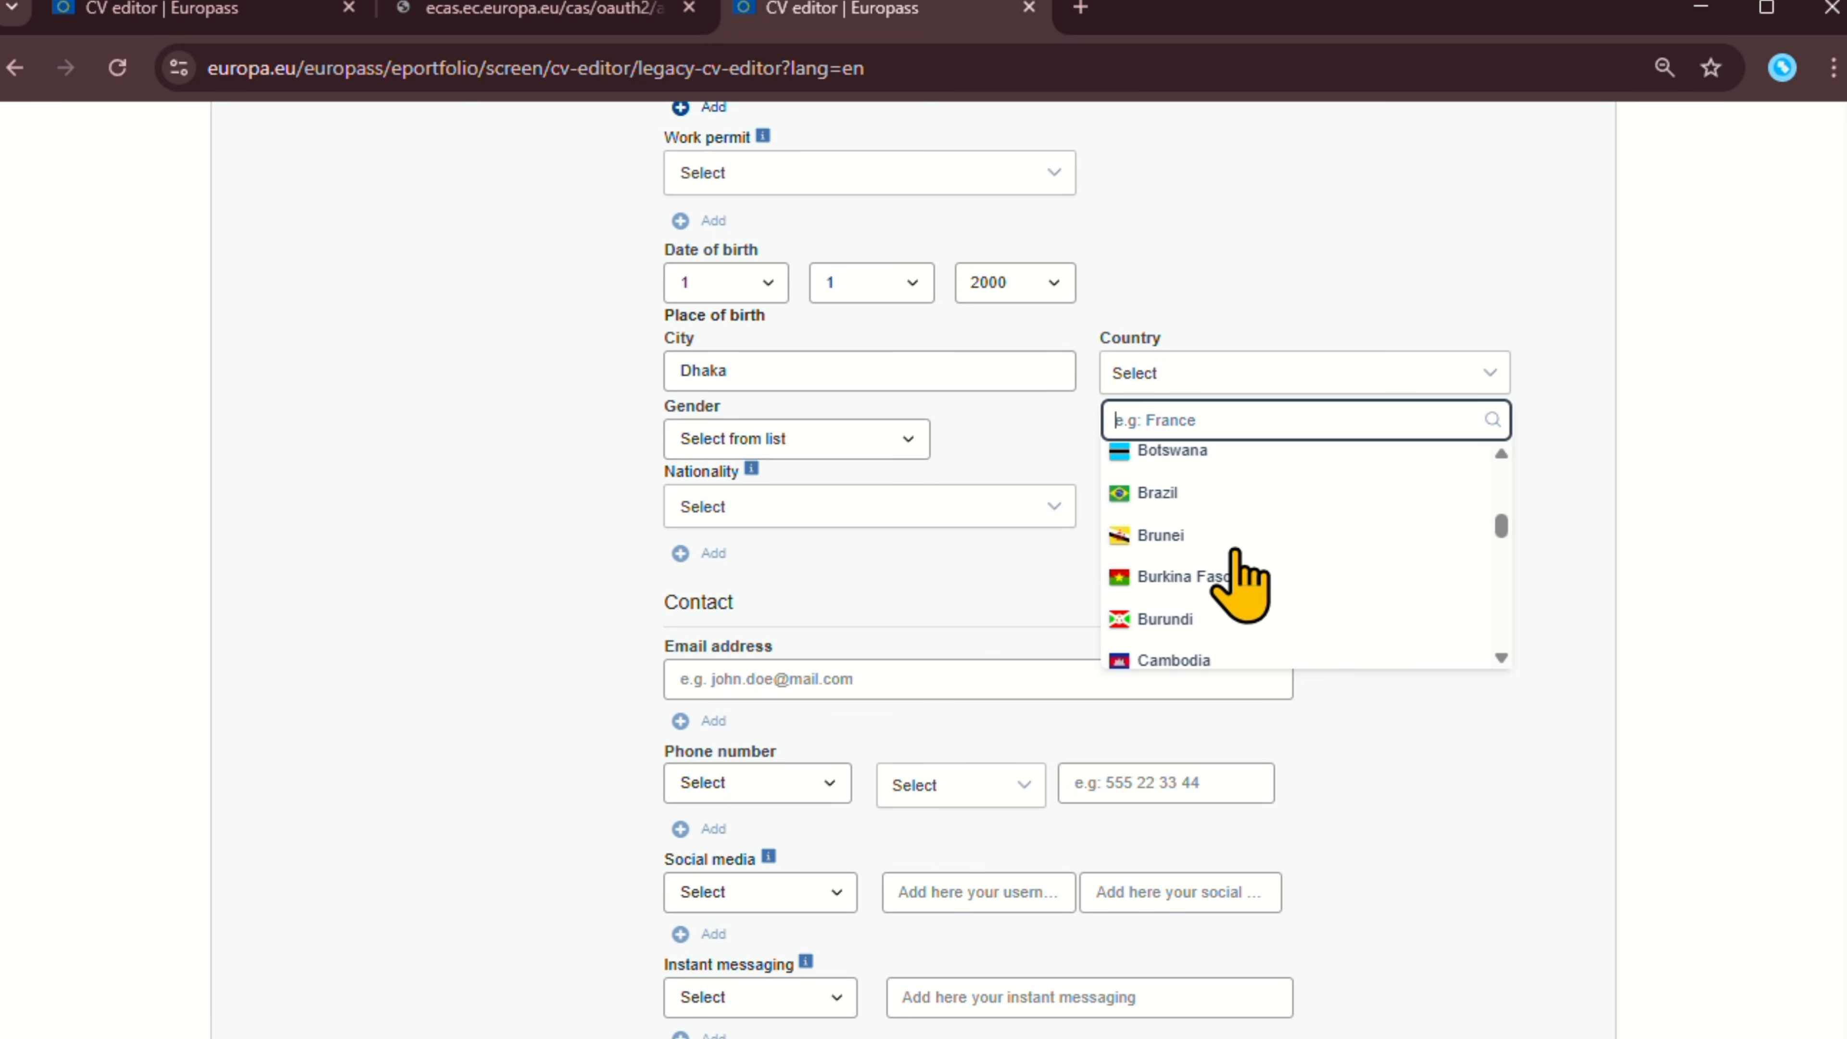
{"action": "scroll", "coordinate": [1225, 584], "scroll_direction": "up", "scroll_amount": 4}
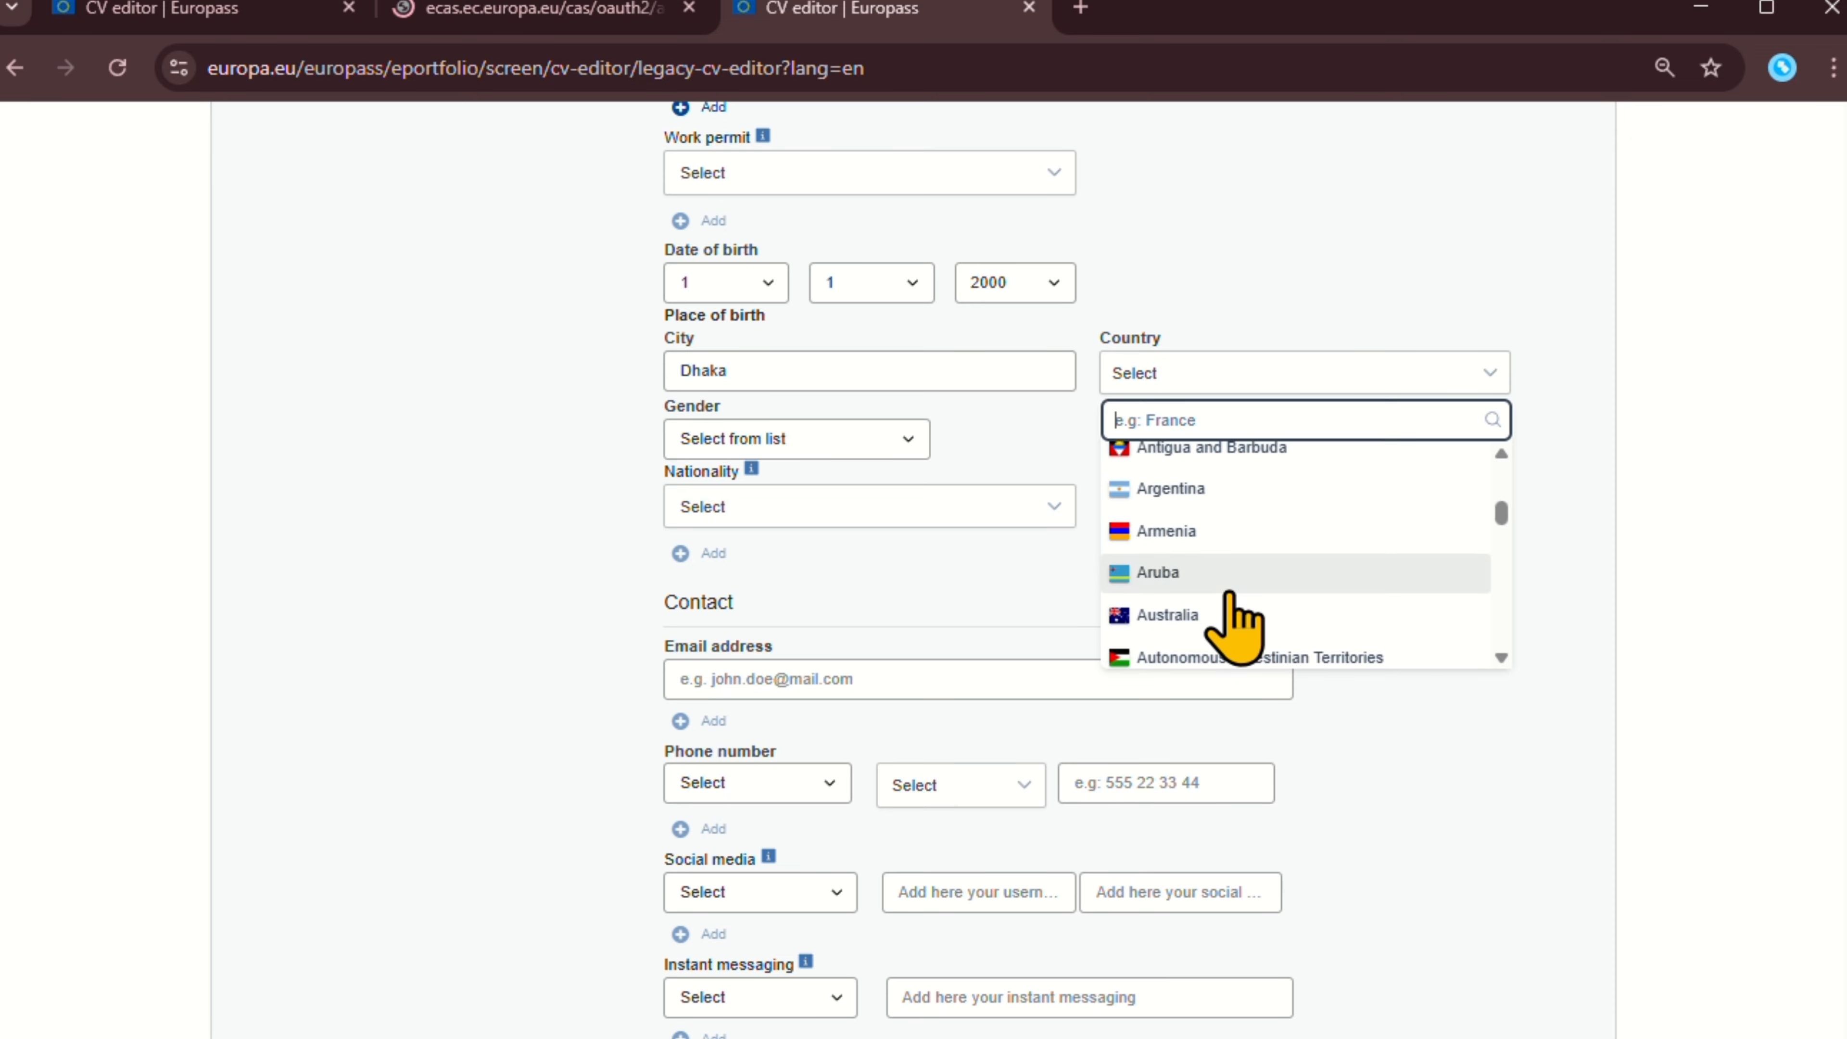
{"action": "scroll", "coordinate": [1228, 618], "scroll_direction": "down", "scroll_amount": 4}
{"action": "left_click", "coordinate": [1229, 553]}
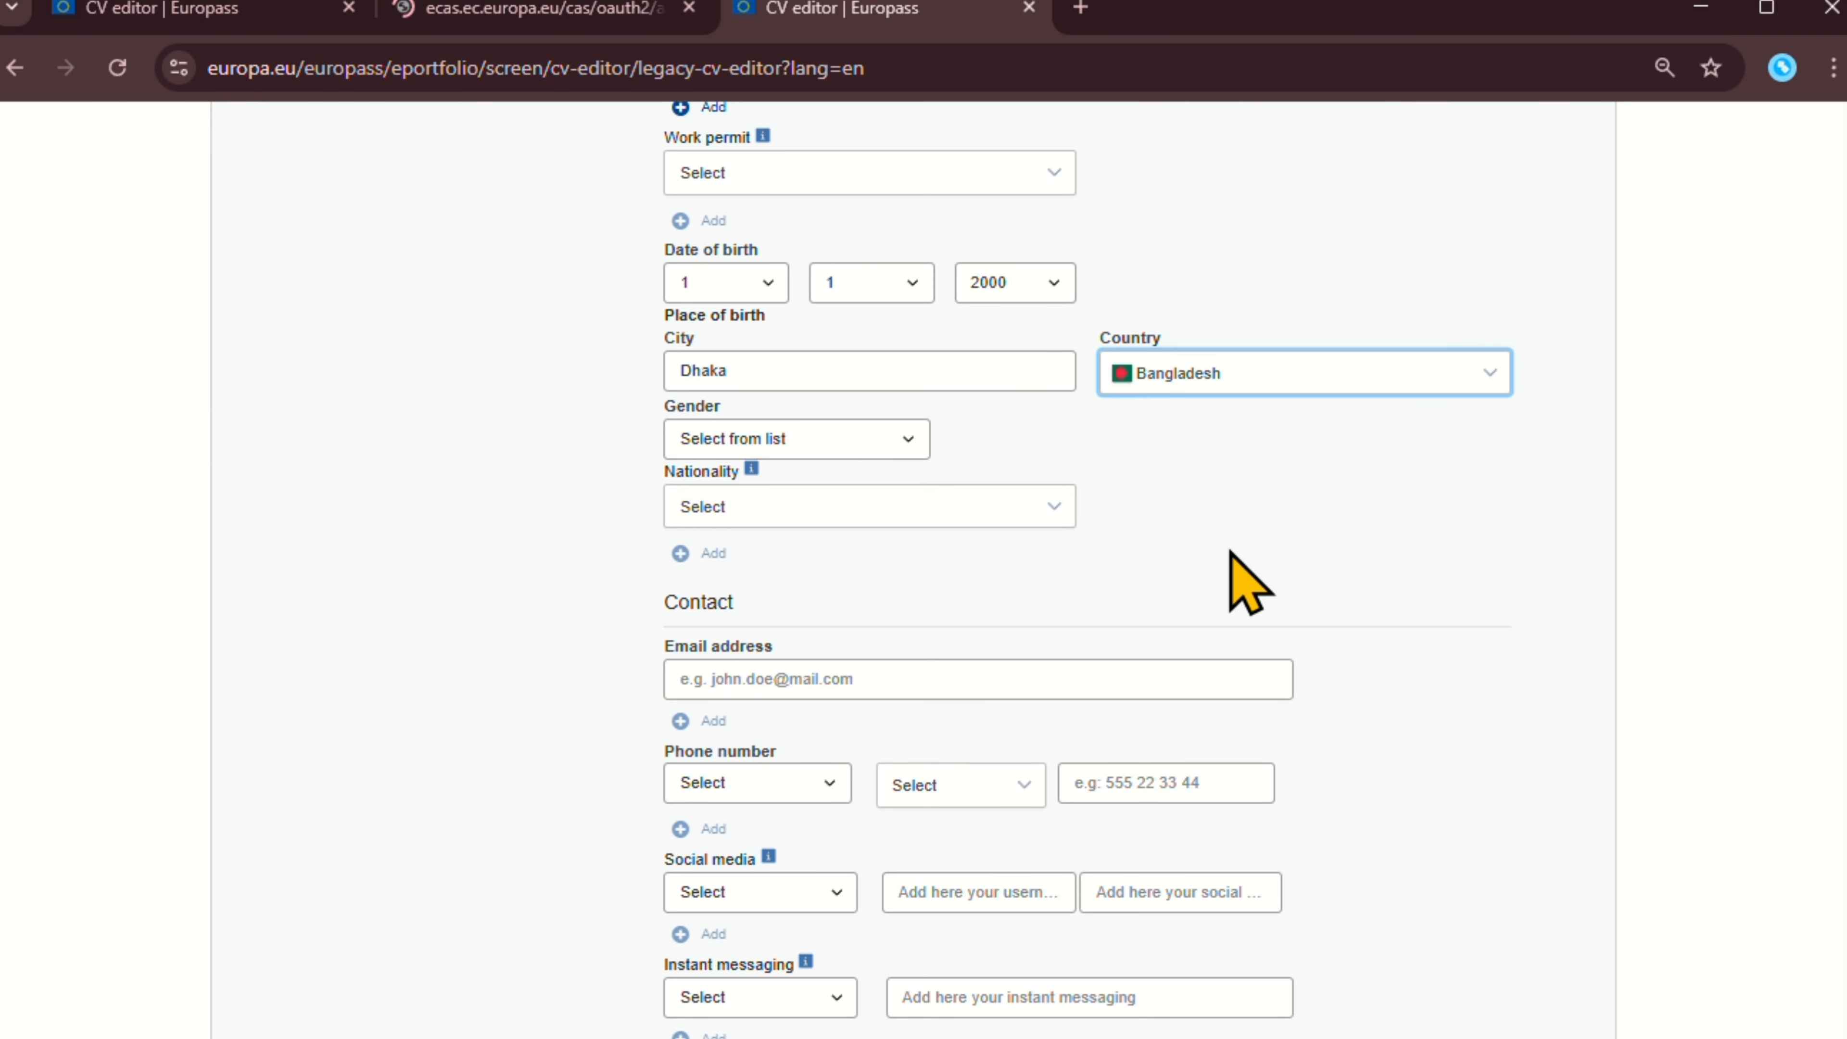
Set gender to Male and nationality to Bangladeshi.
{"action": "left_click", "coordinate": [828, 444]}
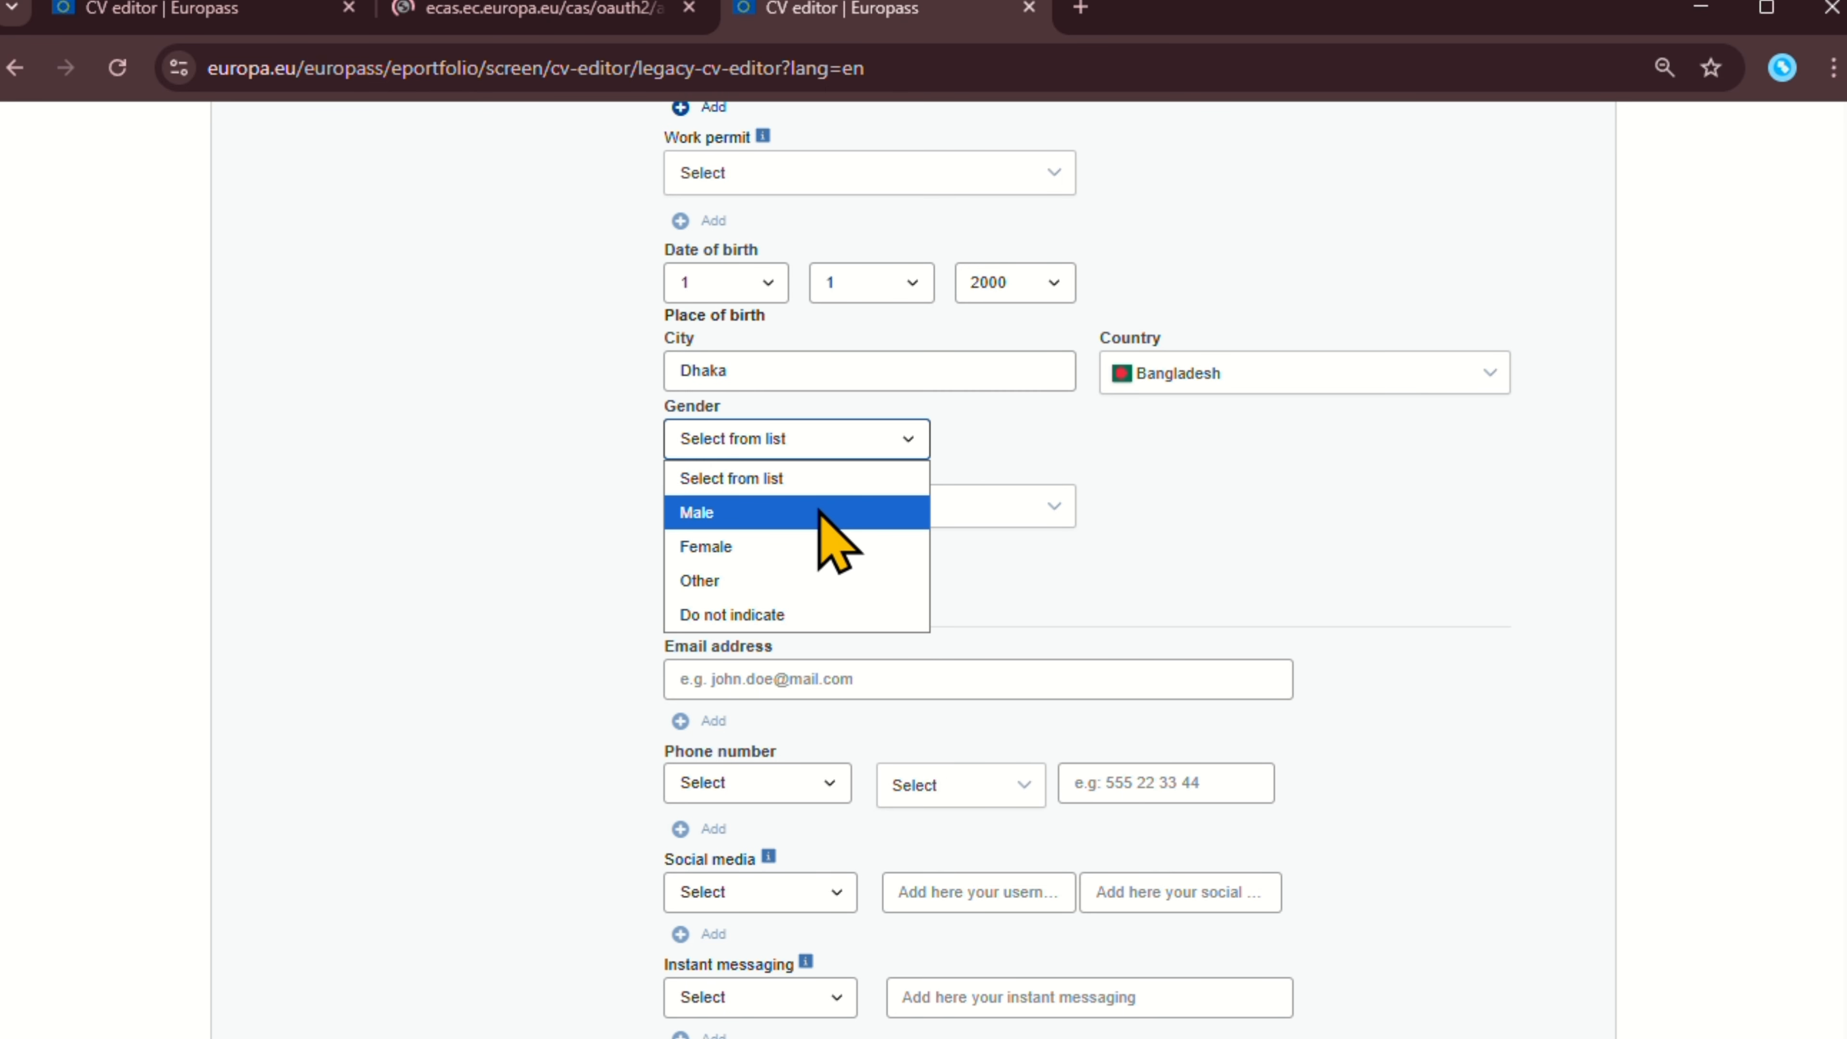
{"action": "left_click", "coordinate": [820, 513]}
{"action": "scroll", "coordinate": [988, 451], "scroll_direction": "down", "scroll_amount": 2}
{"action": "left_click", "coordinate": [861, 367]}
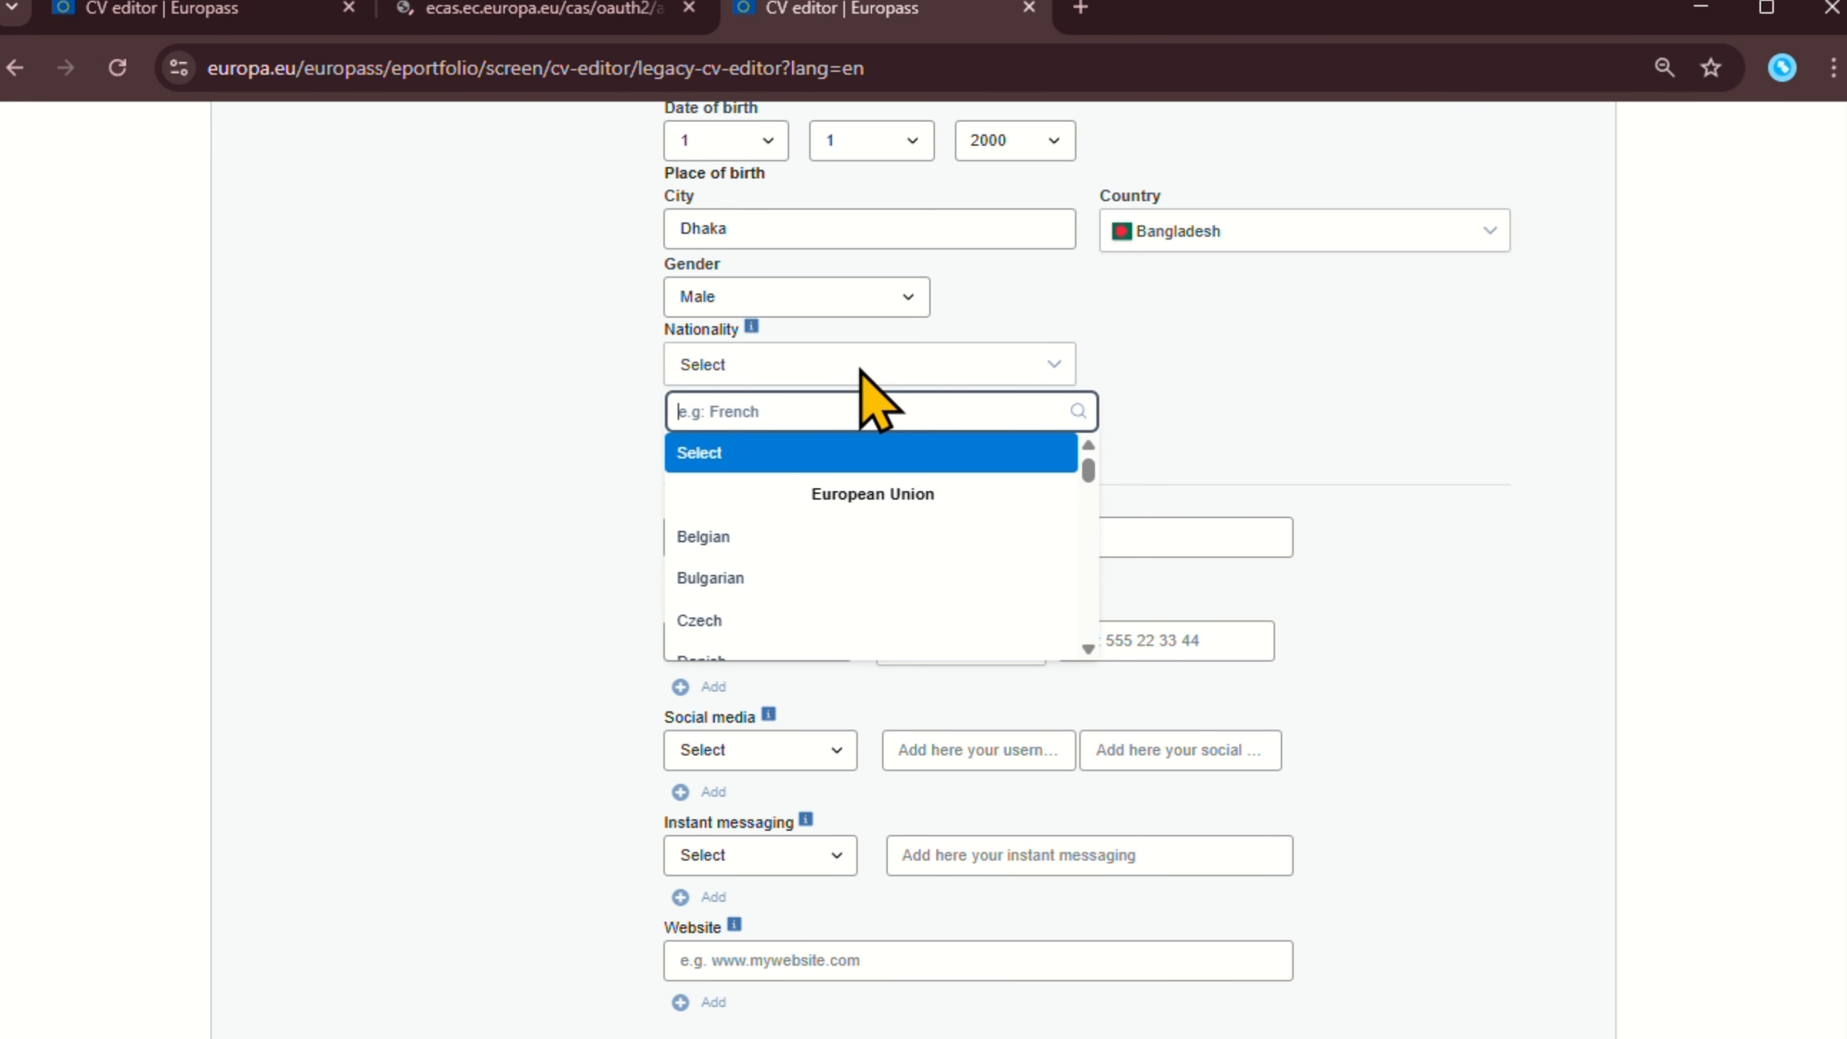
{"action": "scroll", "coordinate": [843, 547], "scroll_direction": "down", "scroll_amount": 5}
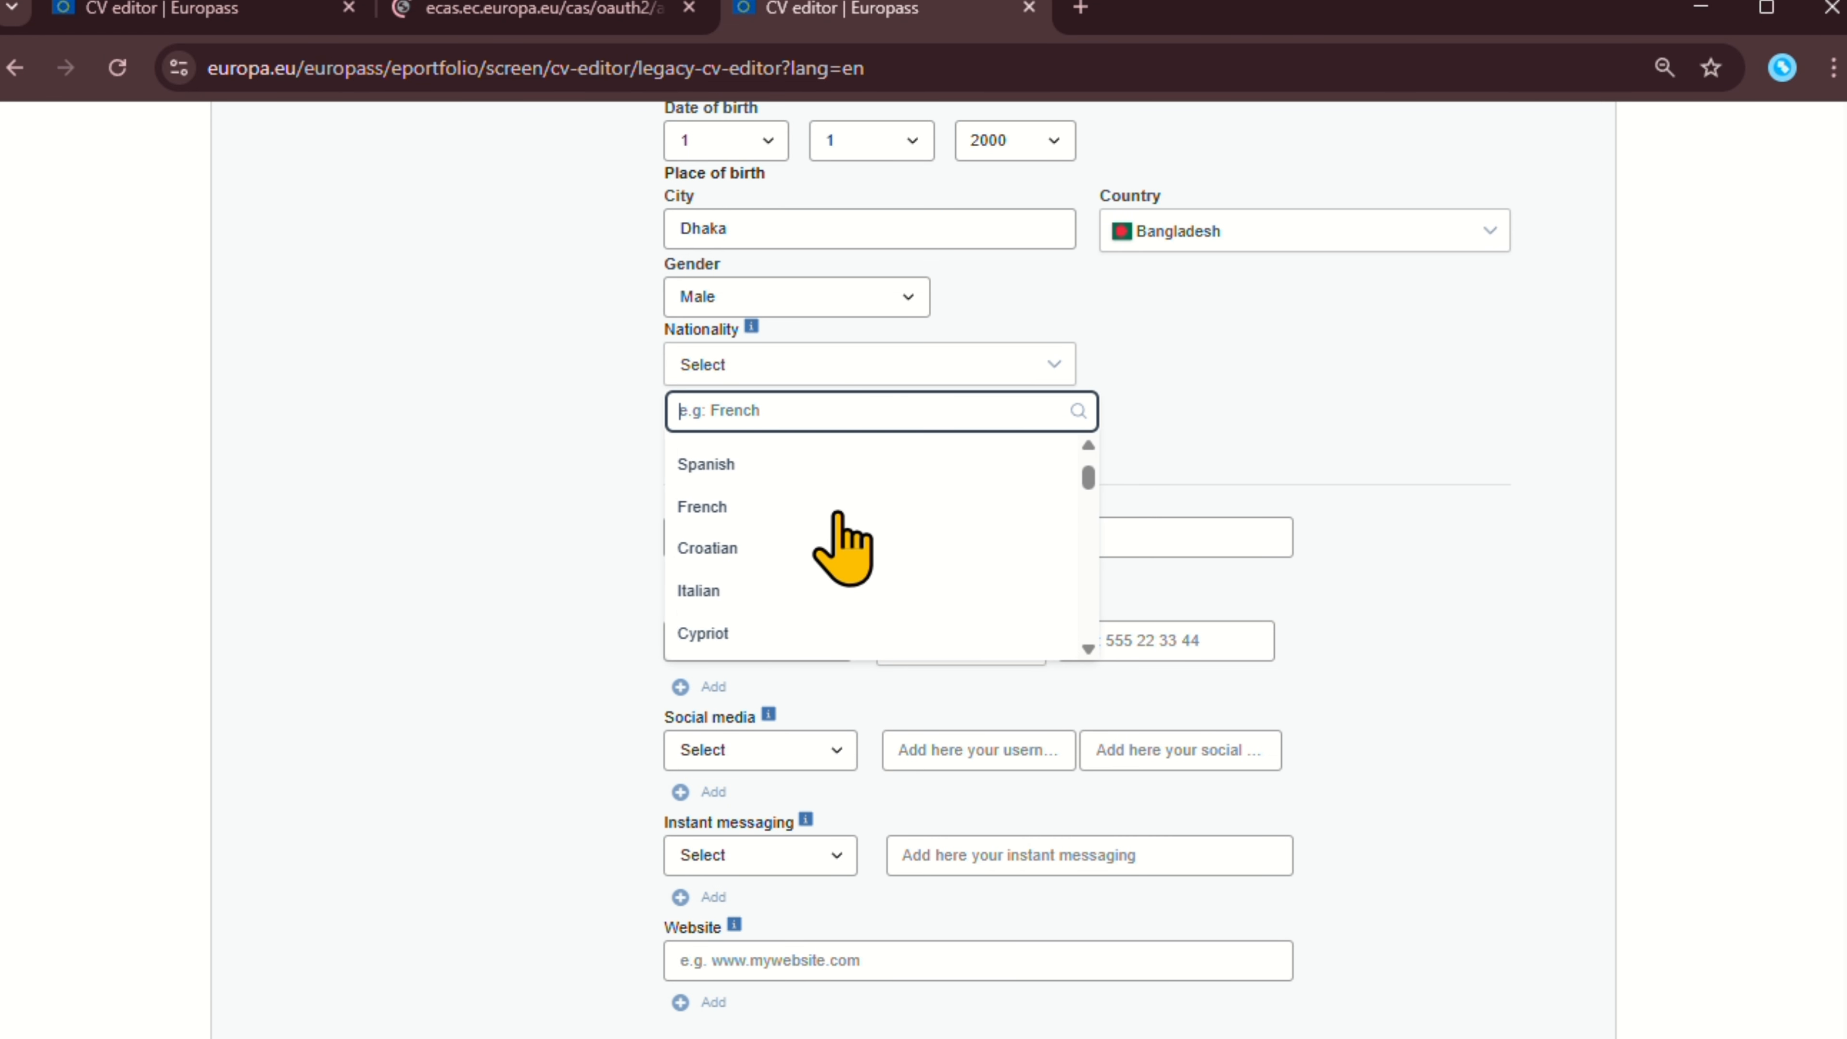
{"action": "scroll", "coordinate": [843, 547], "scroll_direction": "down", "scroll_amount": 10}
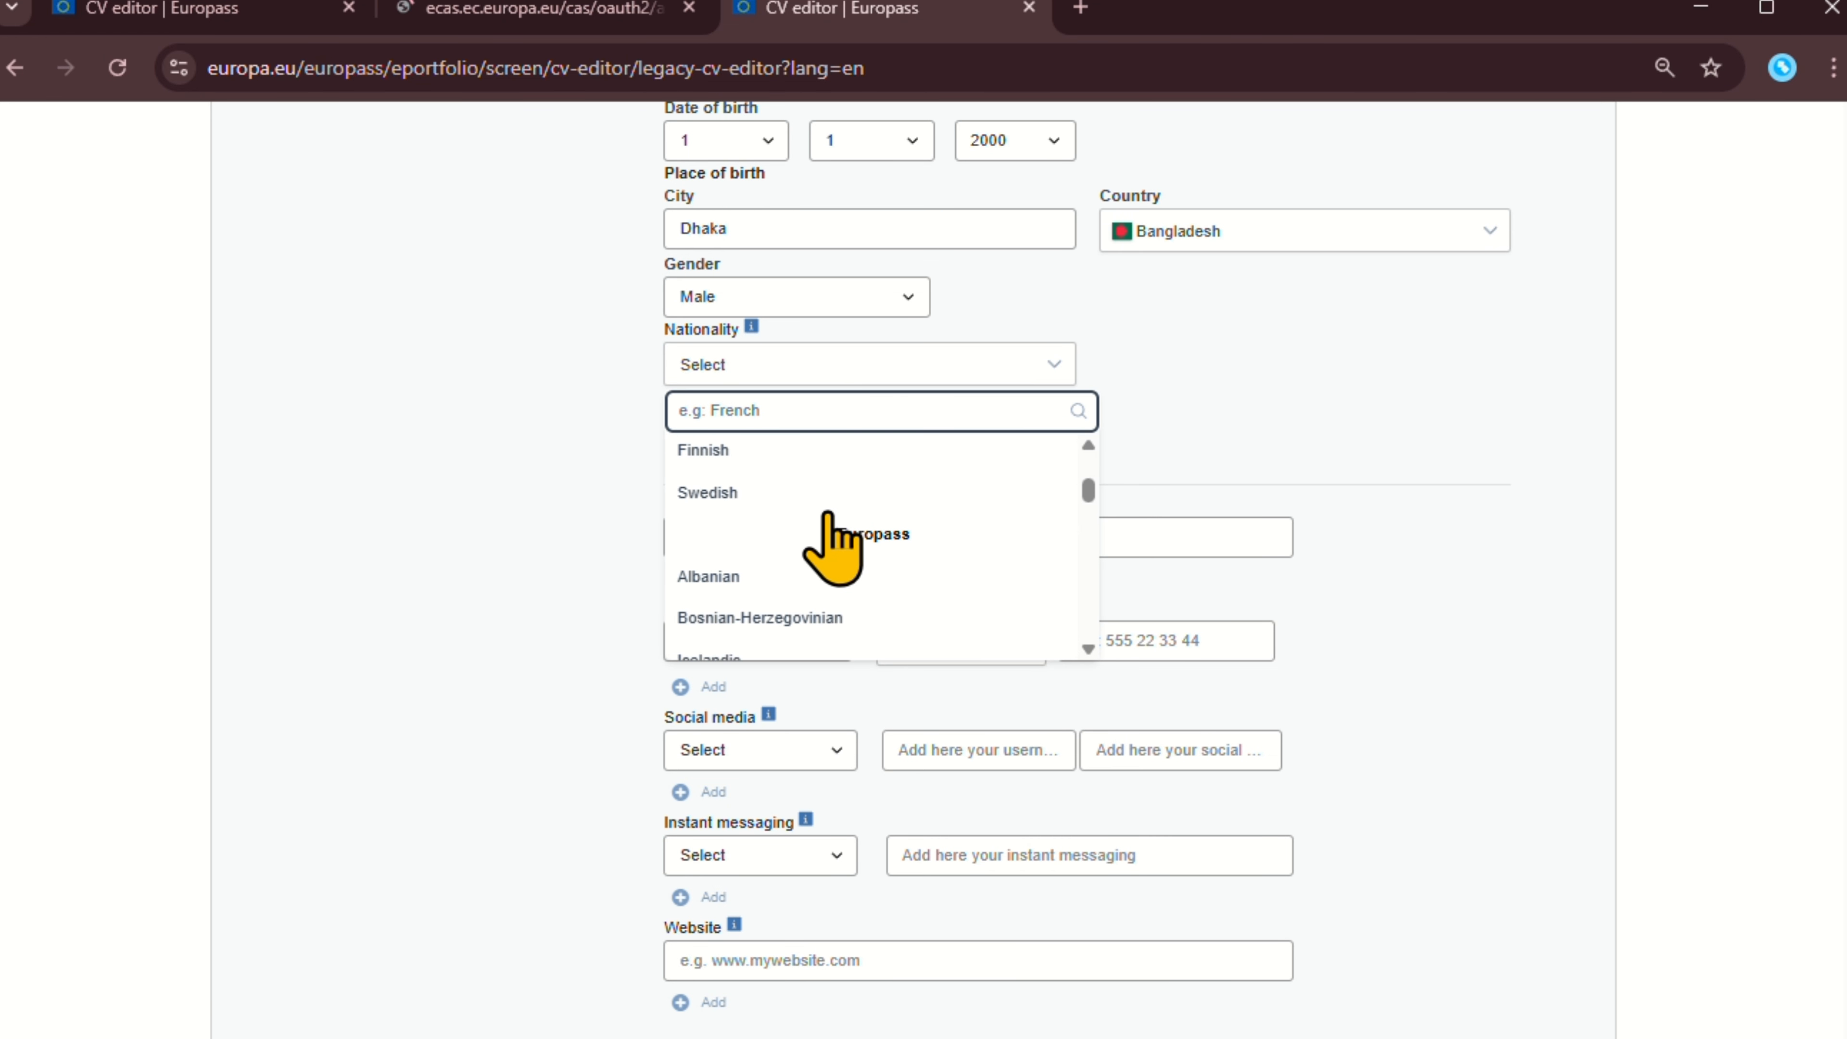
{"action": "scroll", "coordinate": [835, 547], "scroll_direction": "down", "scroll_amount": 8}
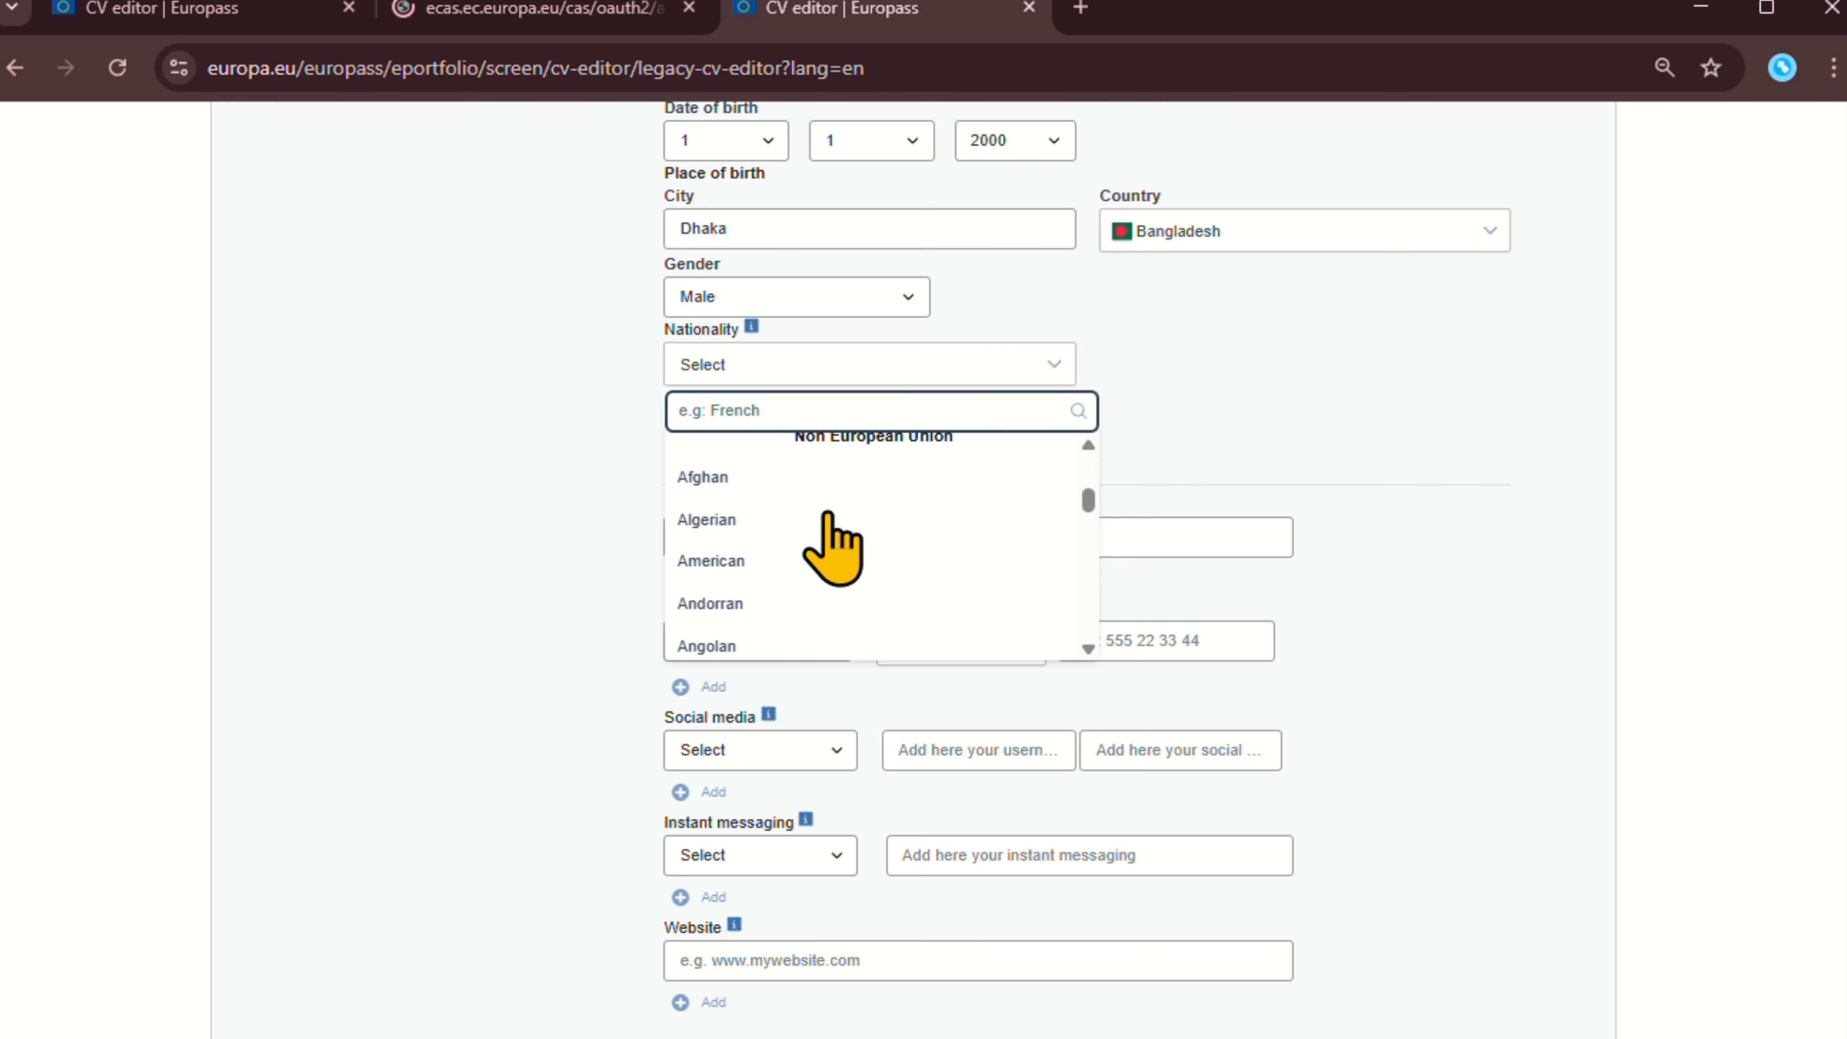
{"action": "scroll", "coordinate": [835, 546], "scroll_direction": "down", "scroll_amount": 8}
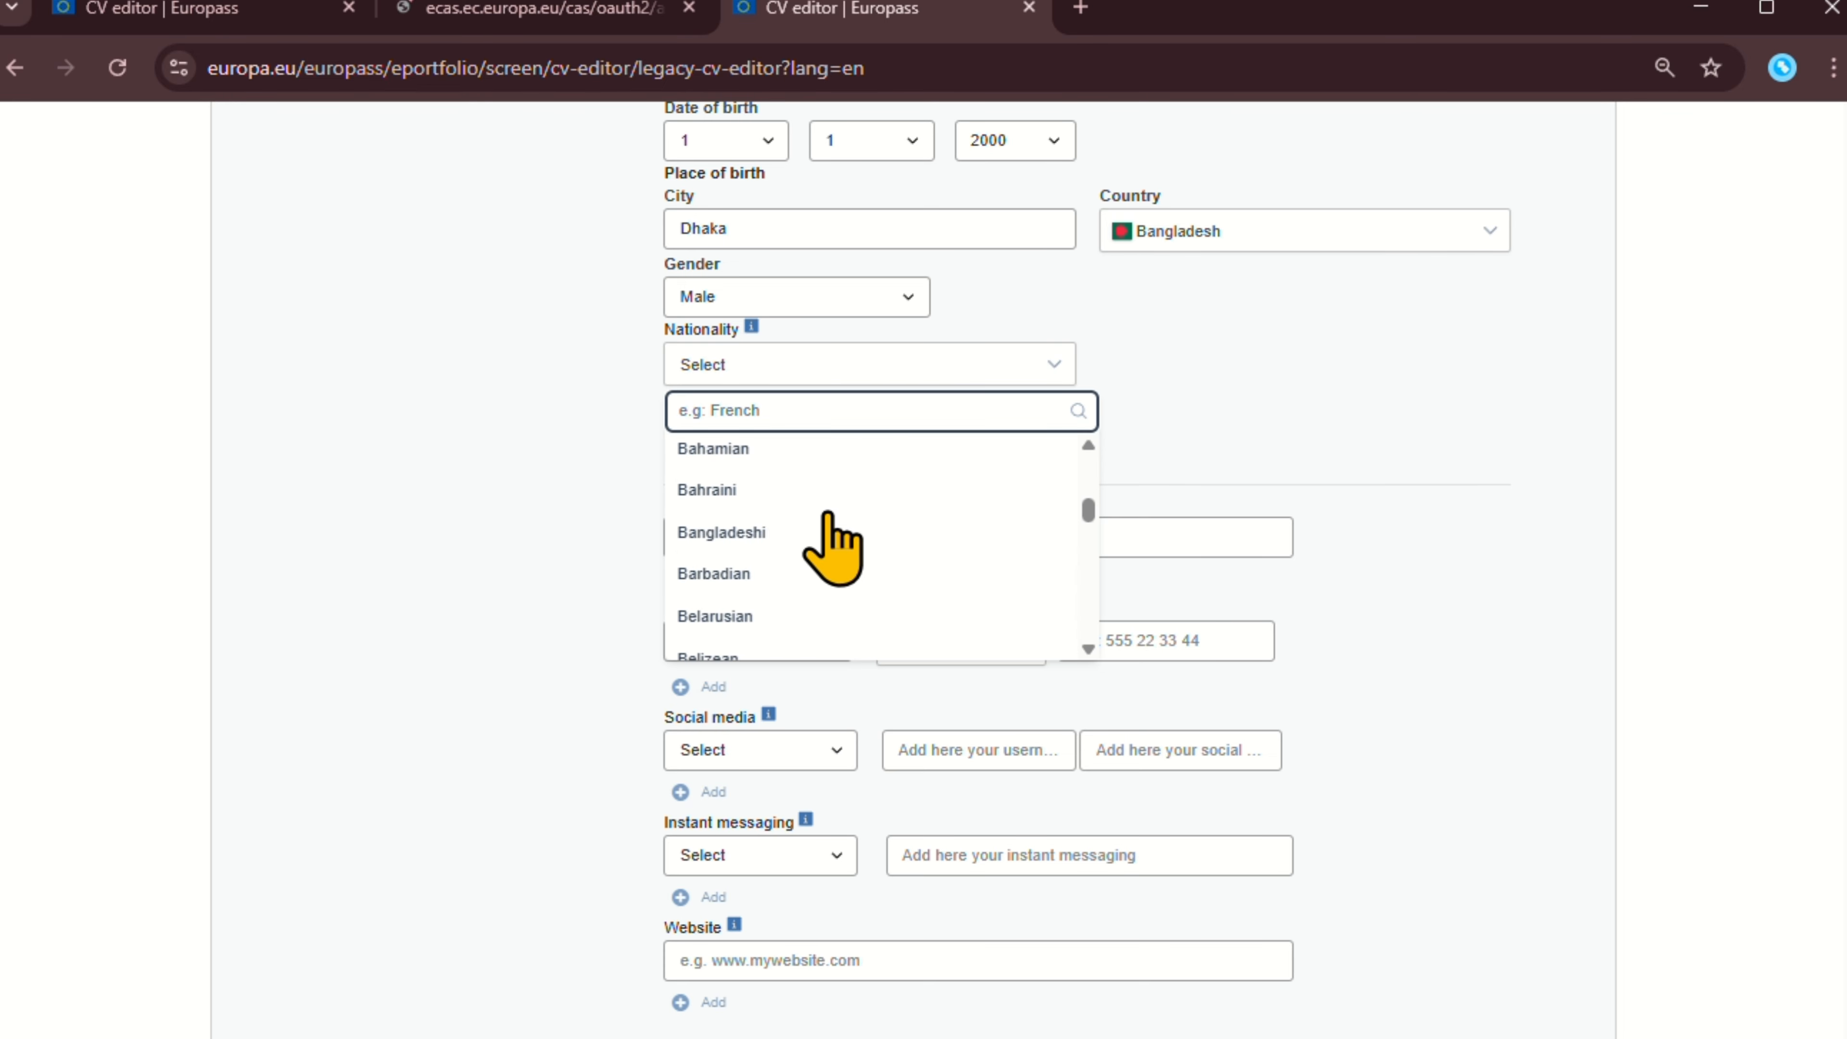
{"action": "left_click", "coordinate": [828, 532]}
{"action": "scroll", "coordinate": [909, 459], "scroll_direction": "down", "scroll_amount": 2}
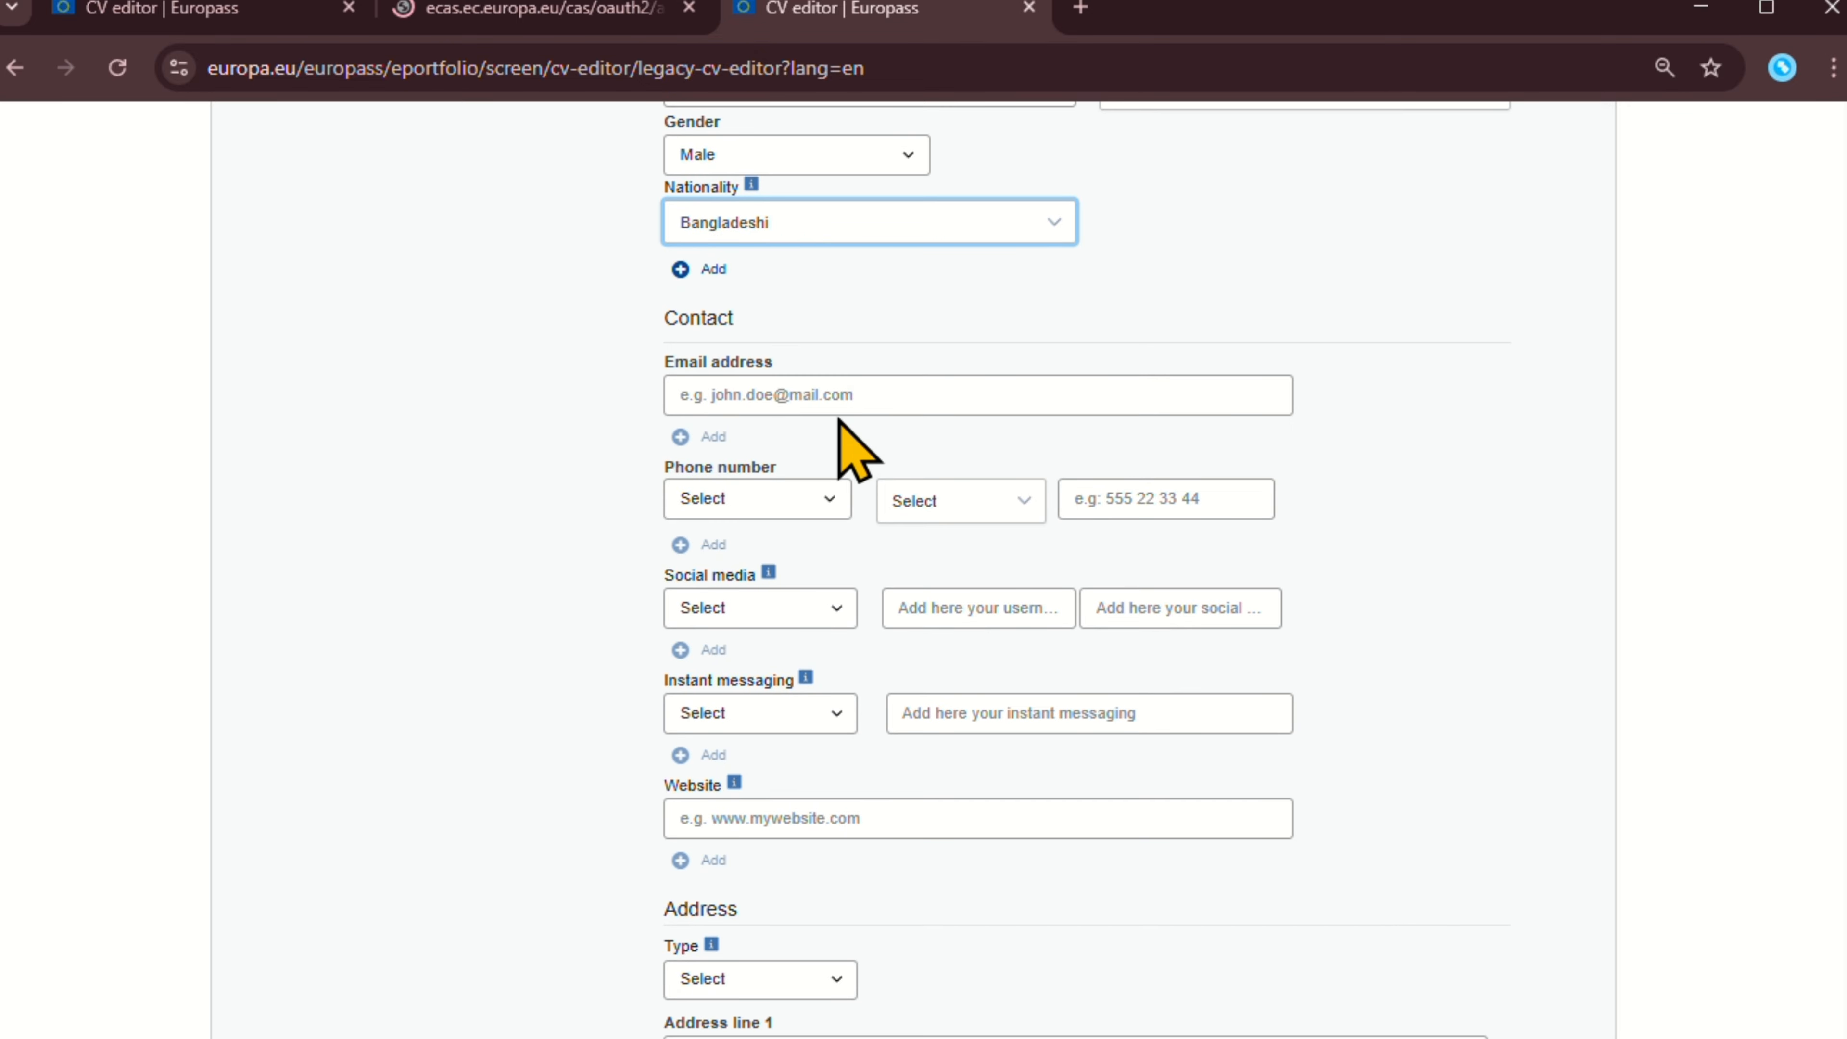
Leave the e-mail blank and set the phone number type to Home.
{"action": "left_click", "coordinate": [831, 402]}
{"action": "left_click", "coordinate": [1348, 467]}
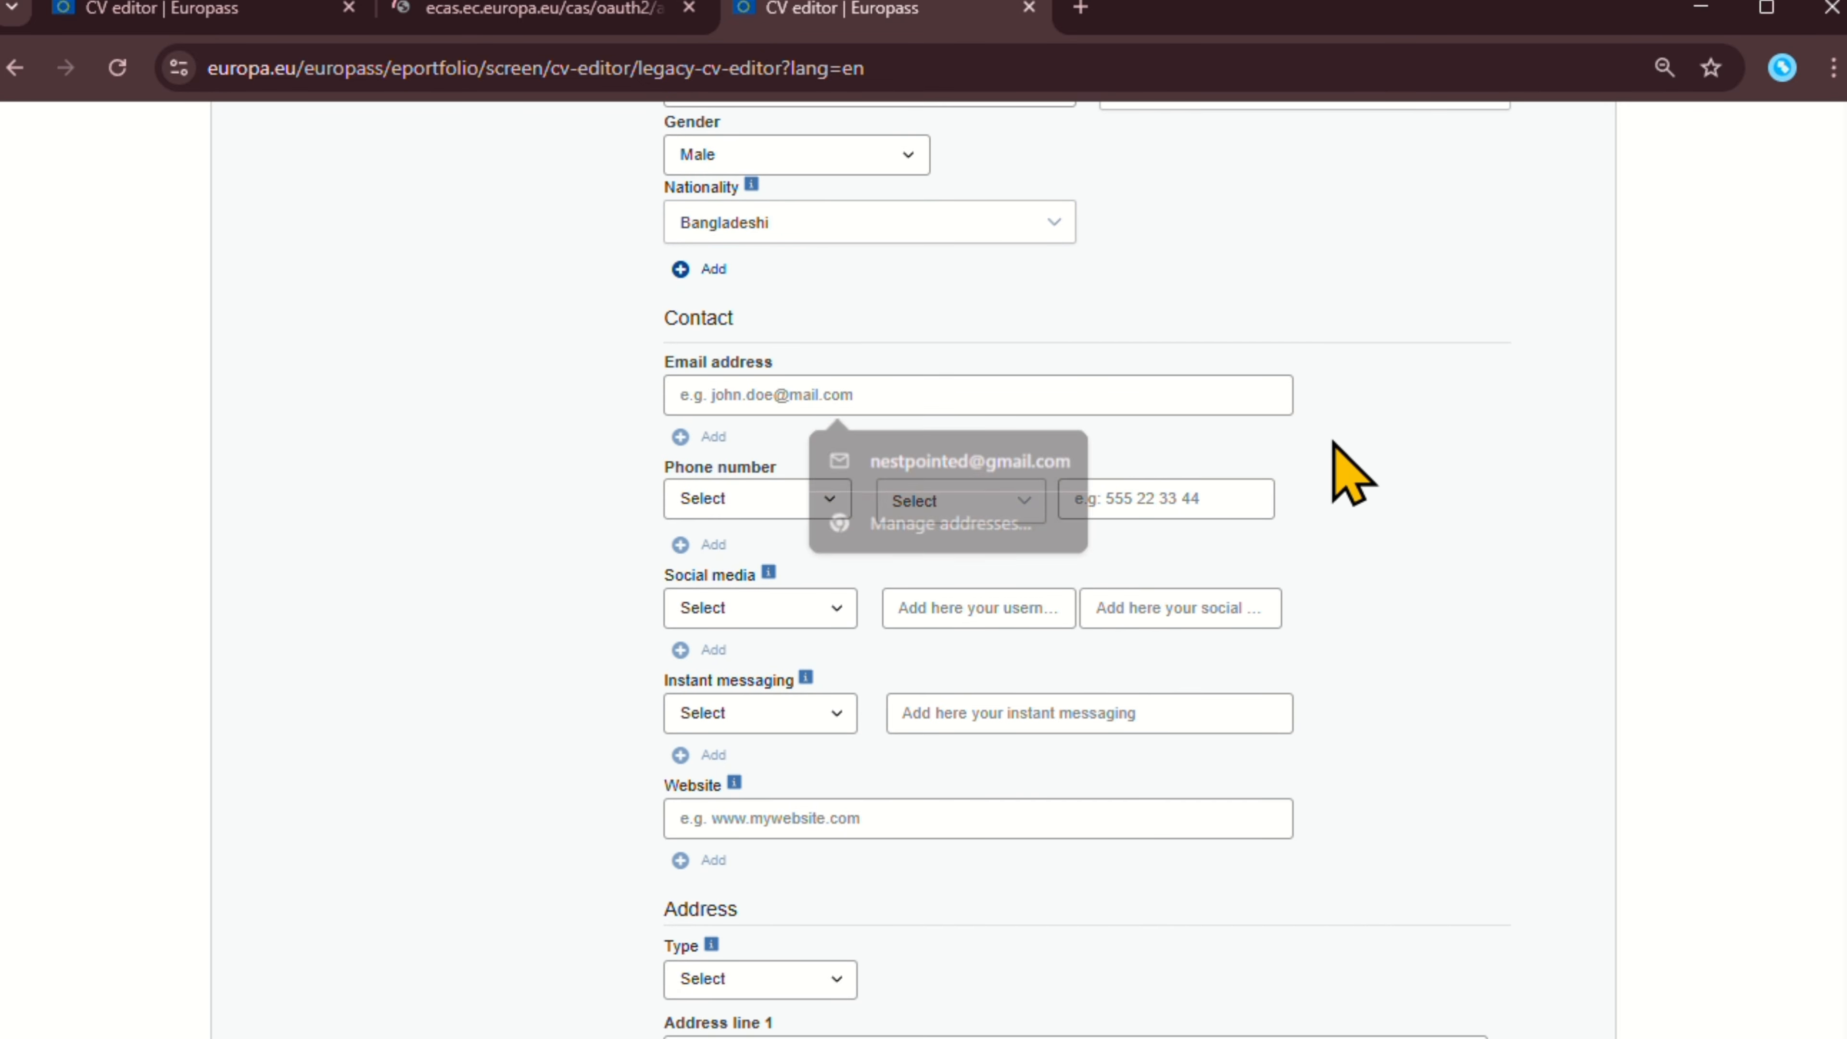
{"action": "scroll", "coordinate": [783, 467], "scroll_direction": "down", "scroll_amount": 2}
{"action": "left_click", "coordinate": [760, 364]}
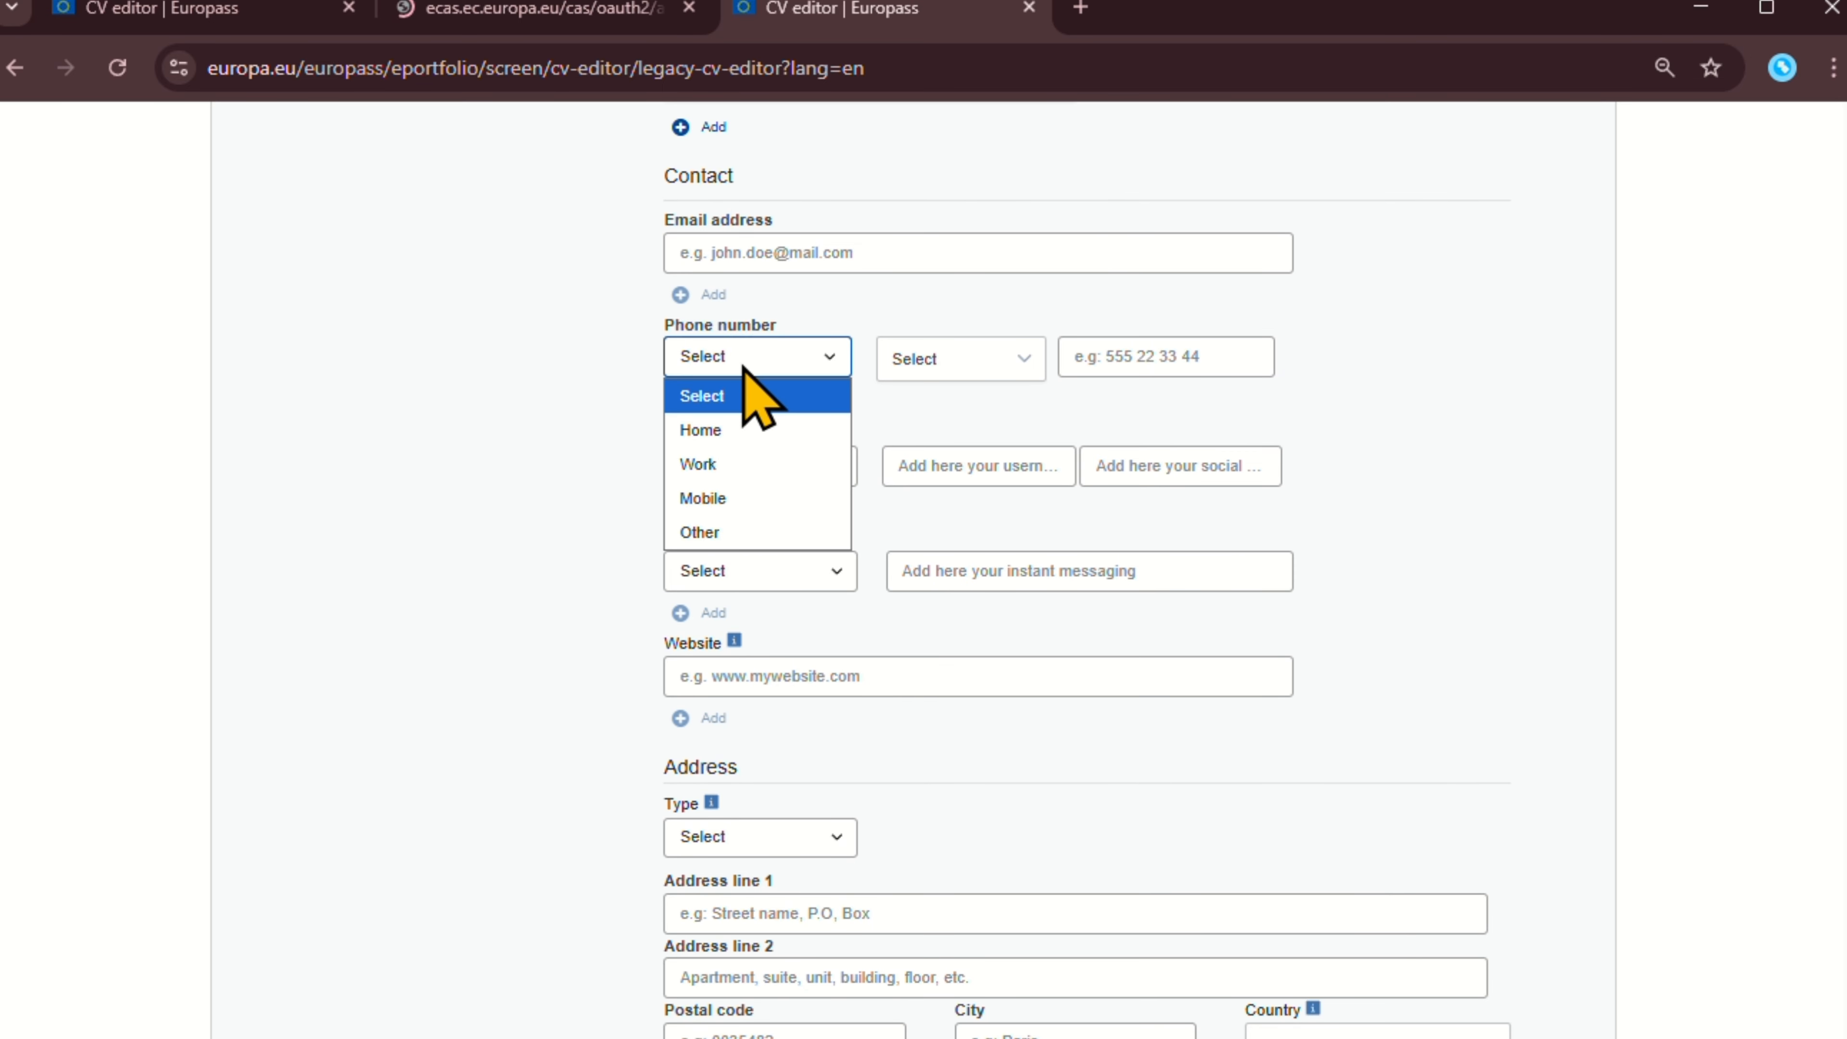
{"action": "left_click", "coordinate": [769, 430]}
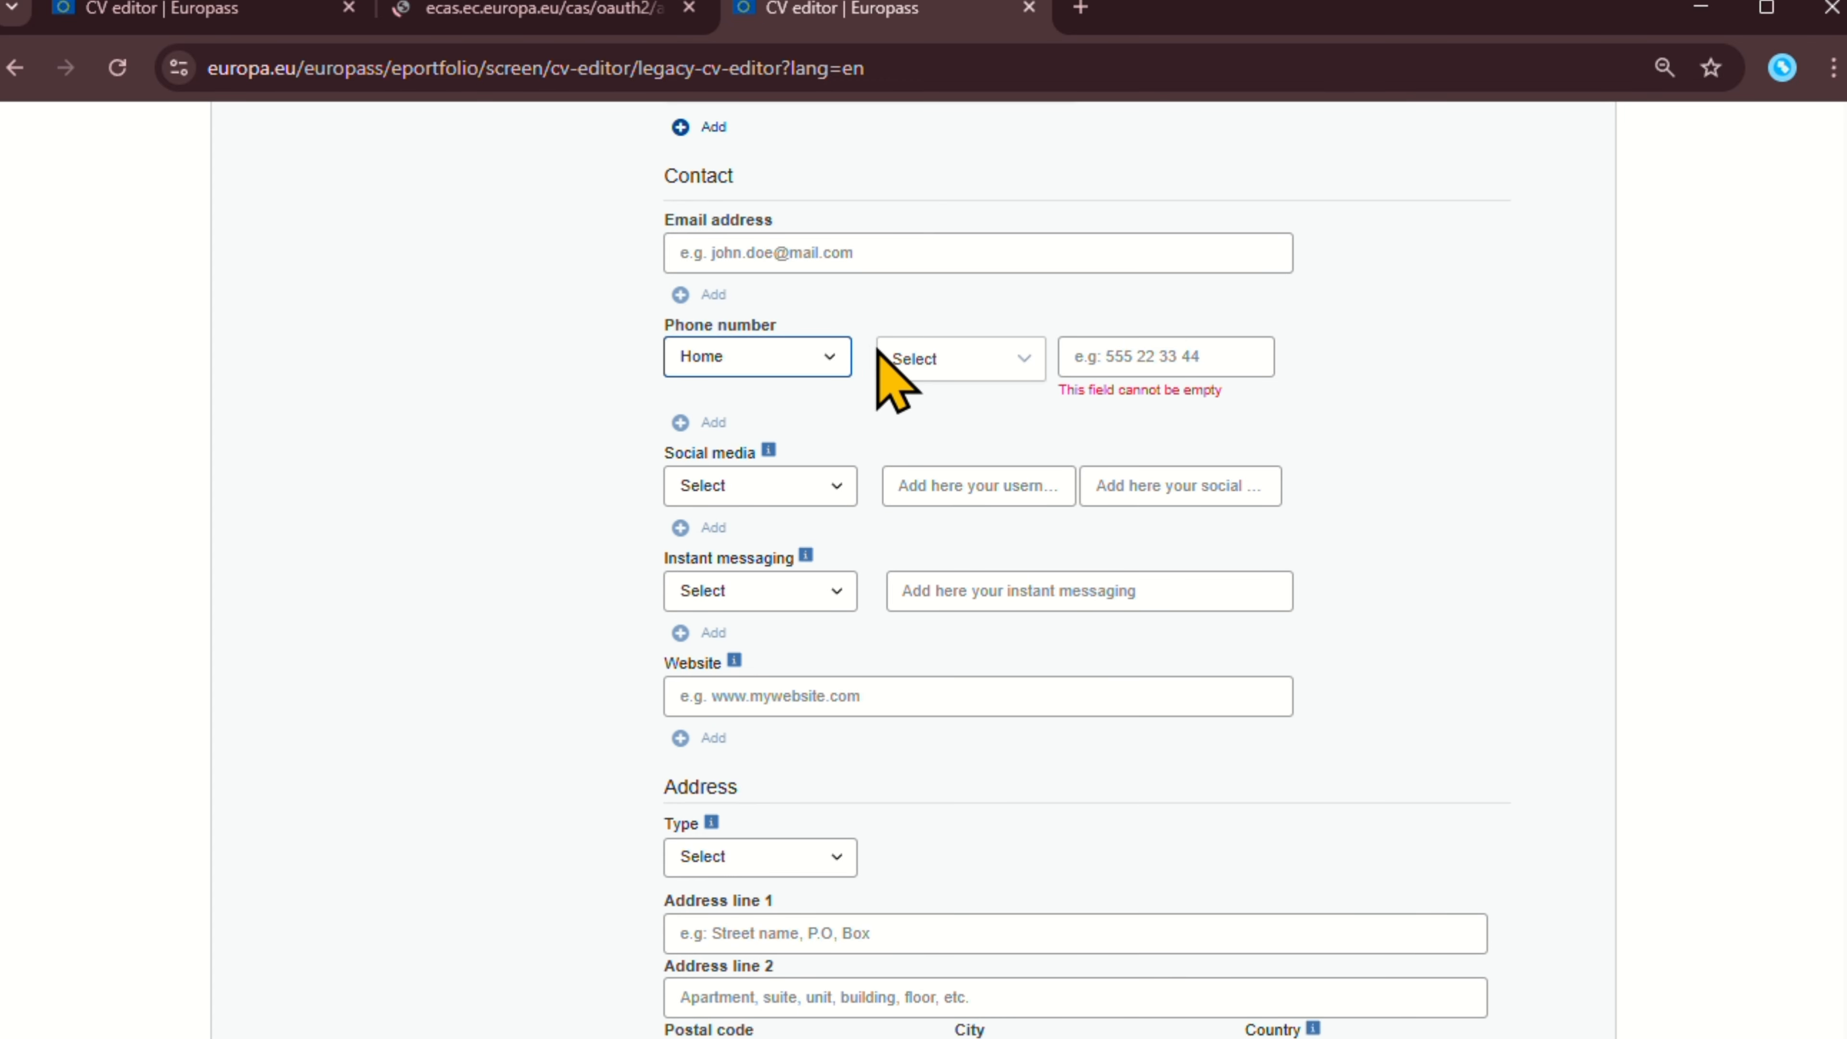
{"action": "left_click", "coordinate": [772, 367]}
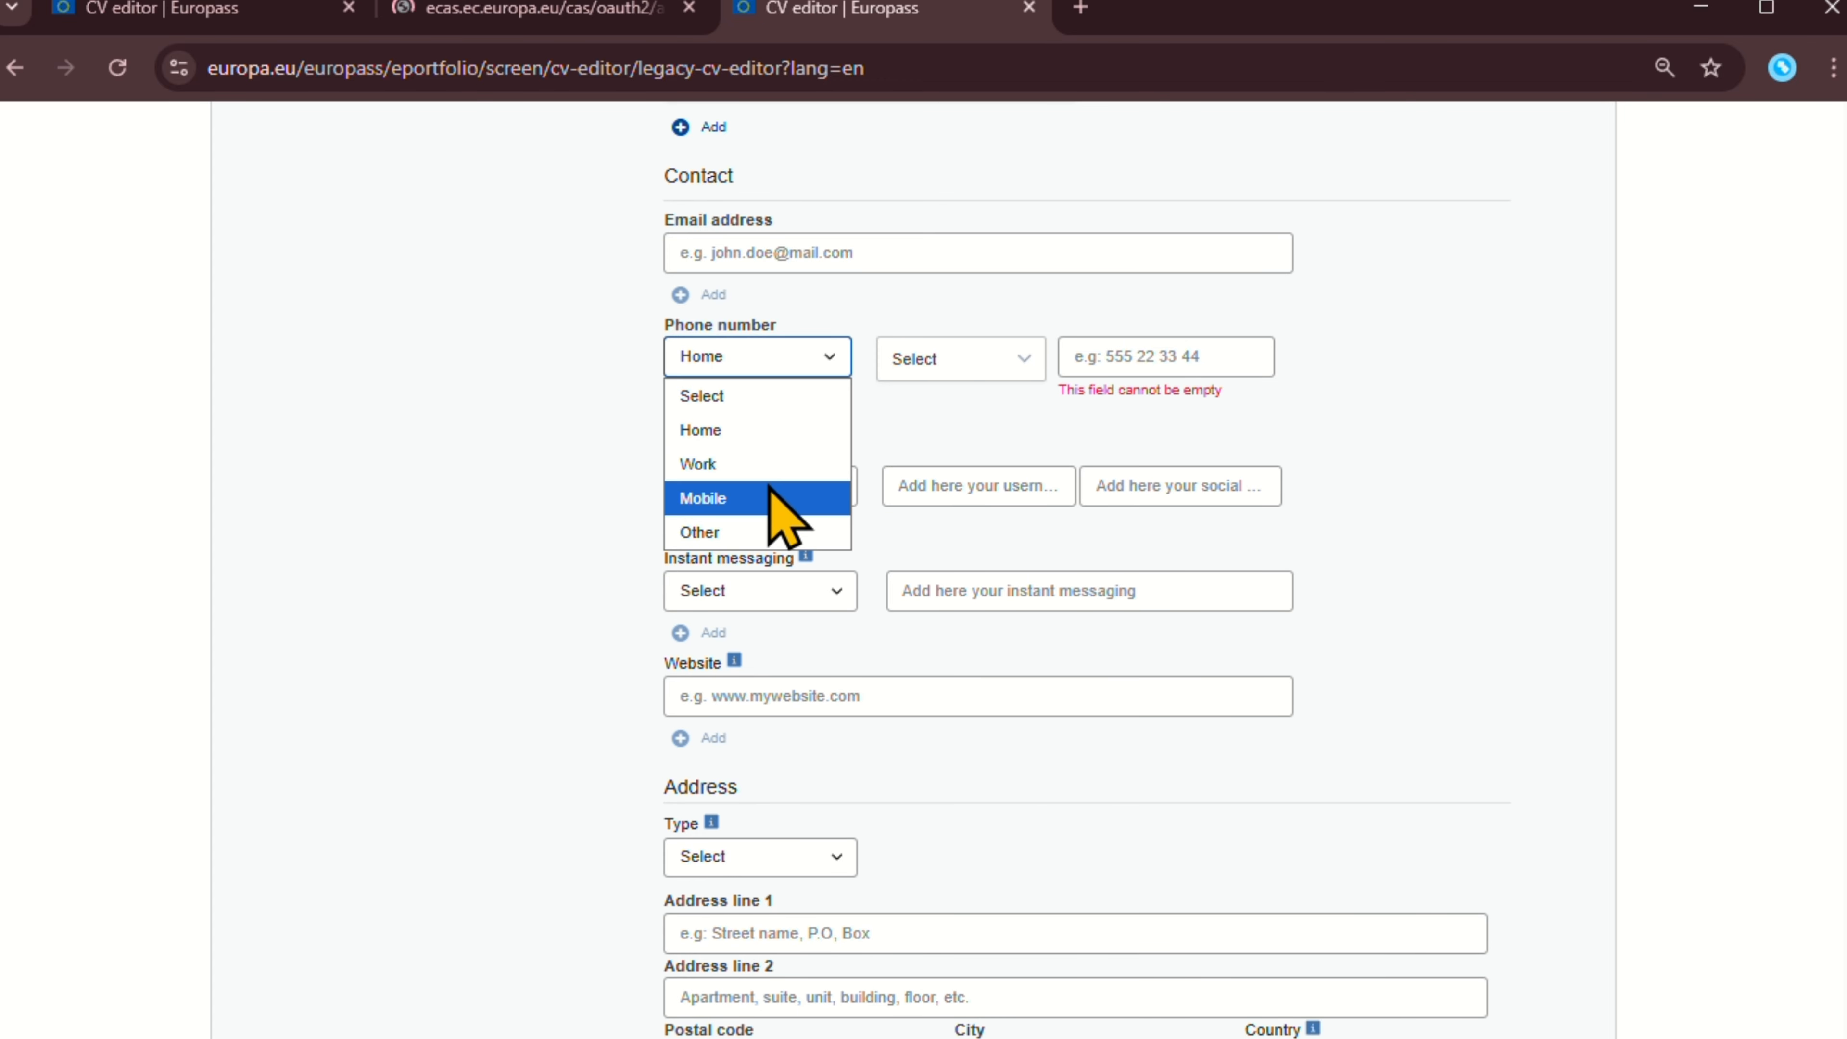
{"action": "left_click", "coordinate": [912, 425]}
Enter the home phone number with the Bangladesh +880 calling code.
{"action": "left_click", "coordinate": [943, 359]}
{"action": "scroll", "coordinate": [989, 538], "scroll_direction": "down", "scroll_amount": 4}
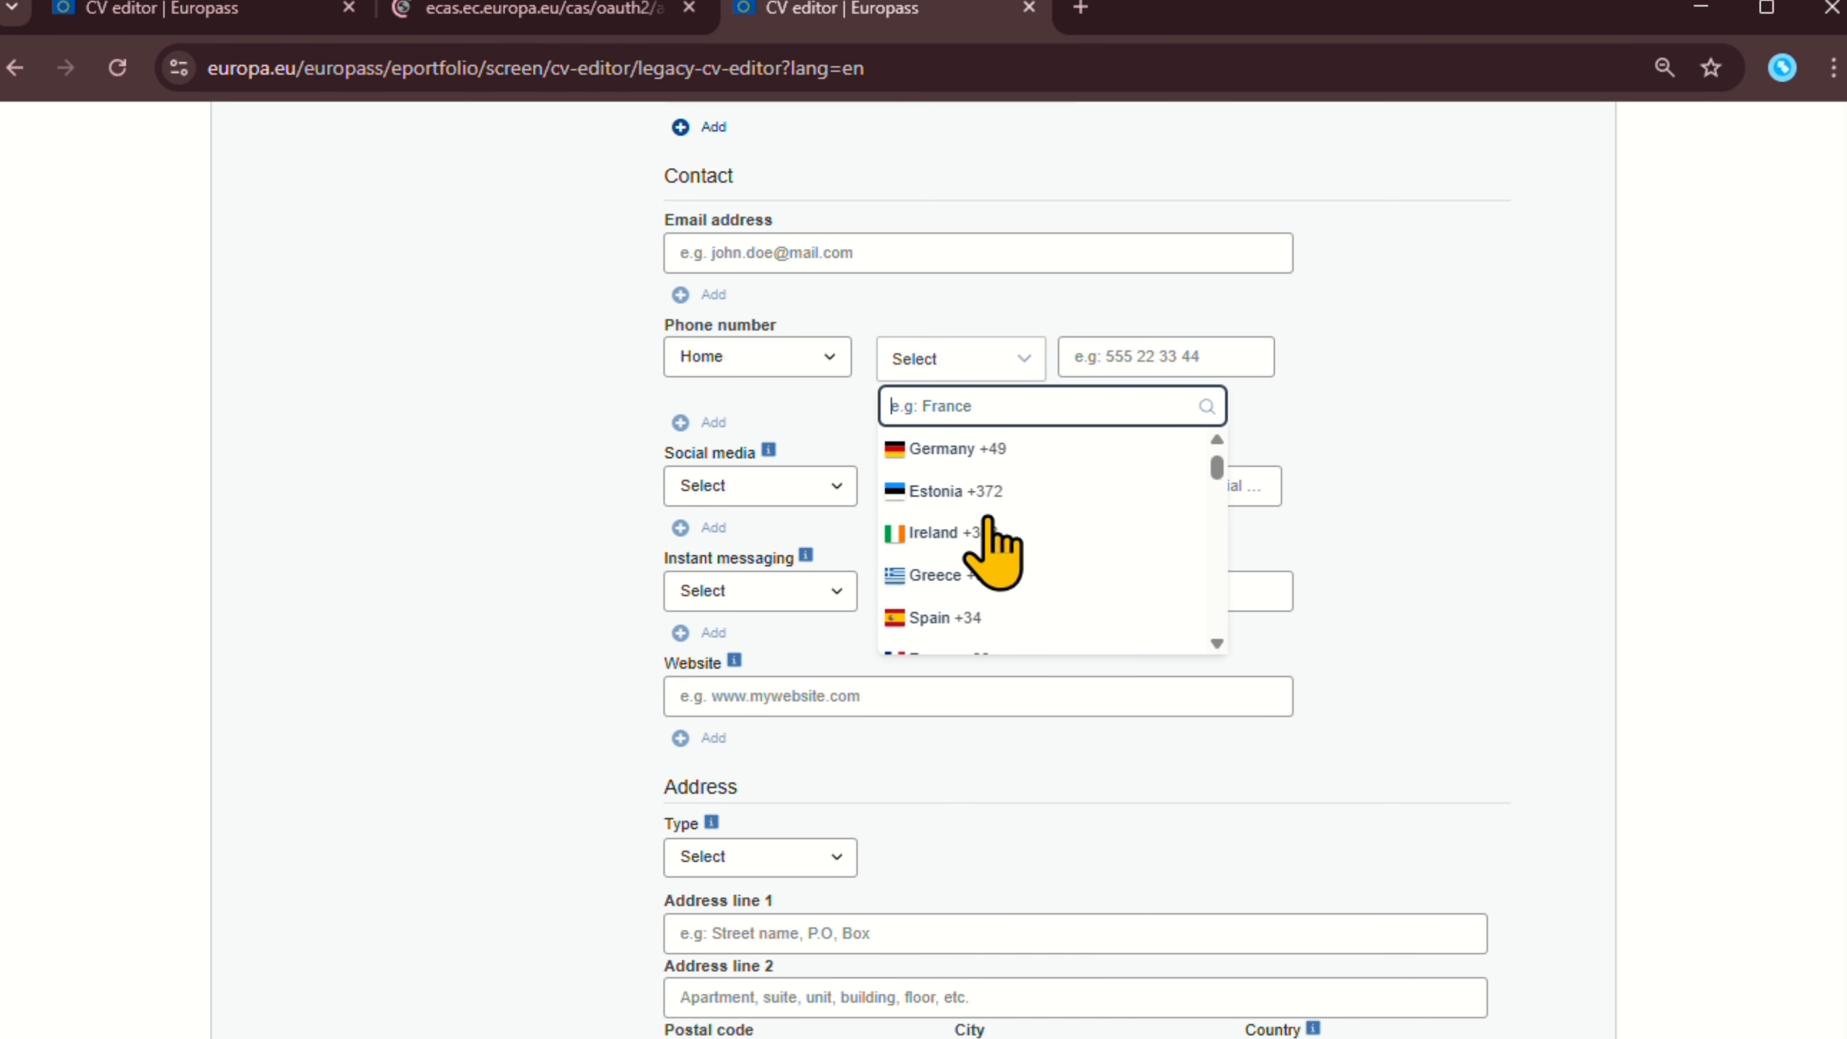
{"action": "scroll", "coordinate": [1032, 579], "scroll_direction": "down", "scroll_amount": 10}
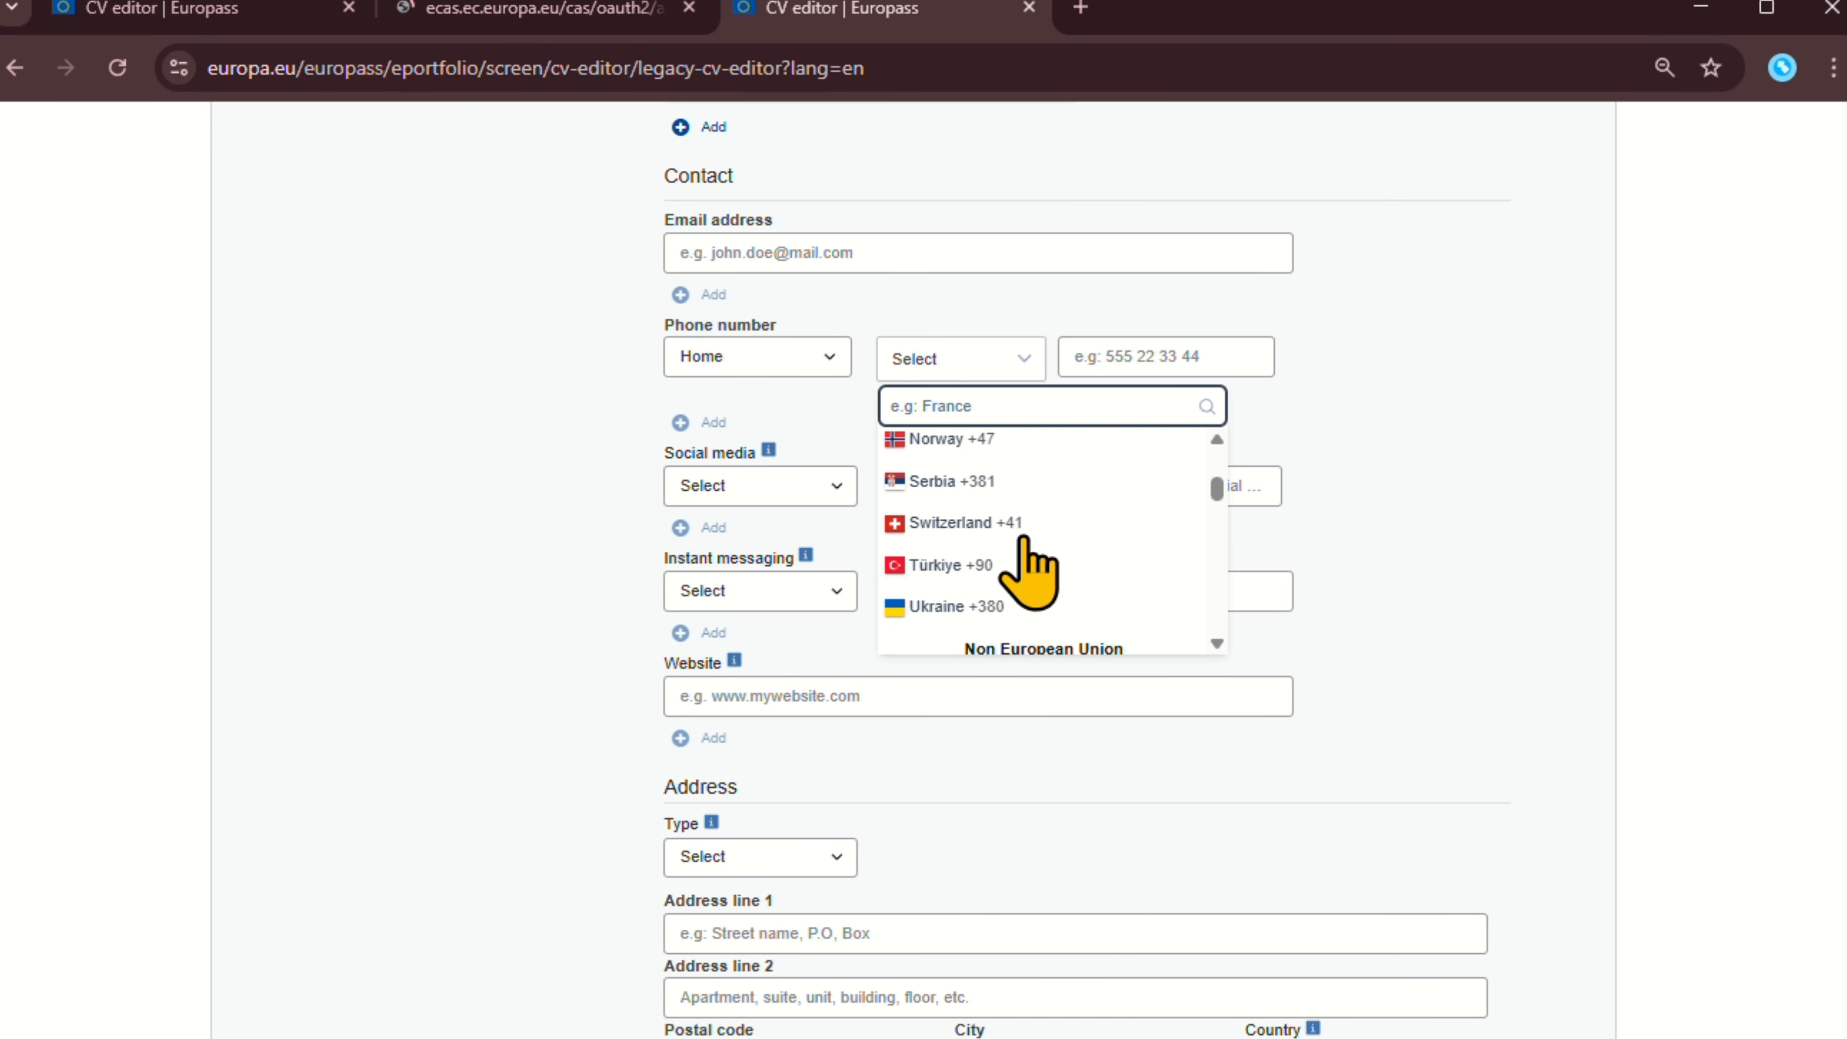
{"action": "scroll", "coordinate": [1033, 579], "scroll_direction": "down", "scroll_amount": 6}
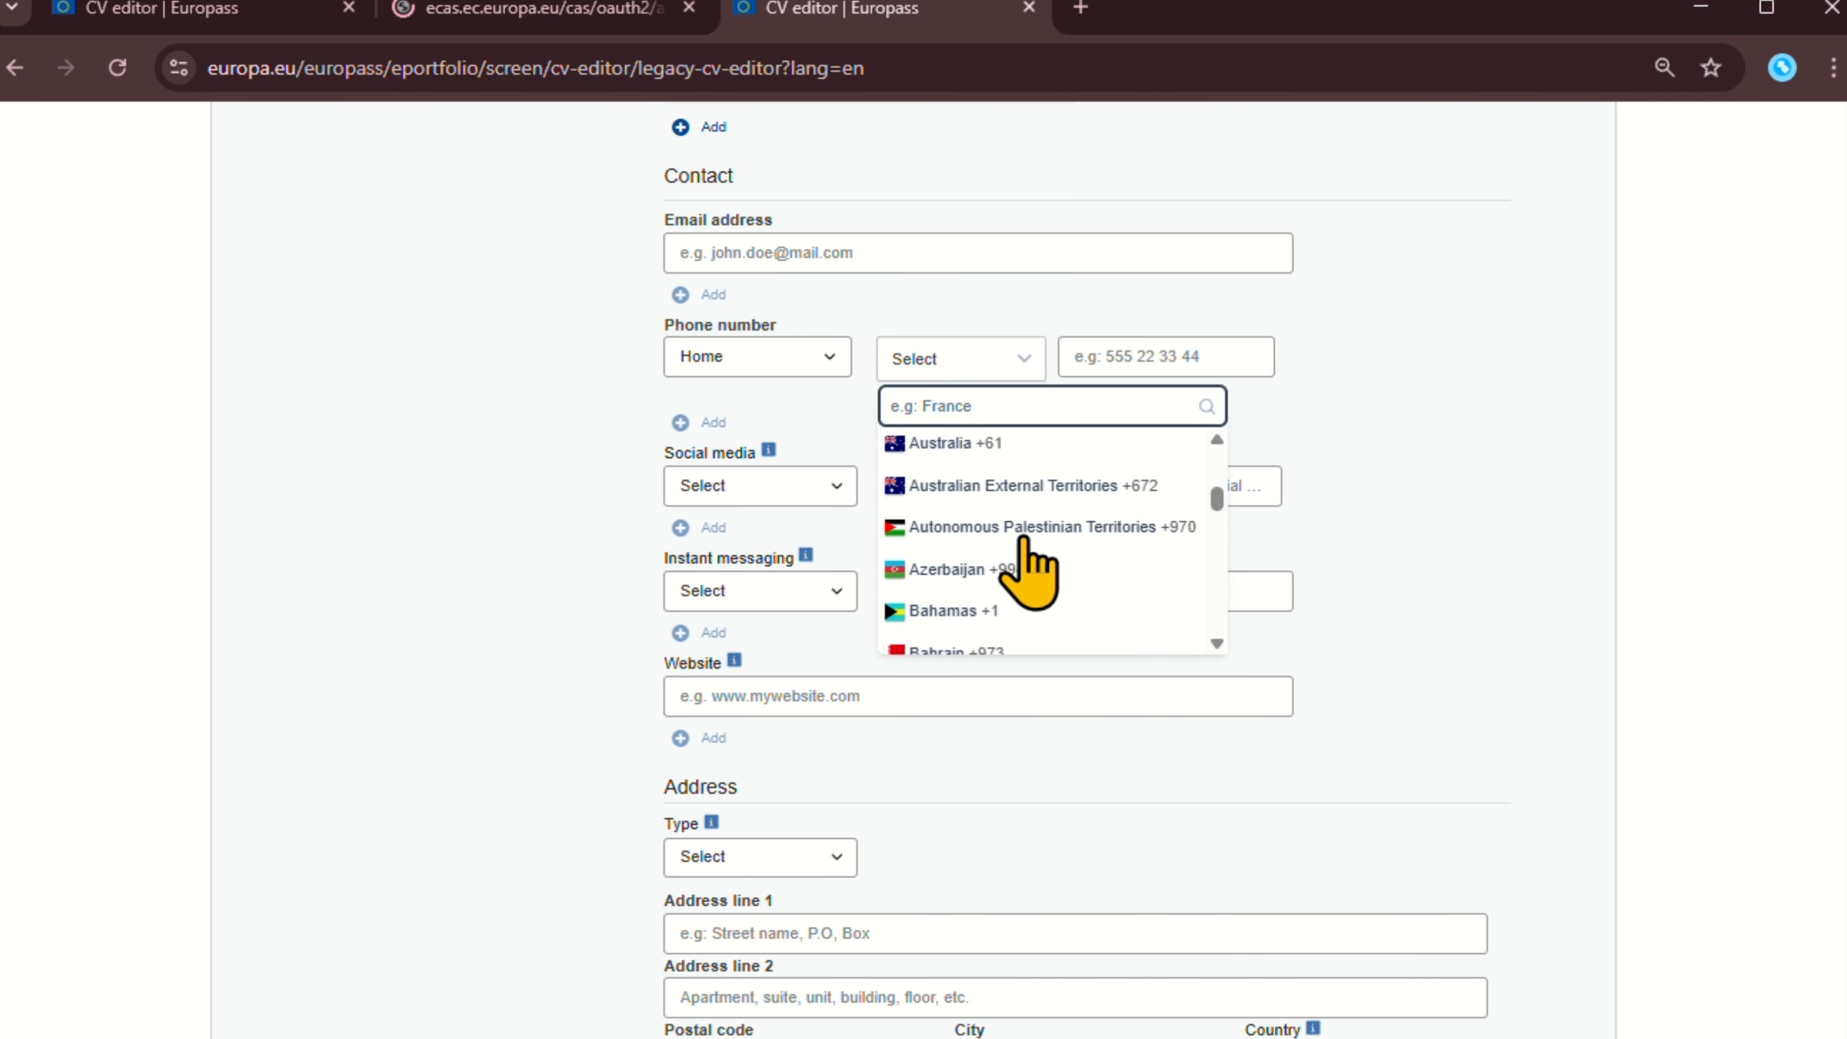
{"action": "left_click", "coordinate": [989, 553]}
{"action": "left_click", "coordinate": [1138, 369]}
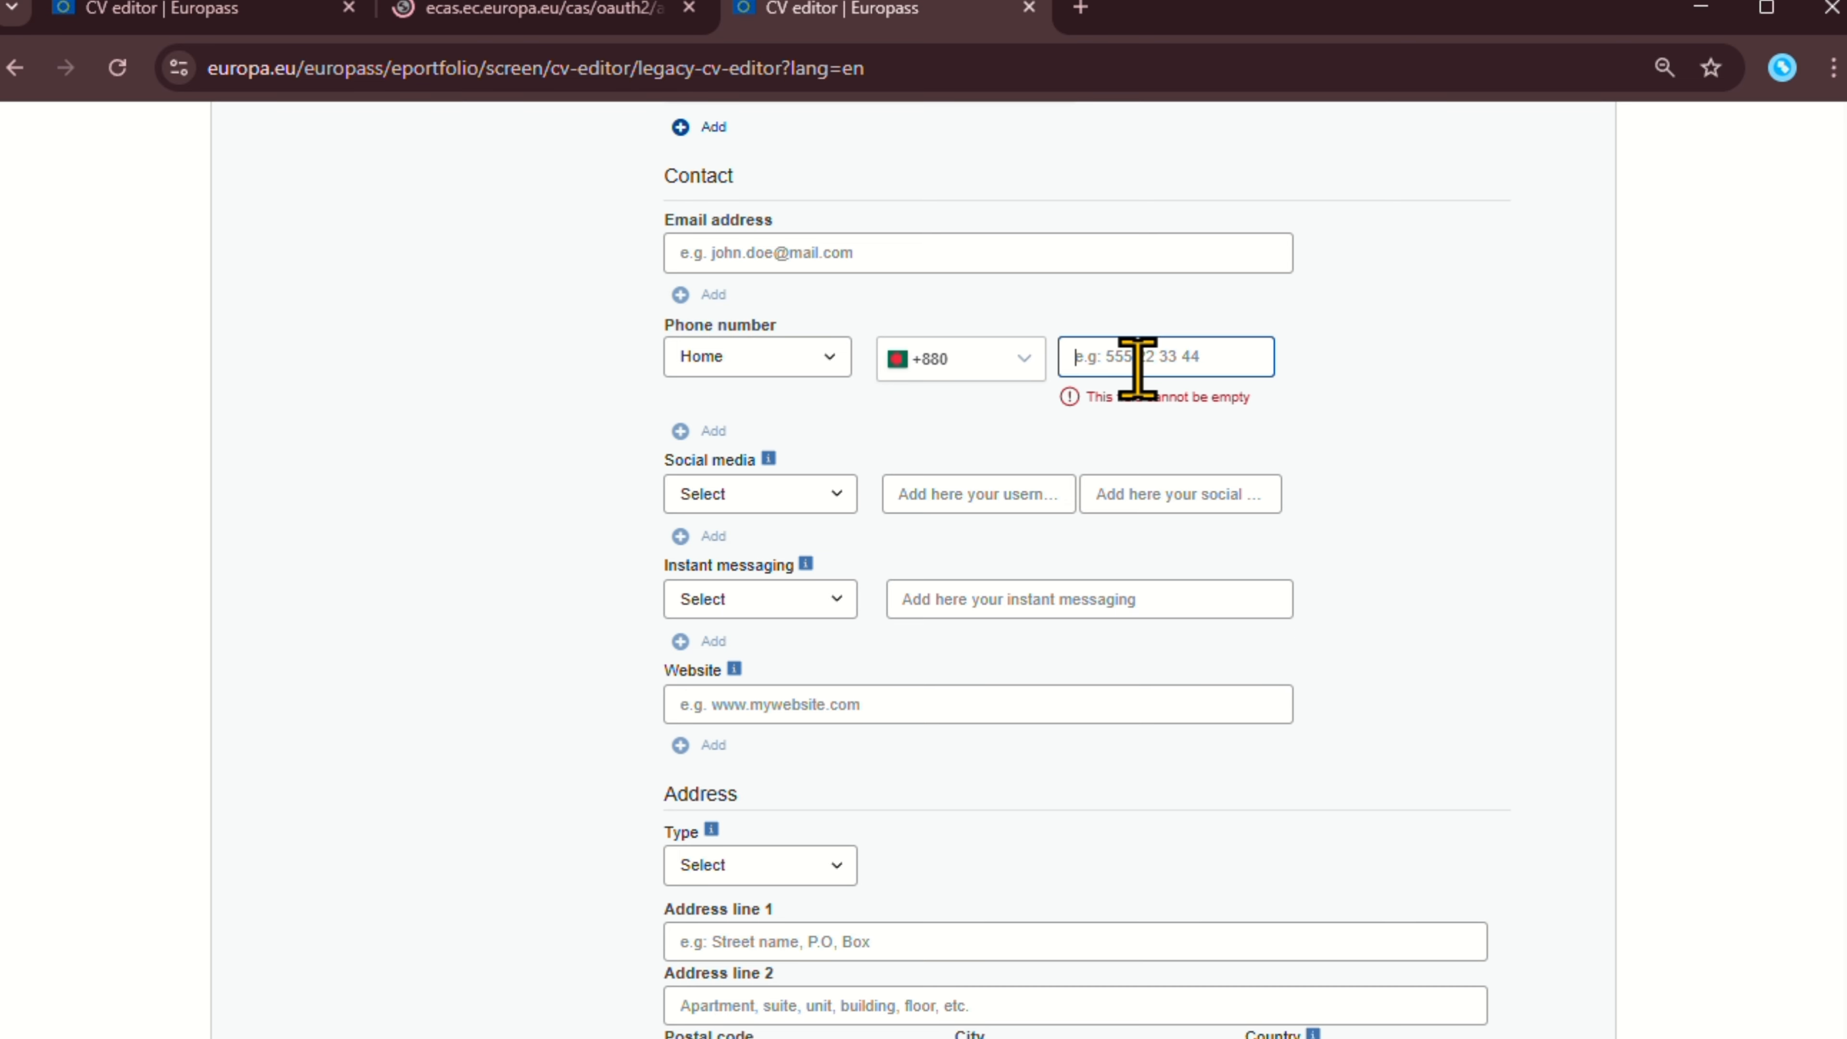
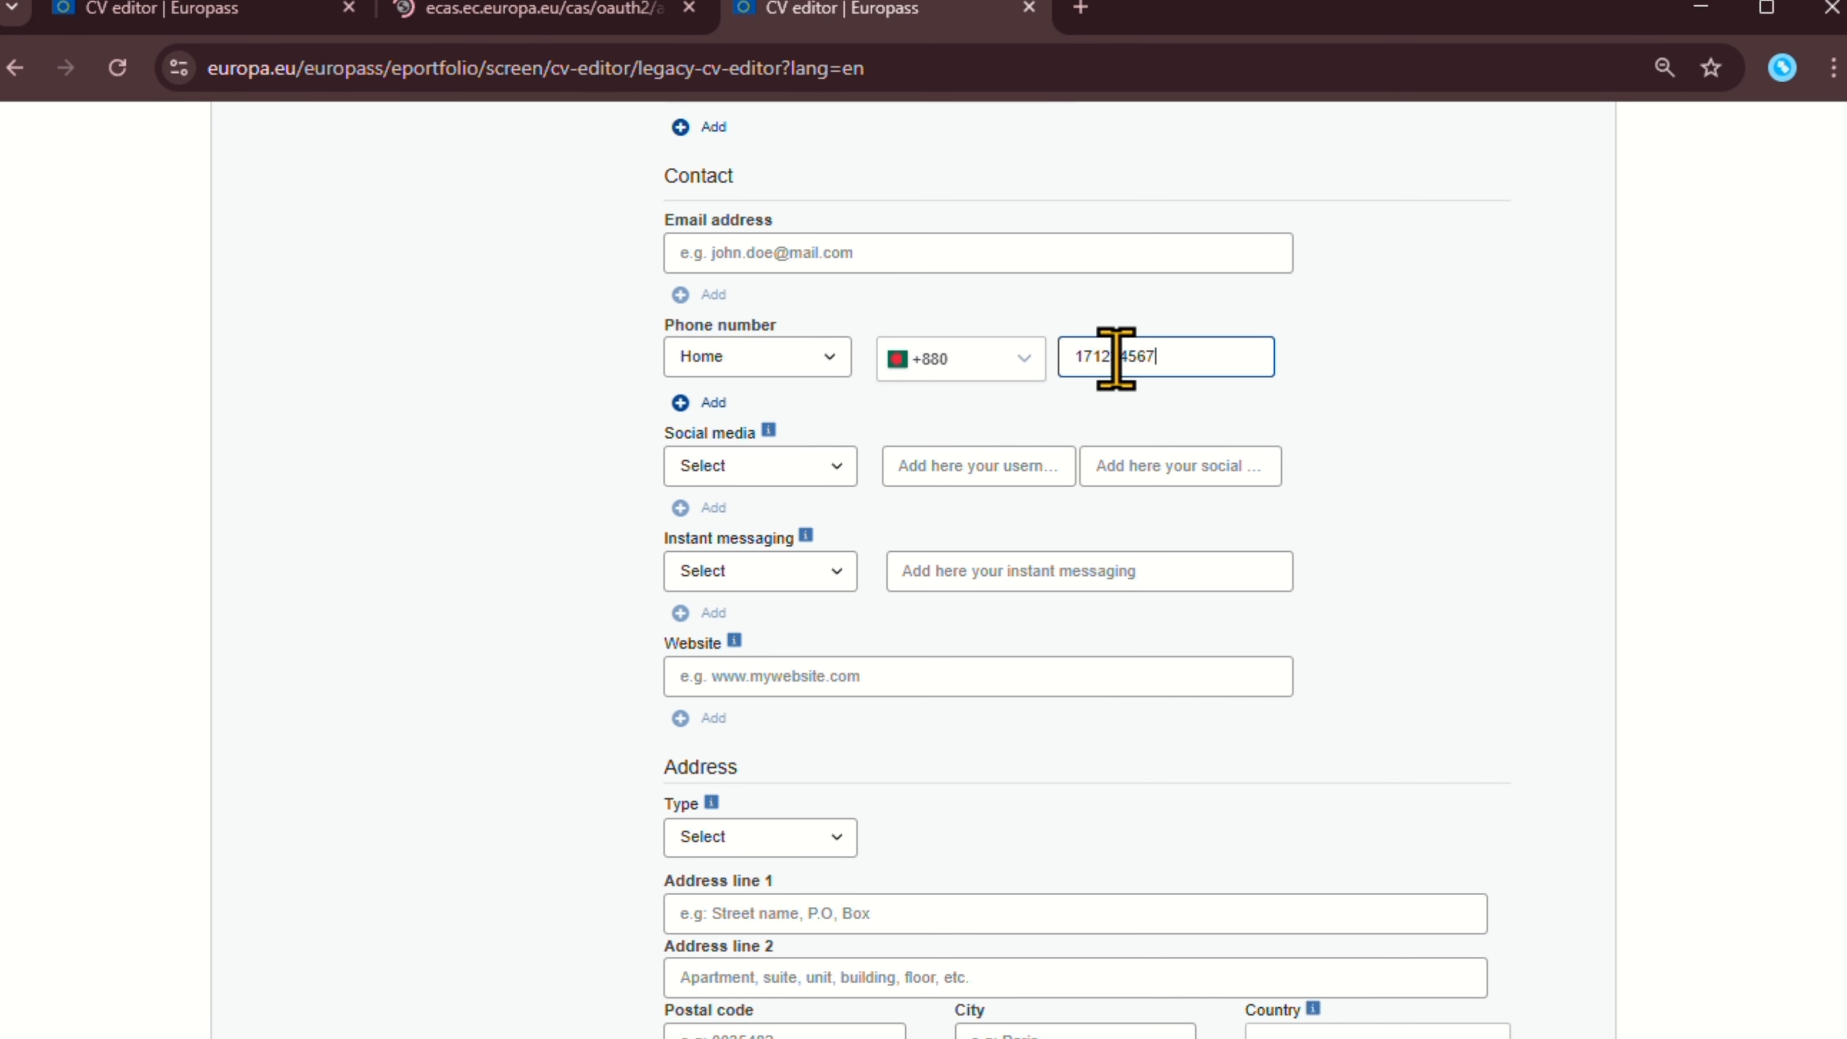
{"action": "scroll", "coordinate": [1063, 454], "scroll_direction": "down", "scroll_amount": 2}
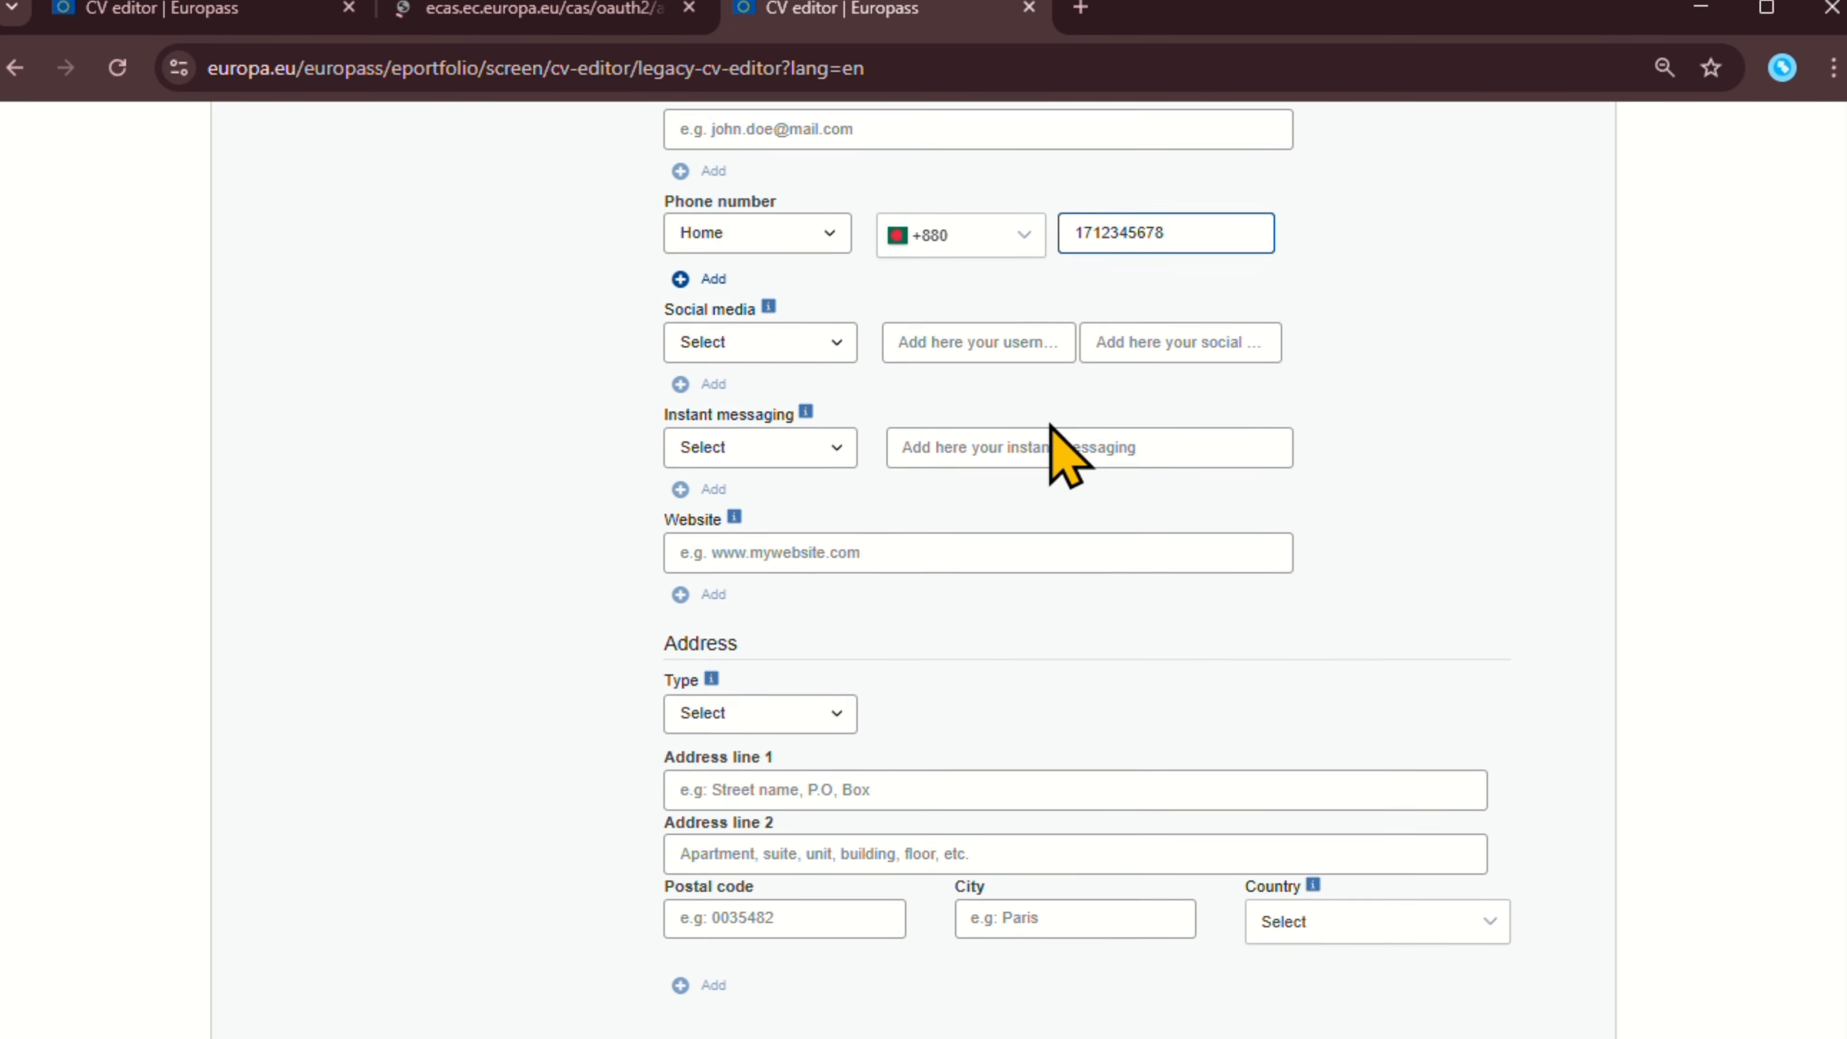
{"action": "scroll", "coordinate": [818, 457], "scroll_direction": "up", "scroll_amount": 2}
{"action": "left_click", "coordinate": [829, 469]}
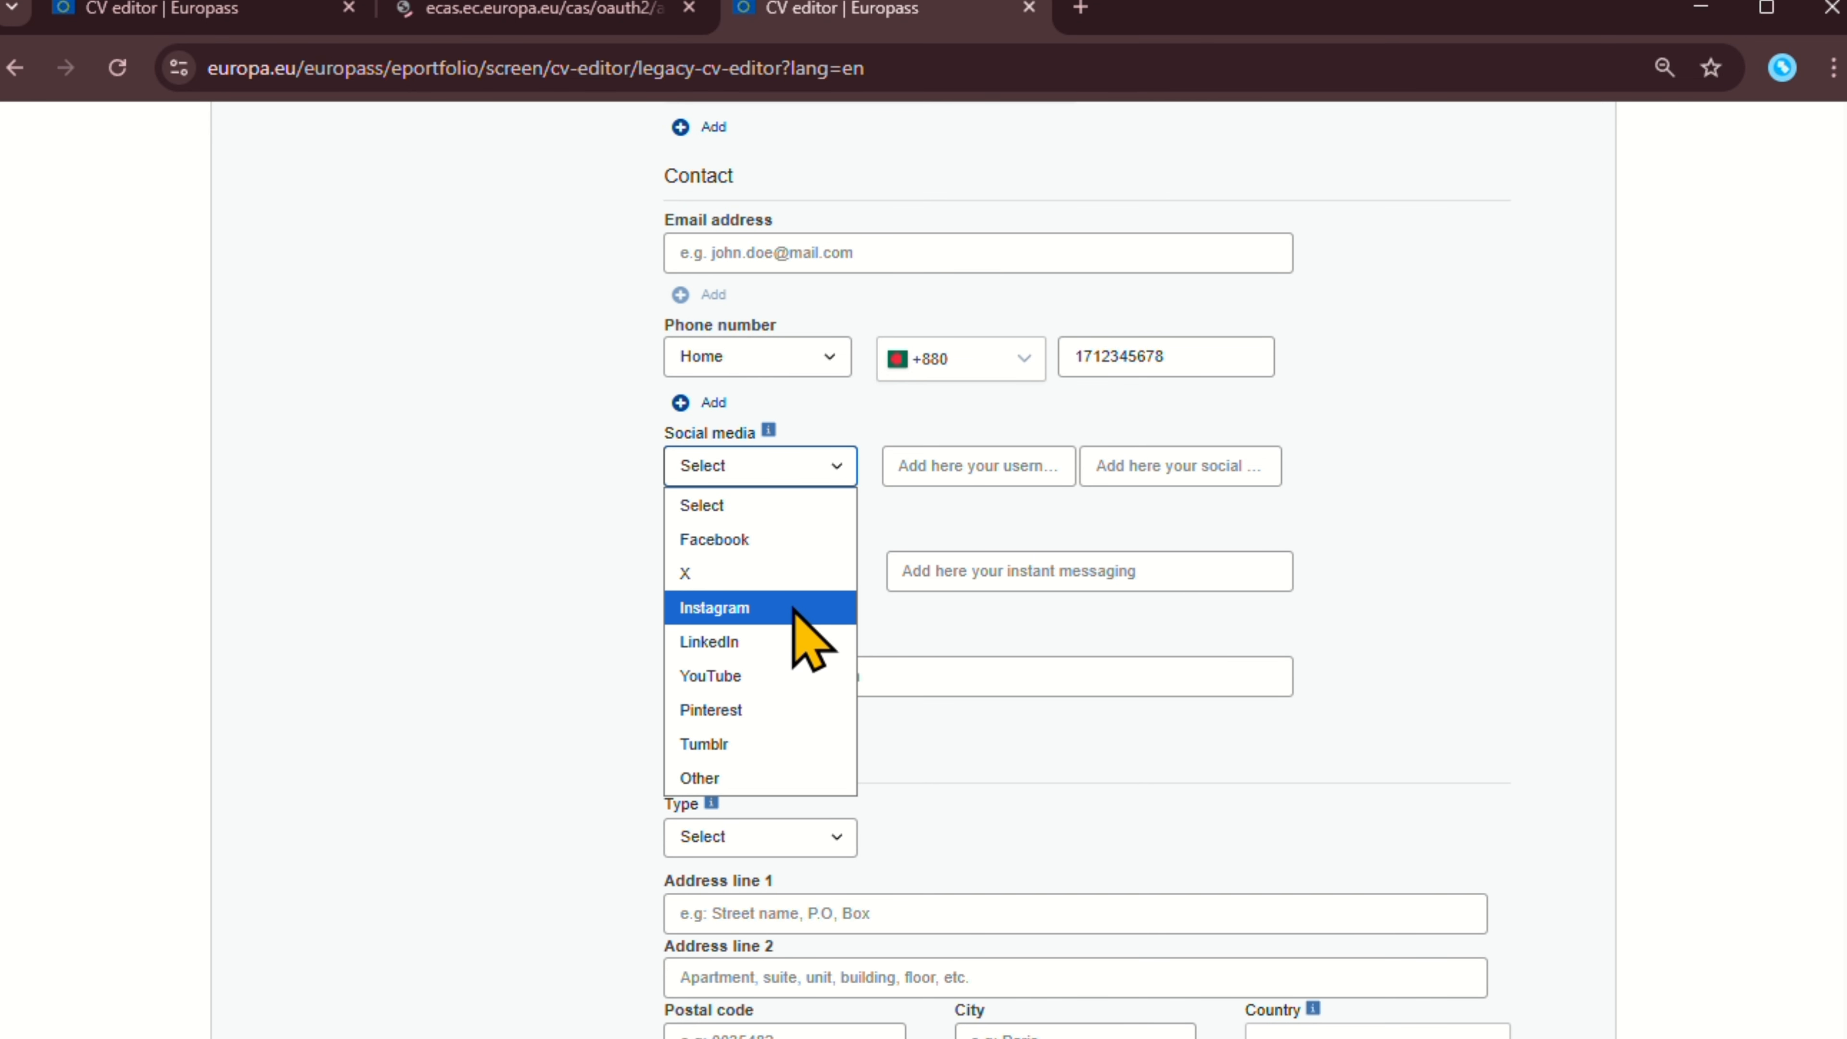
{"action": "left_click", "coordinate": [763, 642]}
{"action": "left_click", "coordinate": [1030, 462]}
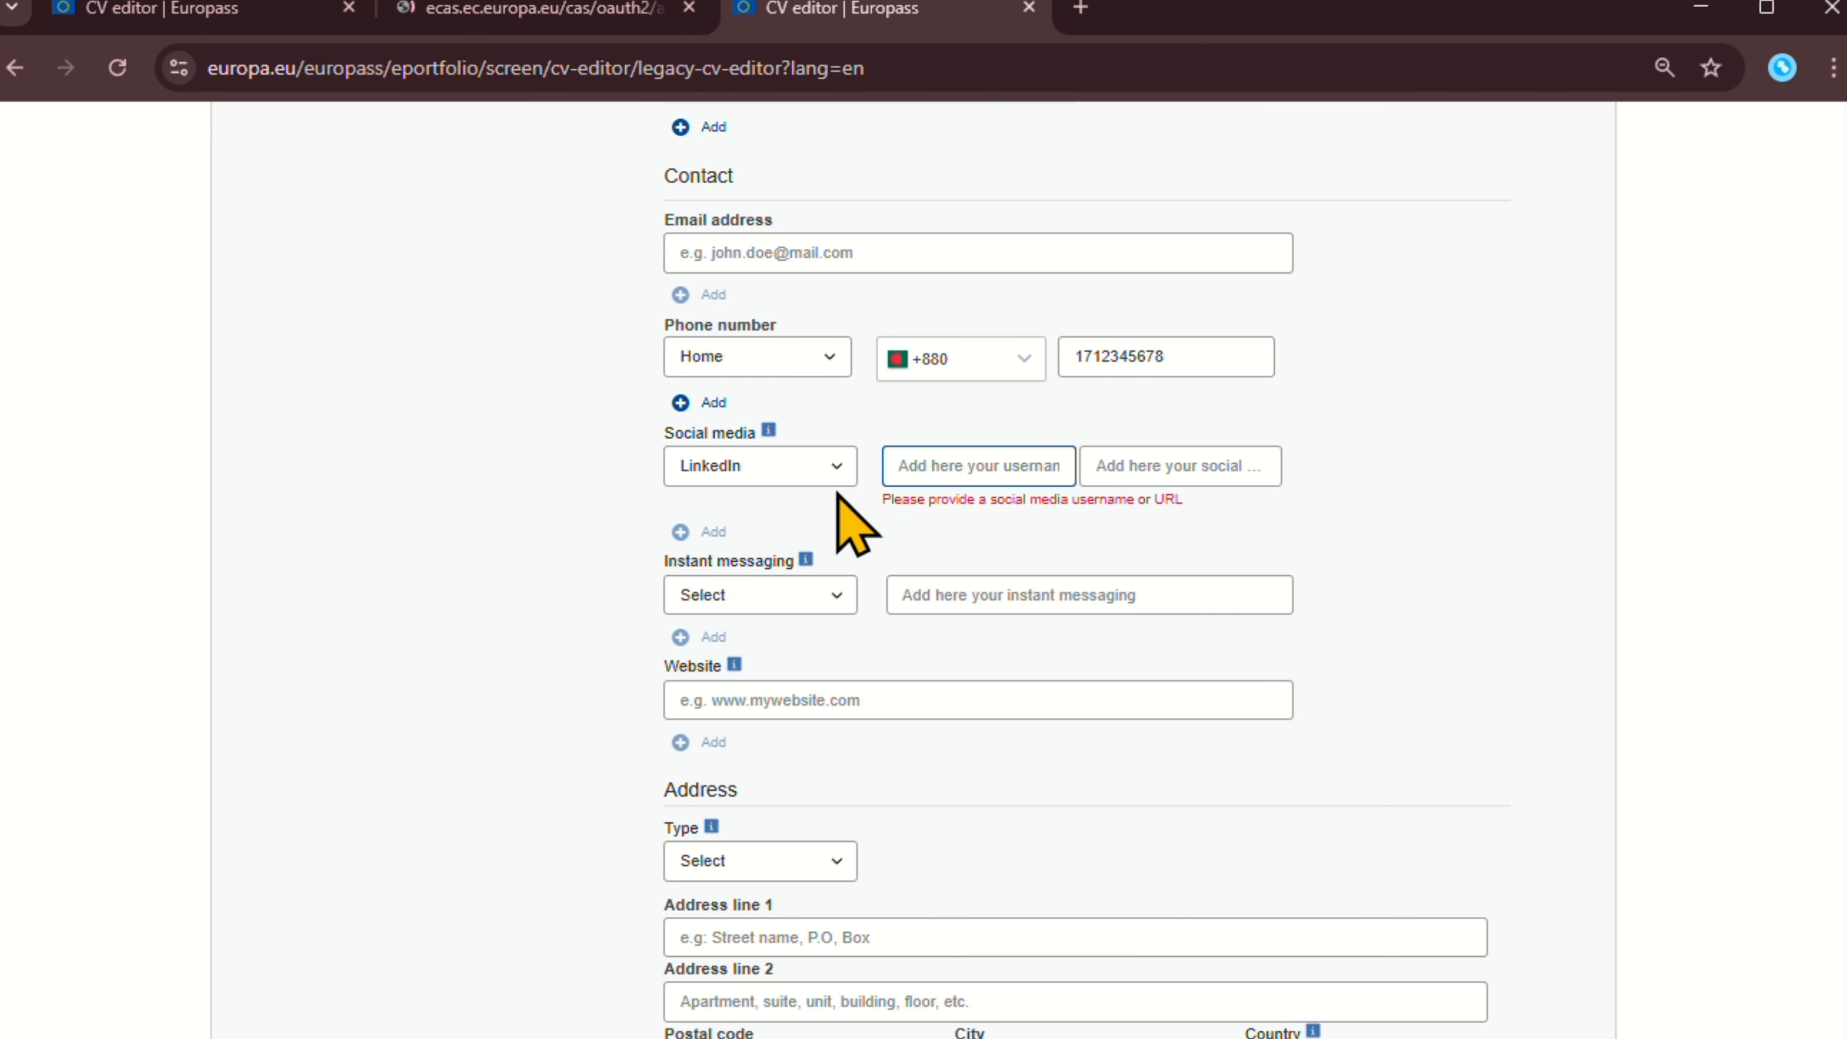
{"action": "left_click", "coordinate": [794, 473]}
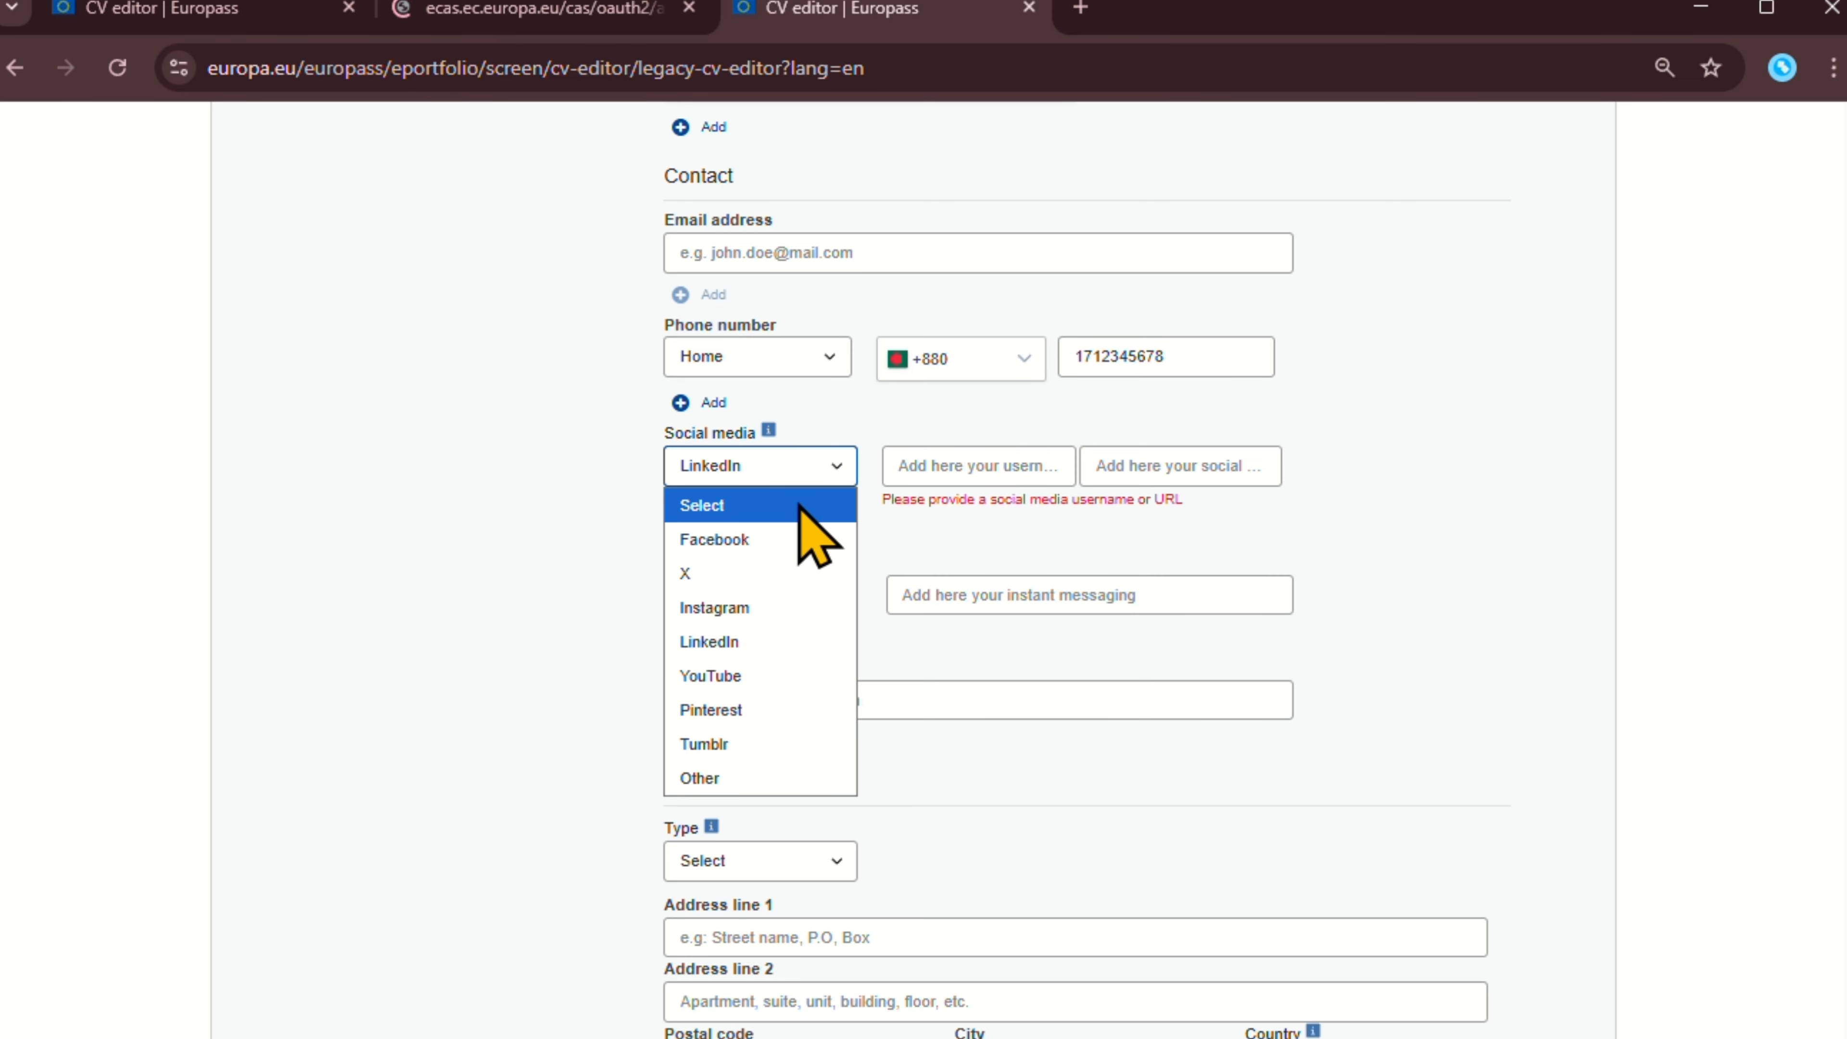
{"action": "left_click", "coordinate": [800, 505]}
{"action": "scroll", "coordinate": [799, 458], "scroll_direction": "down", "scroll_amount": 2}
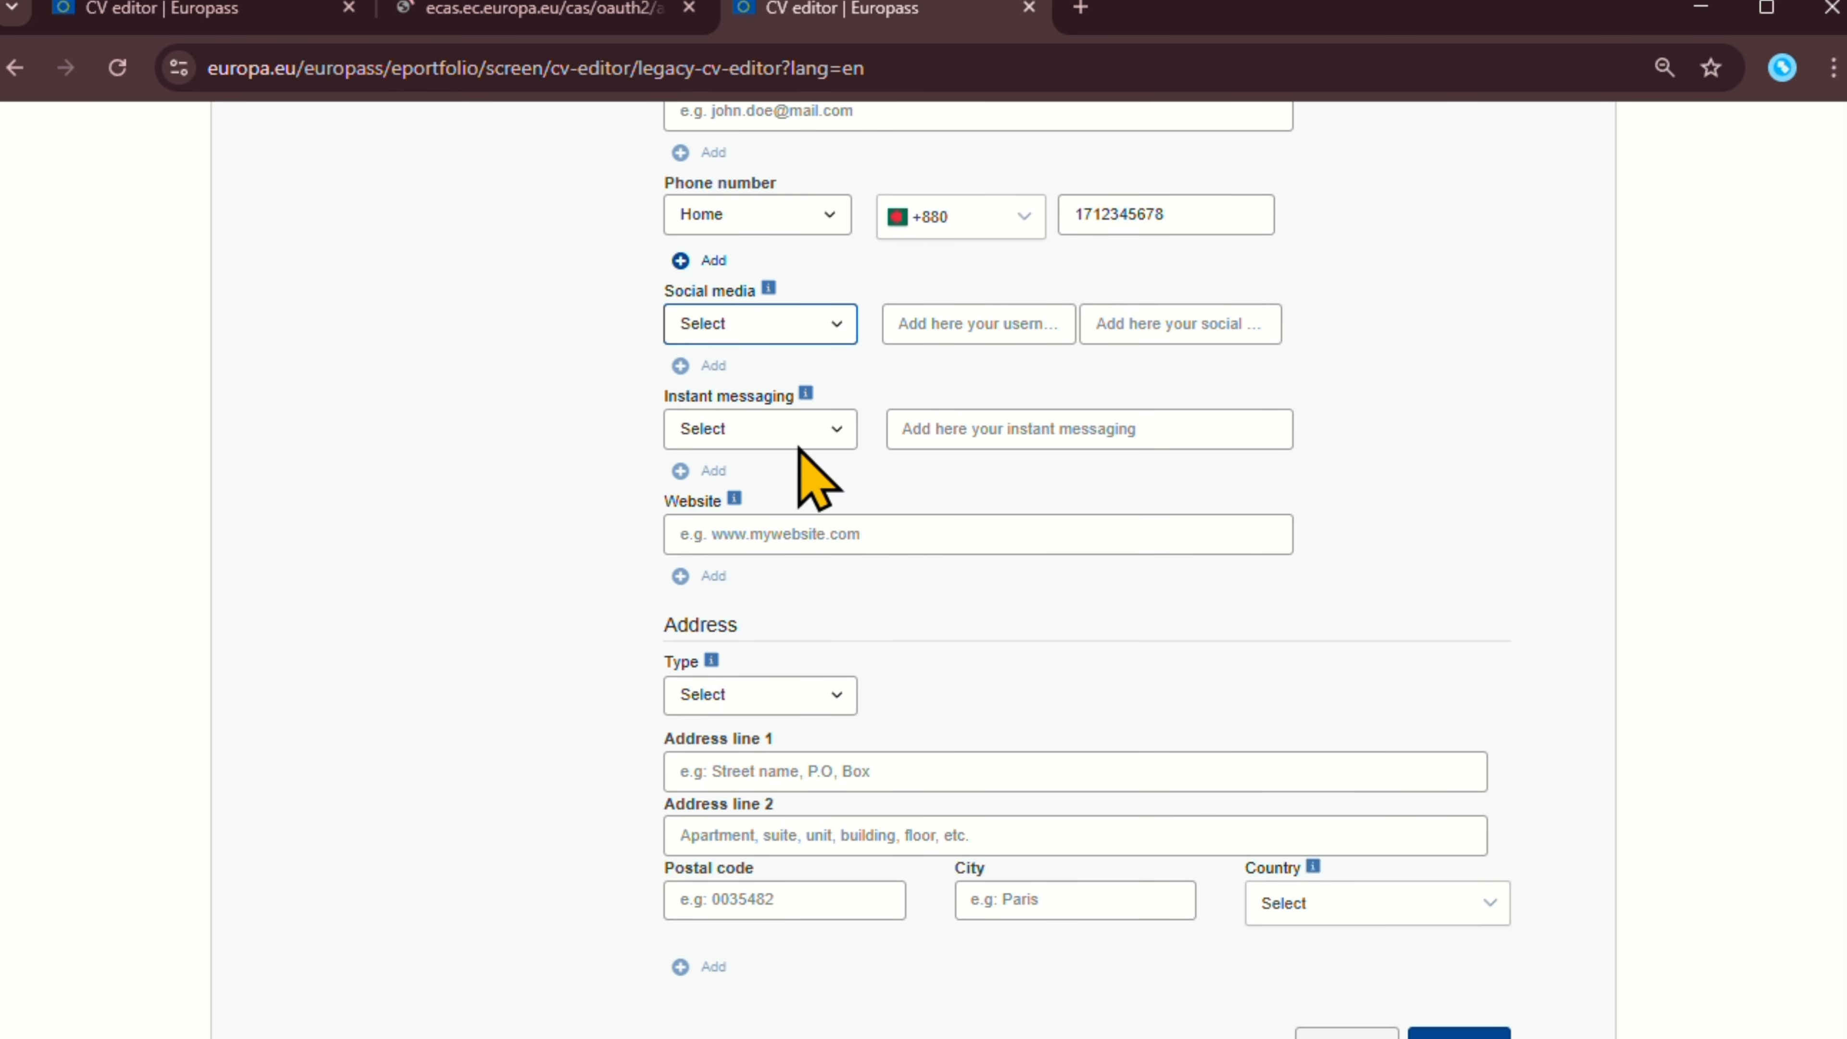
{"action": "left_click", "coordinate": [795, 429]}
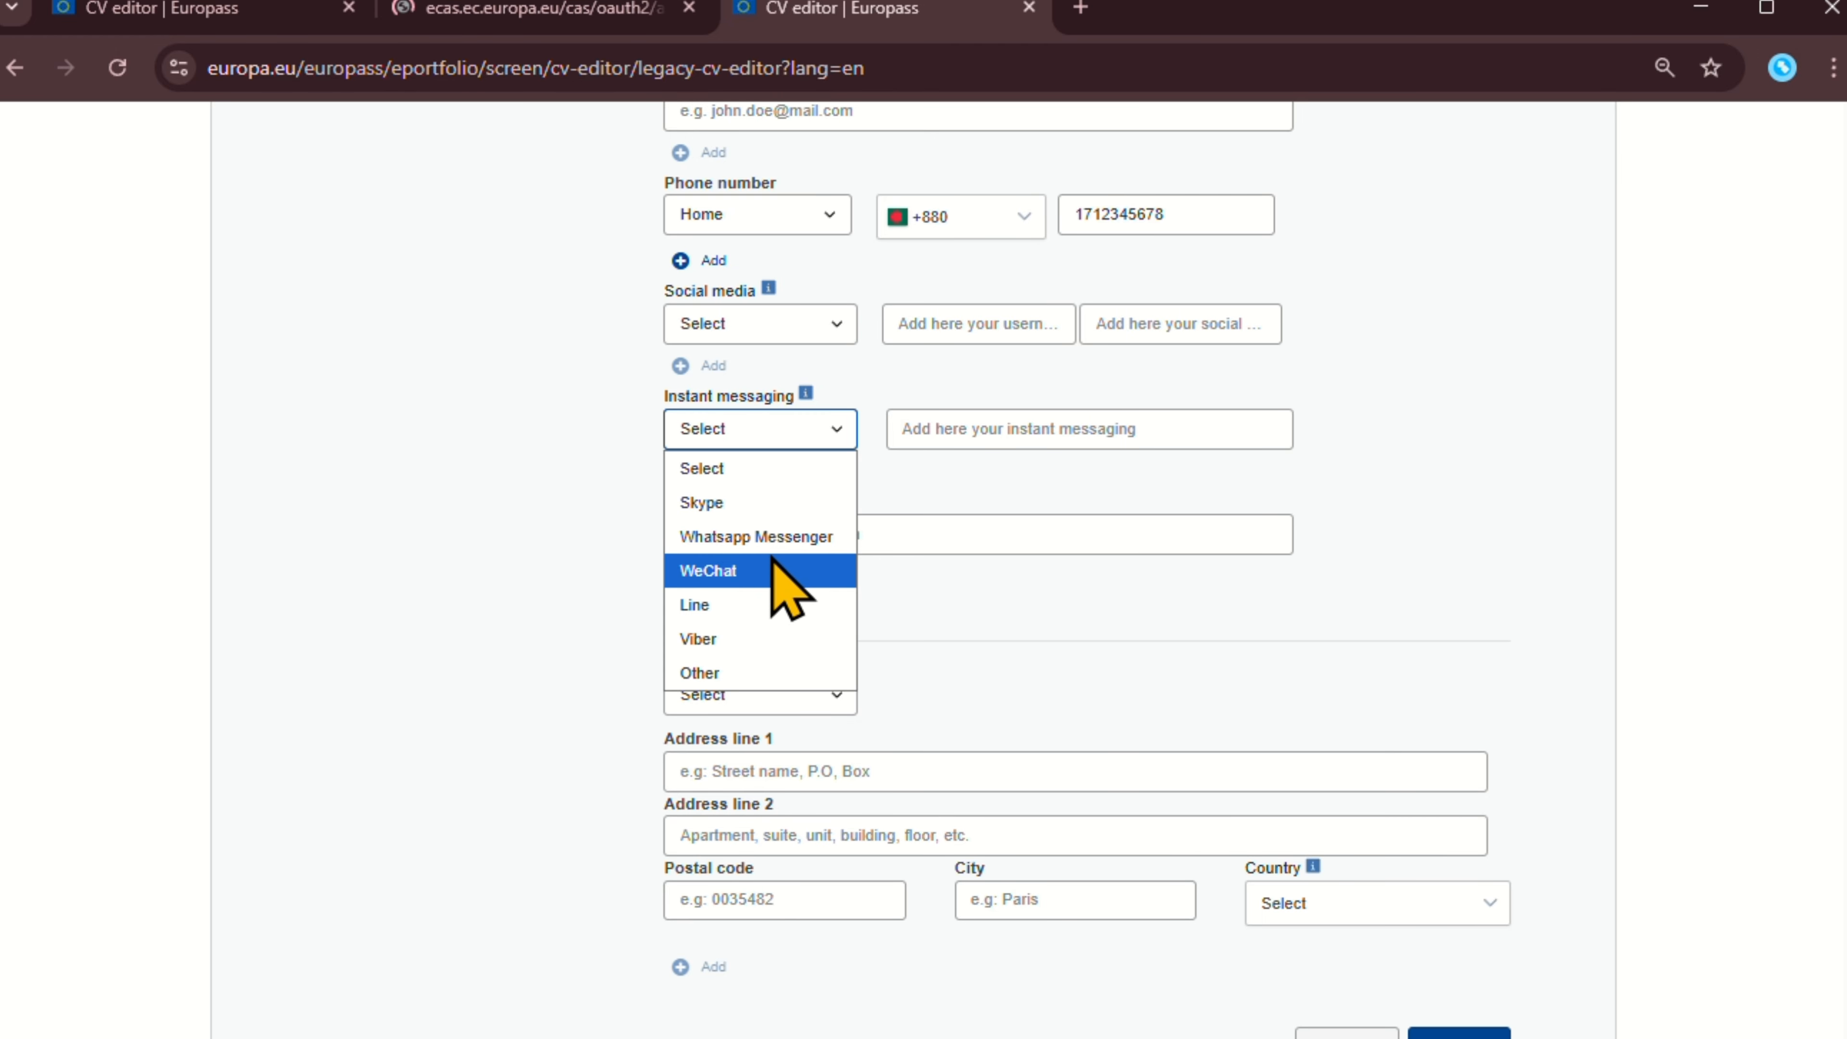
{"action": "left_click", "coordinate": [894, 490]}
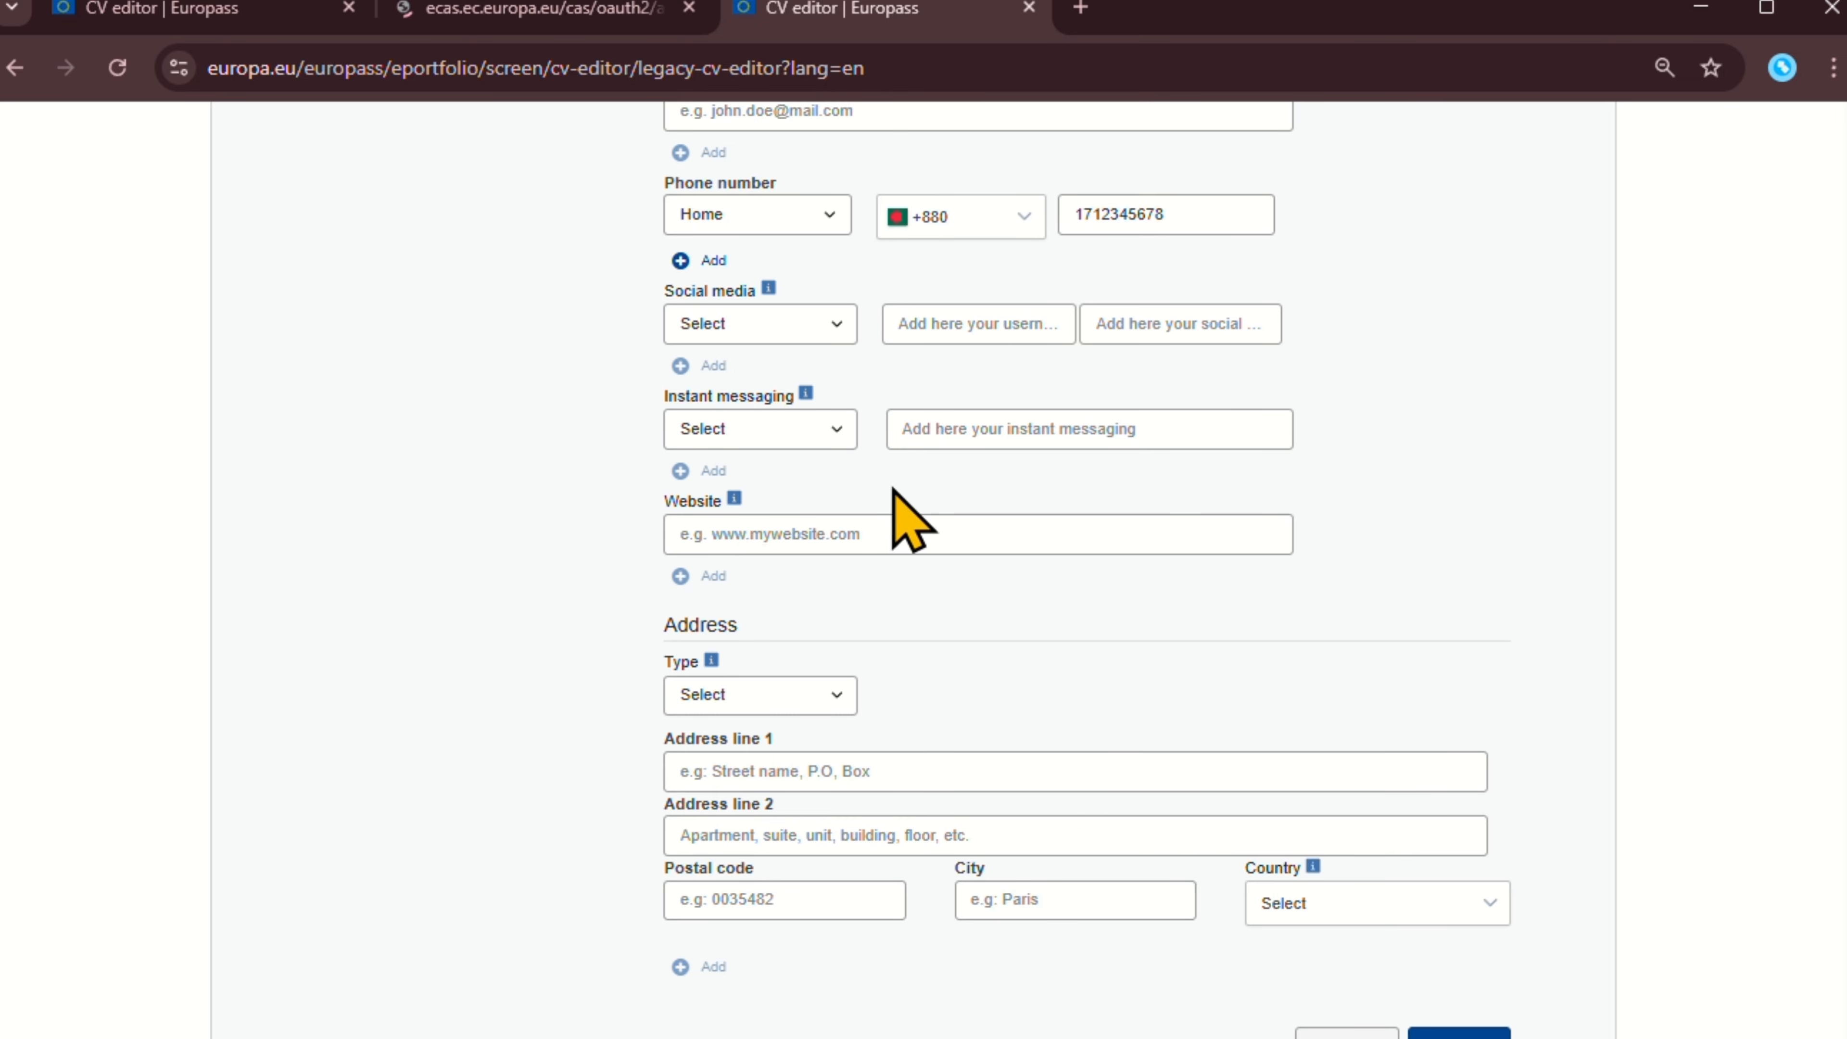
{"action": "scroll", "coordinate": [902, 509], "scroll_direction": "down", "scroll_amount": 2}
{"action": "left_click", "coordinate": [778, 391]}
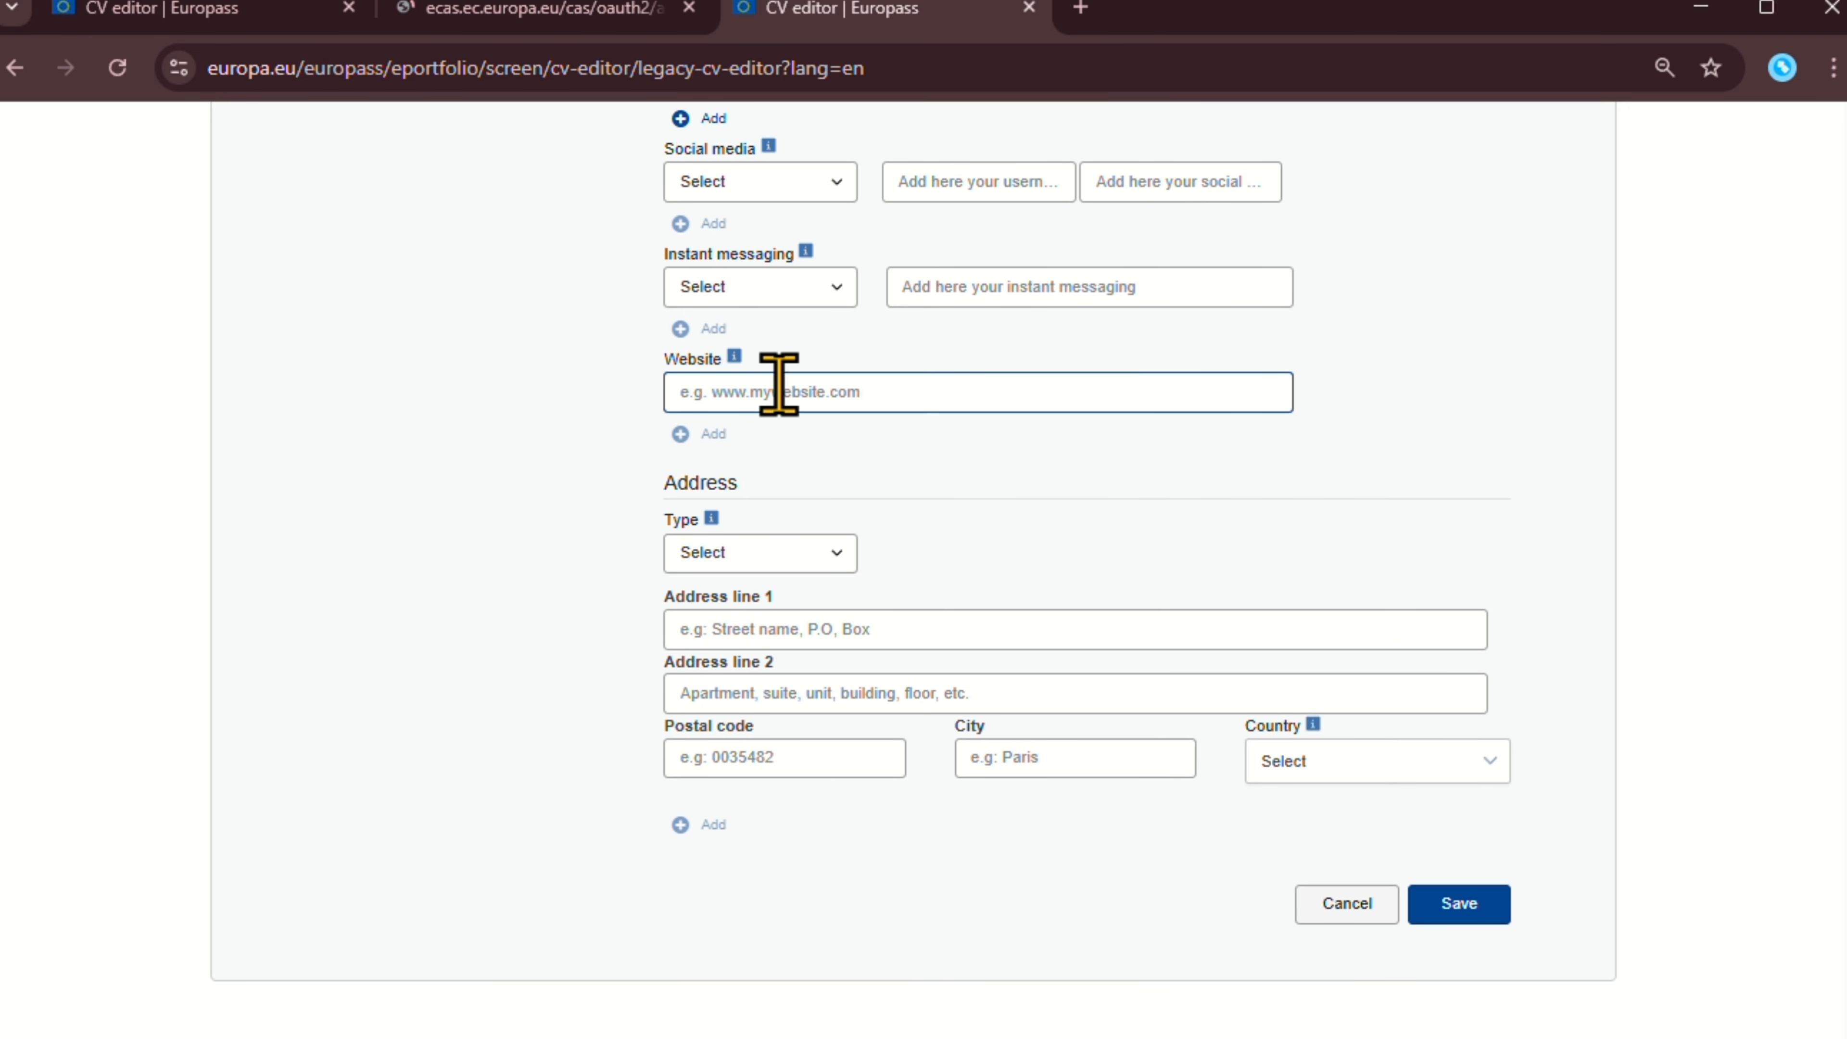
{"action": "scroll", "coordinate": [782, 437], "scroll_direction": "down", "scroll_amount": 1}
Mark the address as Home and enter the first address line.
{"action": "left_click", "coordinate": [789, 540]}
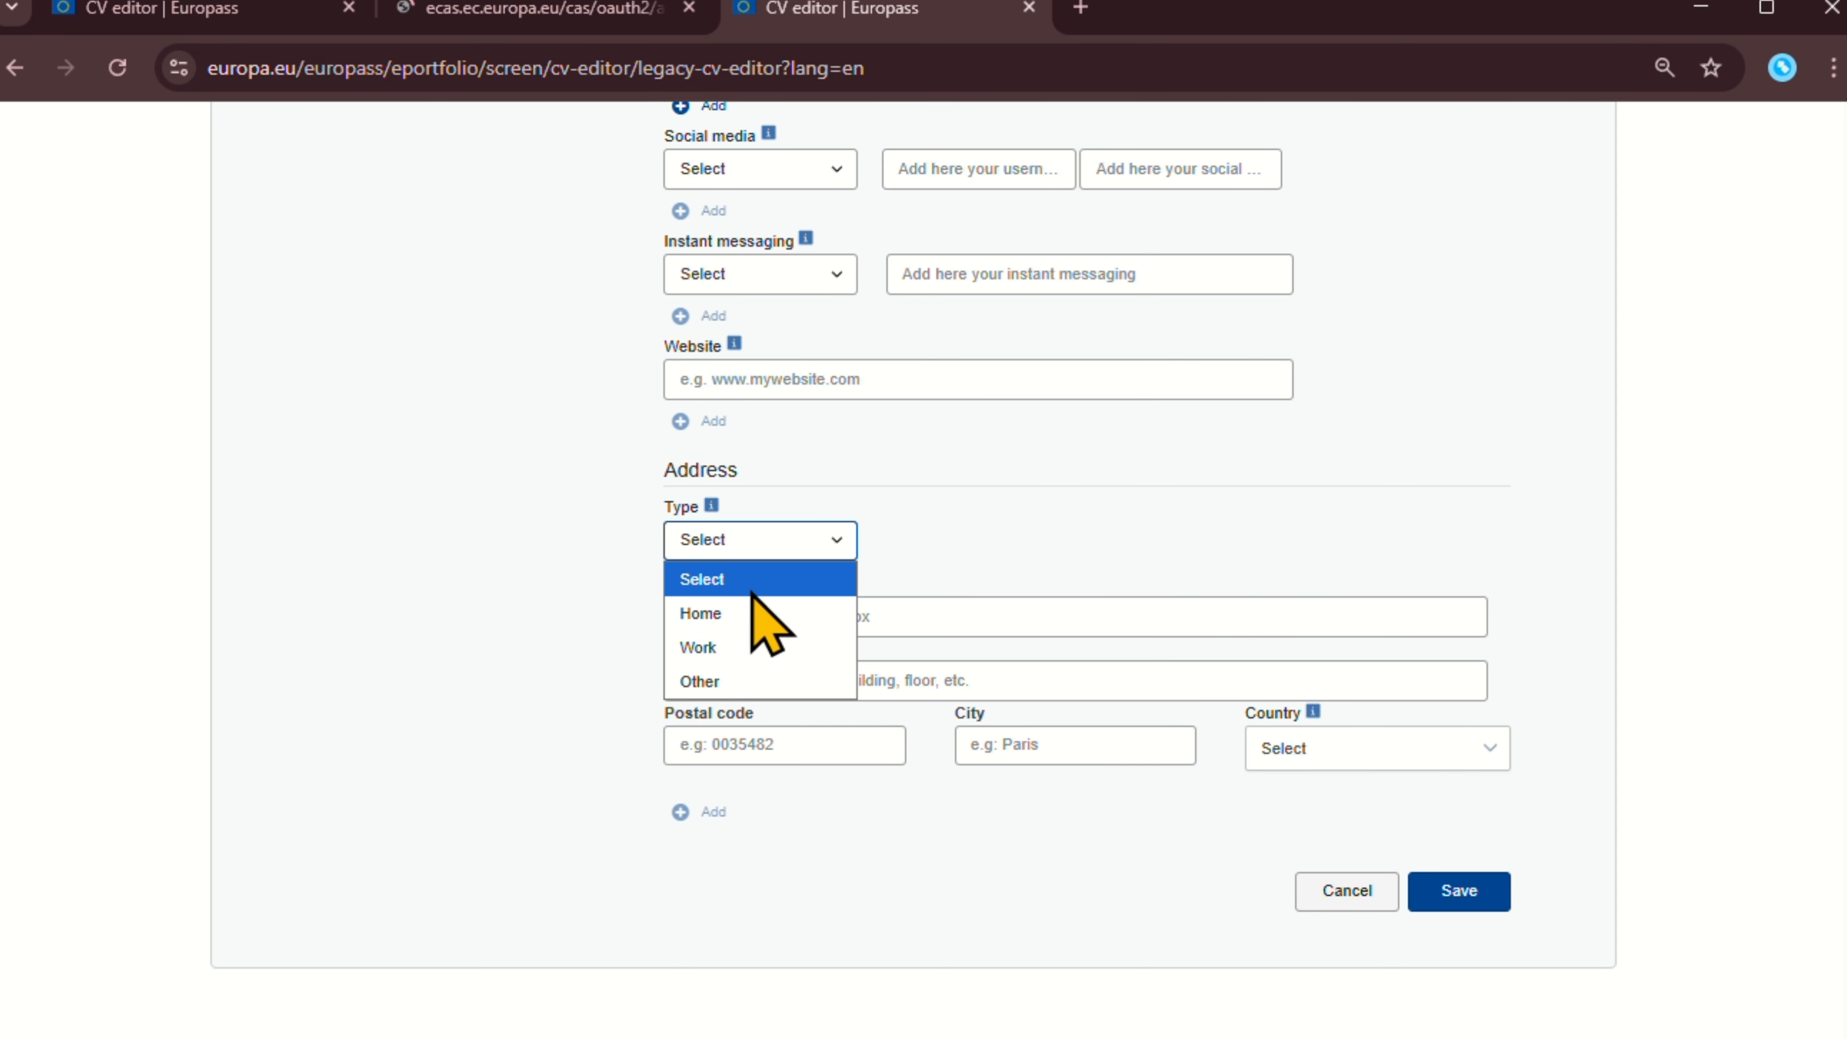
{"action": "left_click", "coordinate": [754, 615]}
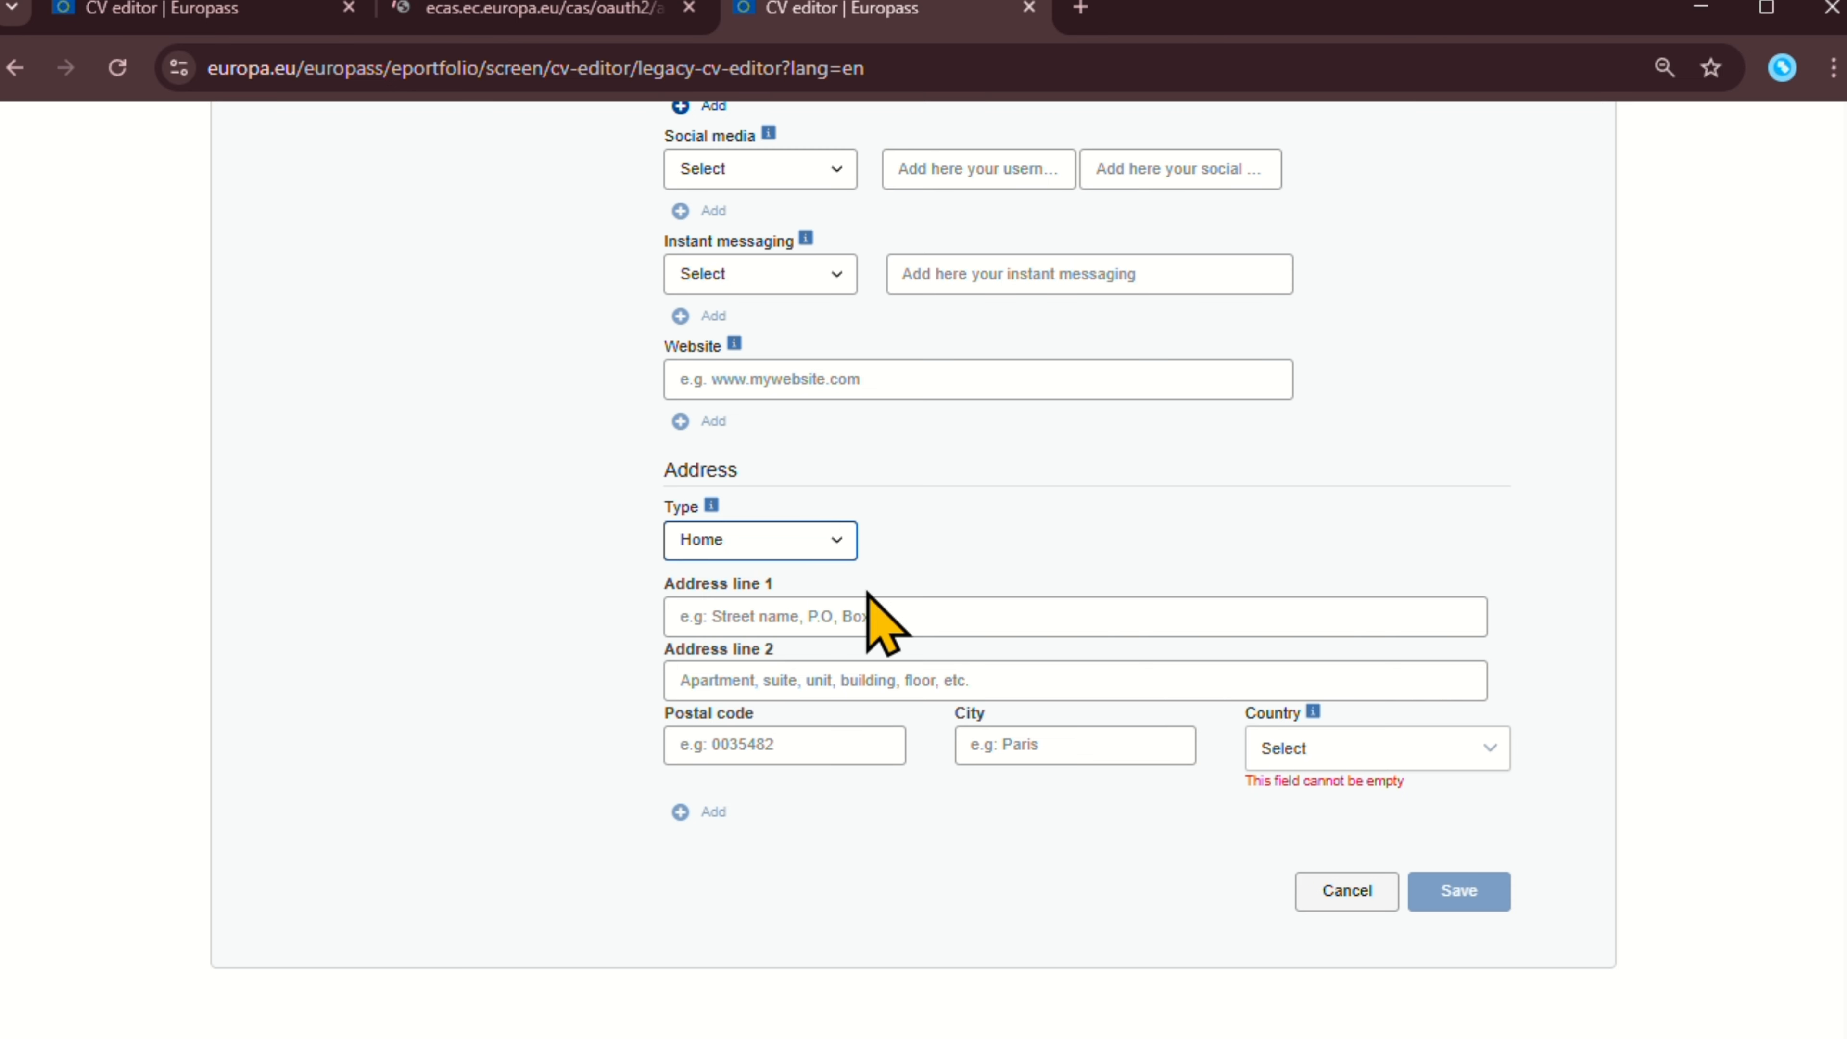
{"action": "left_click", "coordinate": [835, 613]}
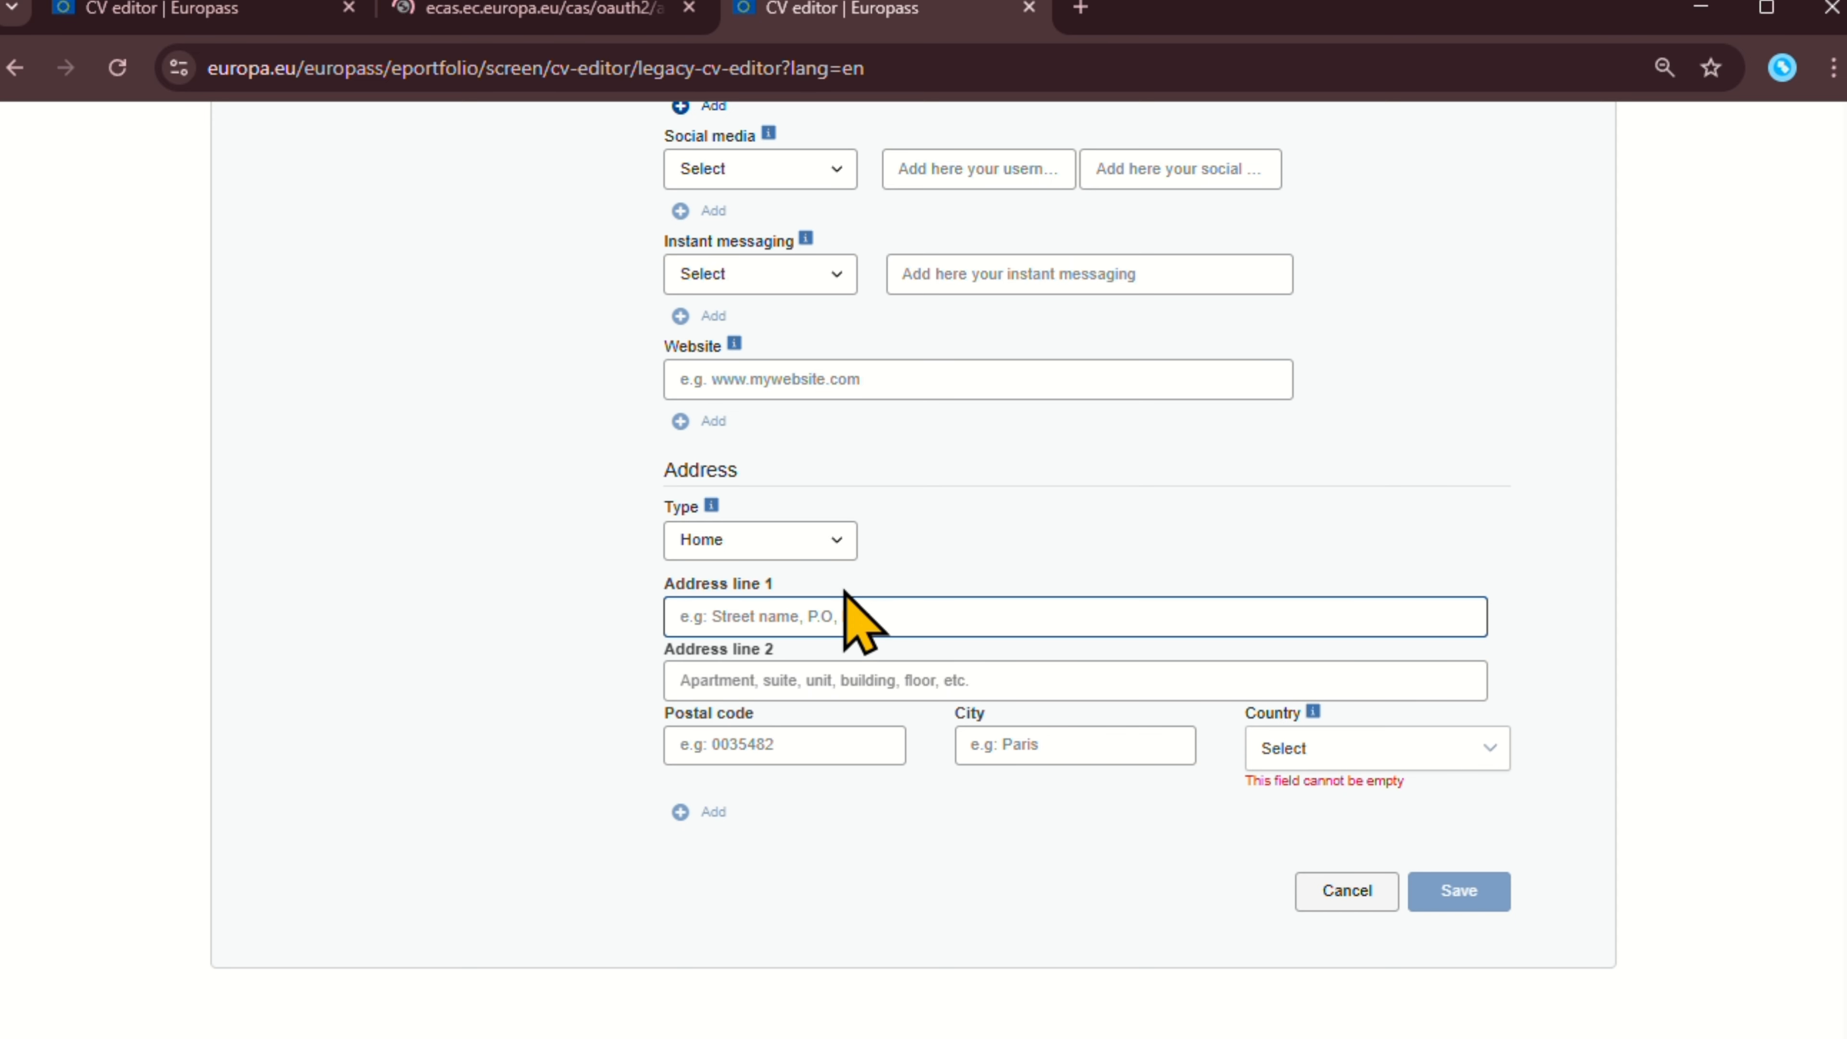
{"action": "type", "text": "D"}
{"action": "key", "text": "BackSpace"}
{"action": "type", "text": "Uttara ,dhaka"}
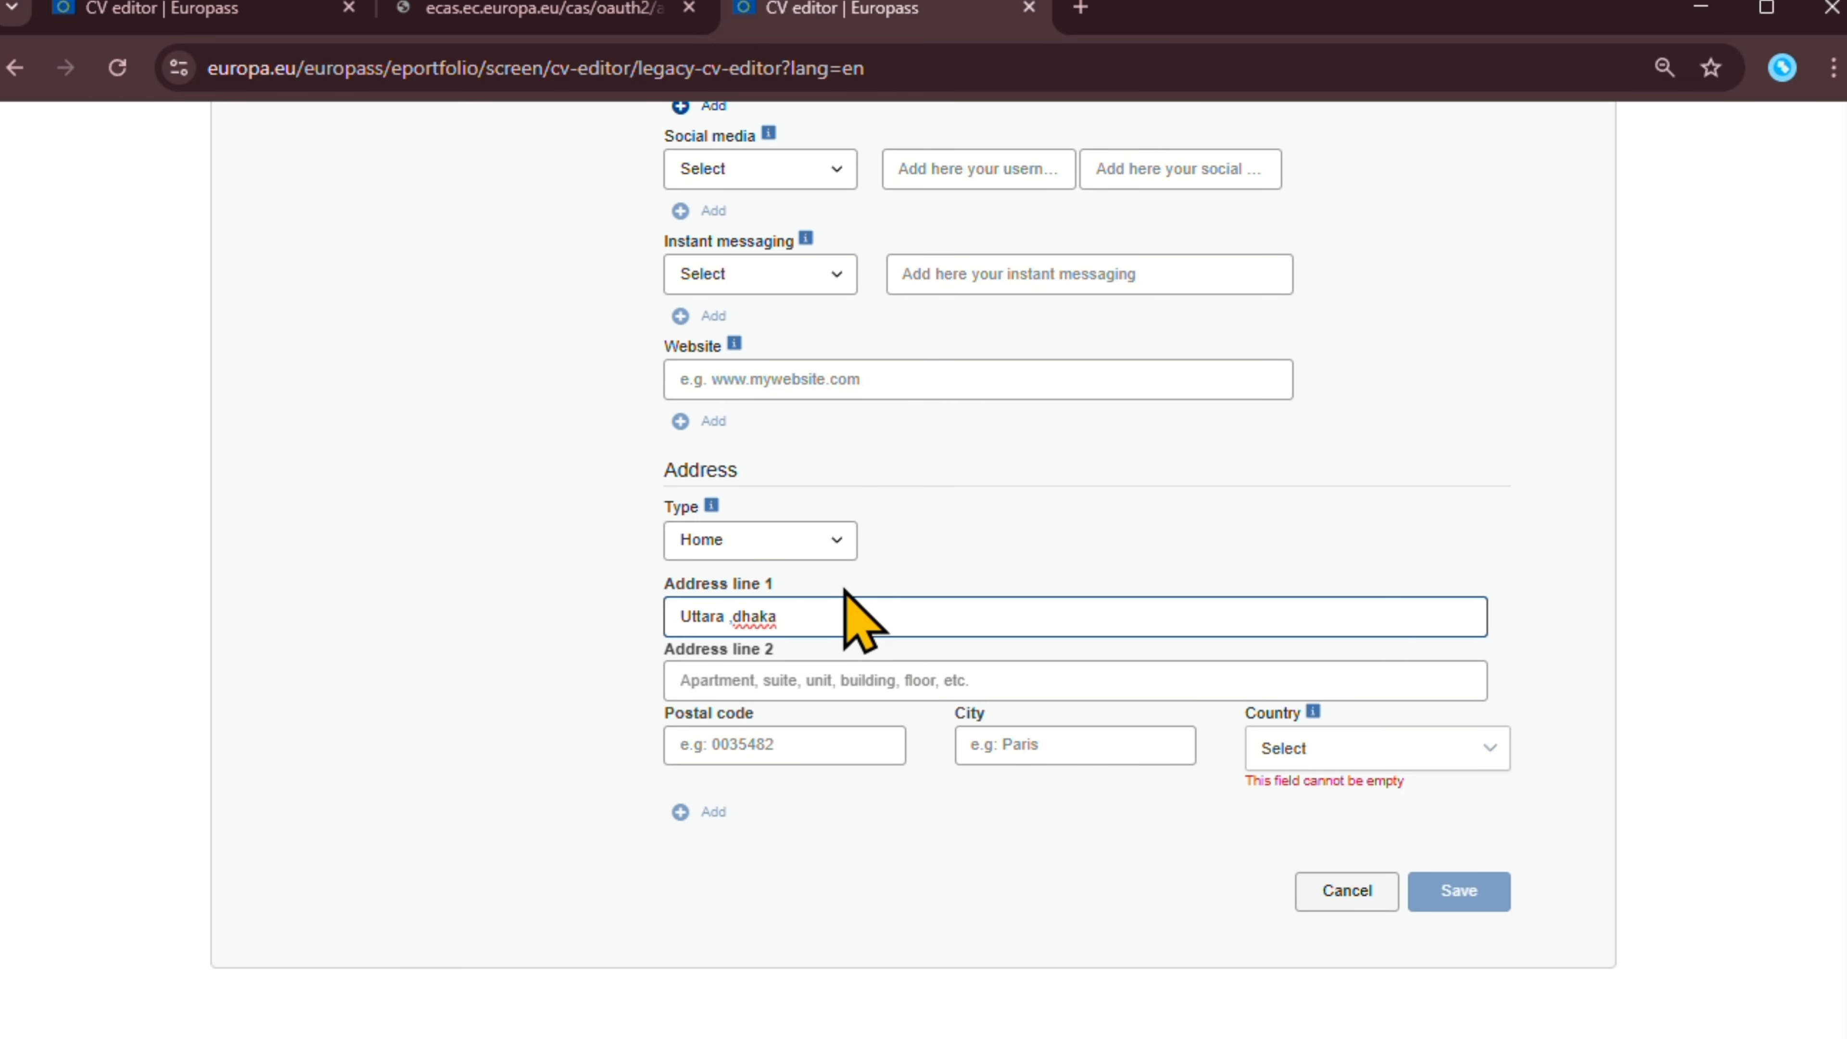
Enter the second address line and the postal code.
{"action": "left_click", "coordinate": [794, 663]}
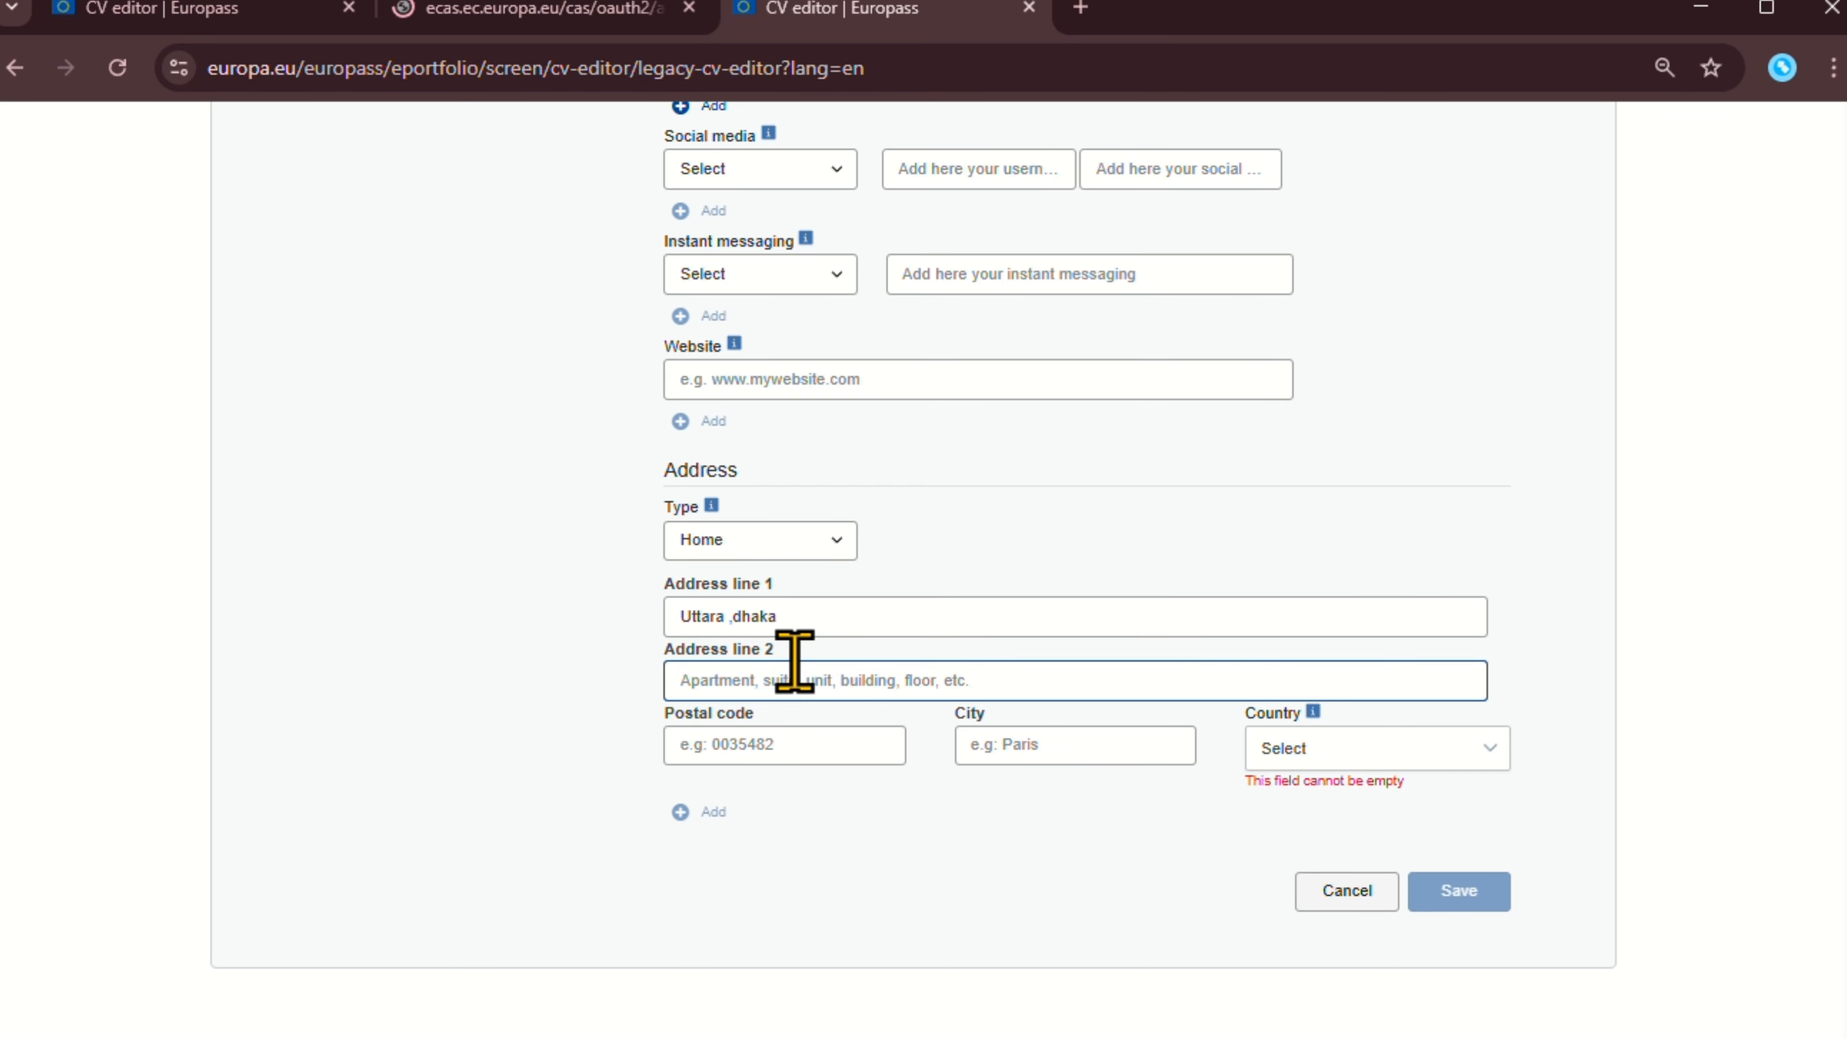
{"action": "type", "text": "uttara ,dhaka 12"}
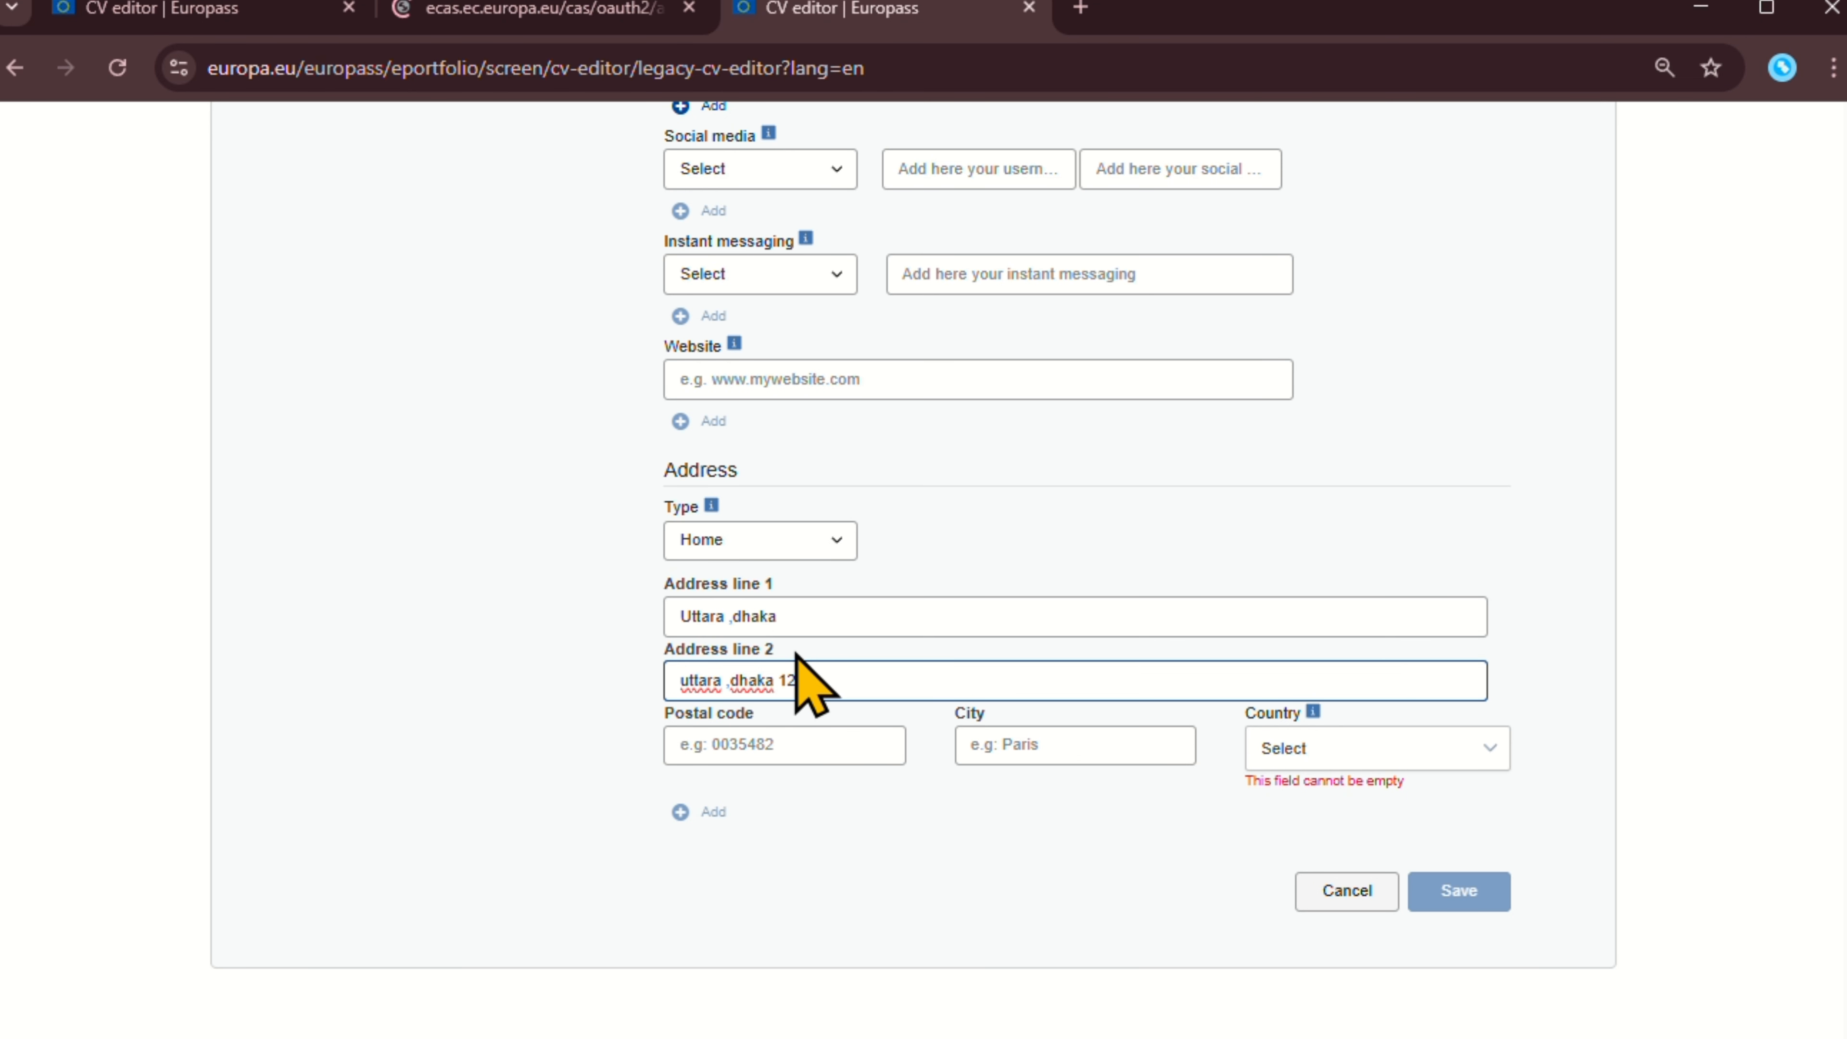
{"action": "type", "text": "30"}
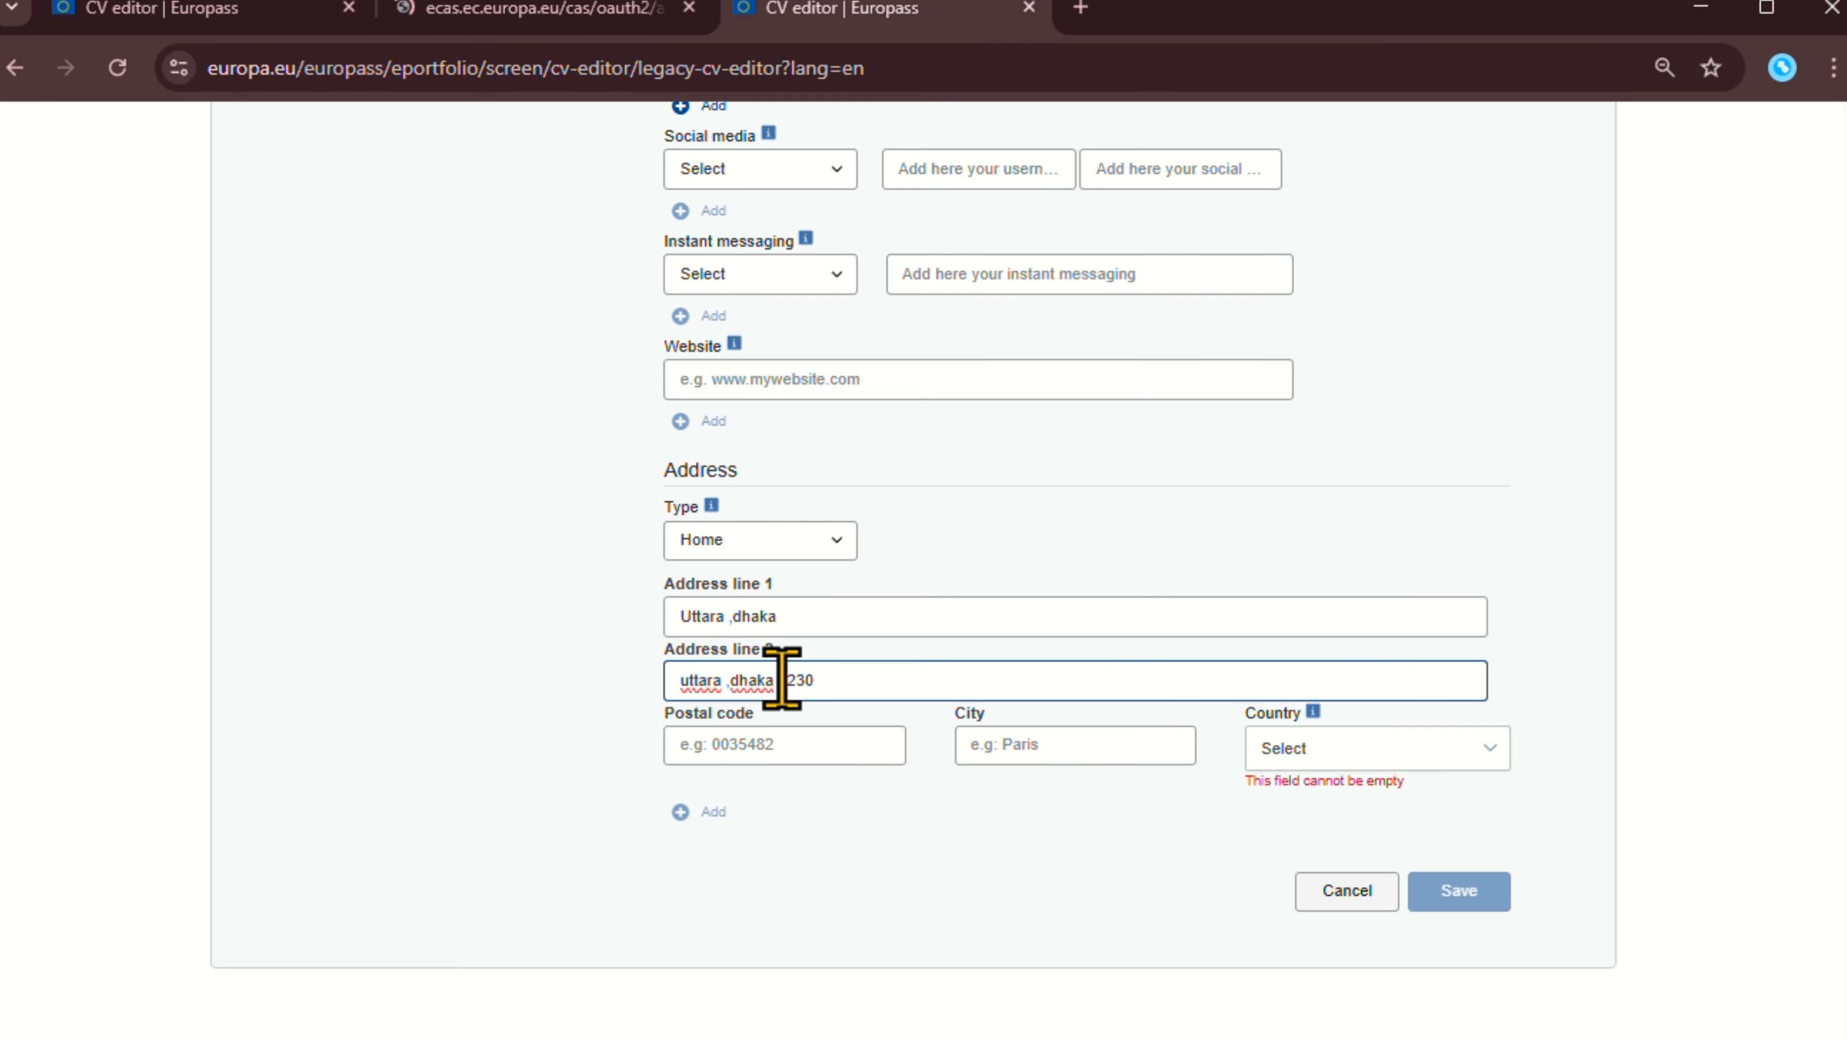
{"action": "left_click_drag", "start_coordinate": [779, 680], "coordinate": [845, 743]}
Set the address country to Bangladesh.
{"action": "left_click", "coordinate": [1044, 743]}
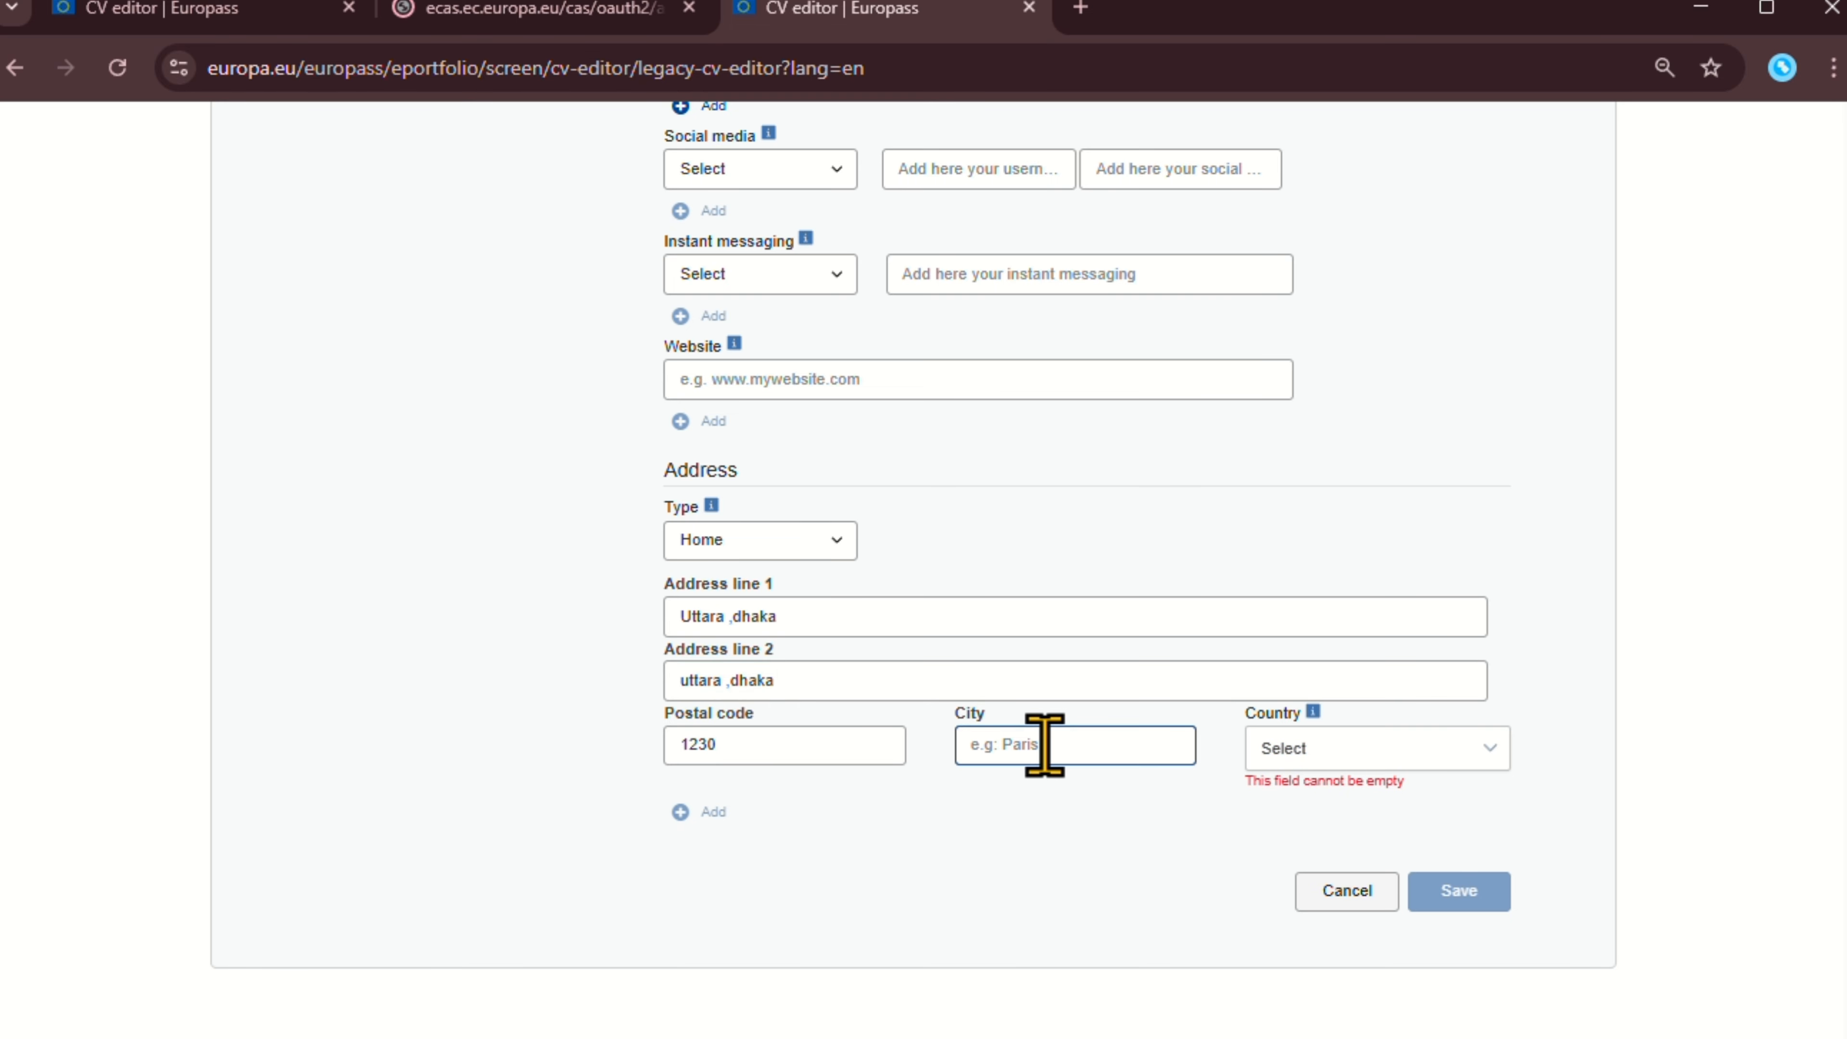
{"action": "left_click", "coordinate": [1302, 761]}
{"action": "scroll", "coordinate": [1345, 895], "scroll_direction": "down", "scroll_amount": 15}
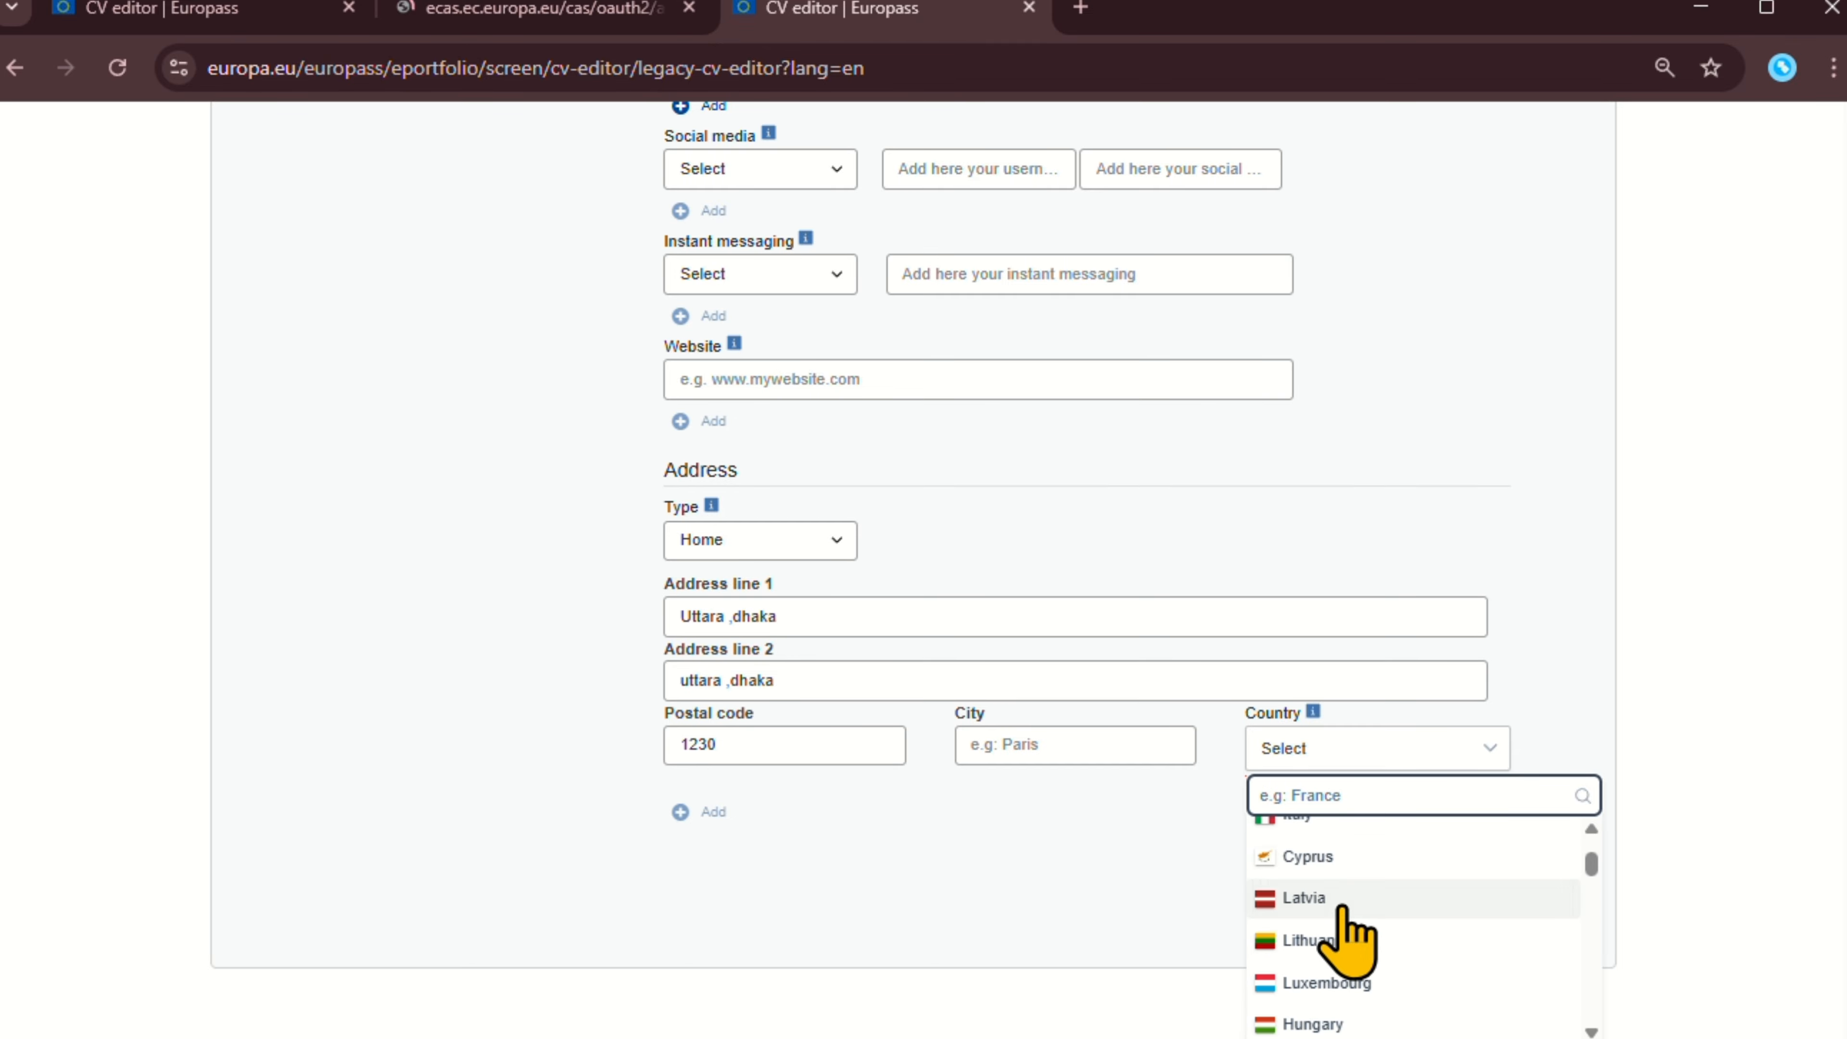
{"action": "scroll", "coordinate": [1356, 909], "scroll_direction": "down", "scroll_amount": 10}
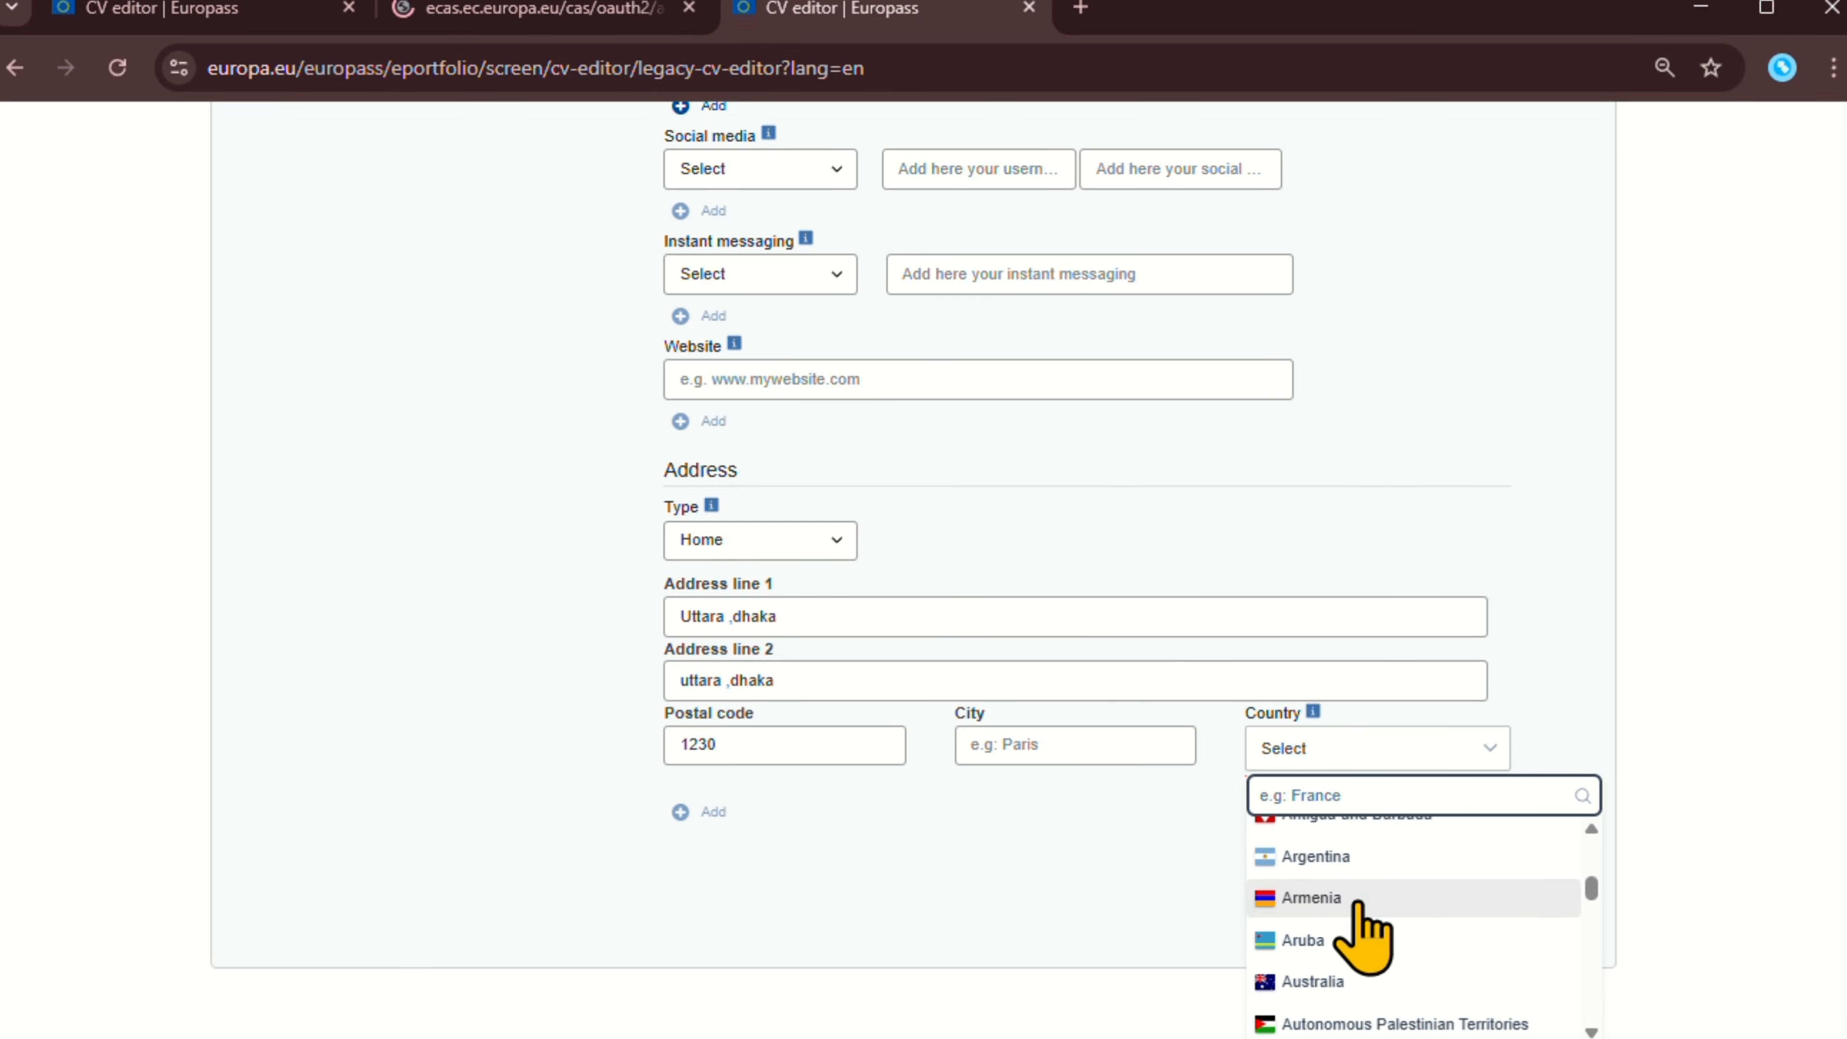
{"action": "left_click", "coordinate": [1361, 899]}
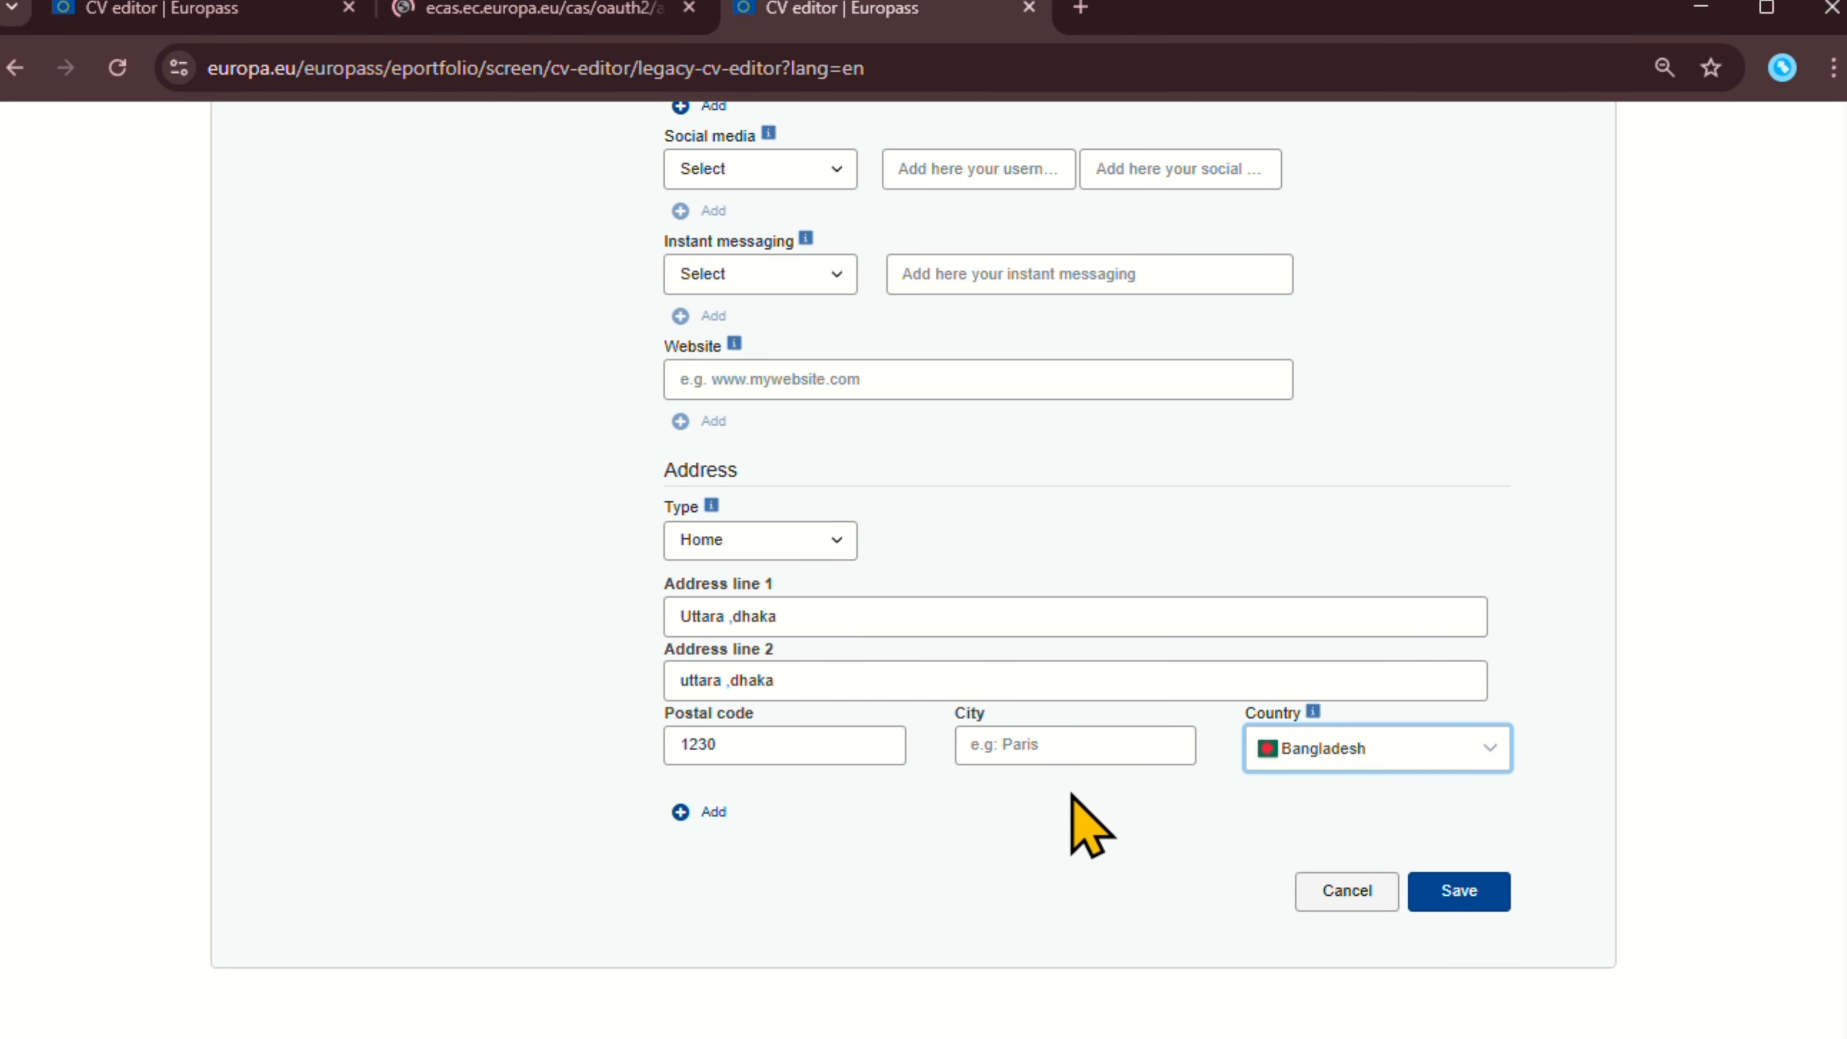
{"action": "scroll", "coordinate": [985, 488], "scroll_direction": "up", "scroll_amount": 20}
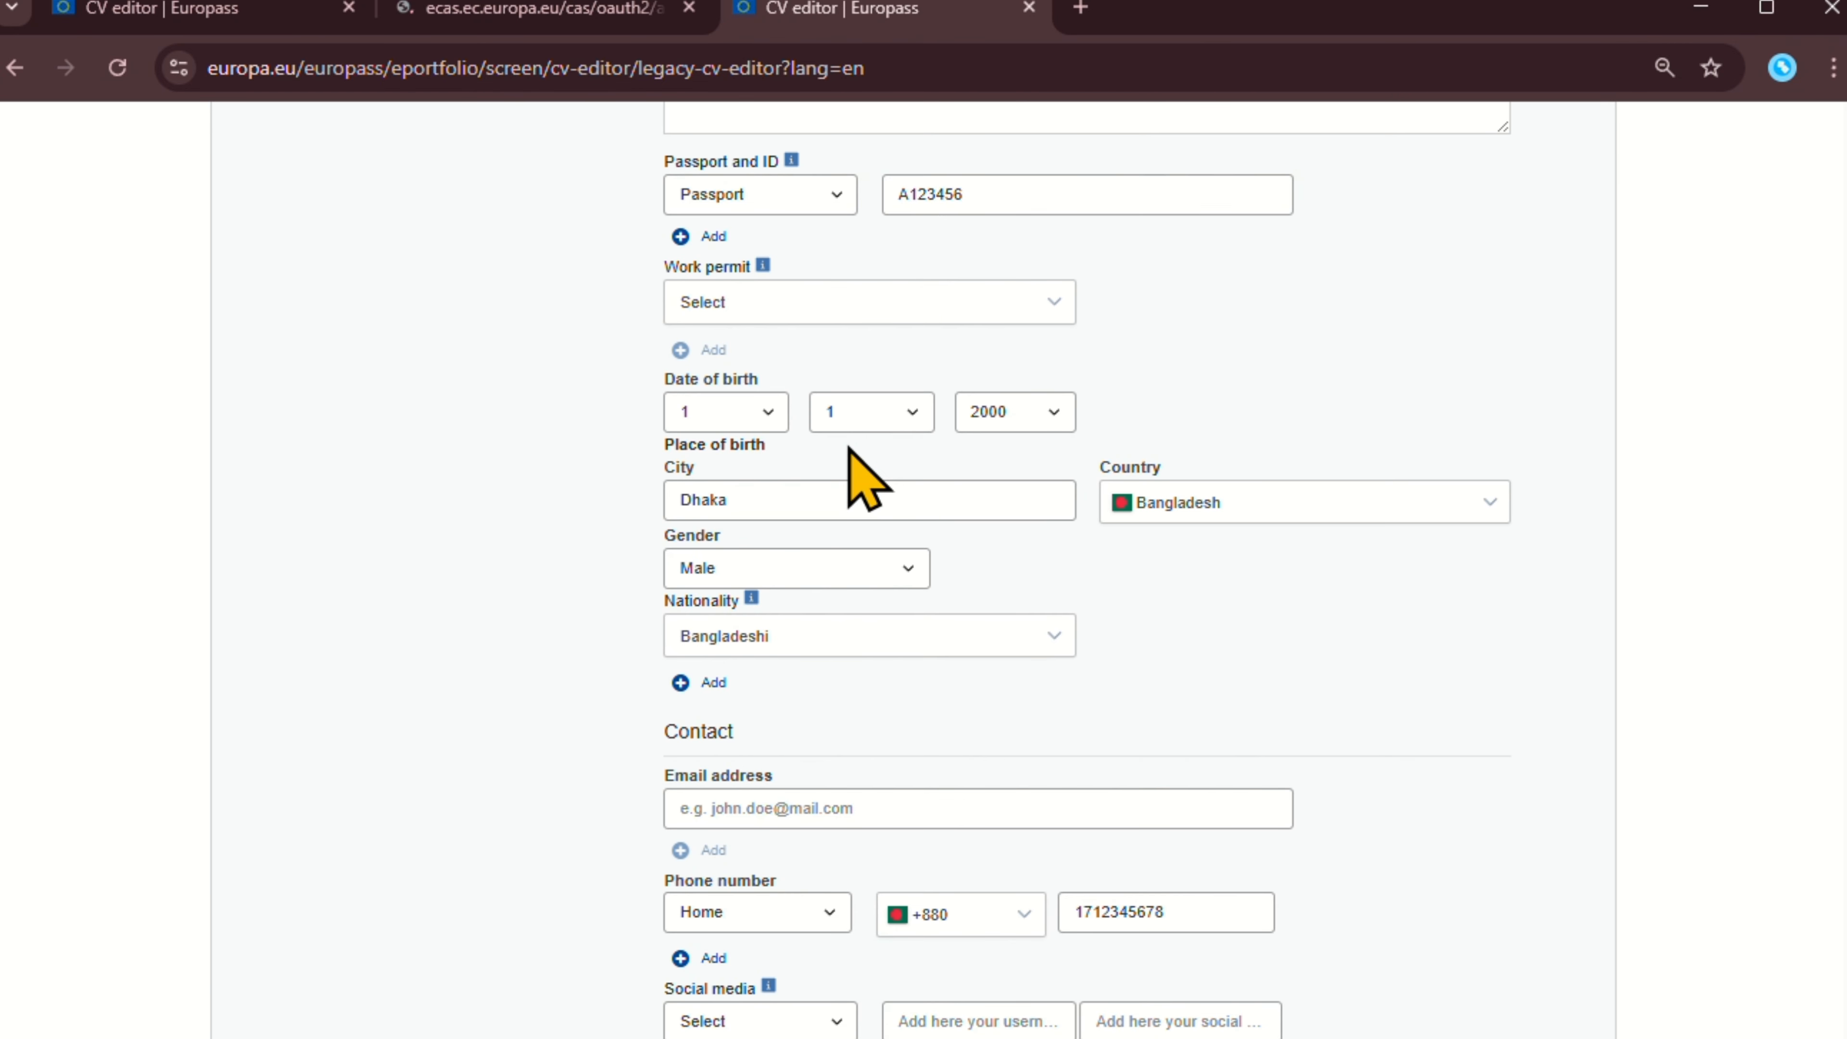
{"action": "scroll", "coordinate": [592, 495], "scroll_direction": "up", "scroll_amount": 2}
{"action": "scroll", "coordinate": [503, 610], "scroll_direction": "down", "scroll_amount": 2}
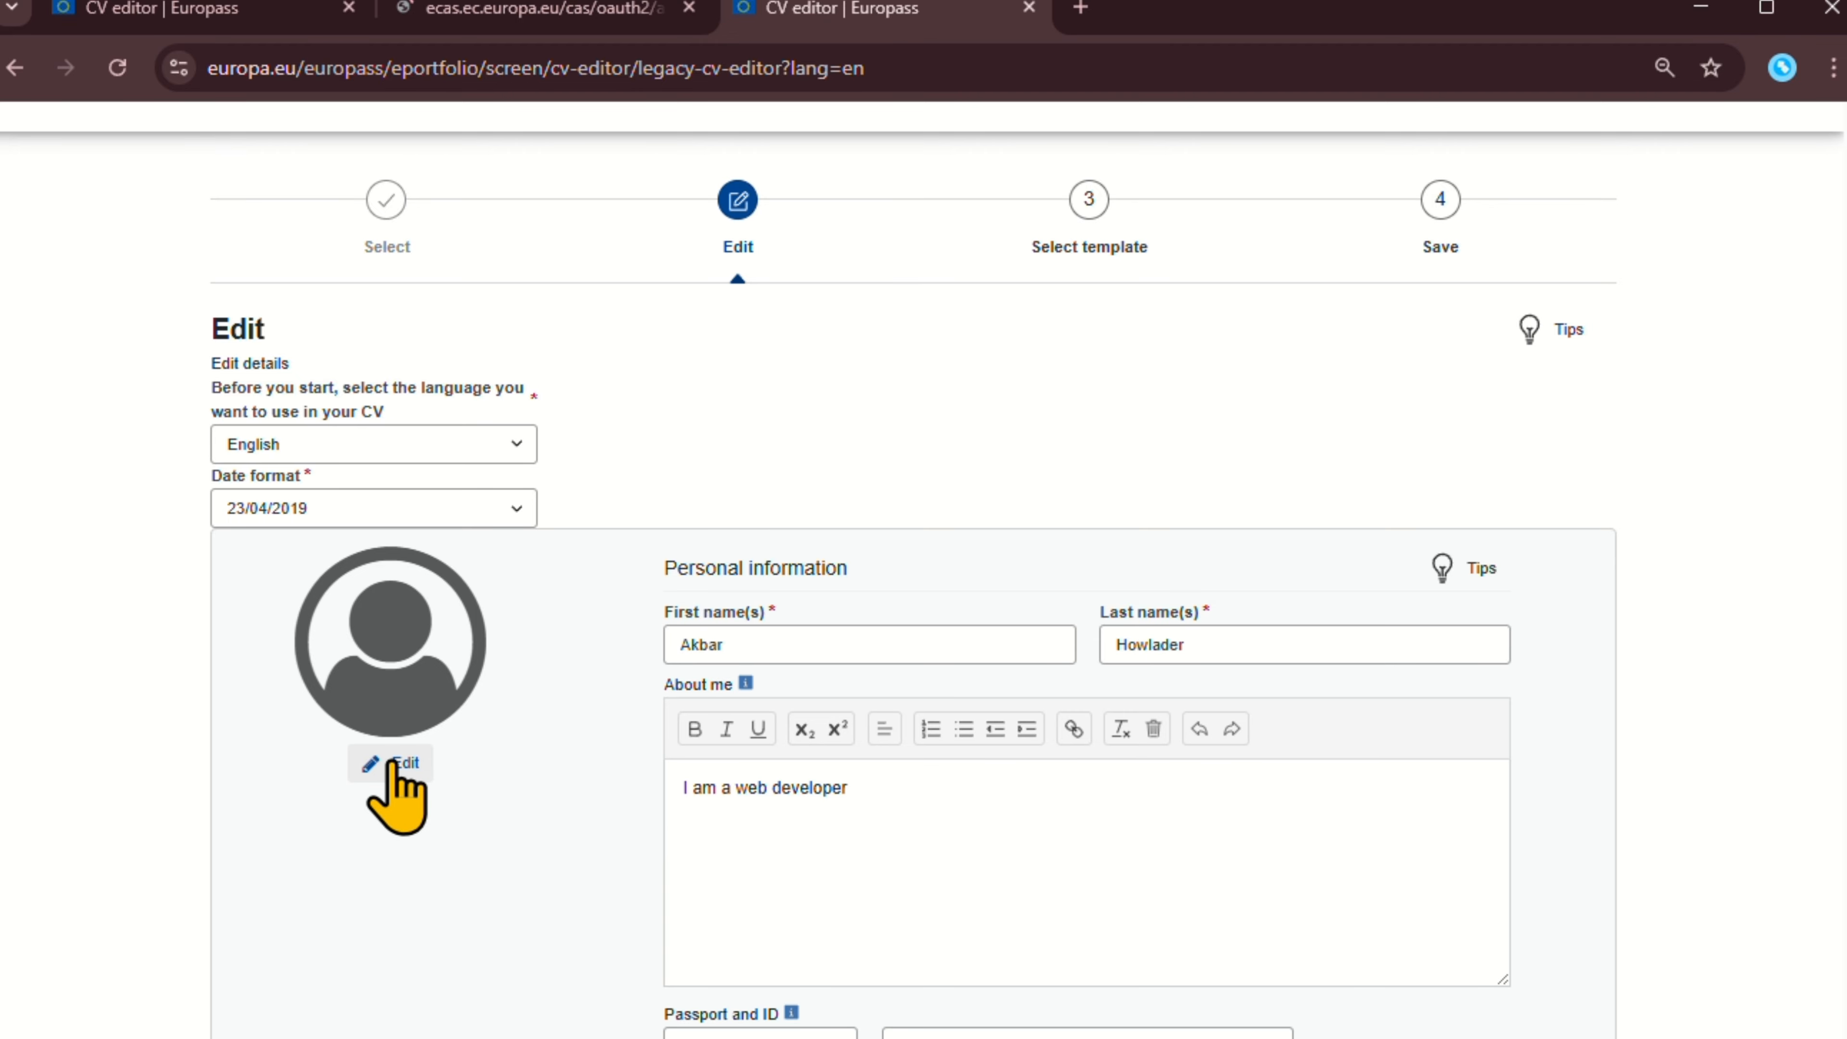
Upload the portrait photo as profile picture with the circular crop centred on the face.
{"action": "left_click", "coordinate": [399, 762]}
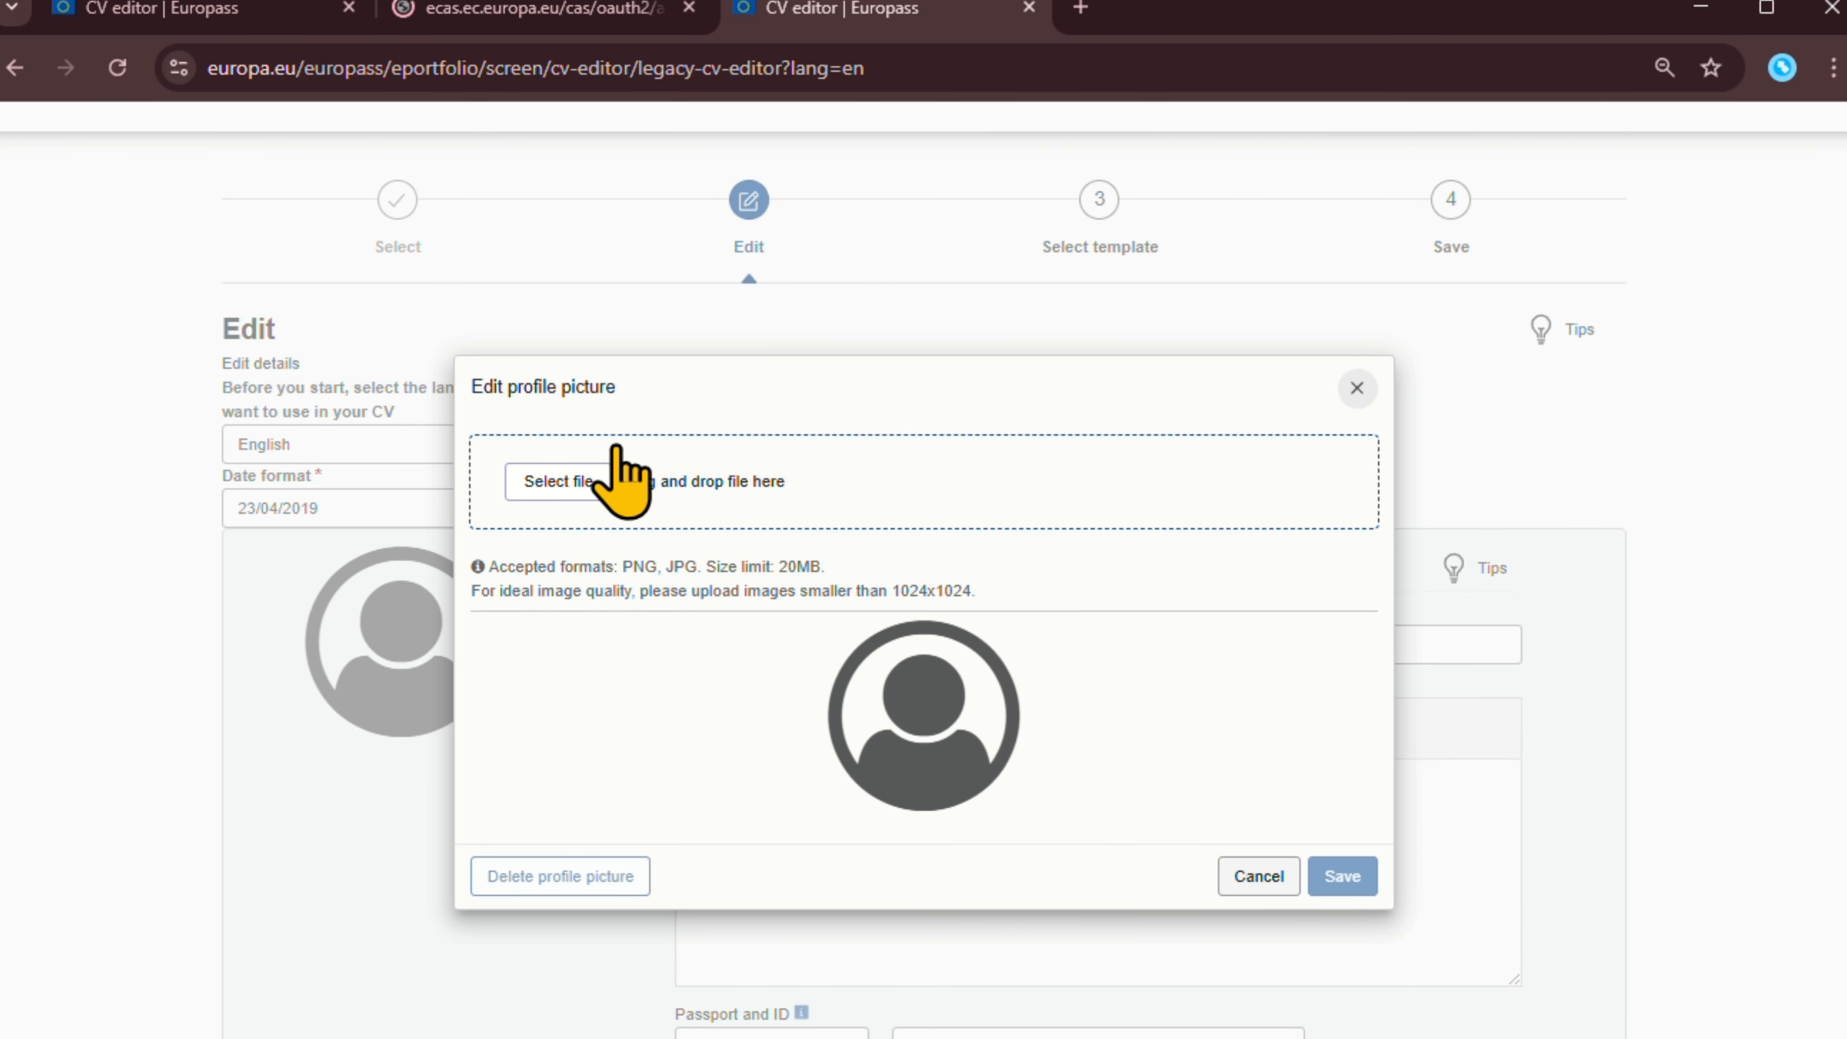
{"action": "left_click", "coordinate": [571, 480]}
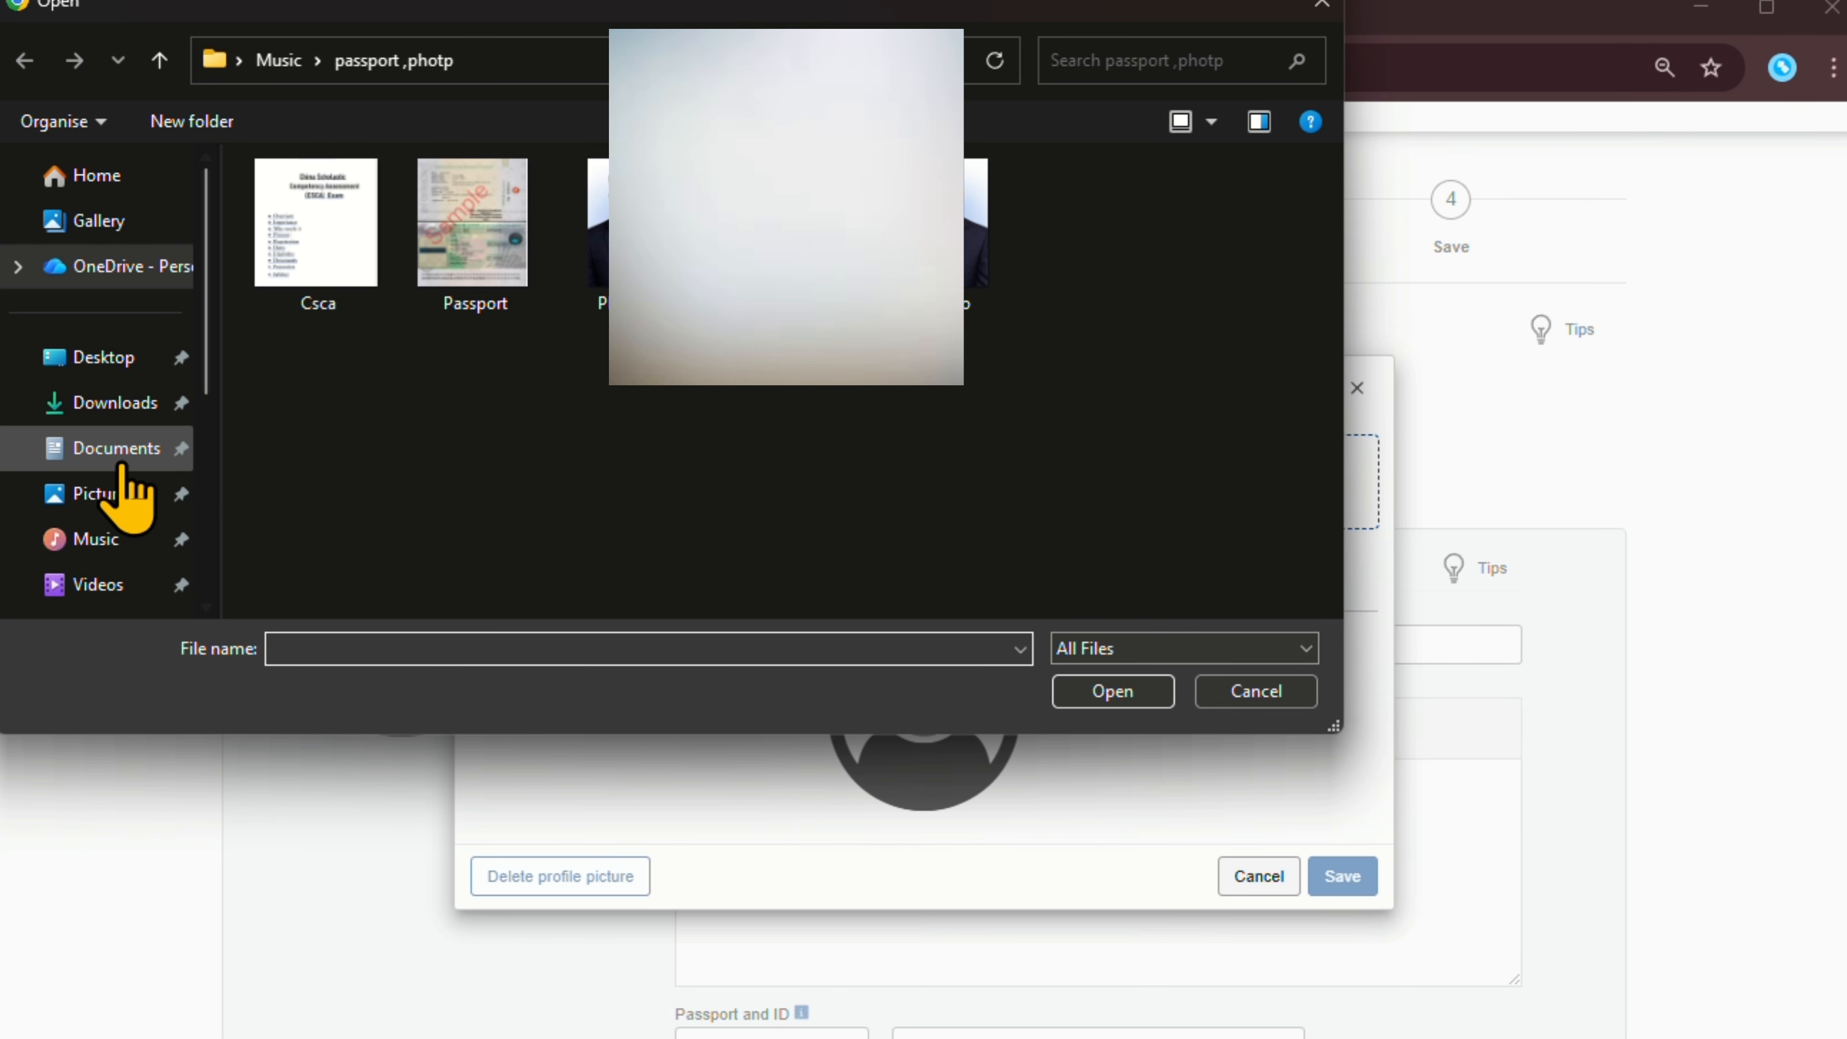
{"action": "scroll", "coordinate": [109, 495], "scroll_direction": "down", "scroll_amount": 3}
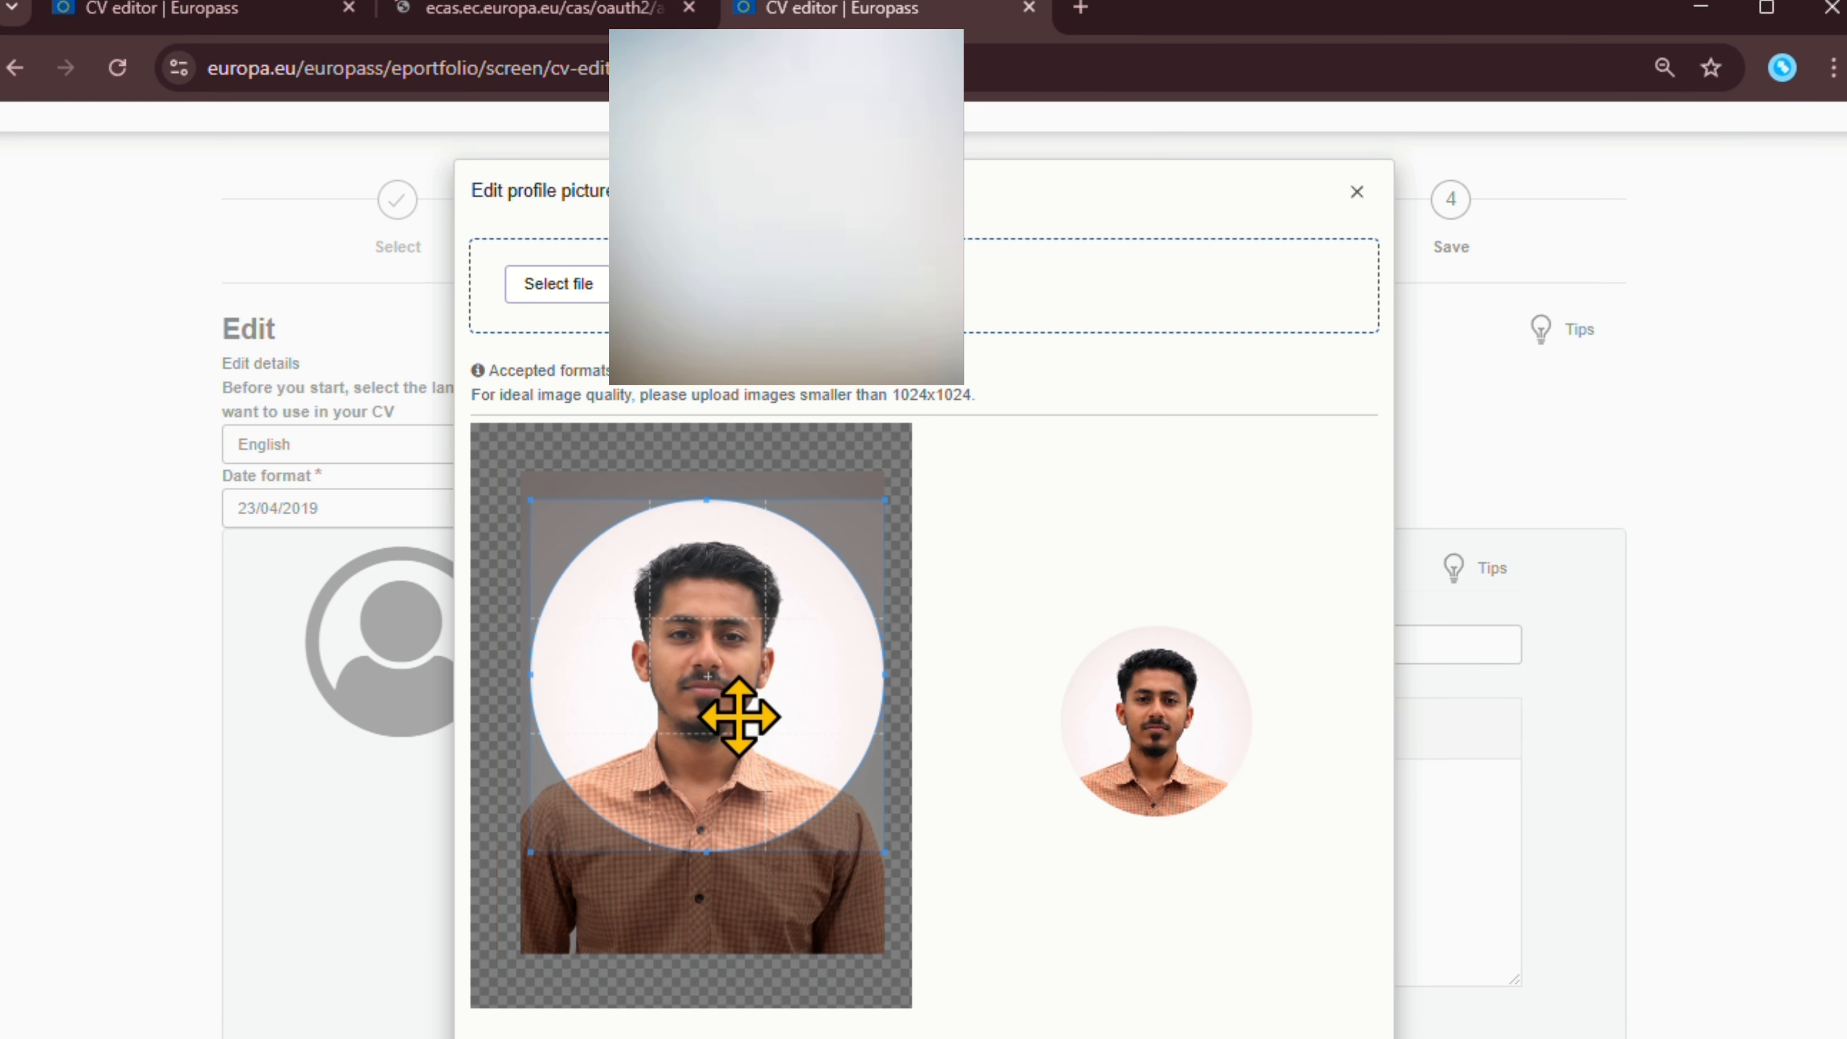
{"action": "left_click_drag", "start_coordinate": [745, 722], "coordinate": [747, 737]}
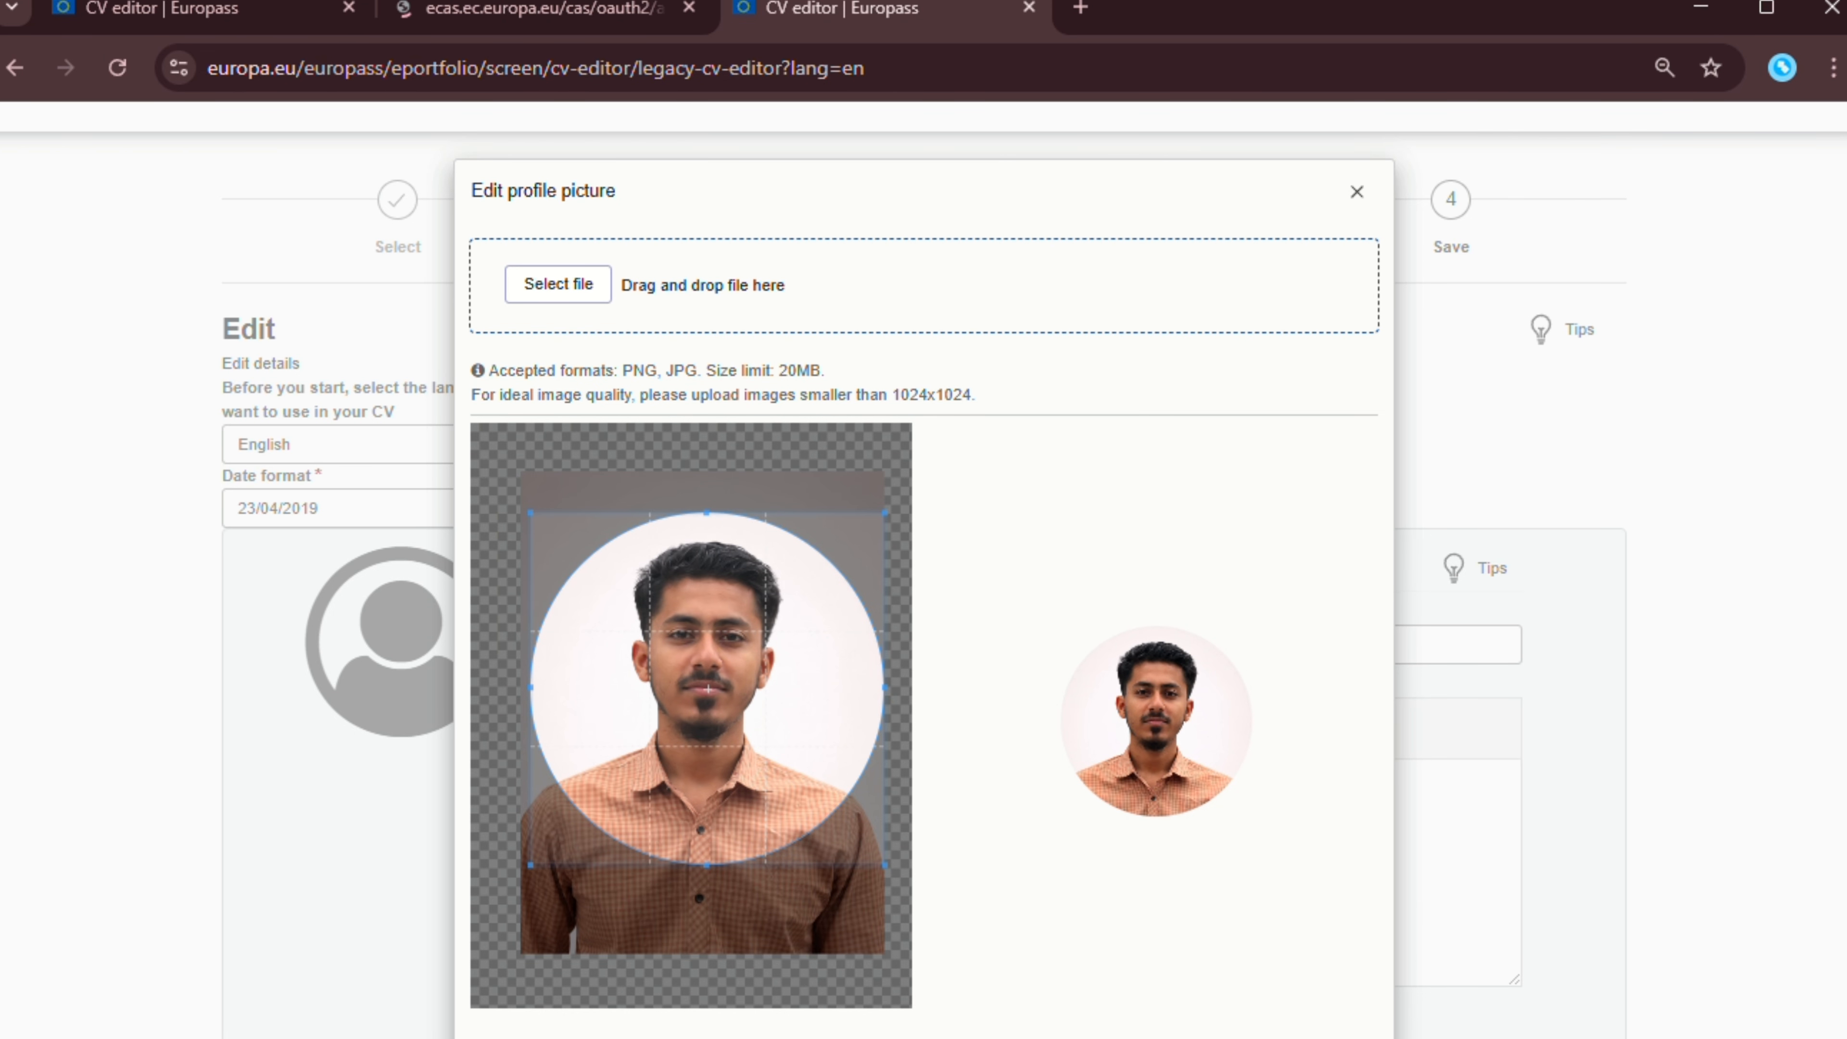
{"action": "scroll", "coordinate": [1023, 709], "scroll_direction": "down", "scroll_amount": 10}
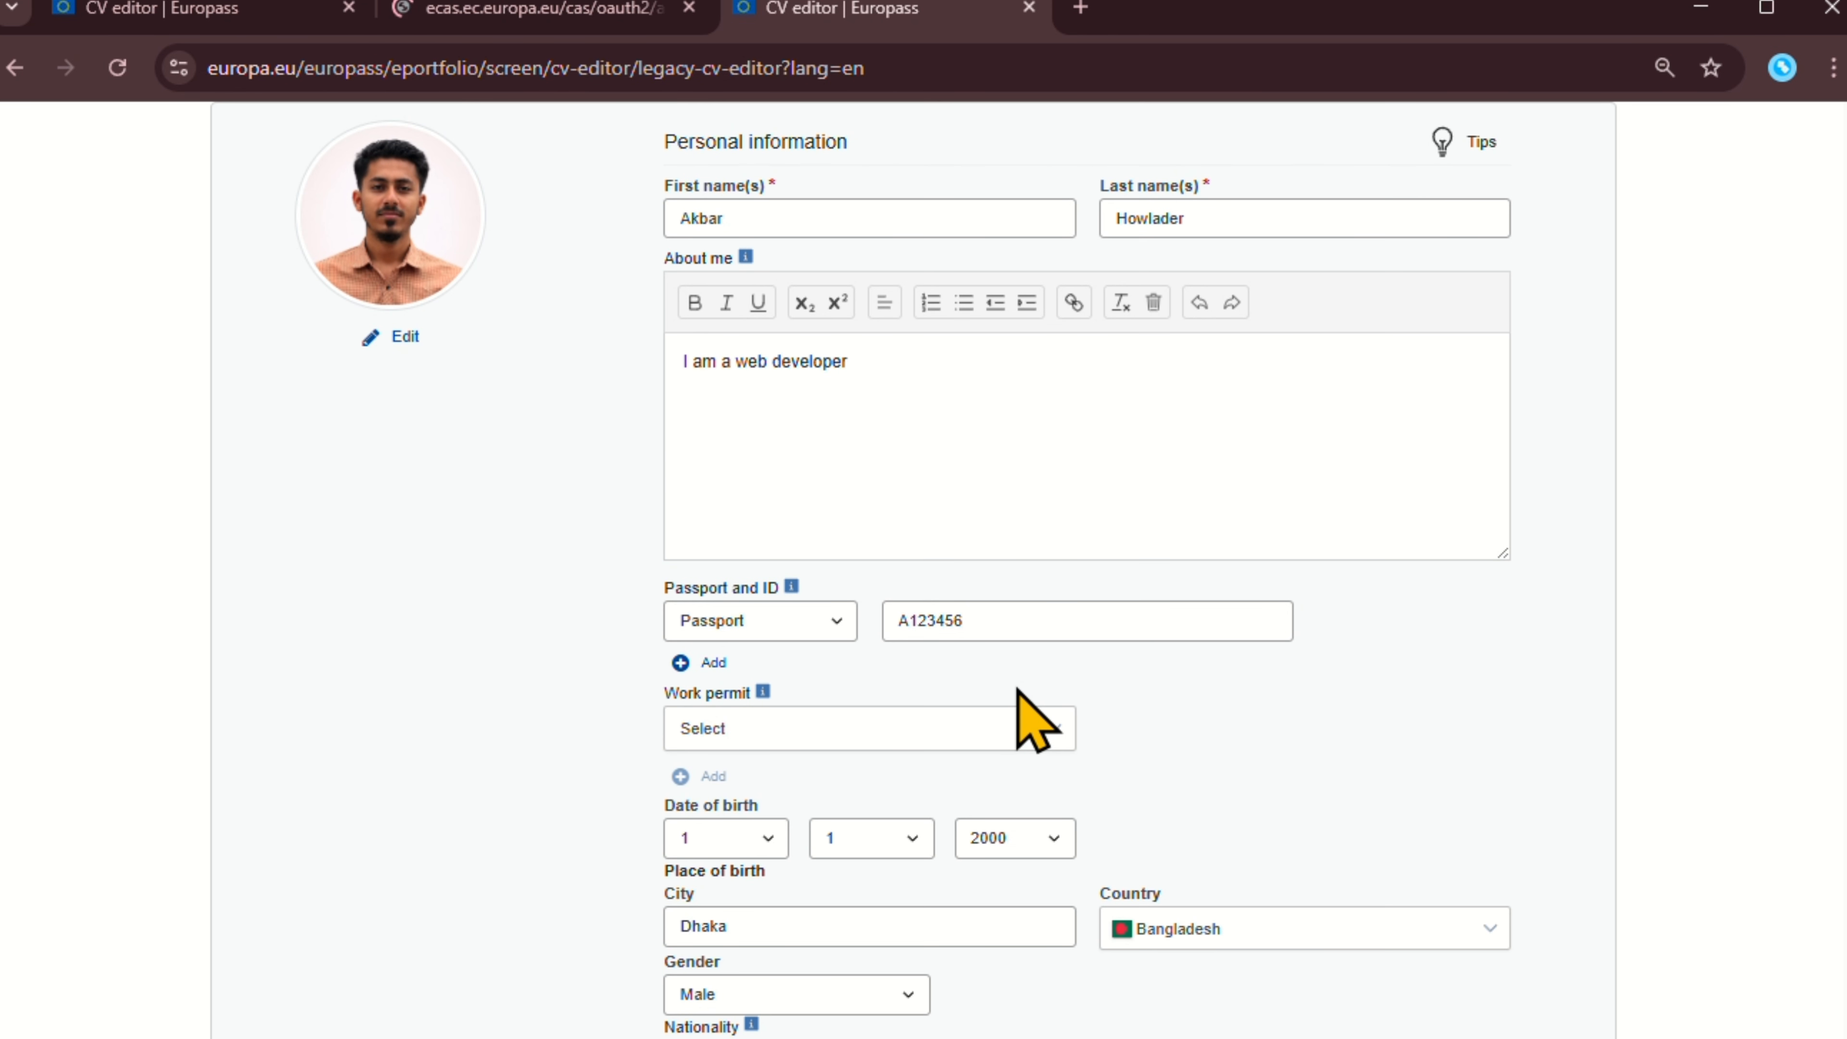
{"action": "scroll", "coordinate": [1033, 720], "scroll_direction": "down", "scroll_amount": 14}
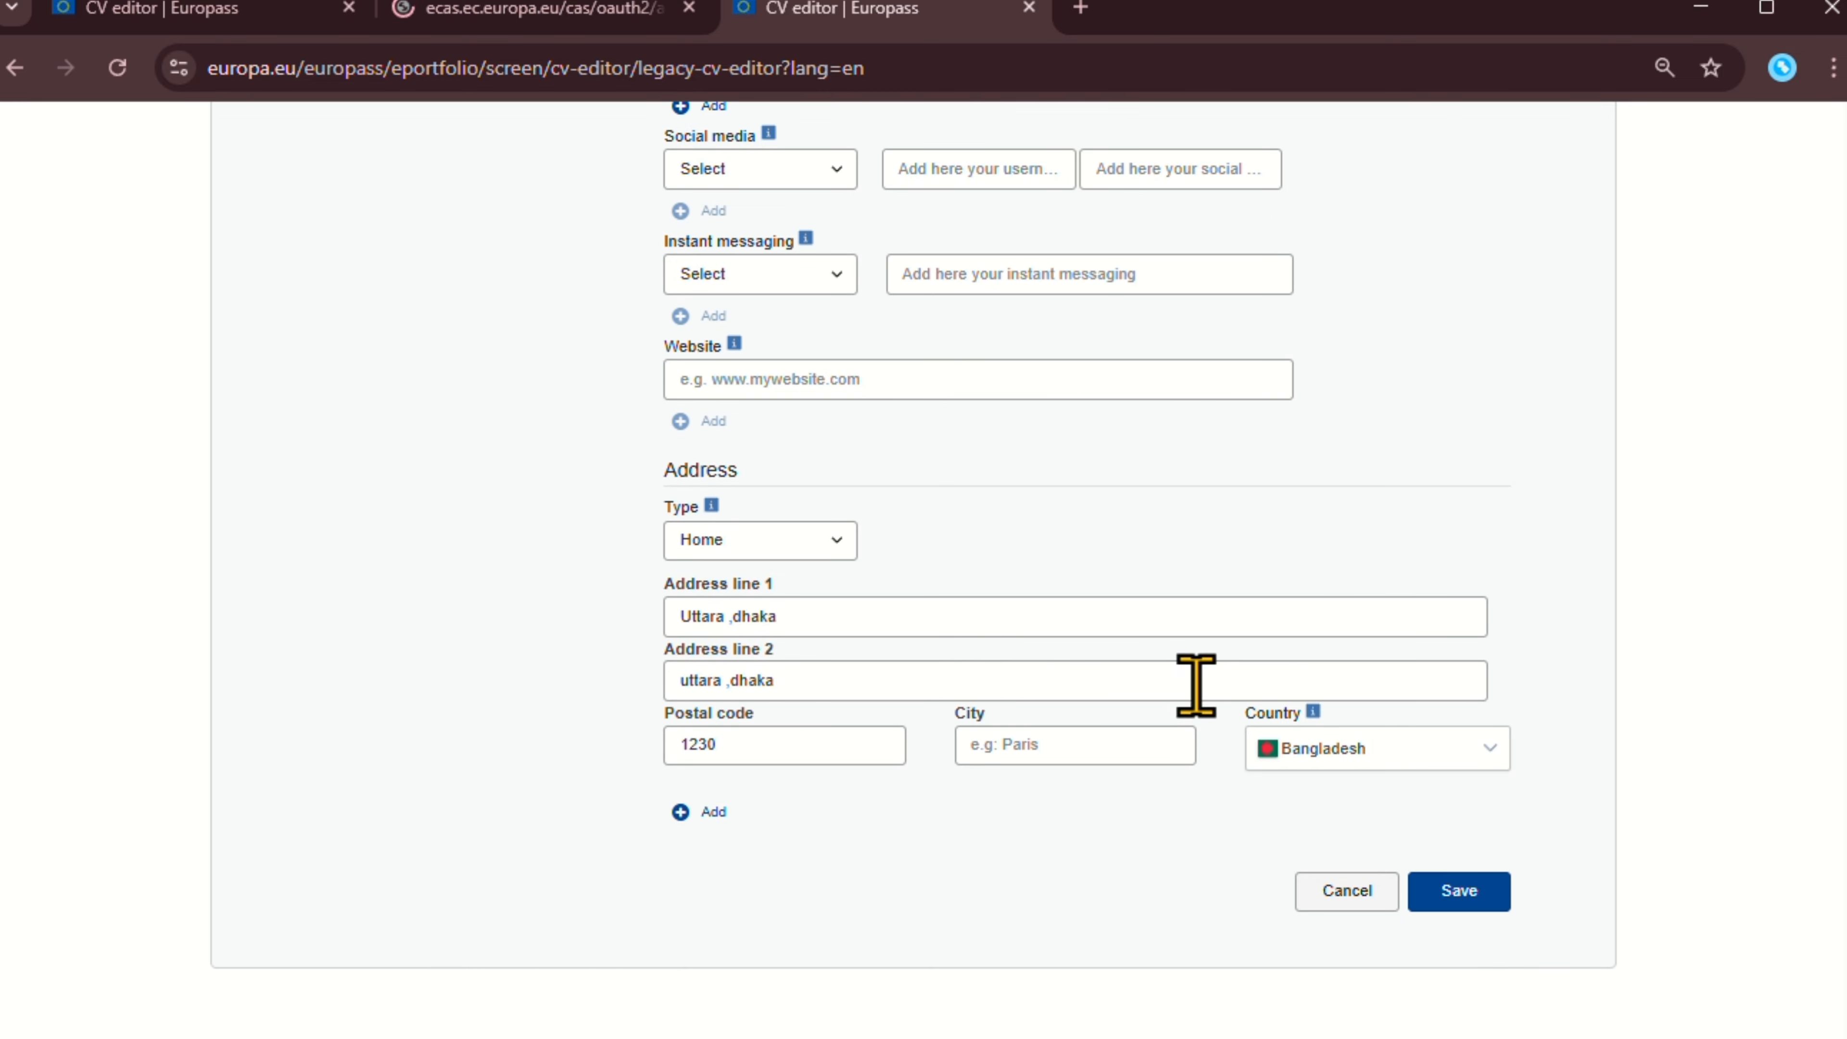
Save the personal information form and review the resulting summary with photo, contact and address.
{"action": "left_click", "coordinate": [1470, 897]}
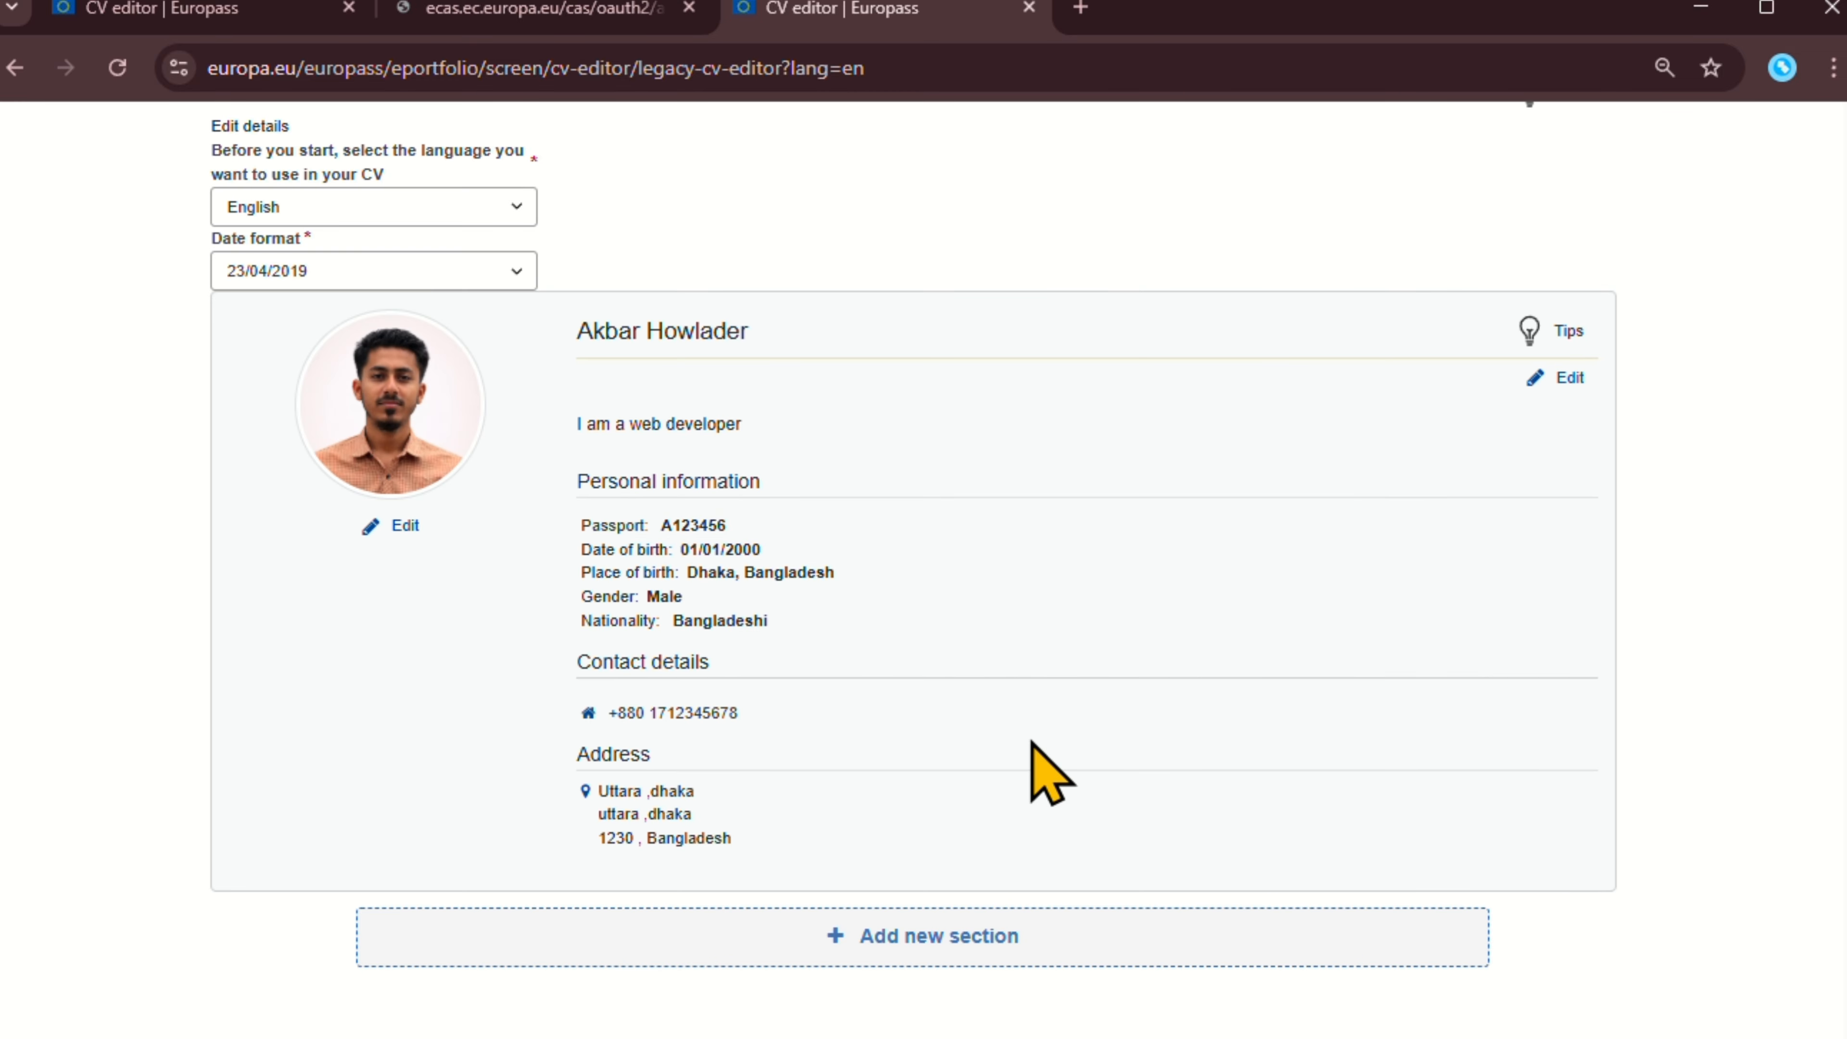
{"action": "scroll", "coordinate": [909, 742], "scroll_direction": "up", "scroll_amount": 5}
{"action": "scroll", "coordinate": [1011, 836], "scroll_direction": "down", "scroll_amount": 2}
{"action": "scroll", "coordinate": [963, 603], "scroll_direction": "down", "scroll_amount": 2}
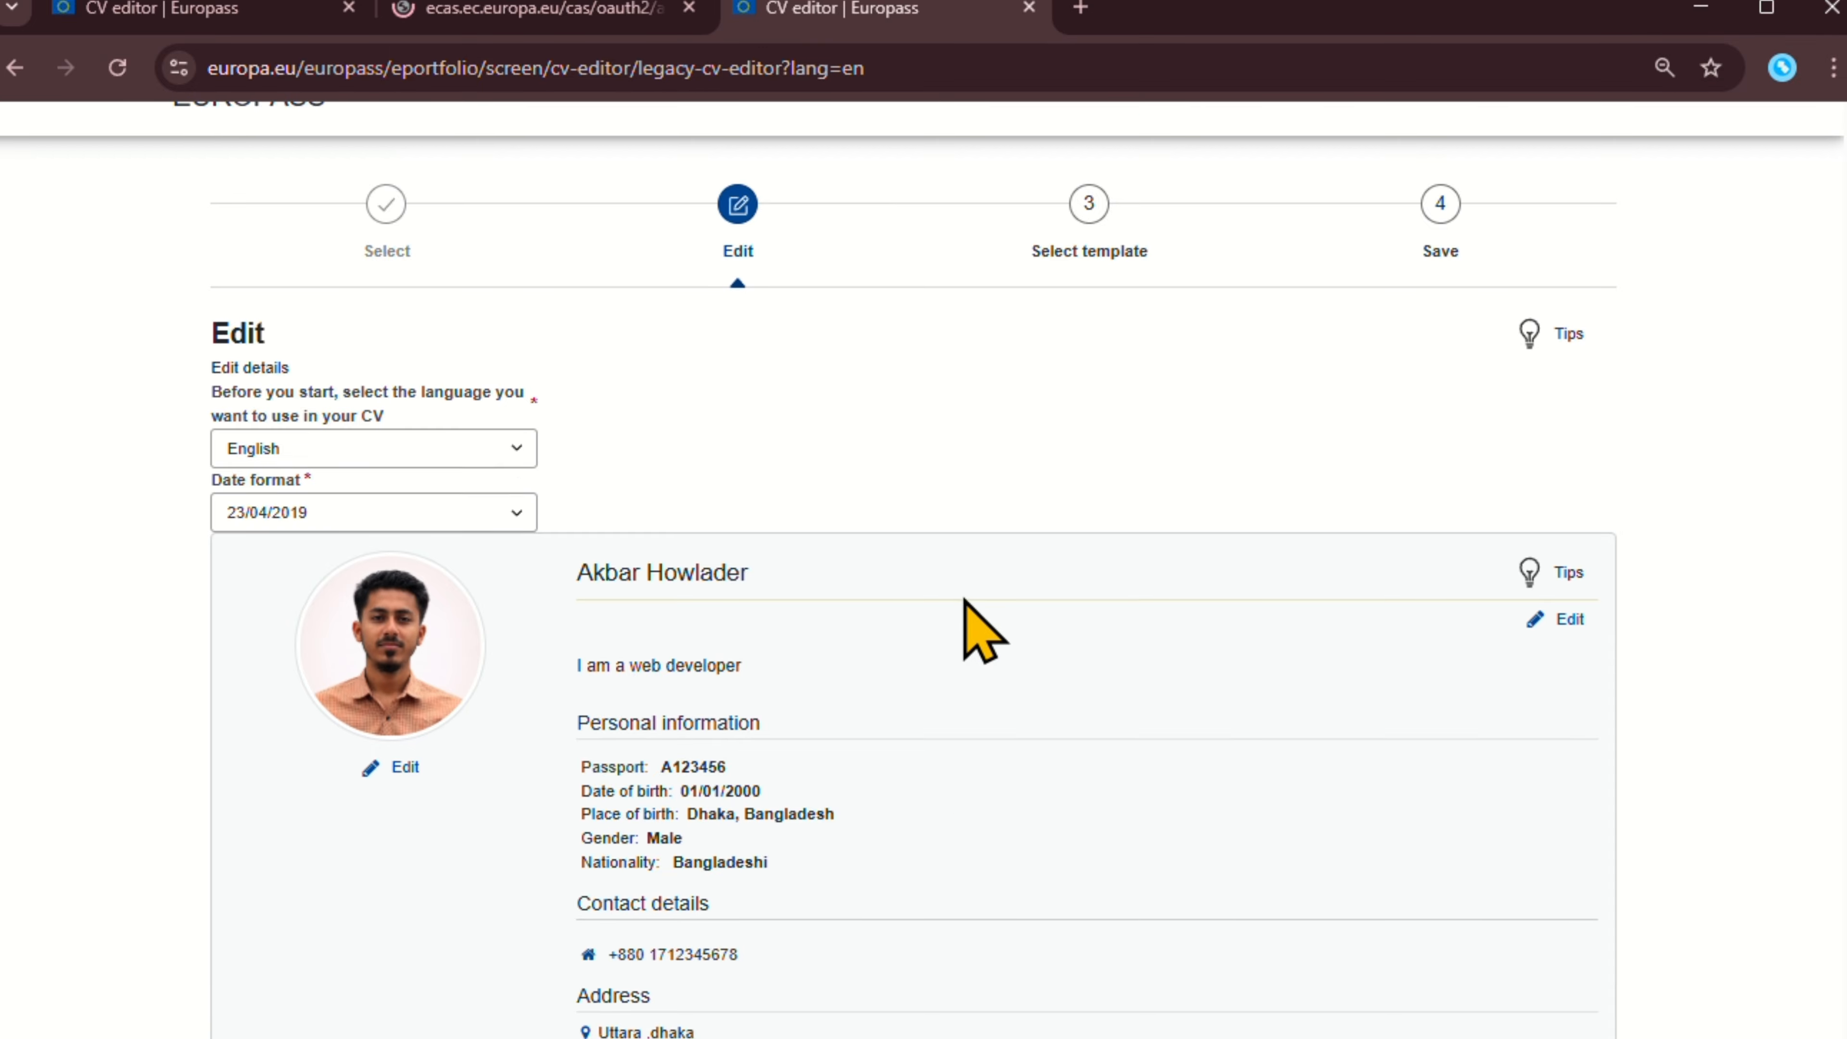
{"action": "scroll", "coordinate": [983, 630], "scroll_direction": "down", "scroll_amount": 2}
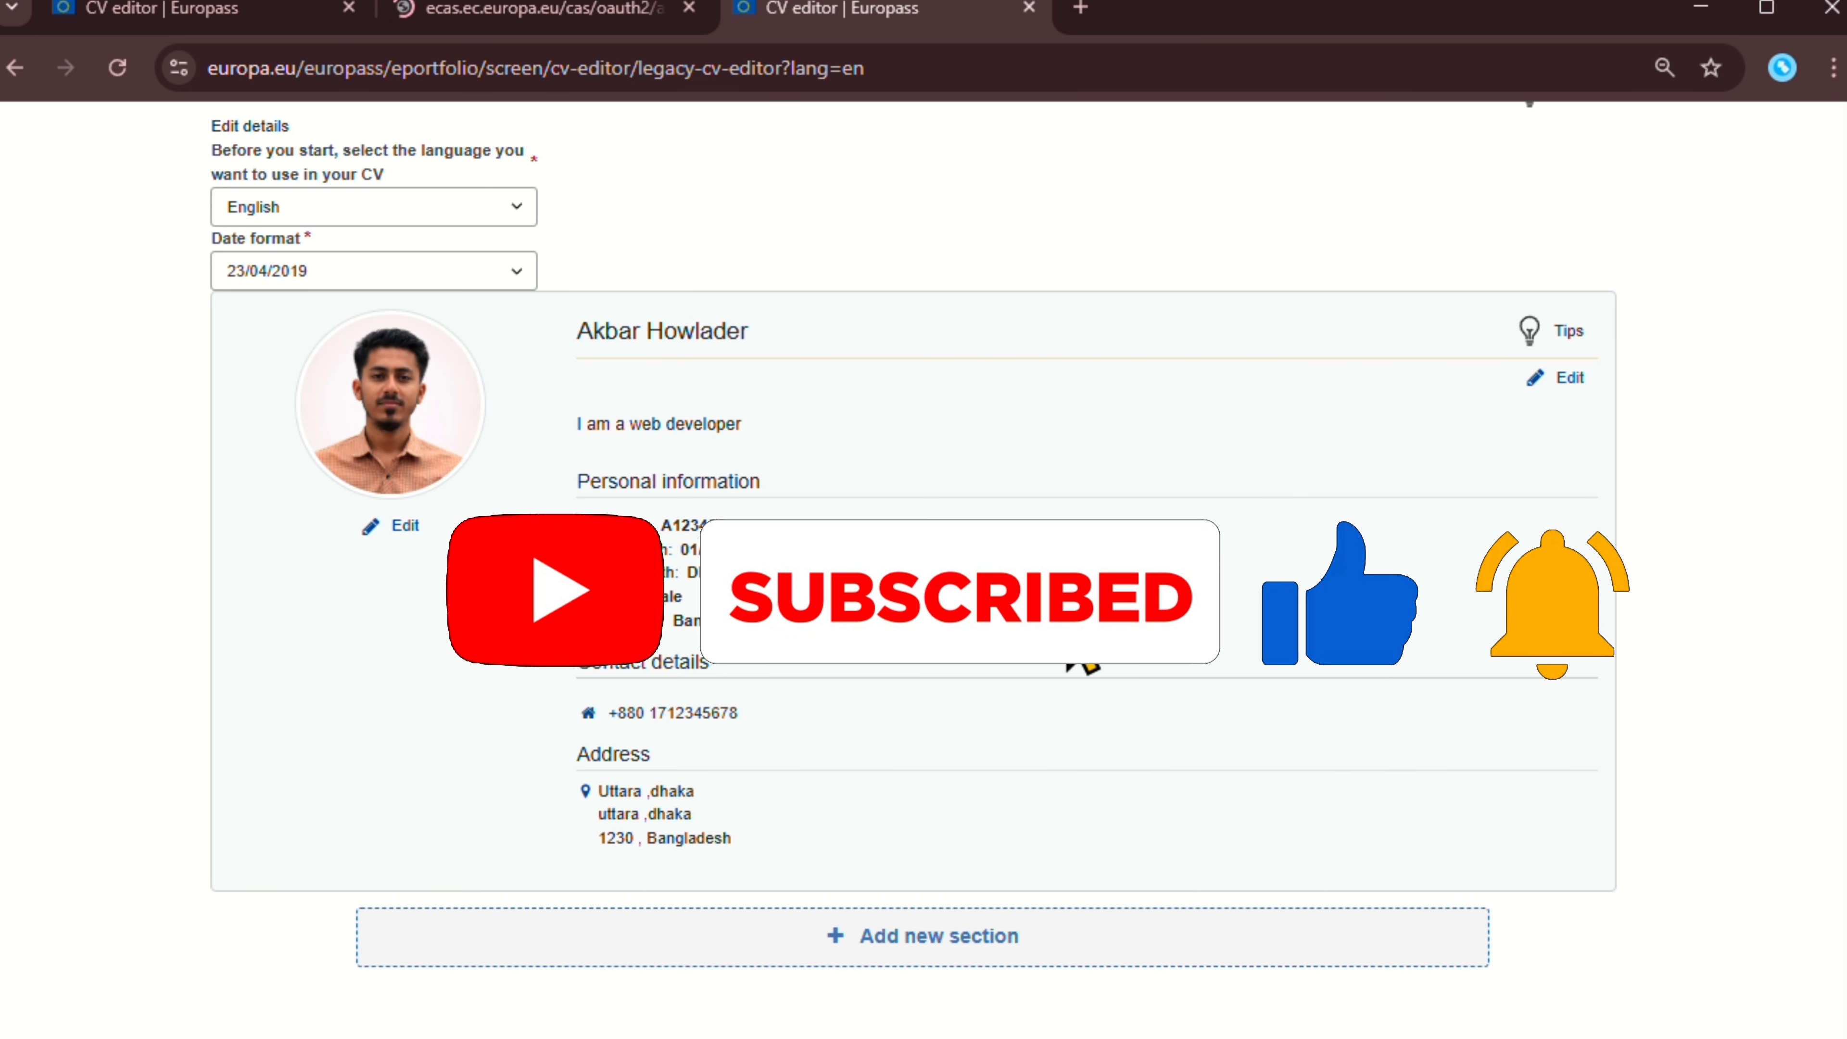
Create a new Work experience section from the Add new section dialog.
{"action": "left_click", "coordinate": [1056, 928]}
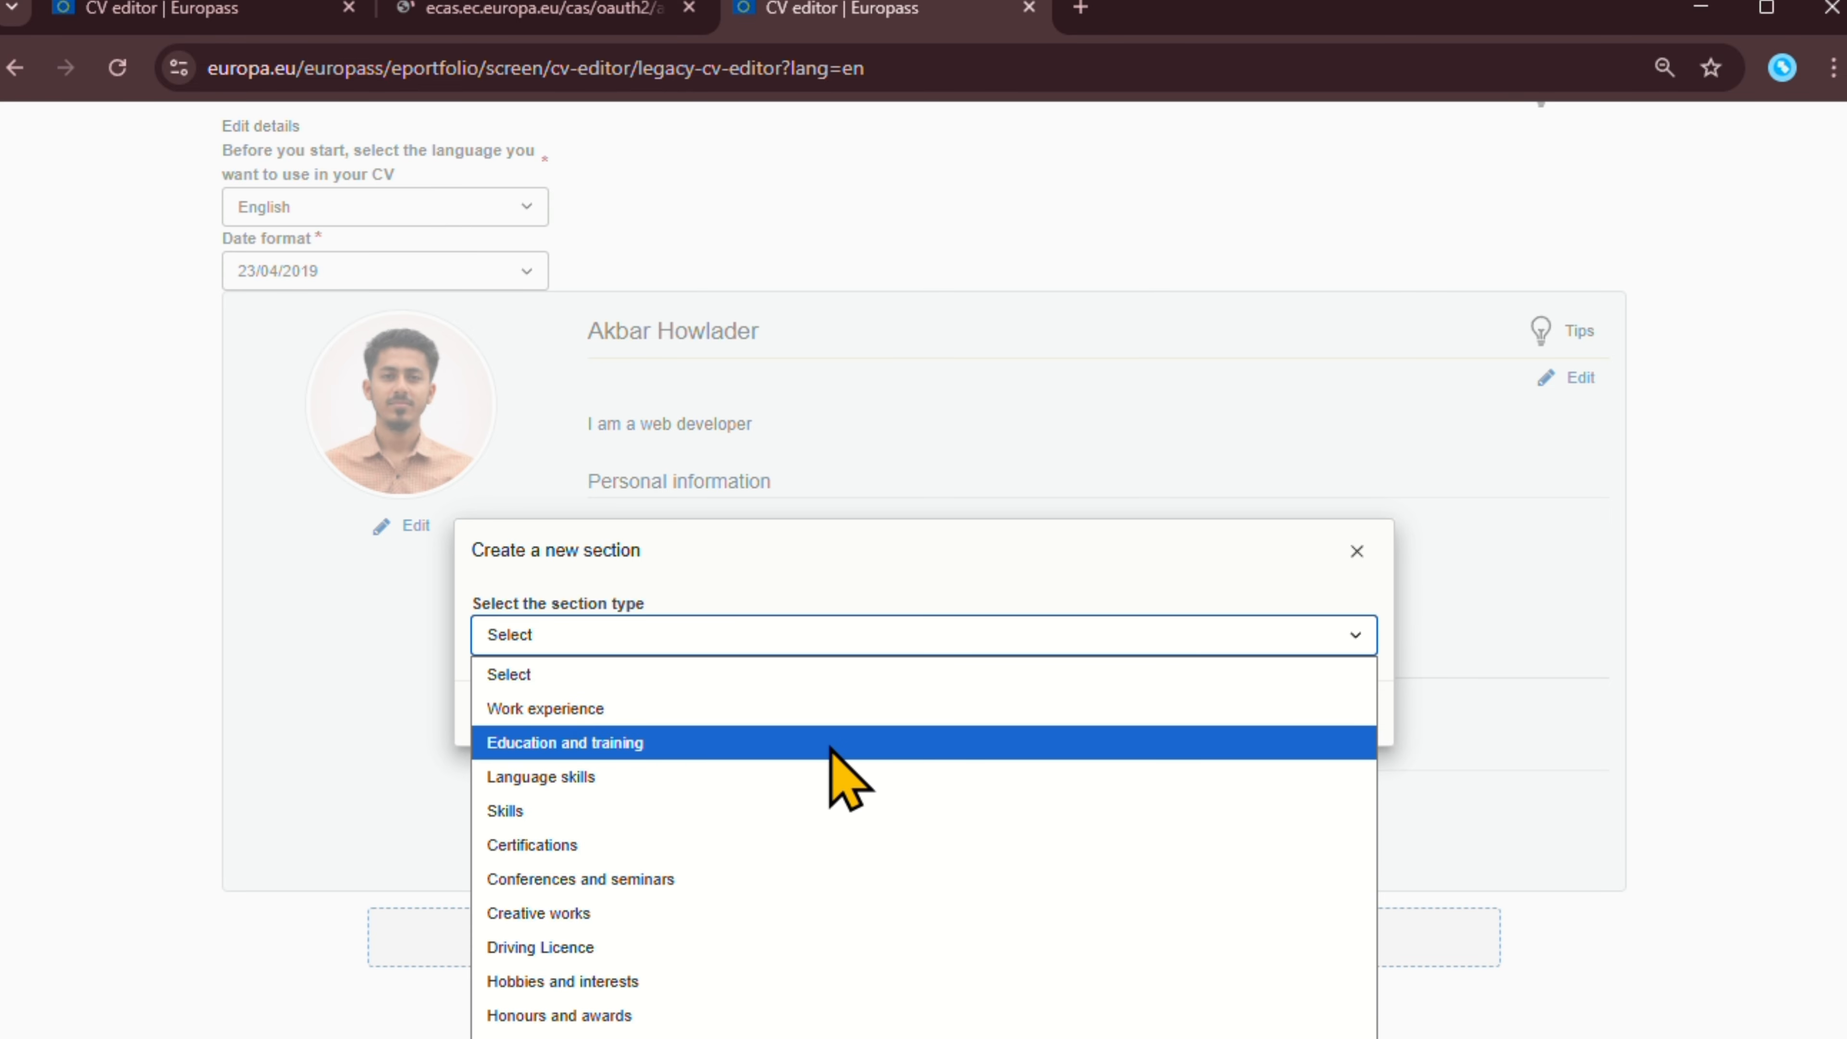
{"action": "left_click", "coordinate": [771, 708]}
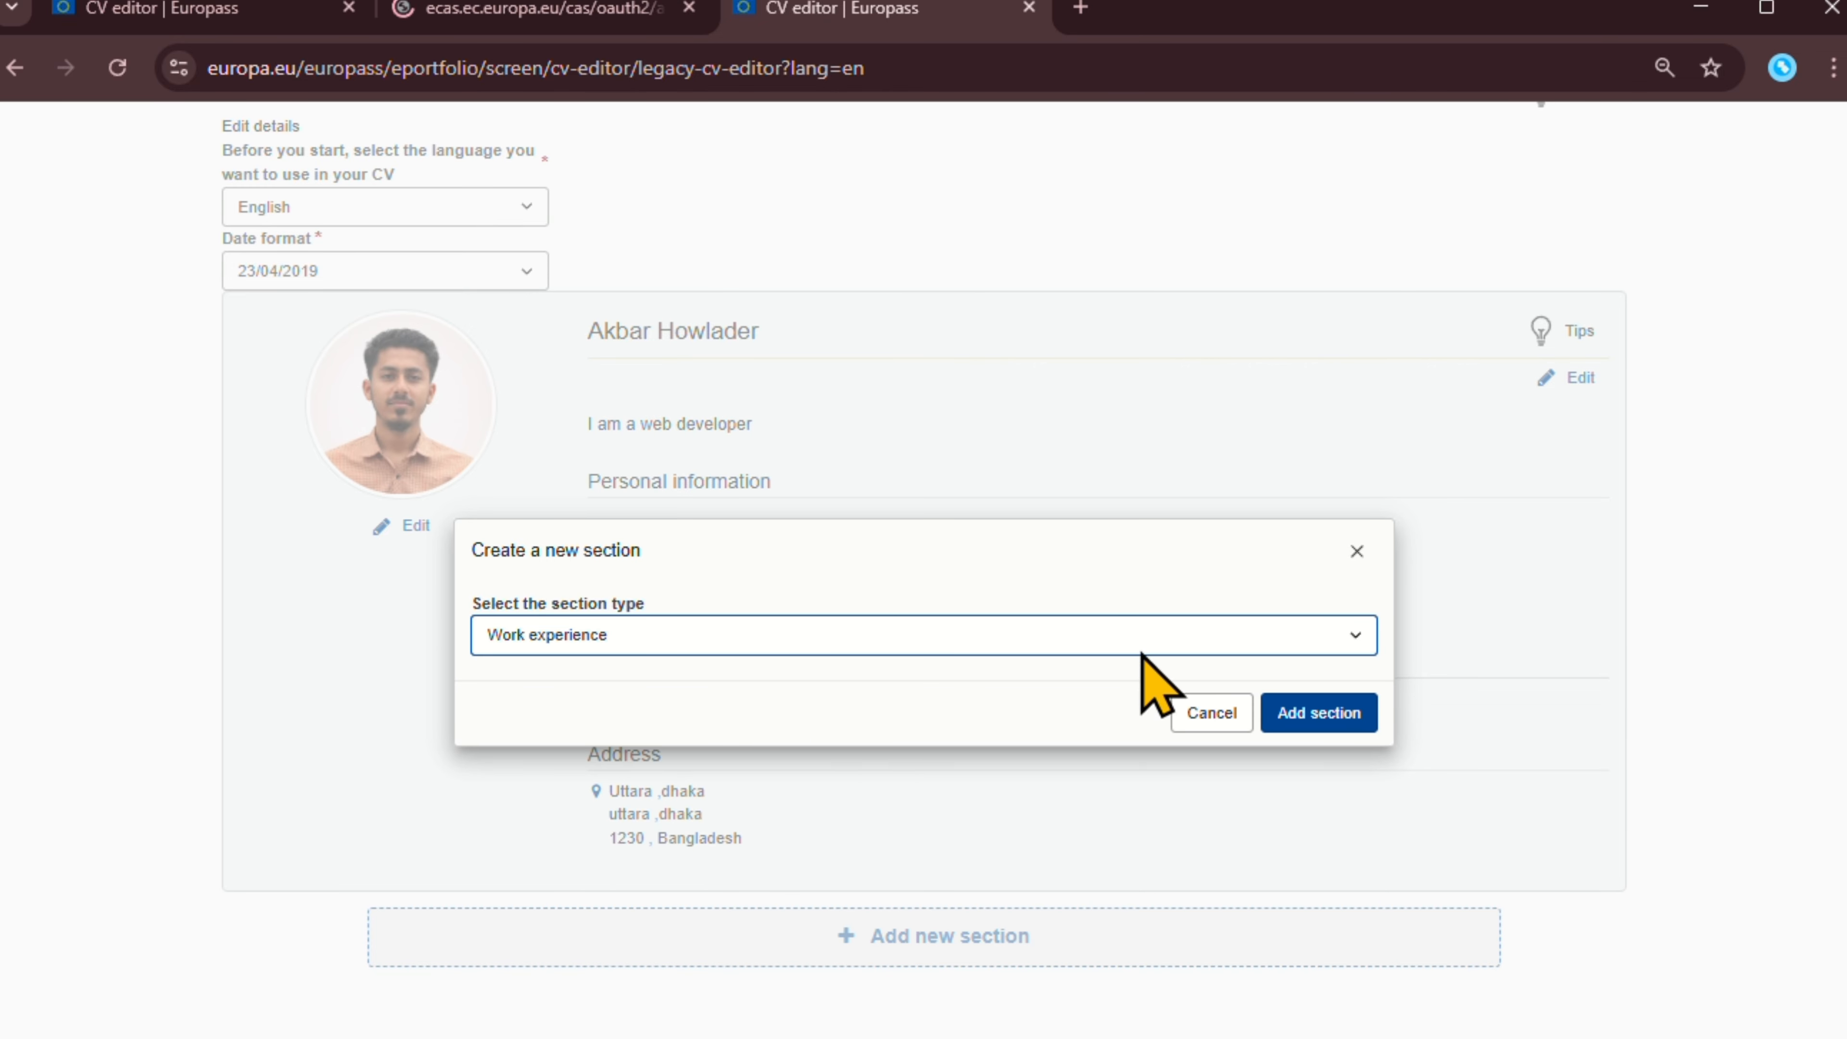
{"action": "left_click", "coordinate": [1305, 734]}
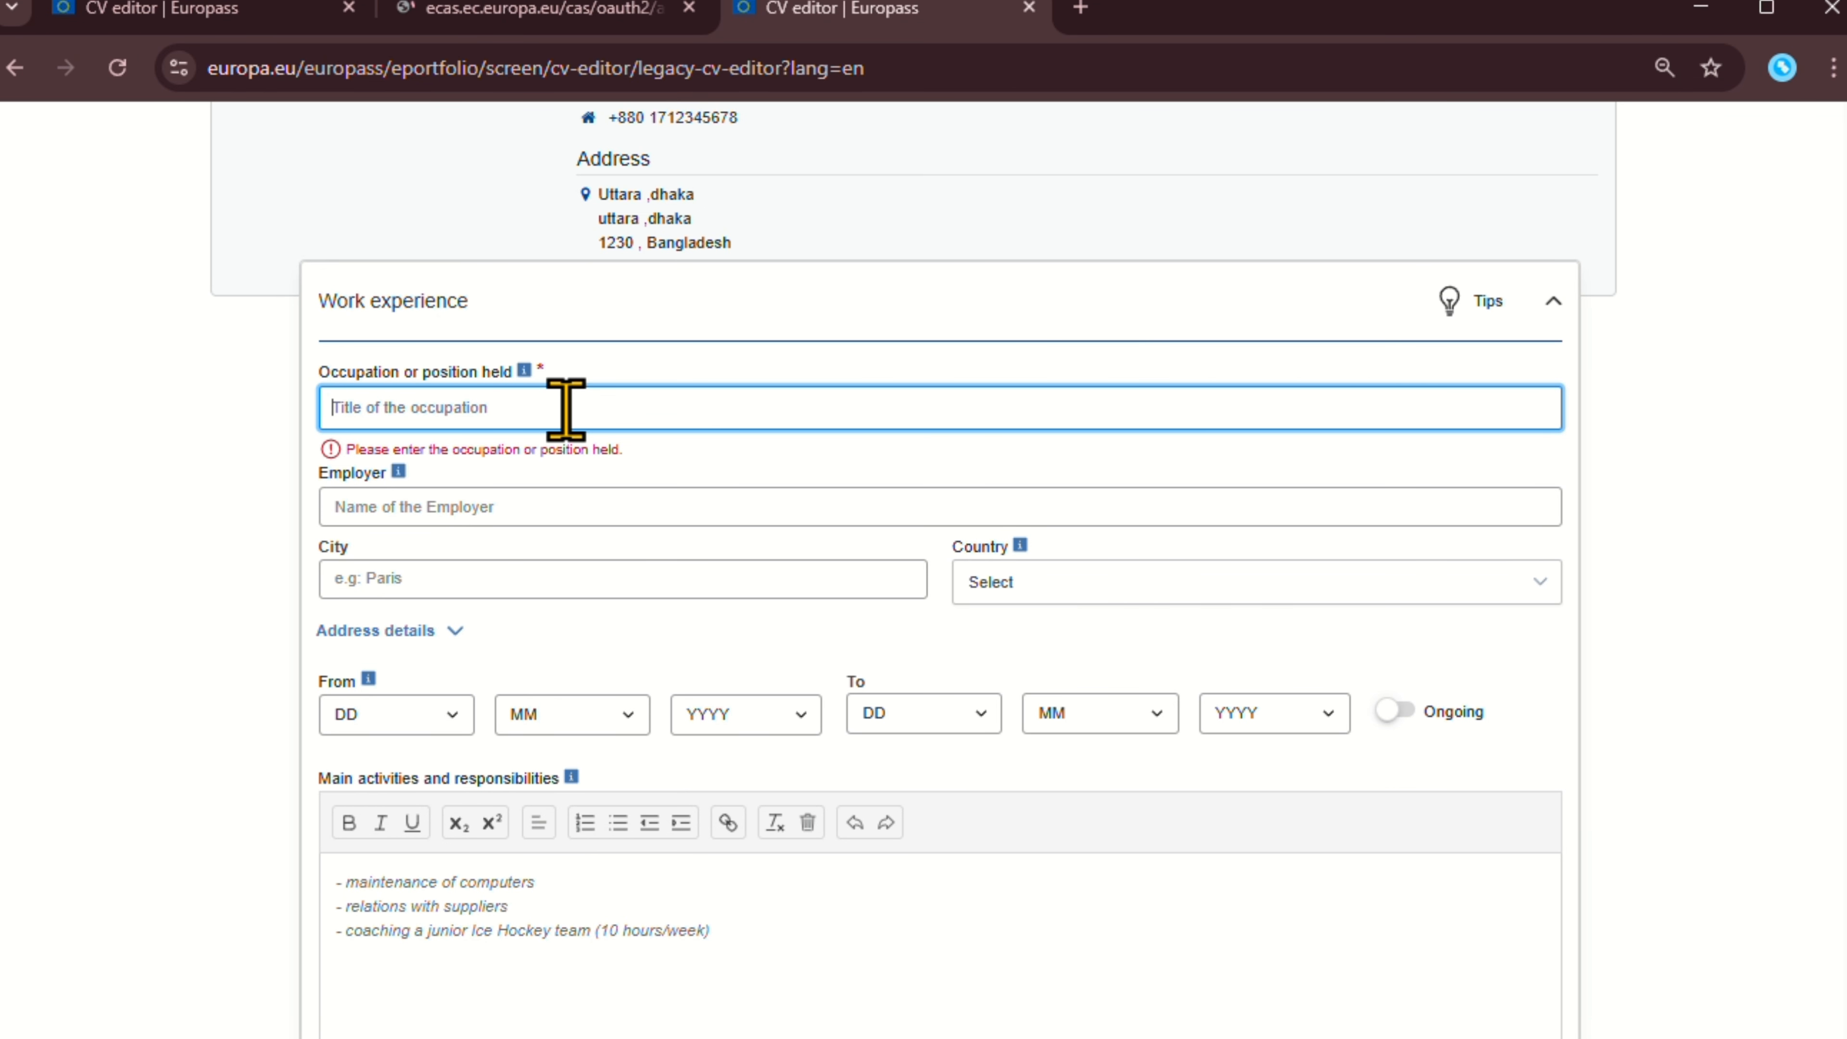
Enter Salesman as the occupation and Meena Bazar as the employer, fixing a mistyped start.
{"action": "type", "text": "Sales"}
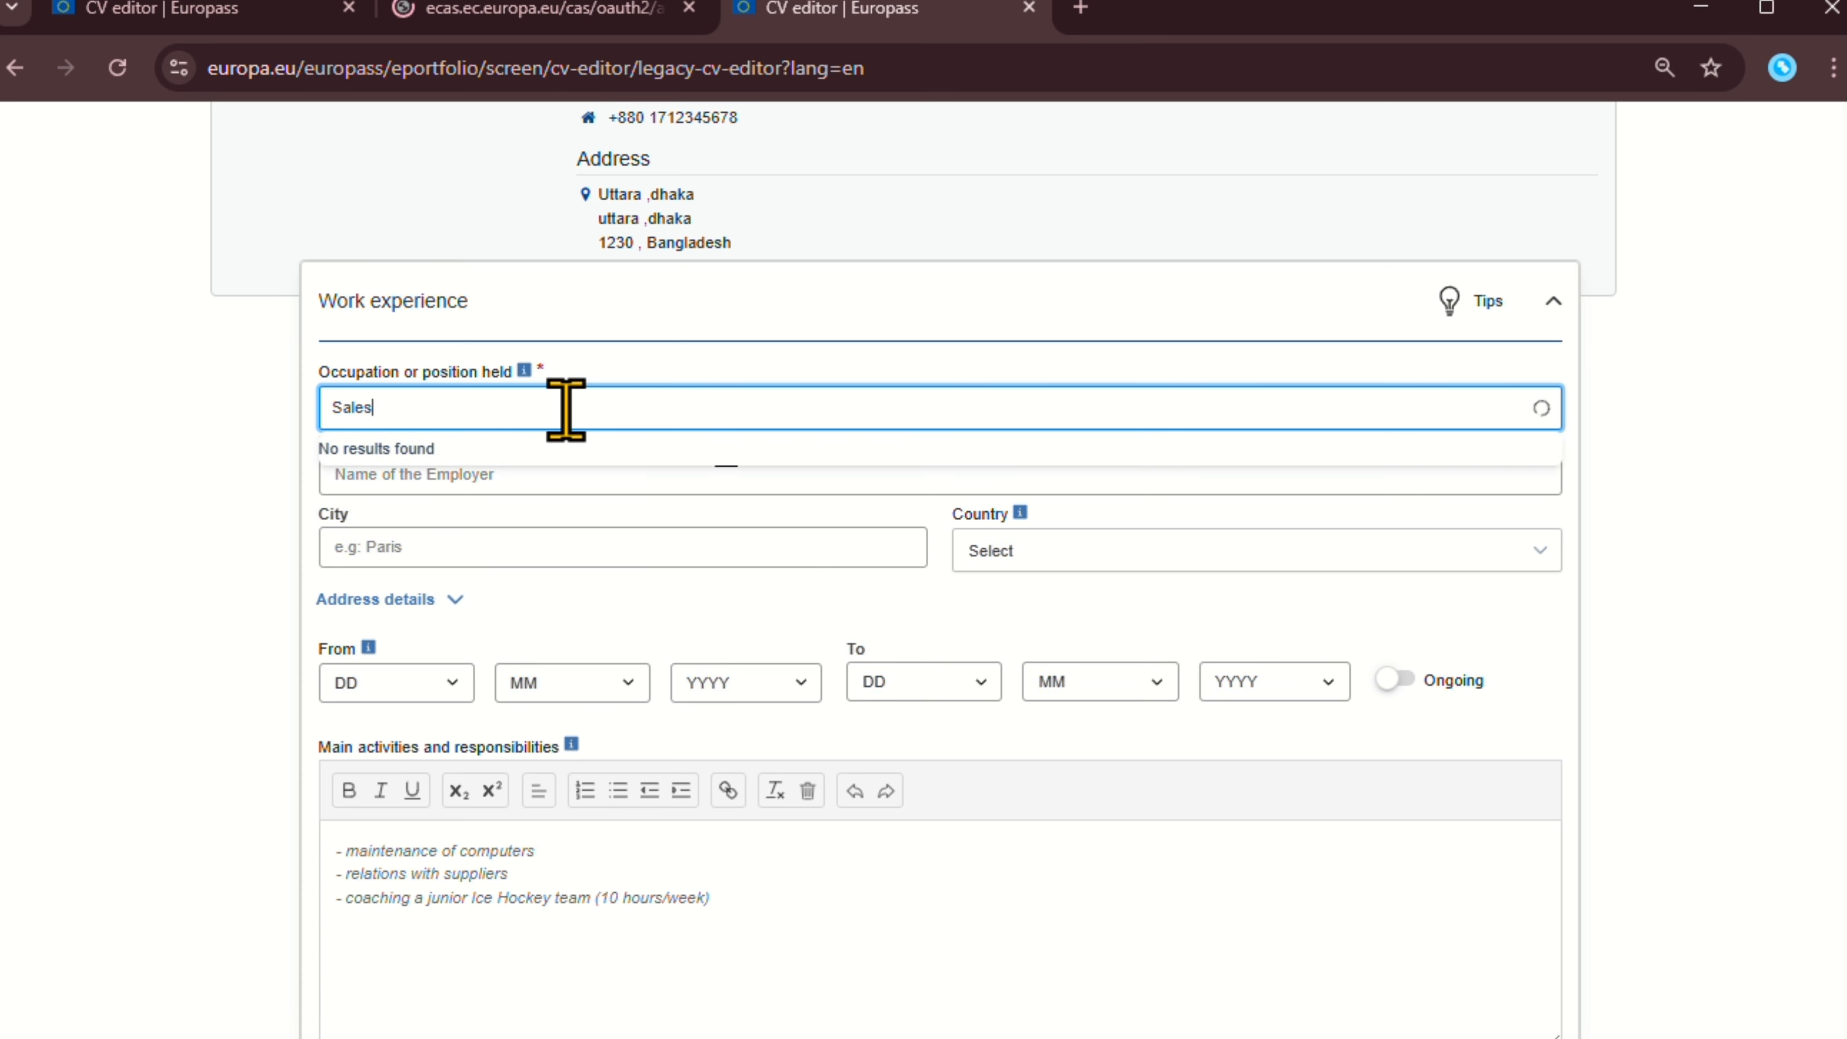
{"action": "type", "text": "man"}
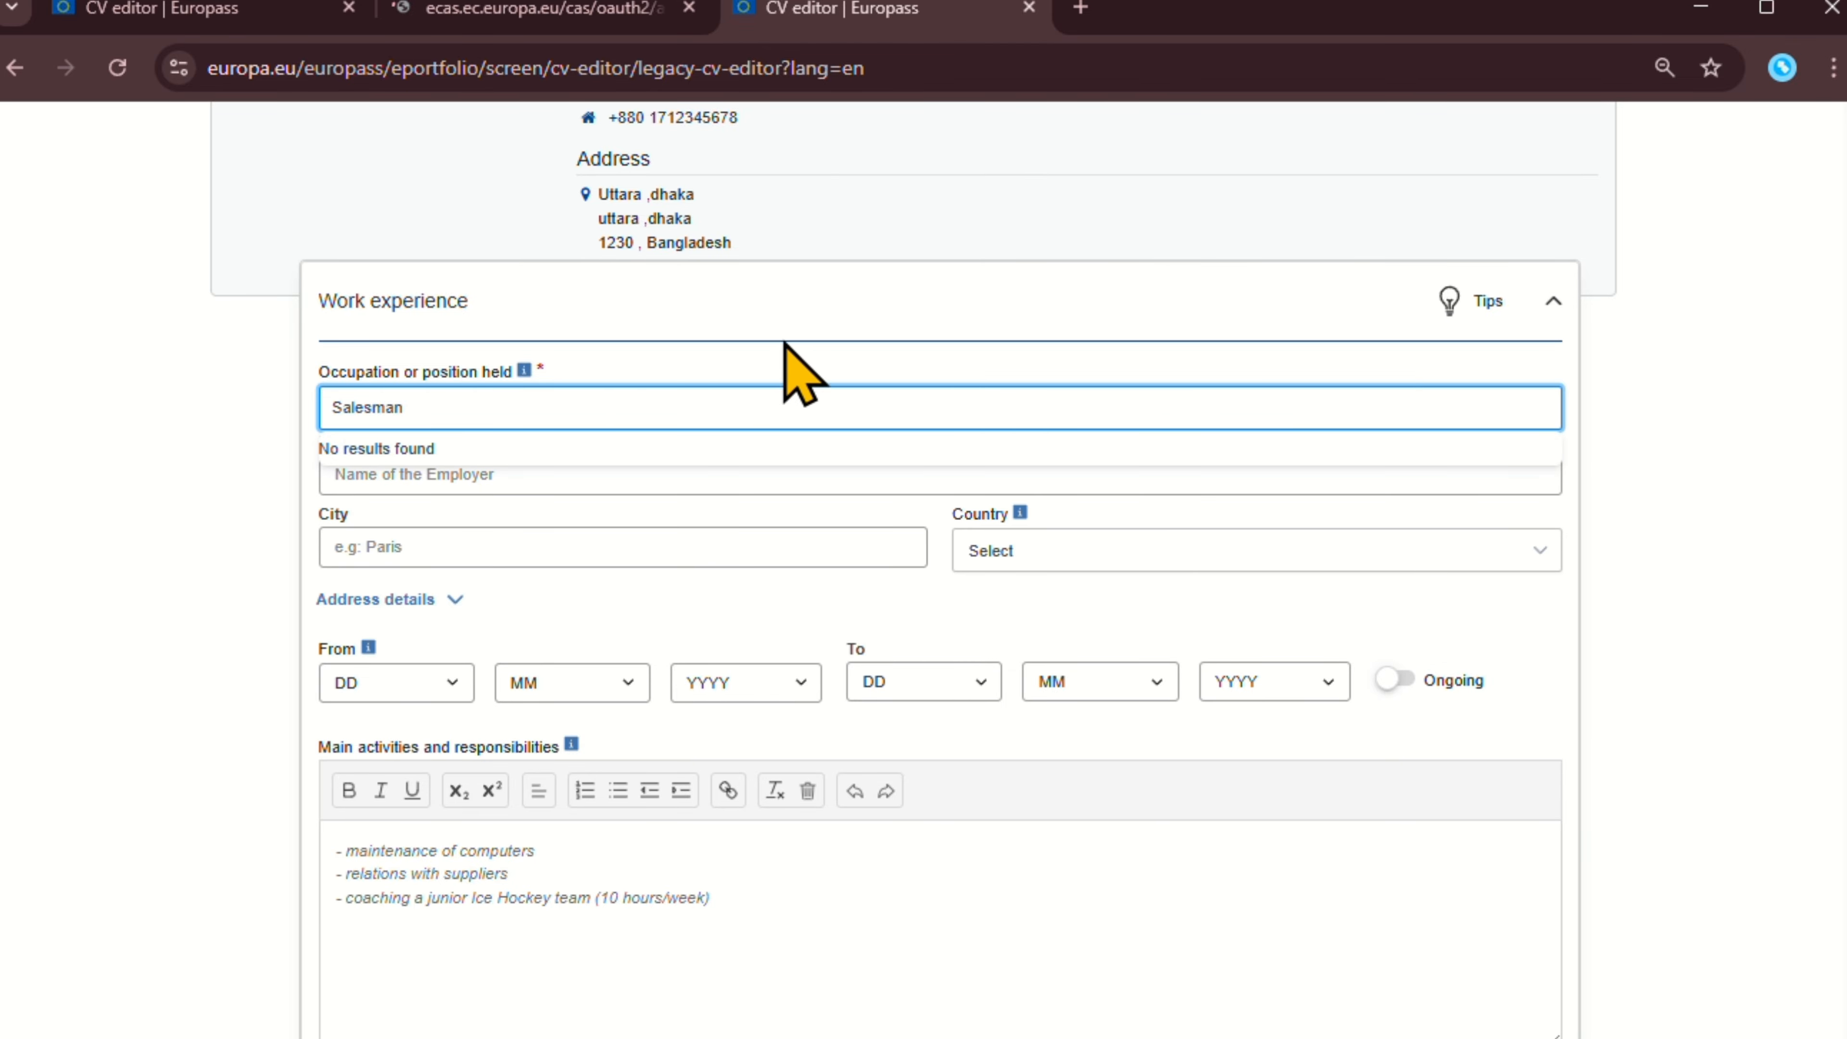
{"action": "left_click", "coordinate": [756, 375]}
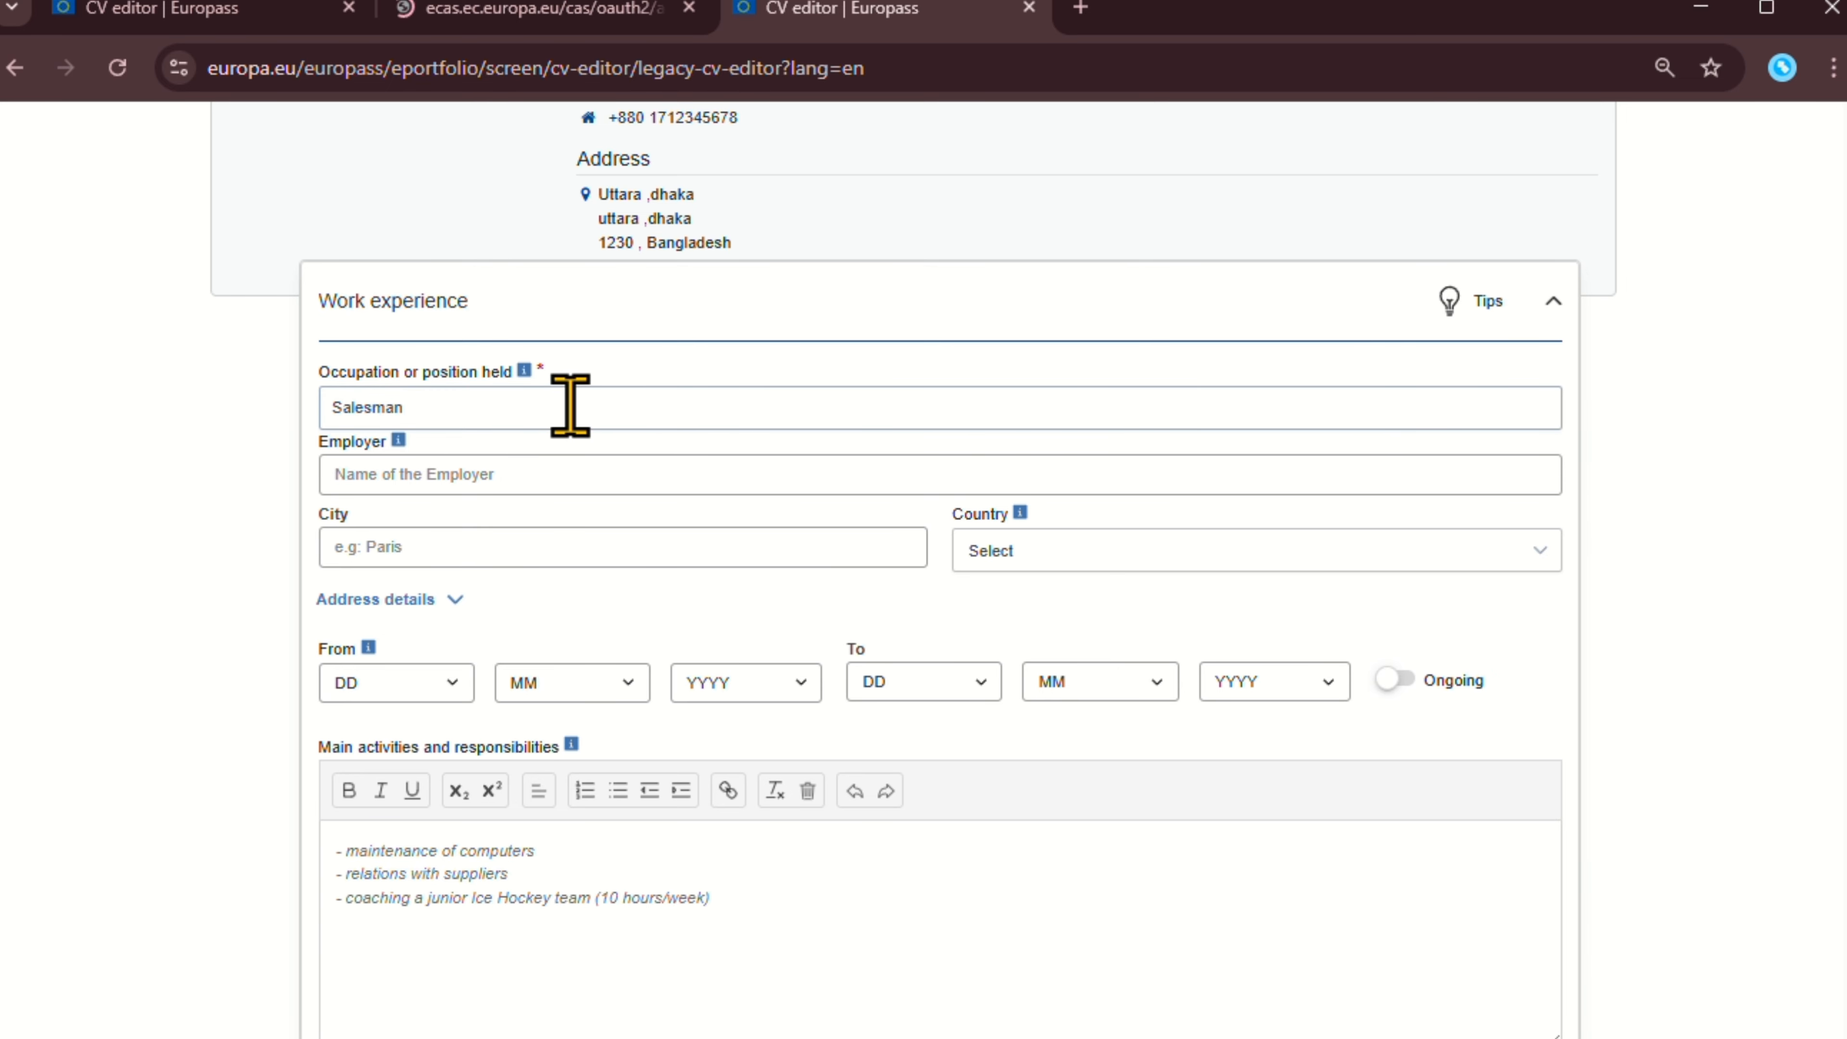
{"action": "left_click", "coordinate": [554, 469]}
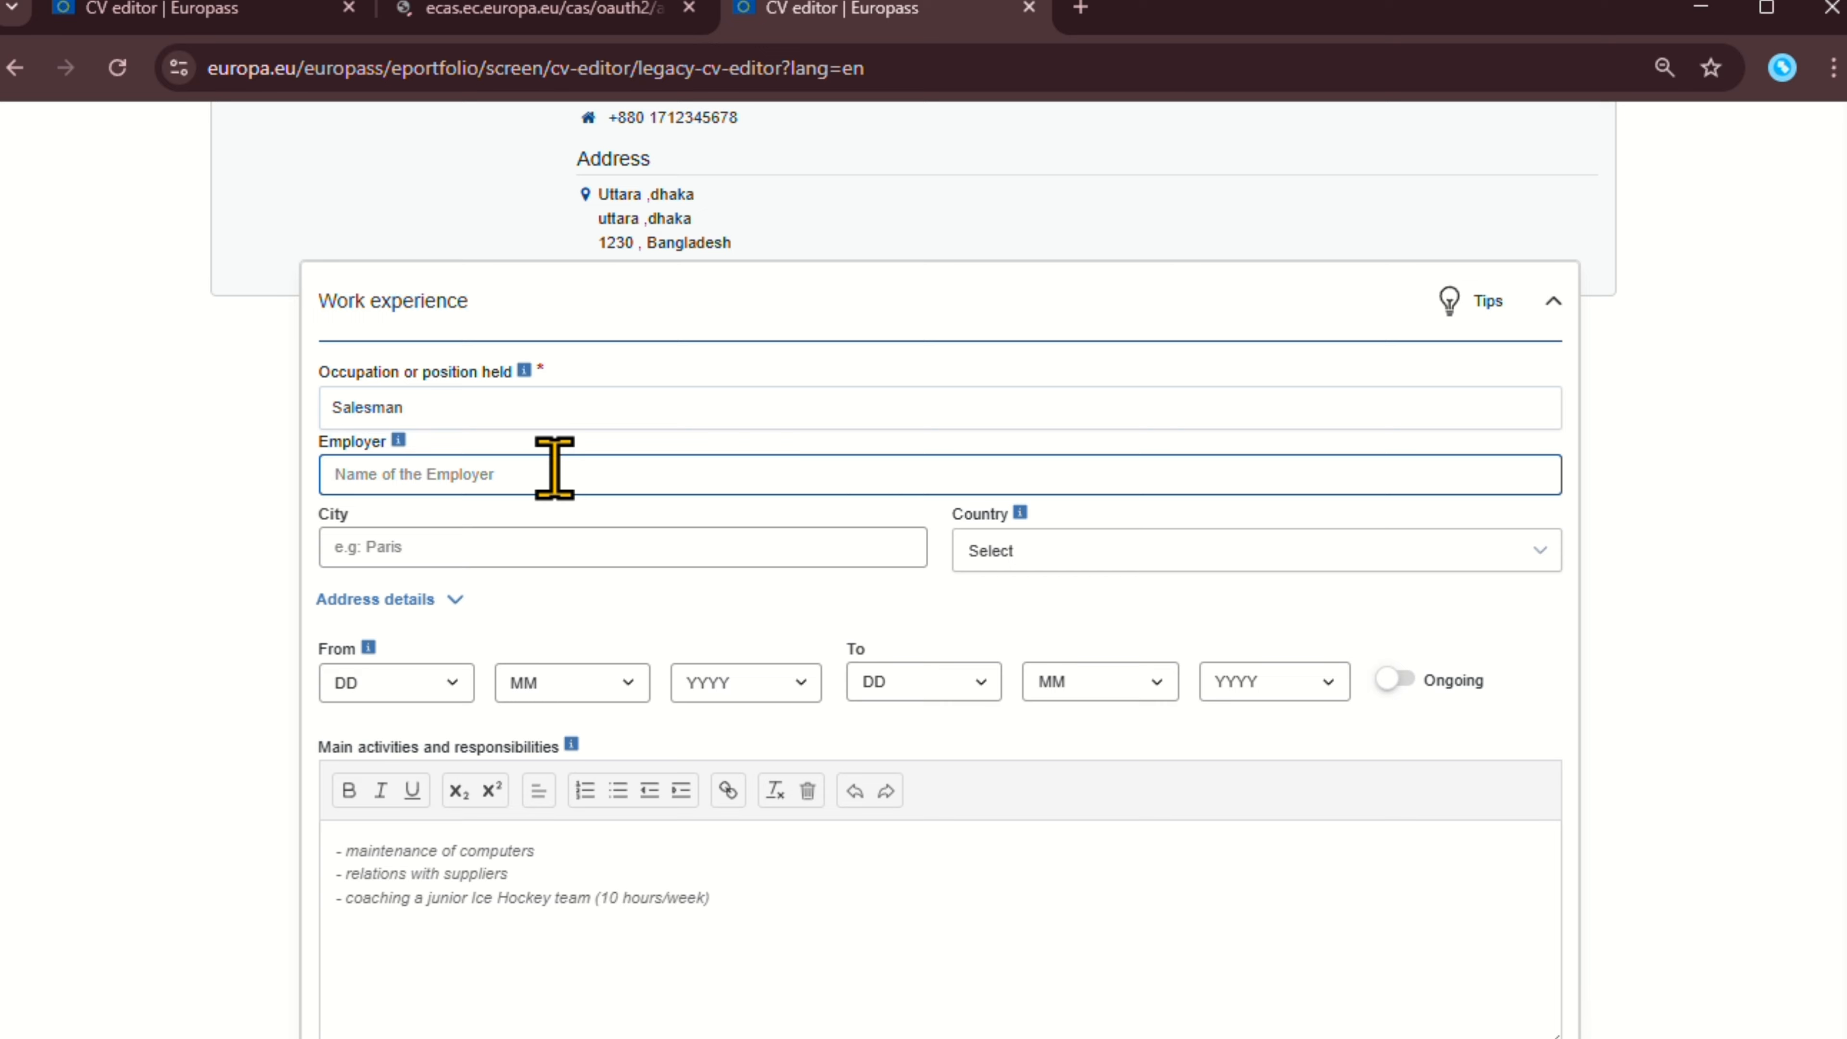
{"action": "type", "text": "Sh"}
{"action": "key", "text": "BackSpace"}
{"action": "key", "text": "BackSpace"}
{"action": "type", "text": "Me"}
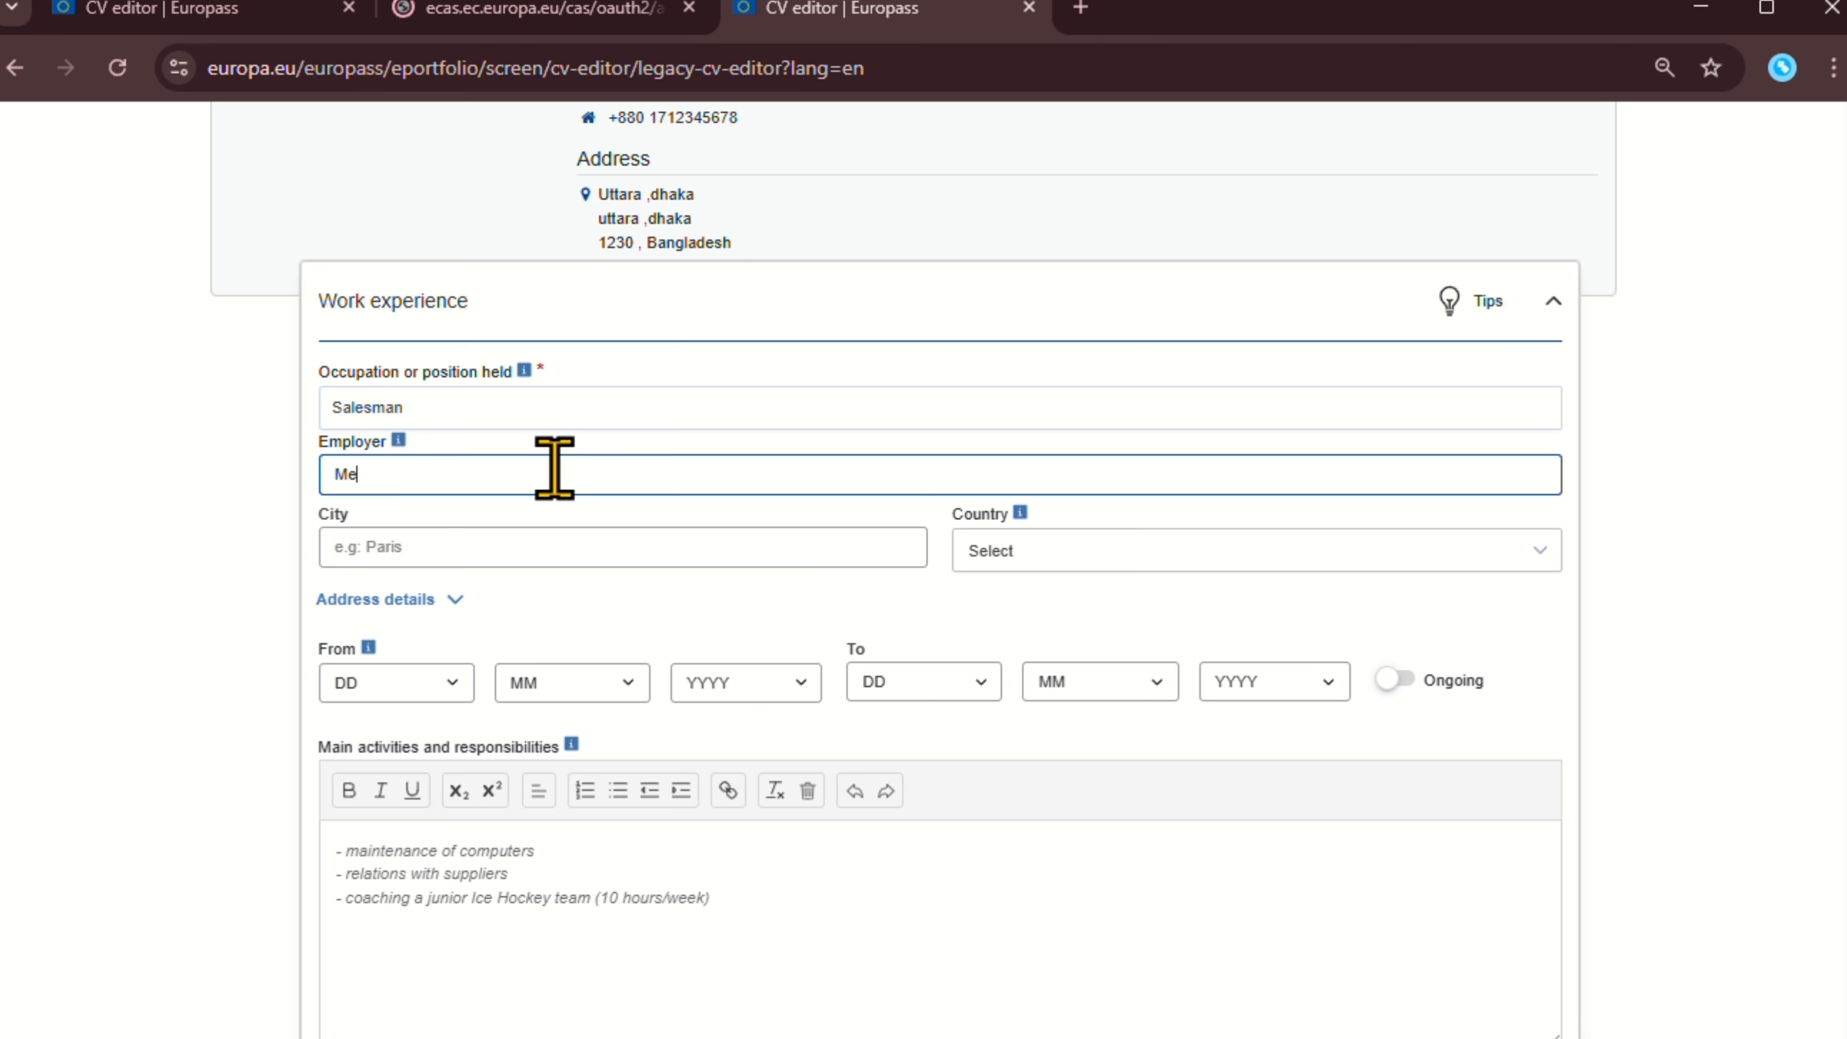
{"action": "type", "text": "ena Bazar"}
Set the job's country to Bangladesh.
{"action": "scroll", "coordinate": [563, 487], "scroll_direction": "down", "scroll_amount": 2}
{"action": "left_click", "coordinate": [490, 397]}
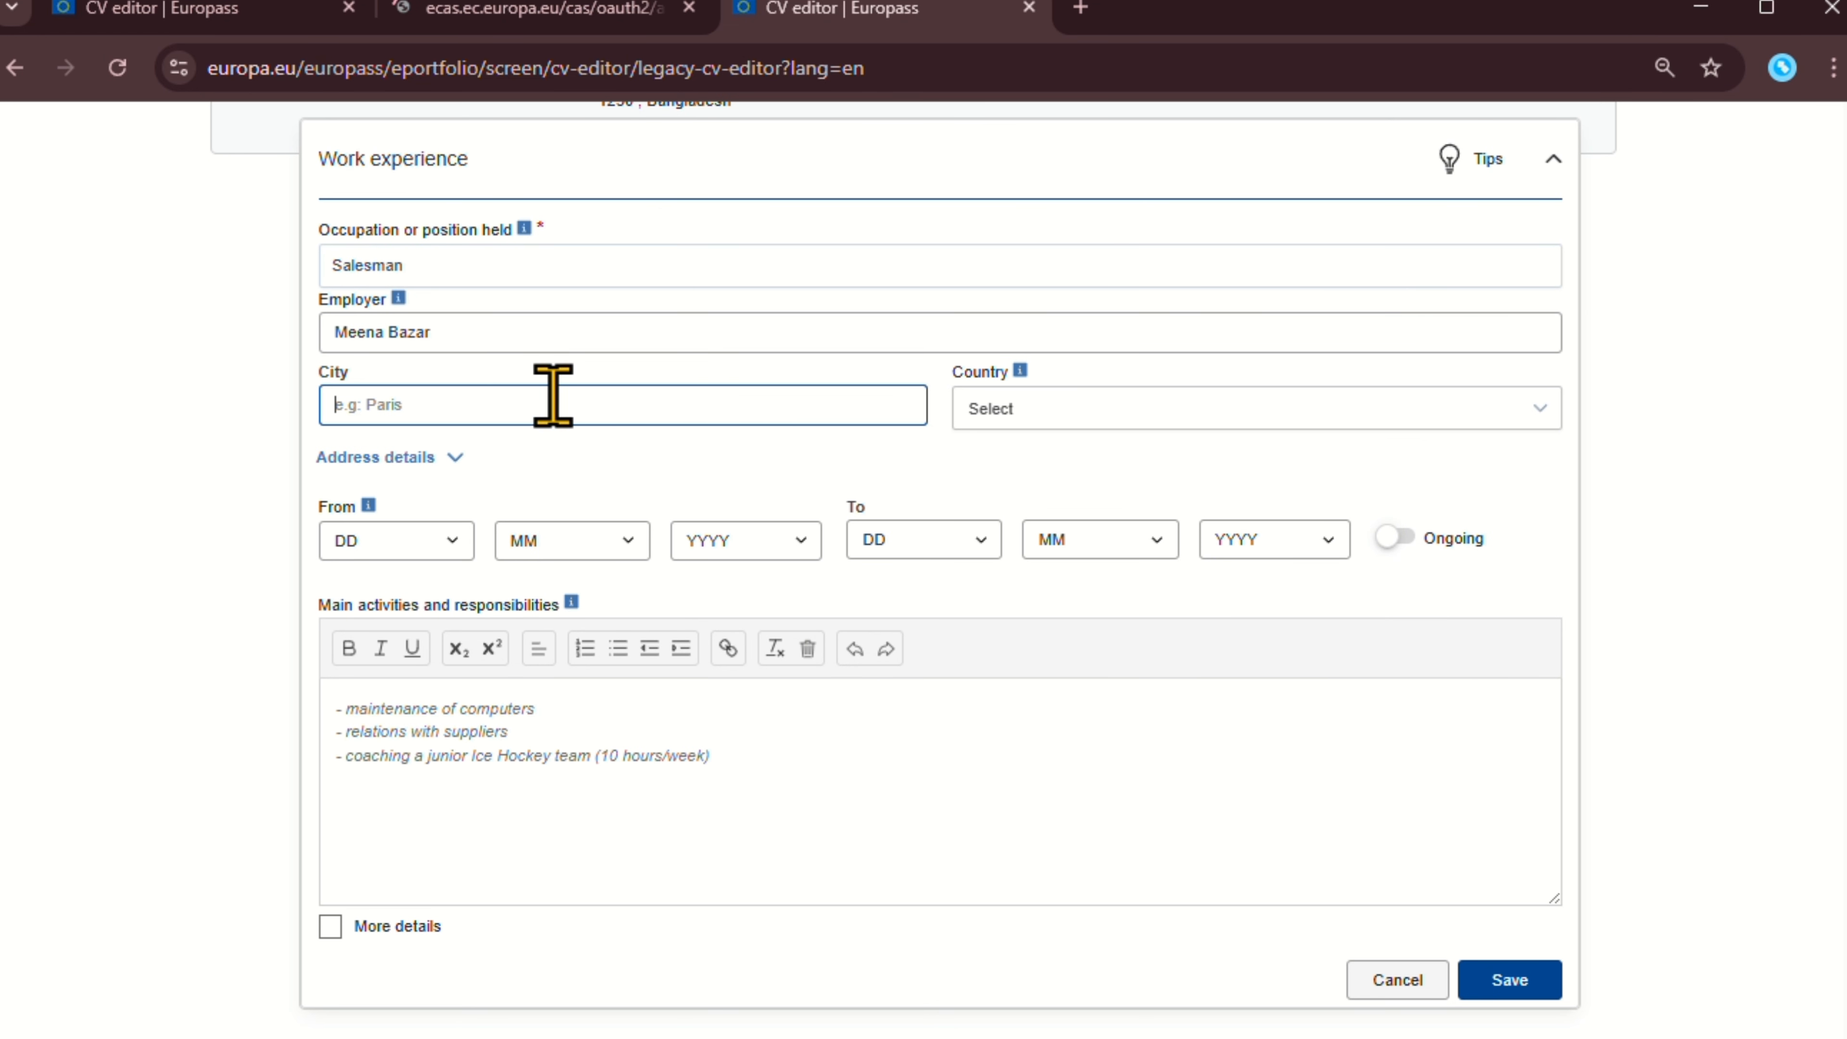
{"action": "left_click", "coordinate": [1007, 411]}
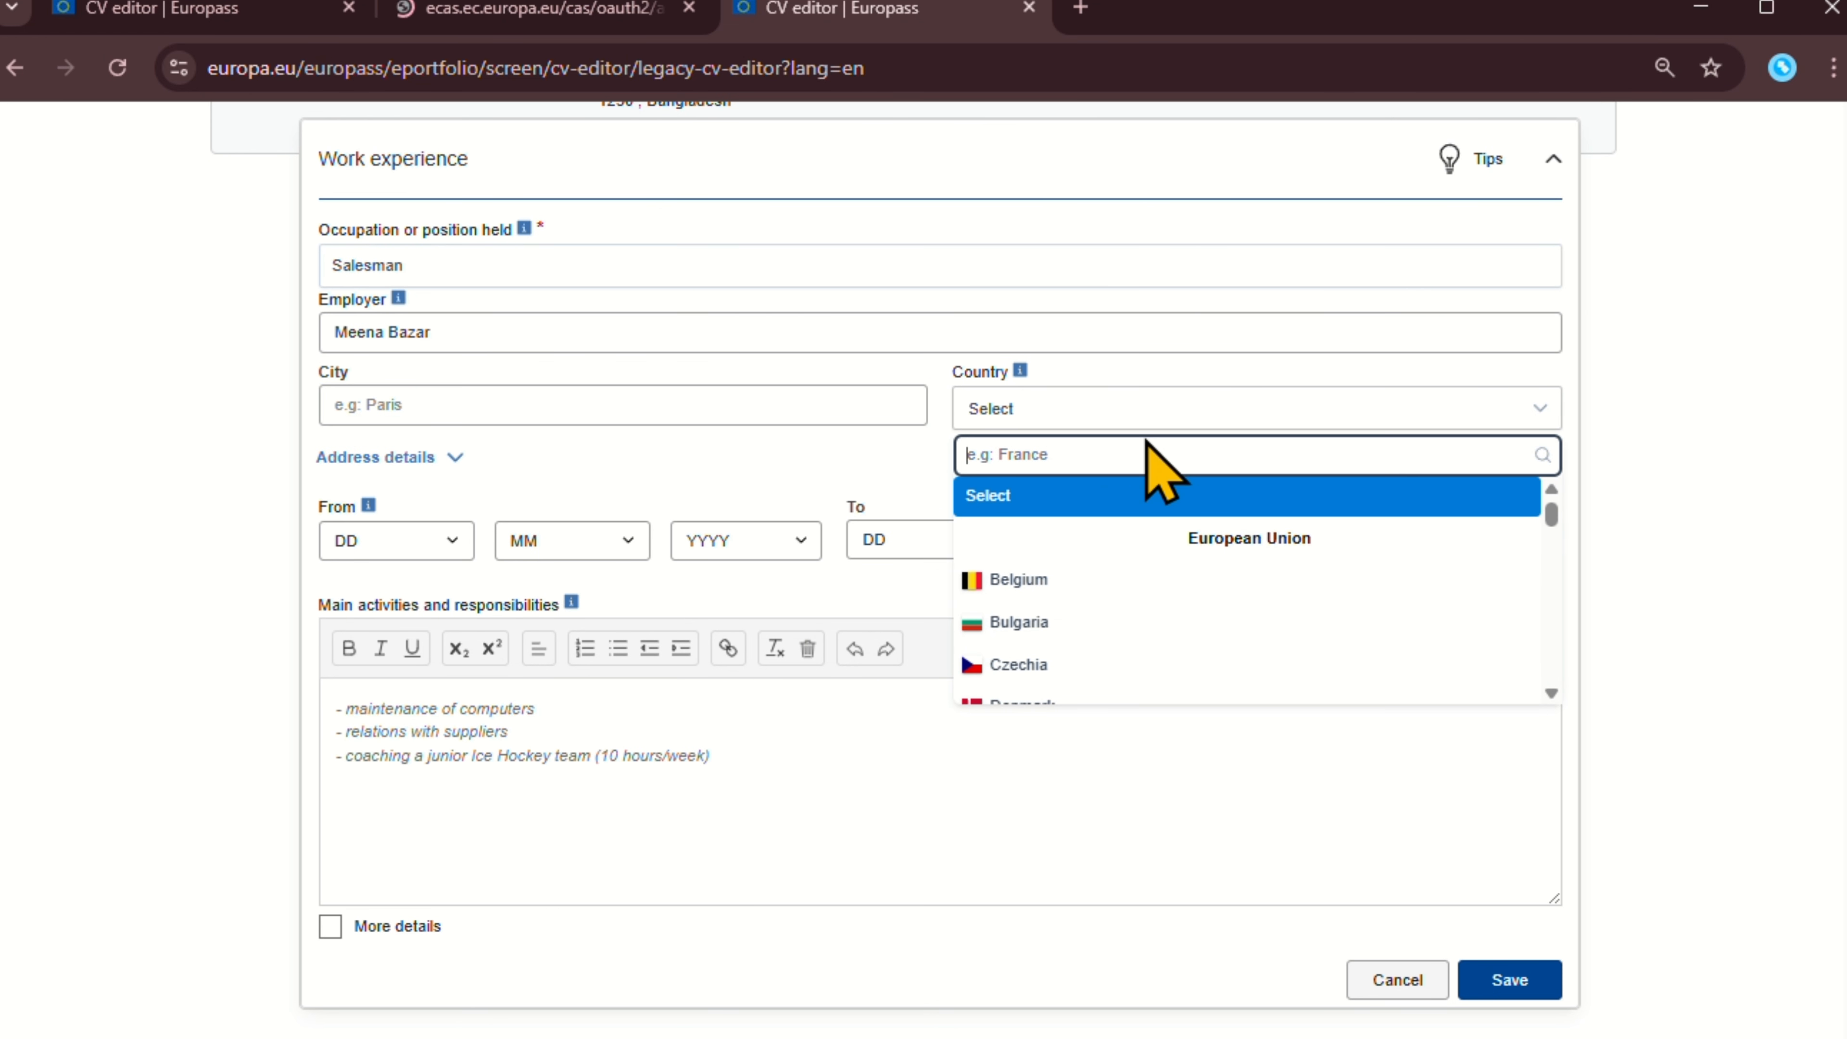
{"action": "scroll", "coordinate": [844, 408], "scroll_direction": "down", "scroll_amount": 1}
{"action": "left_click", "coordinate": [822, 452]}
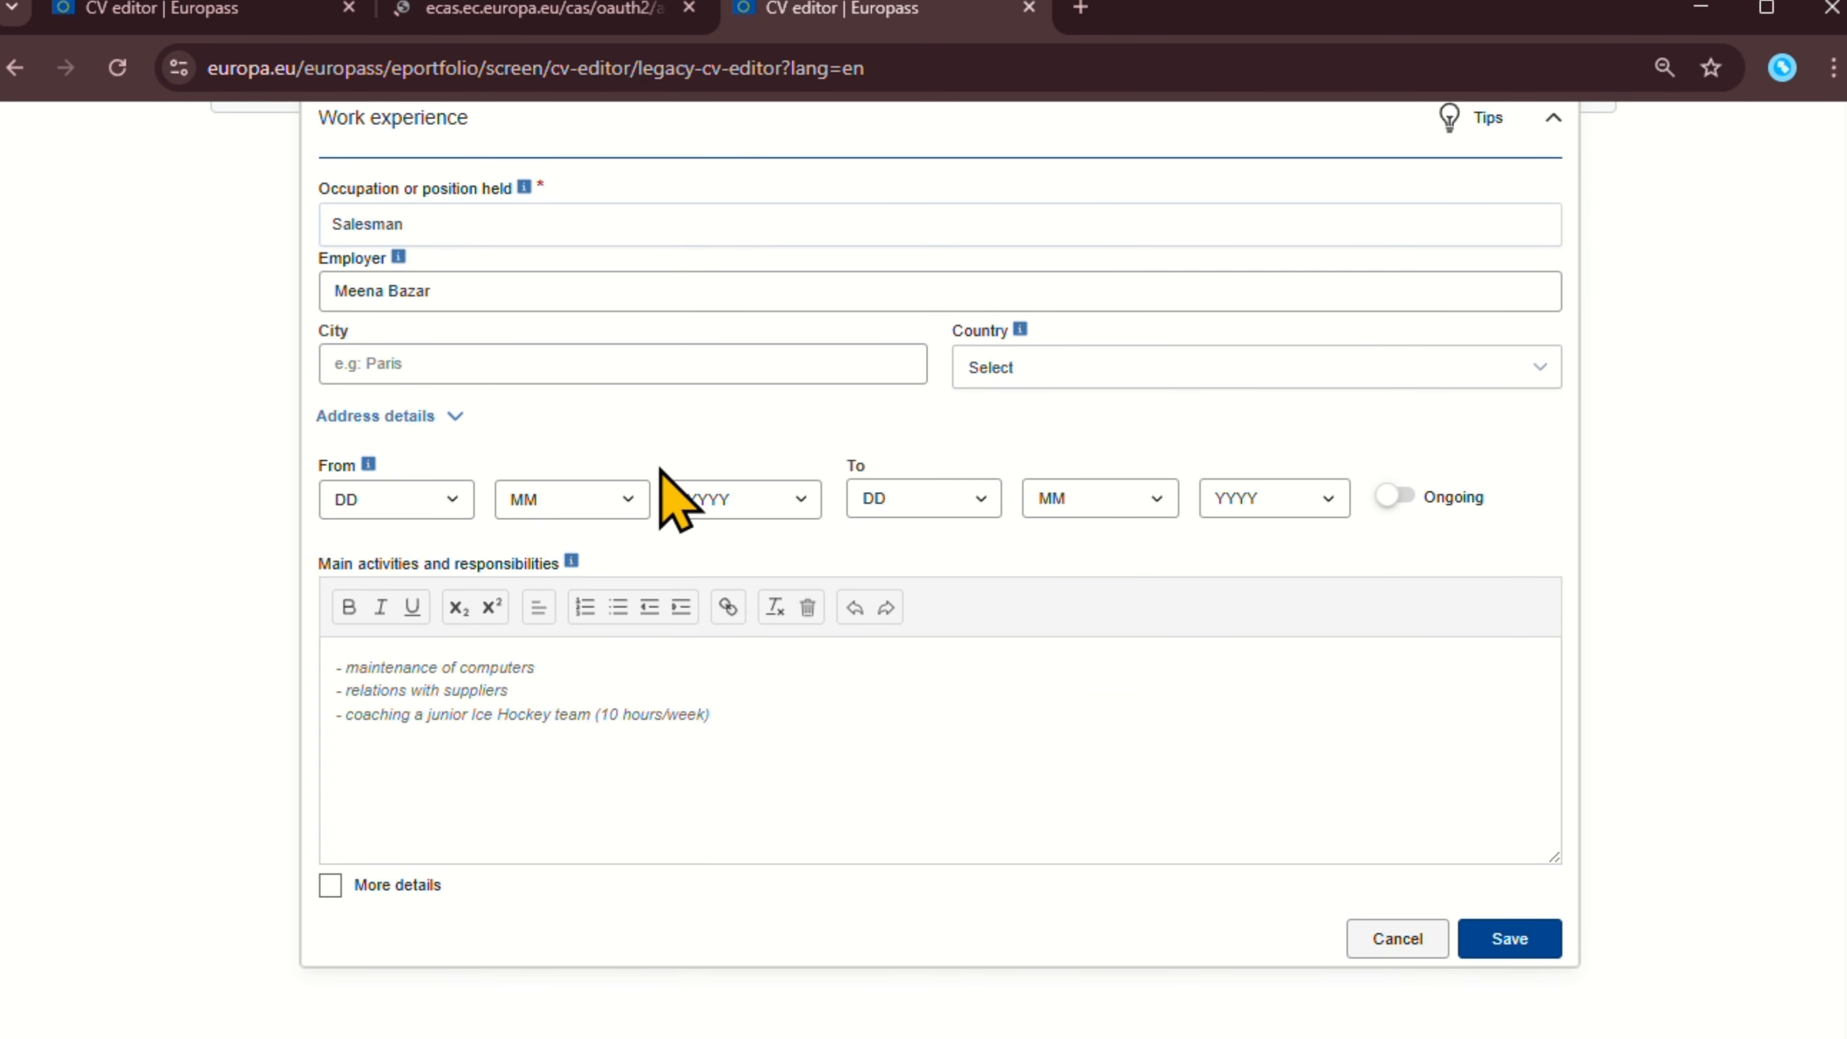
{"action": "left_click", "coordinate": [1027, 369]}
{"action": "scroll", "coordinate": [1076, 553], "scroll_direction": "down", "scroll_amount": 5}
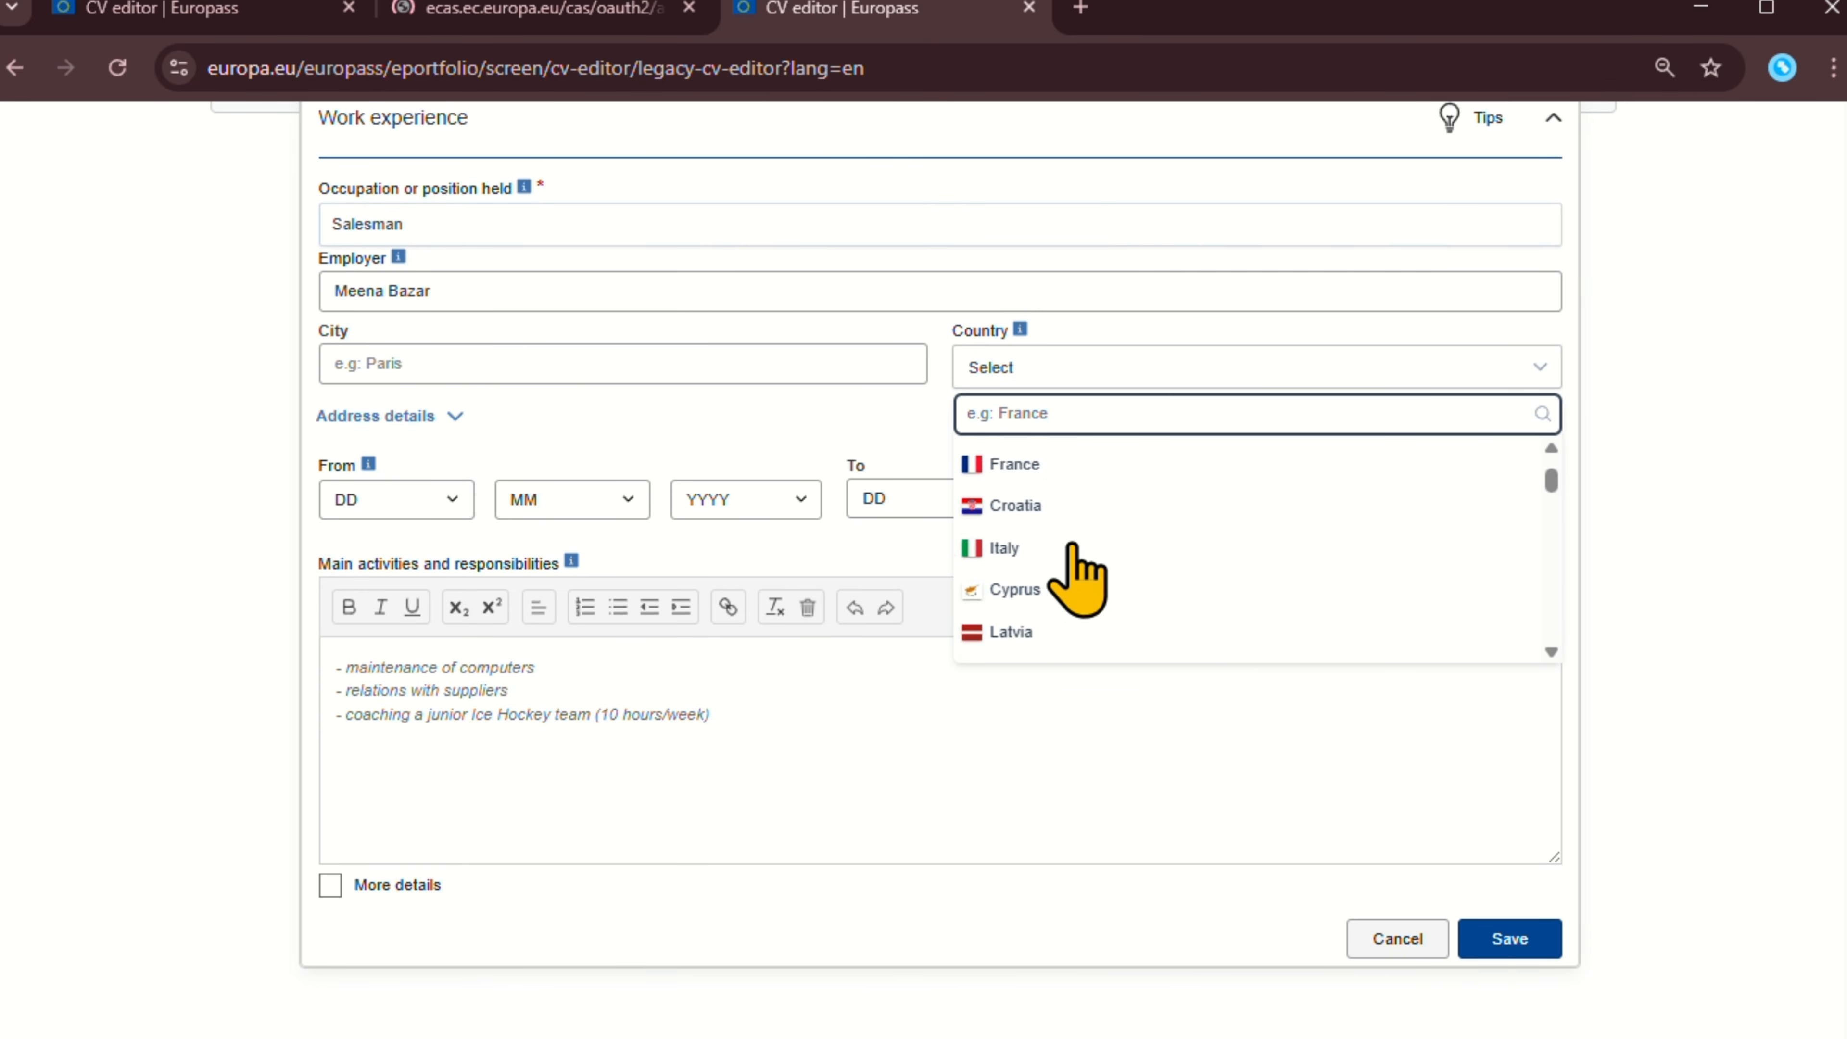
{"action": "scroll", "coordinate": [1075, 553], "scroll_direction": "down", "scroll_amount": 8}
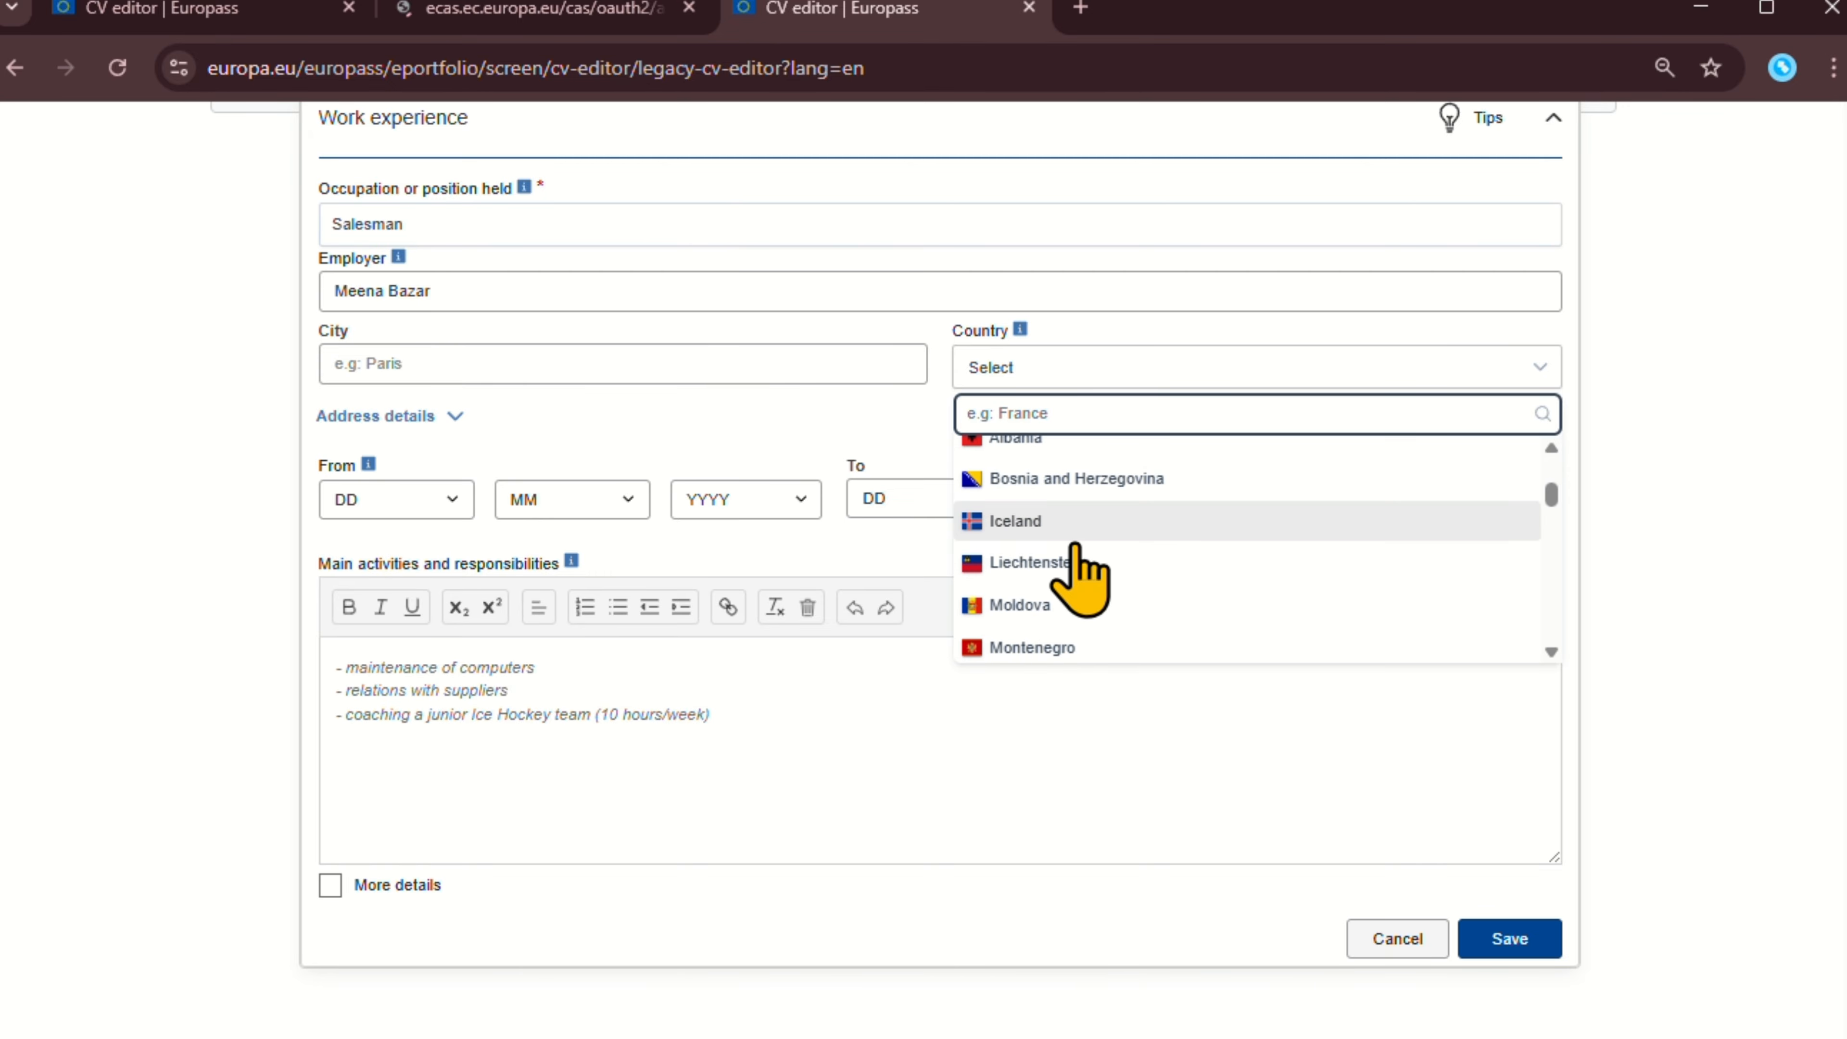
{"action": "scroll", "coordinate": [1082, 582], "scroll_direction": "down", "scroll_amount": 5}
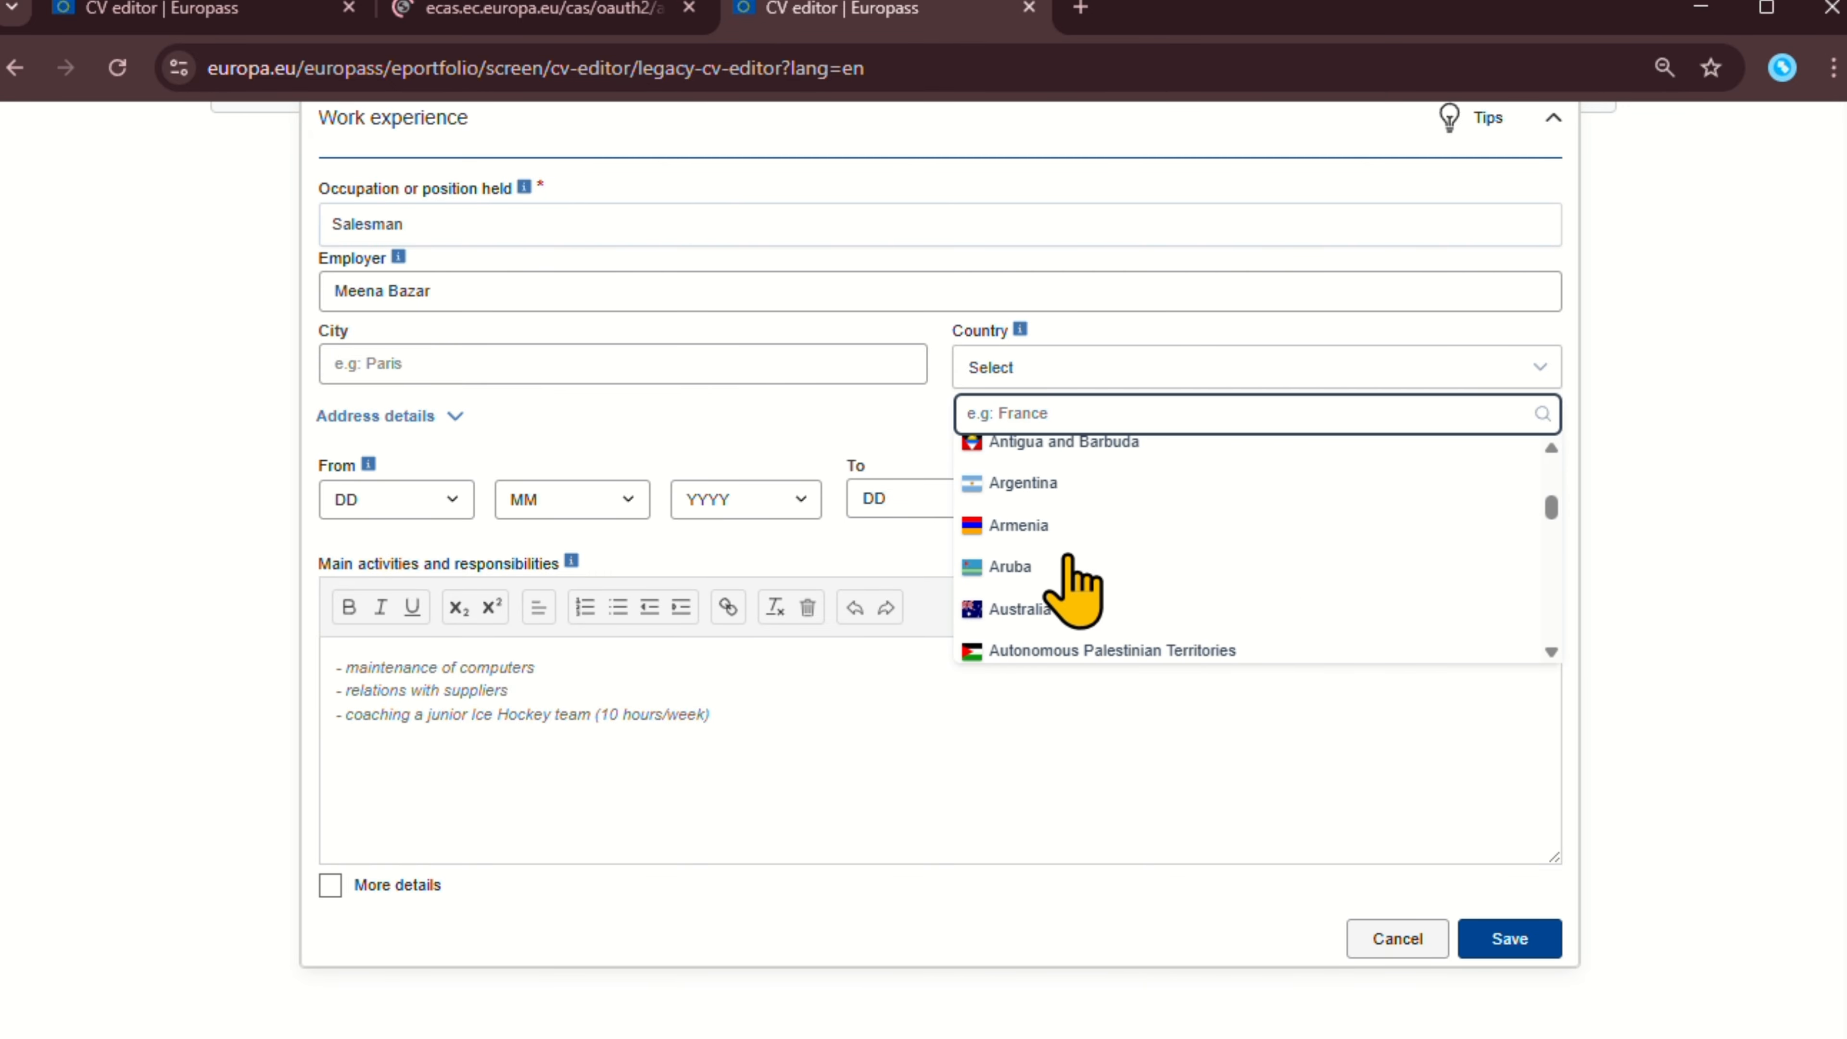
{"action": "scroll", "coordinate": [1156, 574], "scroll_direction": "down", "scroll_amount": 4}
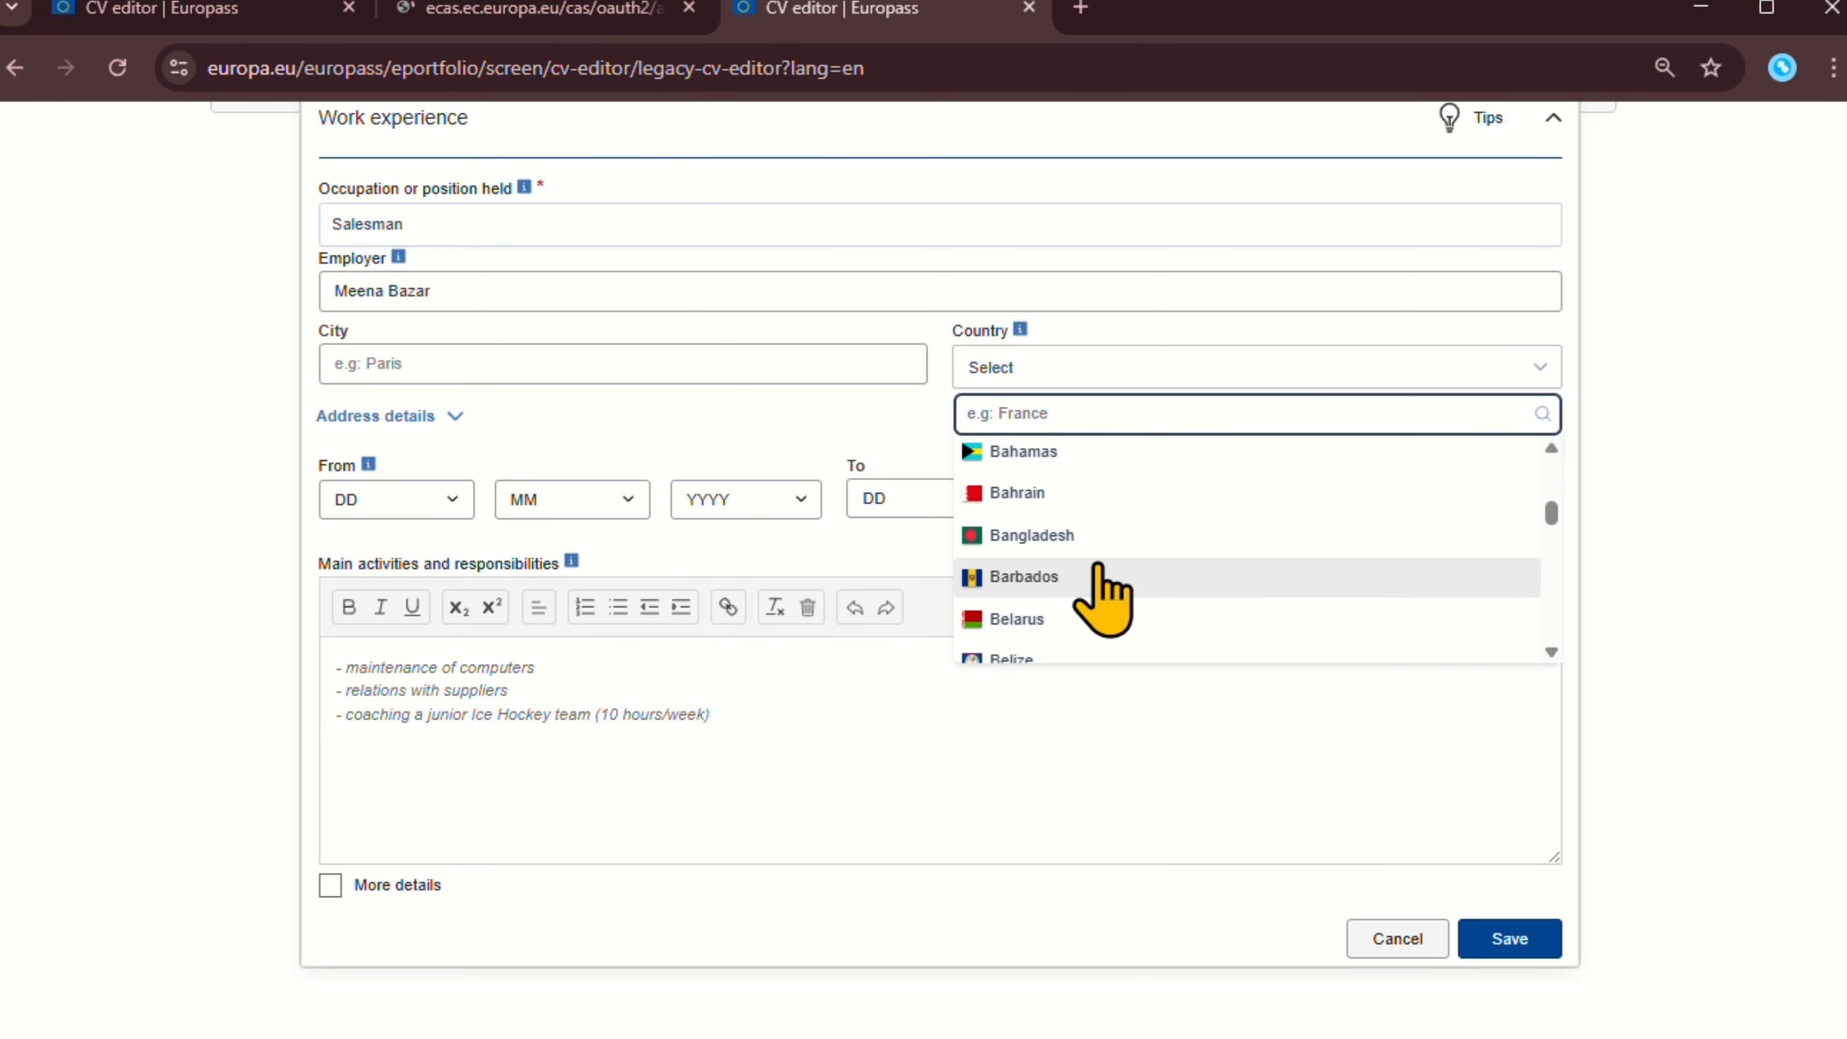
{"action": "left_click", "coordinate": [1091, 528]}
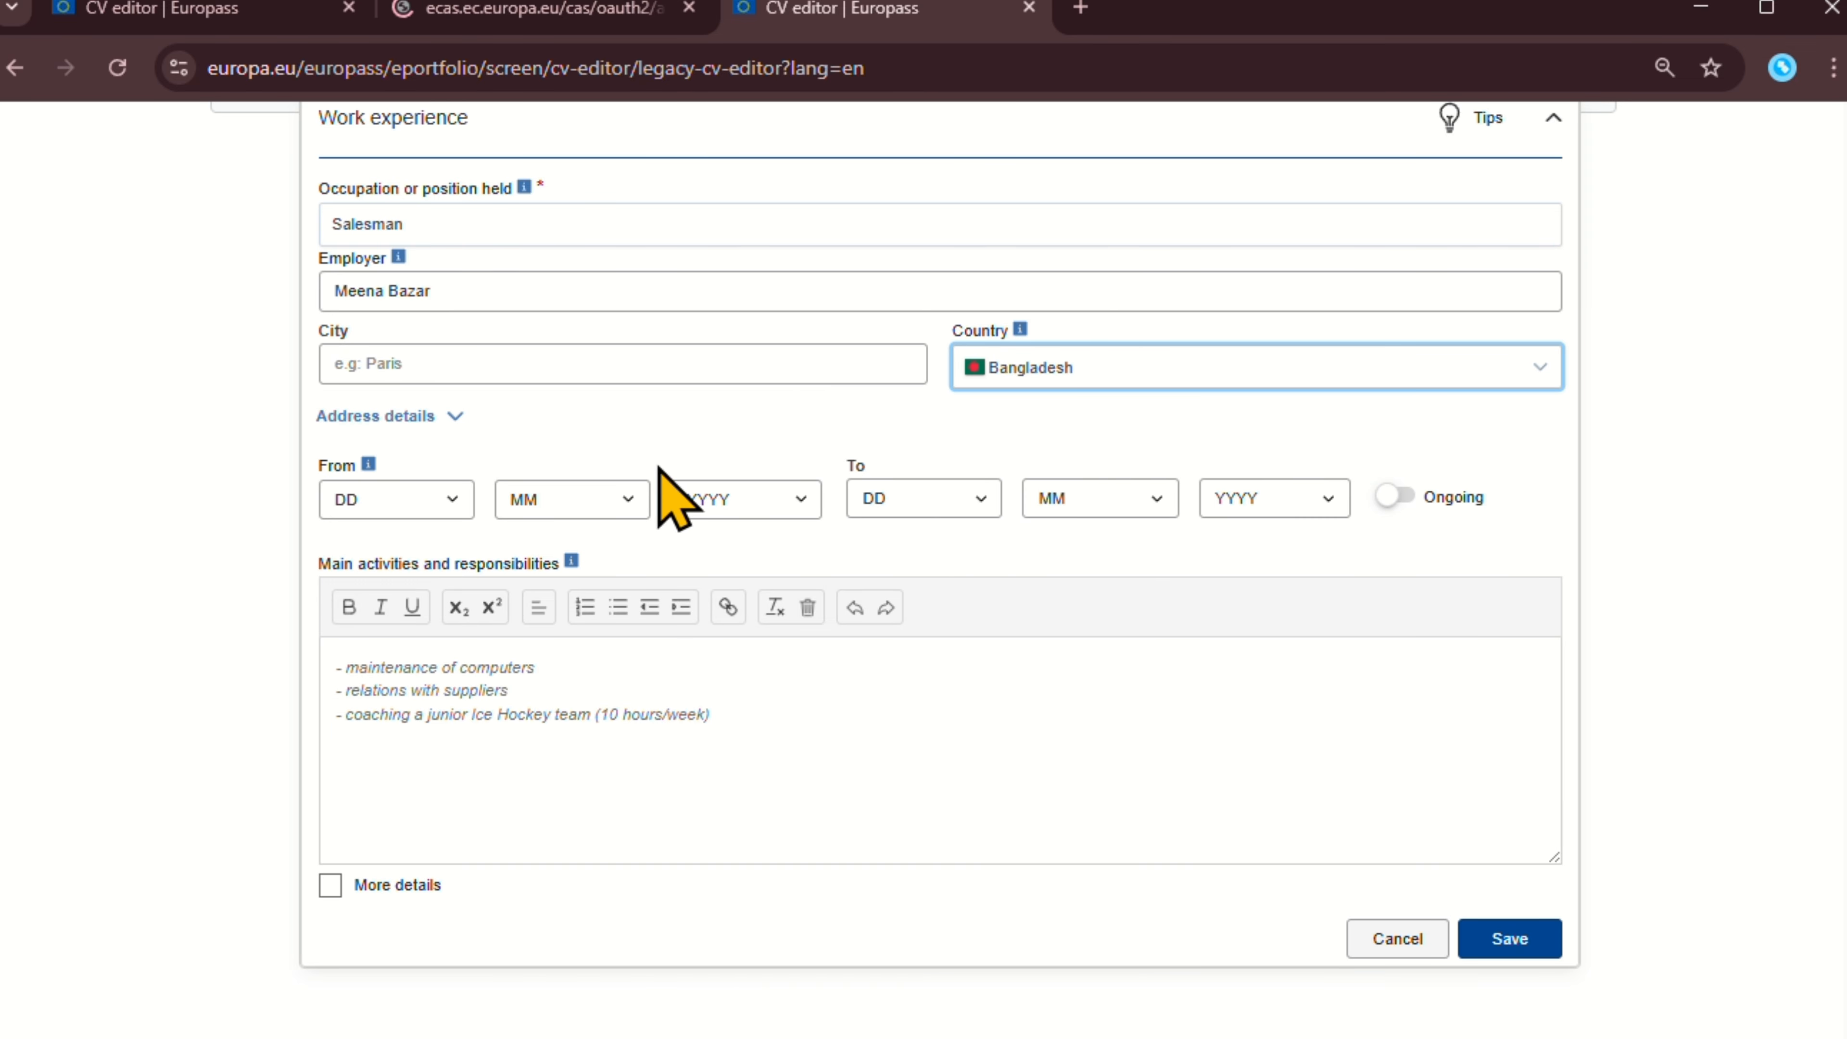
Set the job's From date to day 1, month 1, year 2024, leaving the end date unchanged.
{"action": "left_click", "coordinate": [436, 499]}
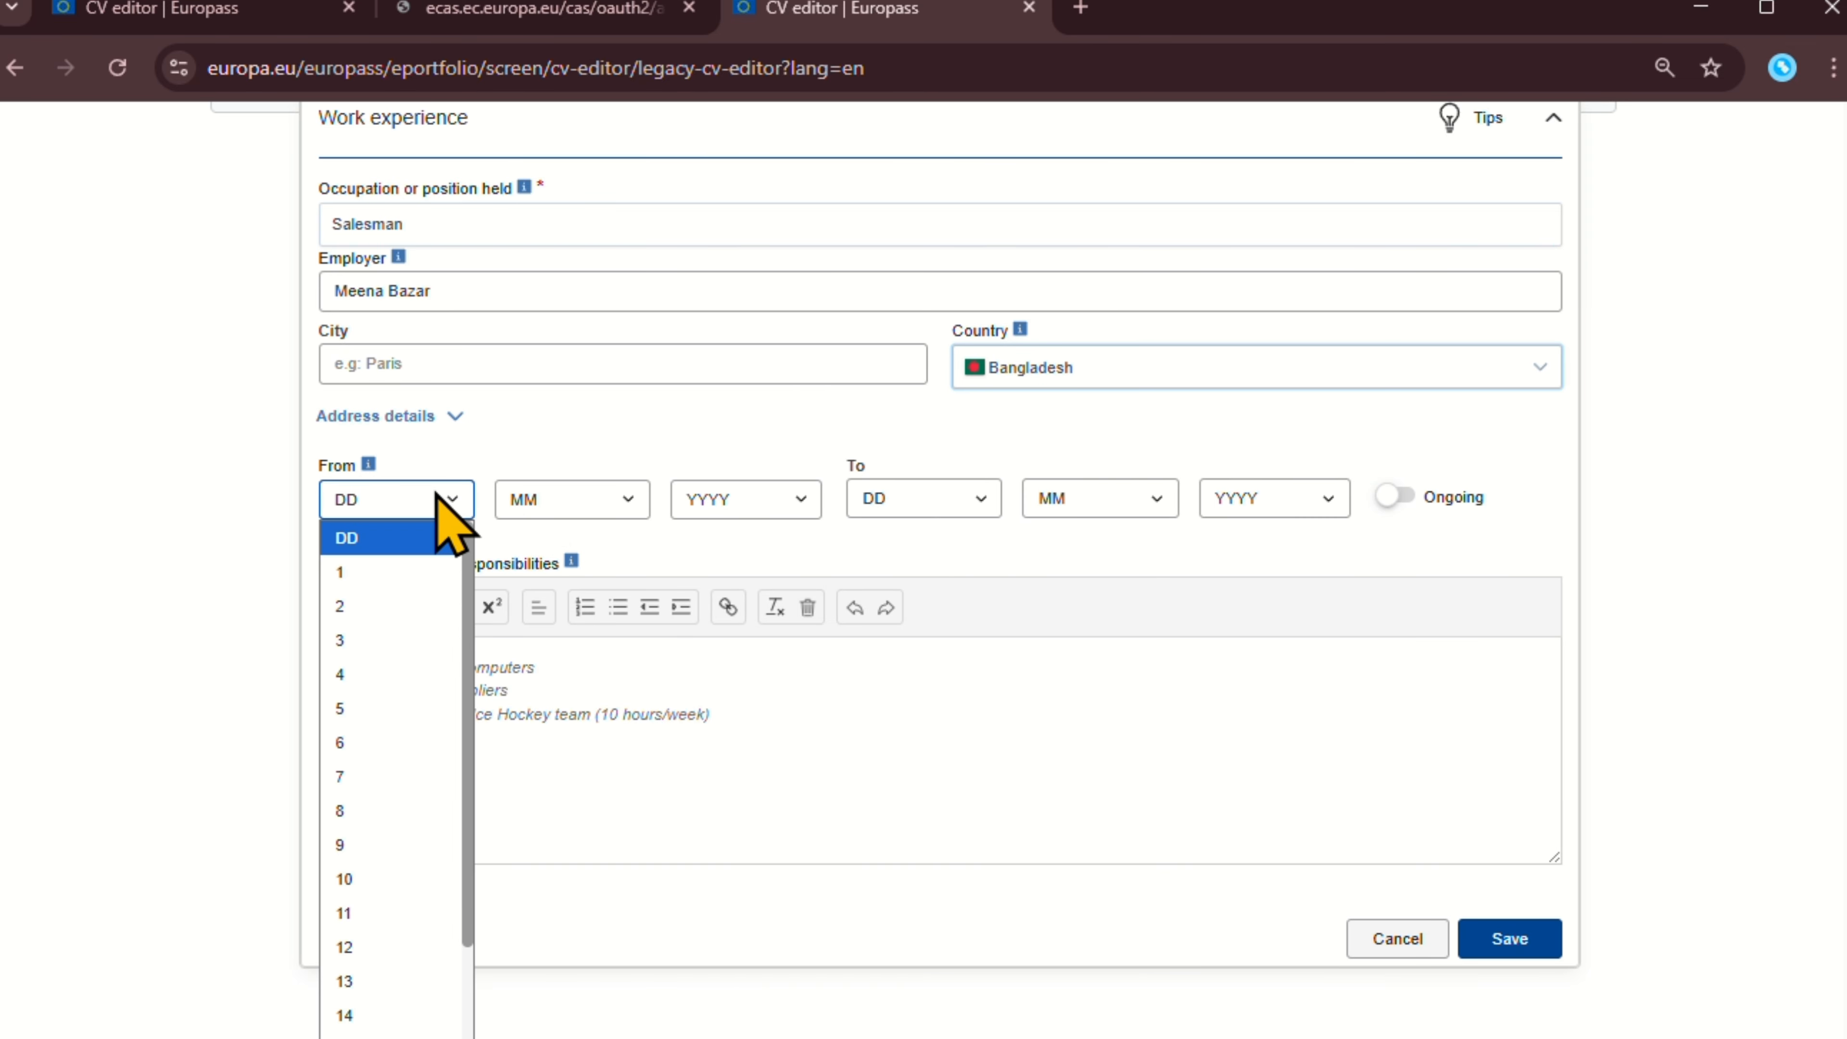
{"action": "left_click", "coordinate": [415, 576]}
{"action": "left_click", "coordinate": [540, 502]}
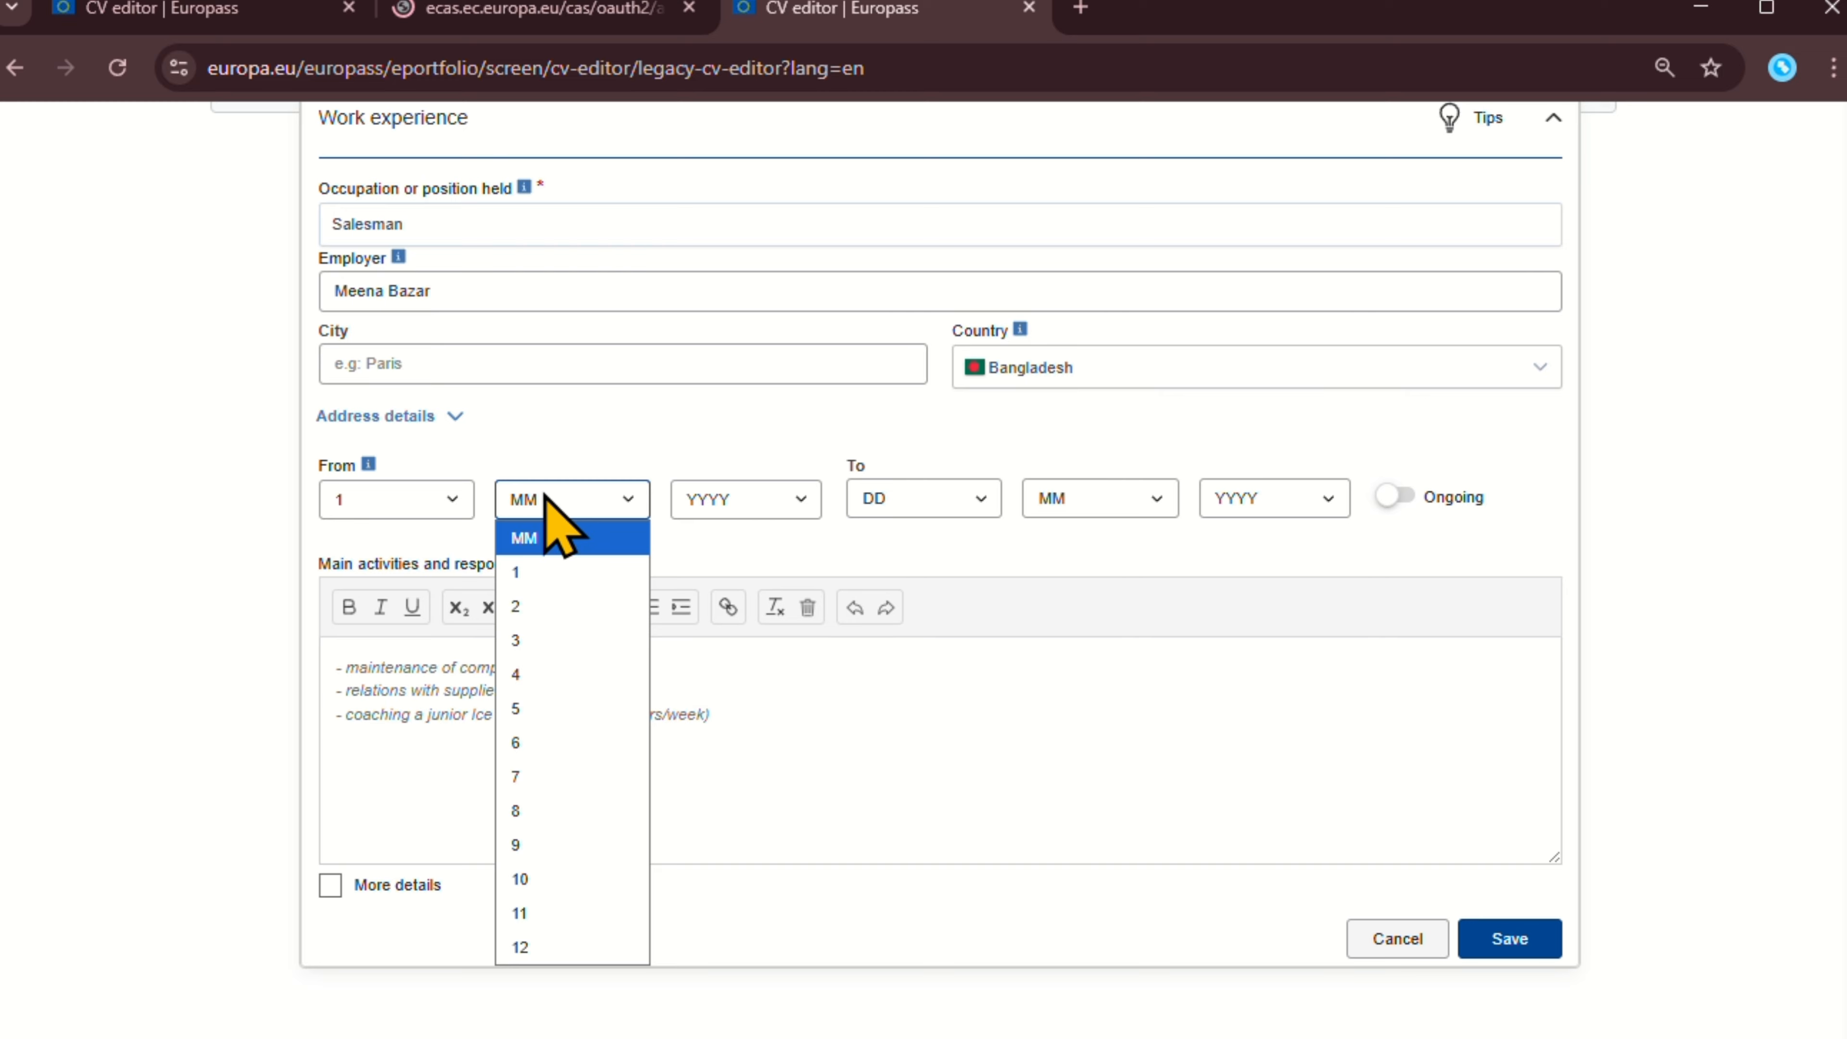
{"action": "left_click", "coordinate": [533, 575]}
{"action": "left_click", "coordinate": [741, 499]}
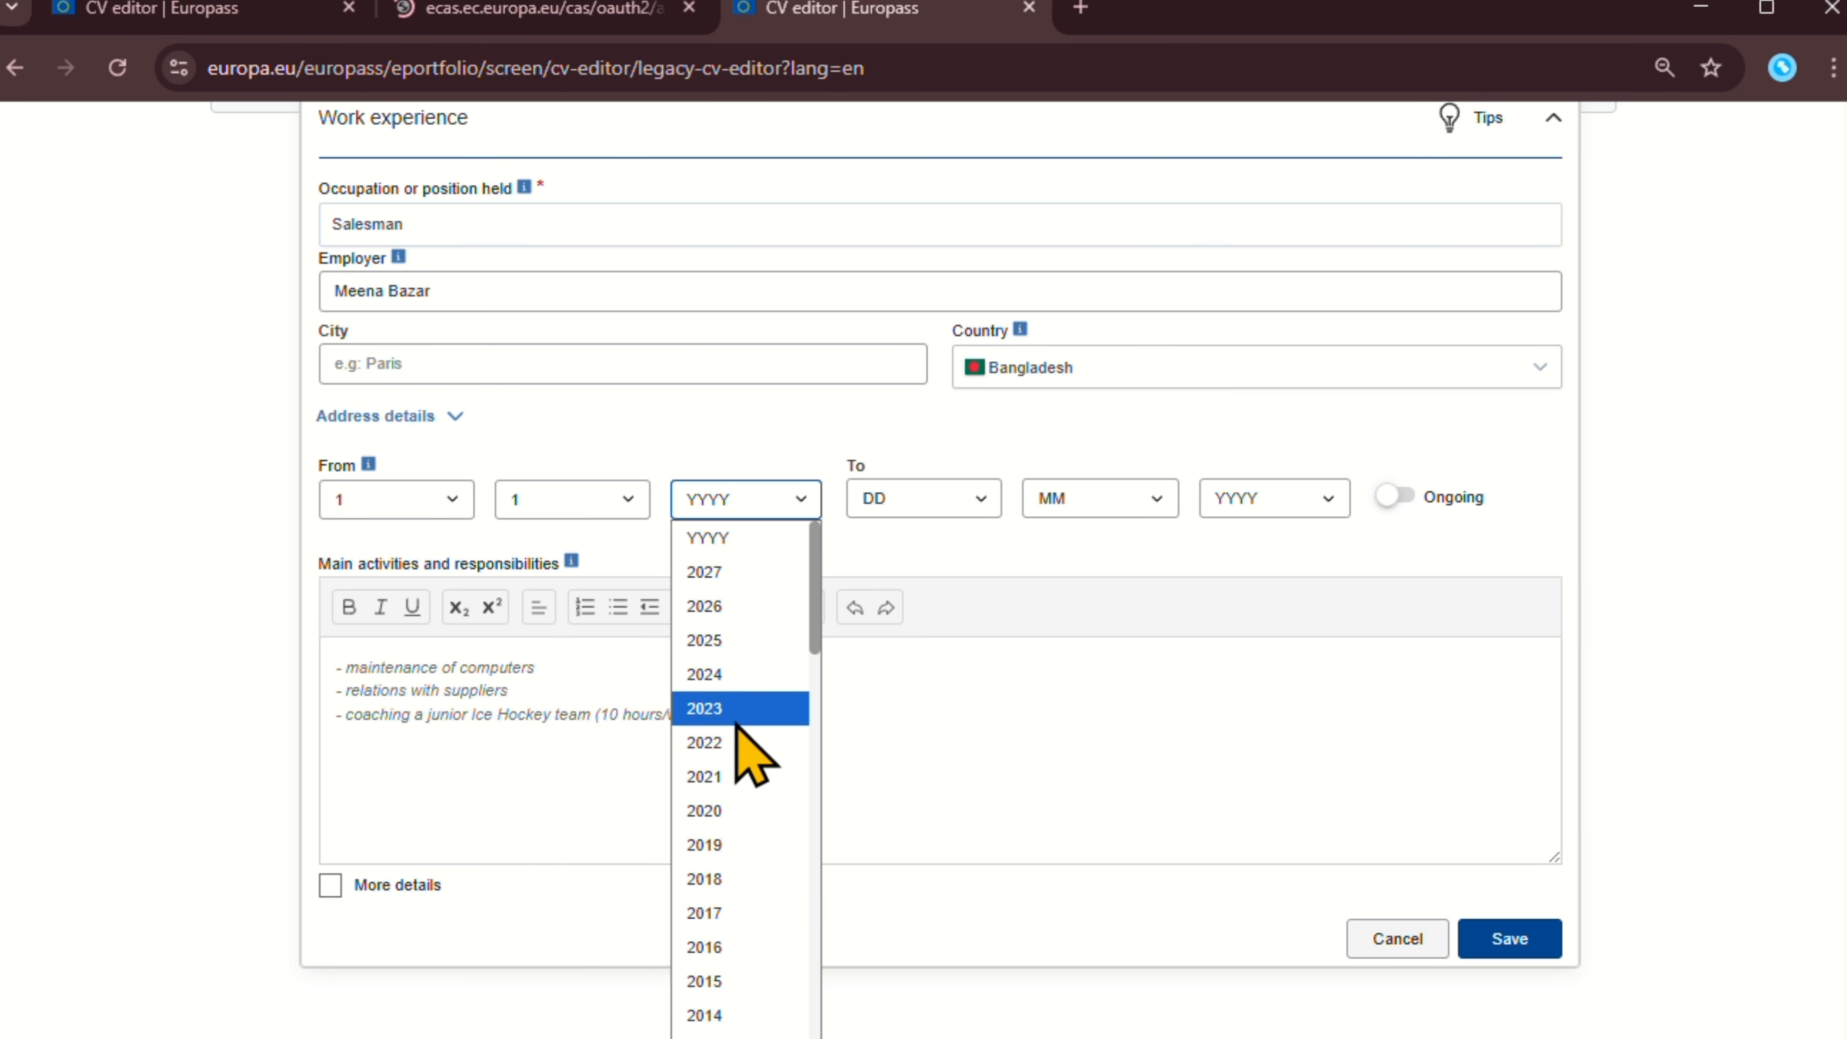
{"action": "left_click", "coordinate": [736, 672]}
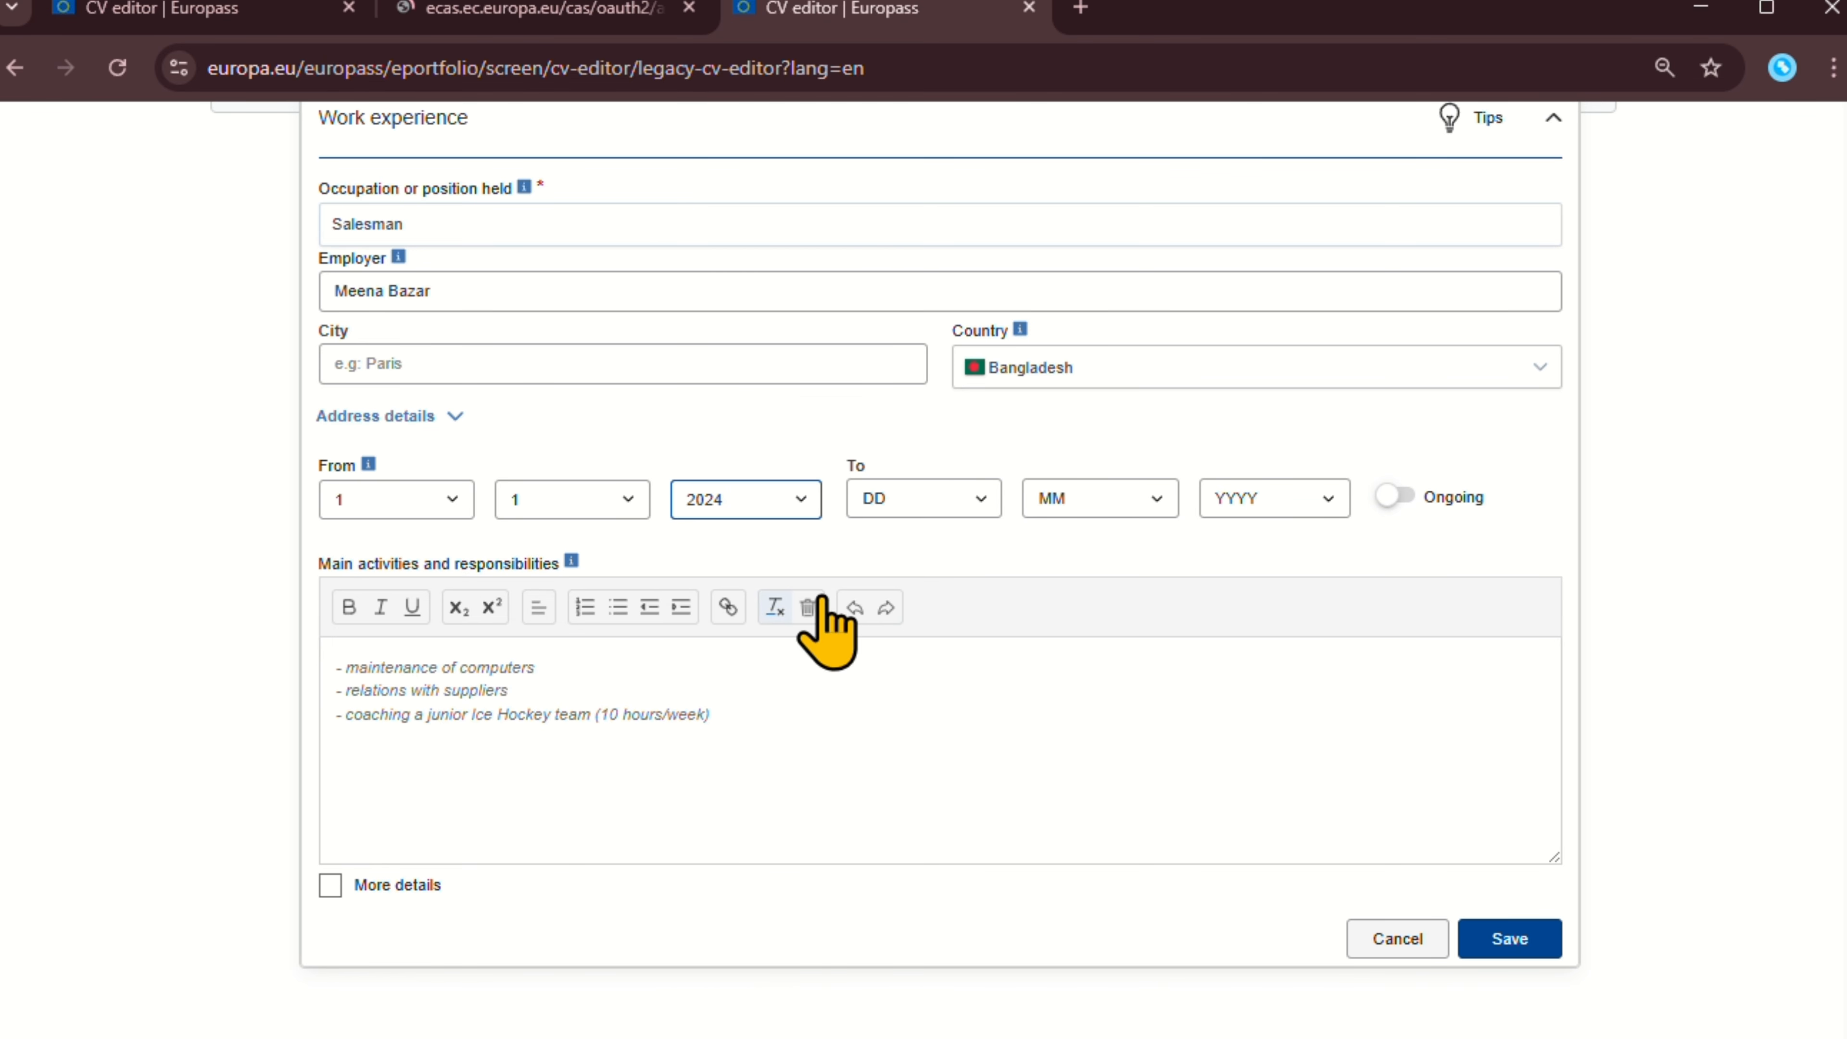
{"action": "left_click", "coordinate": [915, 501]}
{"action": "left_click", "coordinate": [1236, 448]}
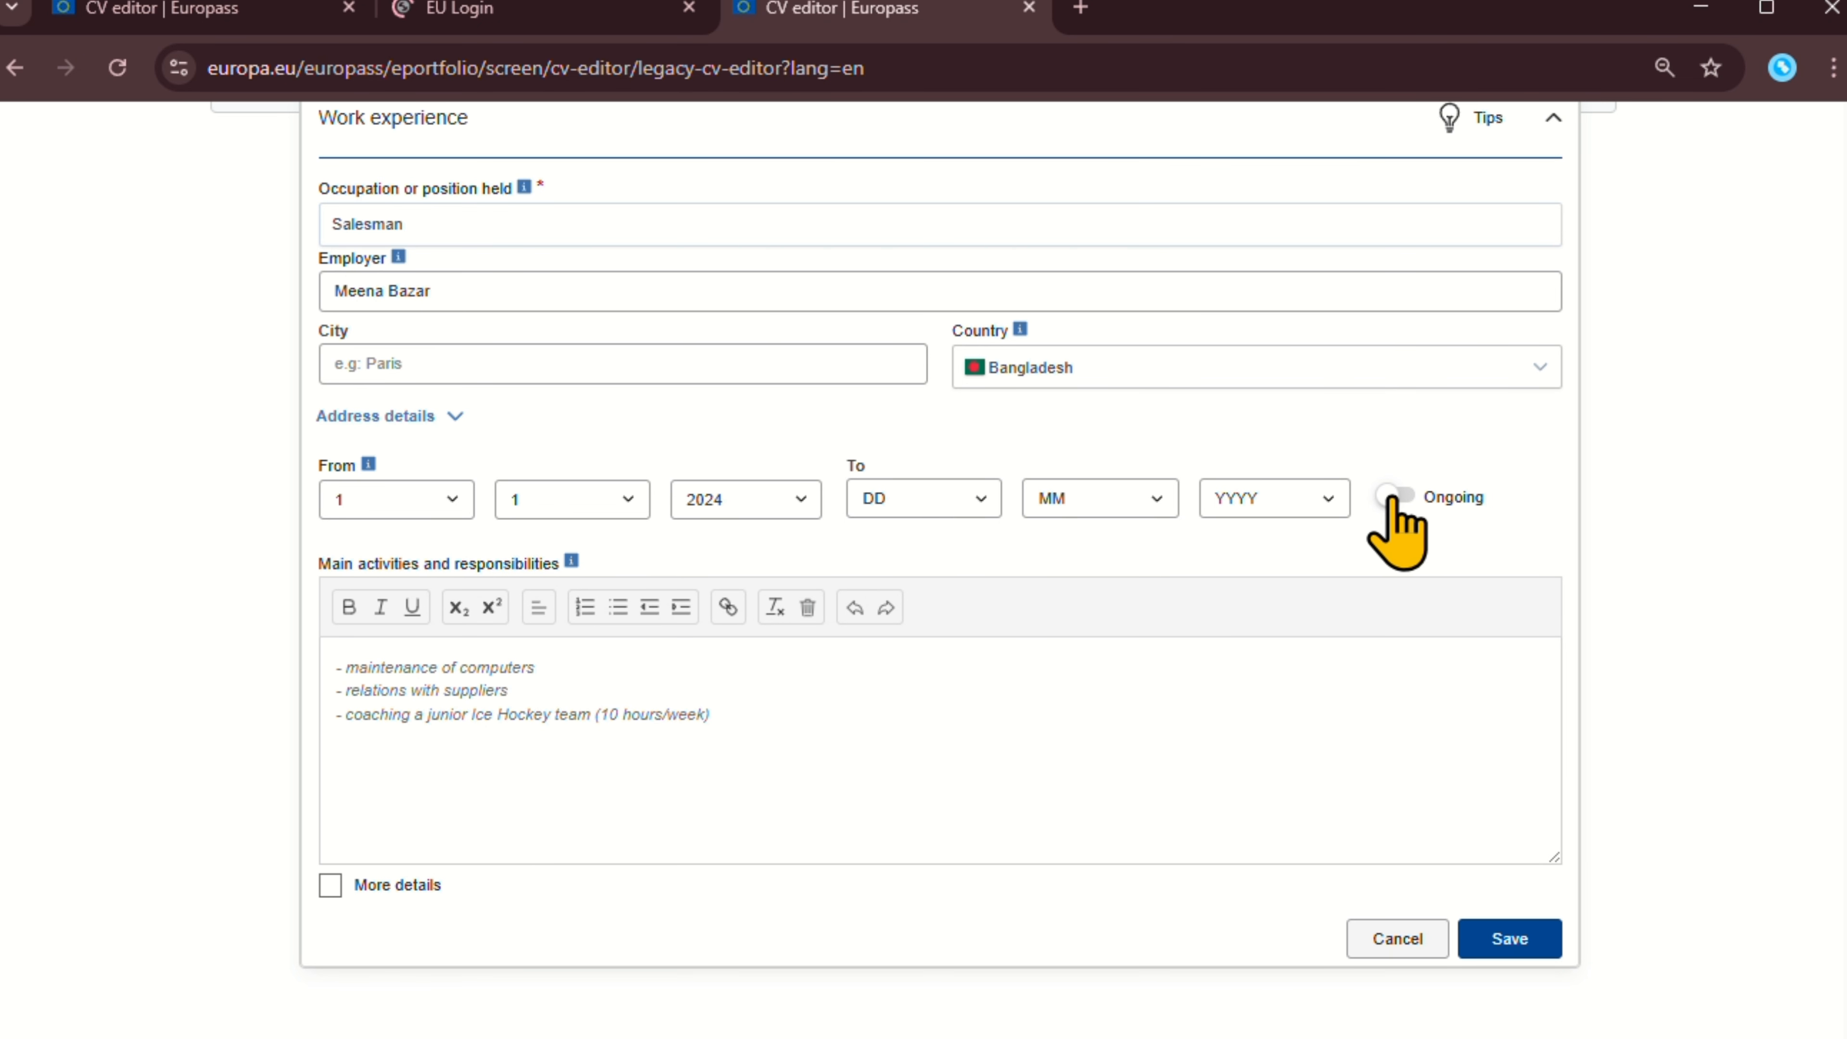
Mark the job as ongoing and replace the ice hockey activity line with 'help customer'.
{"action": "left_click", "coordinate": [1391, 497]}
{"action": "mouse_move", "coordinate": [571, 561]}
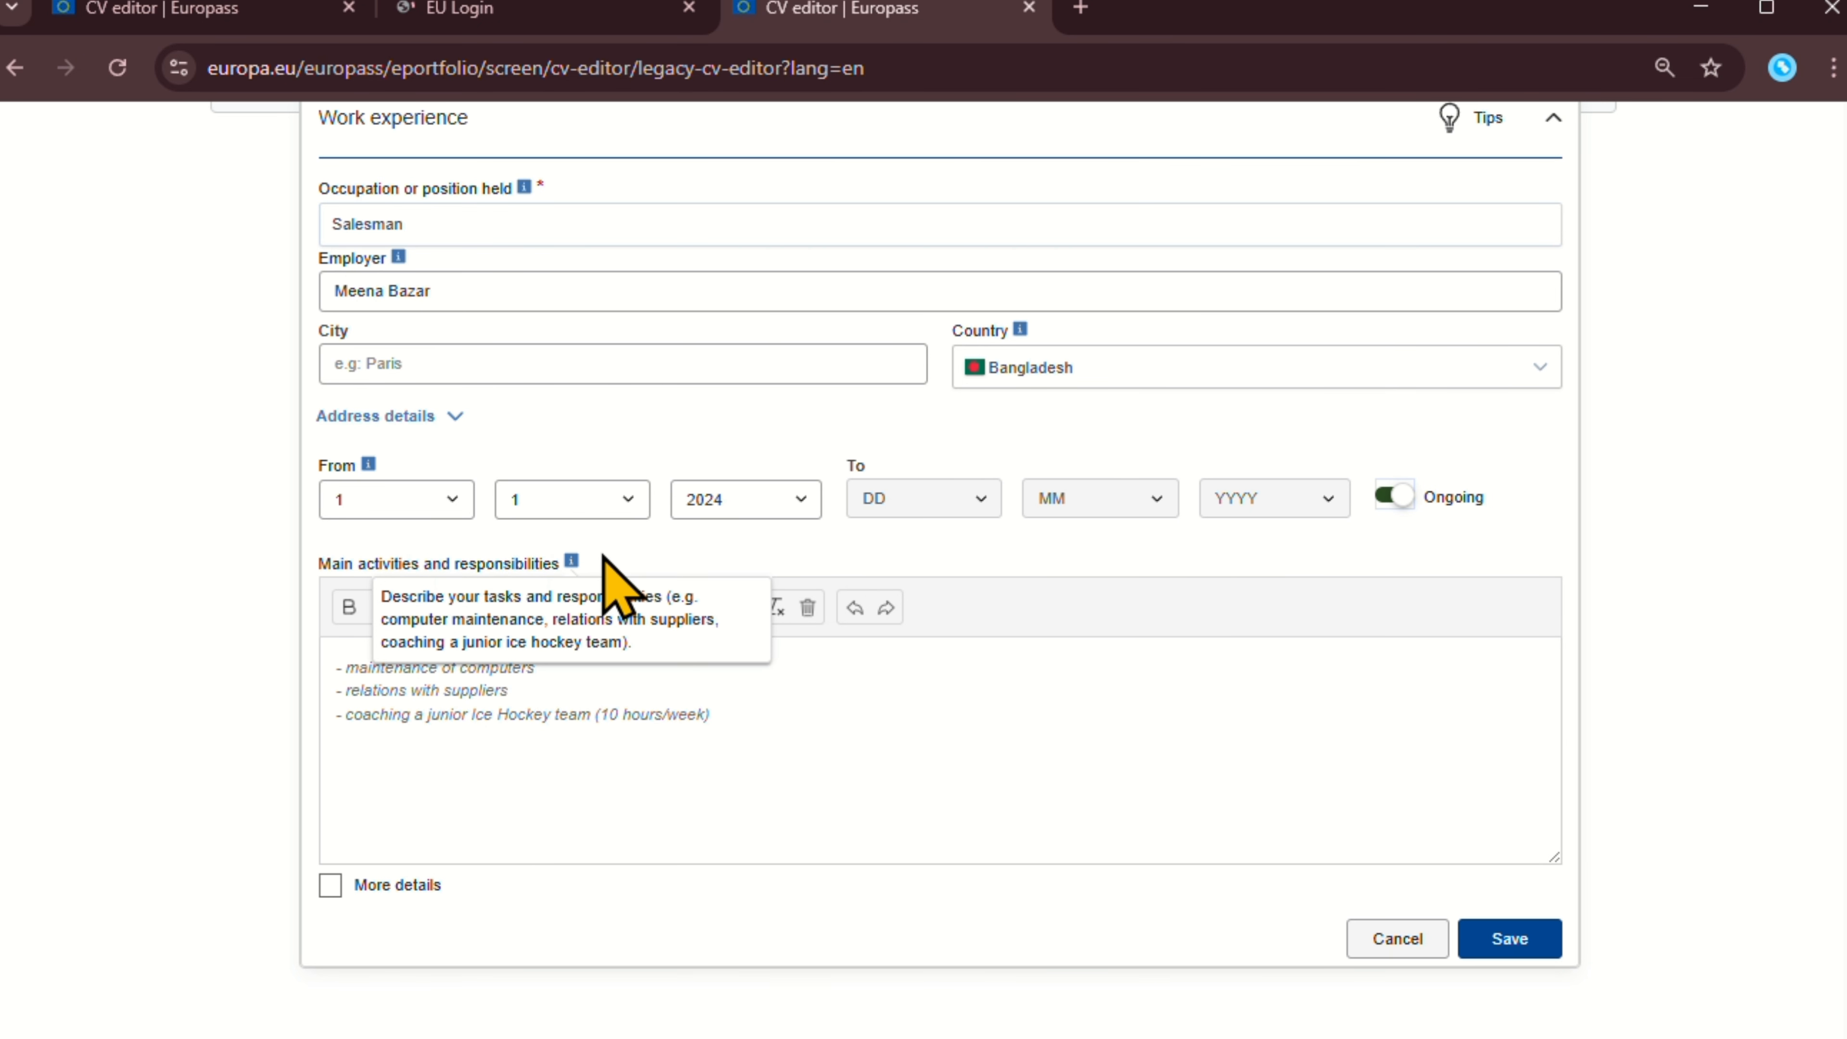
{"action": "double_click", "coordinate": [629, 715]}
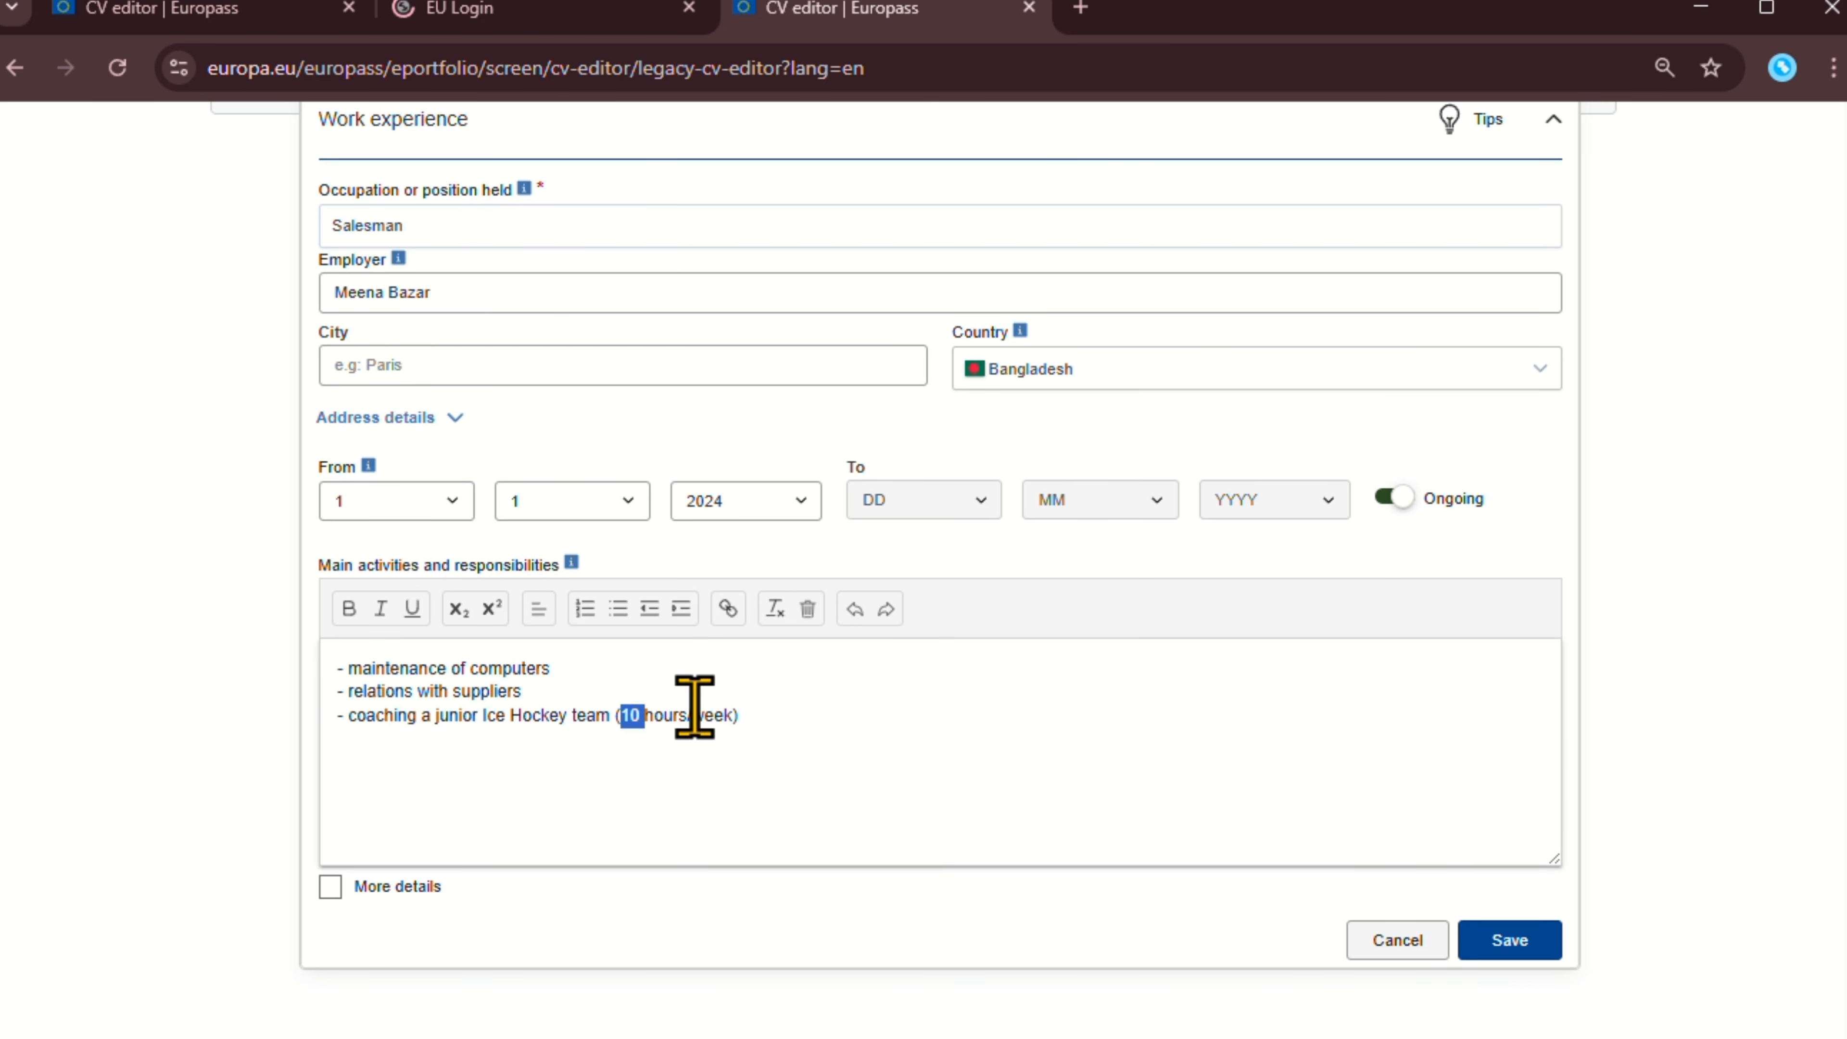
{"action": "left_click_drag", "start_coordinate": [749, 719], "coordinate": [356, 724]}
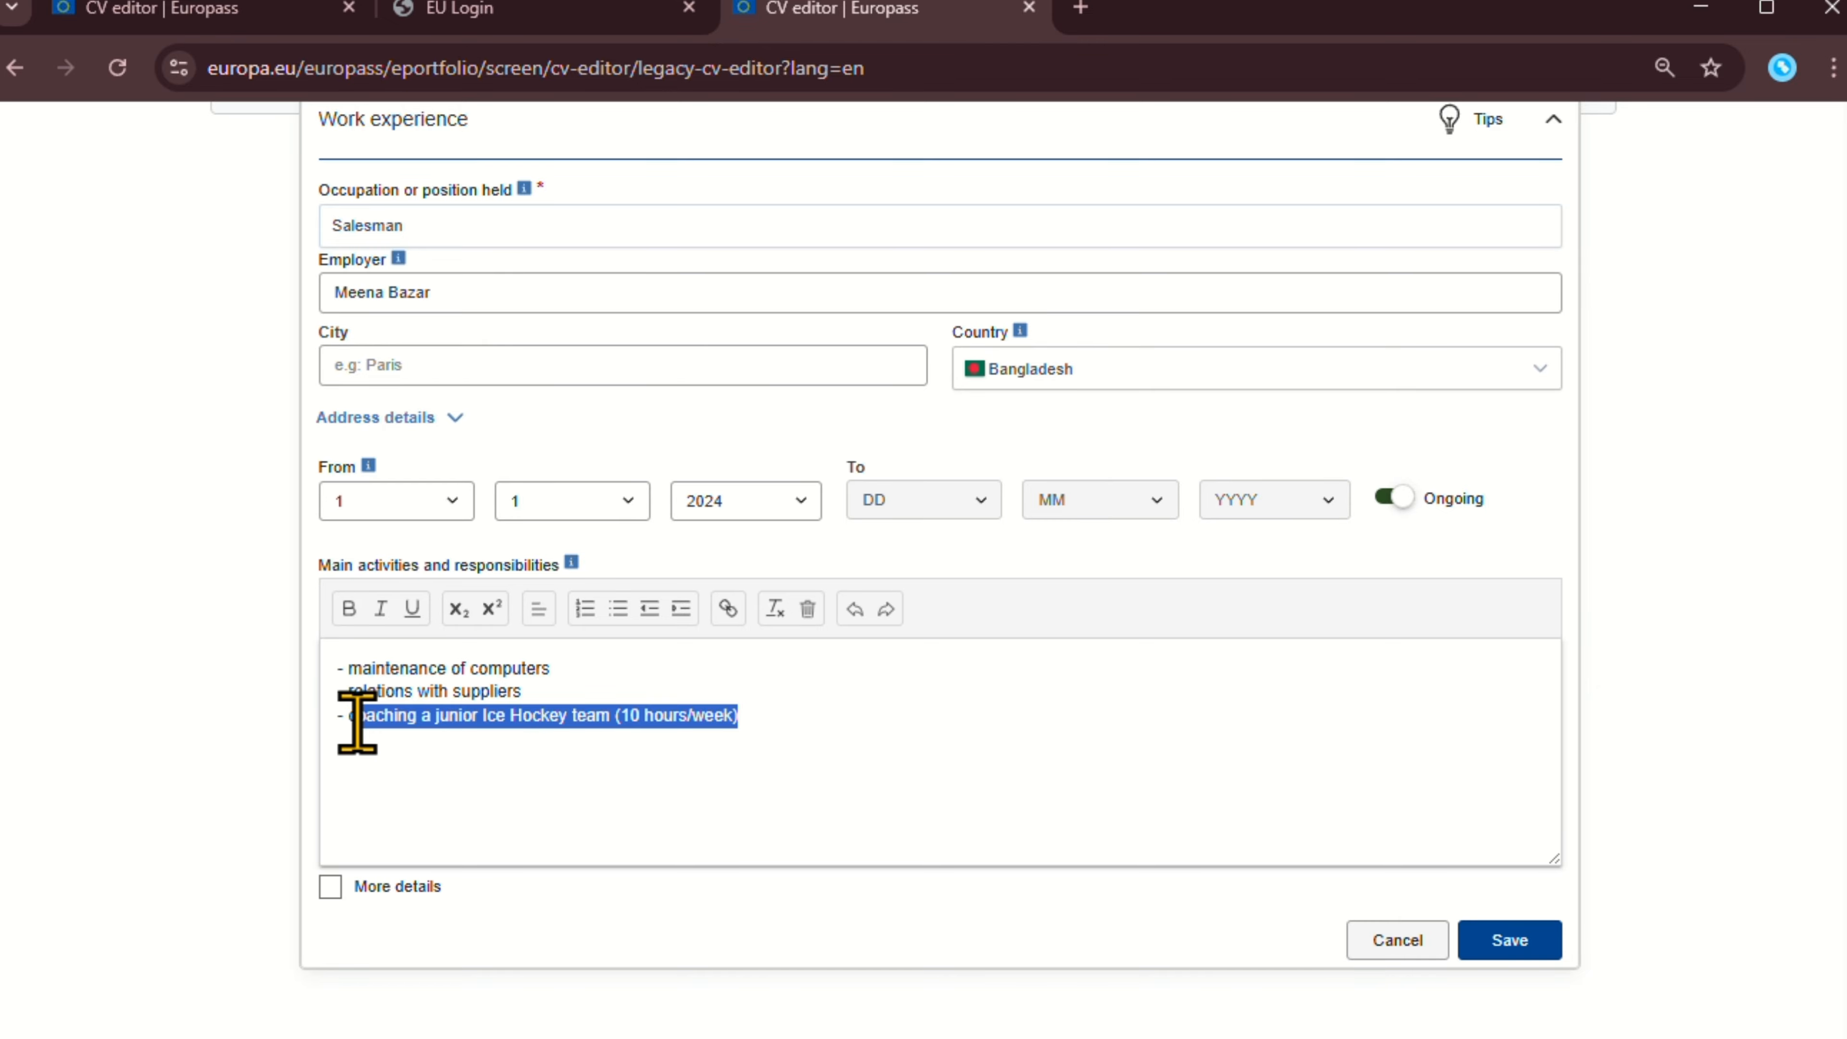
{"action": "key", "text": "BackSpace"}
{"action": "key", "text": "BackSpace"}
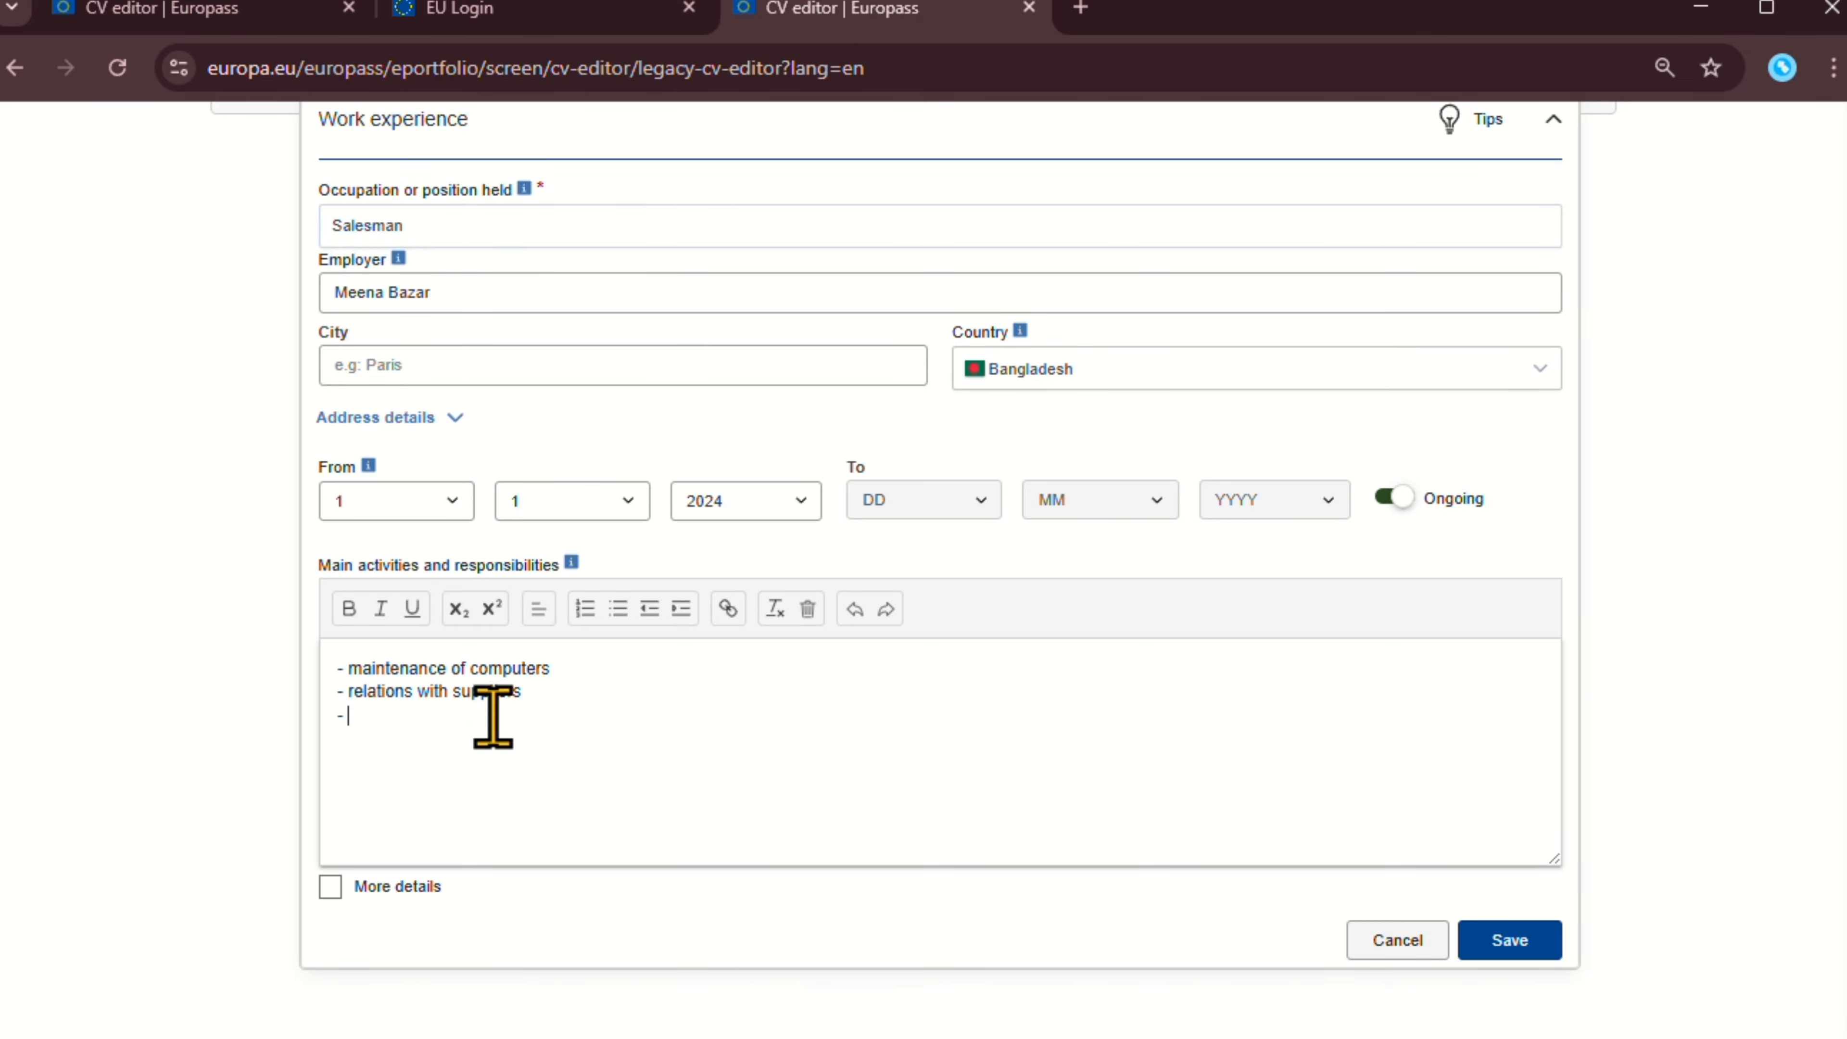
{"action": "type", "text": "help customer"}
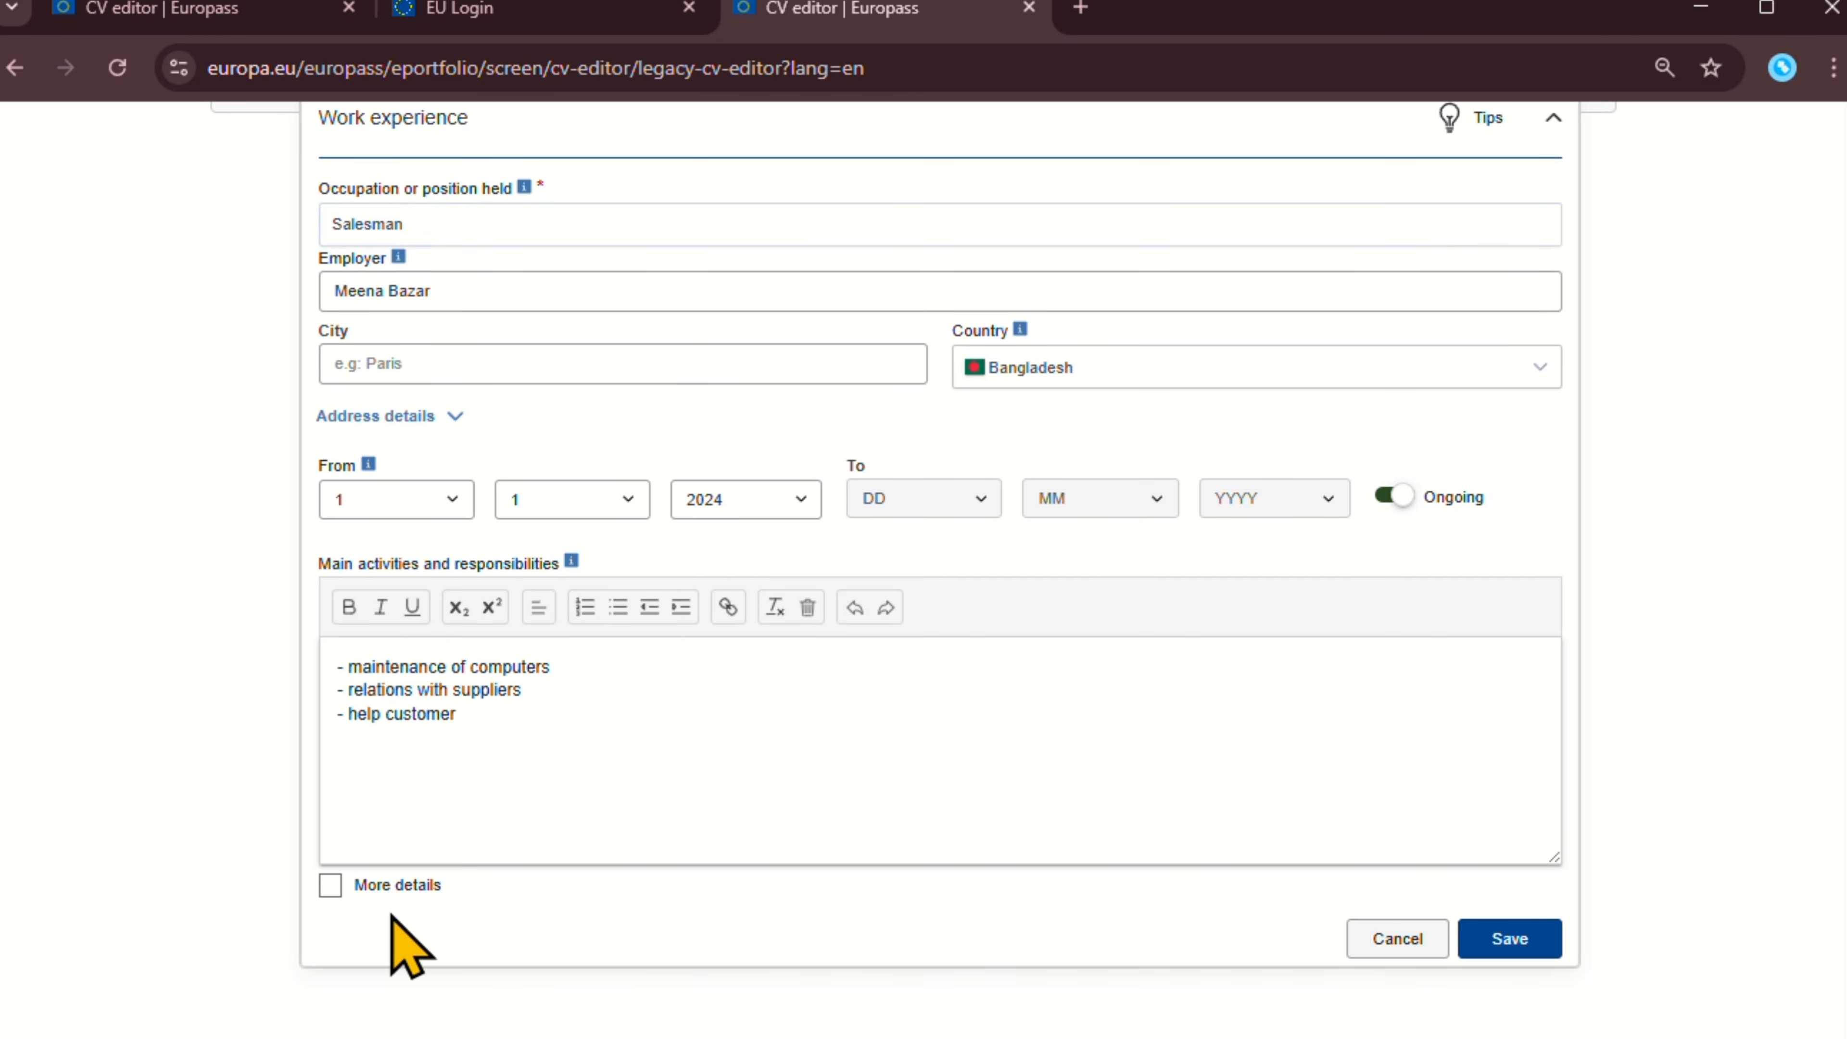
{"action": "left_click", "coordinate": [351, 891]}
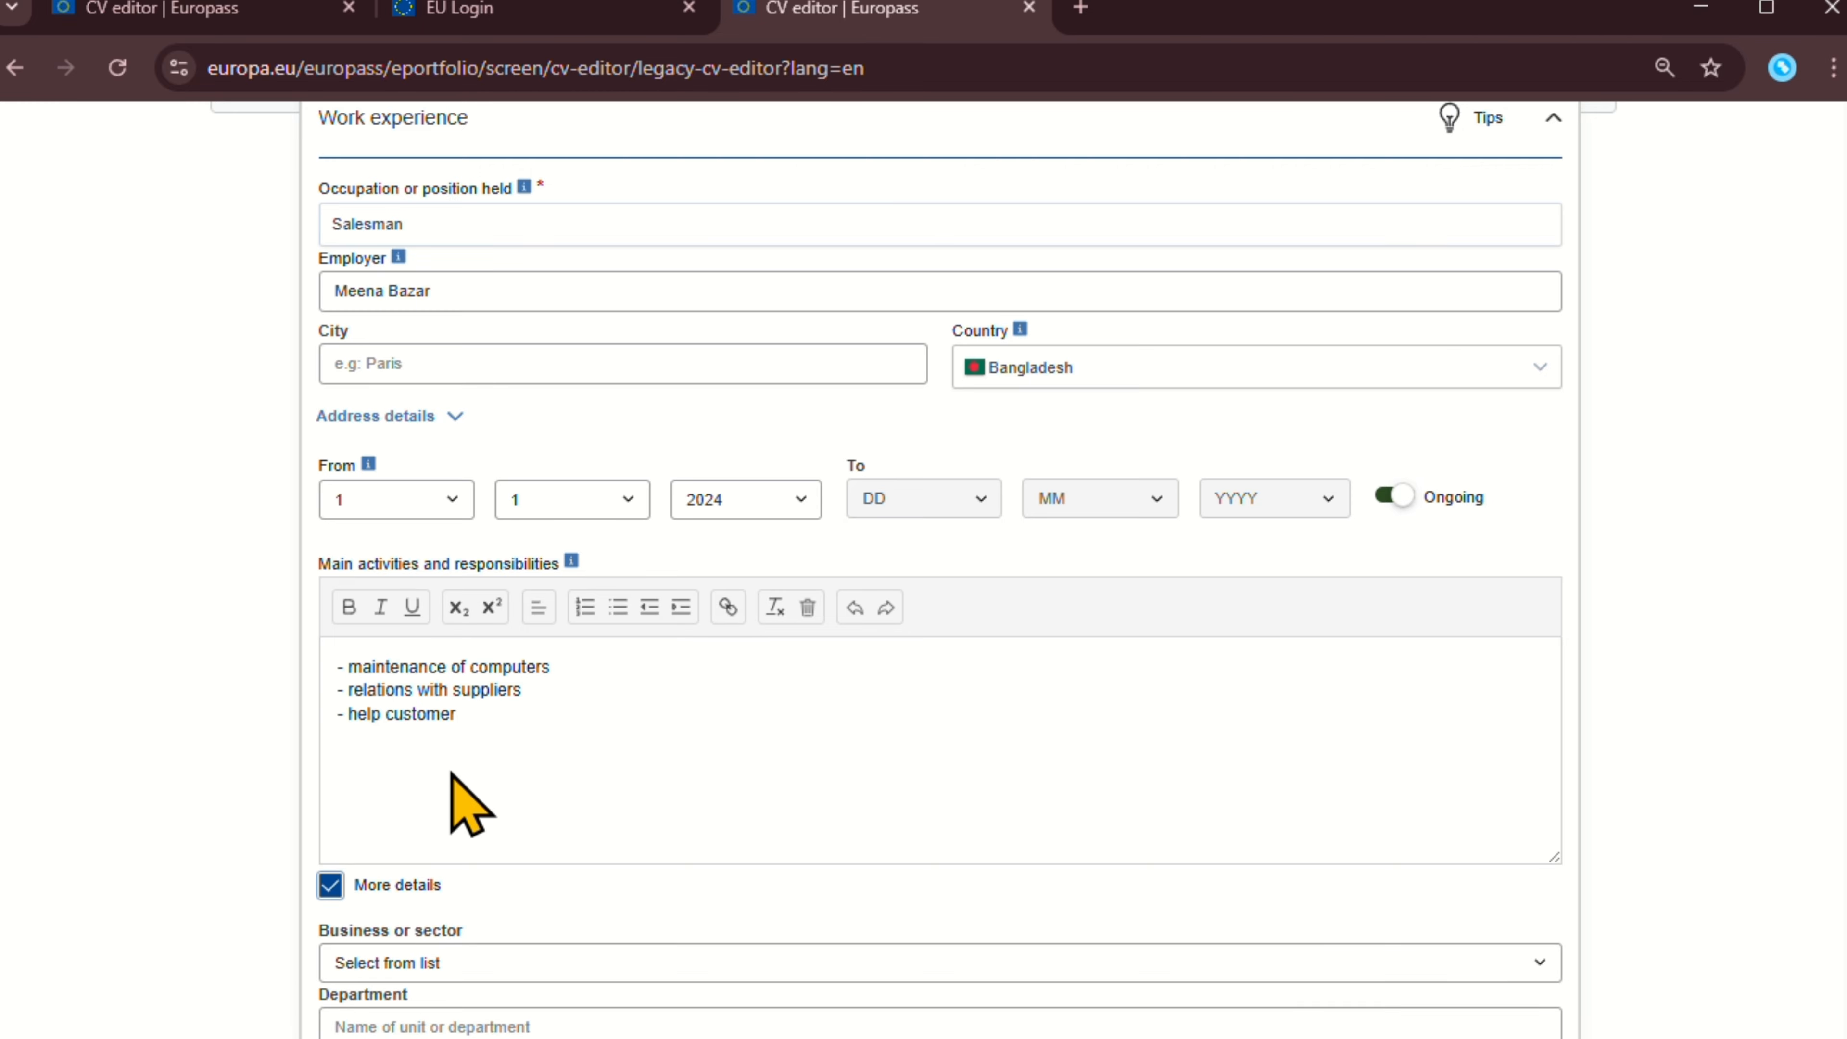
{"action": "scroll", "coordinate": [466, 778], "scroll_direction": "down", "scroll_amount": 5}
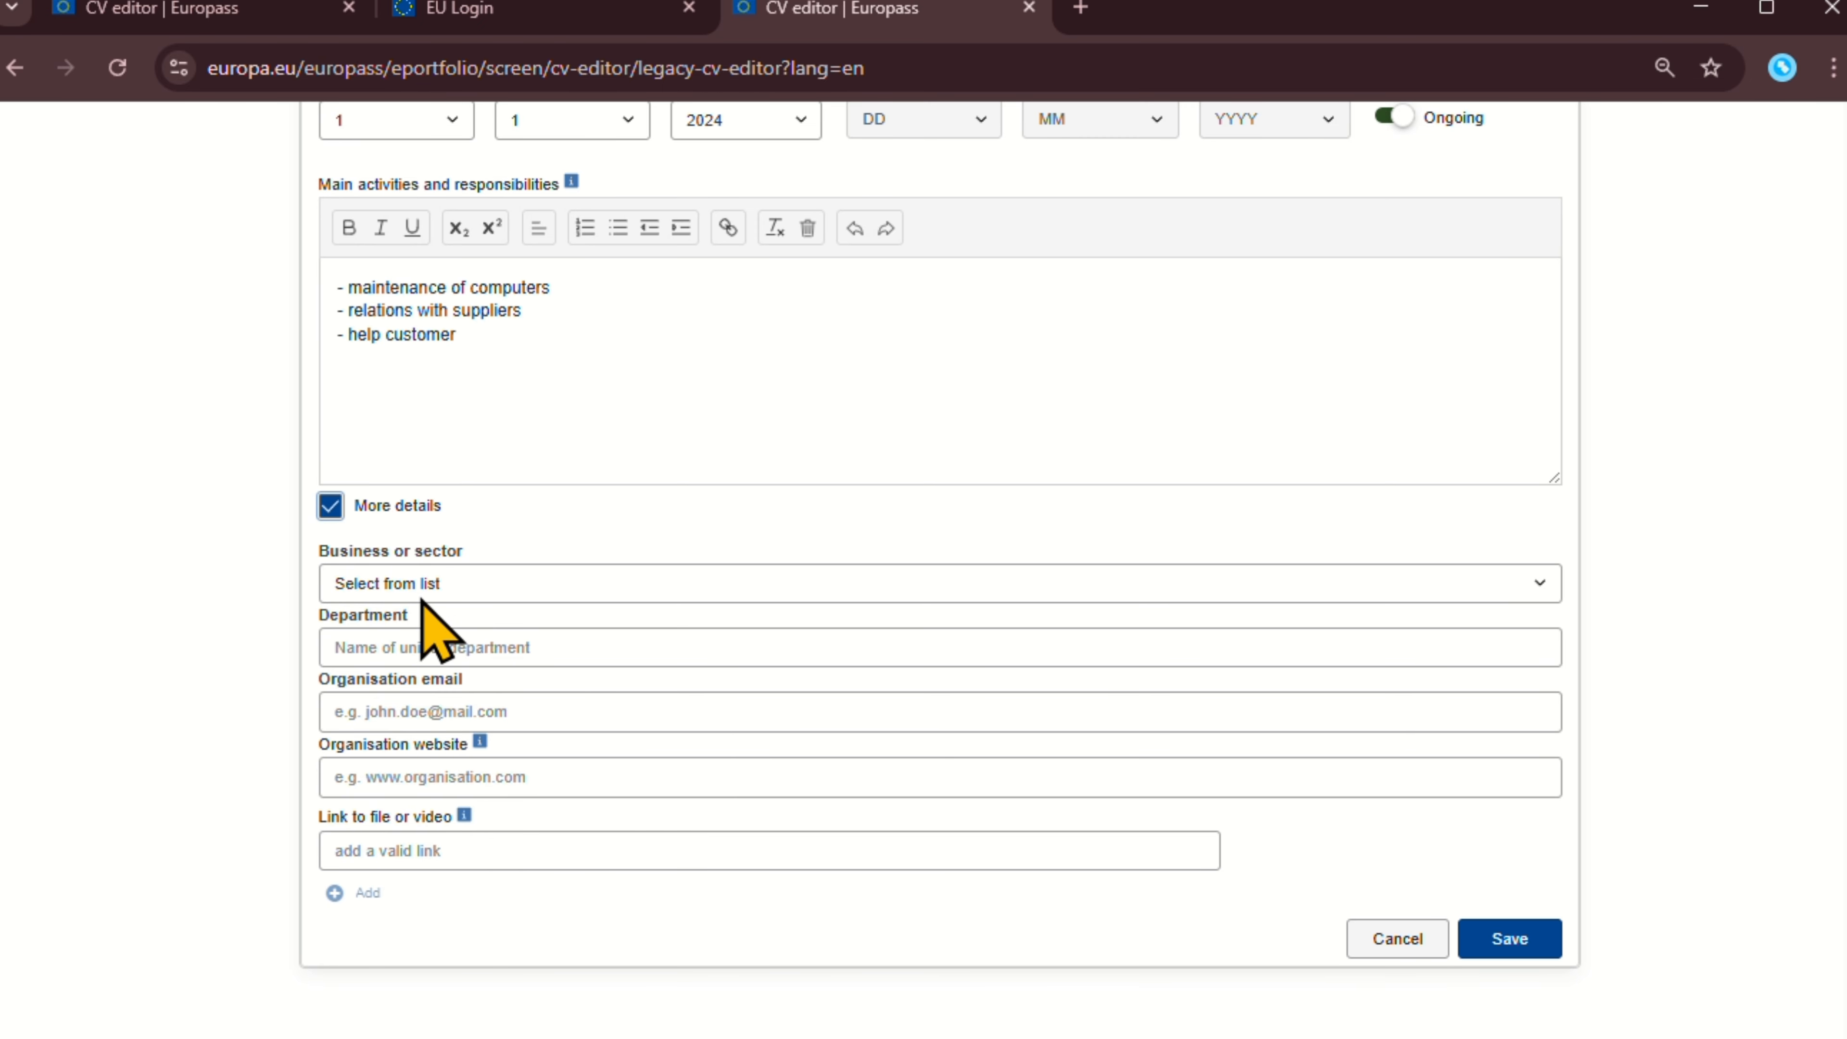
{"action": "left_click", "coordinate": [429, 586]}
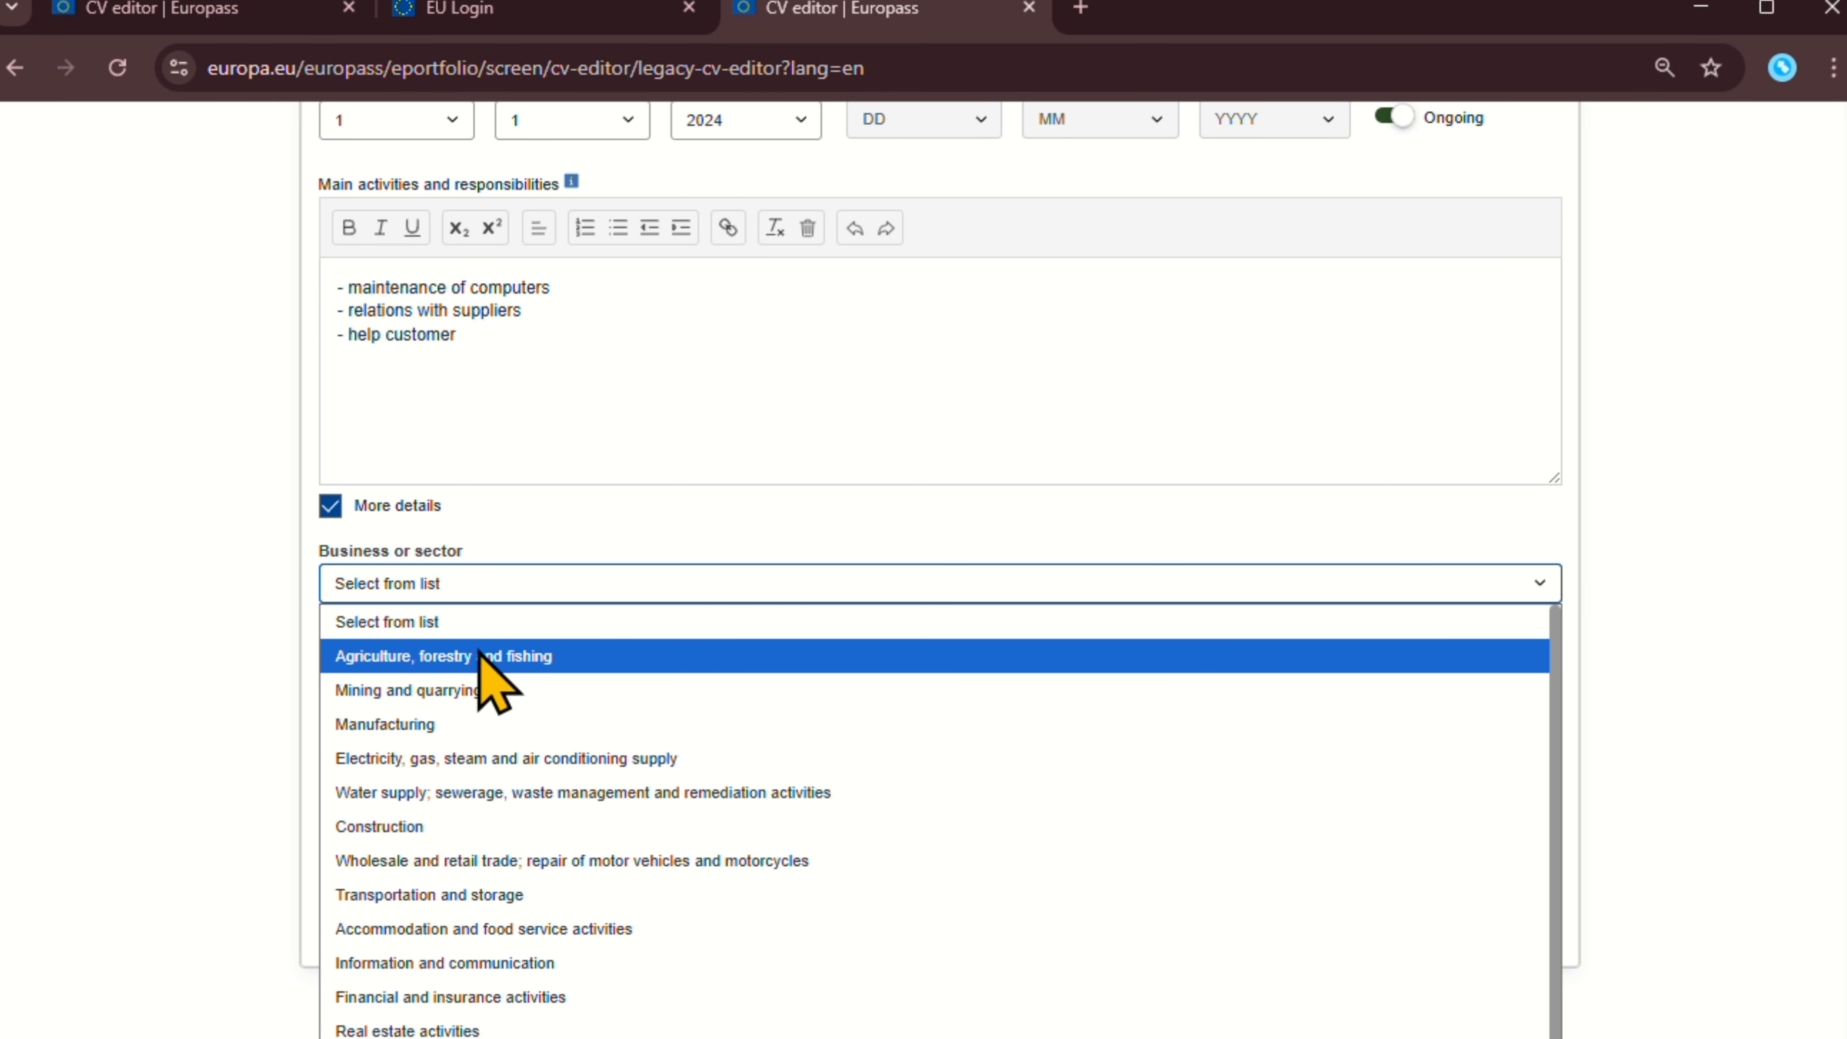
{"action": "scroll", "coordinate": [494, 677], "scroll_direction": "down", "scroll_amount": 1}
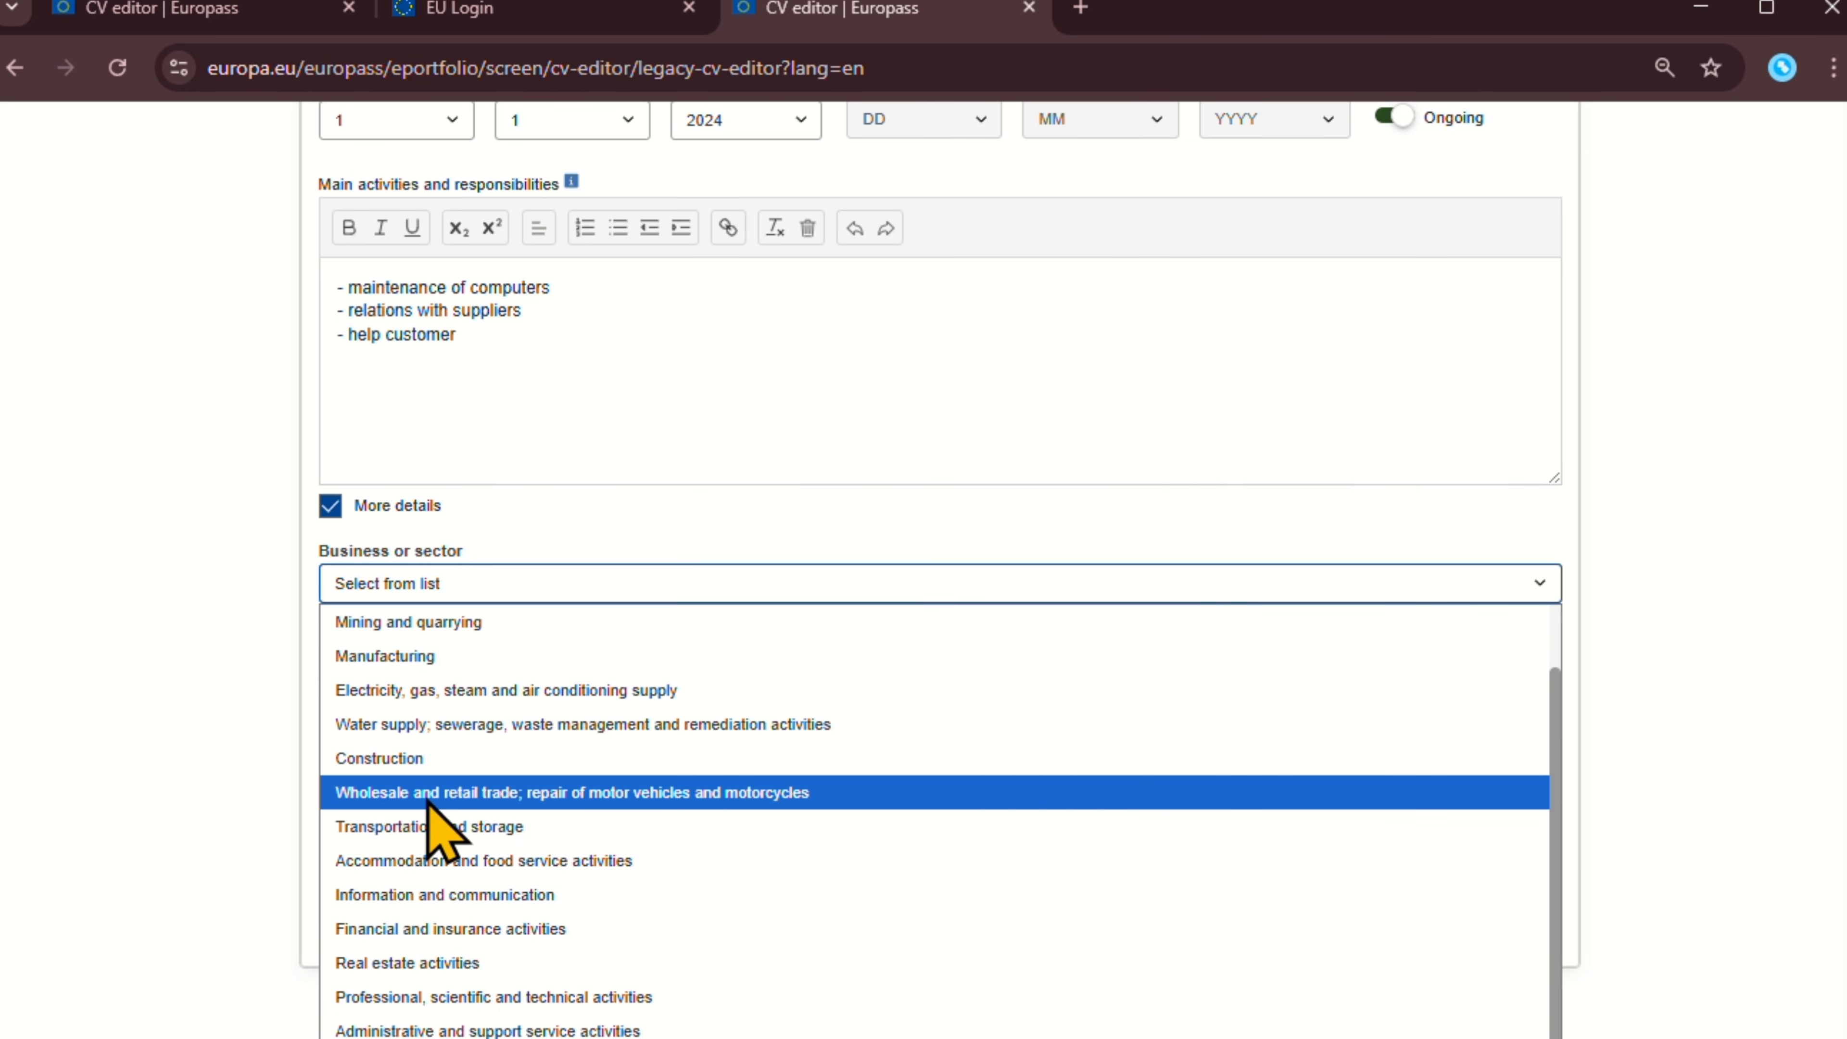
{"action": "left_click", "coordinate": [500, 551]}
{"action": "left_click", "coordinate": [457, 648]}
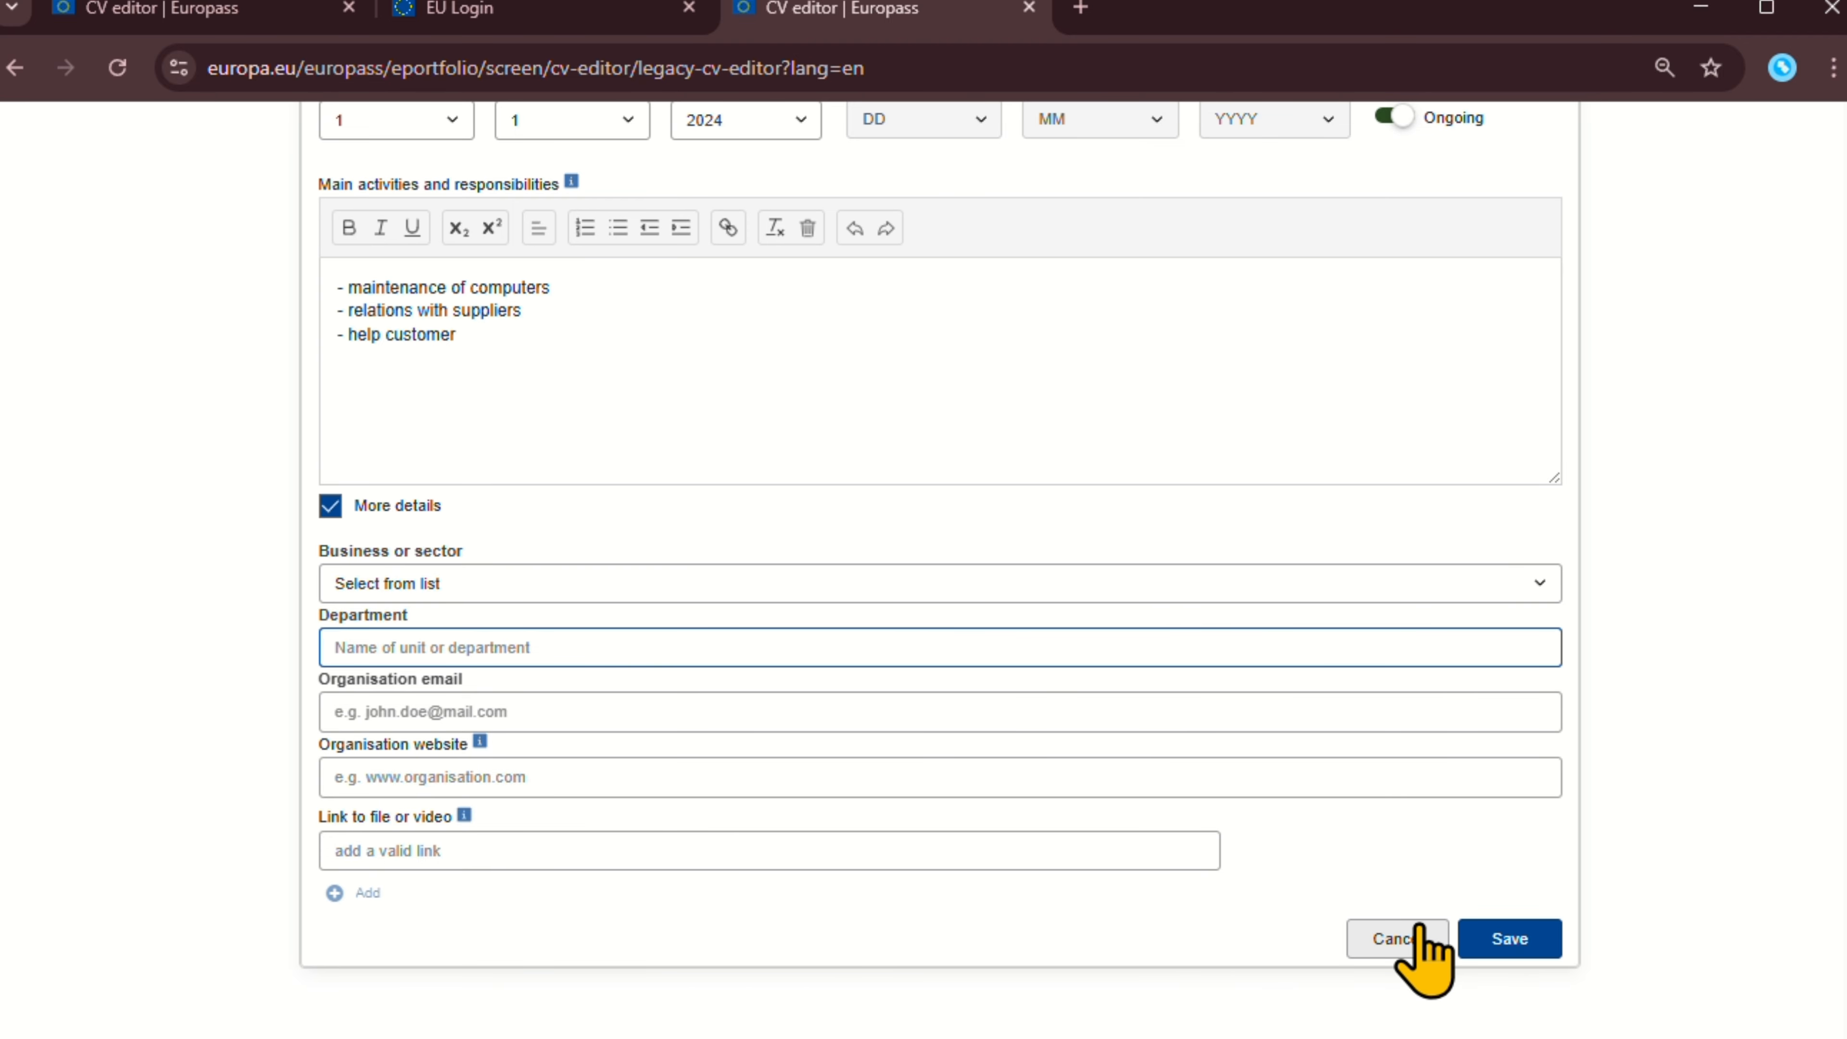
Save the Salesman job, then choose Education and training as the new section type.
{"action": "left_click", "coordinate": [1509, 939]}
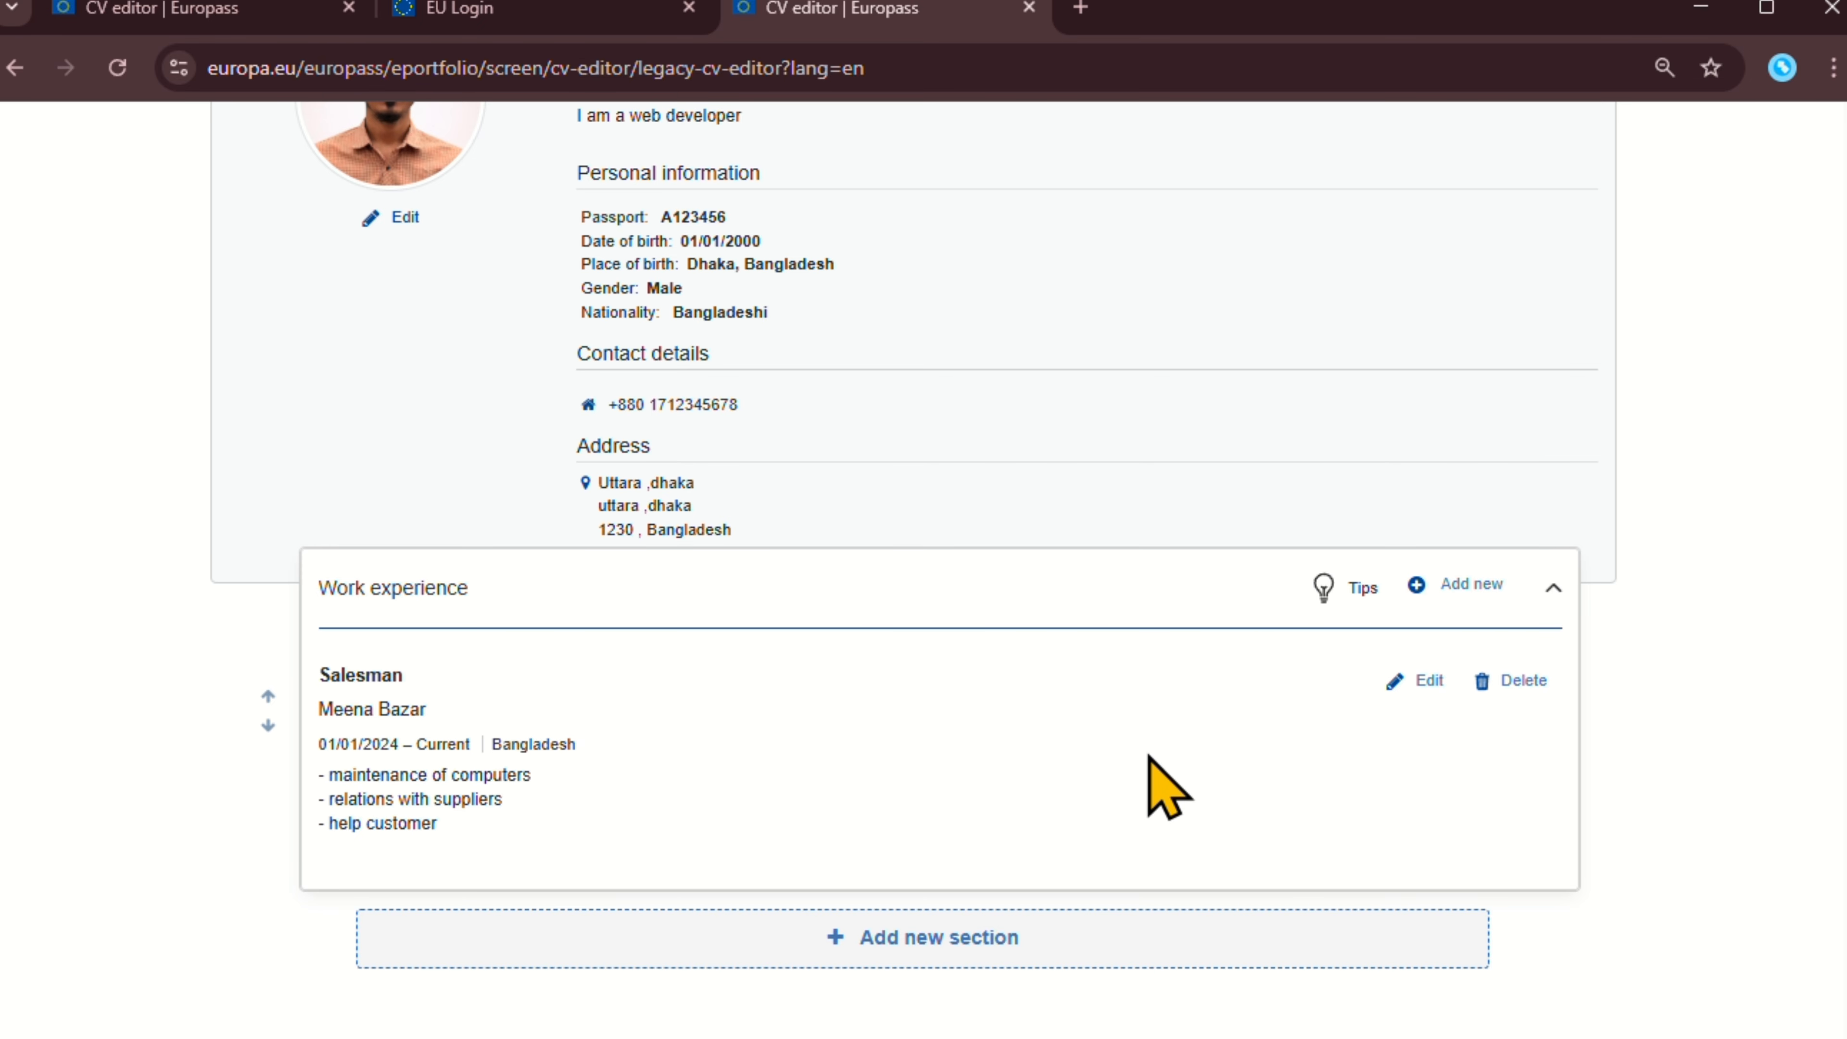
{"action": "left_click", "coordinate": [949, 942]}
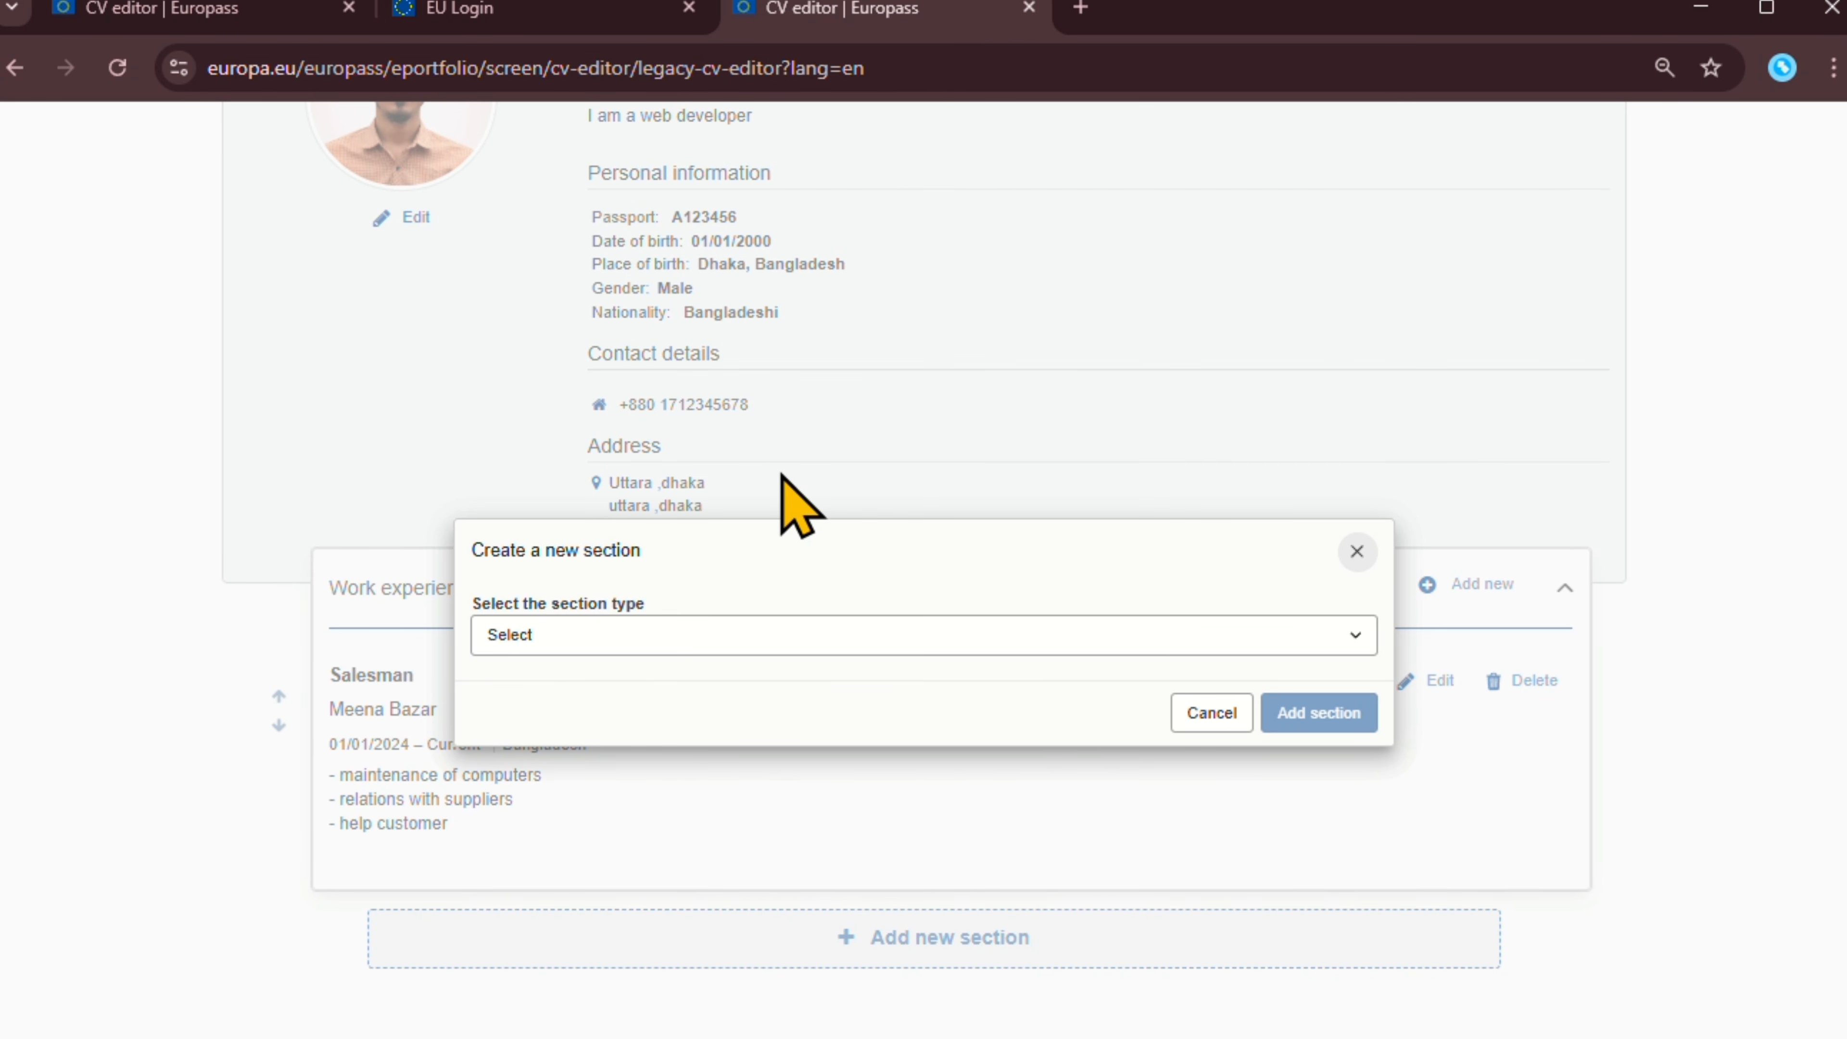
{"action": "left_click", "coordinate": [743, 637]}
{"action": "left_click", "coordinate": [659, 712]}
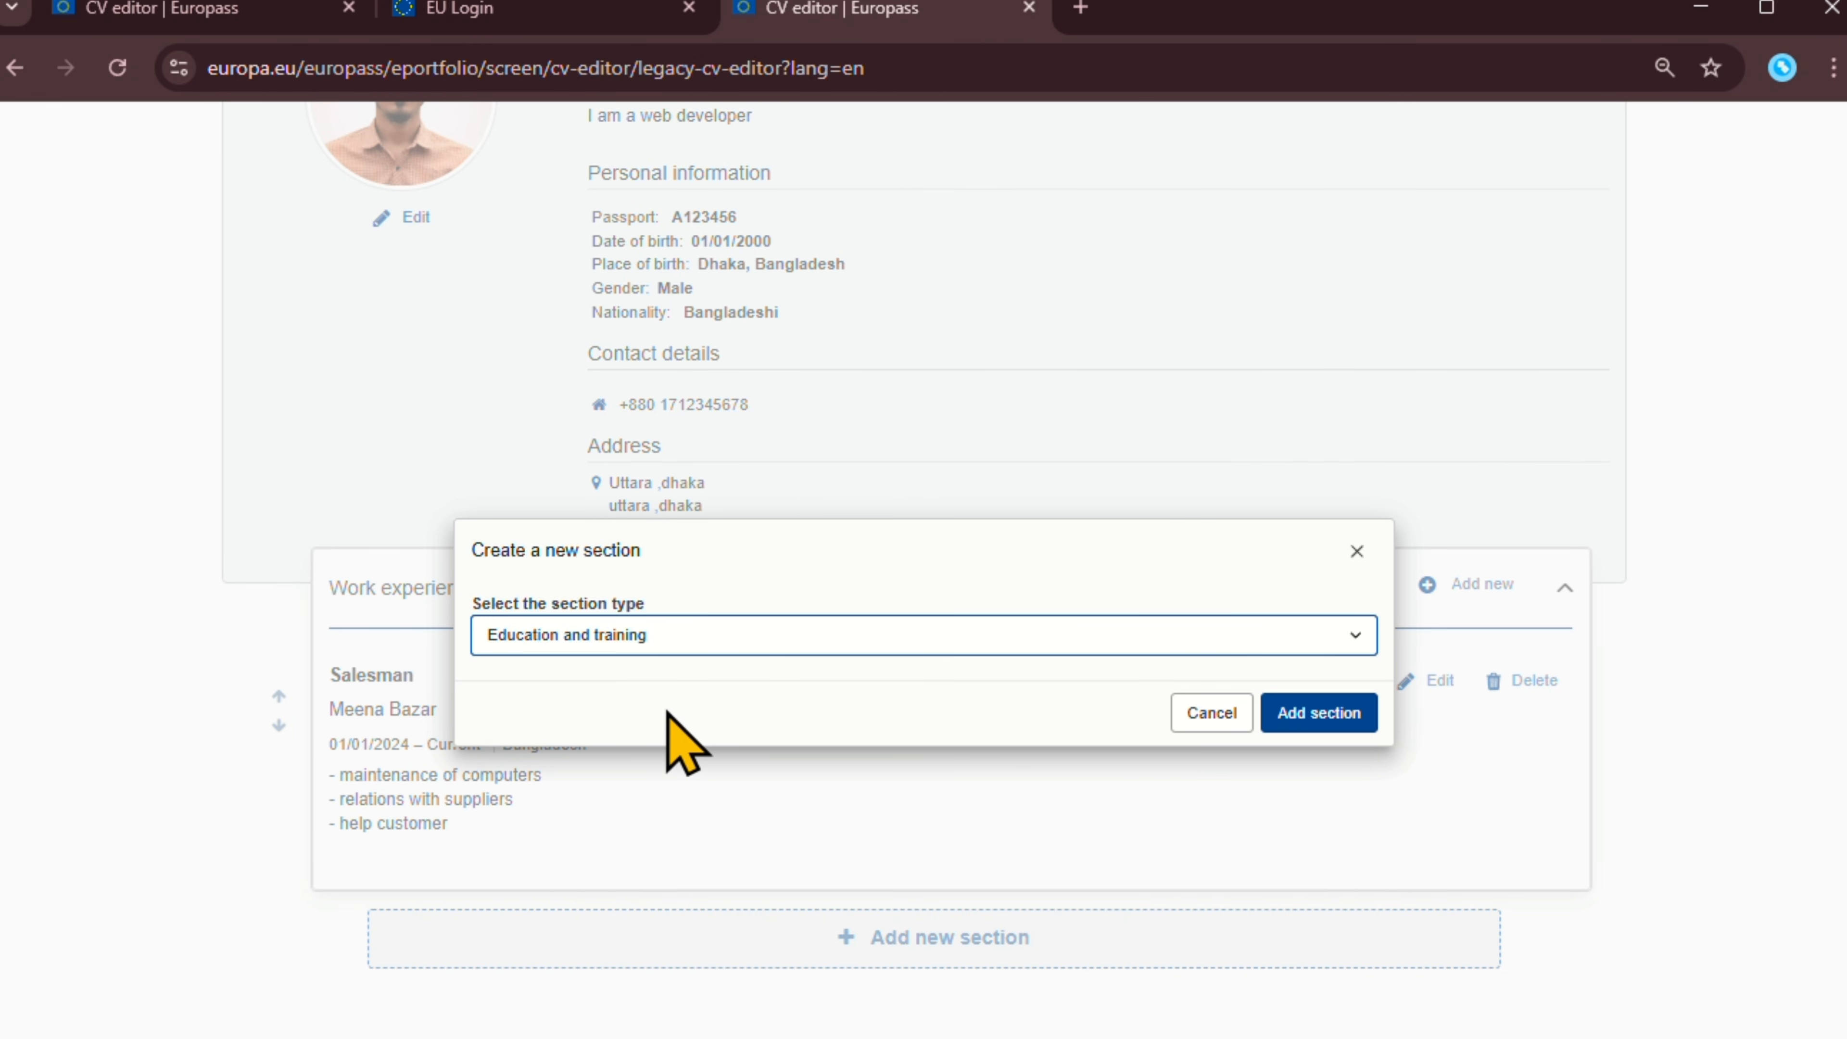
Add the Education and training section and enter 'High school certificate' as the qualification title.
{"action": "left_click", "coordinate": [1269, 726]}
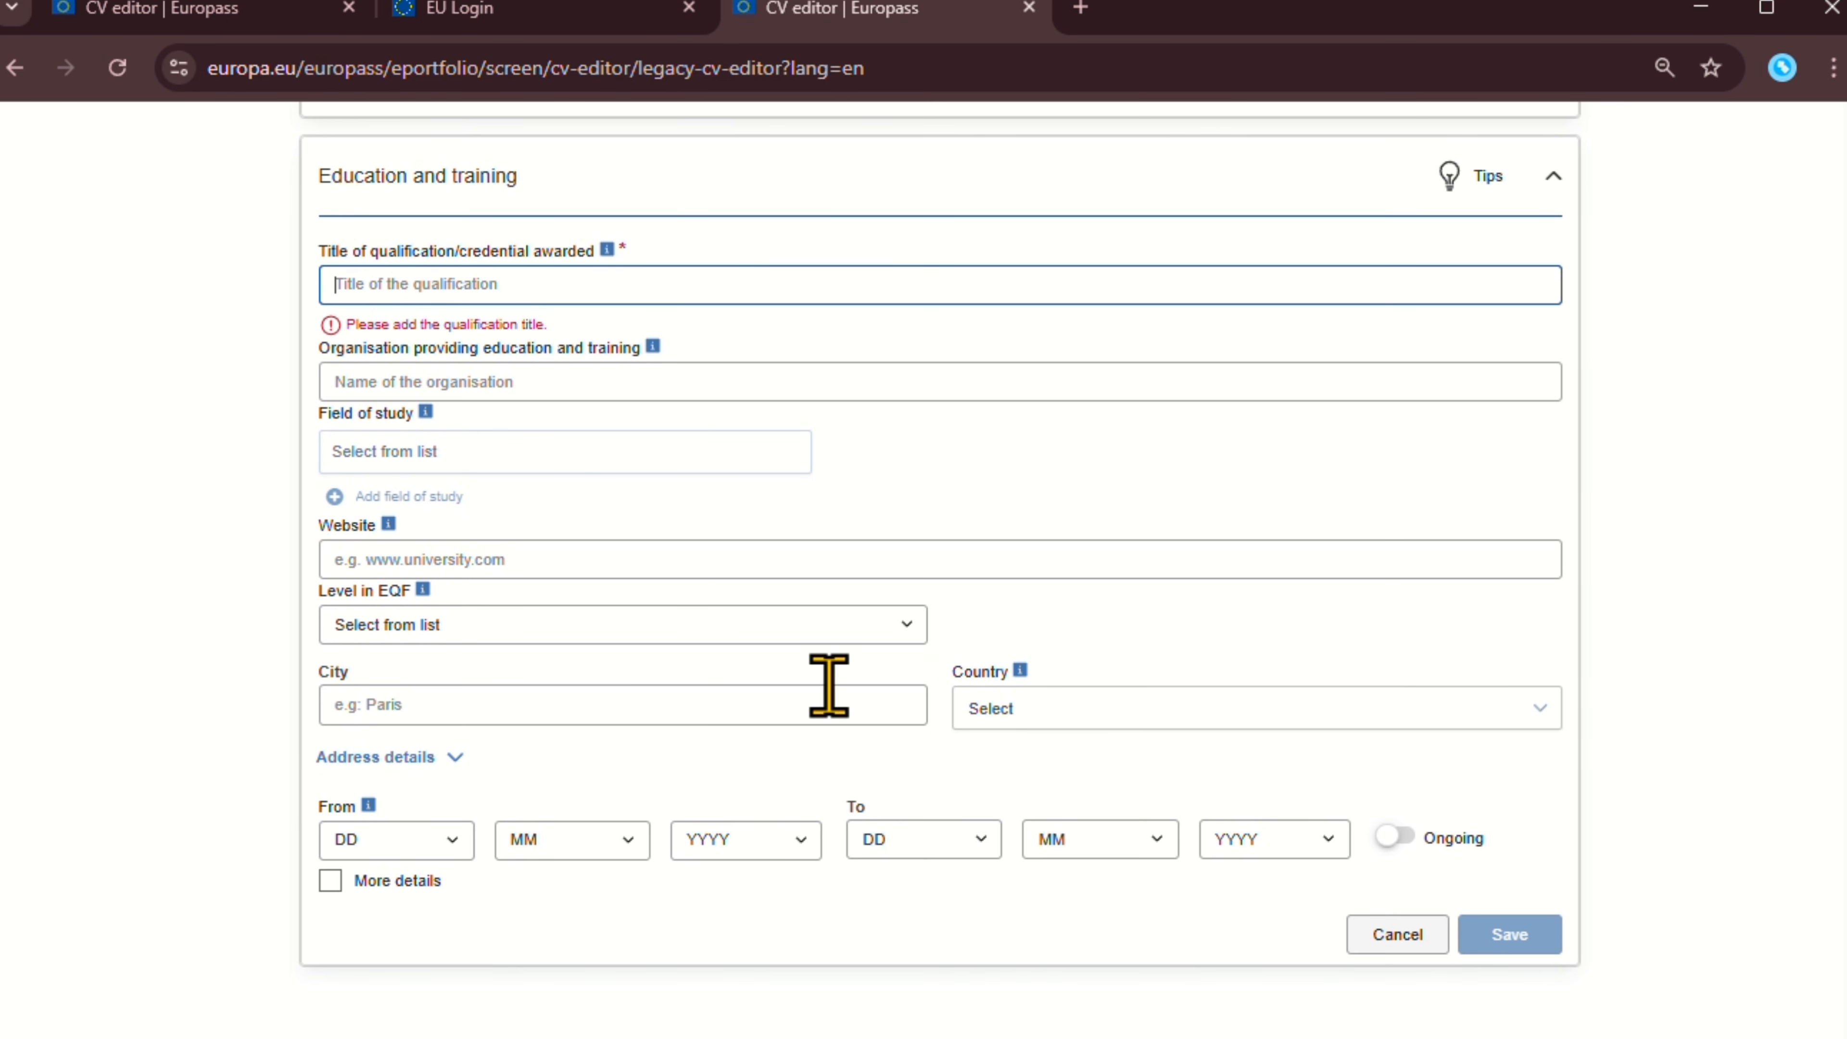
{"action": "scroll", "coordinate": [825, 680], "scroll_direction": "up", "scroll_amount": 5}
{"action": "left_click", "coordinate": [459, 711]}
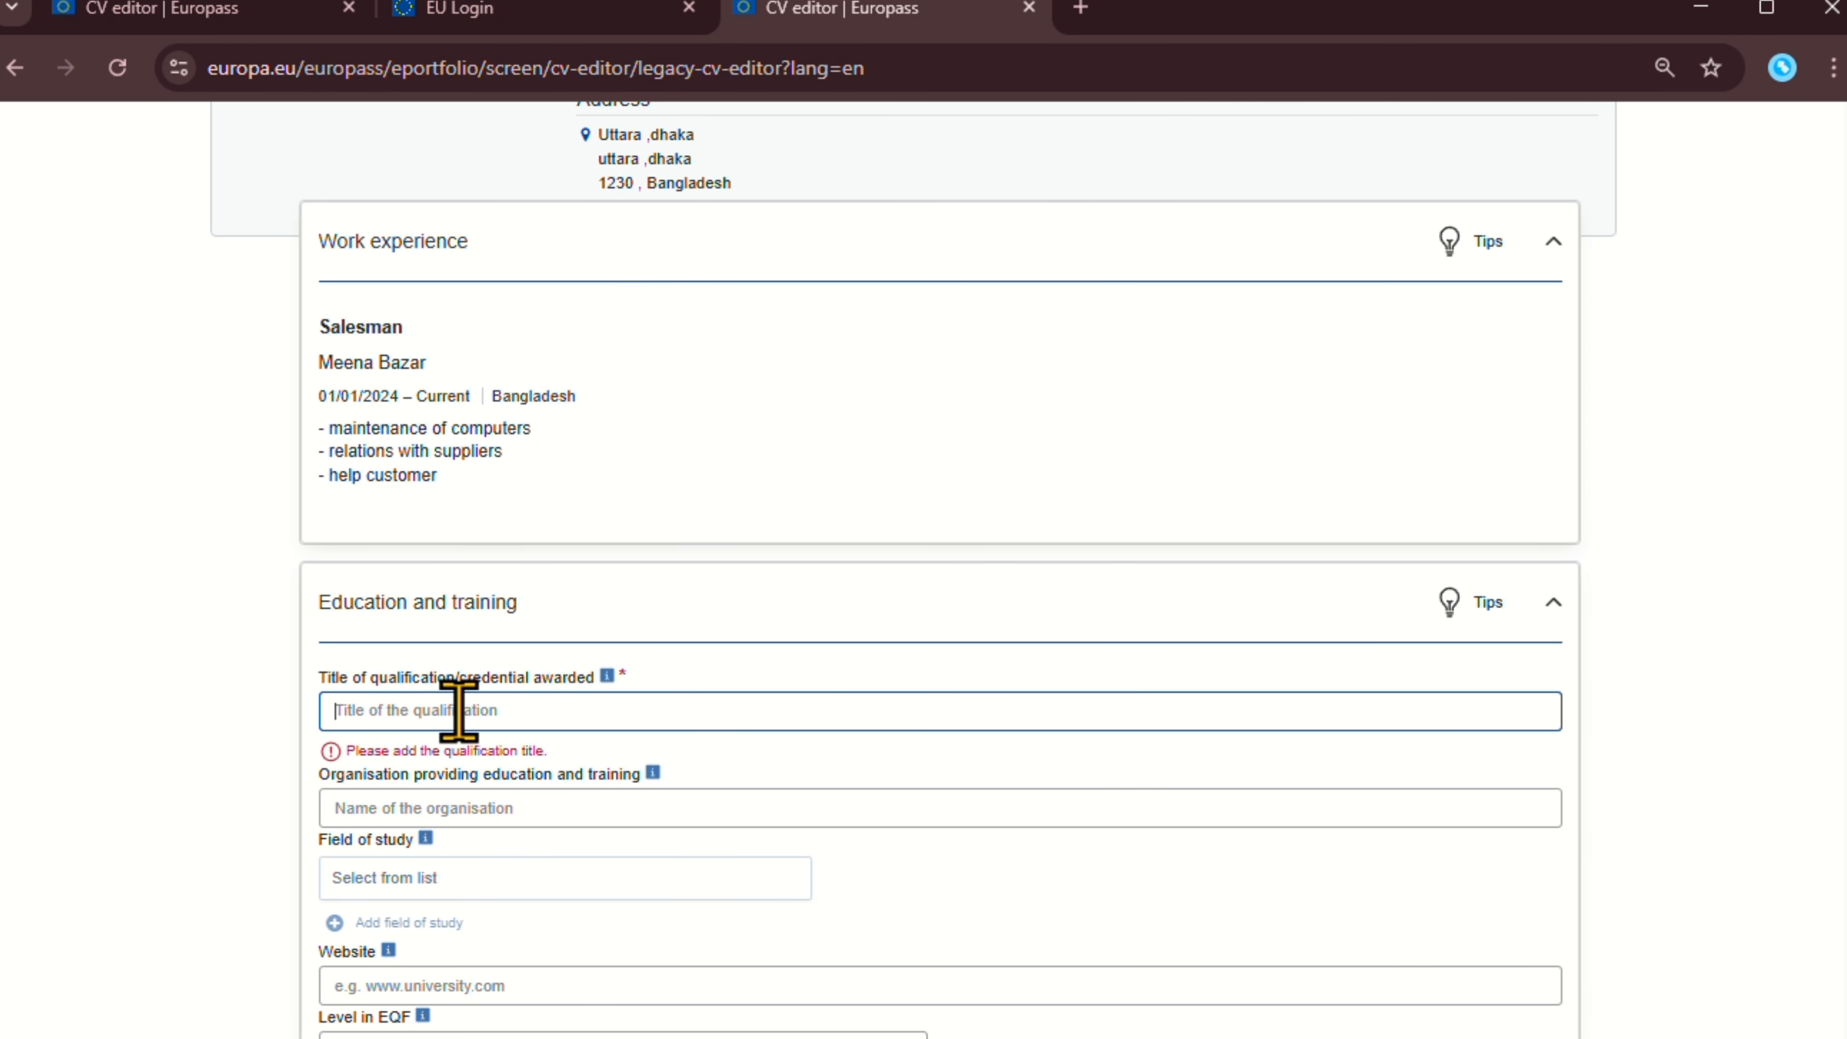
{"action": "scroll", "coordinate": [539, 582], "scroll_direction": "down", "scroll_amount": 4}
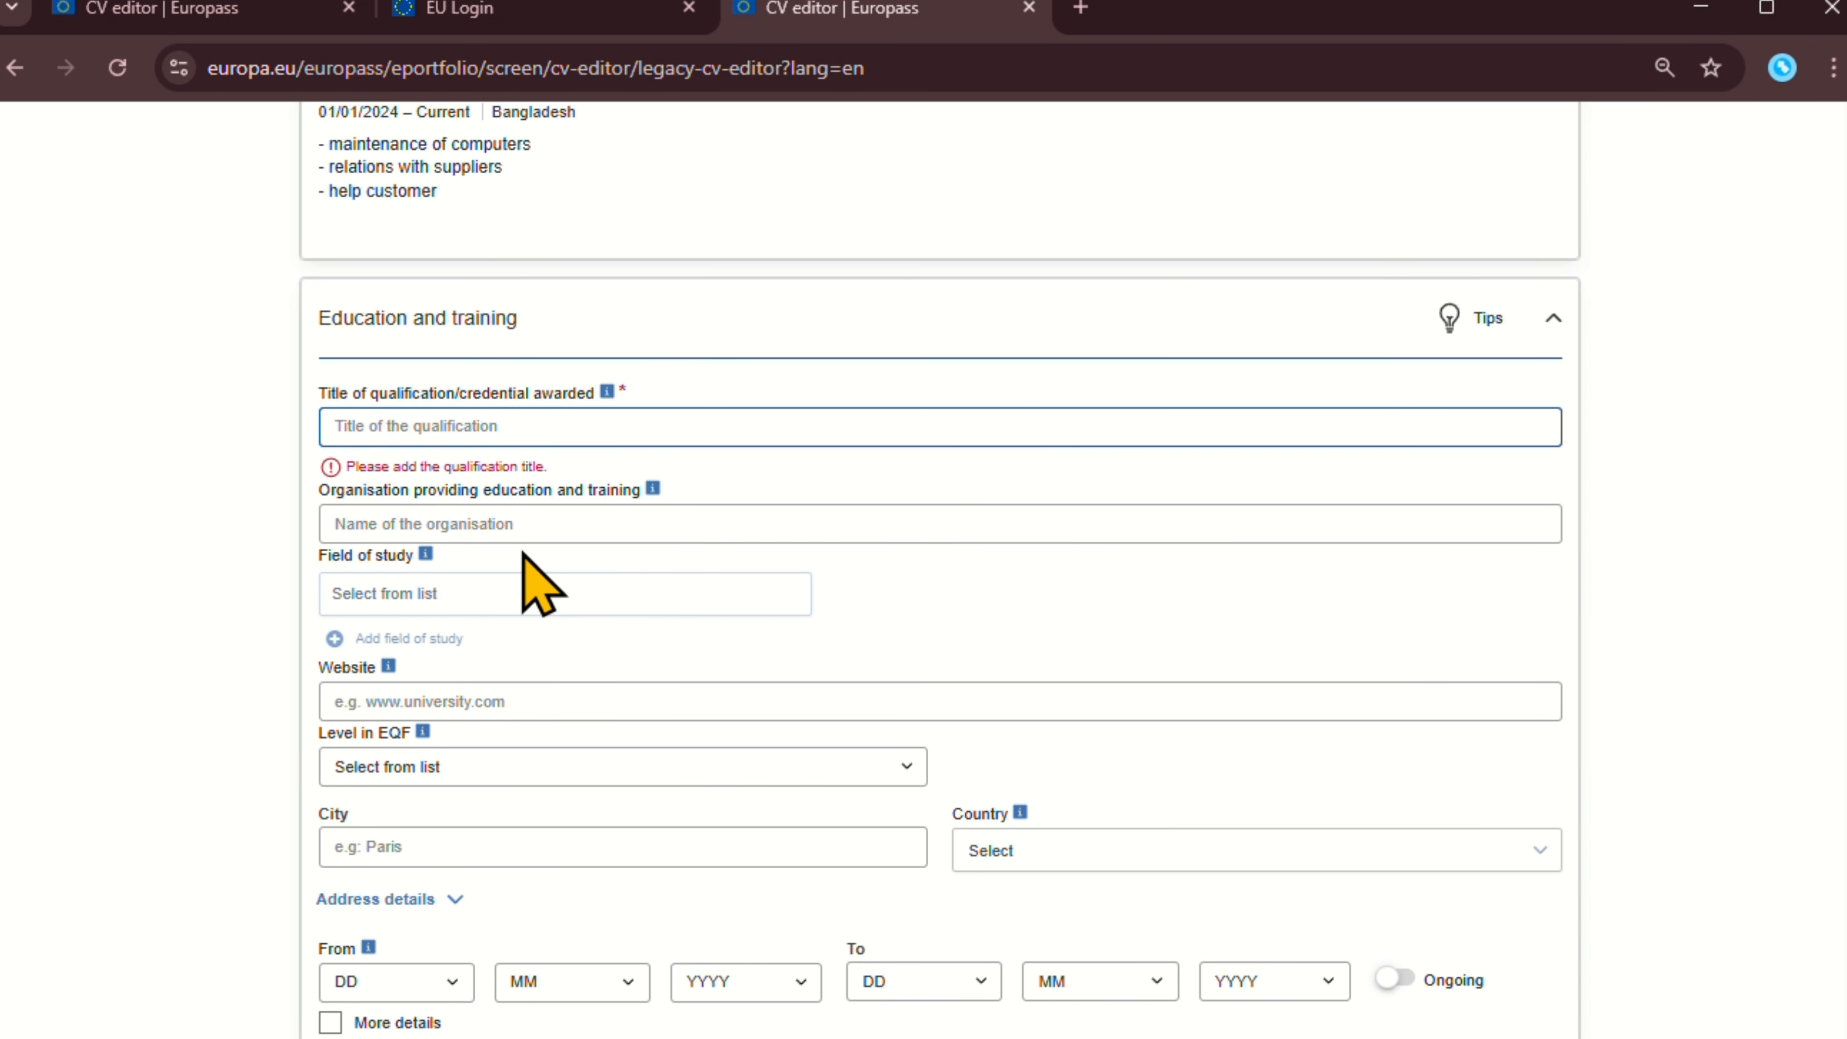
{"action": "left_click", "coordinate": [463, 518]}
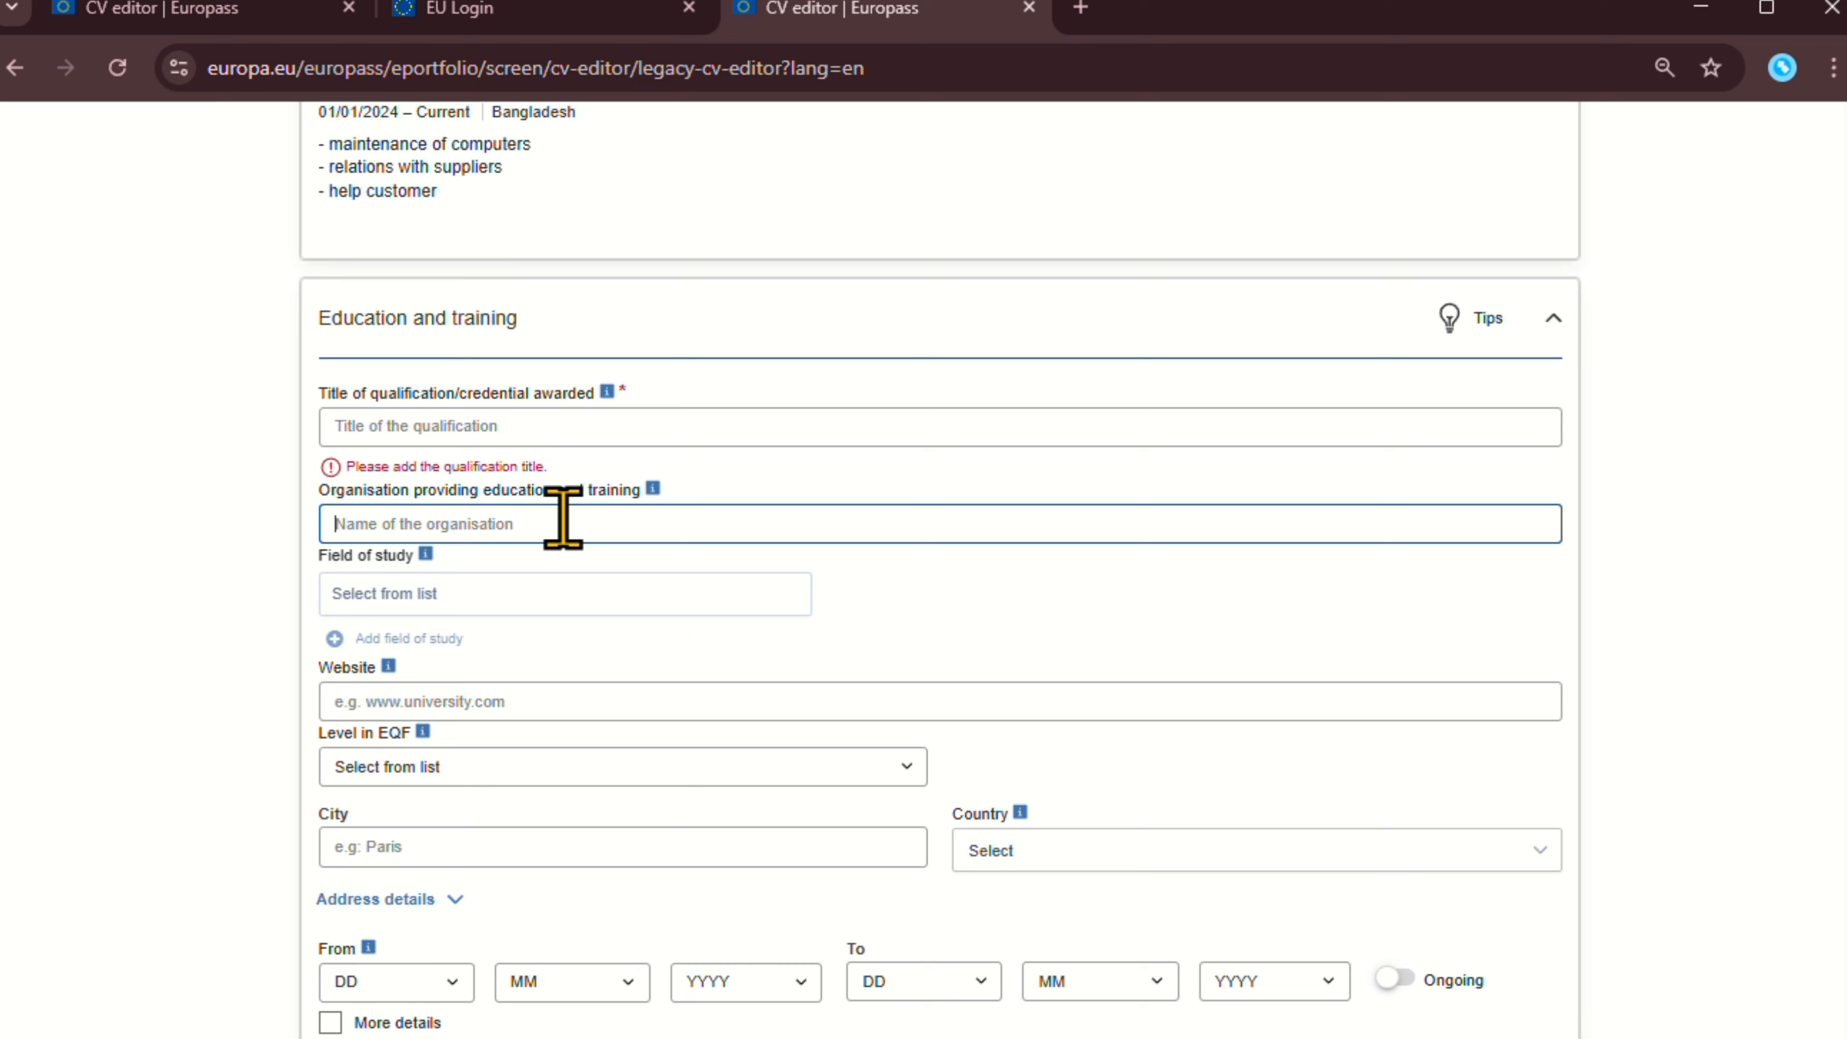
{"action": "left_click", "coordinate": [465, 425]}
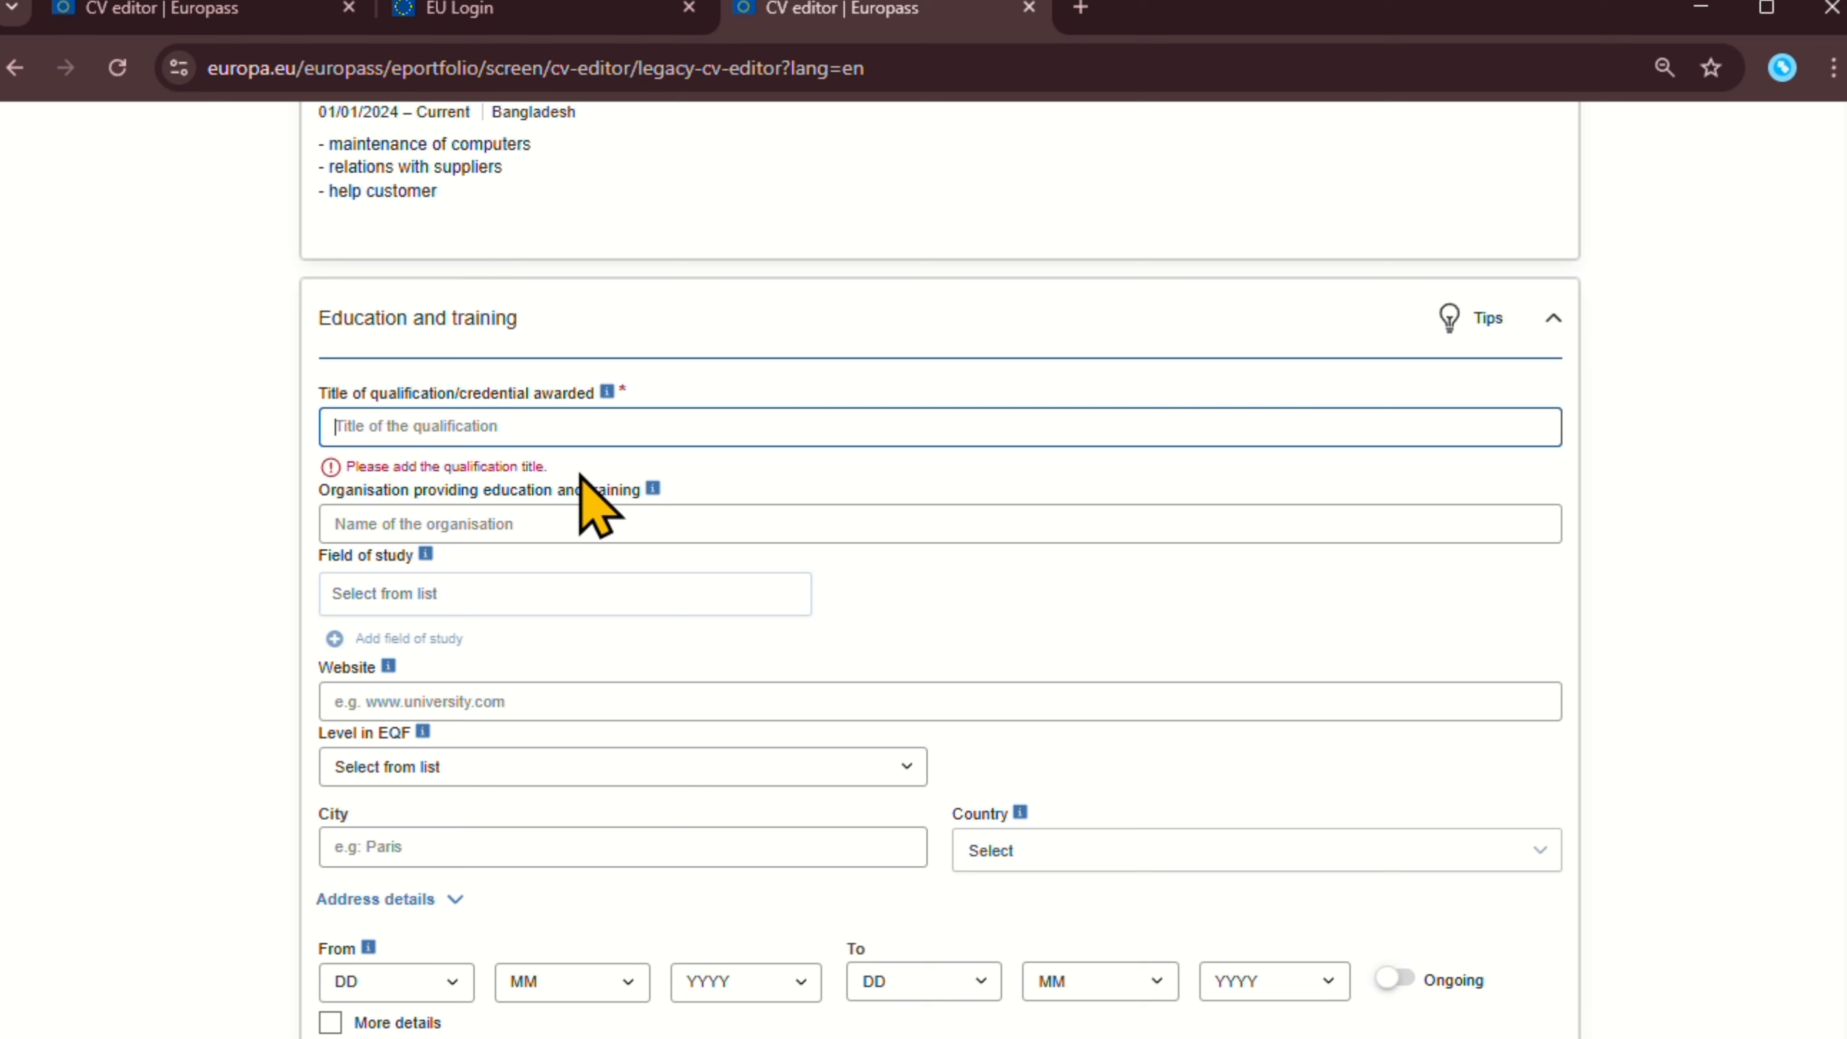
{"action": "type", "text": "Hi"}
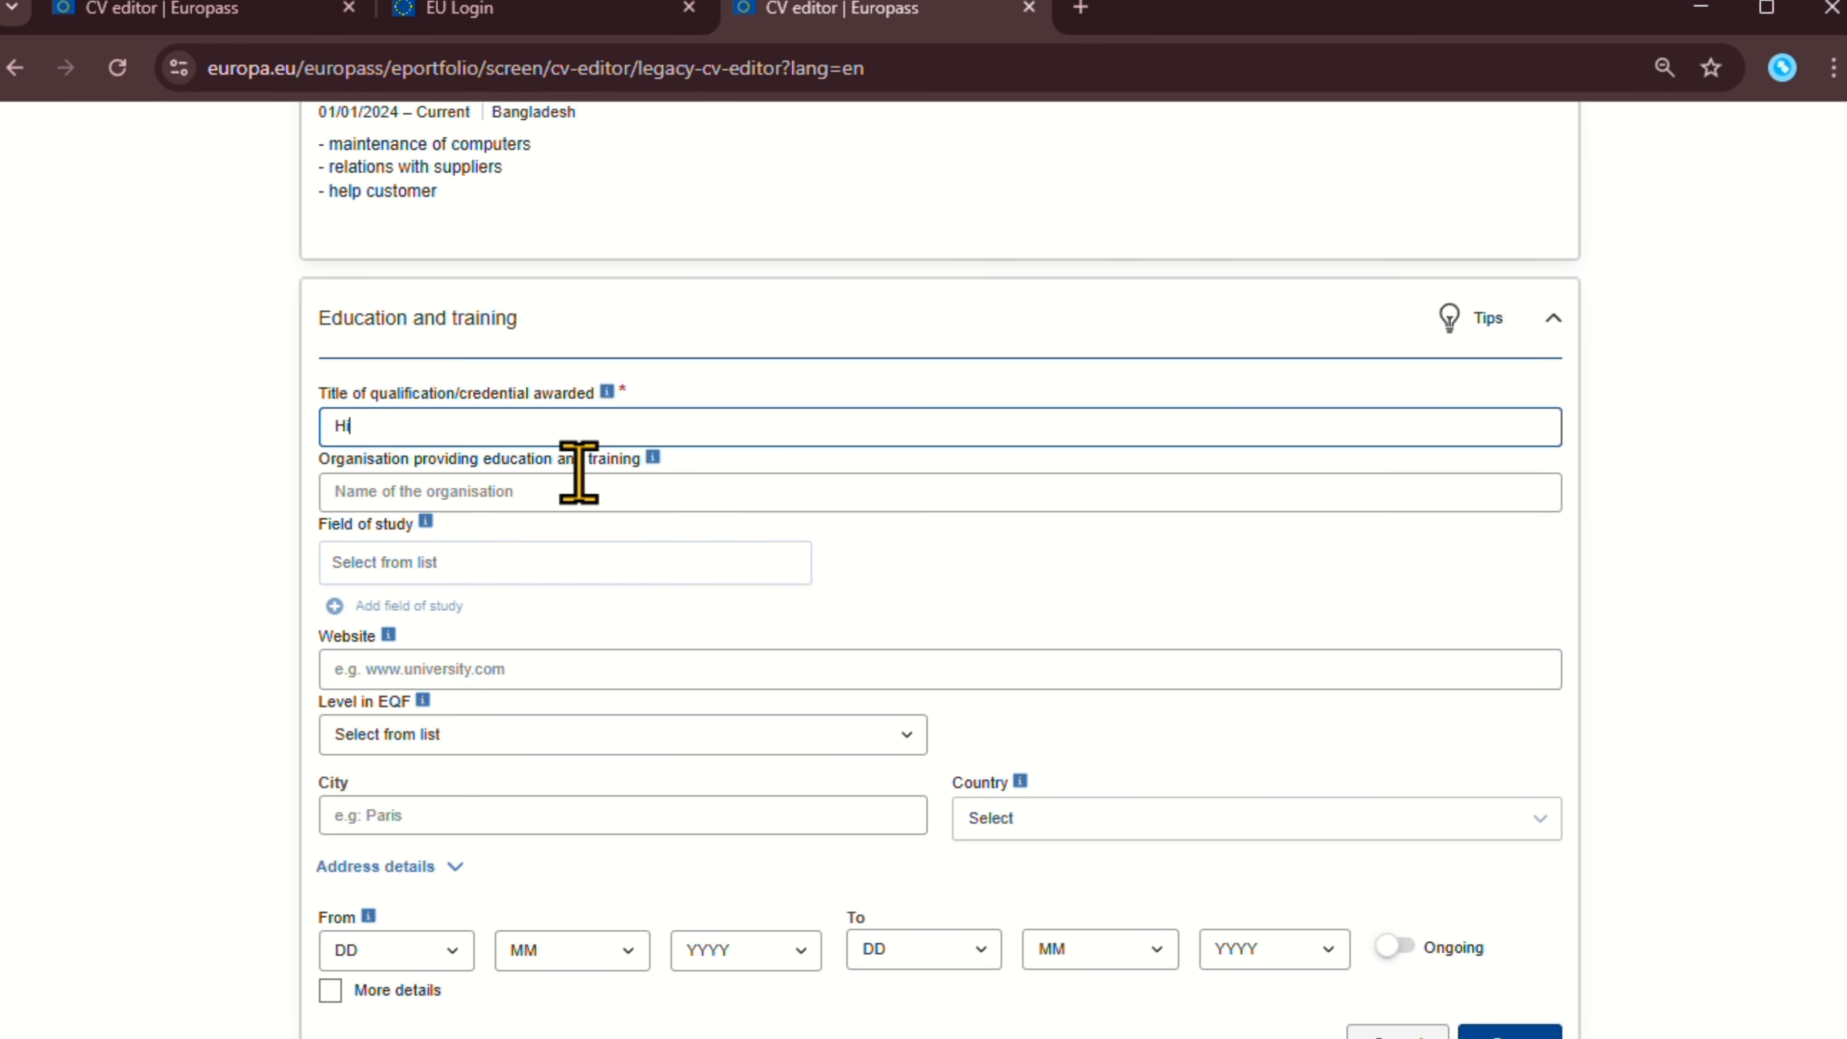
{"action": "type", "text": "gh school certificate"}
{"action": "left_click", "coordinate": [547, 518]}
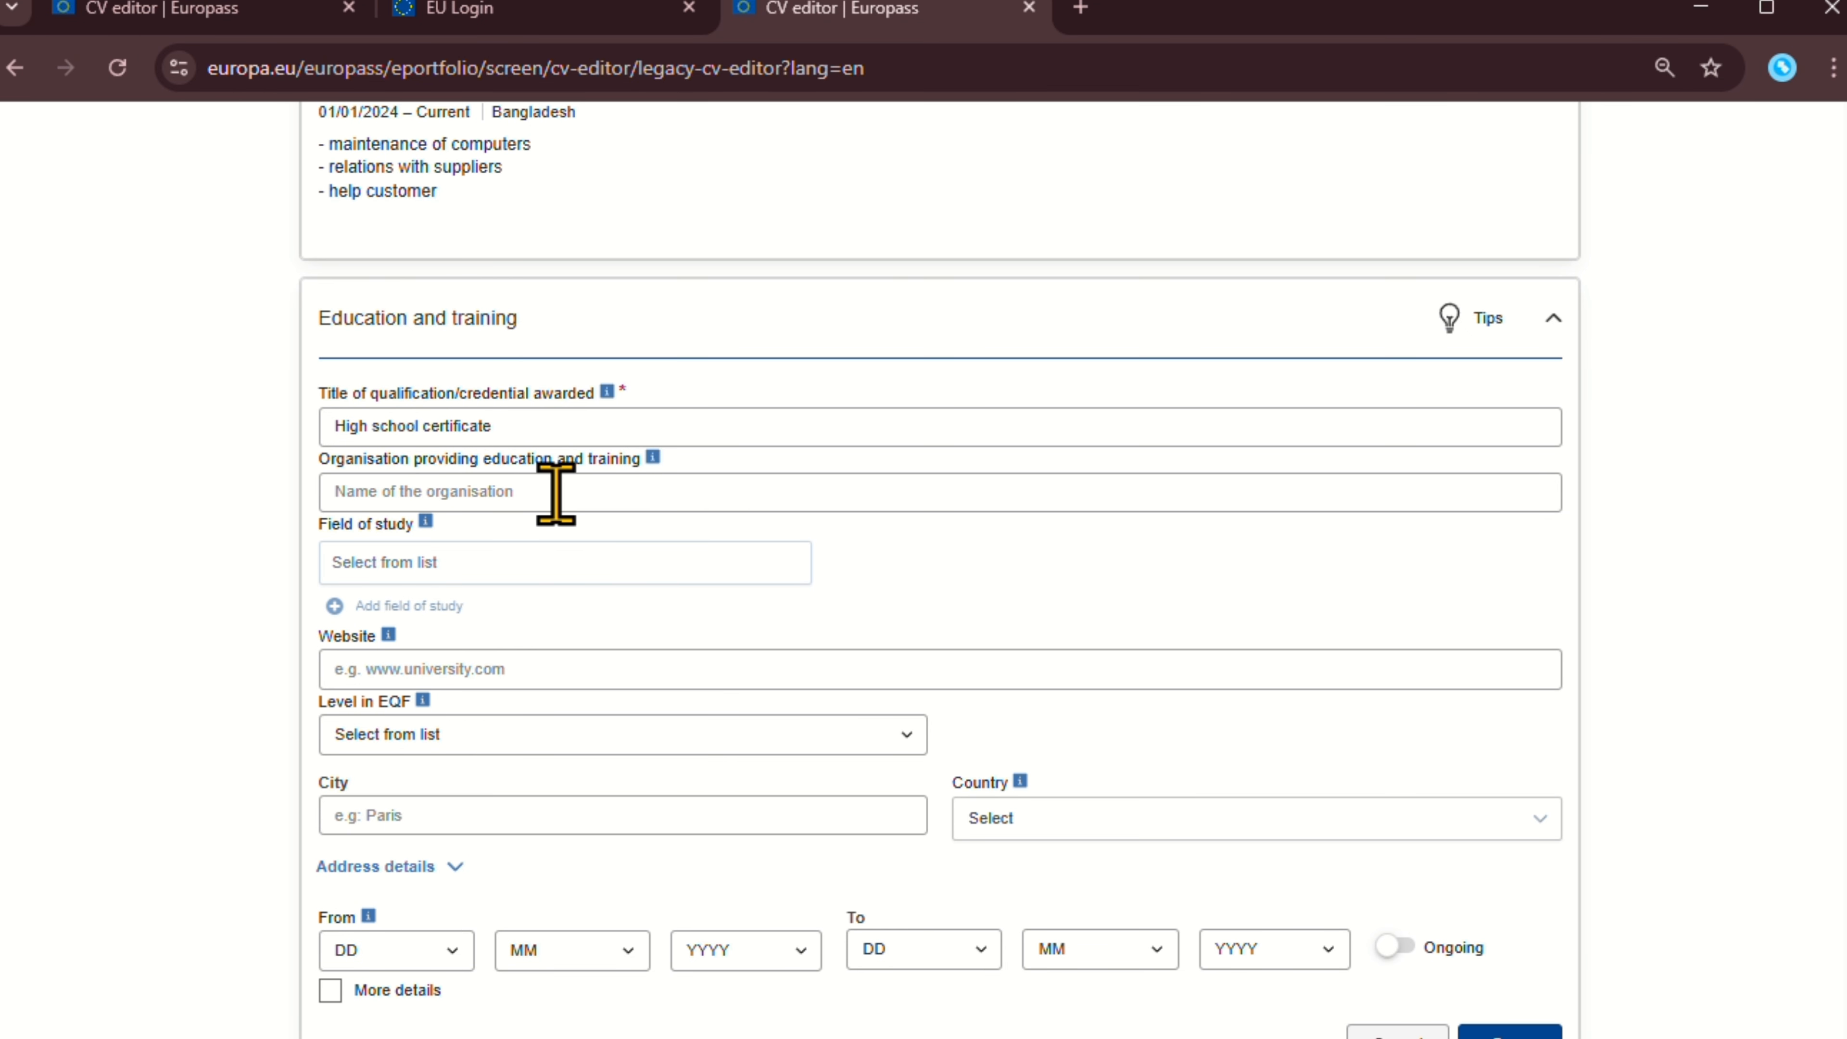
Enter 'ABC college' as the organisation providing the education.
{"action": "scroll", "coordinate": [556, 493], "scroll_direction": "down", "scroll_amount": 1}
{"action": "left_click", "coordinate": [456, 388]}
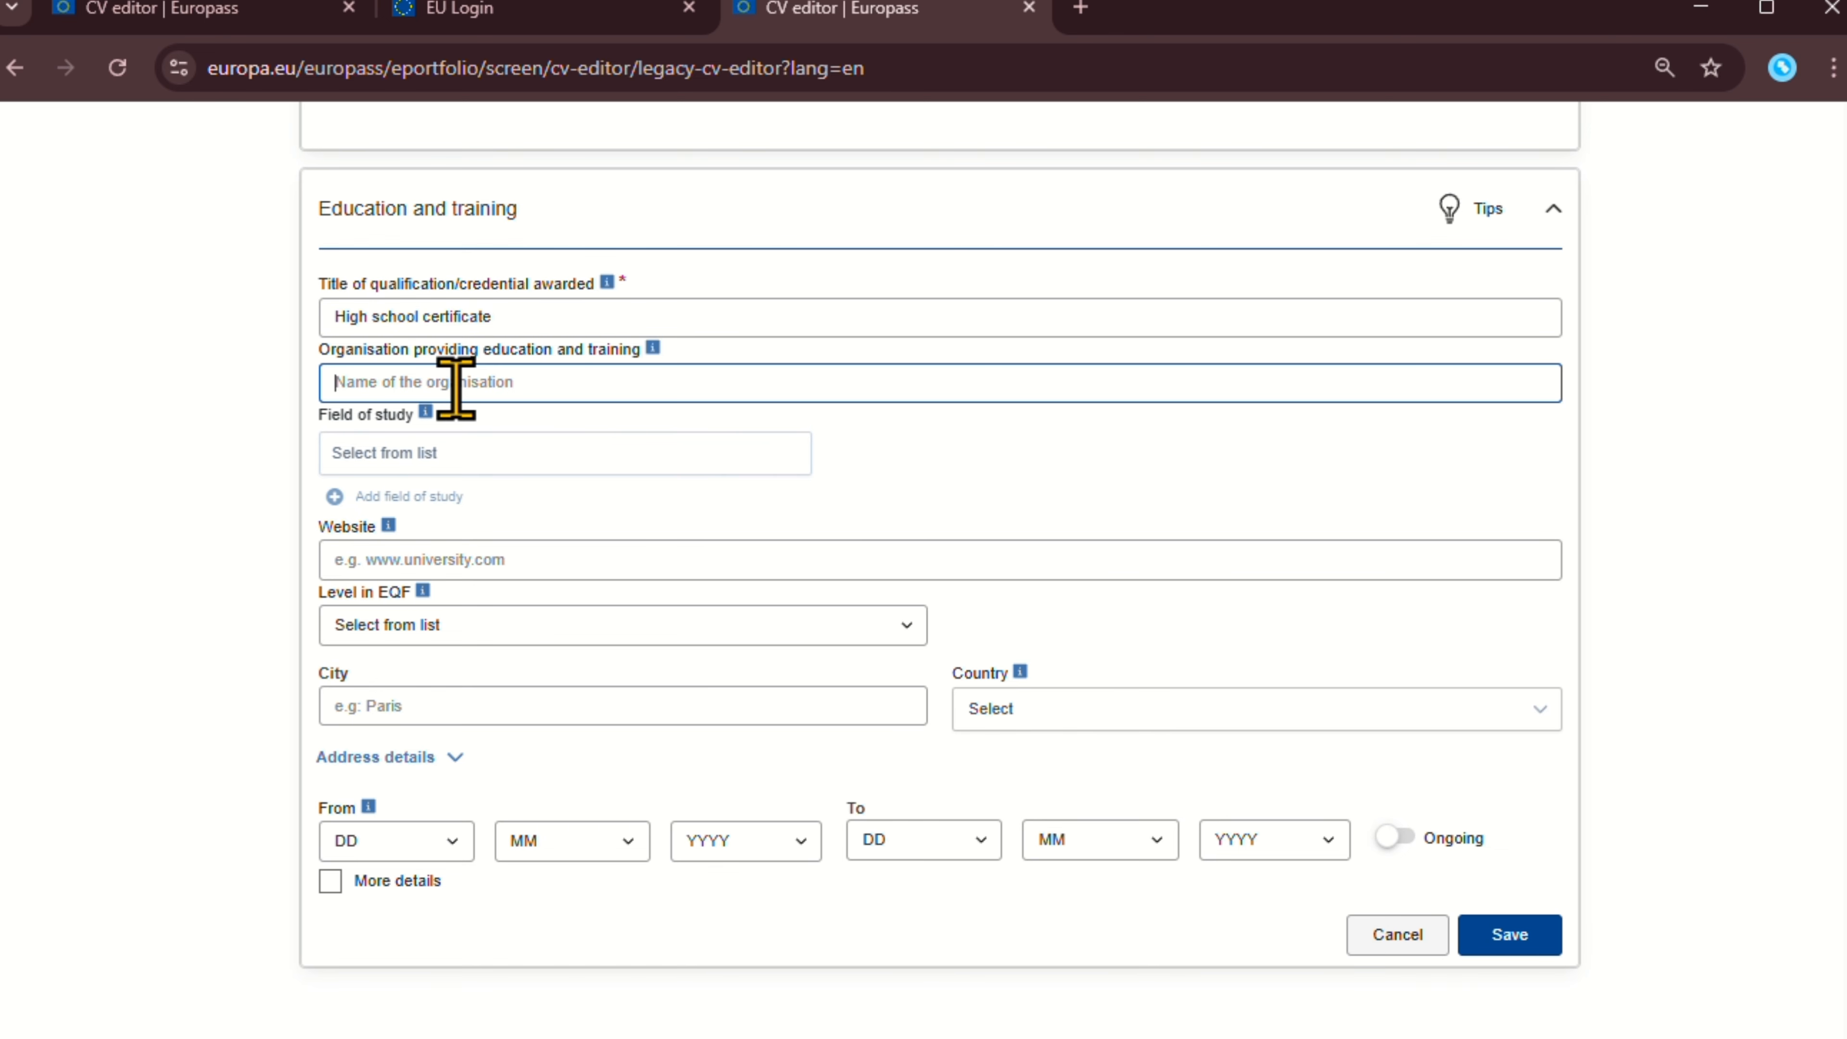
{"action": "type", "text": "ABC college"}
{"action": "left_click", "coordinate": [435, 465]}
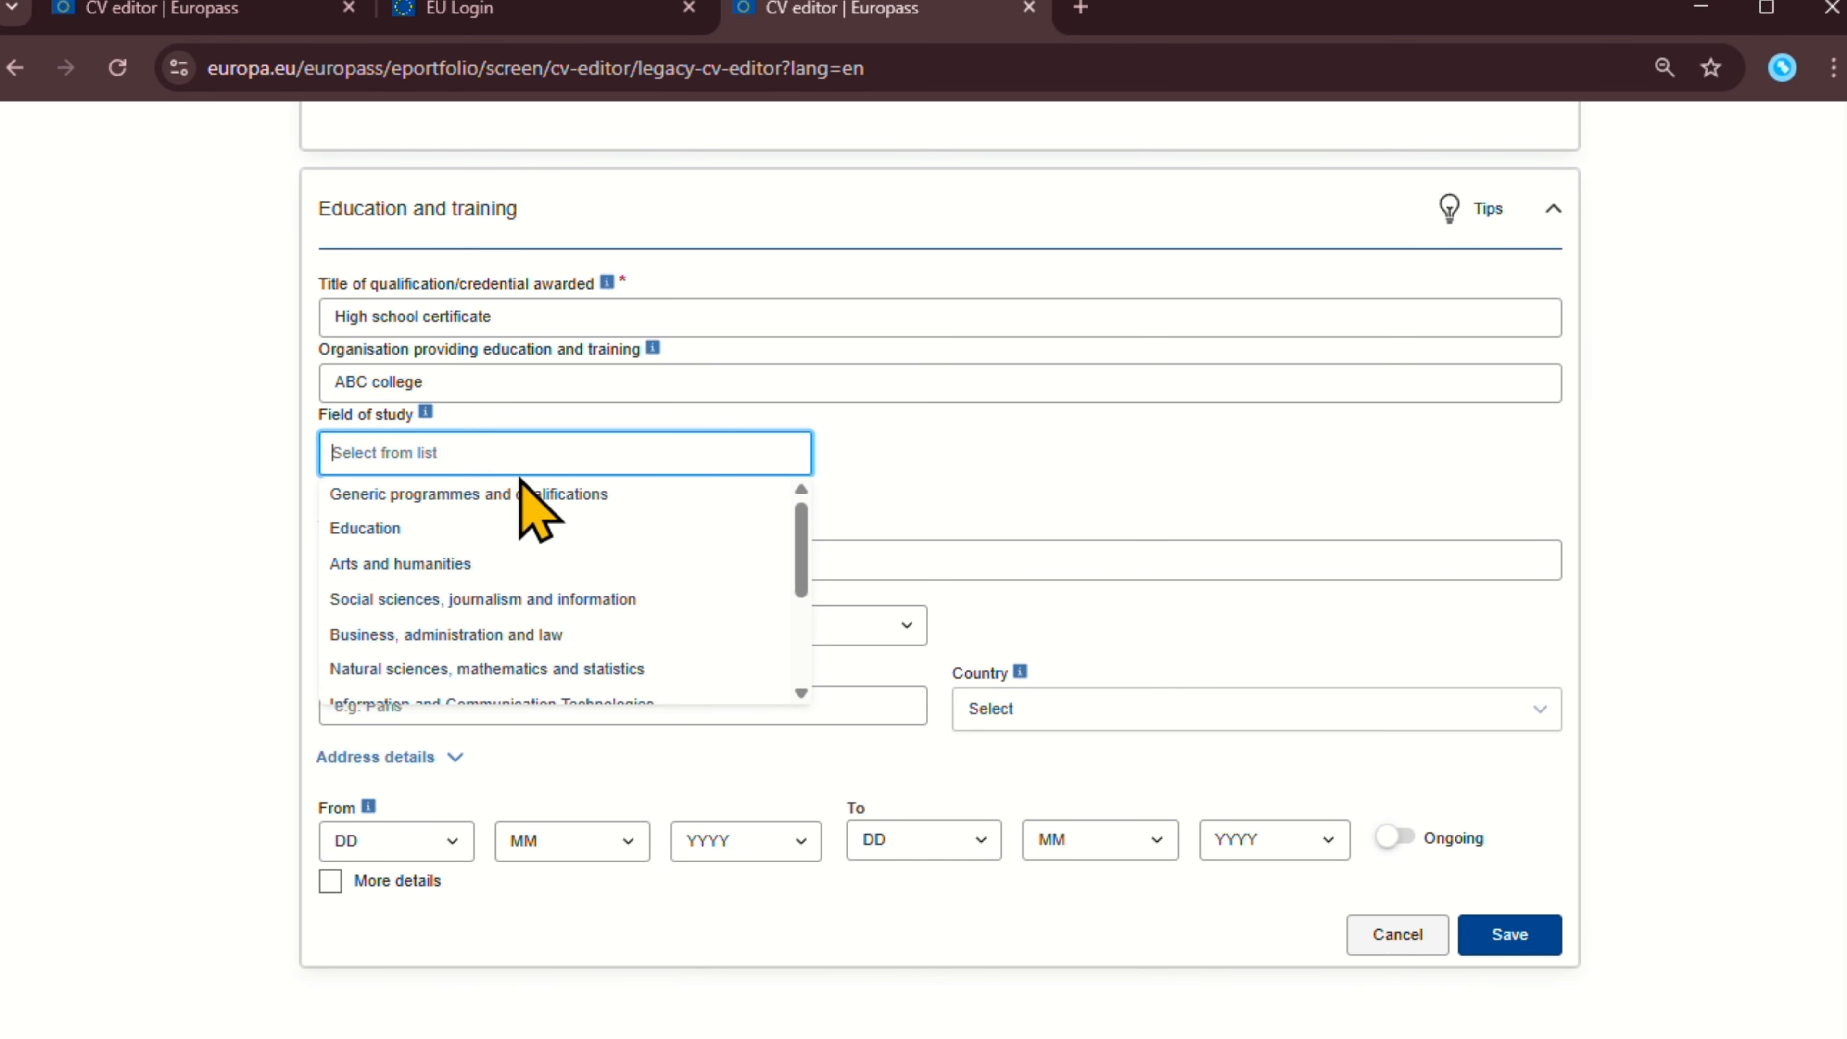
{"action": "left_click", "coordinate": [1014, 518]}
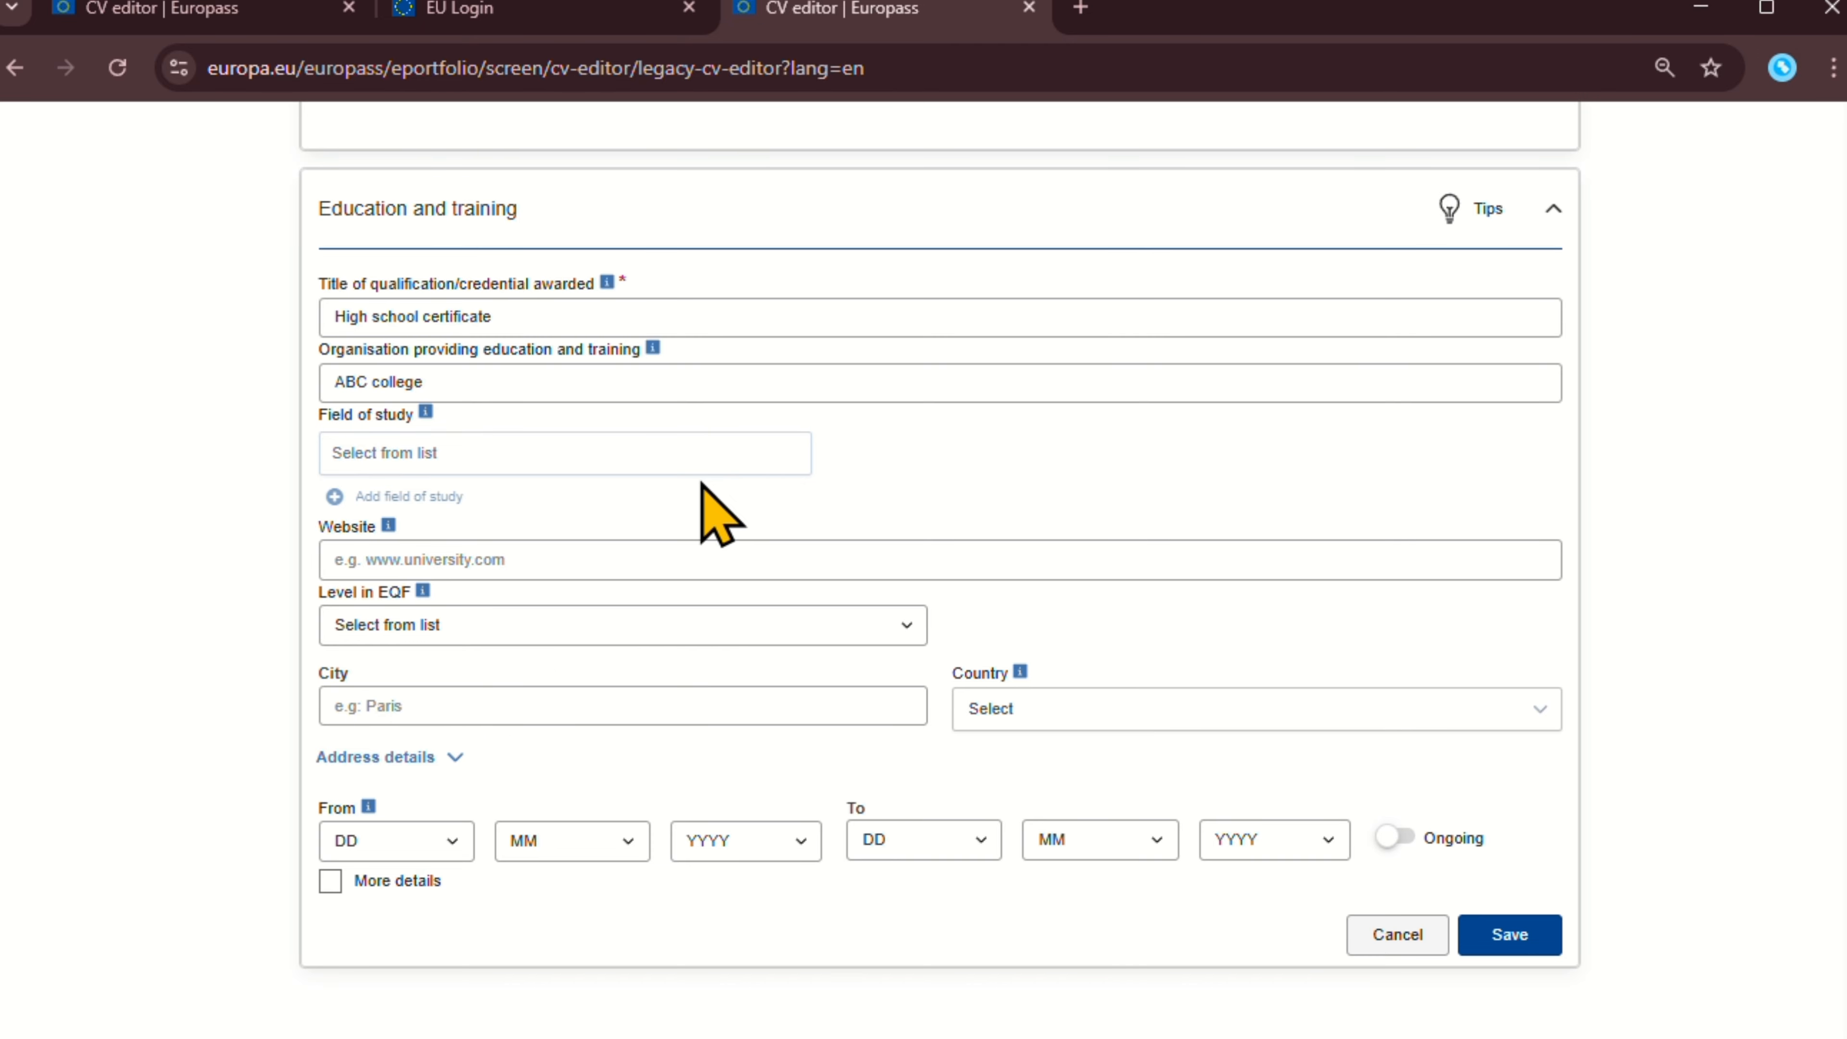
{"action": "left_click", "coordinate": [466, 630]}
{"action": "left_click", "coordinate": [466, 630]}
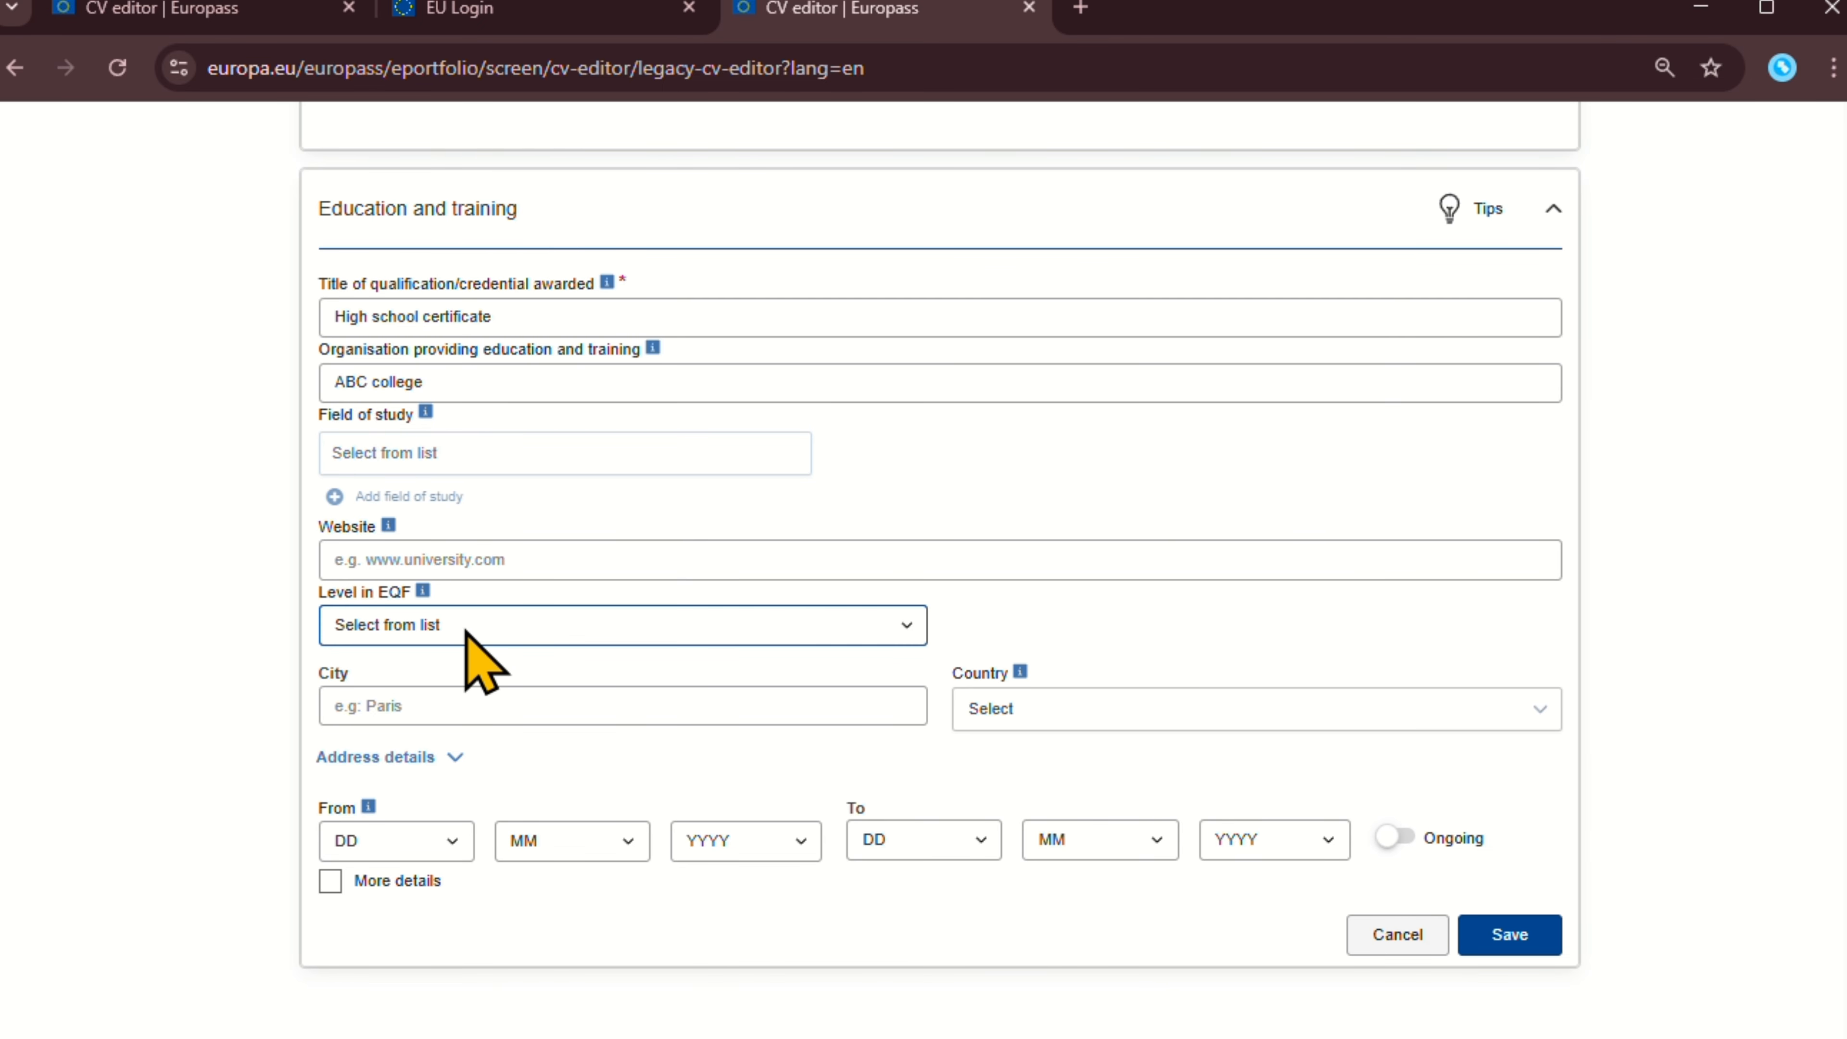
{"action": "left_click", "coordinate": [474, 557]}
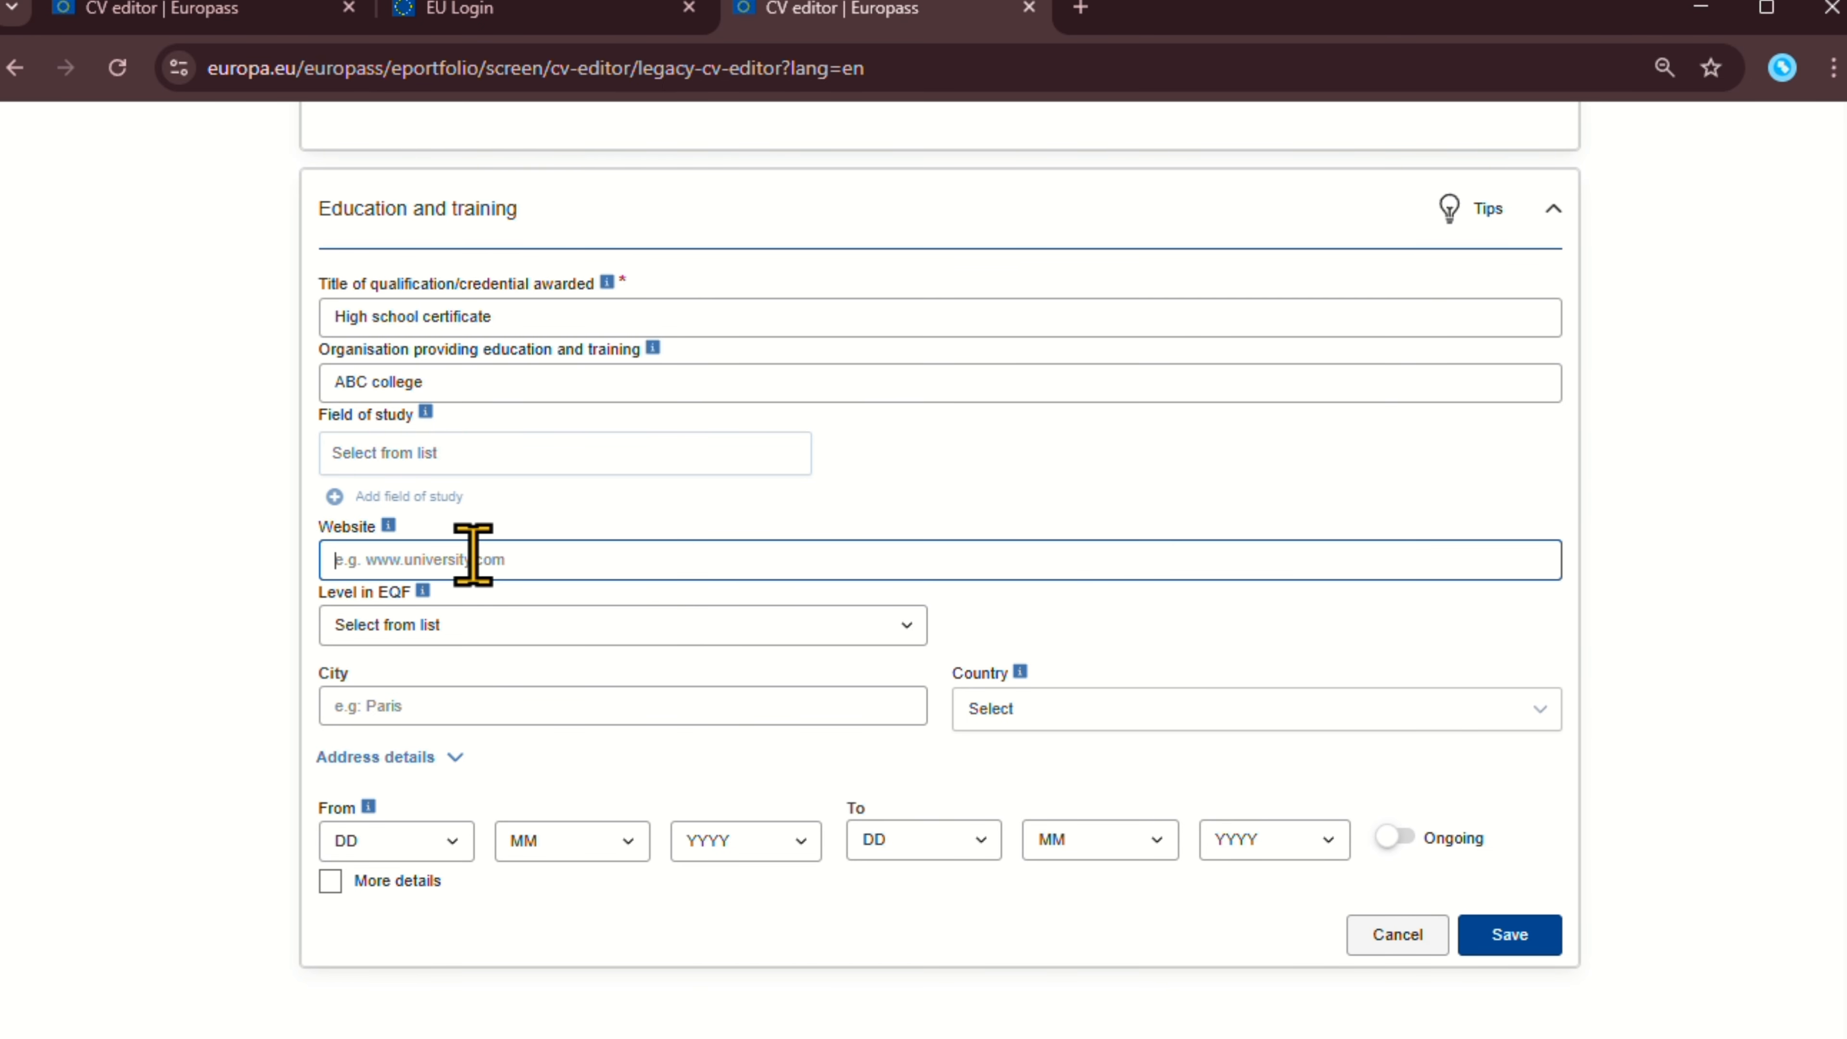
{"action": "left_click", "coordinate": [466, 720]}
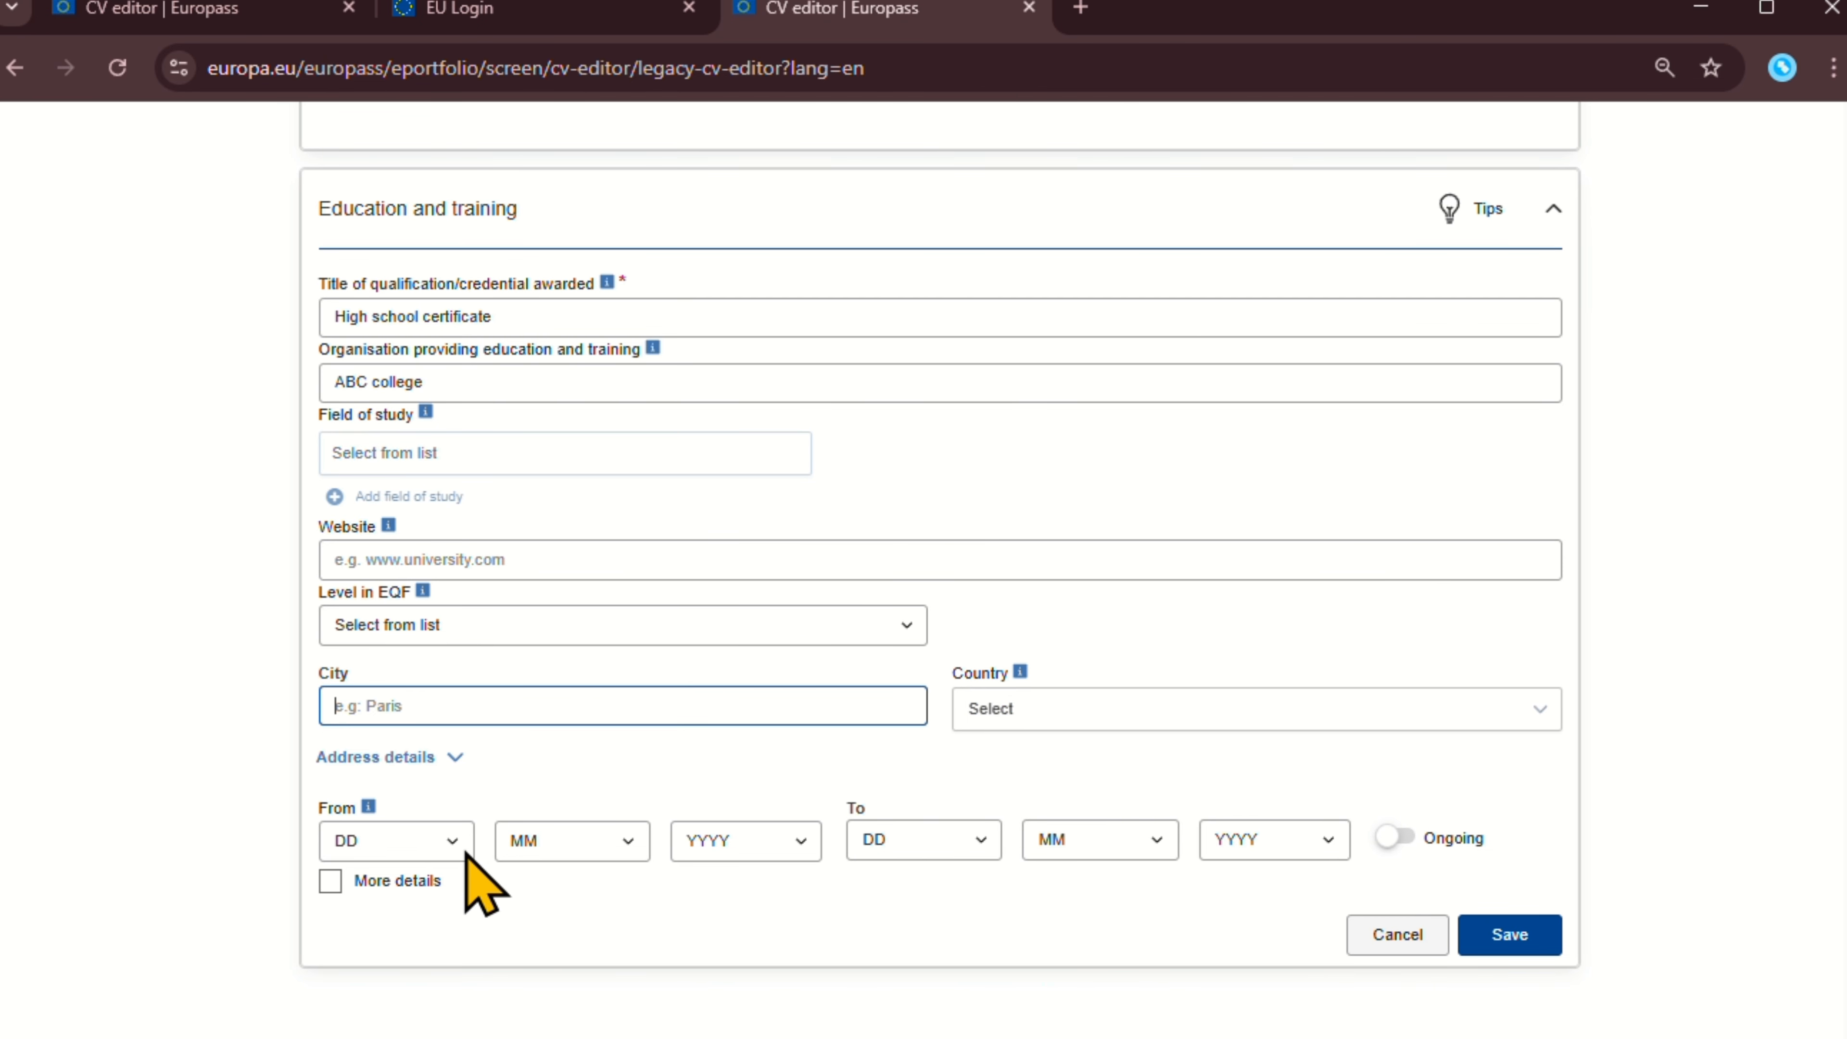
{"action": "left_click", "coordinate": [424, 841]}
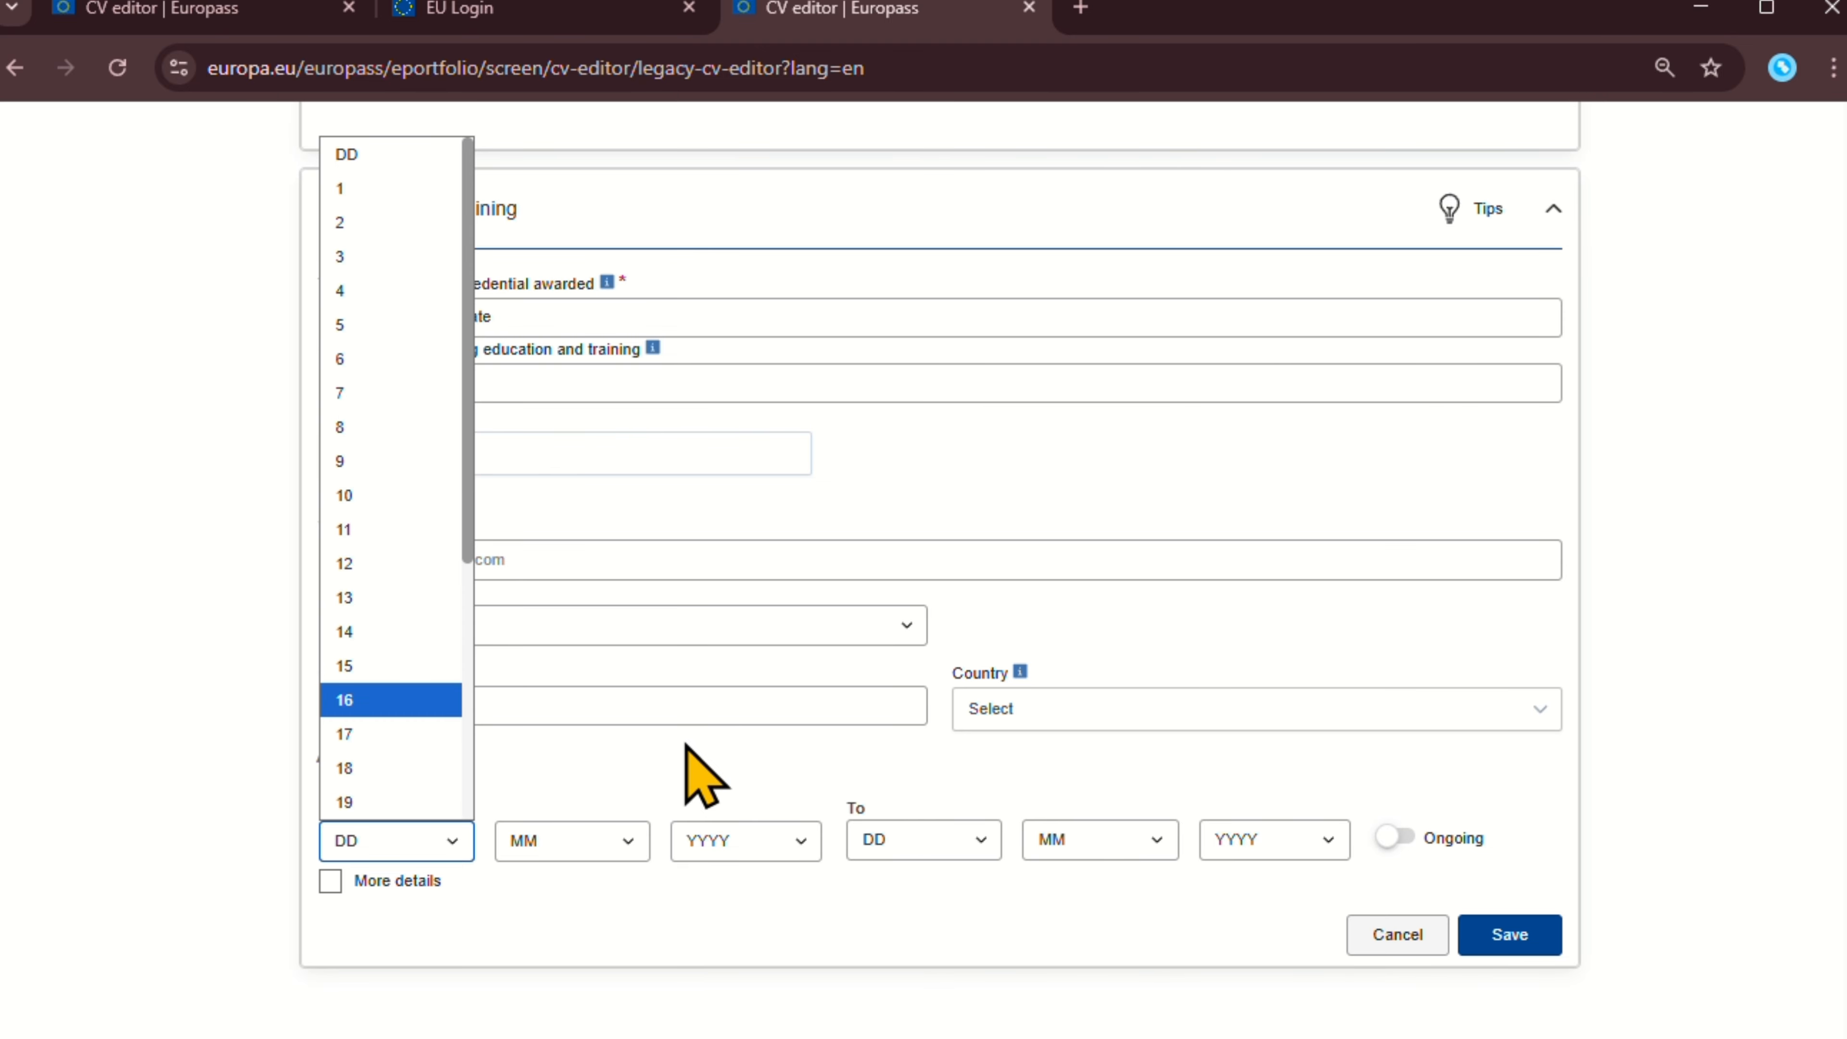
Set the education end date to 3/3/2023.
{"action": "left_click", "coordinate": [922, 853]}
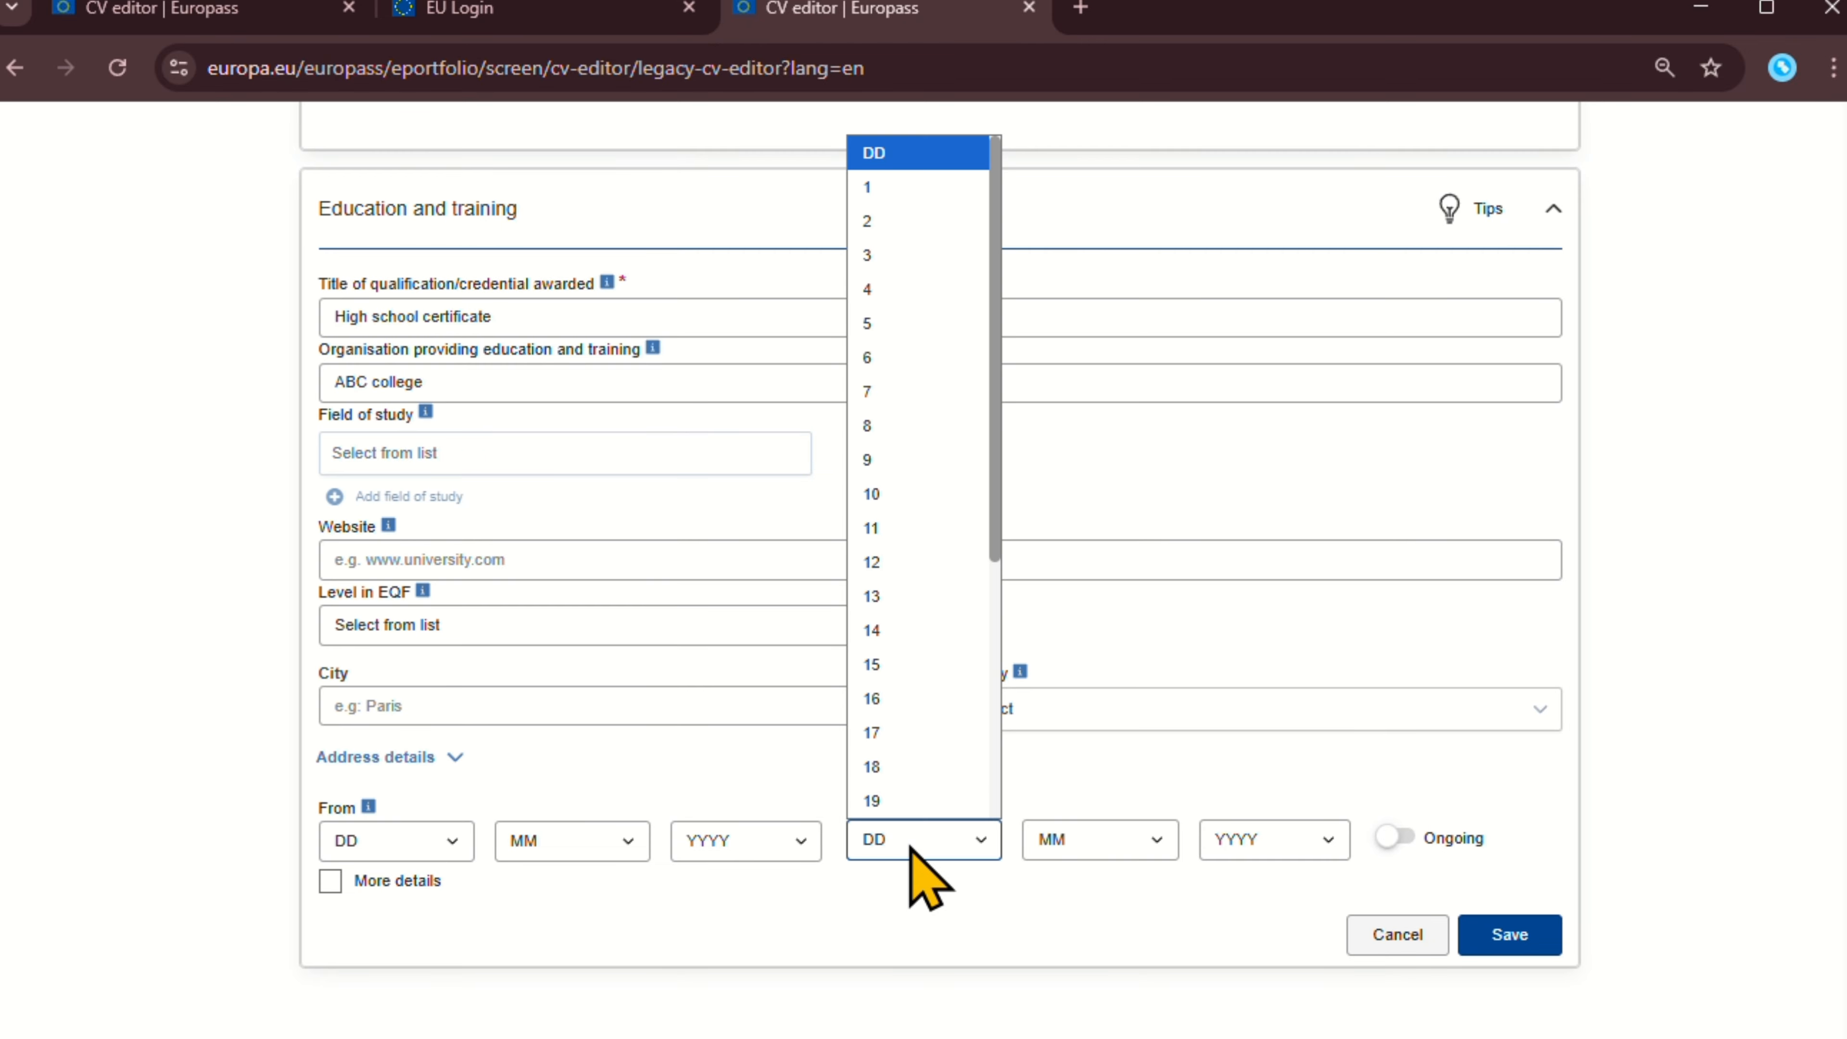
{"action": "left_click", "coordinate": [910, 255]}
{"action": "left_click", "coordinate": [1152, 851]}
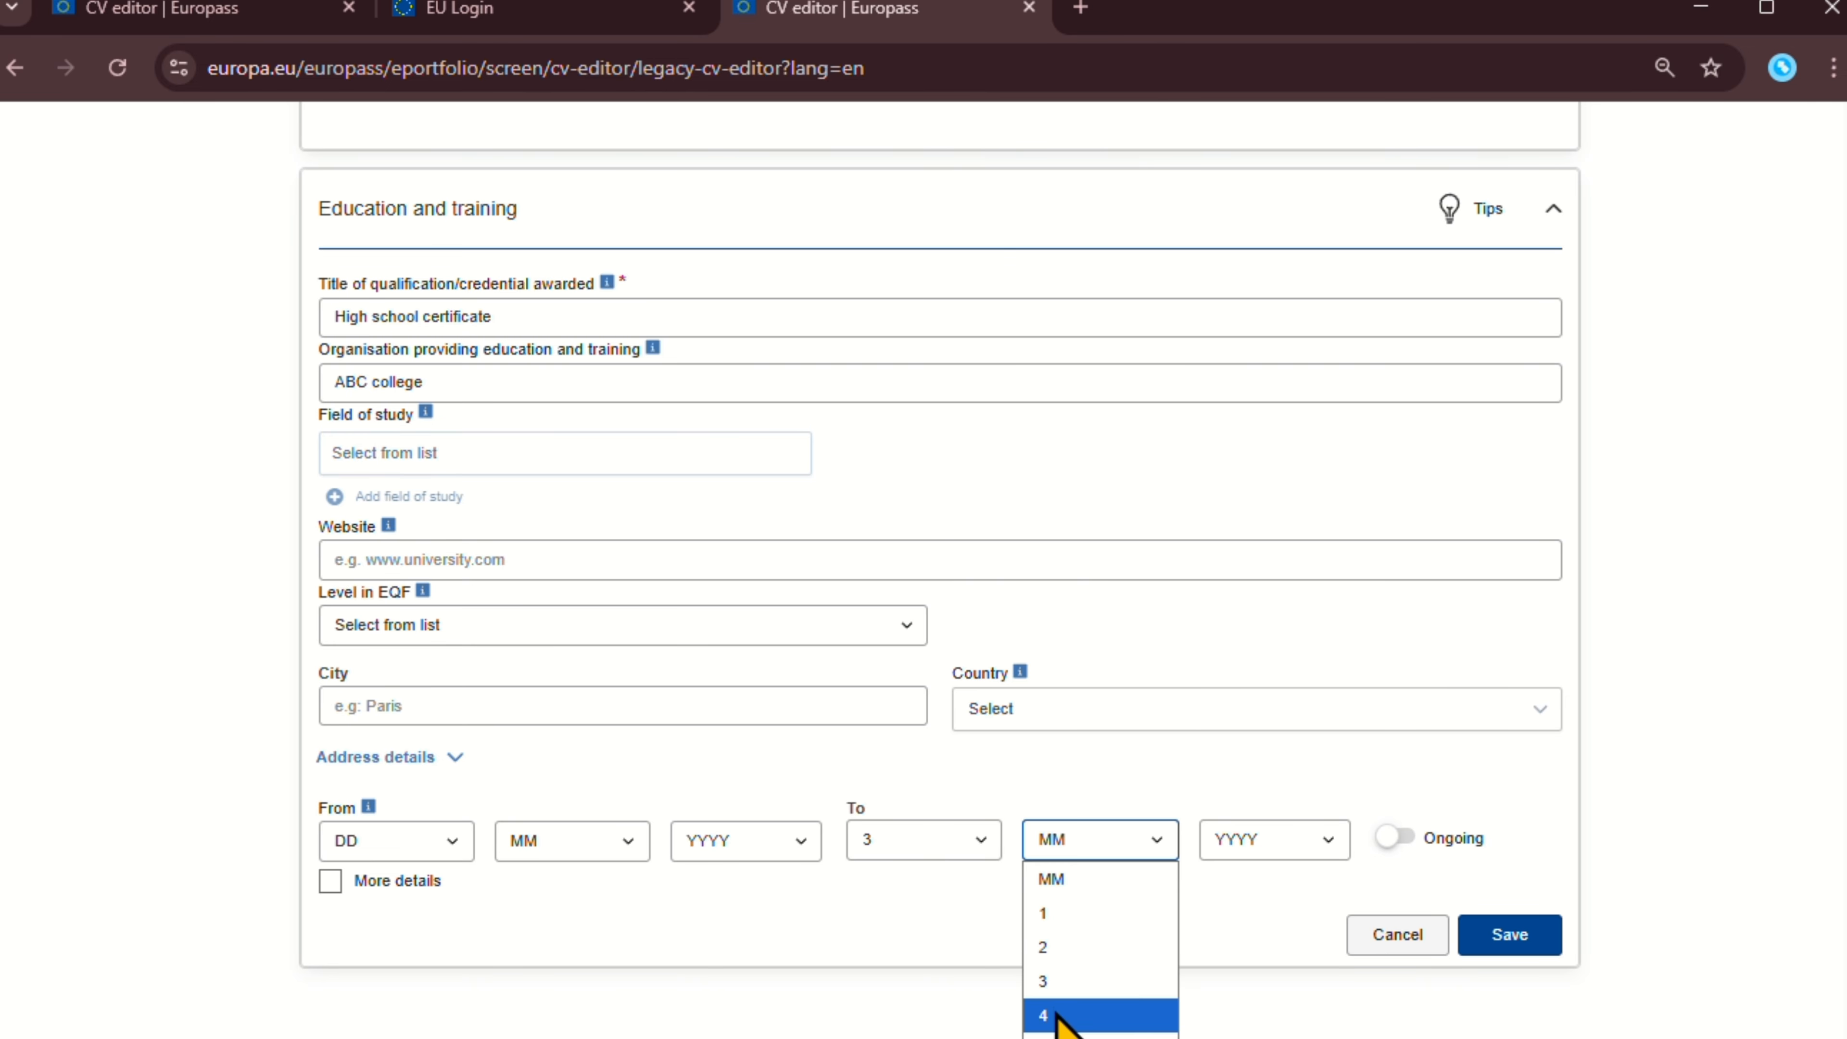
{"action": "left_click", "coordinate": [1076, 983]}
{"action": "left_click", "coordinate": [1303, 844]}
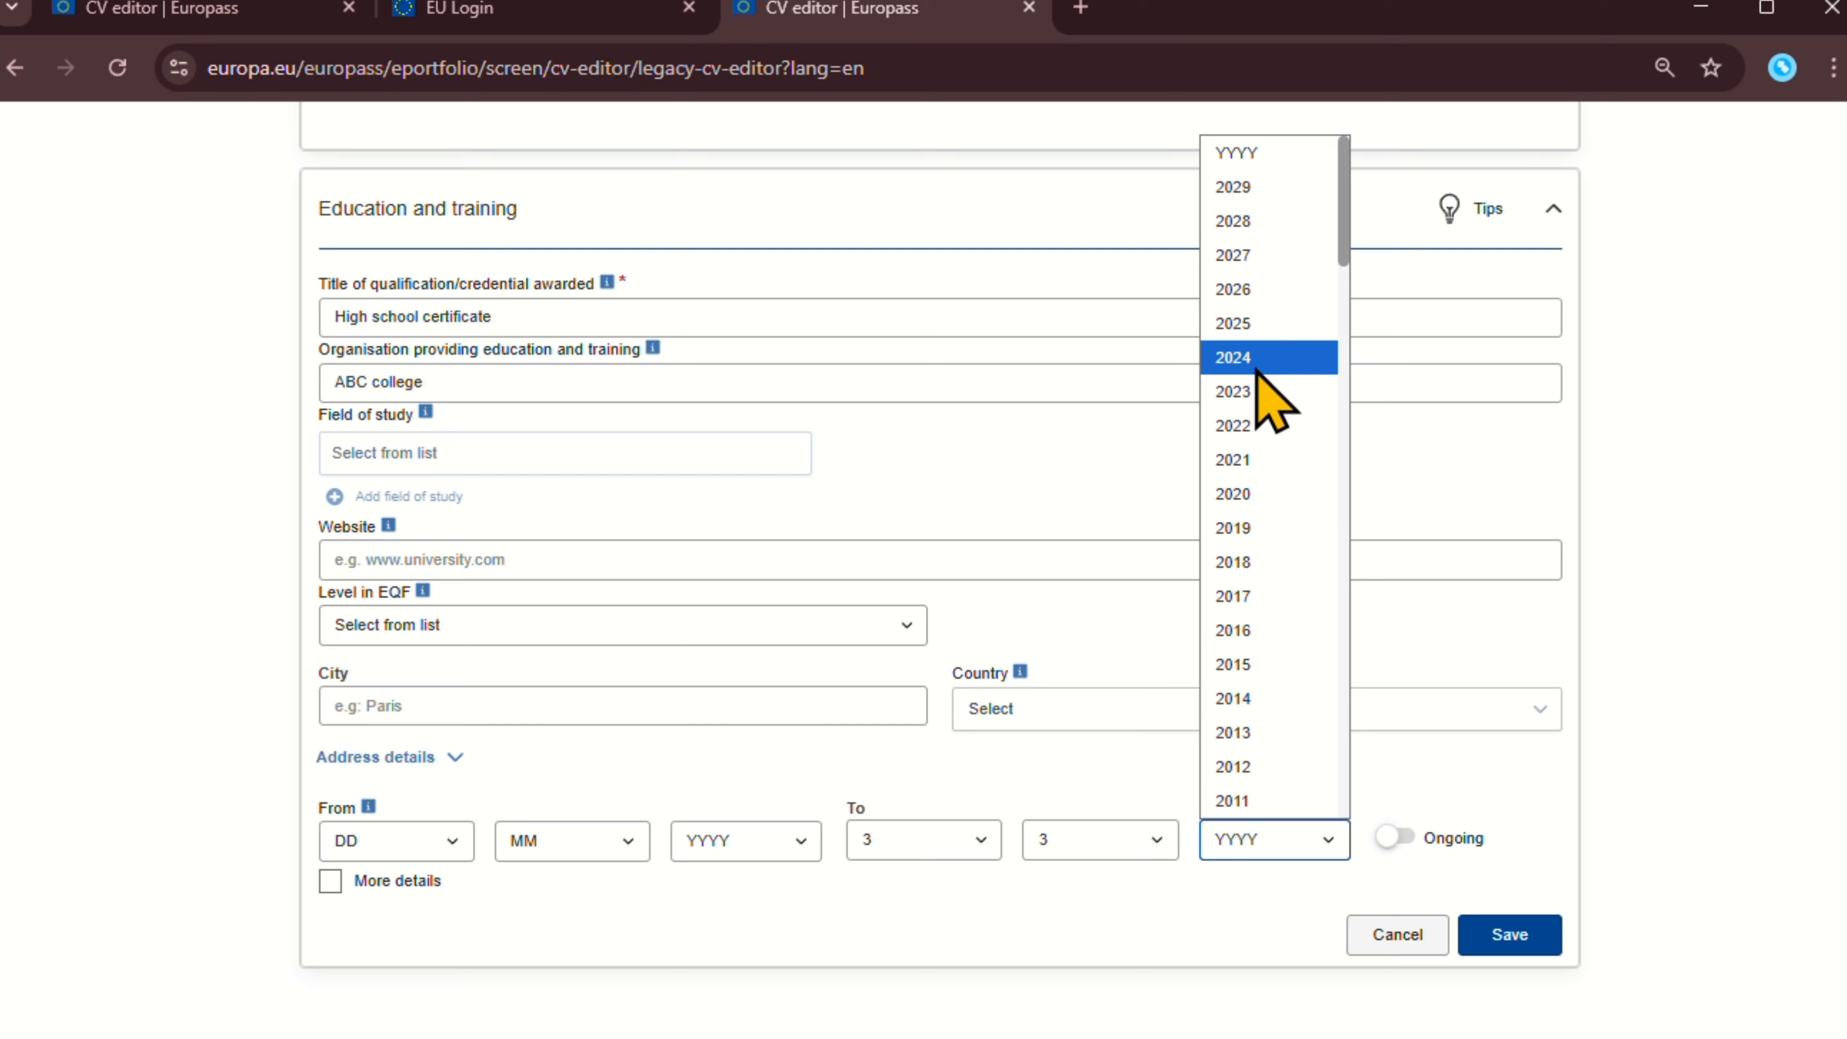
{"action": "left_click", "coordinate": [1252, 393]}
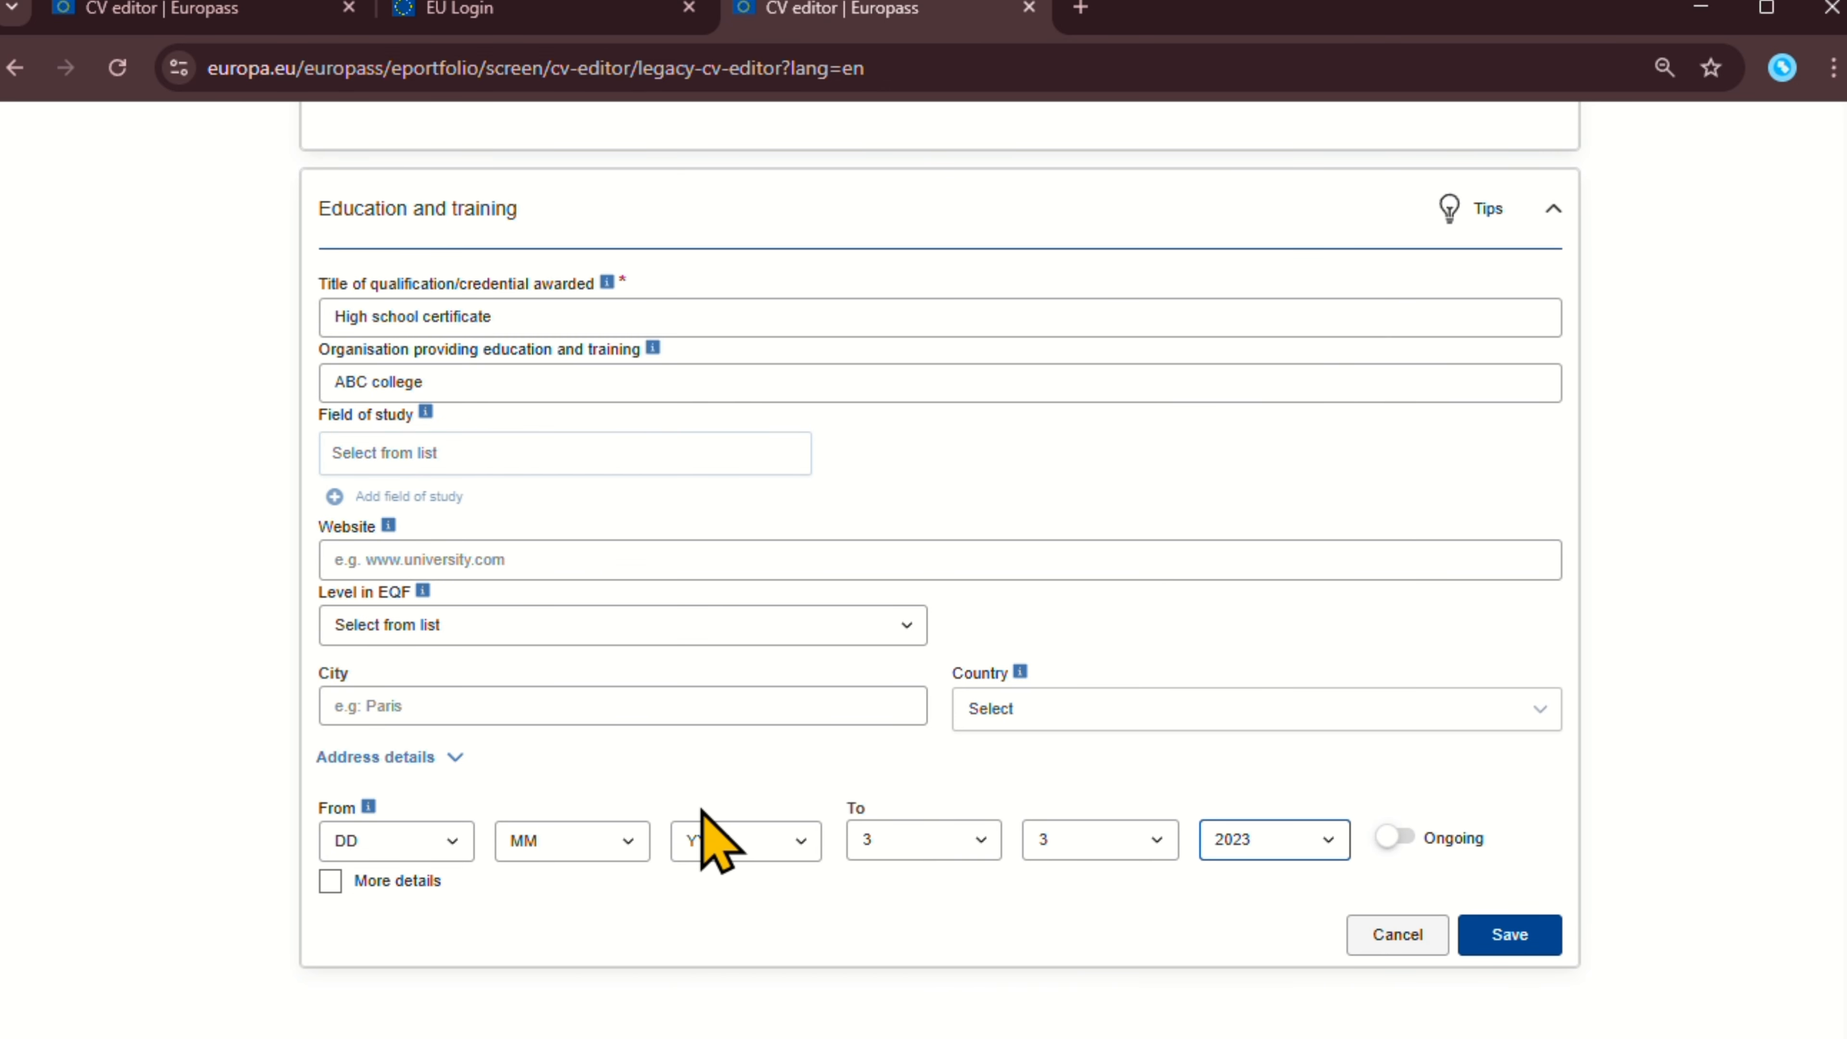
Set the start date to 1/2/2021 and tick More details.
{"action": "left_click", "coordinate": [471, 841]}
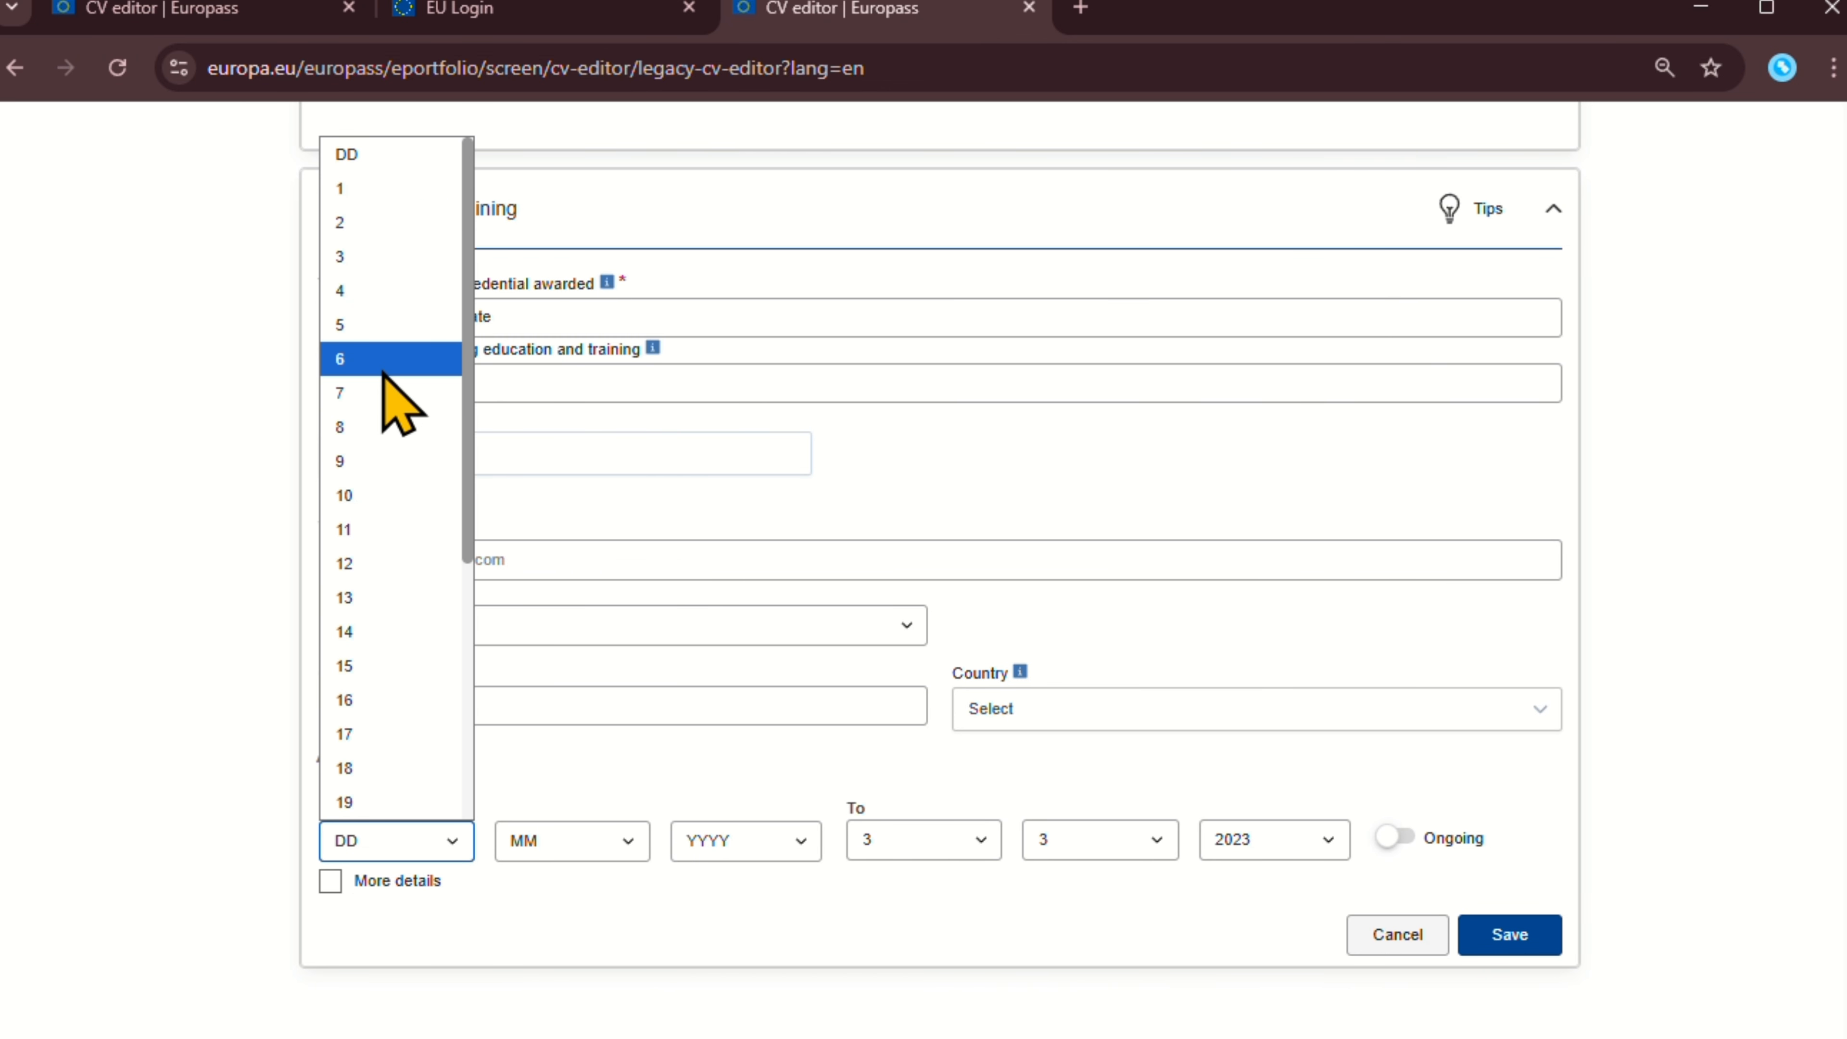
{"action": "left_click", "coordinate": [339, 190]}
{"action": "left_click", "coordinate": [582, 844]}
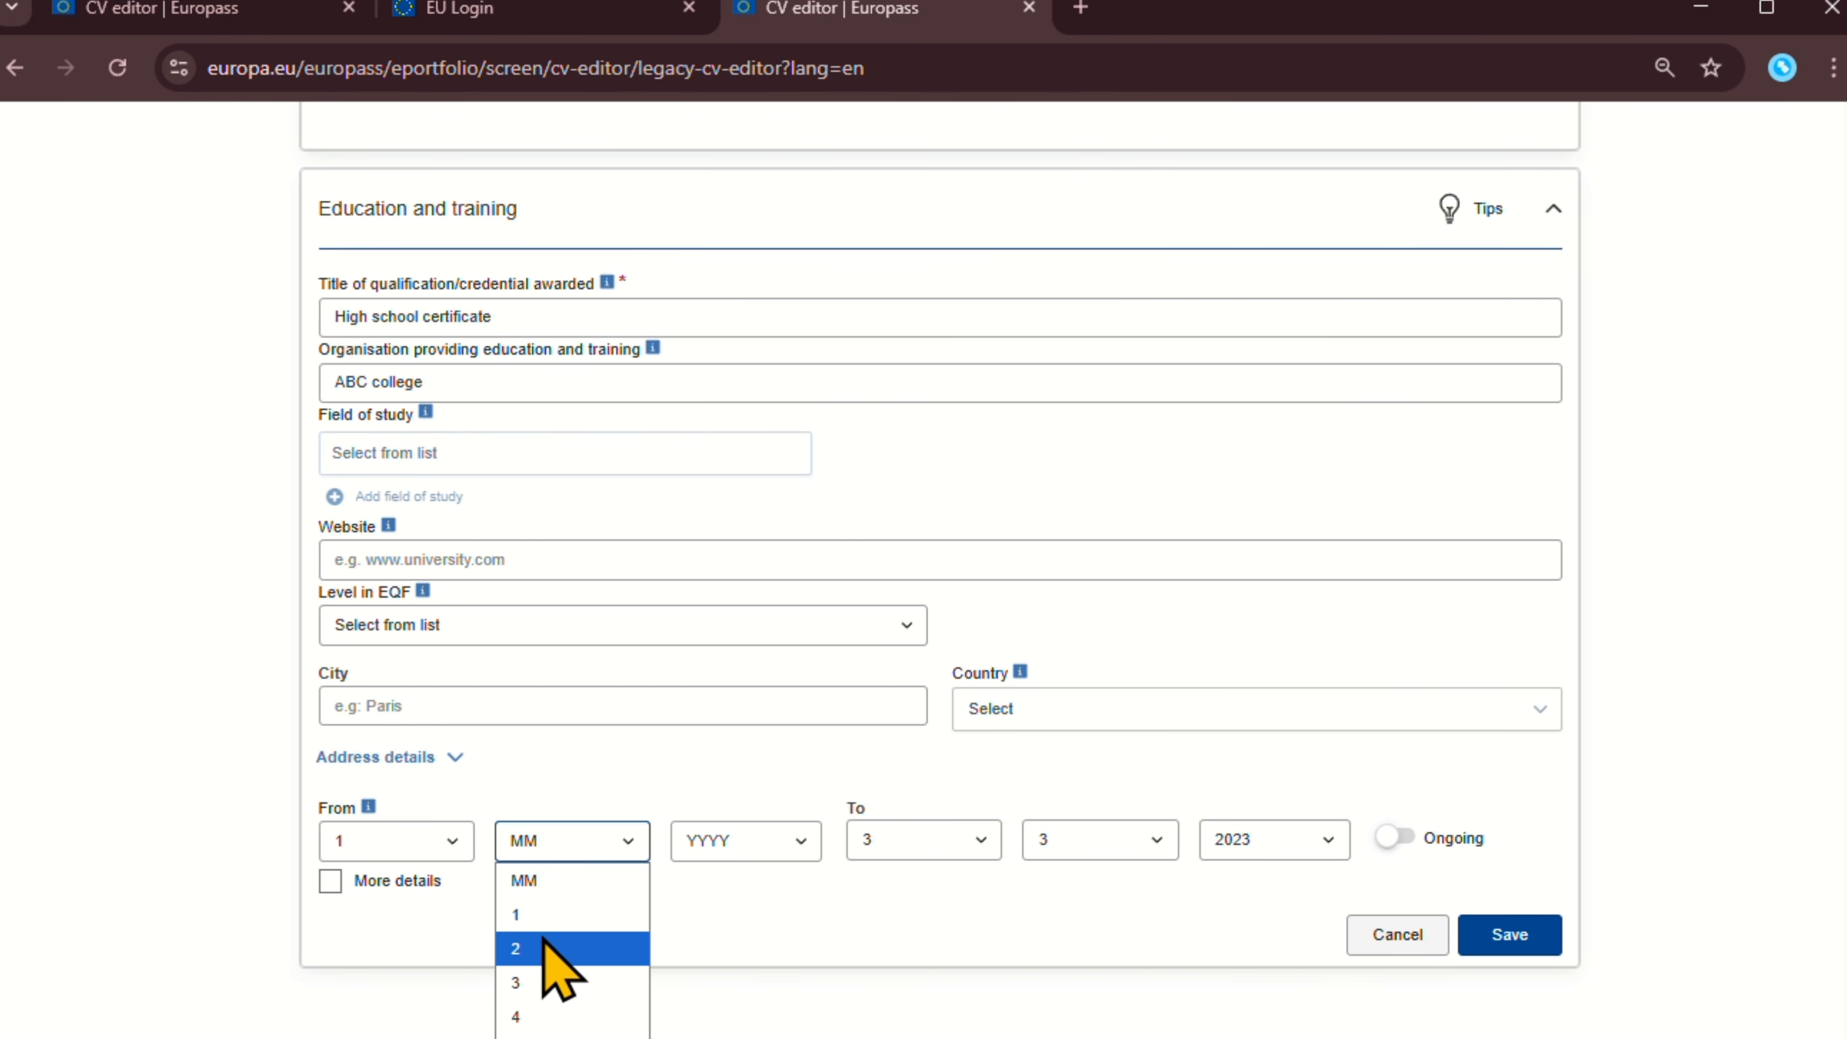
{"action": "left_click", "coordinate": [541, 949]}
{"action": "left_click", "coordinate": [698, 844]}
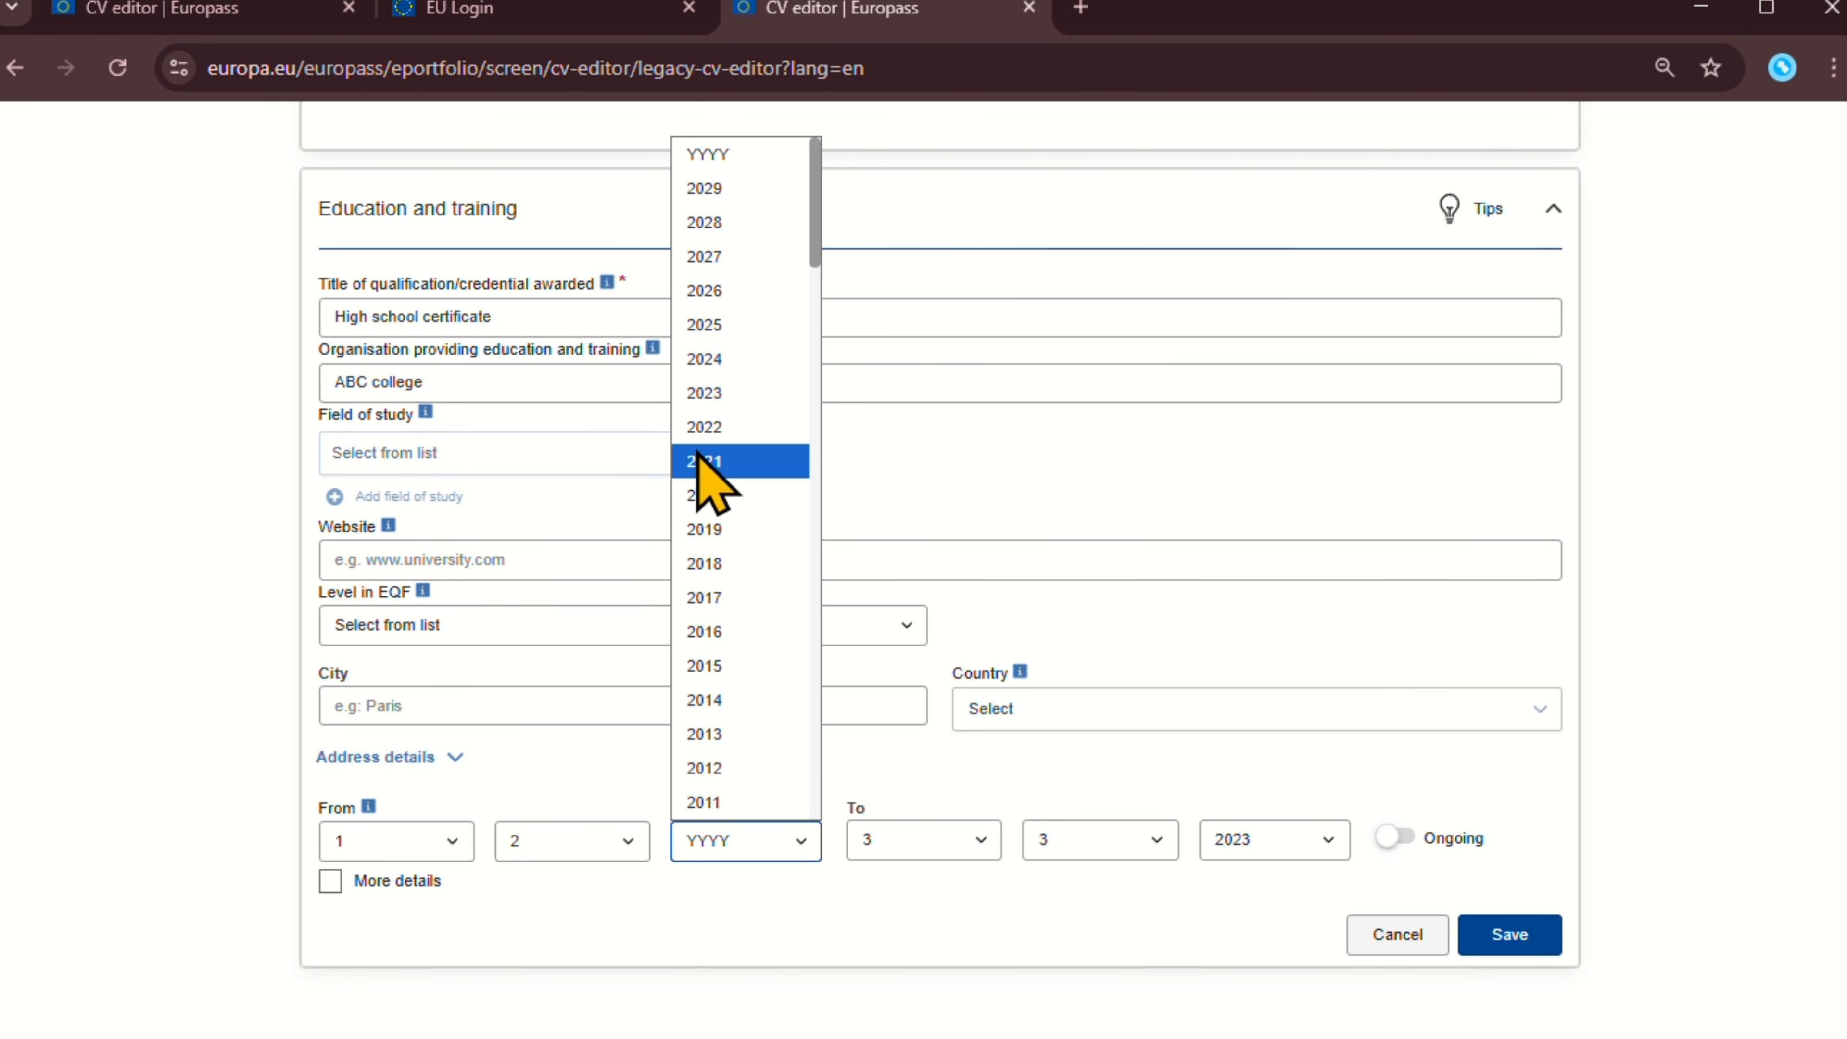
{"action": "left_click", "coordinate": [725, 492]}
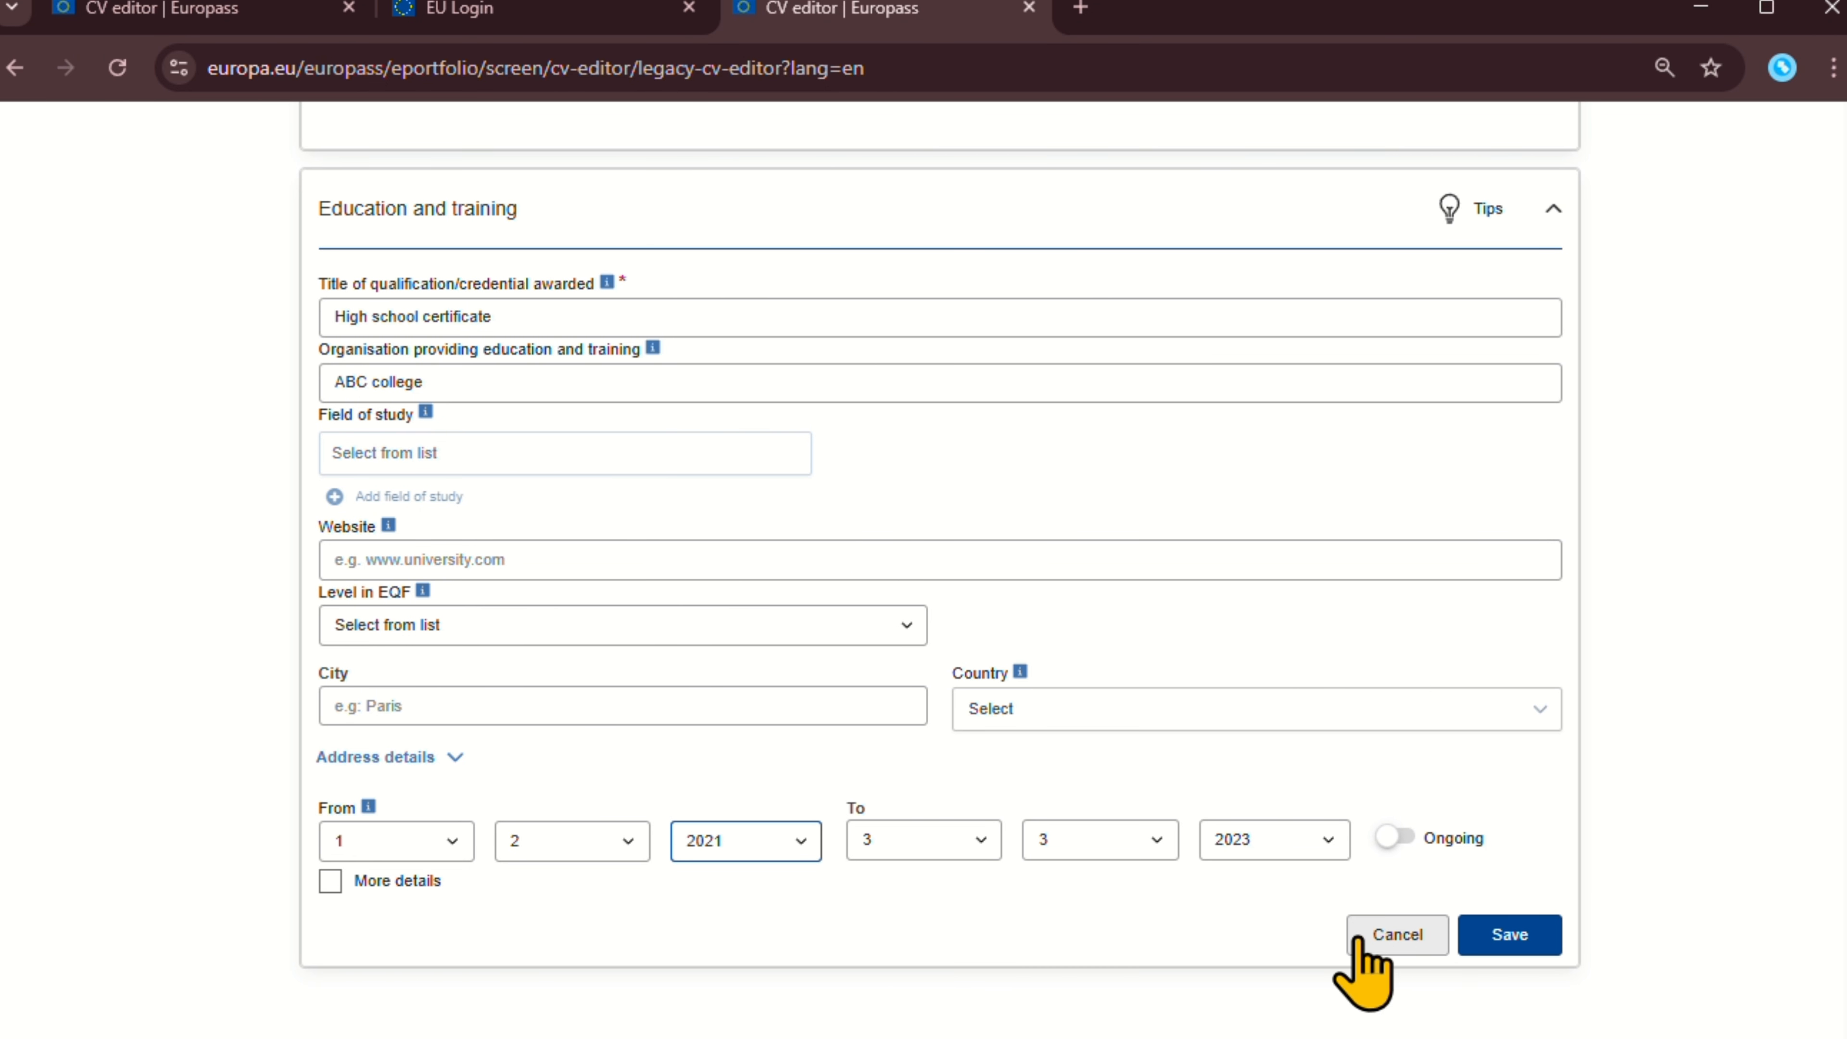
{"action": "left_click", "coordinate": [356, 882]}
{"action": "left_click", "coordinate": [402, 880]}
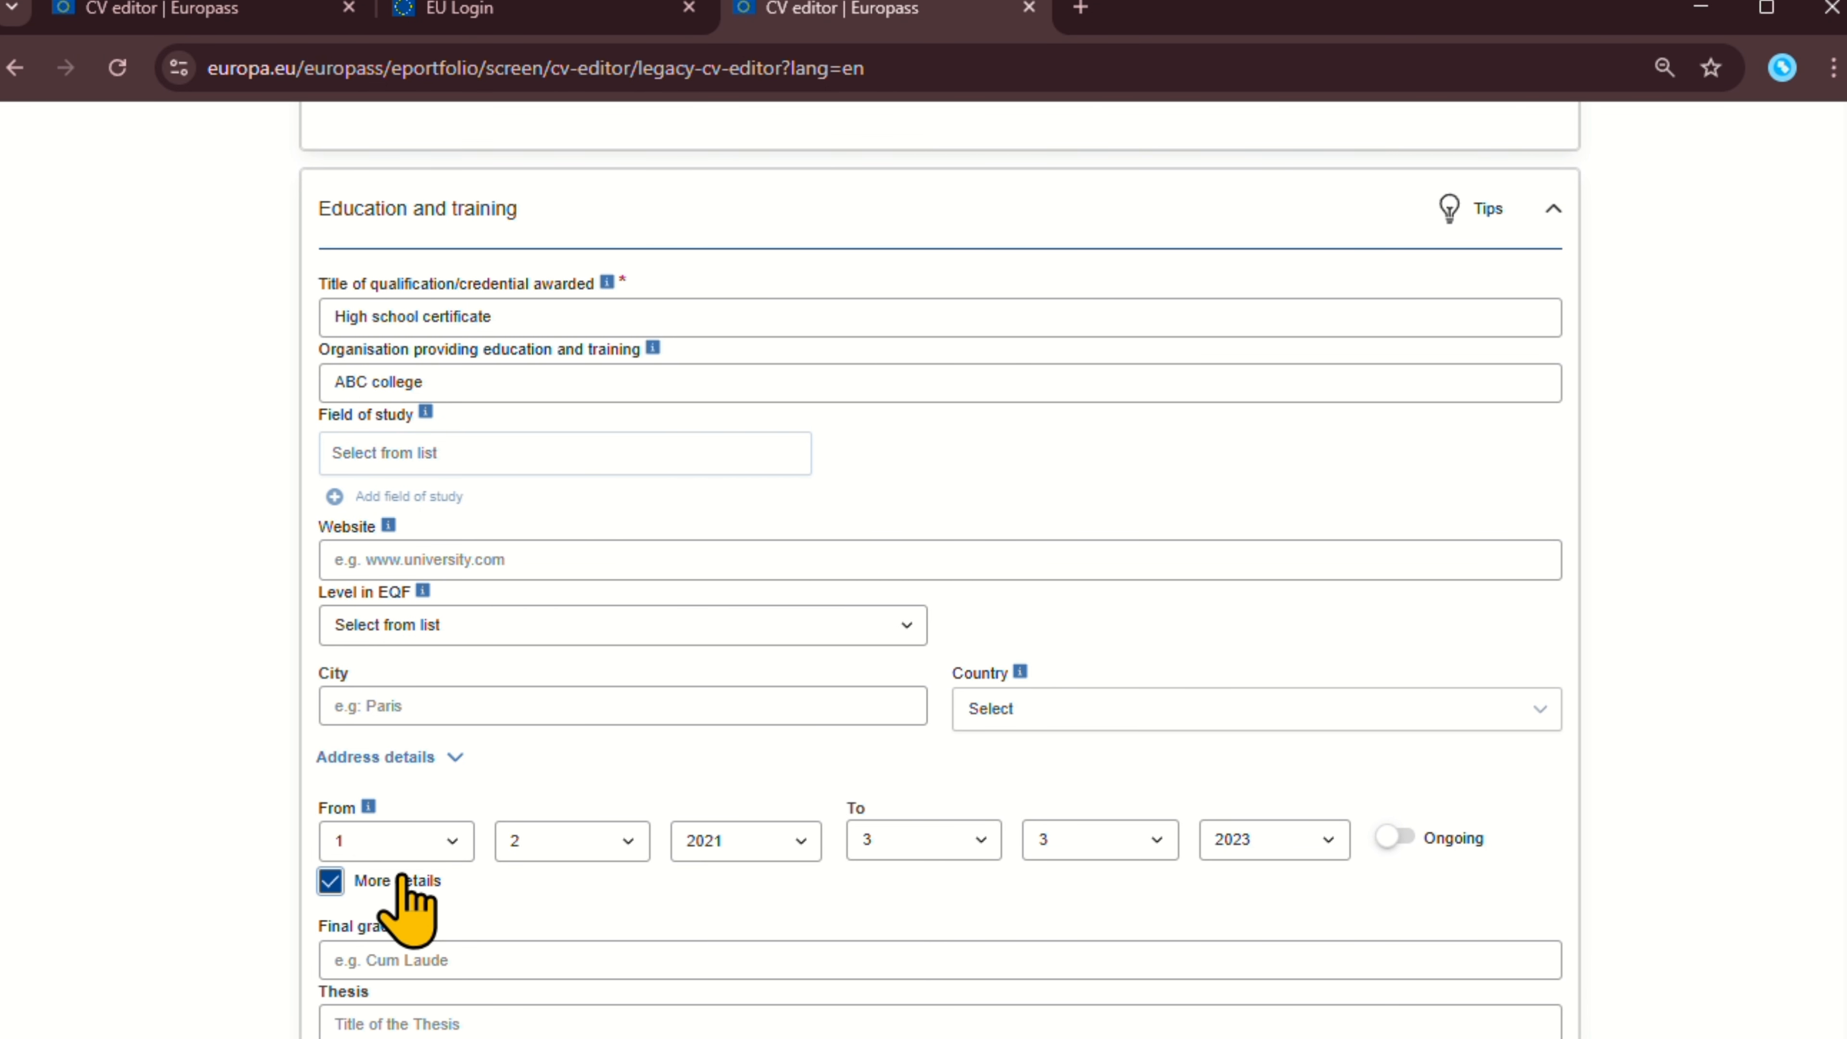
Enter '12 th grade' as the final grade.
{"action": "scroll", "coordinate": [407, 910], "scroll_direction": "down", "scroll_amount": 7}
{"action": "scroll", "coordinate": [575, 568], "scroll_direction": "down", "scroll_amount": 2}
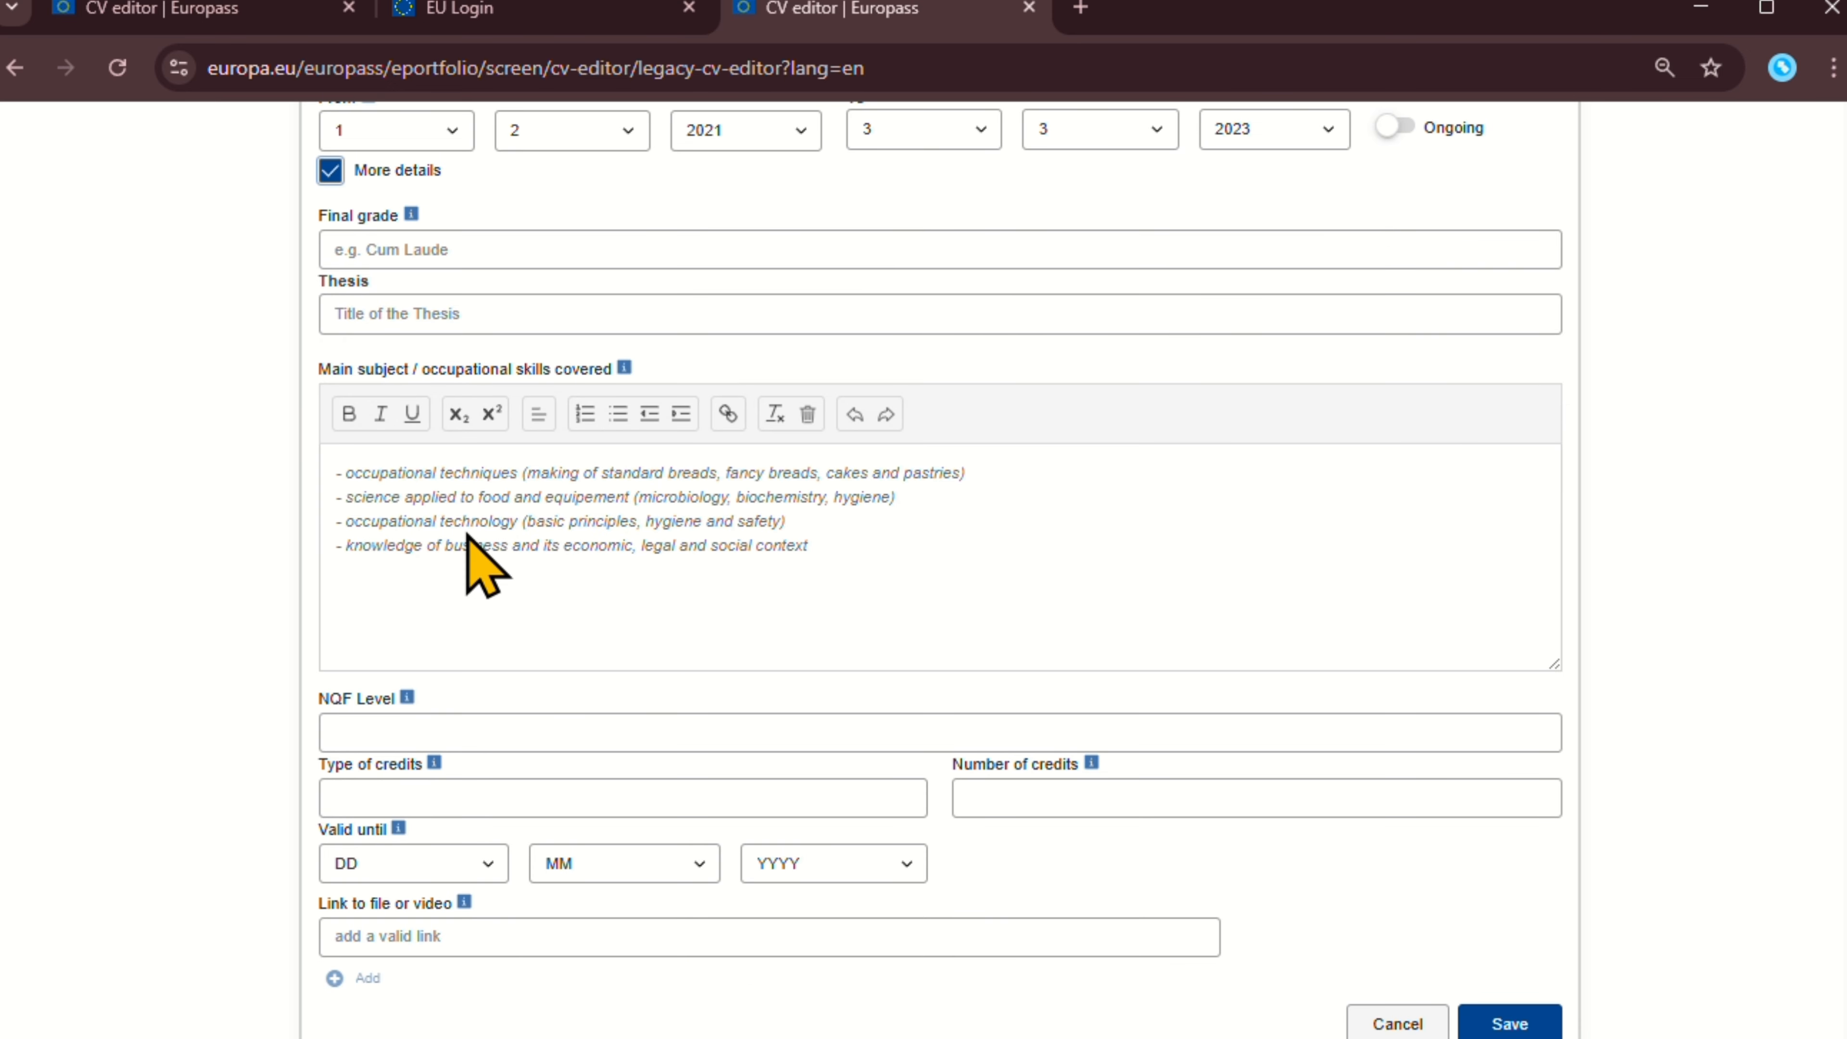
{"action": "left_click", "coordinate": [395, 251]}
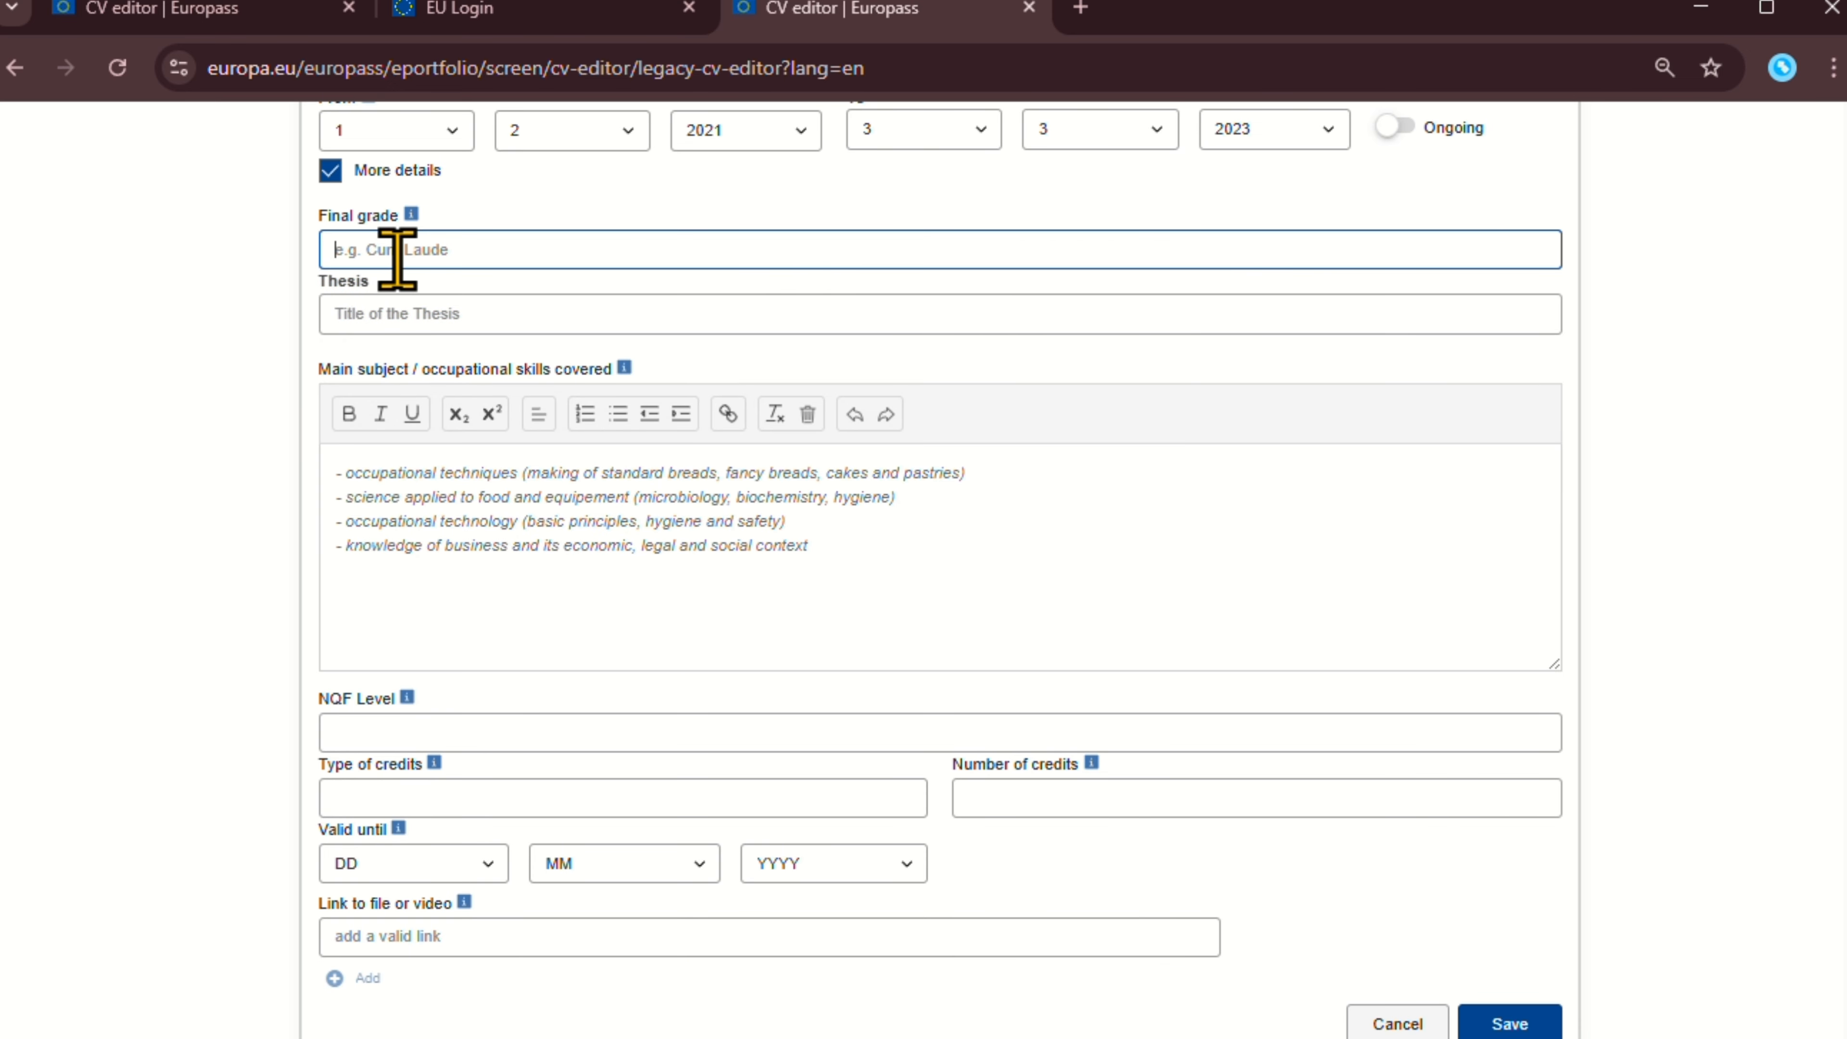
{"action": "type", "text": "12 th grade"}
Briefly append 'HS' to the qualification title, then delete it, keeping High school certificate.
{"action": "scroll", "coordinate": [495, 585], "scroll_direction": "down", "scroll_amount": 1}
{"action": "scroll", "coordinate": [501, 586], "scroll_direction": "up", "scroll_amount": 5}
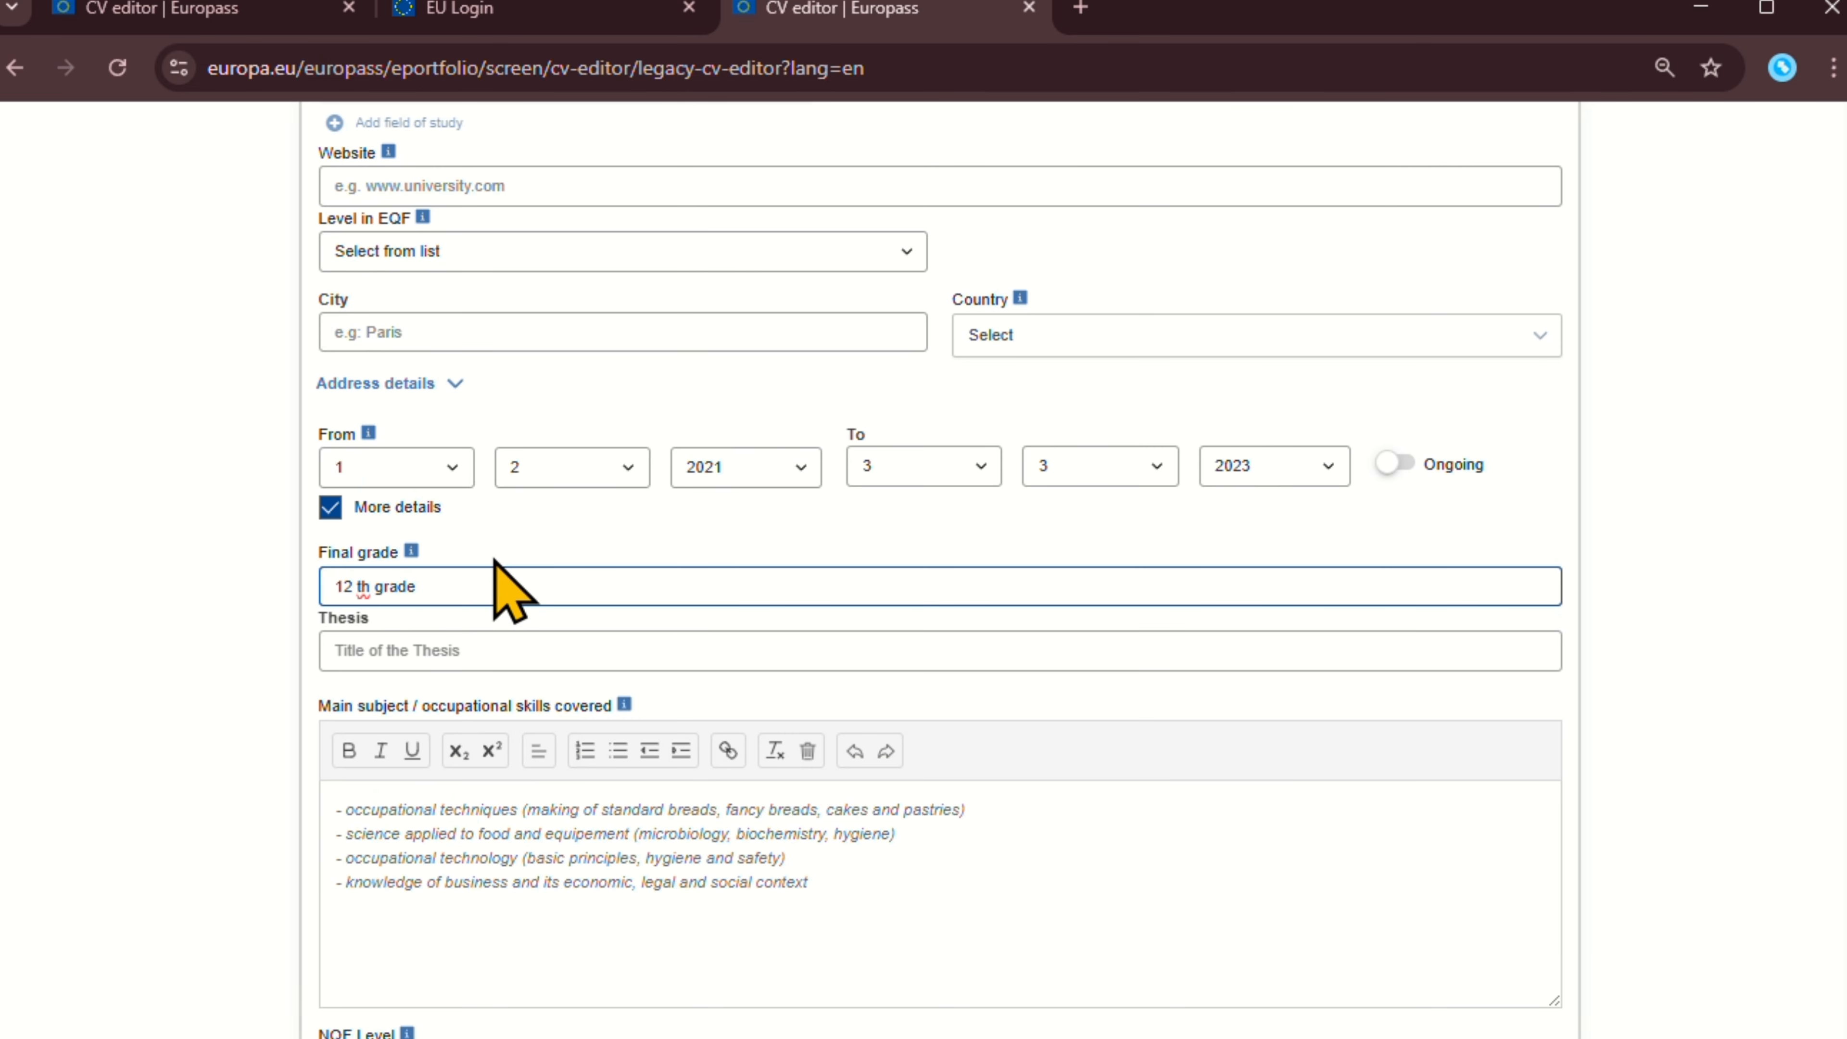
{"action": "scroll", "coordinate": [498, 575], "scroll_direction": "down", "scroll_amount": 4}
{"action": "scroll", "coordinate": [598, 536], "scroll_direction": "up", "scroll_amount": 15}
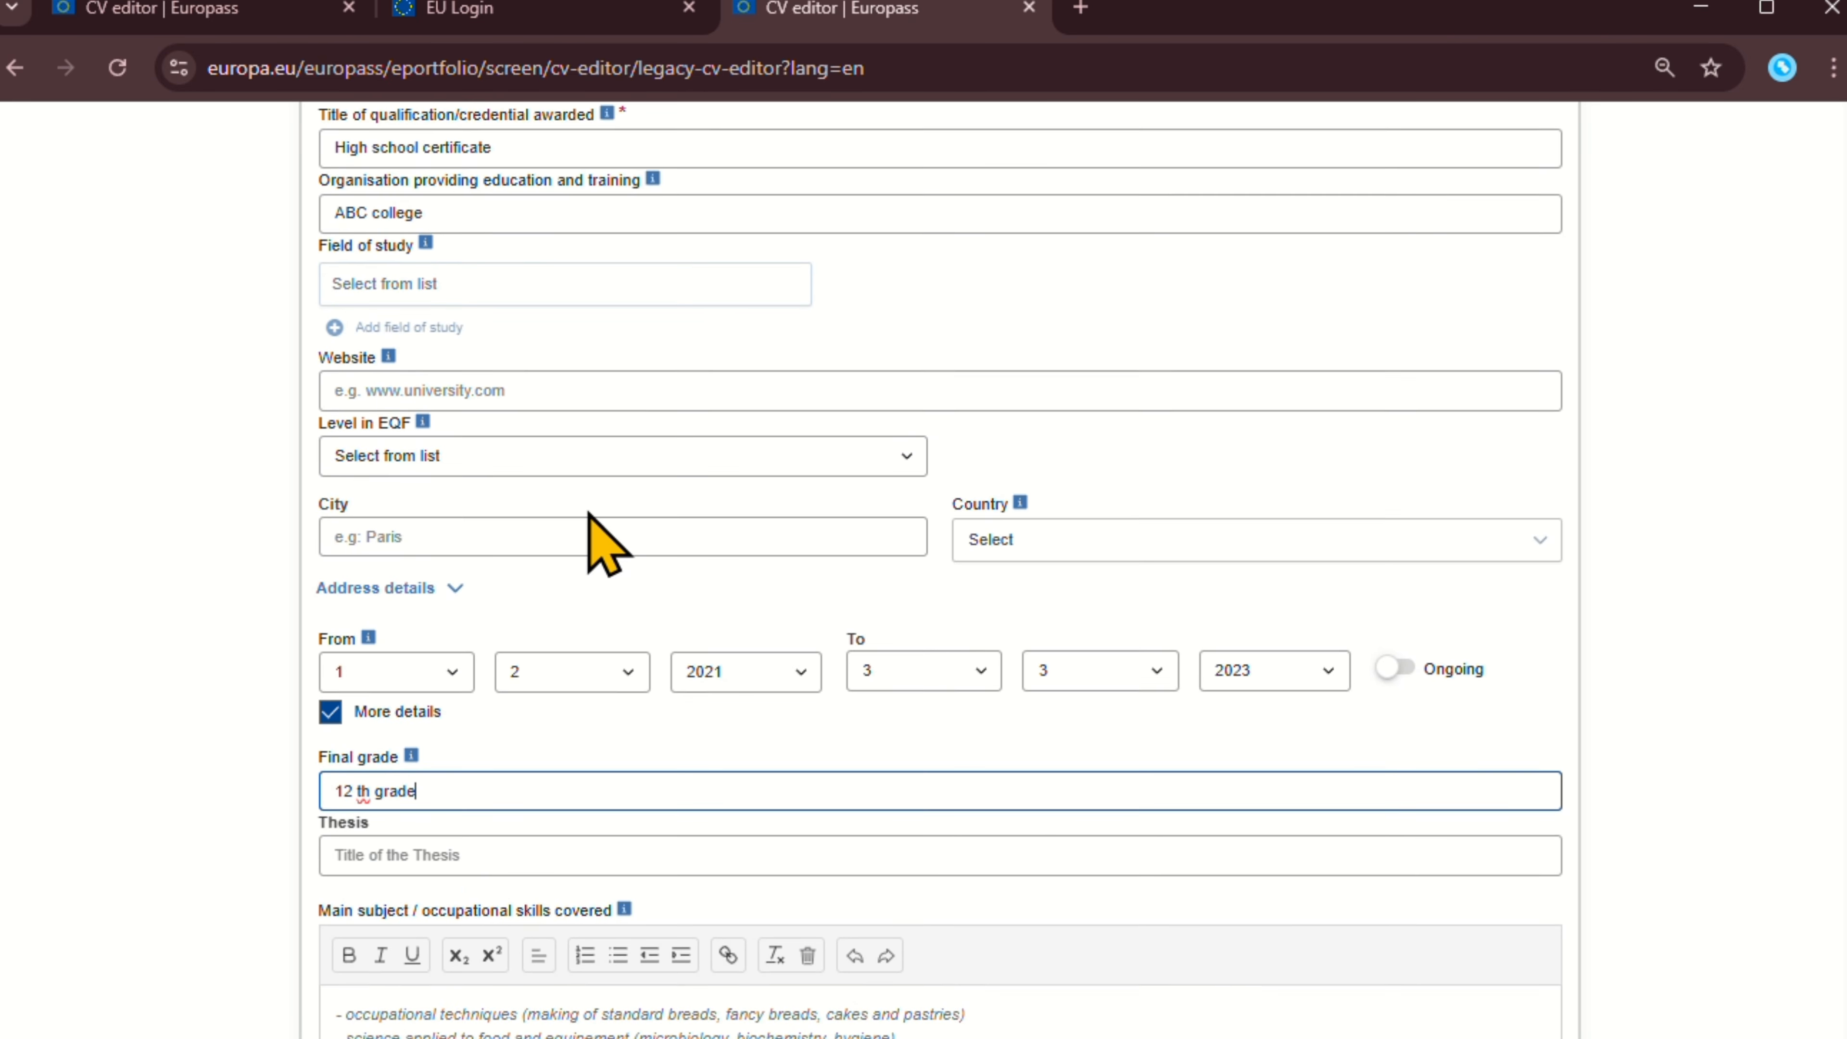
{"action": "scroll", "coordinate": [436, 771], "scroll_direction": "down", "scroll_amount": 4}
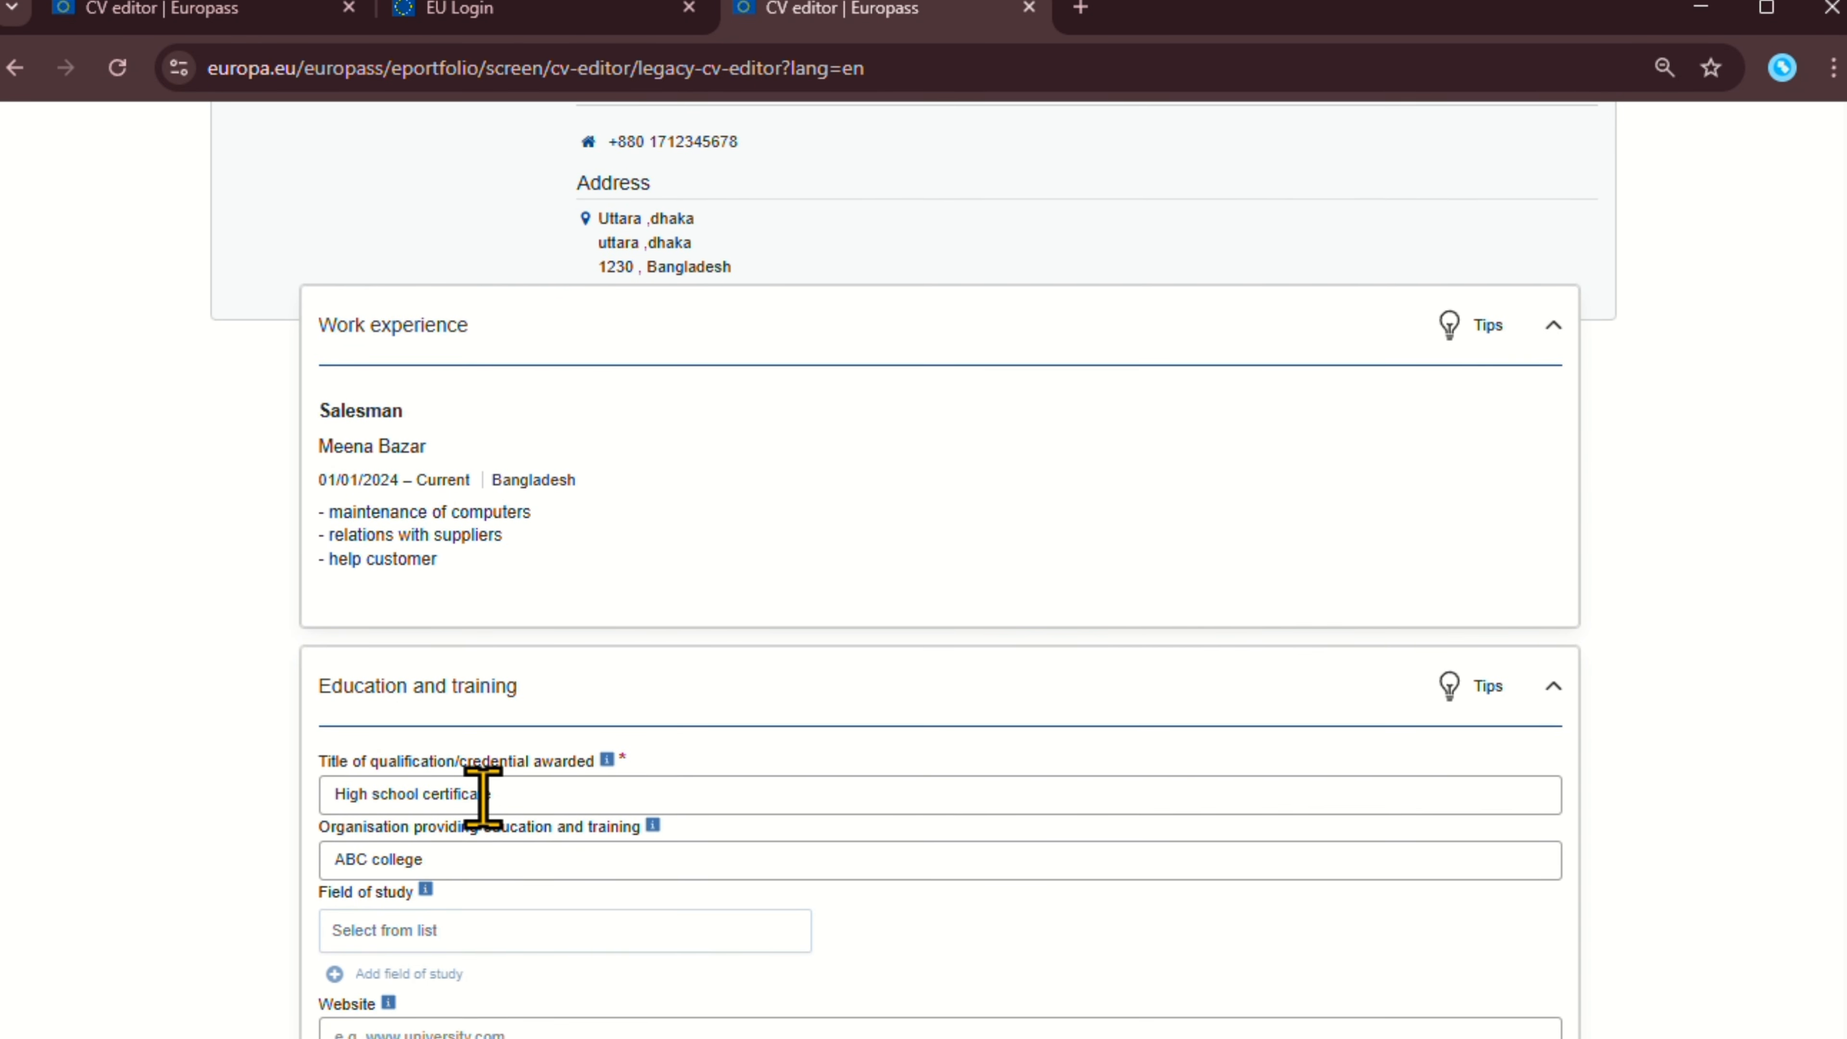
{"action": "scroll", "coordinate": [465, 800], "scroll_direction": "down", "scroll_amount": 2}
{"action": "left_click", "coordinate": [521, 664]}
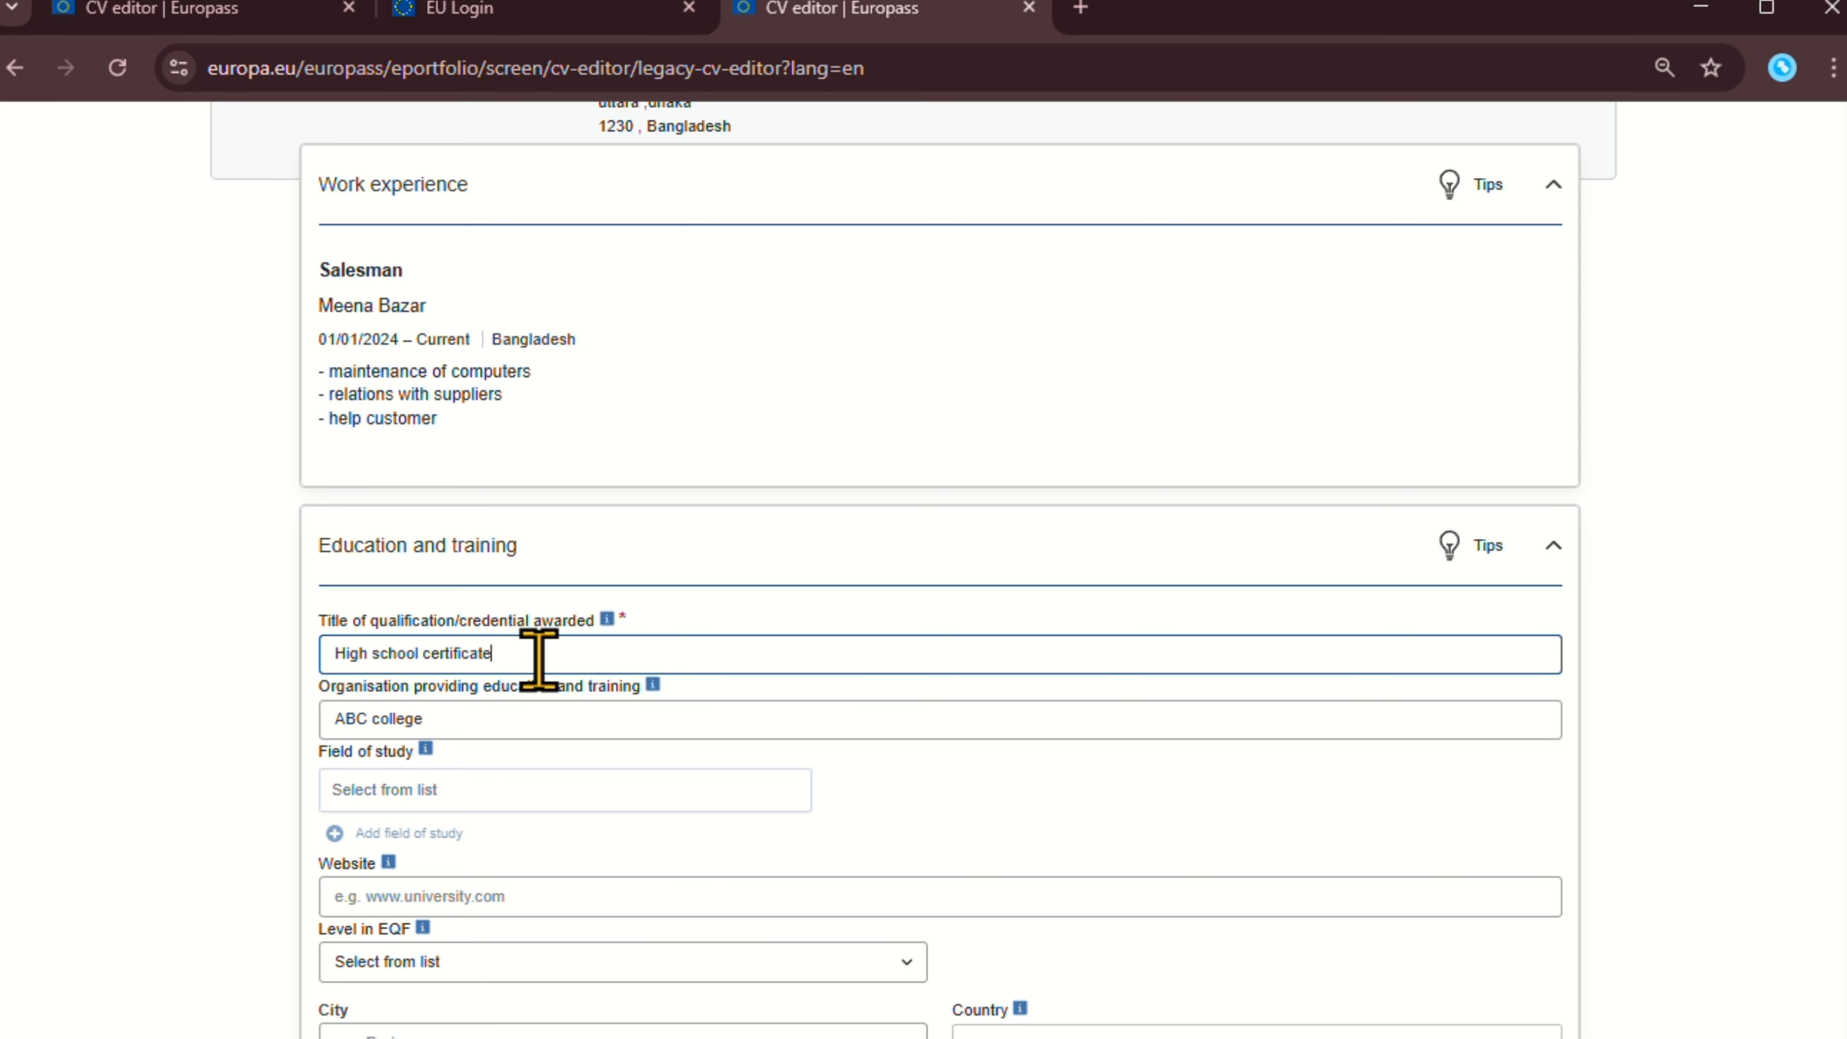
{"action": "type", "text": "HS"}
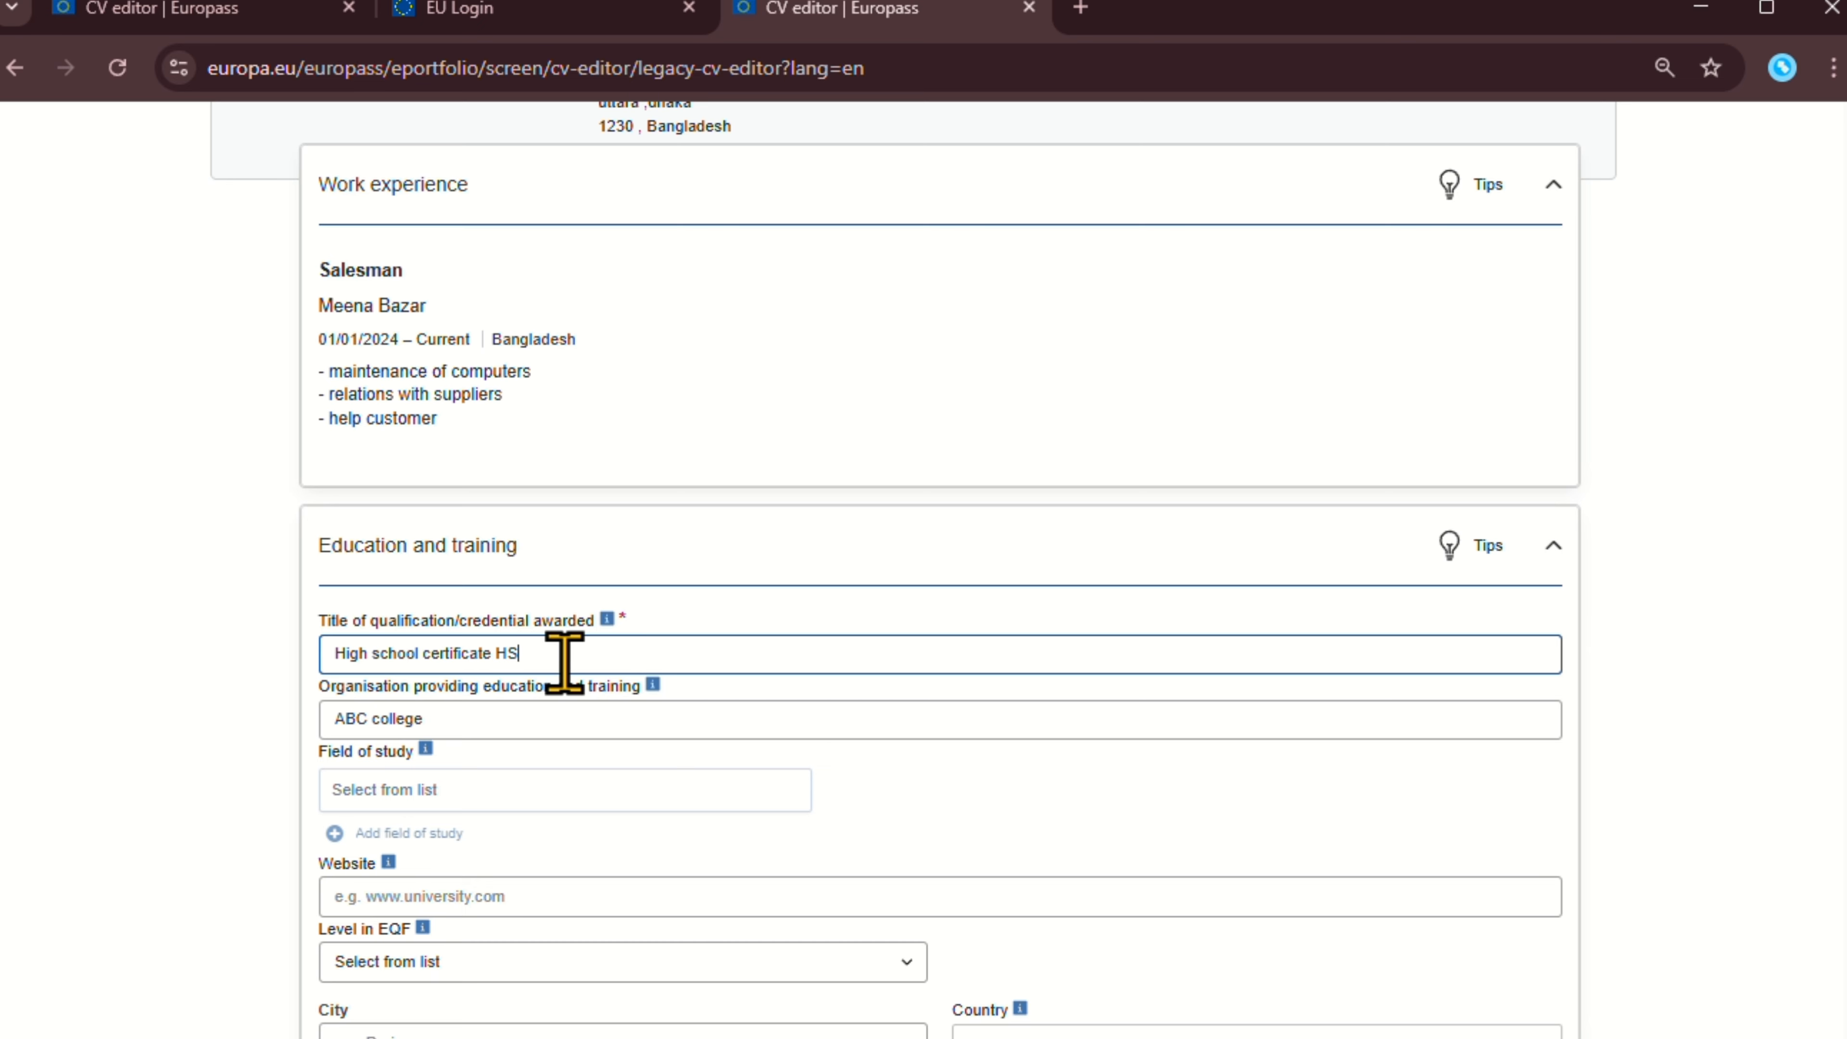
{"action": "key", "text": "BackSpace"}
{"action": "key", "text": "BackSpace"}
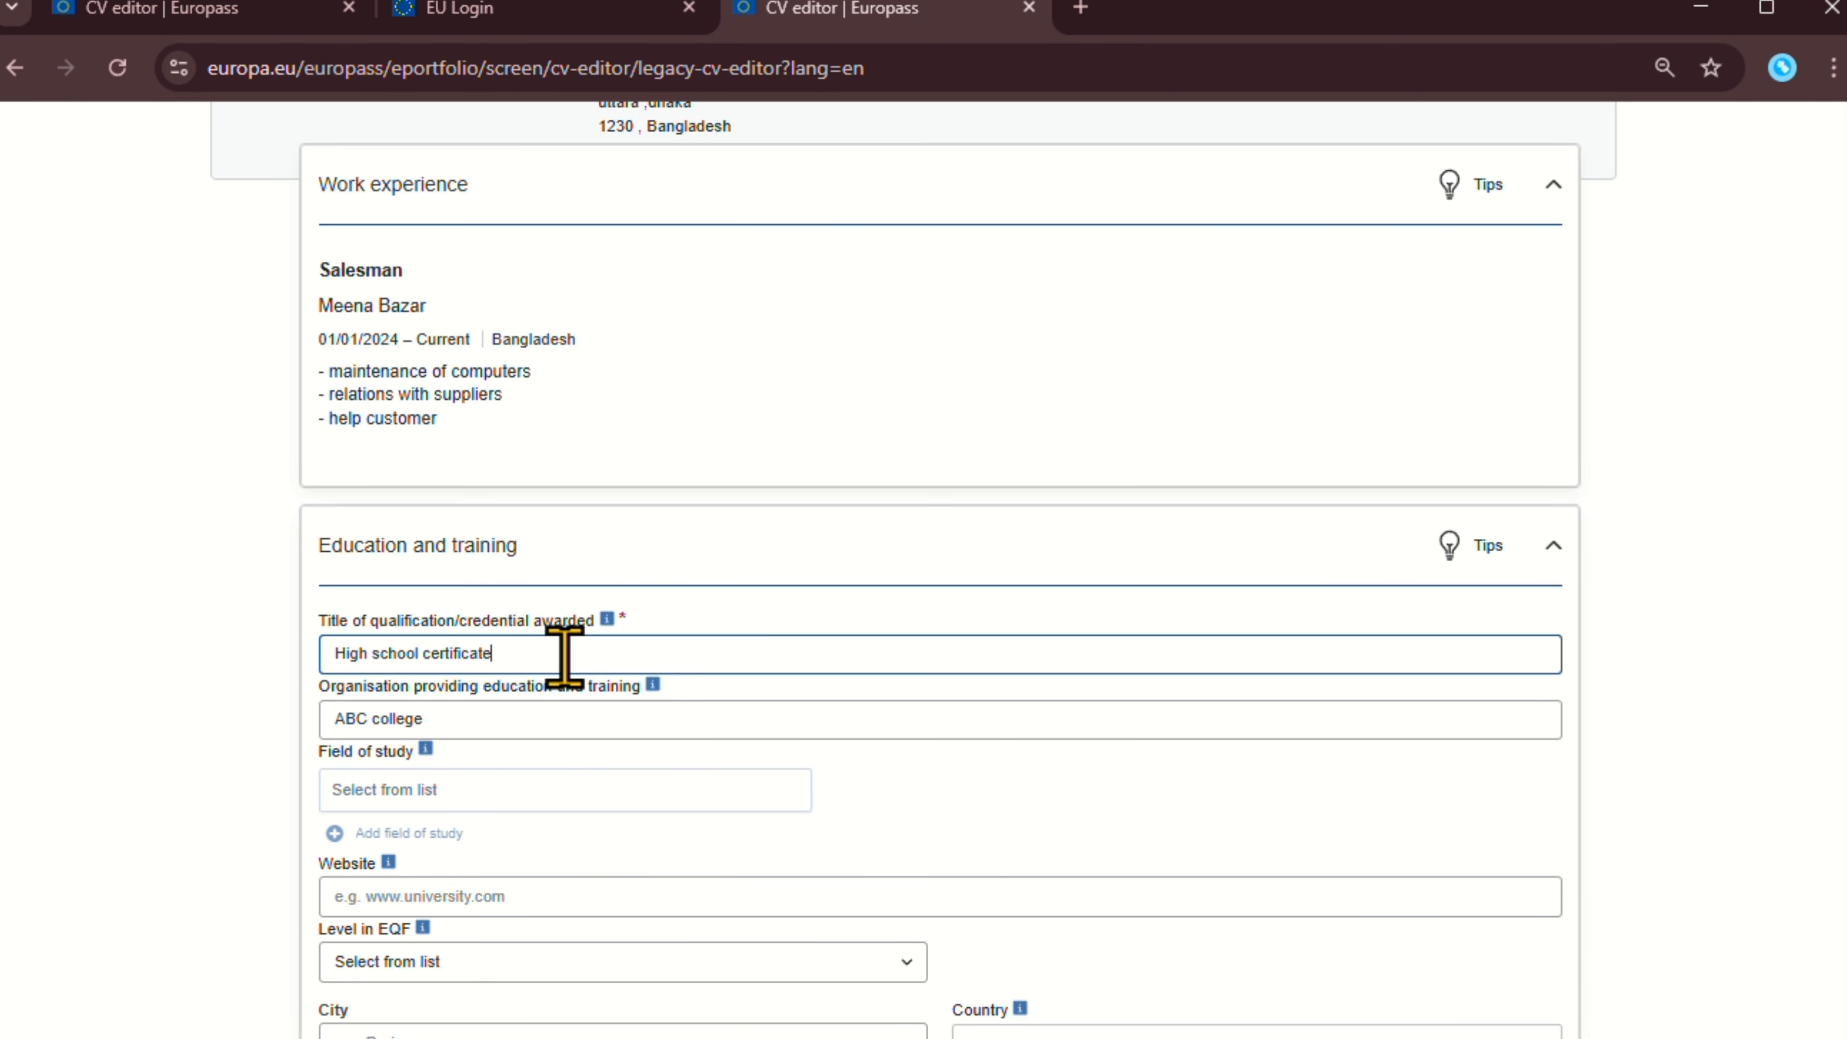
{"action": "scroll", "coordinate": [618, 662], "scroll_direction": "down", "scroll_amount": 12}
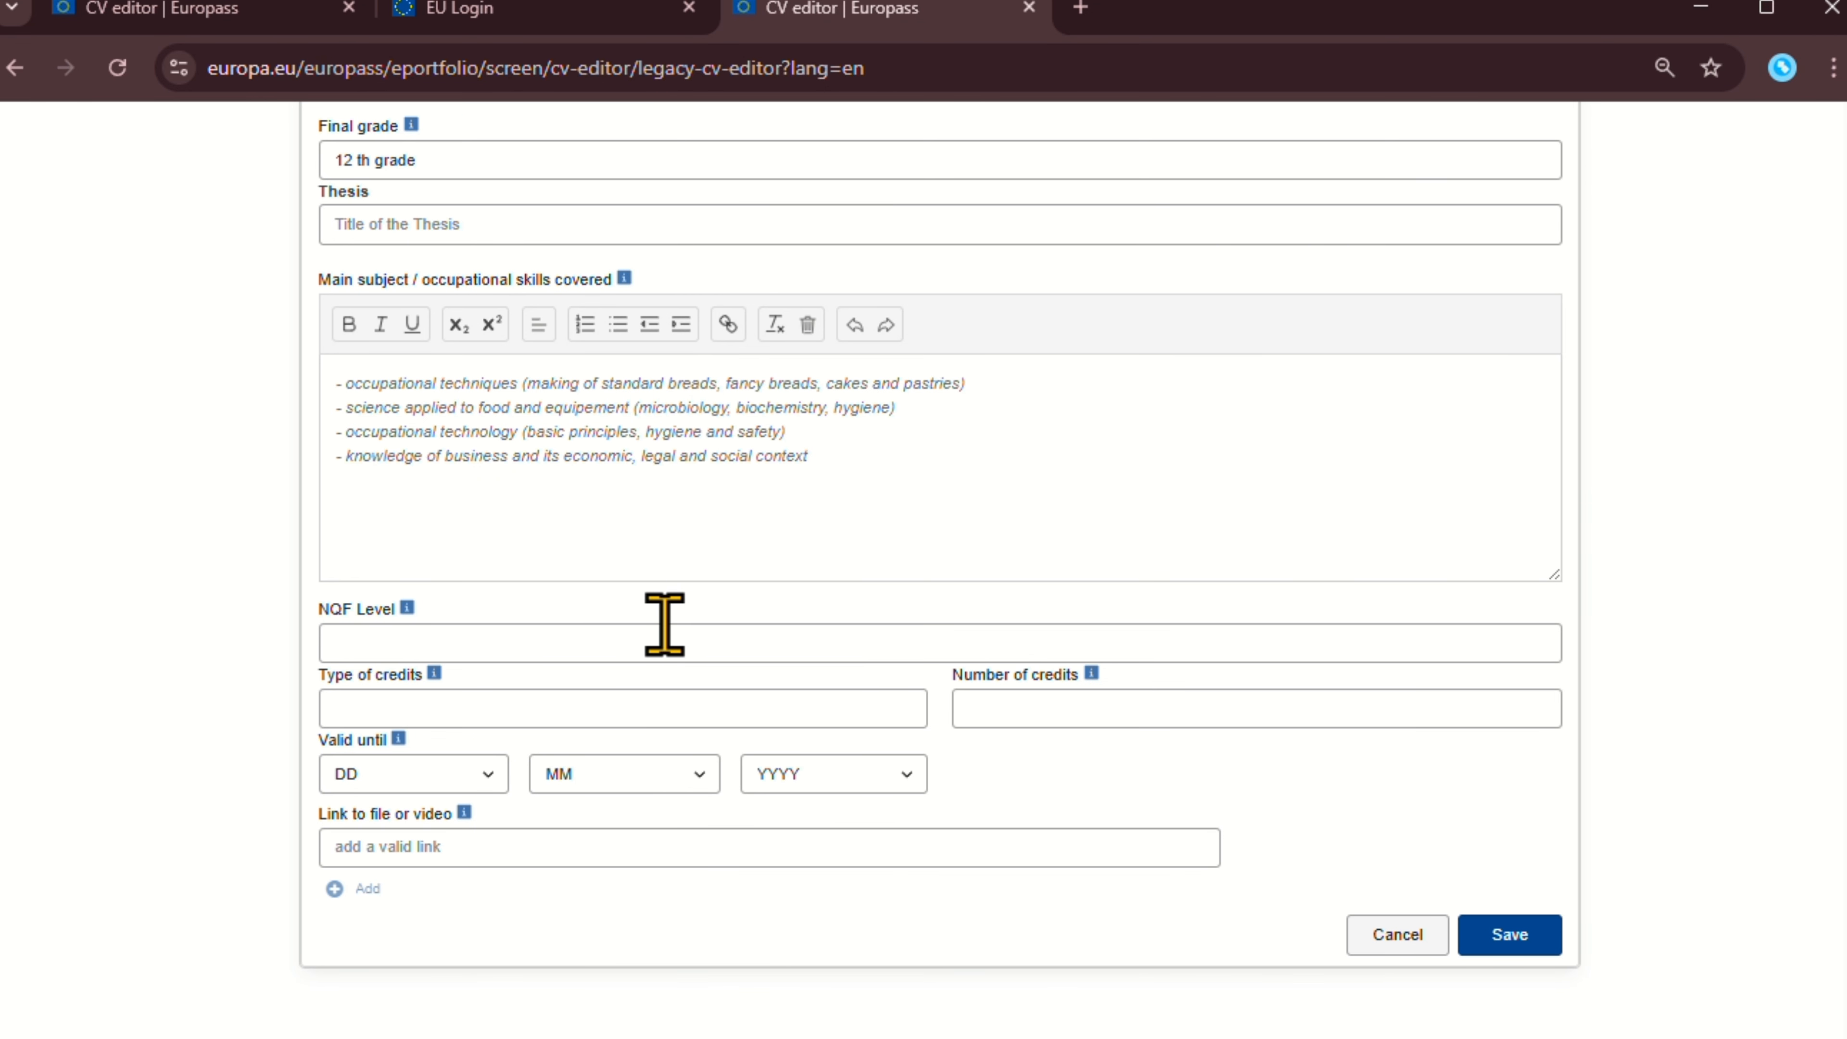
{"action": "scroll", "coordinate": [664, 623], "scroll_direction": "up", "scroll_amount": 15}
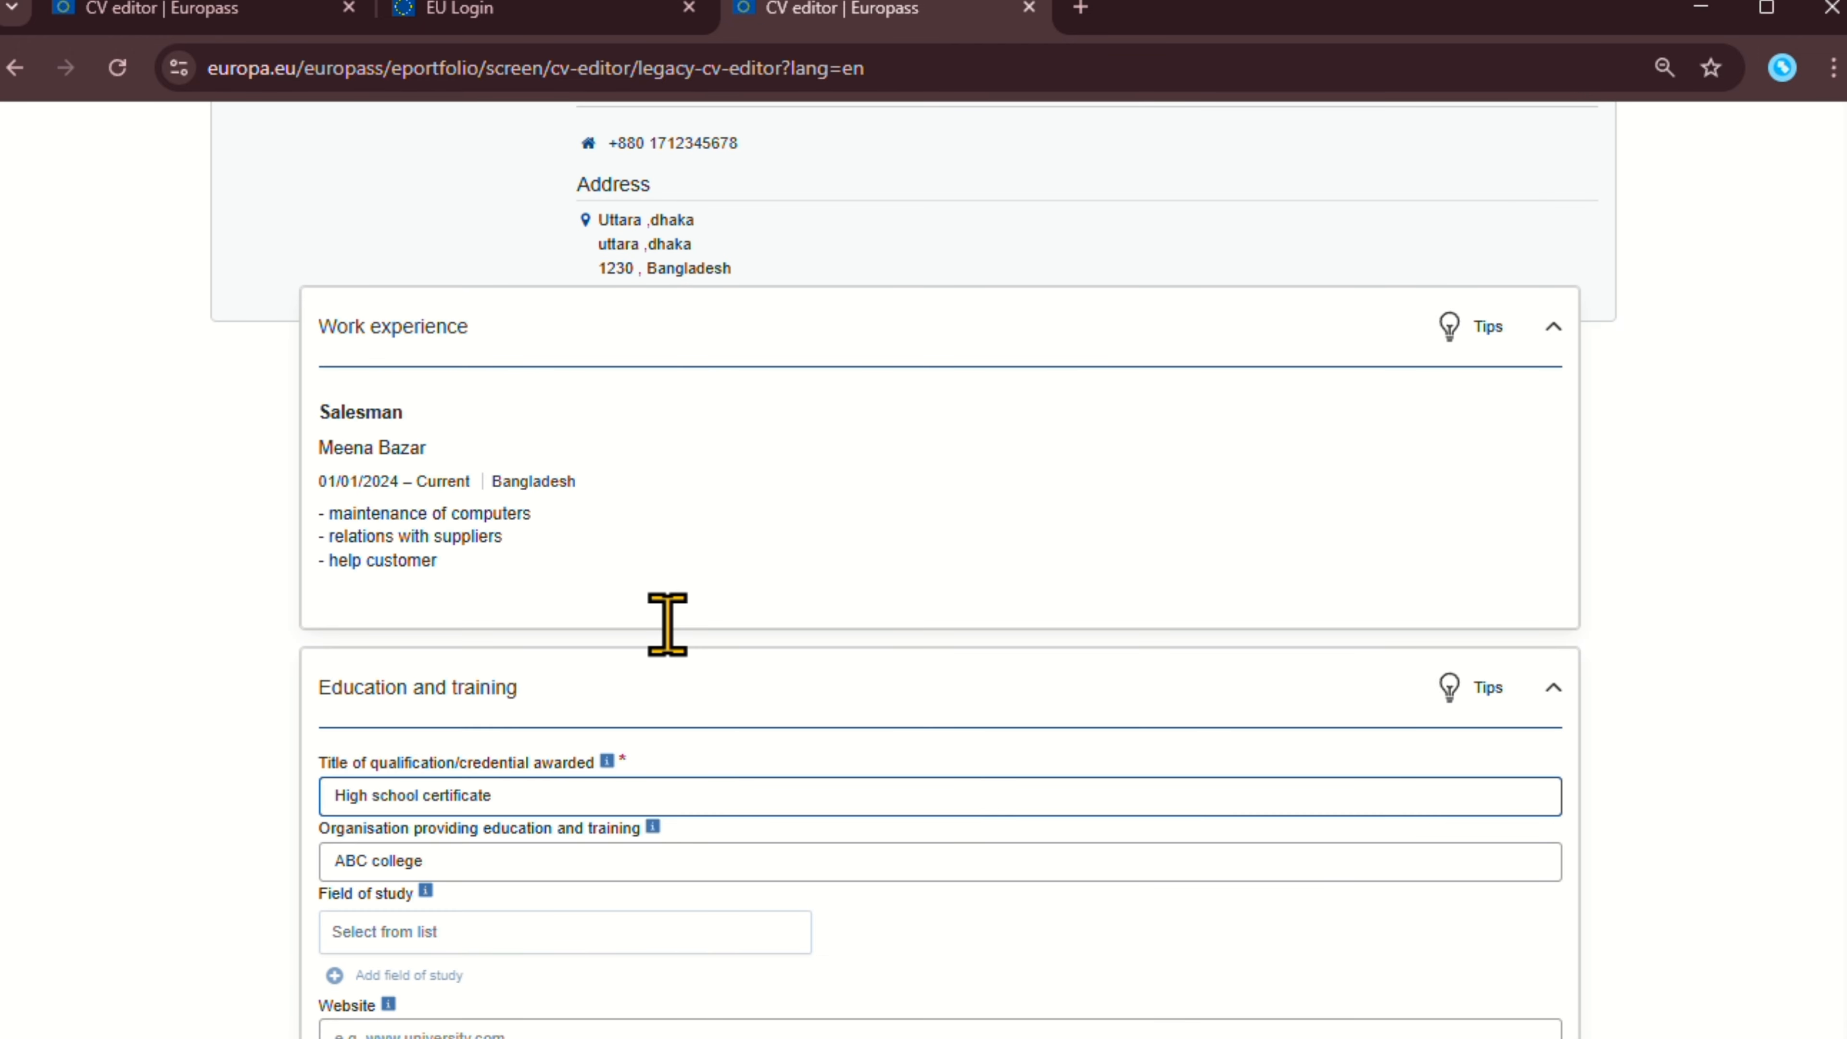
Look through the thesis title, validity date and link fields without entering anything.
{"action": "scroll", "coordinate": [659, 639], "scroll_direction": "down", "scroll_amount": 7}
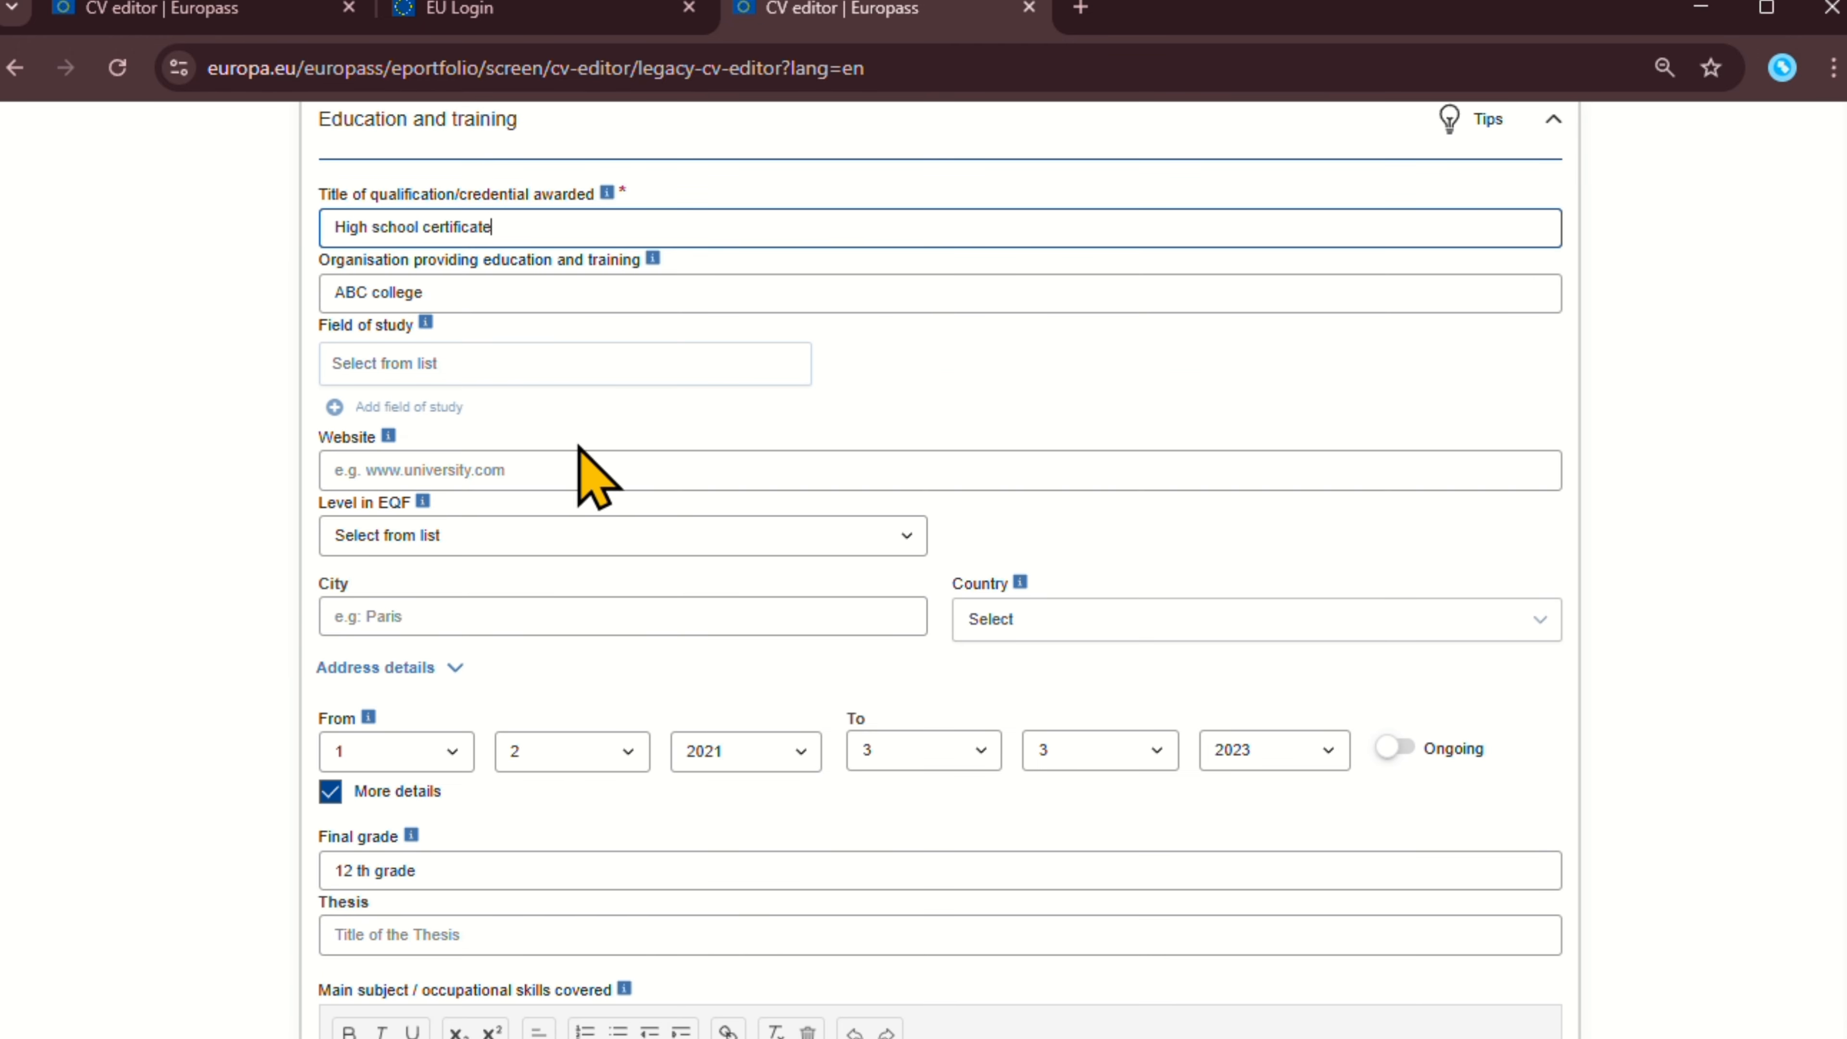
{"action": "scroll", "coordinate": [618, 495], "scroll_direction": "down", "scroll_amount": 8}
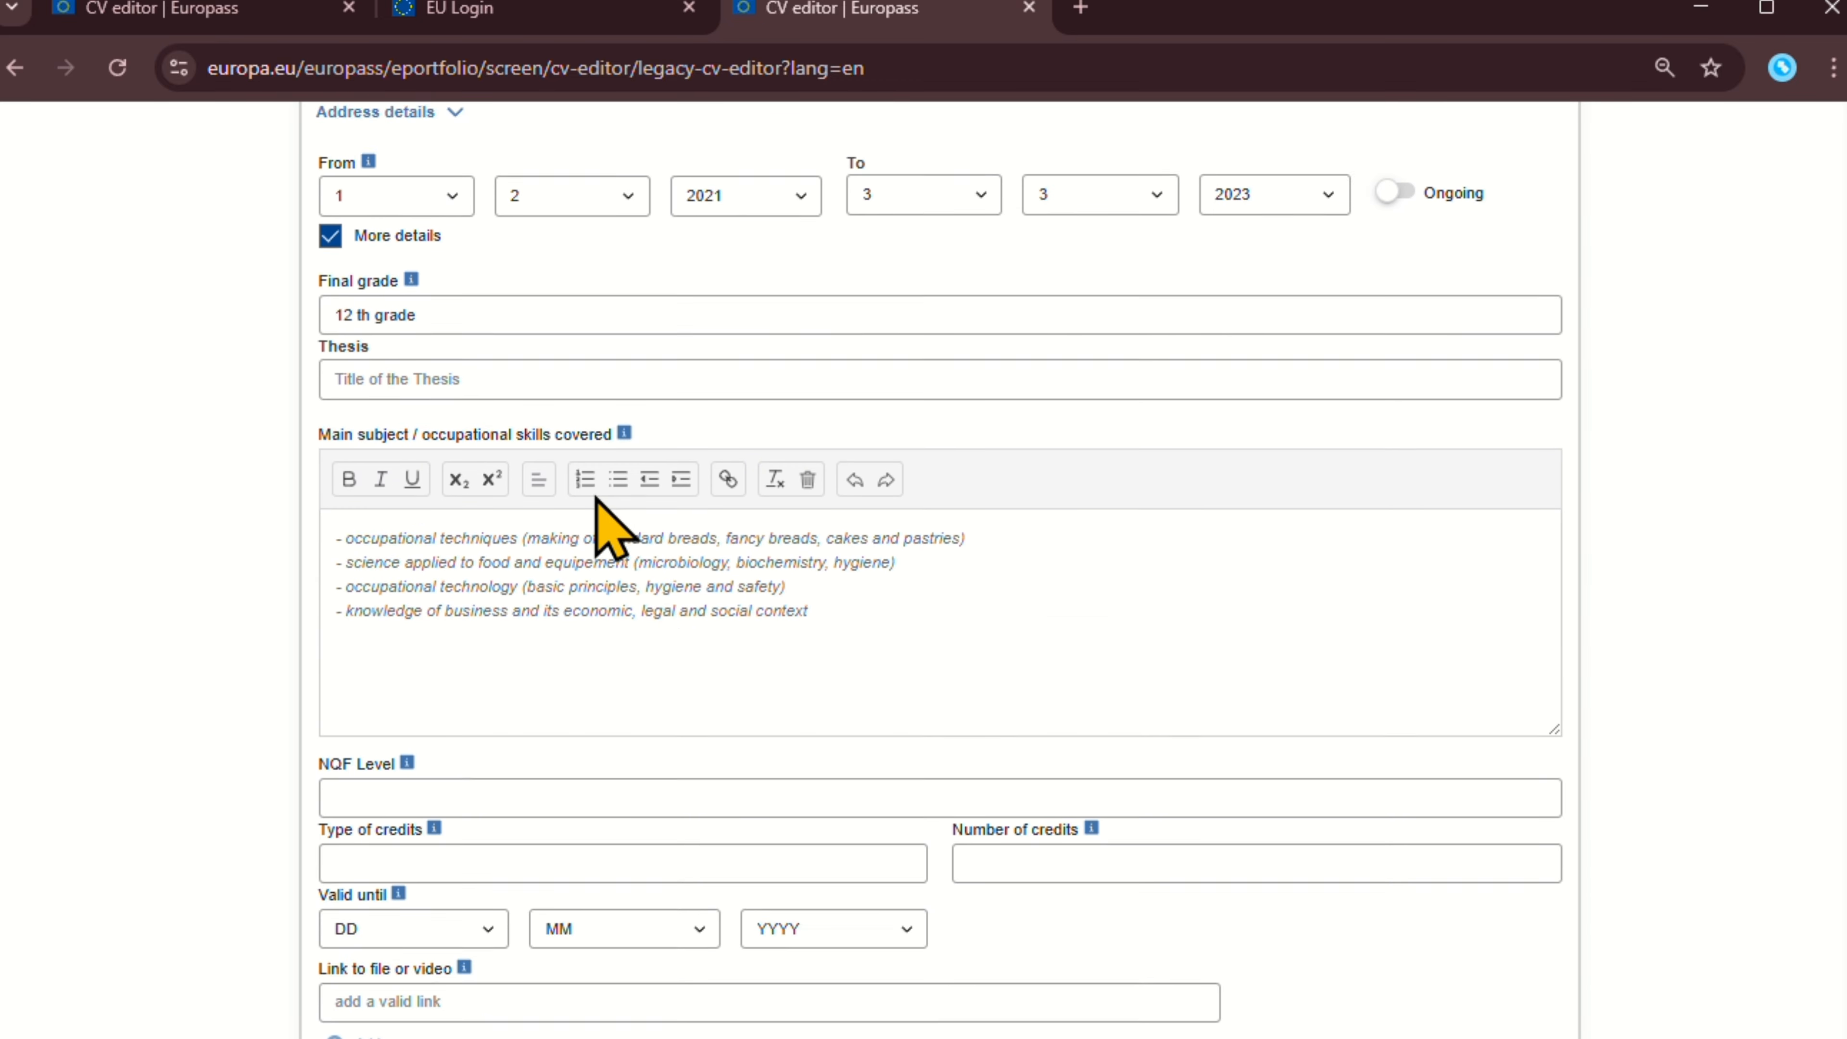
{"action": "scroll", "coordinate": [592, 524], "scroll_direction": "up", "scroll_amount": 3}
{"action": "scroll", "coordinate": [591, 575], "scroll_direction": "down", "scroll_amount": 2}
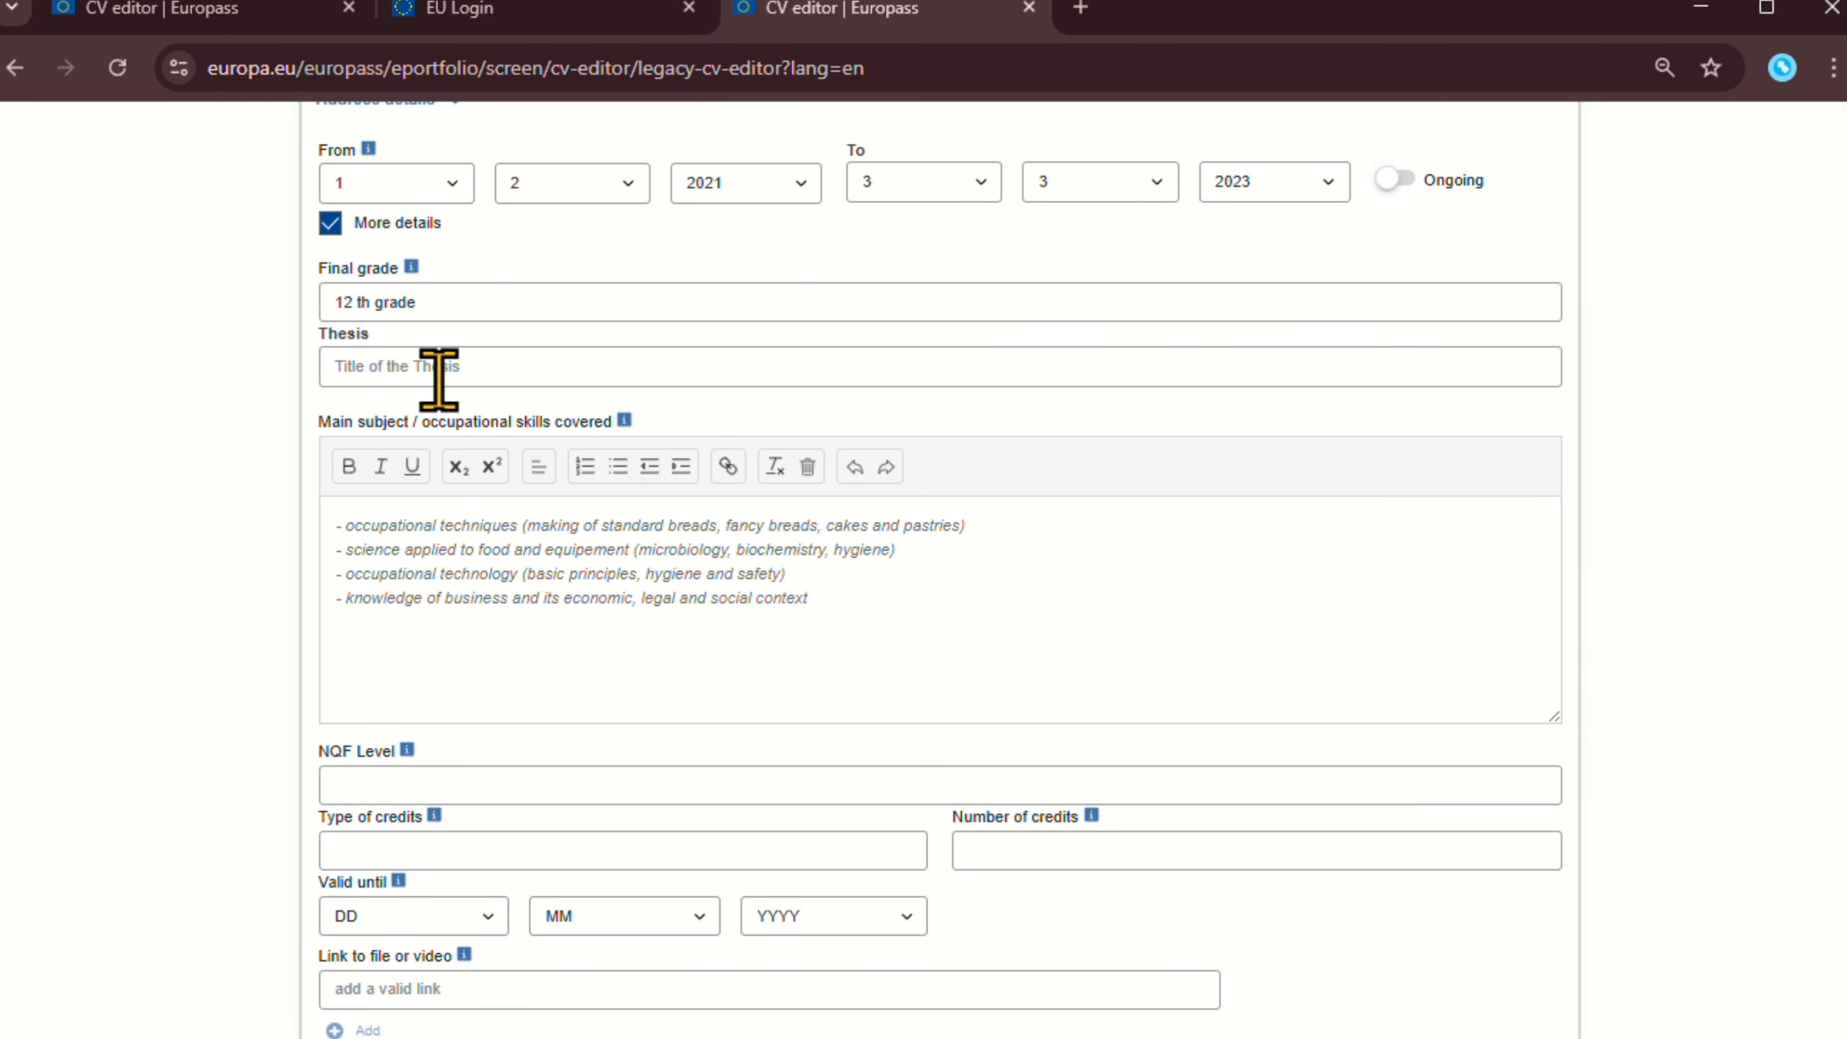
{"action": "left_click", "coordinate": [456, 366]}
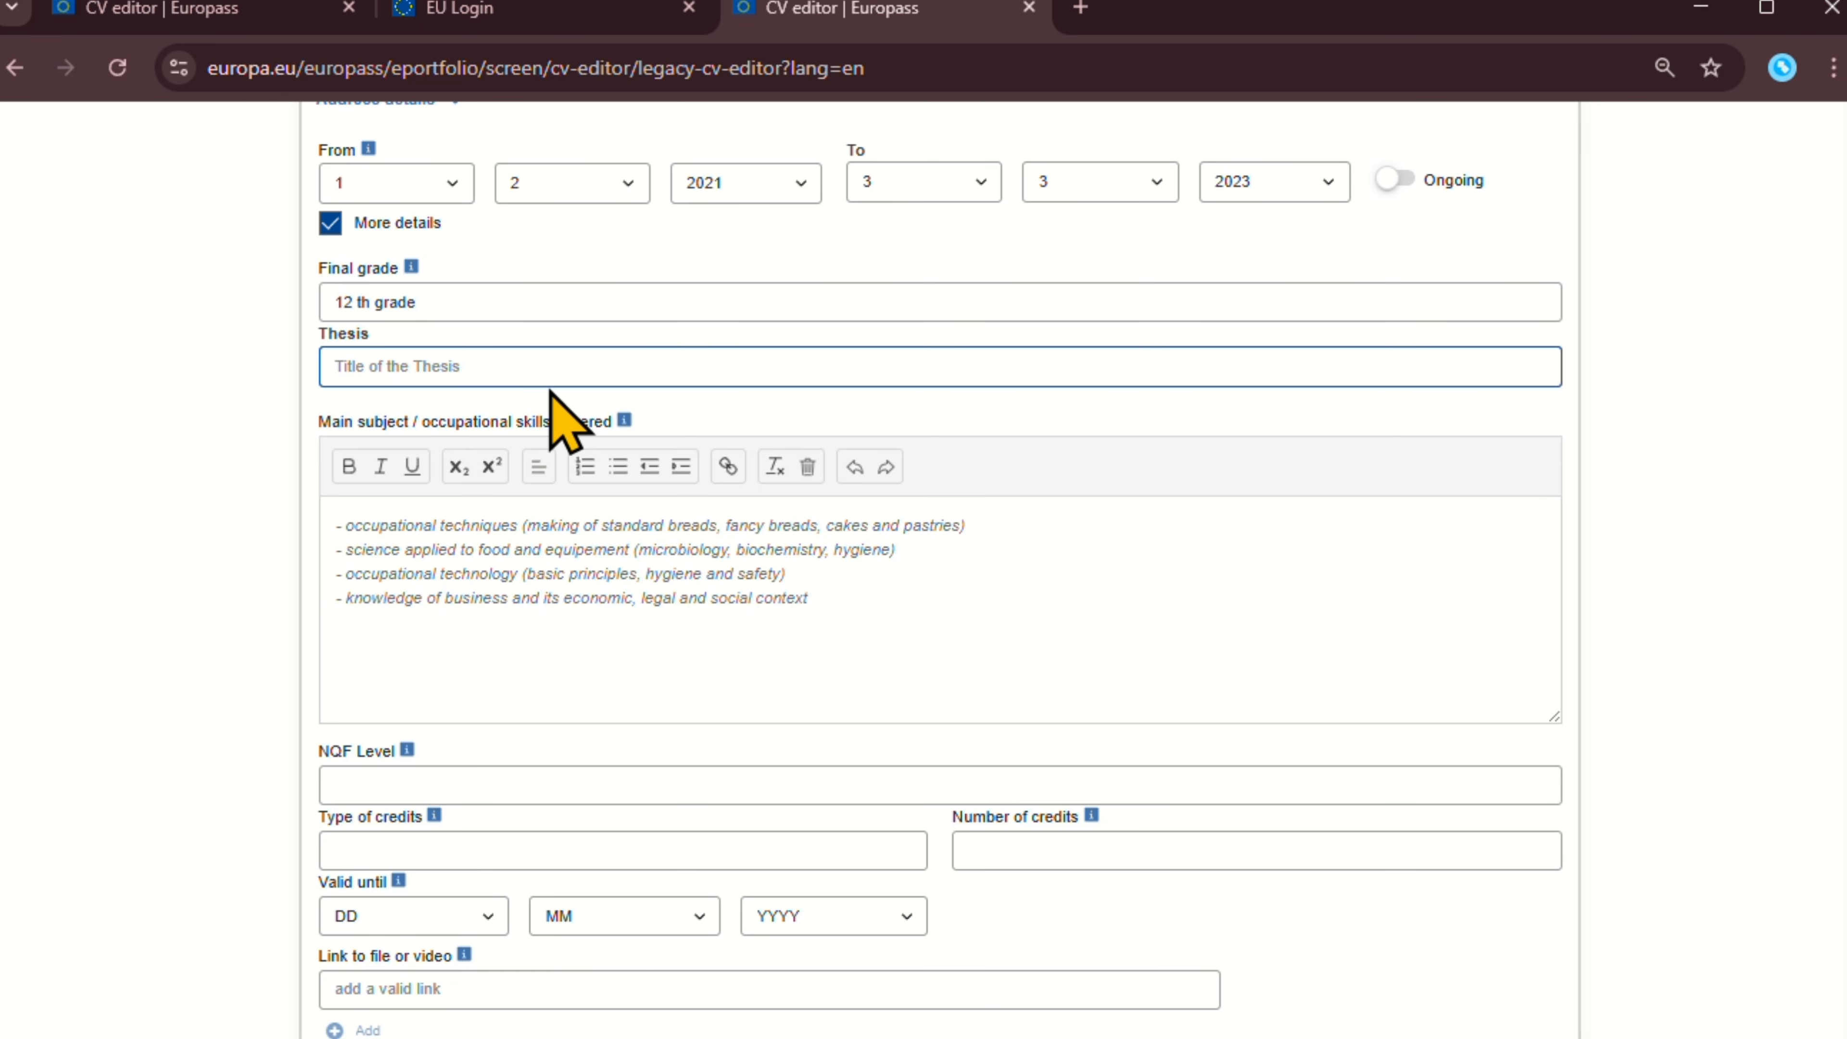
{"action": "scroll", "coordinate": [551, 392], "scroll_direction": "down", "scroll_amount": 2}
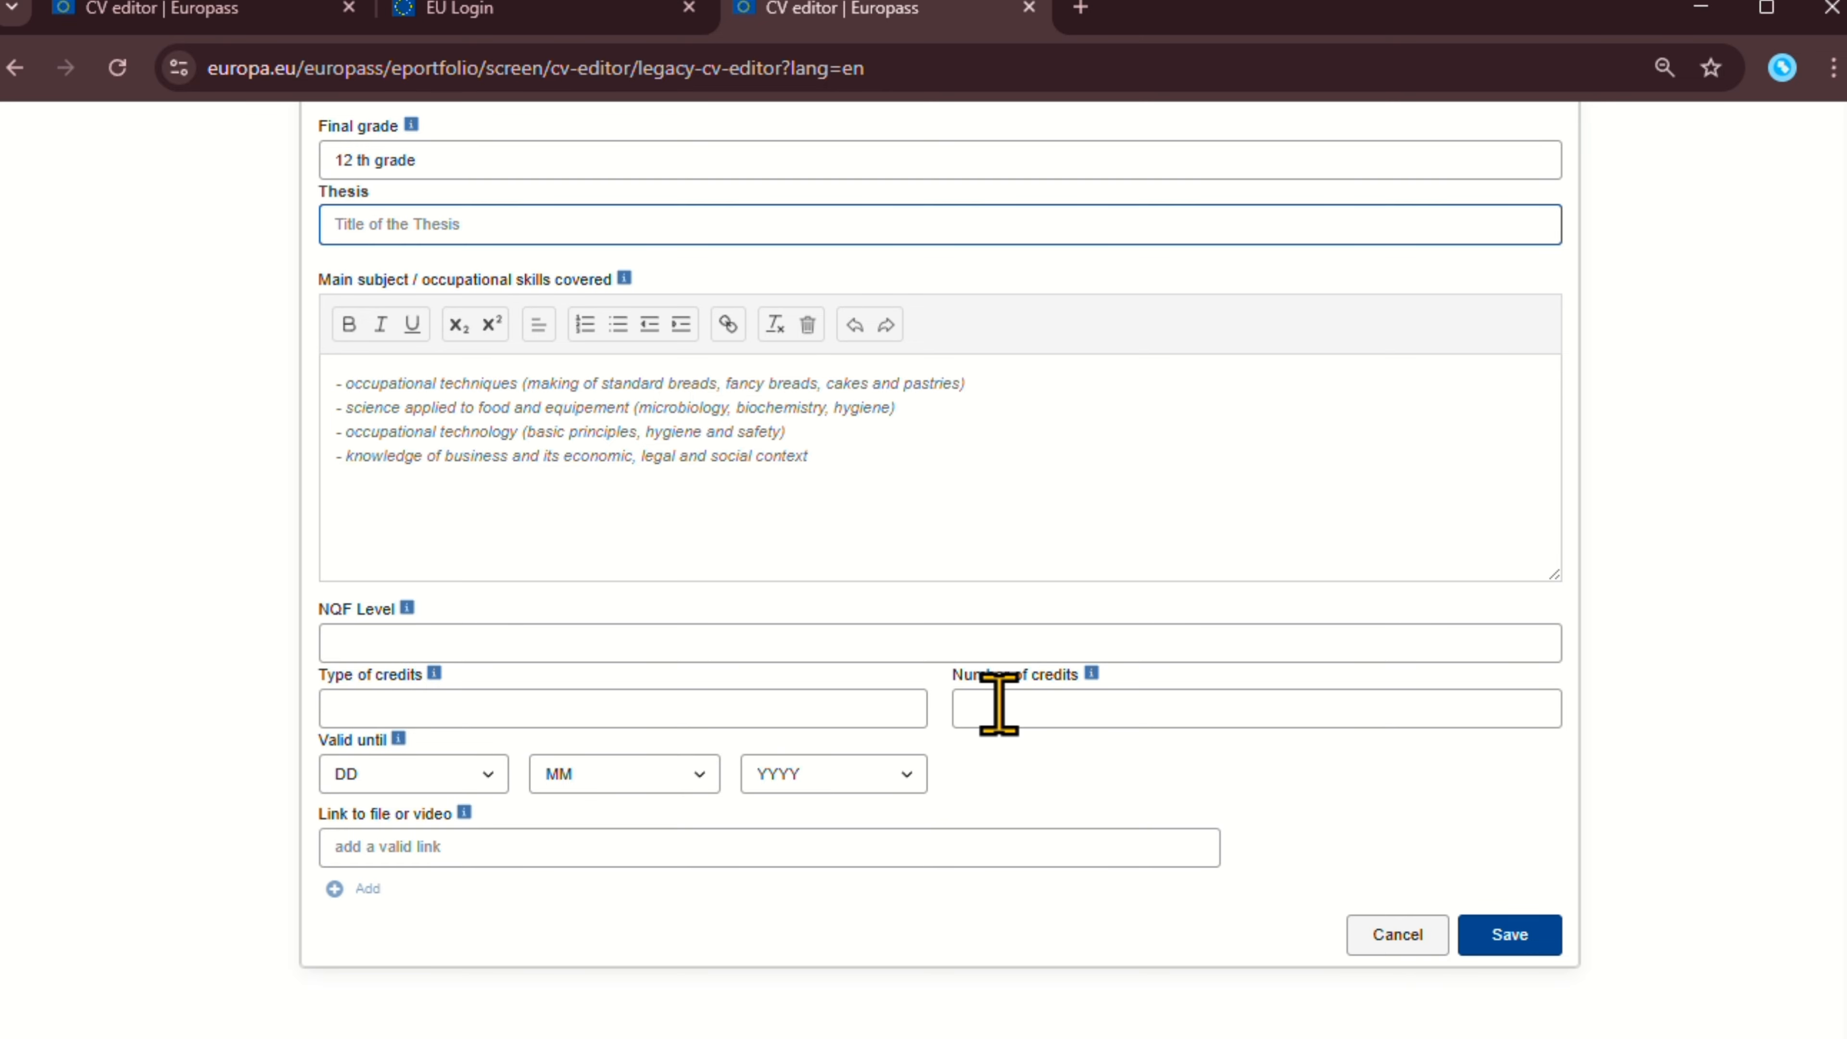
{"action": "left_click", "coordinate": [453, 769]}
{"action": "left_click", "coordinate": [454, 770]}
{"action": "left_click", "coordinate": [565, 852]}
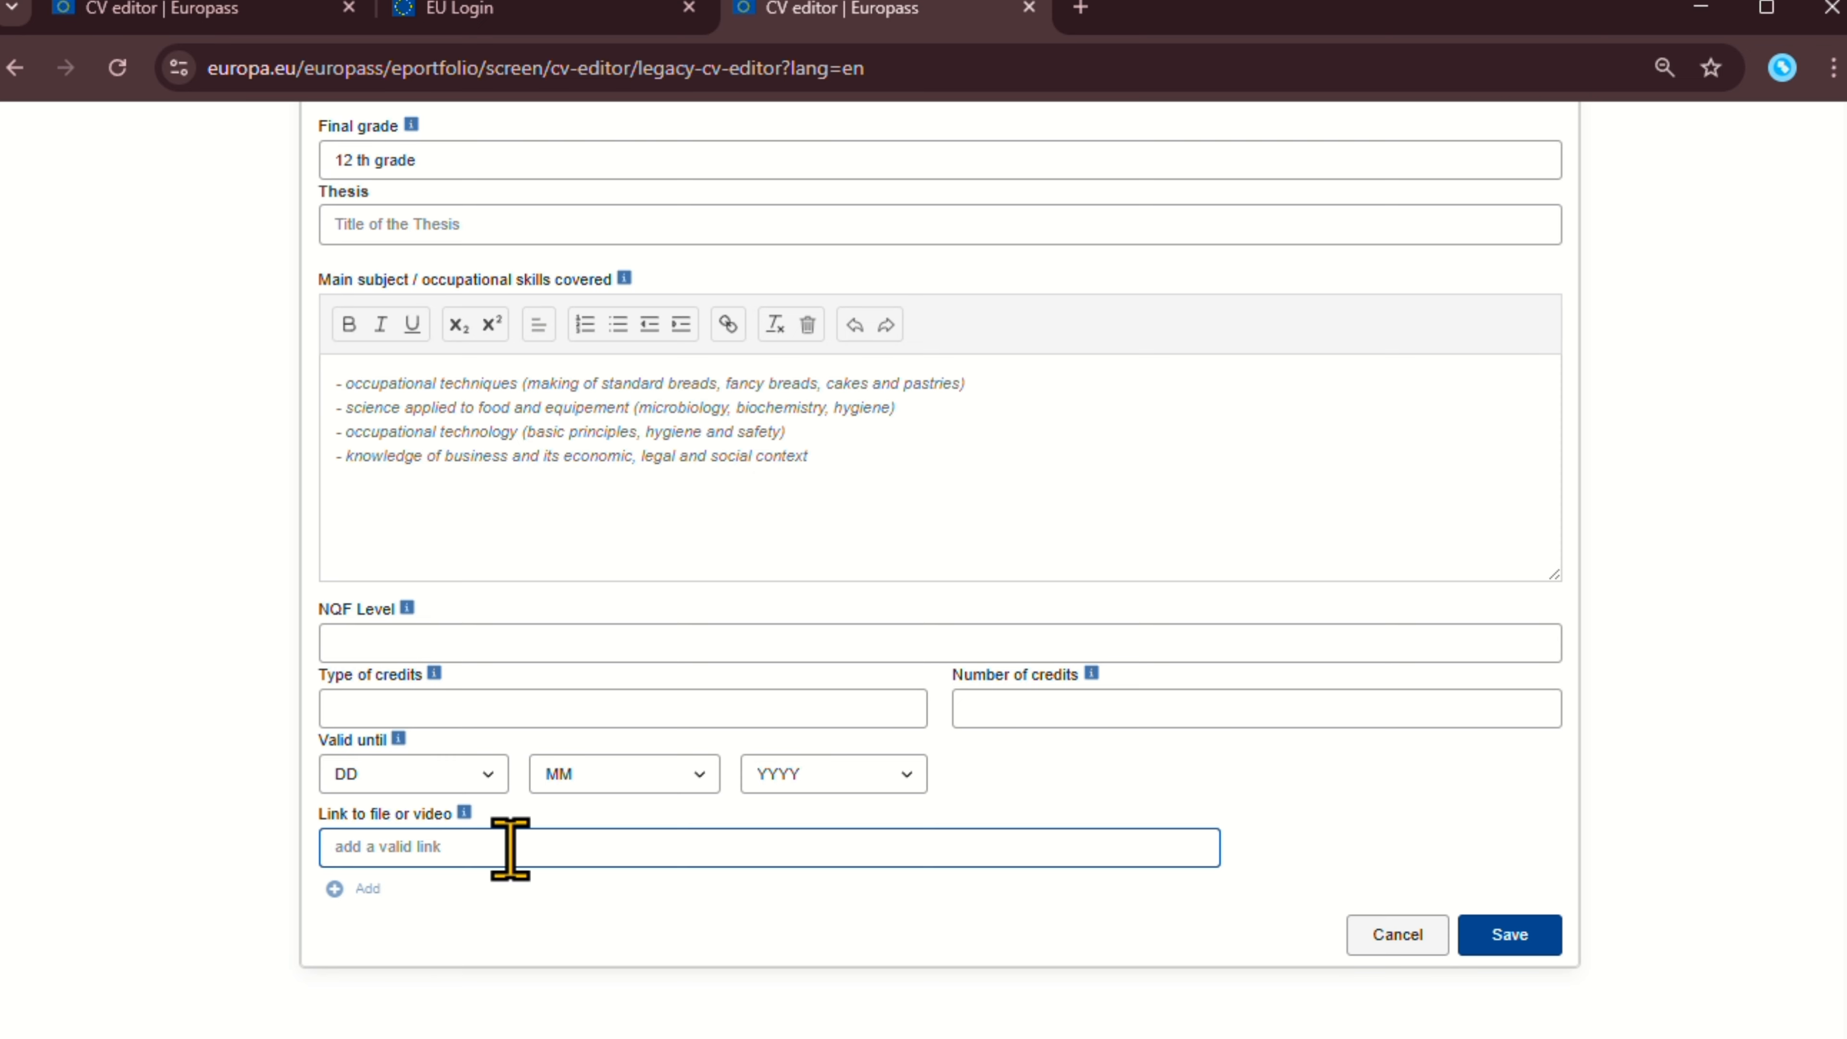
{"action": "scroll", "coordinate": [550, 648], "scroll_direction": "up", "scroll_amount": 5}
{"action": "scroll", "coordinate": [554, 647], "scroll_direction": "down", "scroll_amount": 2}
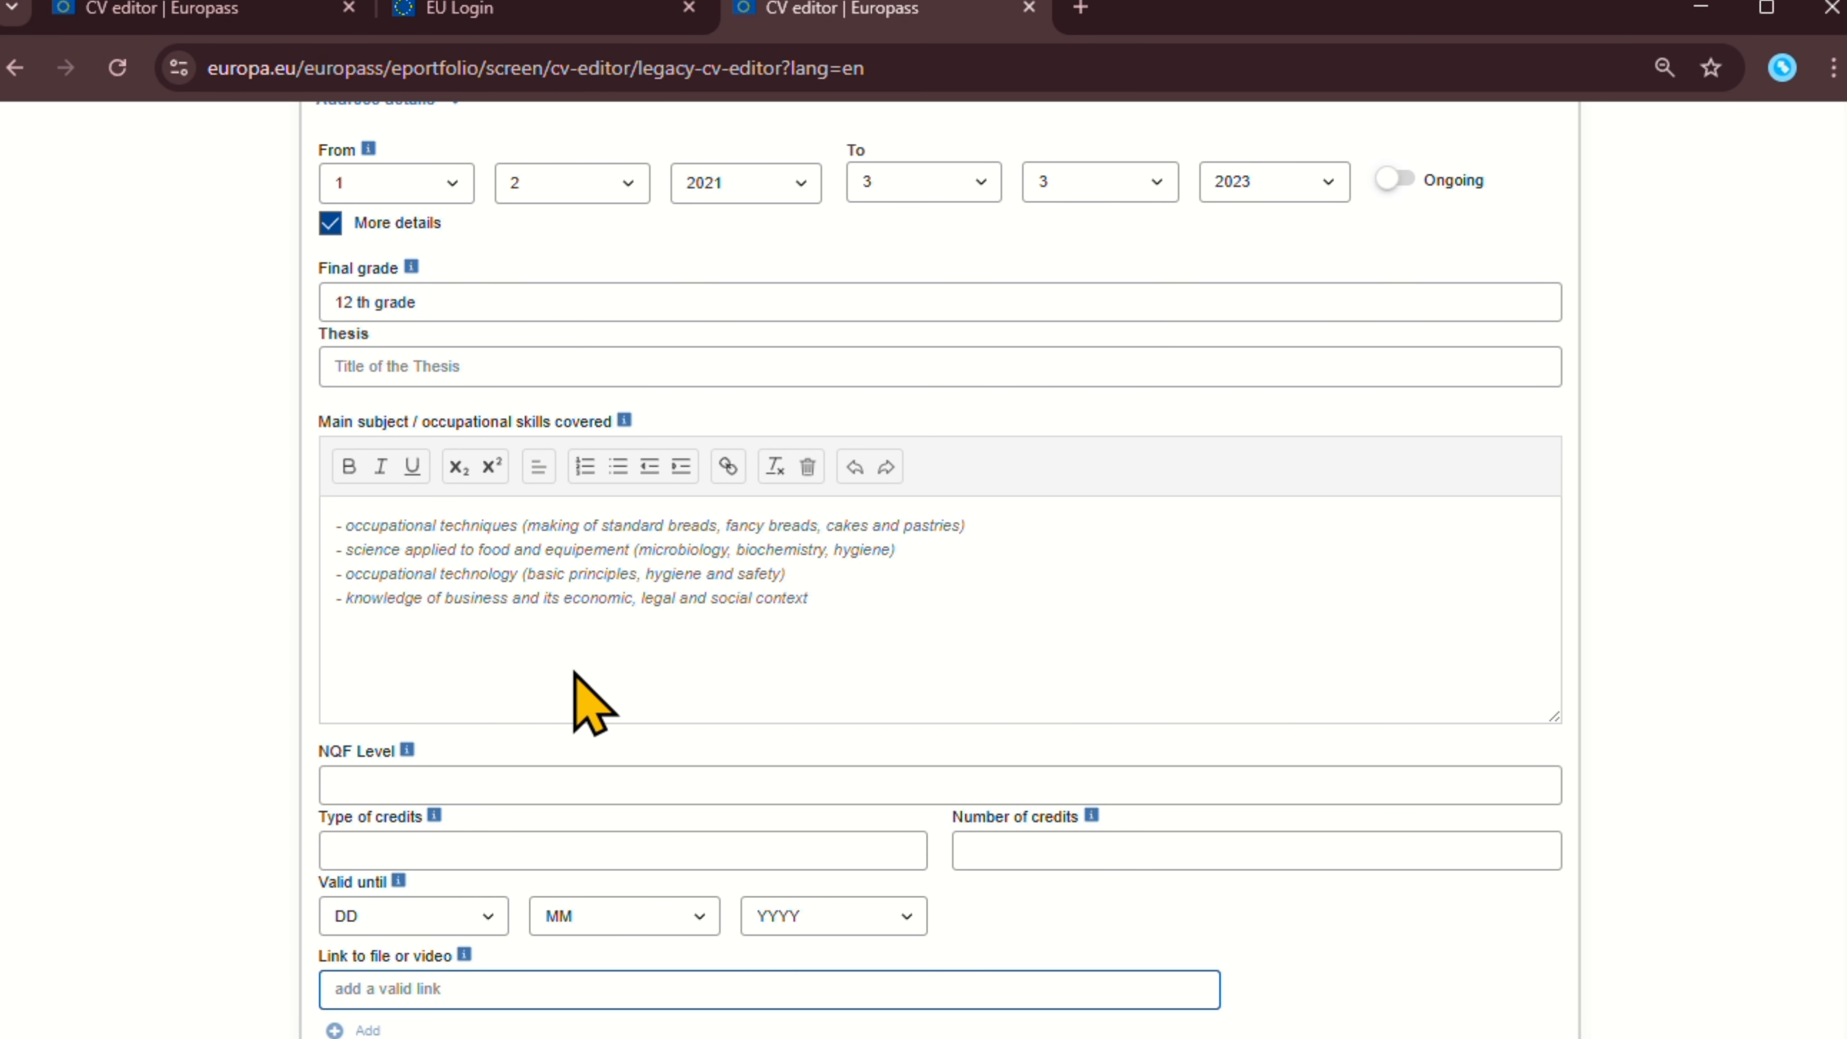
{"action": "scroll", "coordinate": [593, 702], "scroll_direction": "down", "scroll_amount": 2}
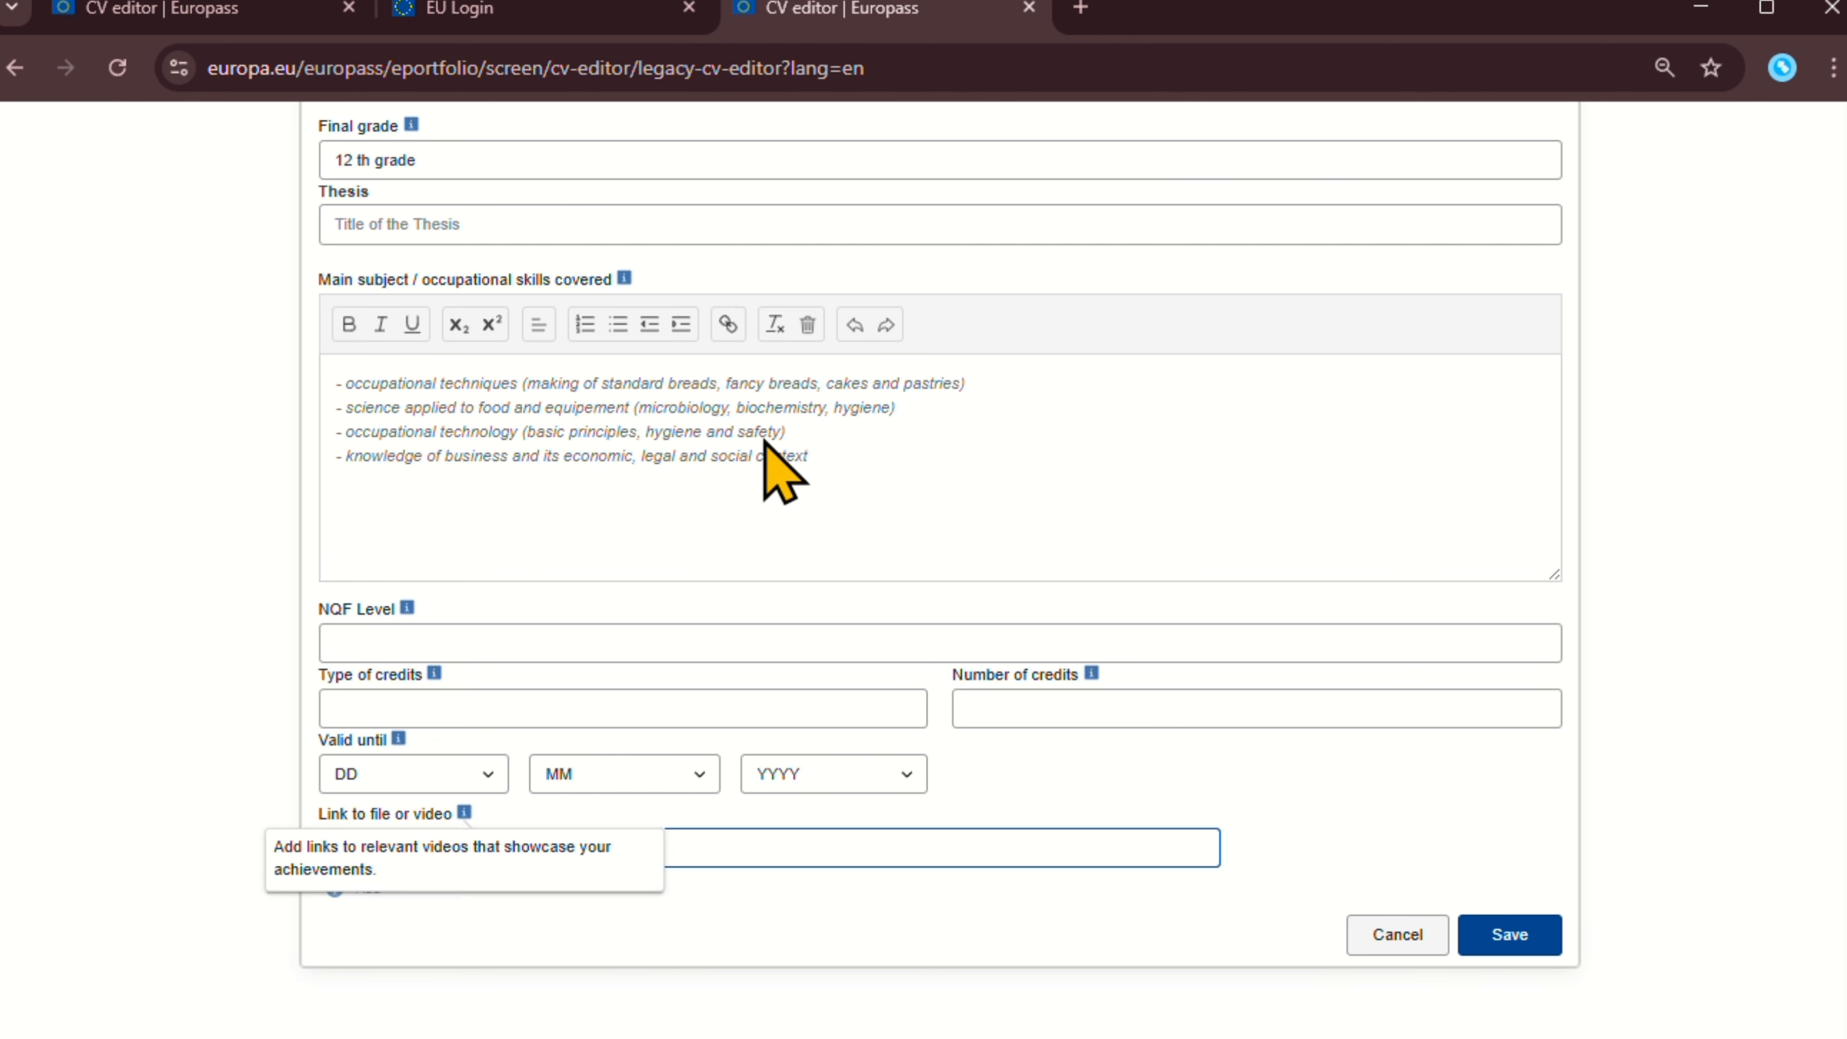
Add a new line 'This is link' to the main subjects field and select it.
{"action": "left_click", "coordinate": [839, 458]}
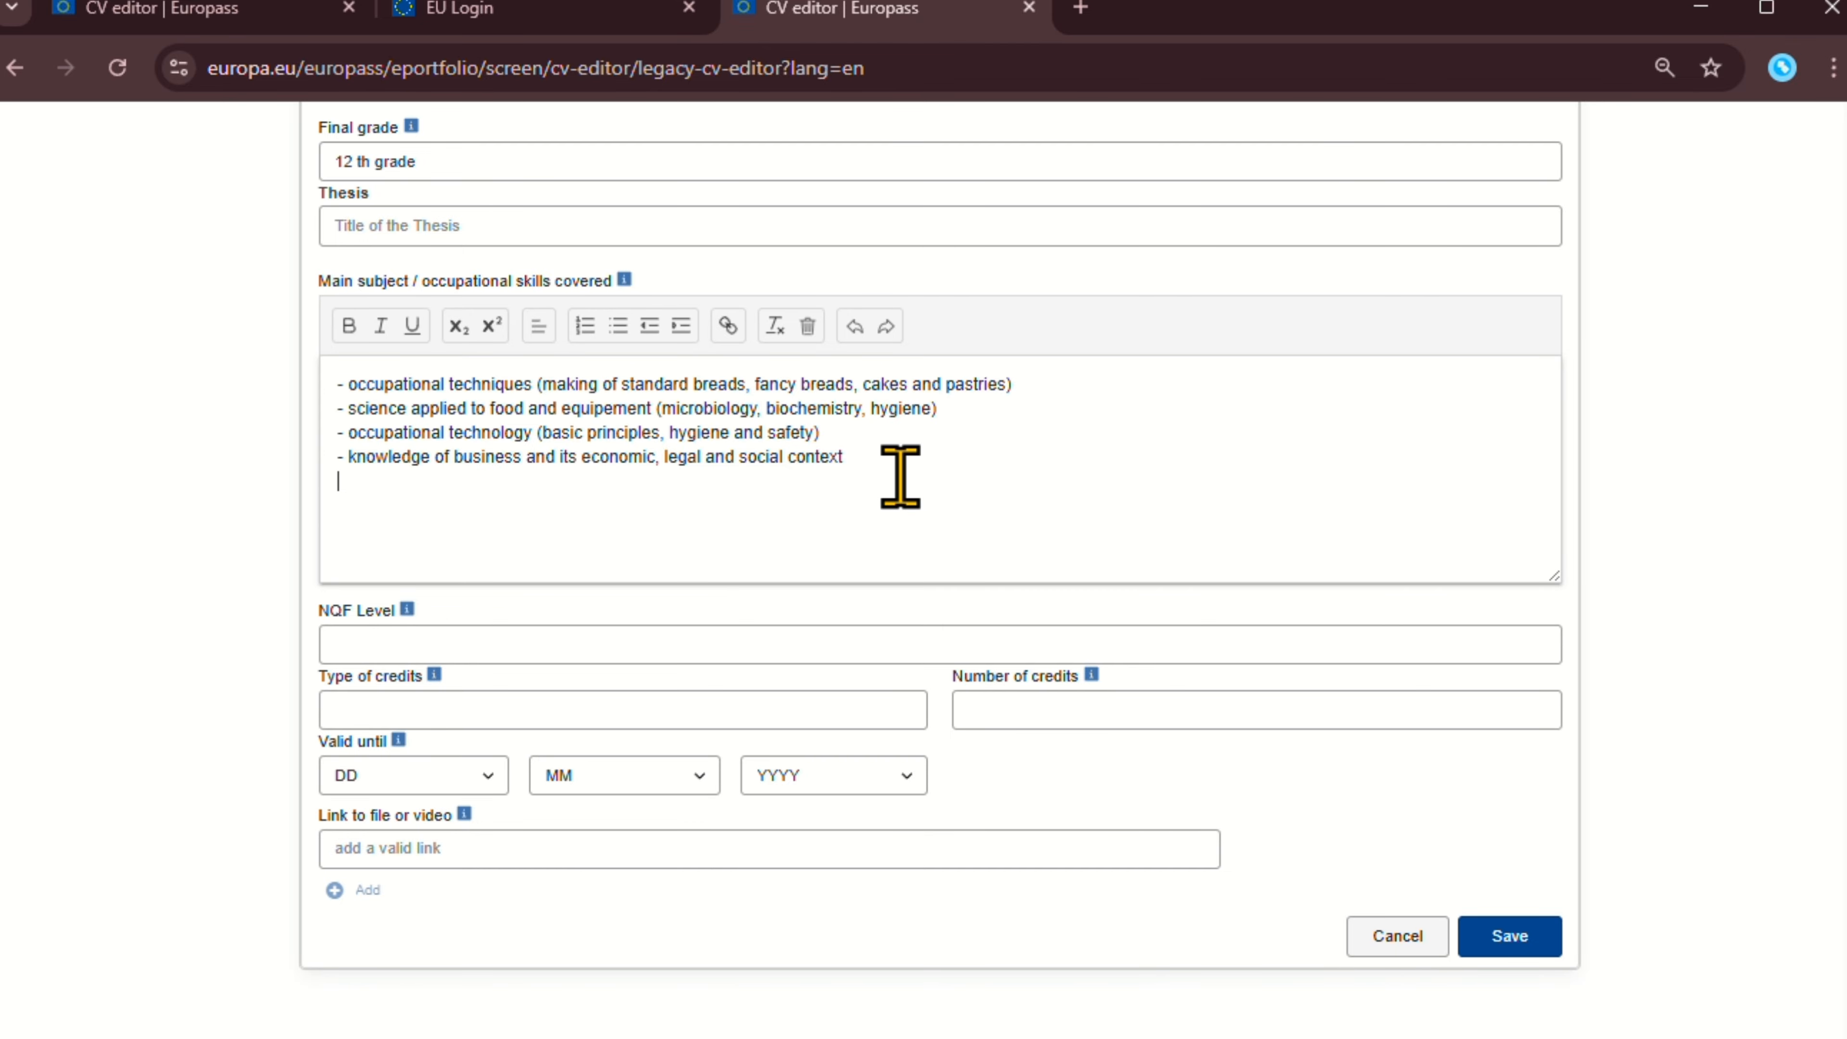
{"action": "type", "text": "THis"}
{"action": "key", "text": "BackSpace"}
{"action": "key", "text": "BackSpace"}
{"action": "type", "text": "his is link"}
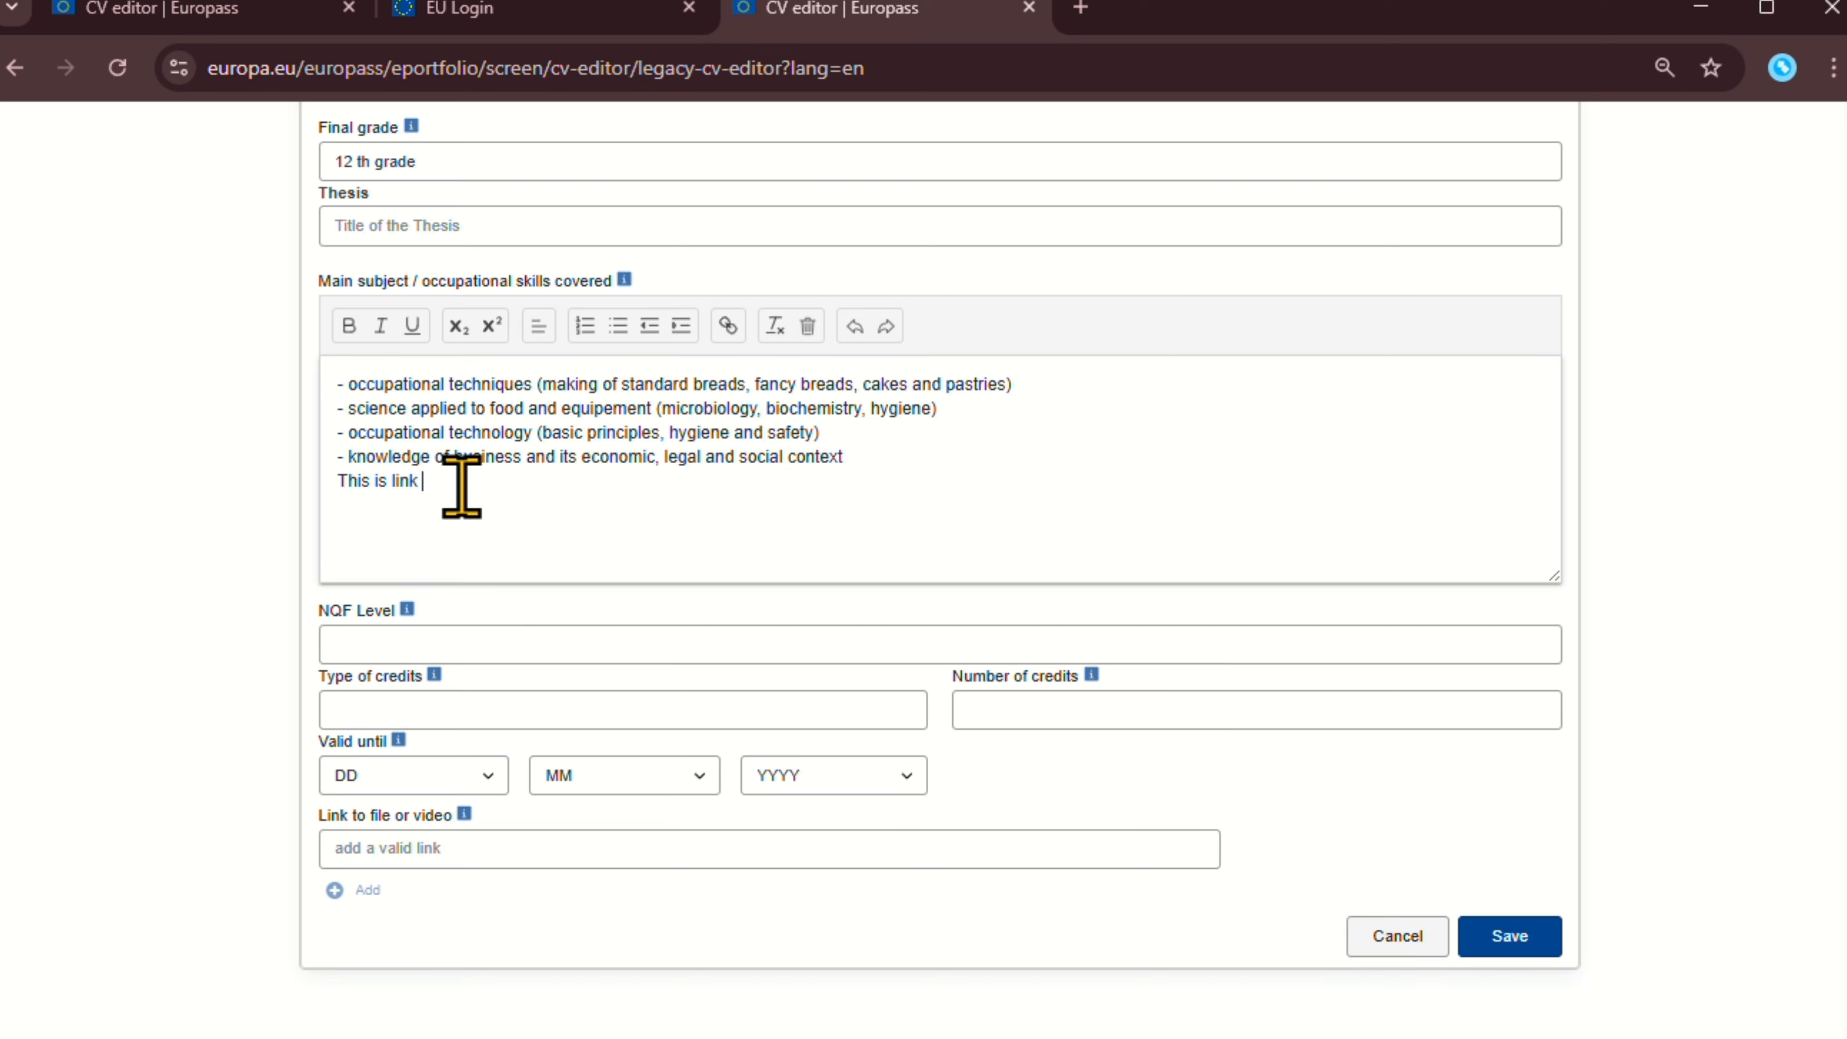
{"action": "left_click_drag", "start_coordinate": [457, 482], "coordinate": [333, 484]}
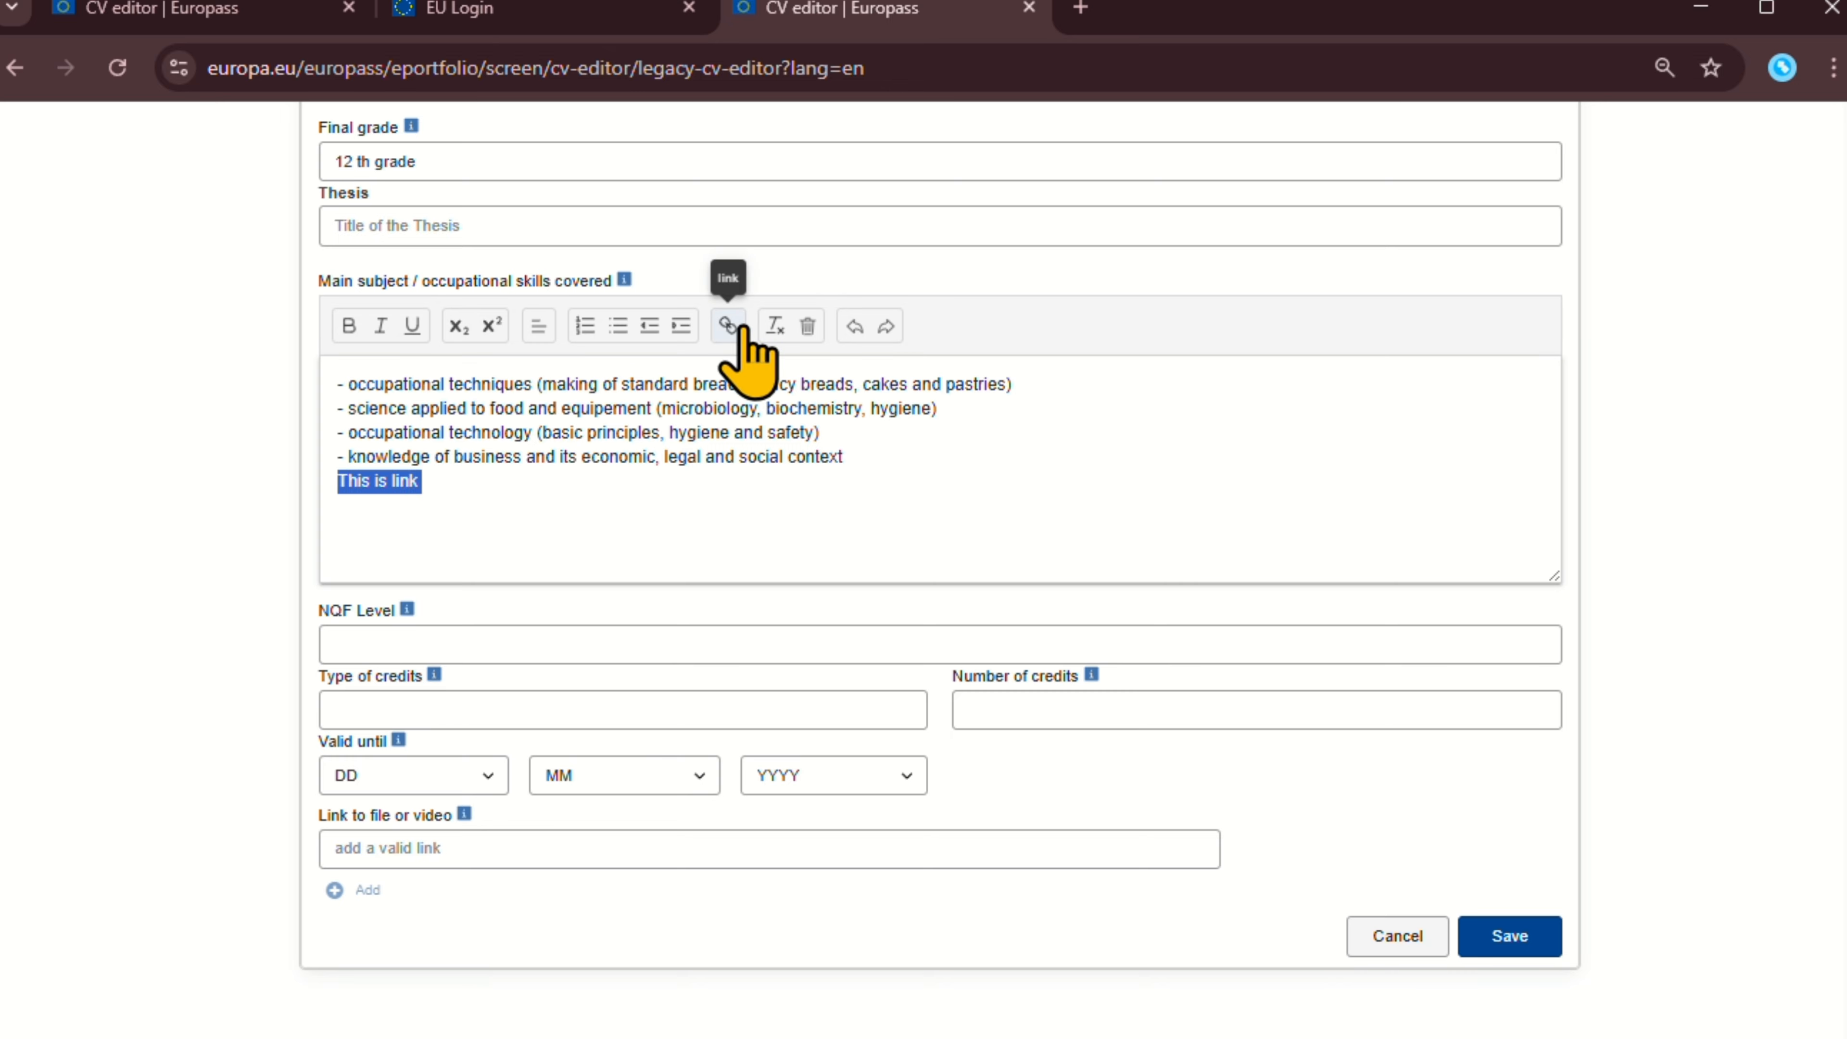
Attempt to add a link to the 'This is link' line, cancelling each try.
{"action": "left_click", "coordinate": [728, 325]}
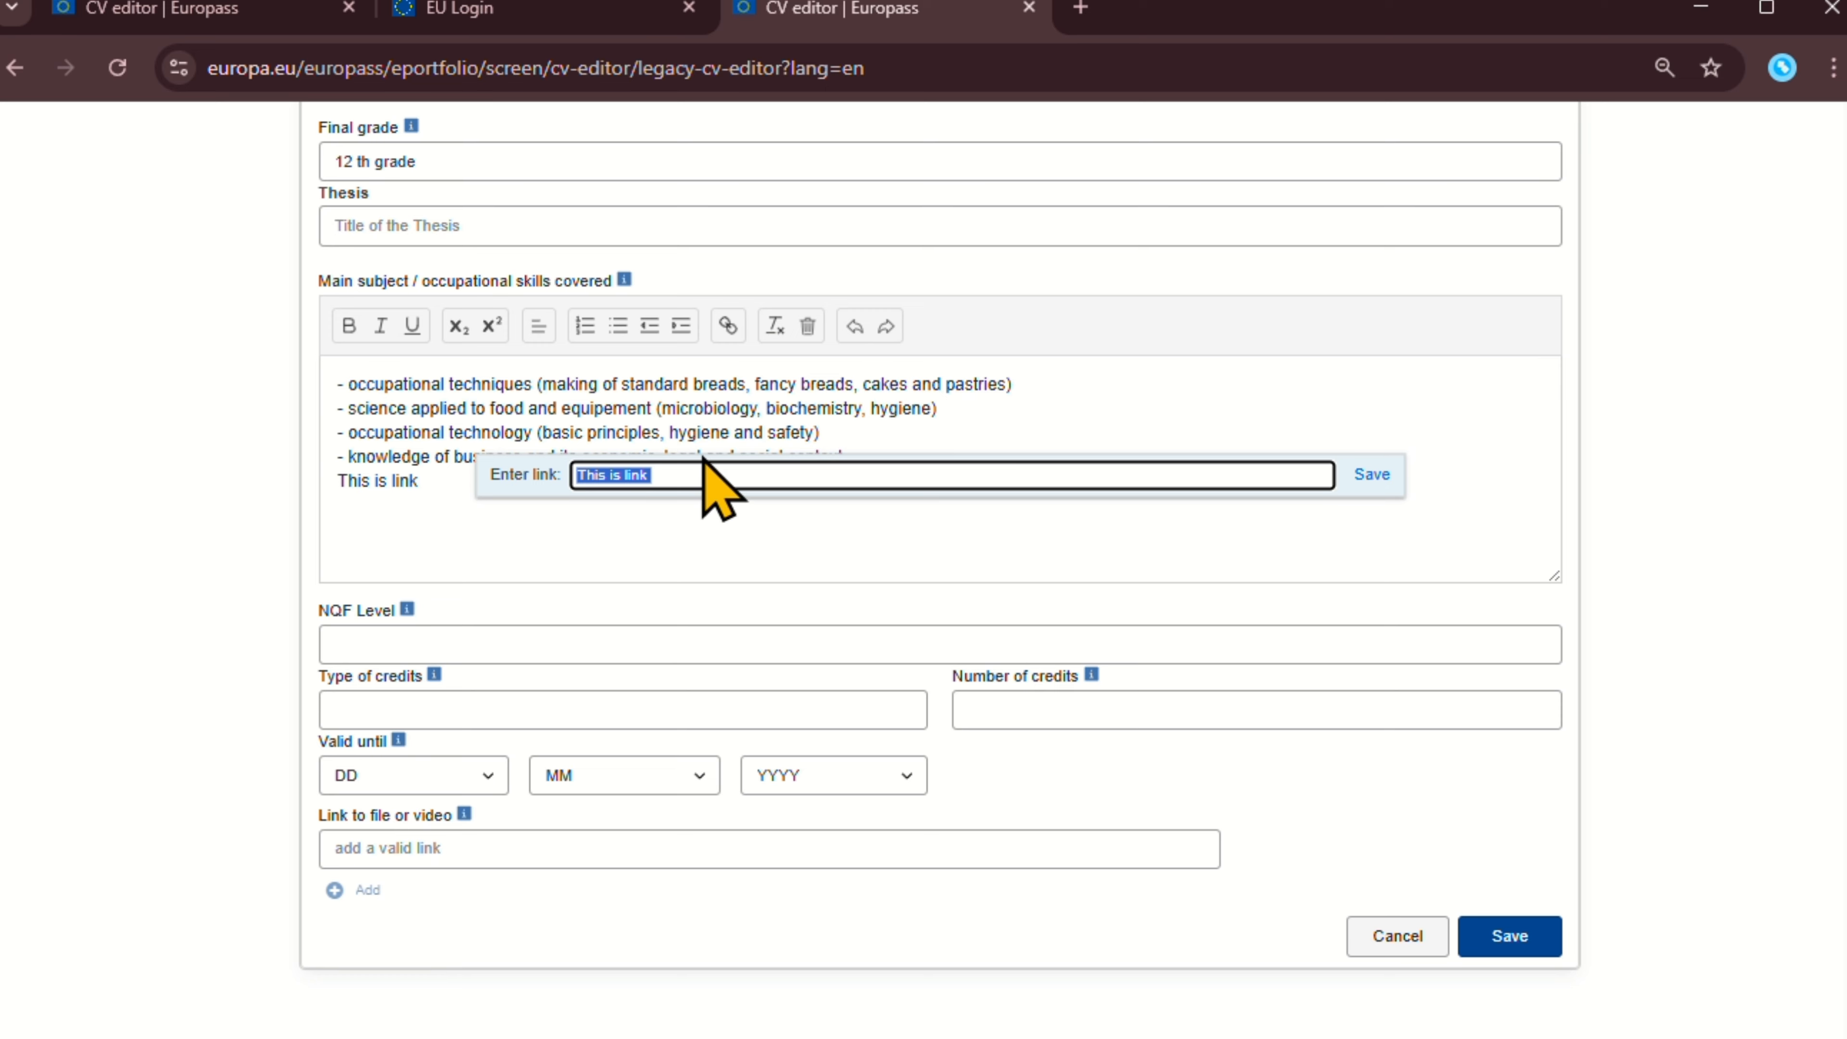
{"action": "key", "text": "super+v"}
{"action": "scroll", "coordinate": [795, 792], "scroll_direction": "down", "scroll_amount": 3}
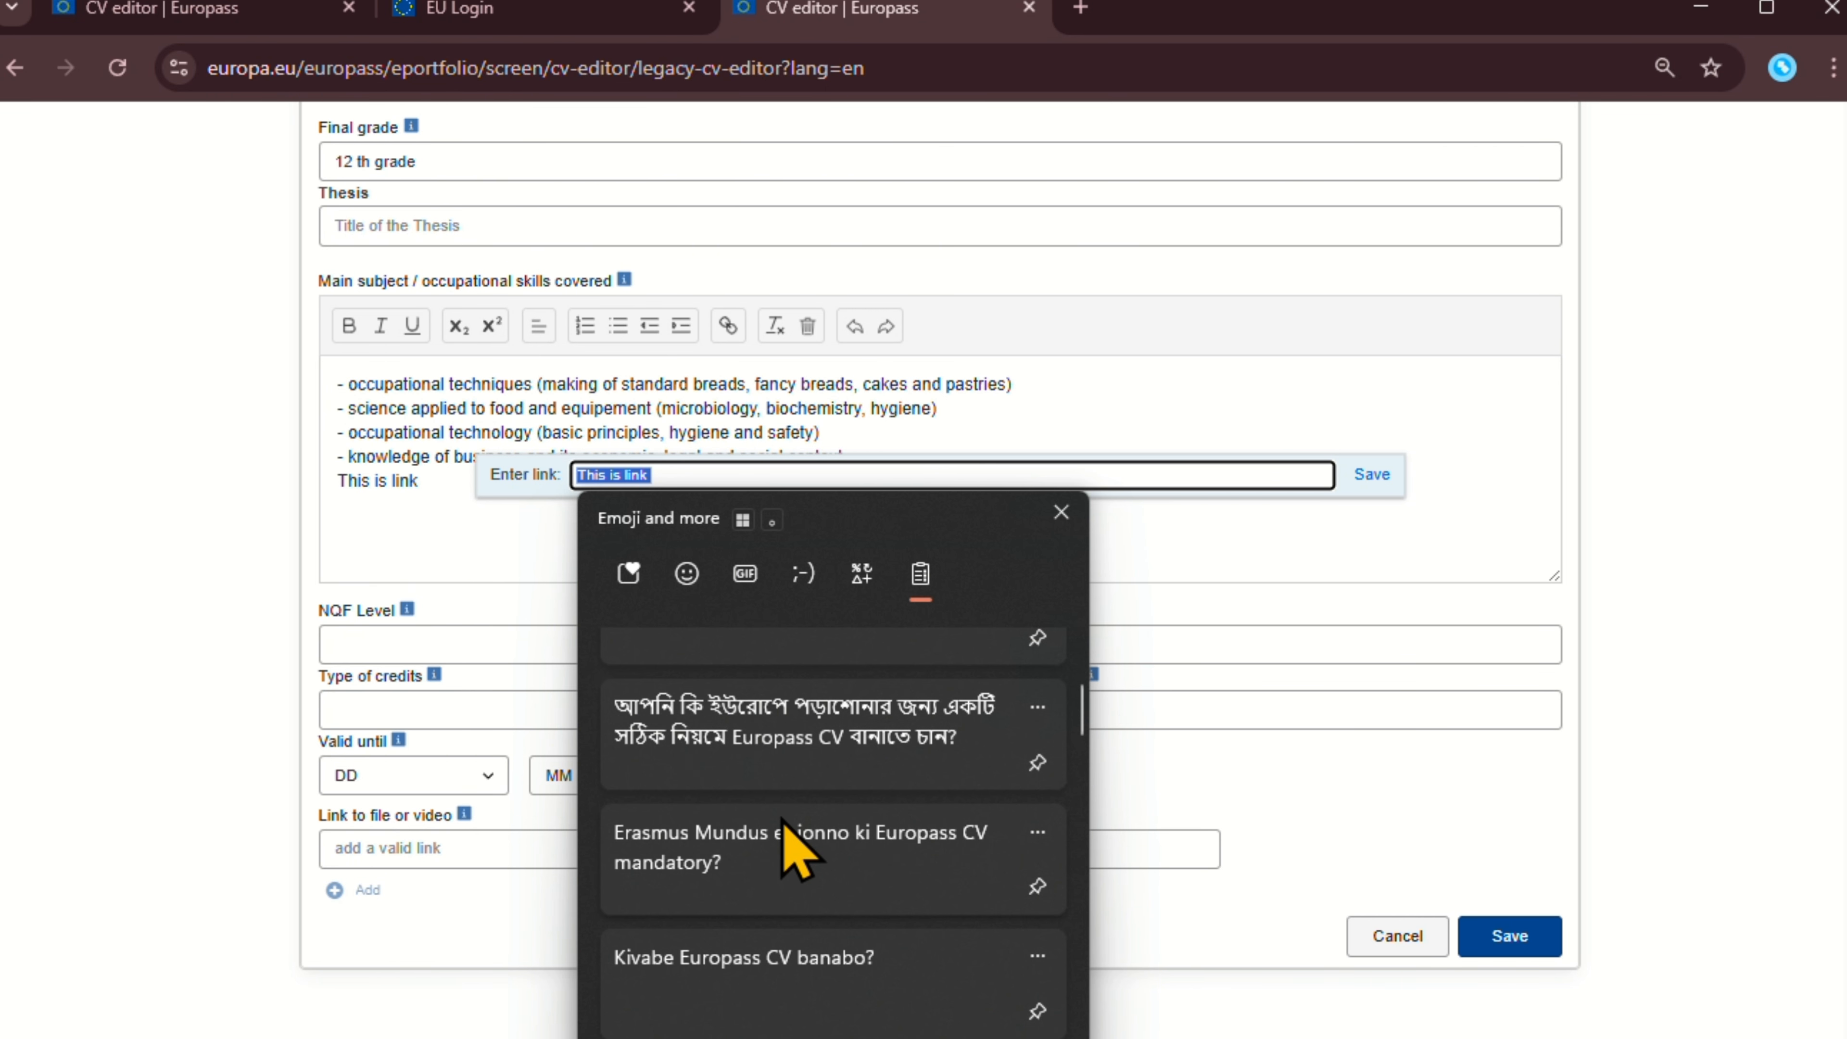
{"action": "scroll", "coordinate": [784, 822], "scroll_direction": "down", "scroll_amount": 2}
{"action": "scroll", "coordinate": [952, 803], "scroll_direction": "up", "scroll_amount": 5}
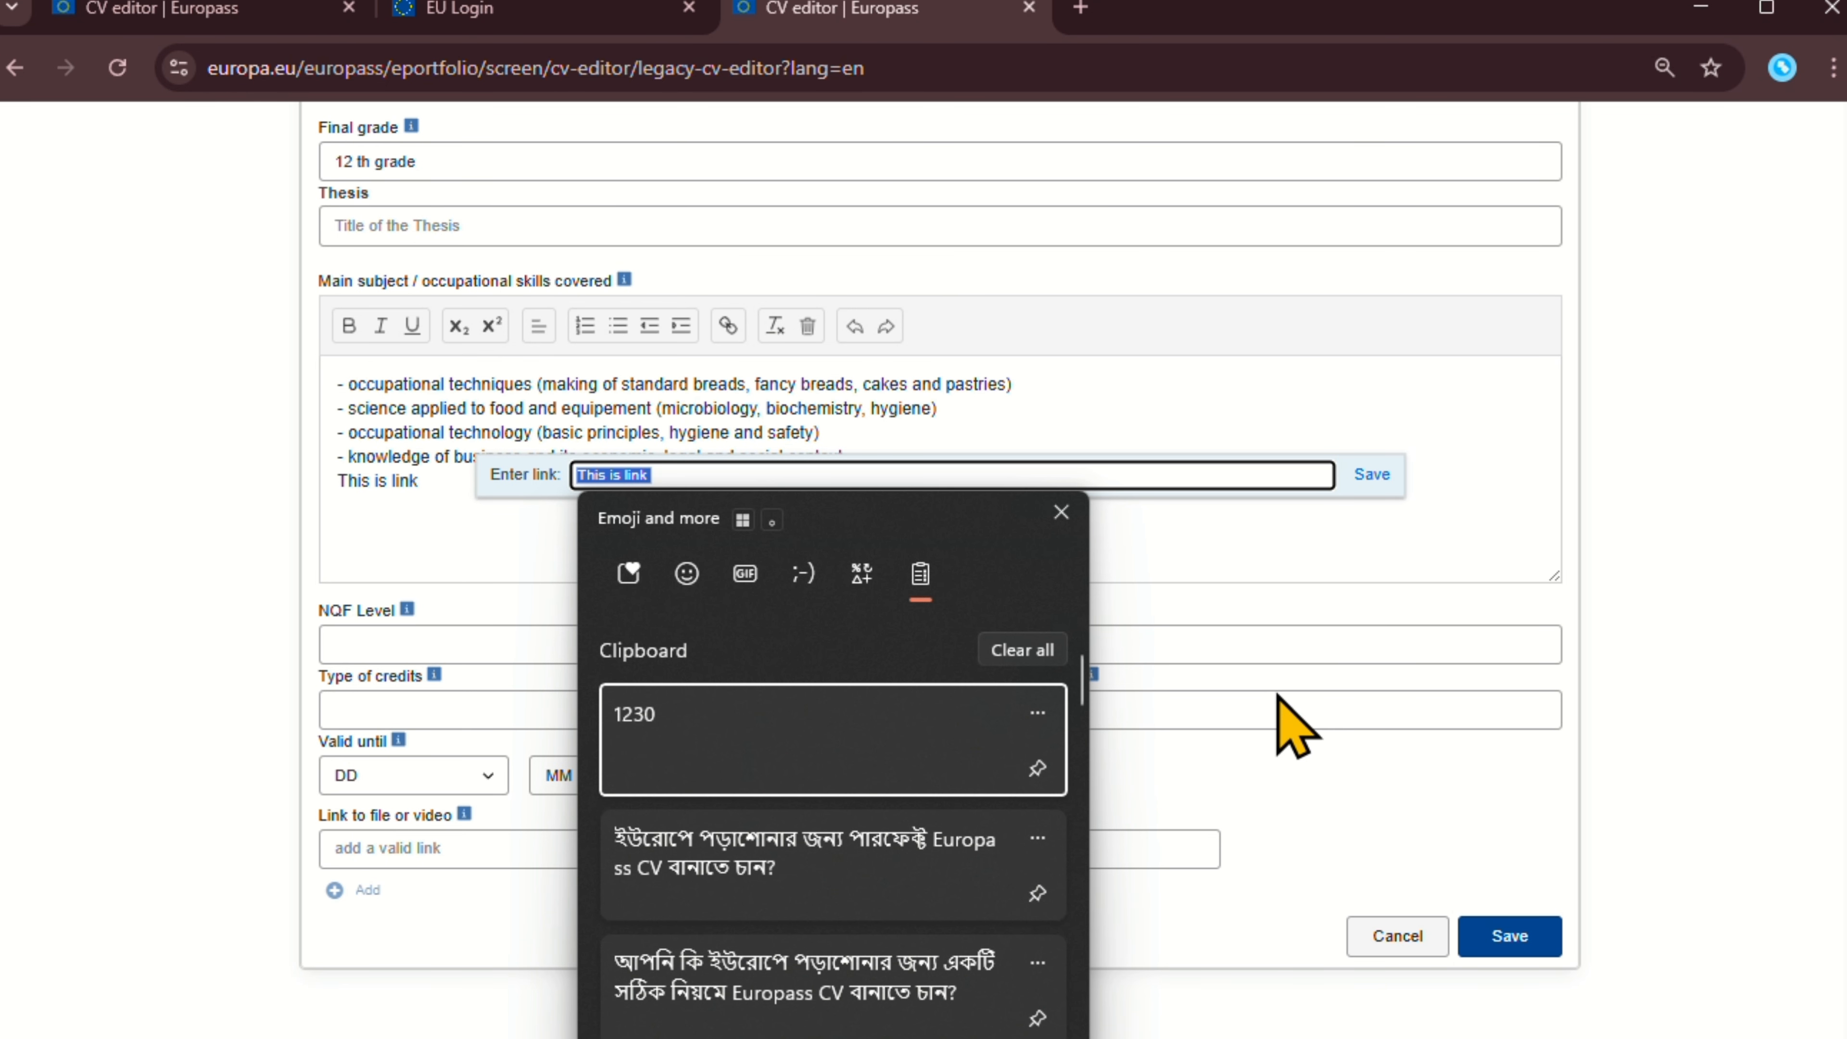
{"action": "key", "text": "Escape"}
{"action": "key", "text": "Escape"}
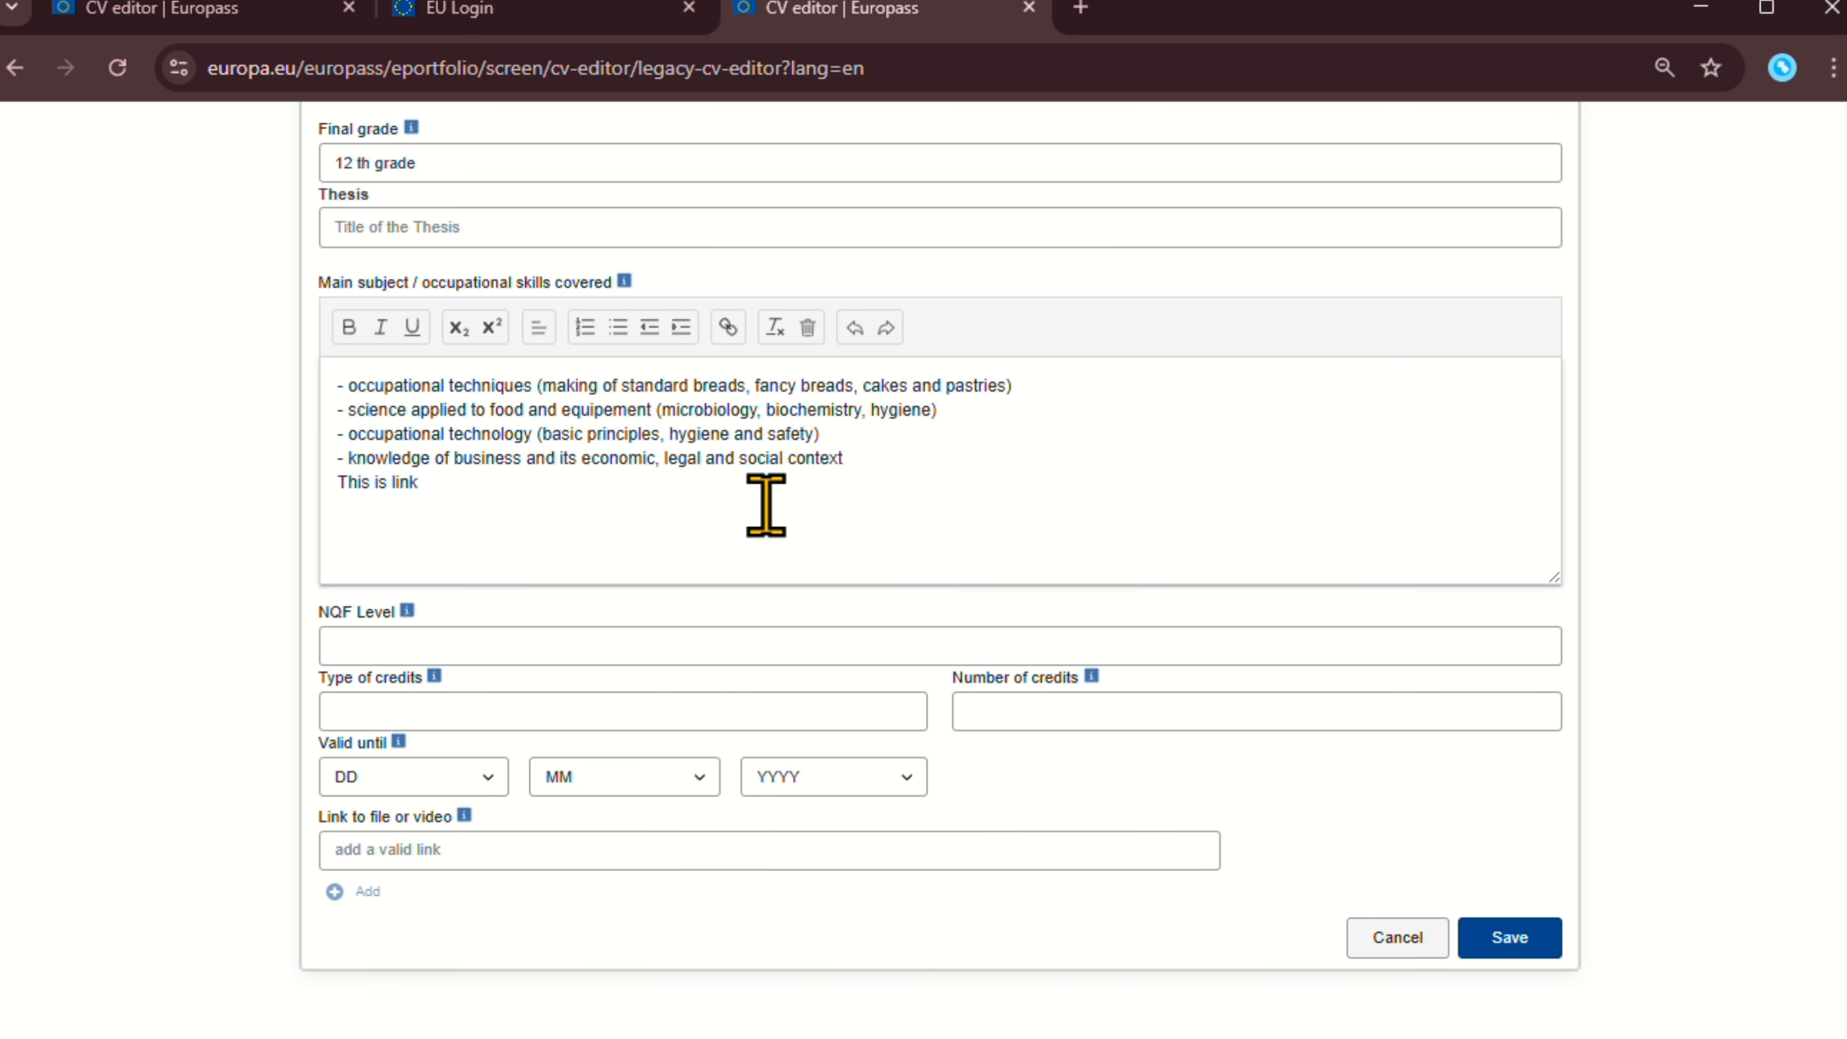
{"action": "scroll", "coordinate": [516, 536], "scroll_direction": "up", "scroll_amount": 5}
{"action": "scroll", "coordinate": [535, 549], "scroll_direction": "down", "scroll_amount": 5}
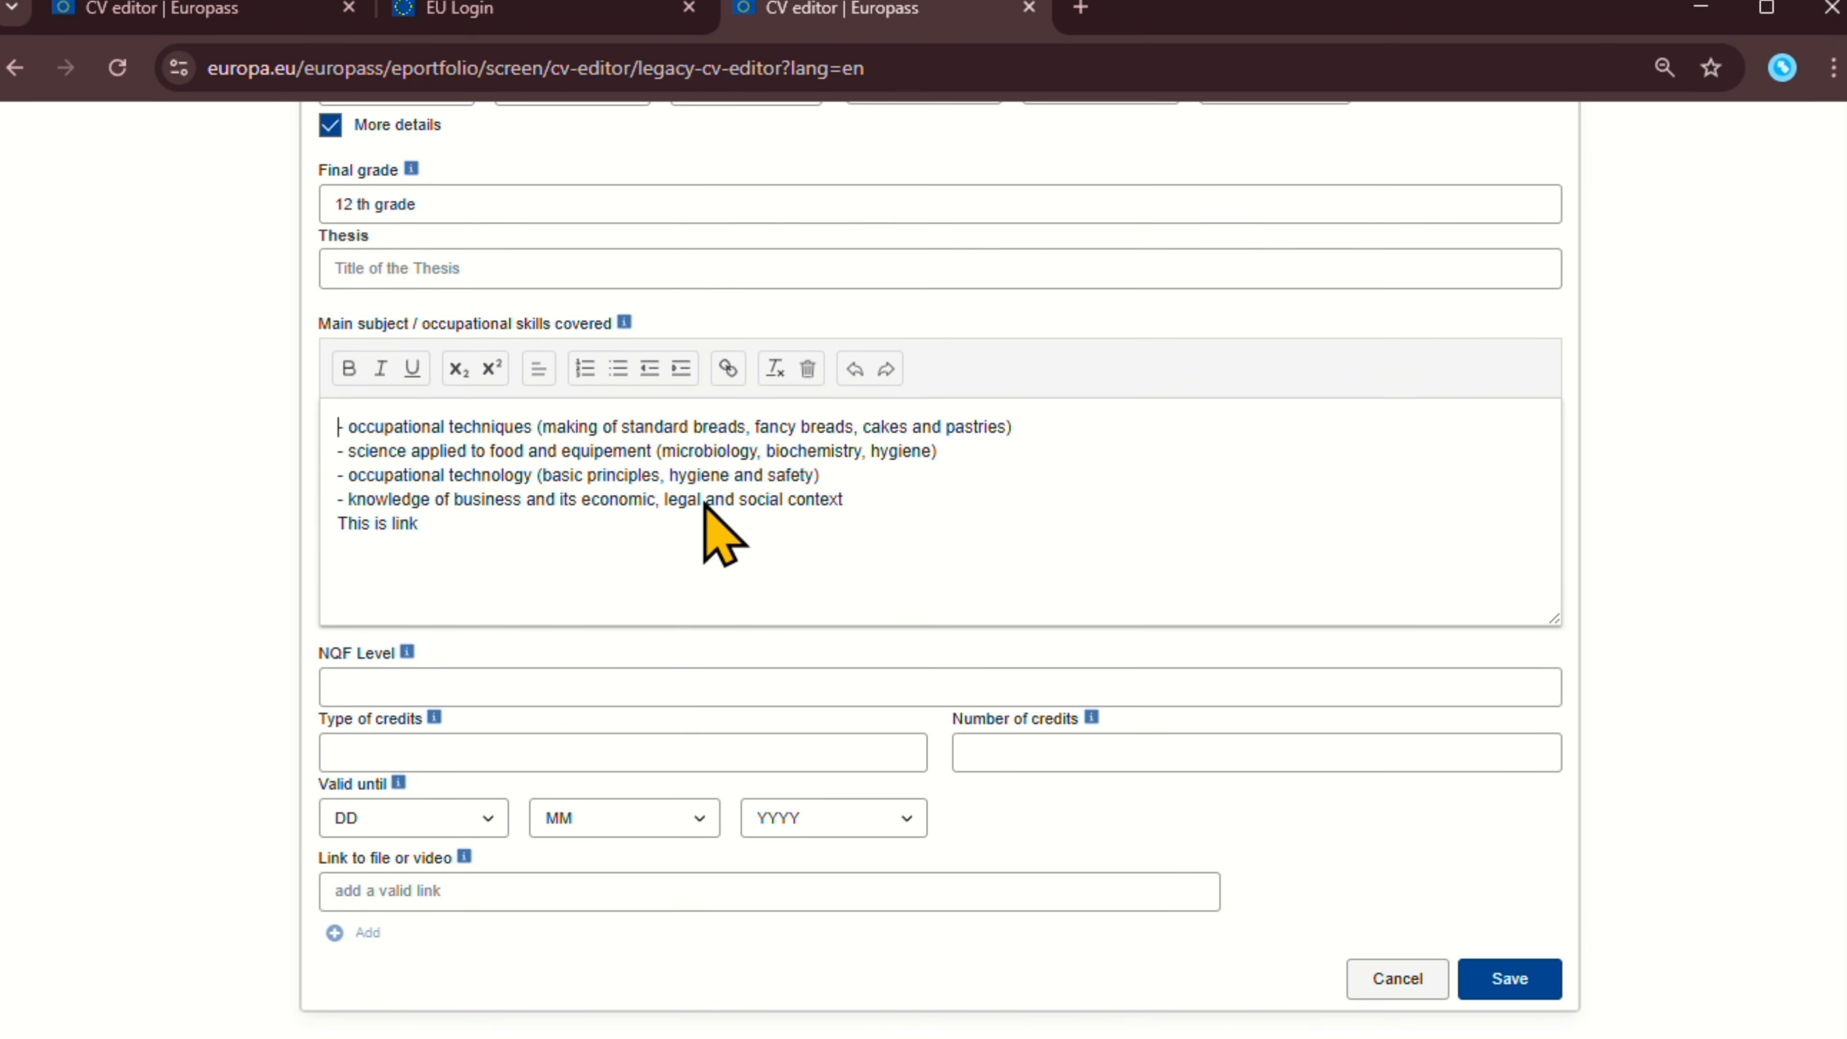
{"action": "scroll", "coordinate": [704, 504], "scroll_direction": "down", "scroll_amount": 1}
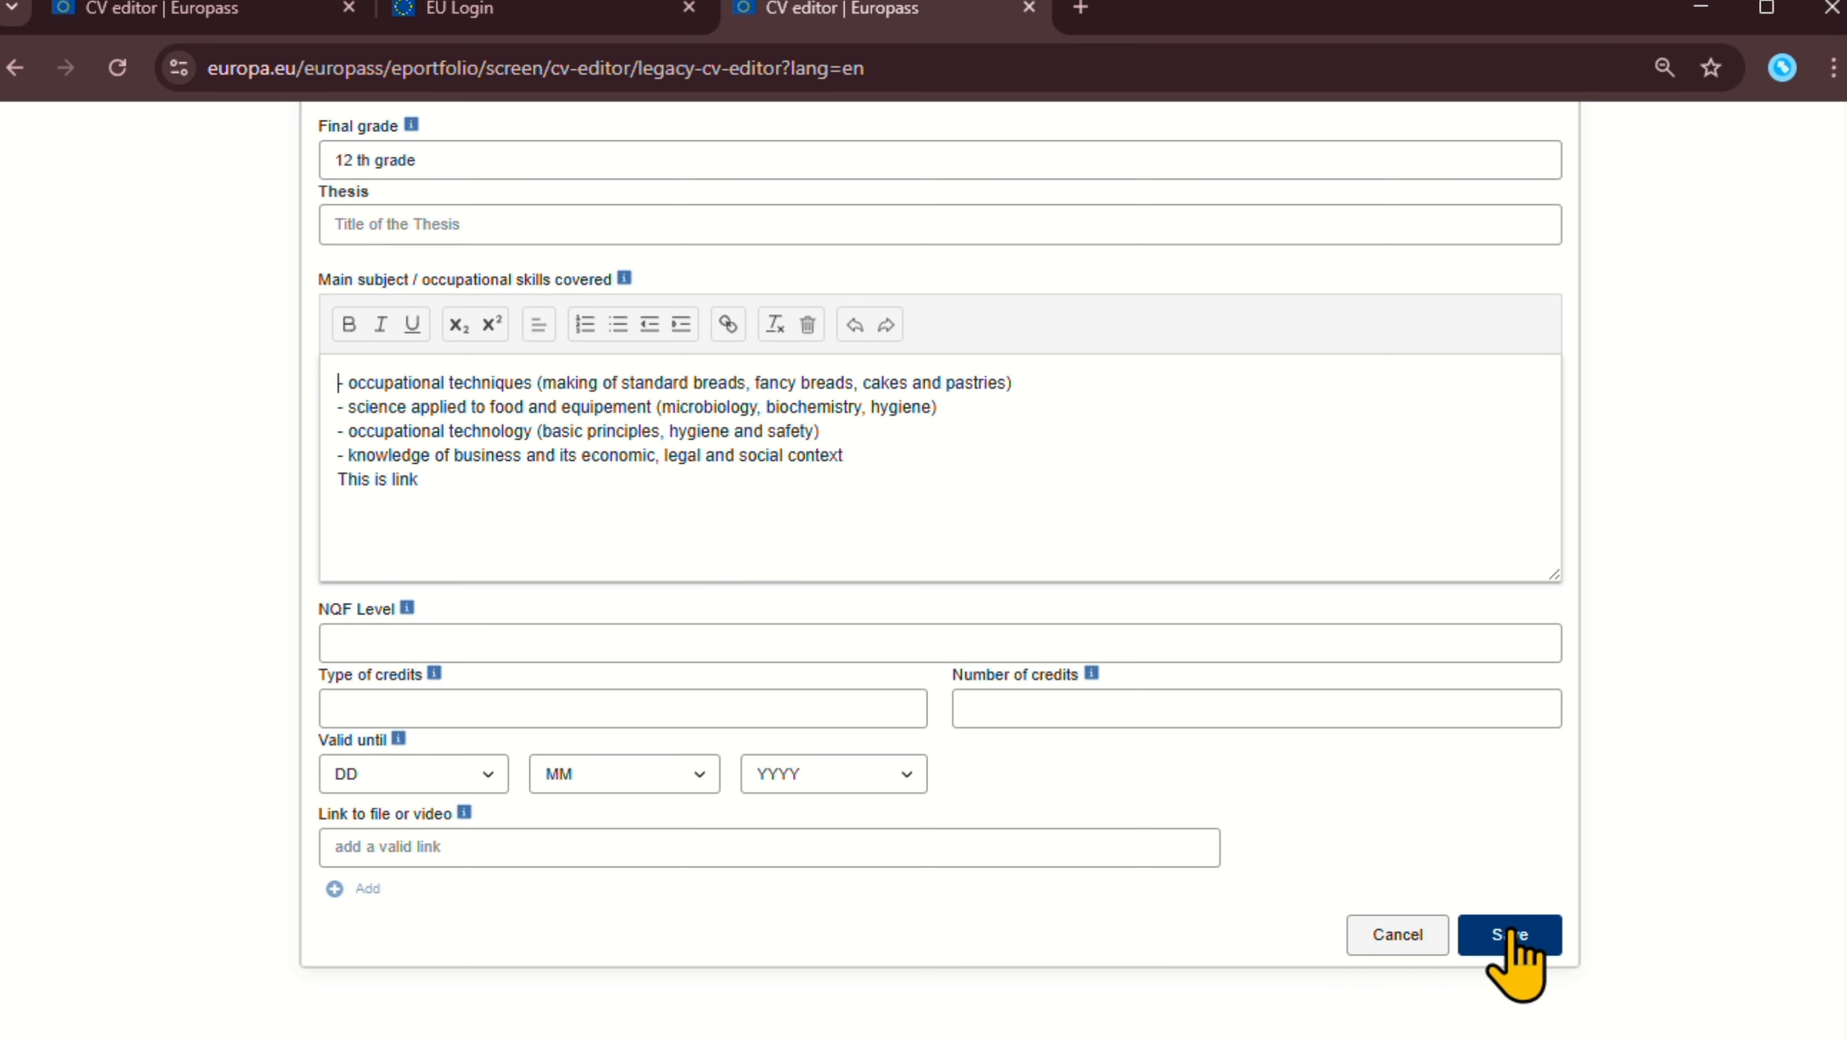
{"action": "left_click", "coordinate": [469, 482]}
{"action": "left_click_drag", "start_coordinate": [468, 481], "coordinate": [341, 478]}
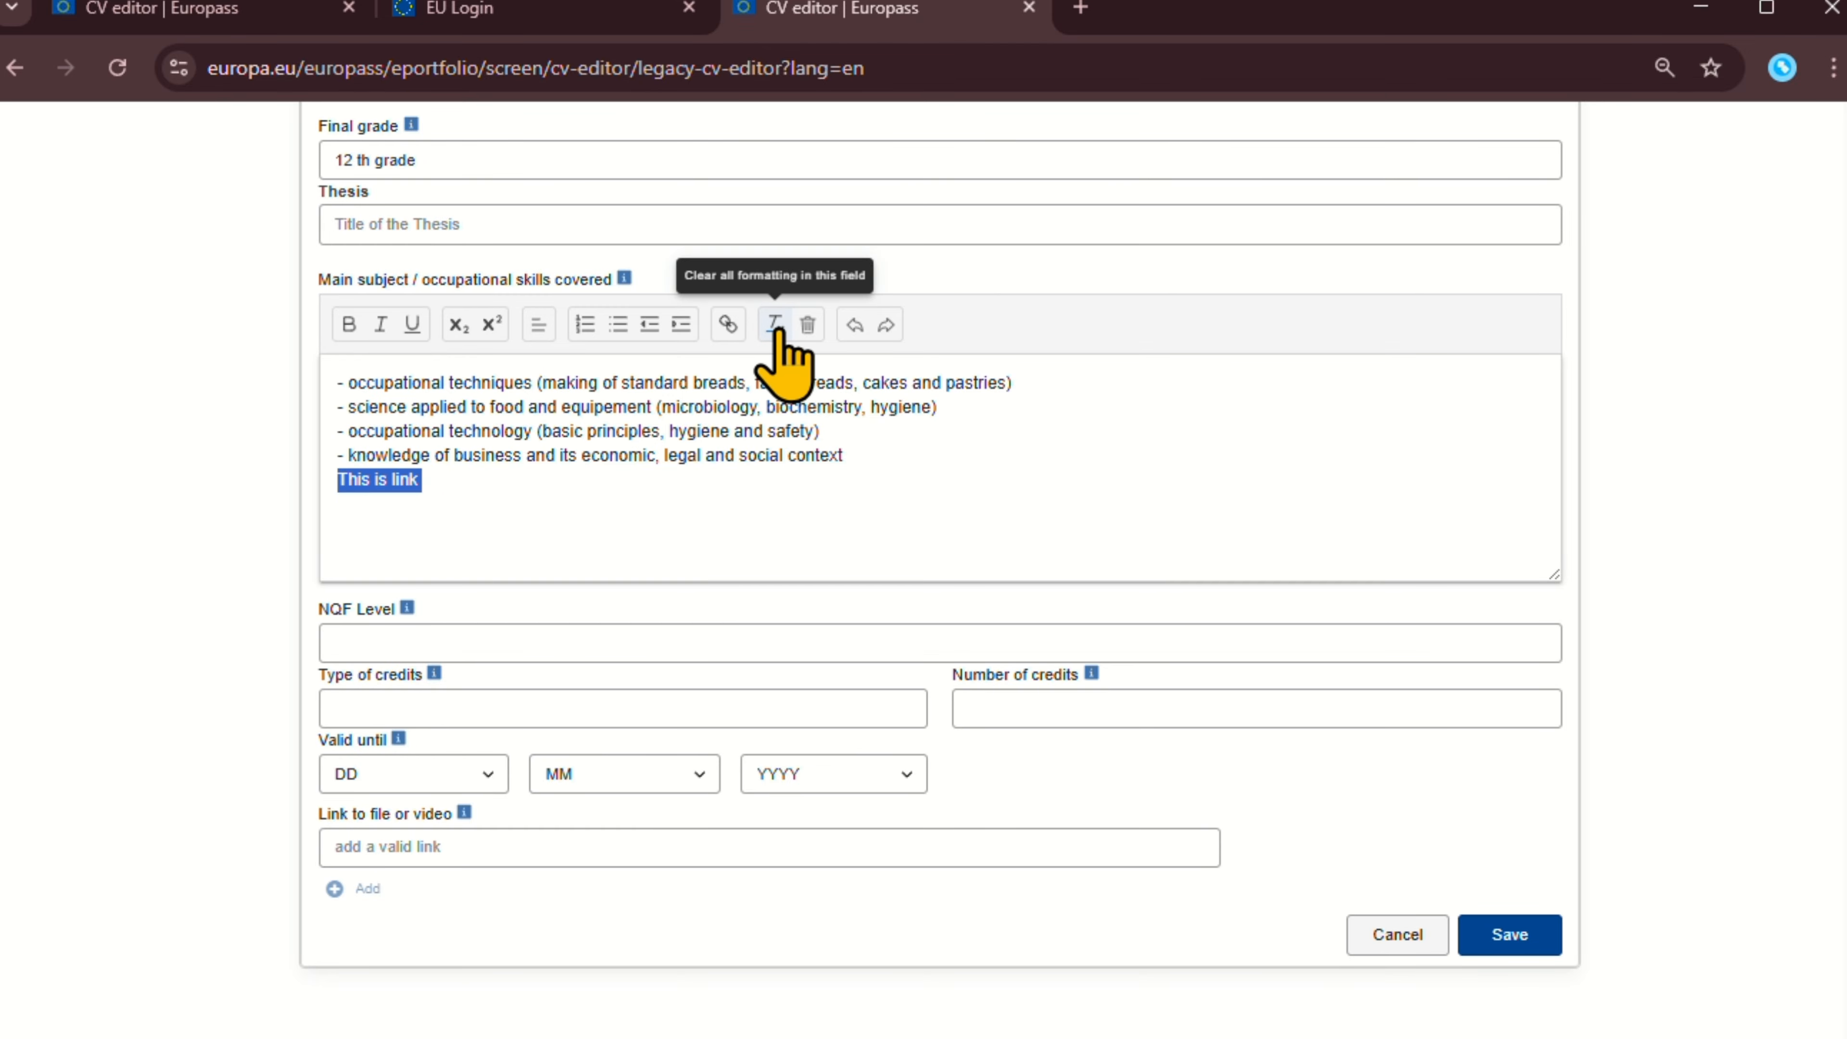
{"action": "left_click", "coordinate": [728, 324]}
{"action": "key", "text": "Escape"}
{"action": "left_click", "coordinate": [659, 485]}
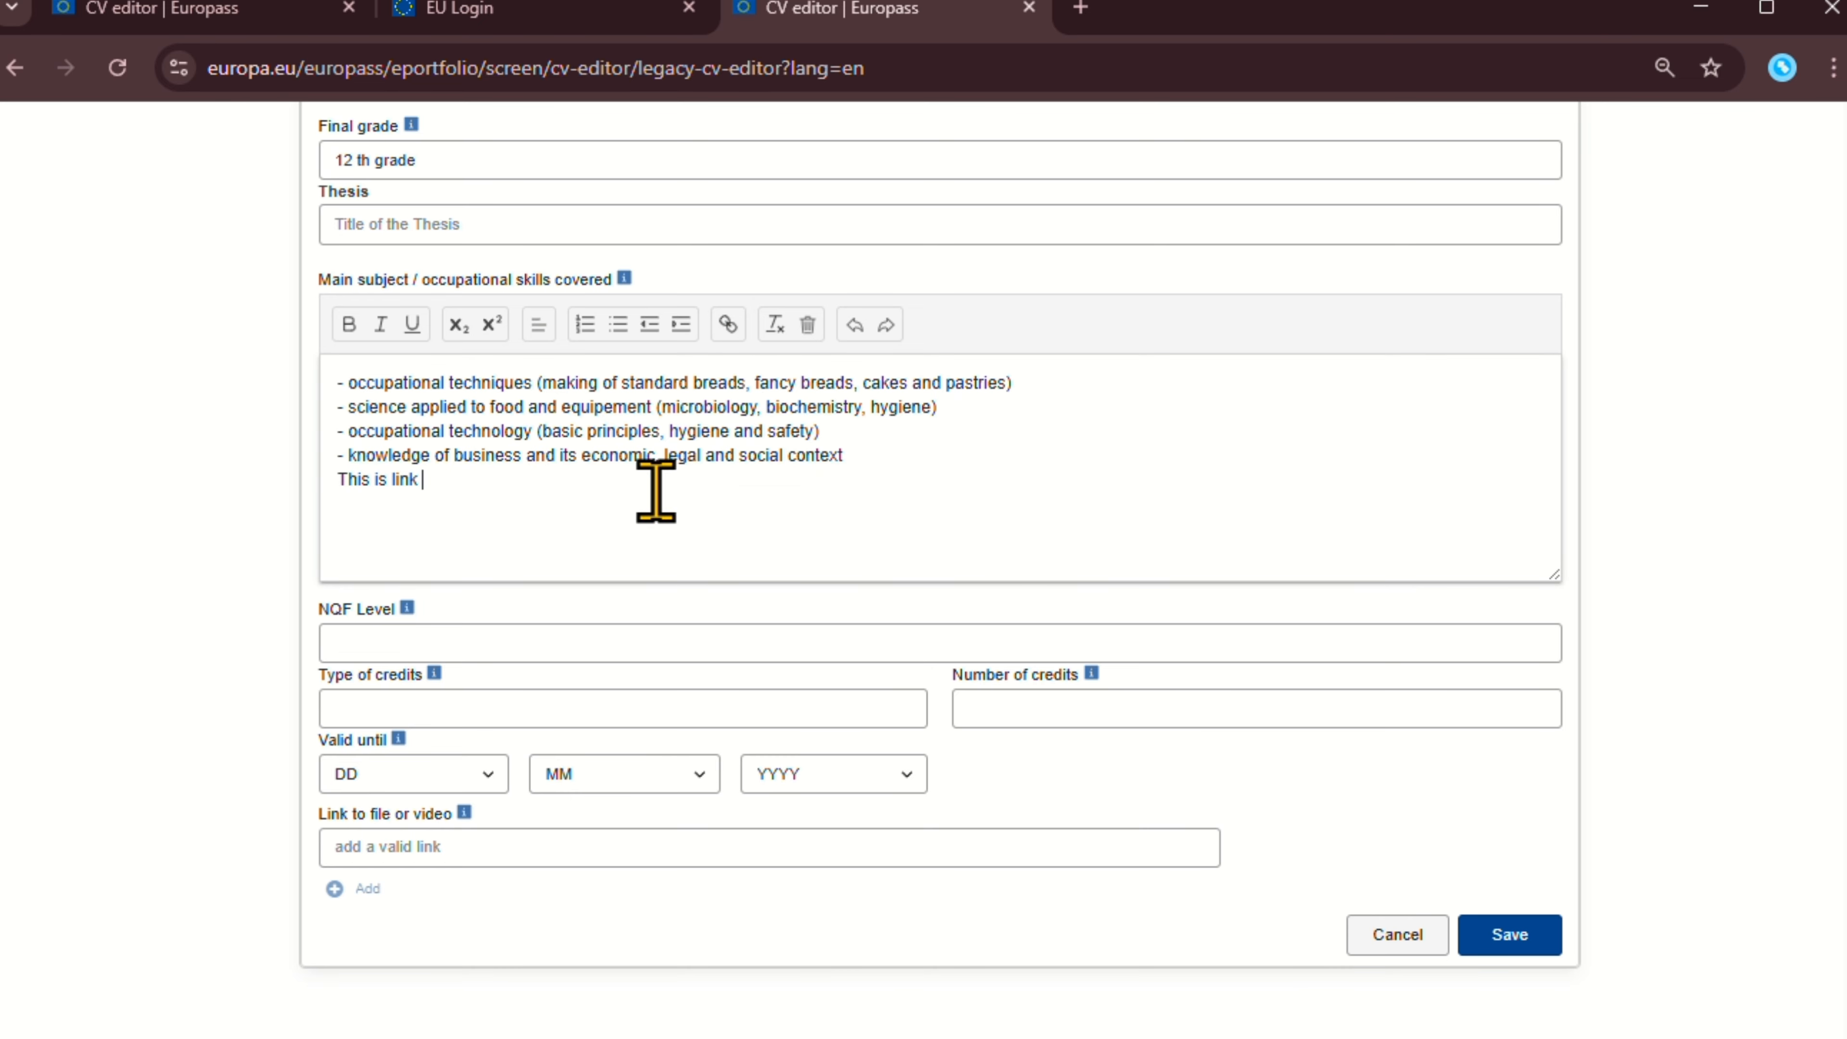
{"action": "triple_click", "coordinate": [394, 480]}
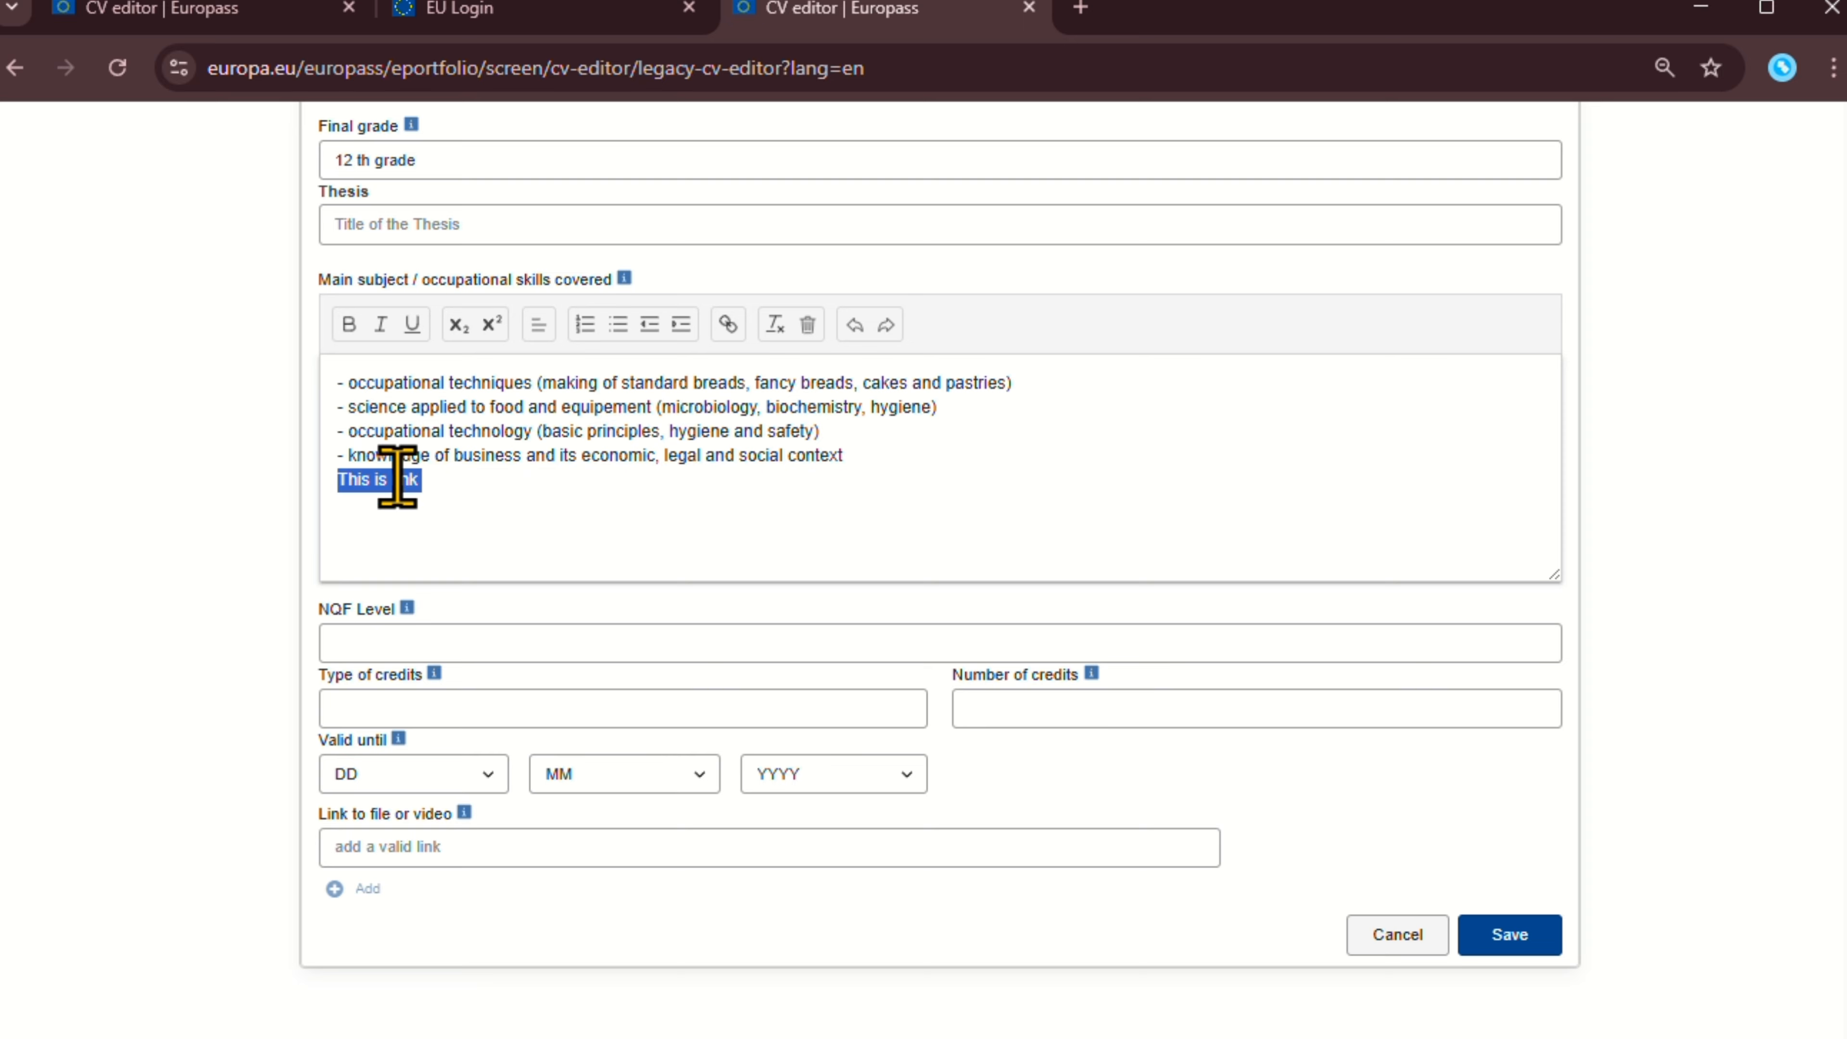
{"action": "left_click", "coordinate": [728, 325]}
{"action": "type", "text": "w"}
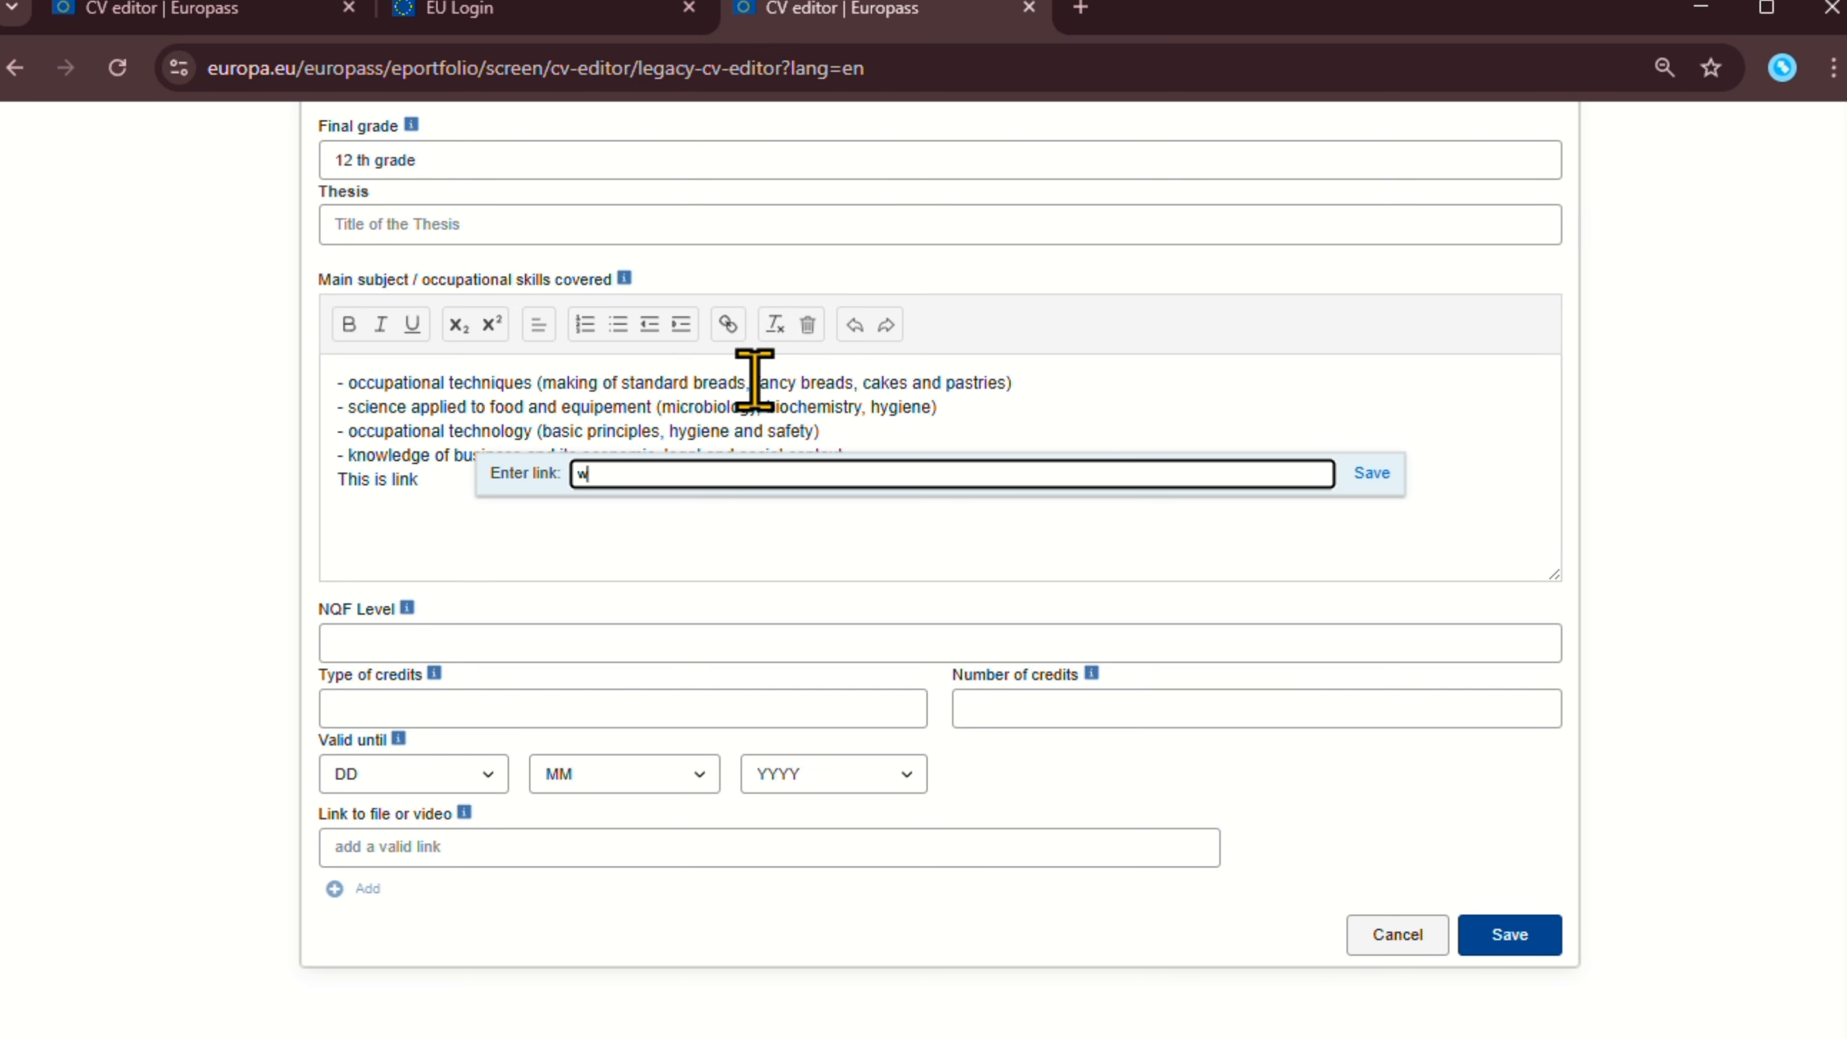
{"action": "type", "text": "ww.ggogle"}
{"action": "key", "text": "BackSpace"}
{"action": "key", "text": "BackSpace"}
{"action": "key", "text": "BackSpace"}
{"action": "key", "text": "BackSpace"}
{"action": "type", "text": "oogle"}
{"action": "left_click", "coordinate": [1371, 473]}
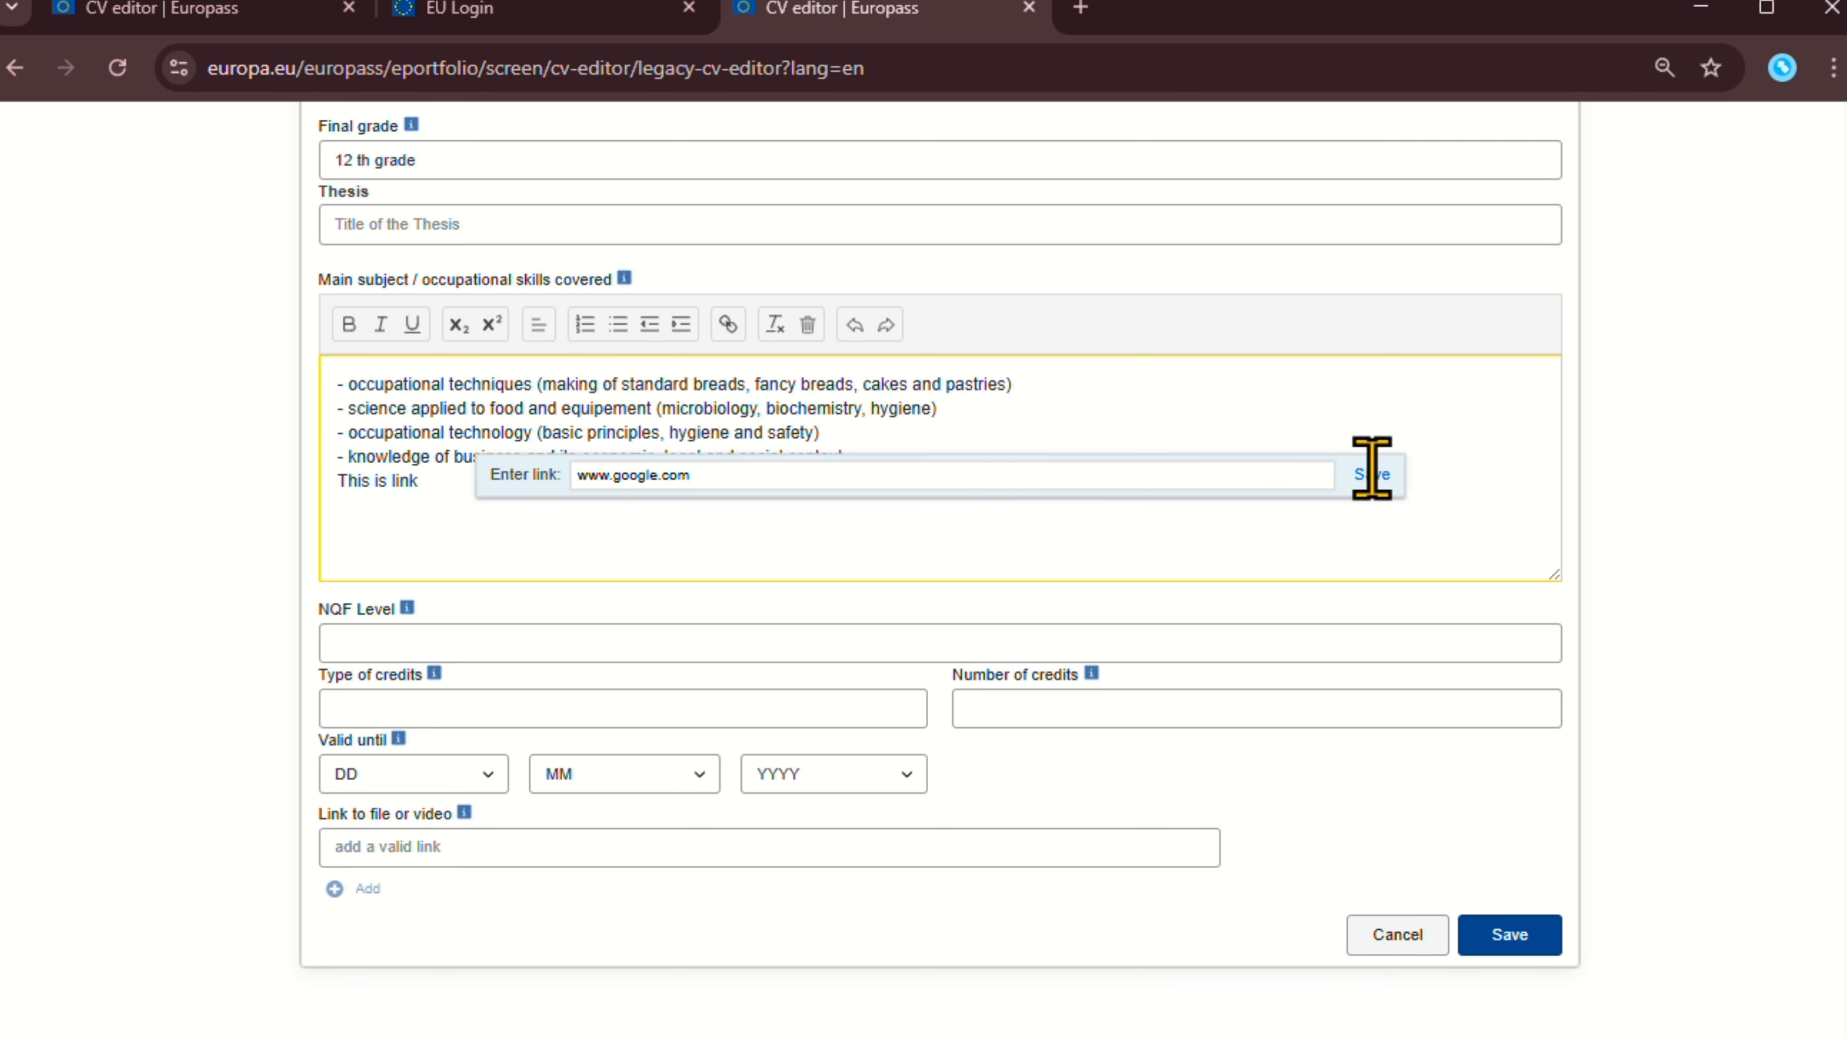
{"action": "left_click", "coordinate": [611, 559]}
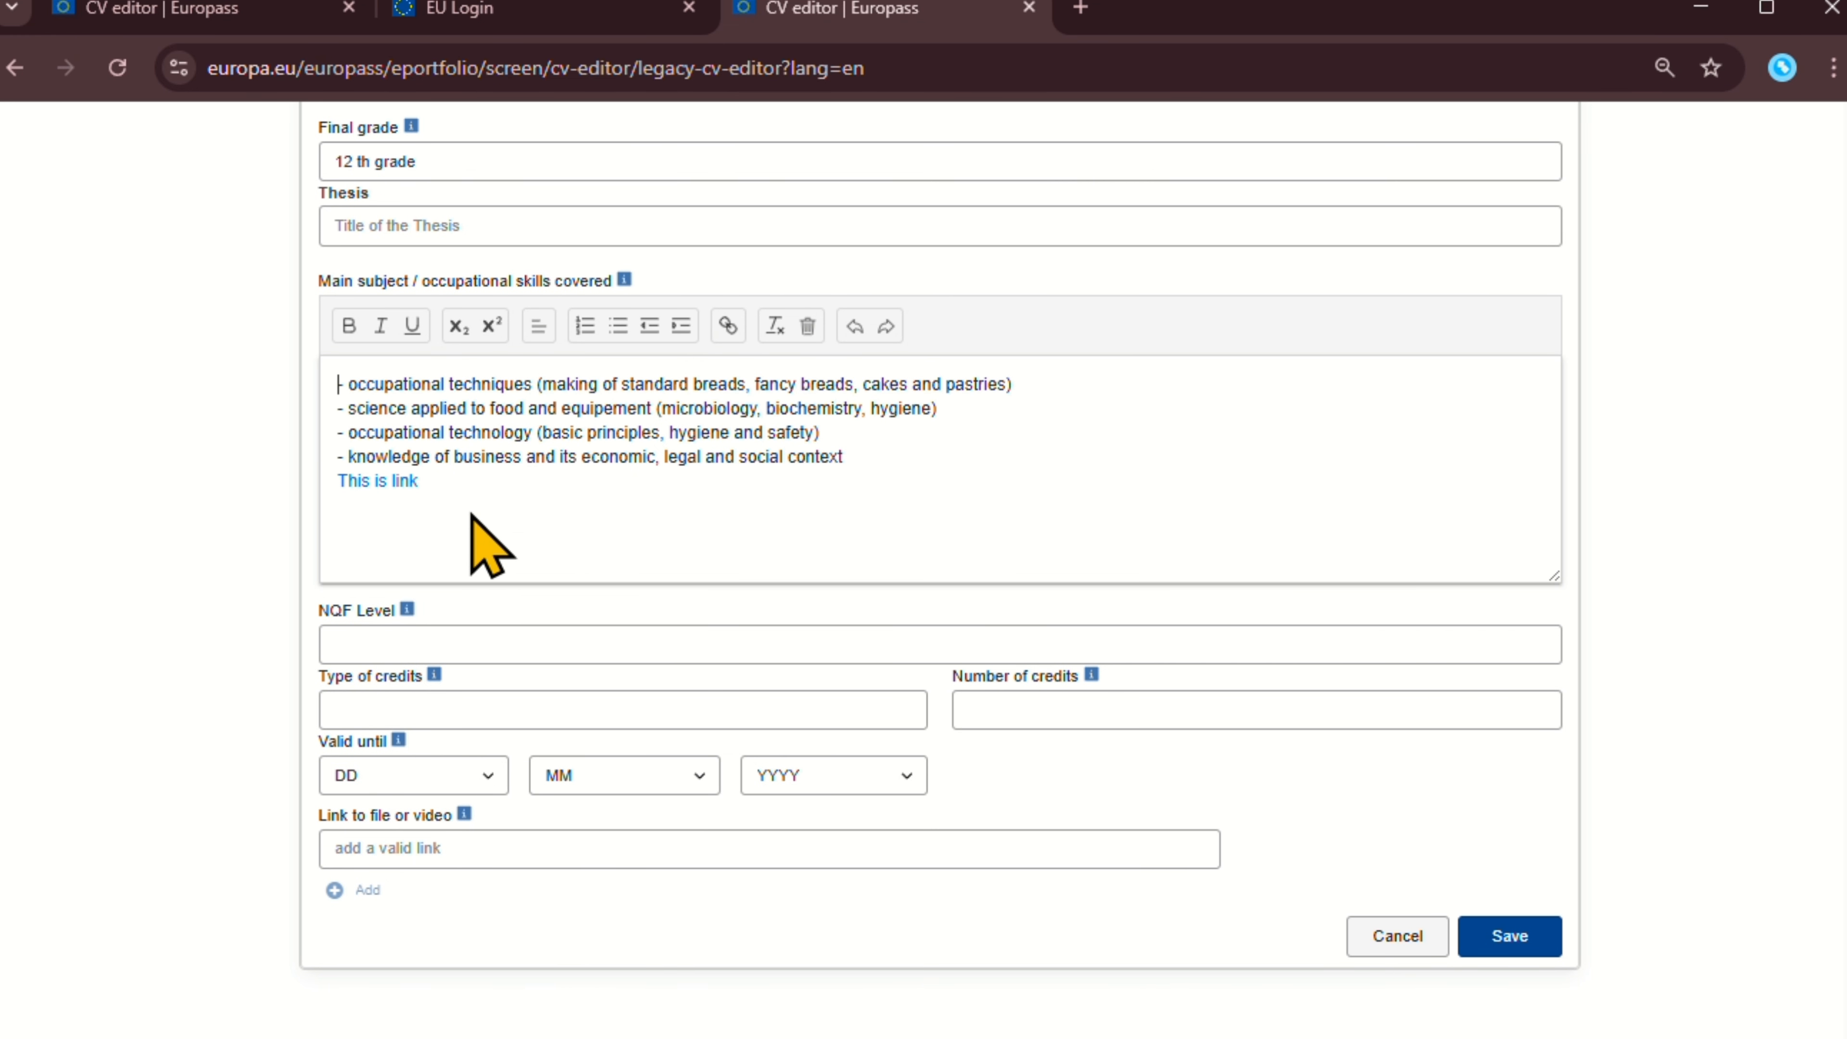
{"action": "left_click", "coordinate": [391, 482]}
{"action": "left_click", "coordinate": [668, 545]}
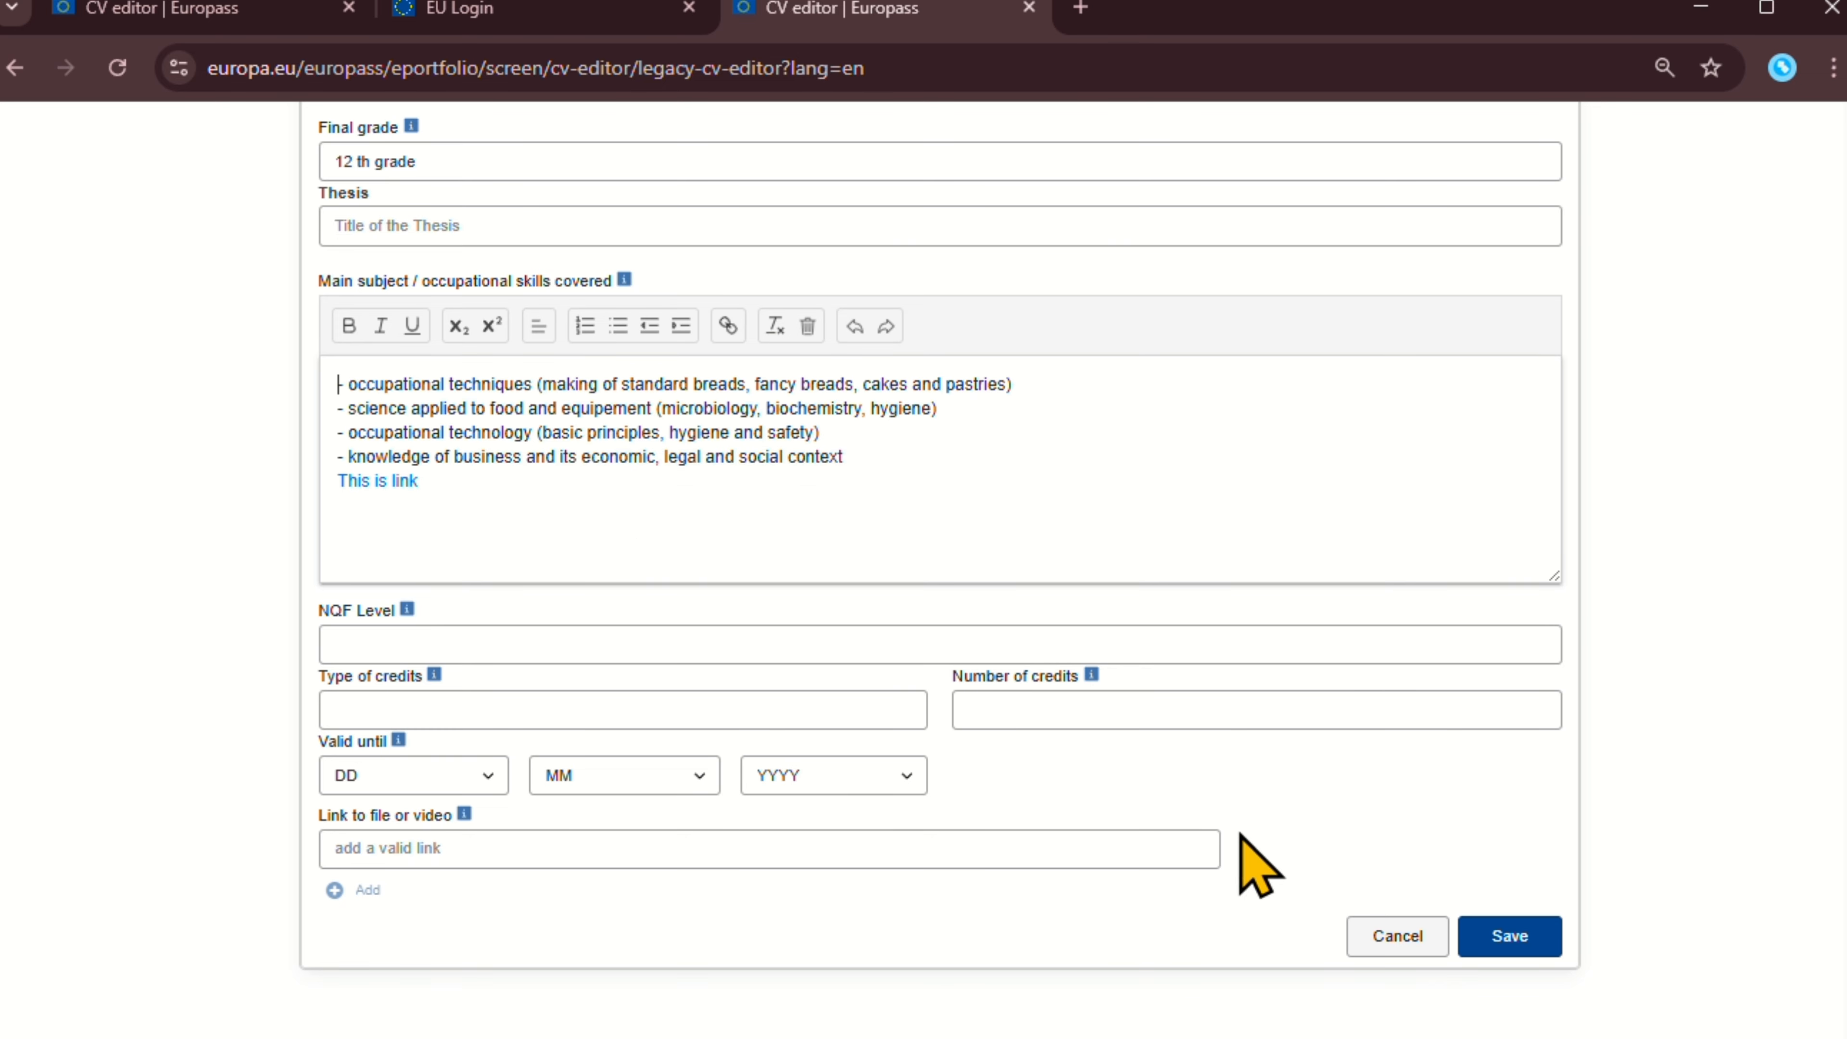
Save the edited High school certificate education entry.
{"action": "left_click", "coordinate": [1511, 937]}
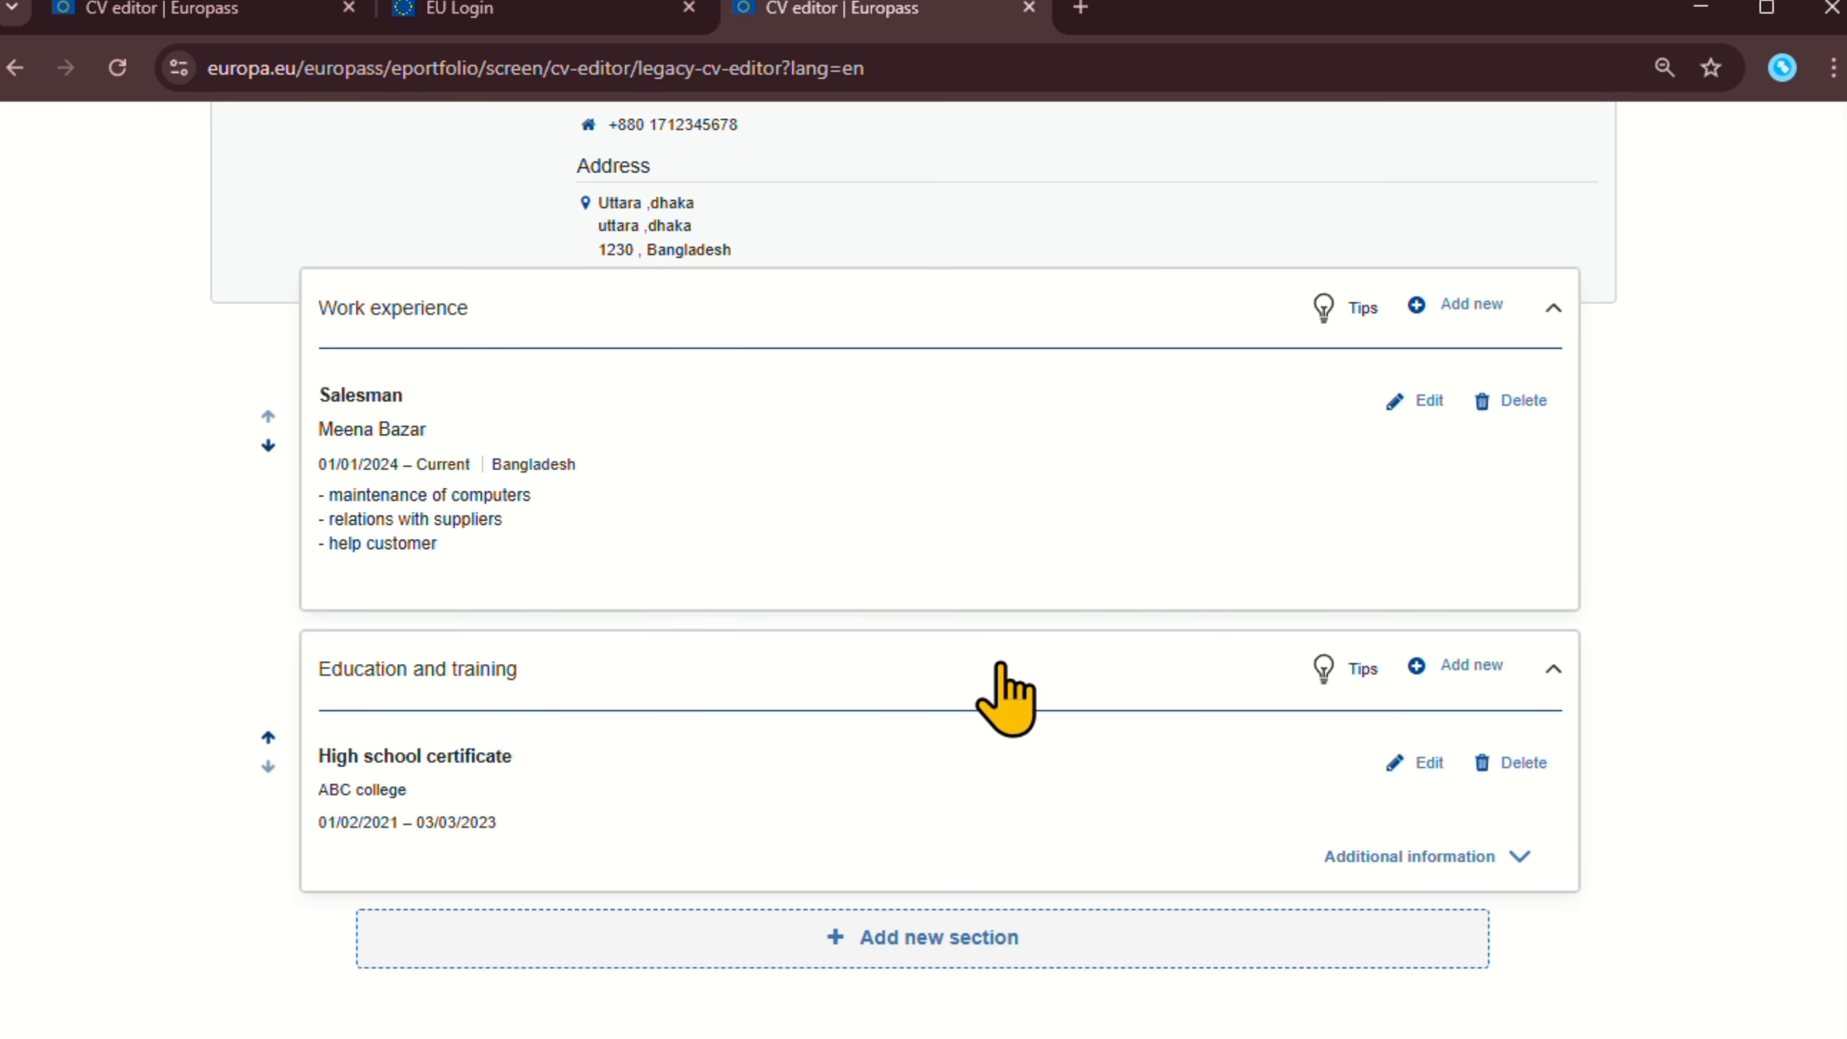
{"action": "scroll", "coordinate": [890, 655], "scroll_direction": "up", "scroll_amount": 1}
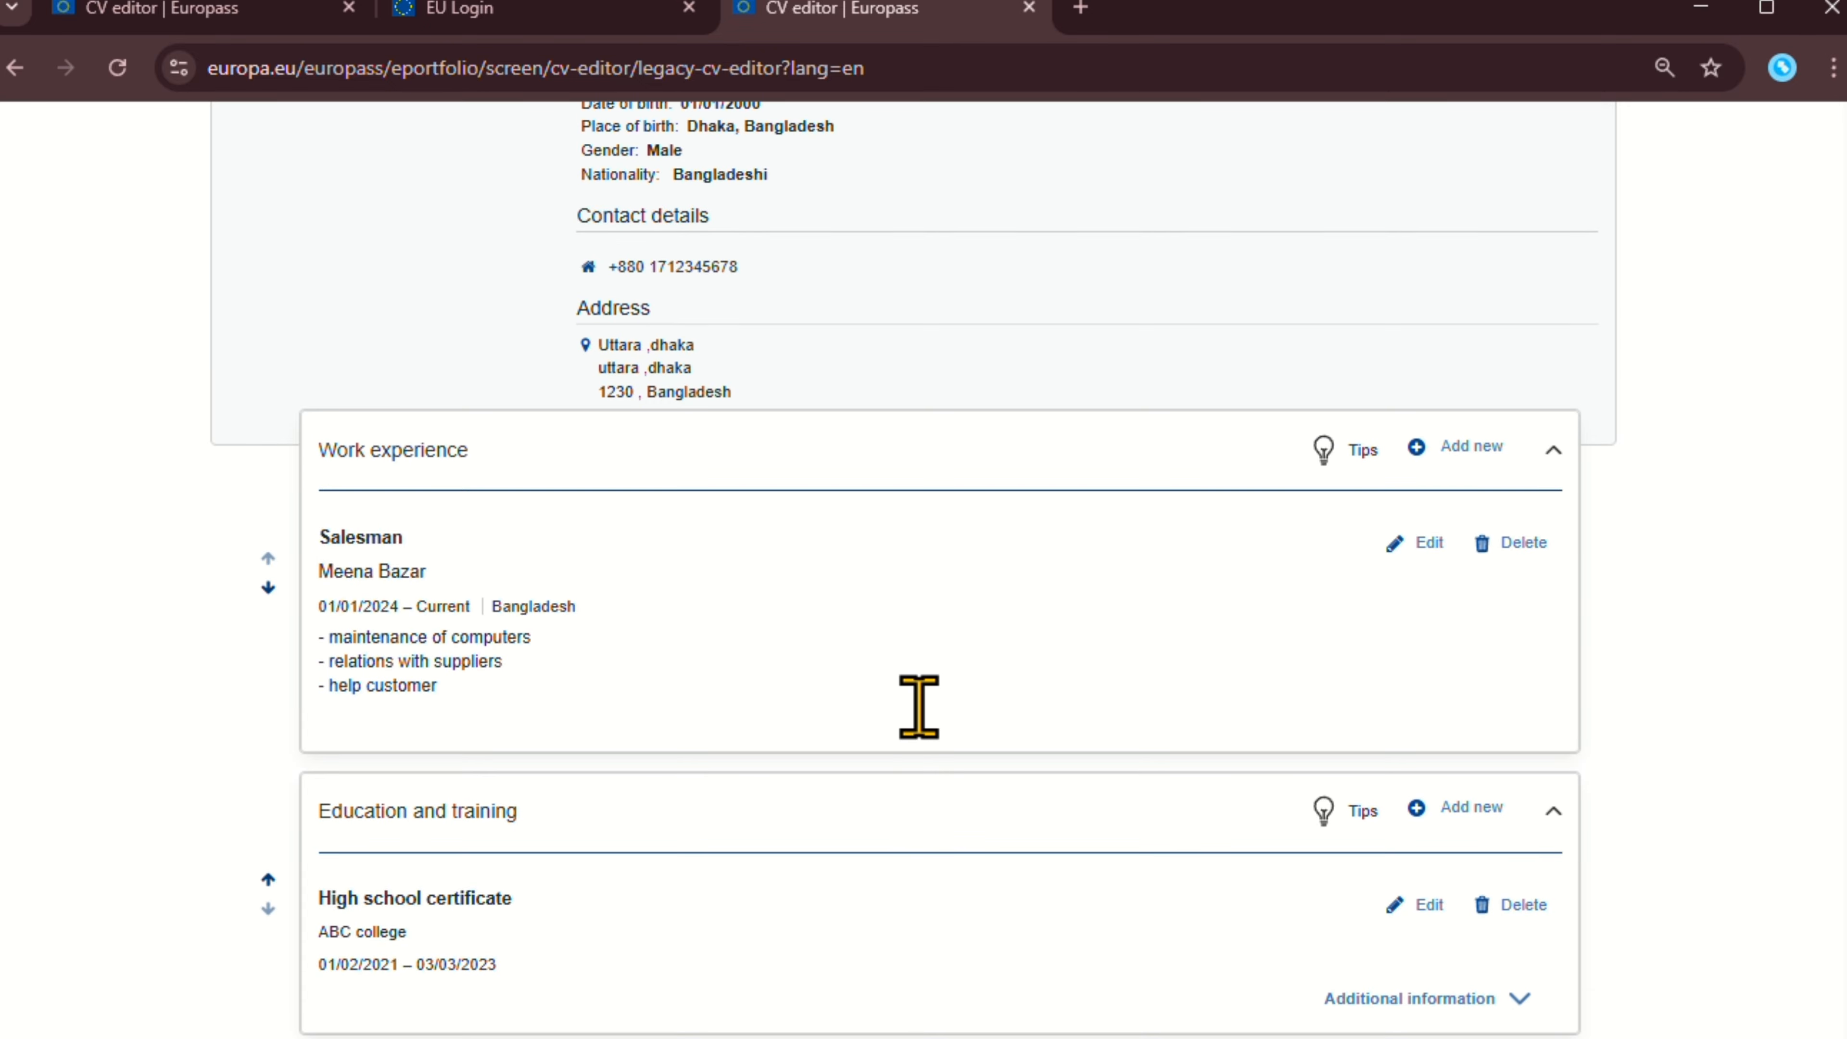
{"action": "scroll", "coordinate": [886, 652], "scroll_direction": "down", "scroll_amount": 1}
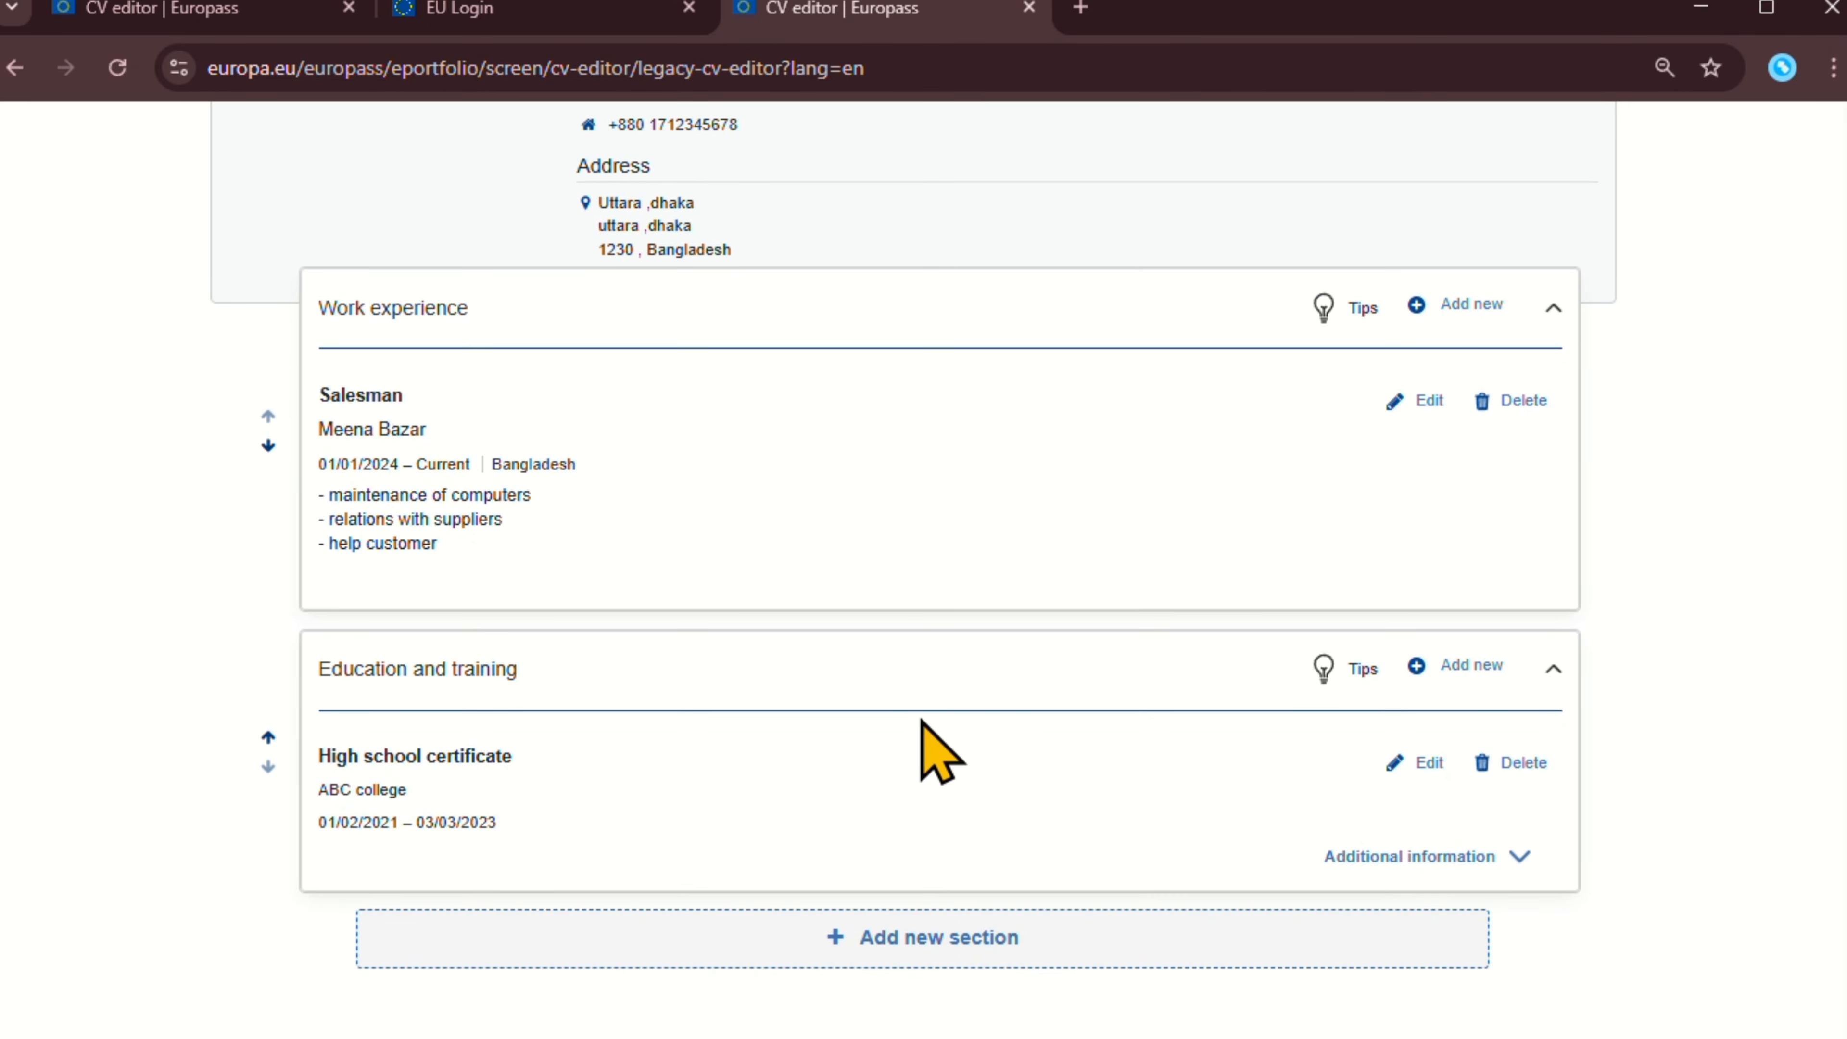
Add a new Language skills section to the CV.
{"action": "left_click", "coordinate": [944, 935]}
{"action": "left_click", "coordinate": [698, 637]}
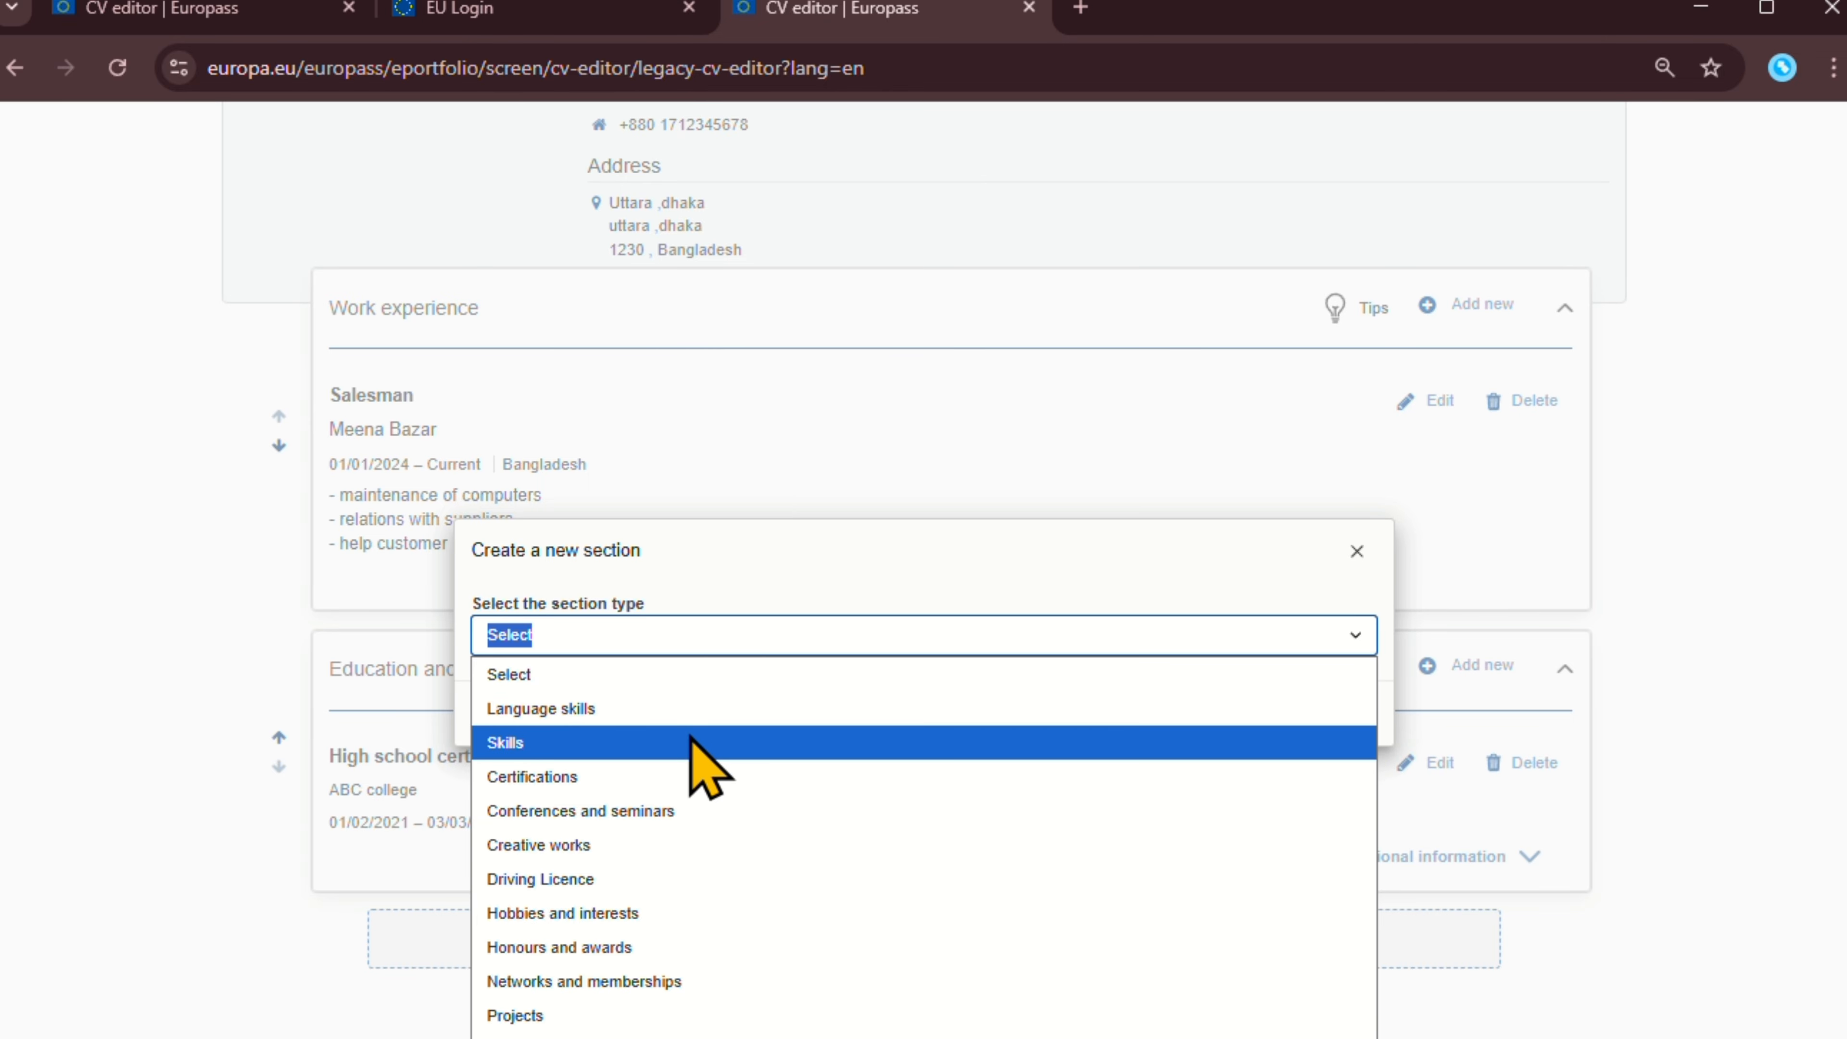
{"action": "left_click", "coordinate": [691, 708]}
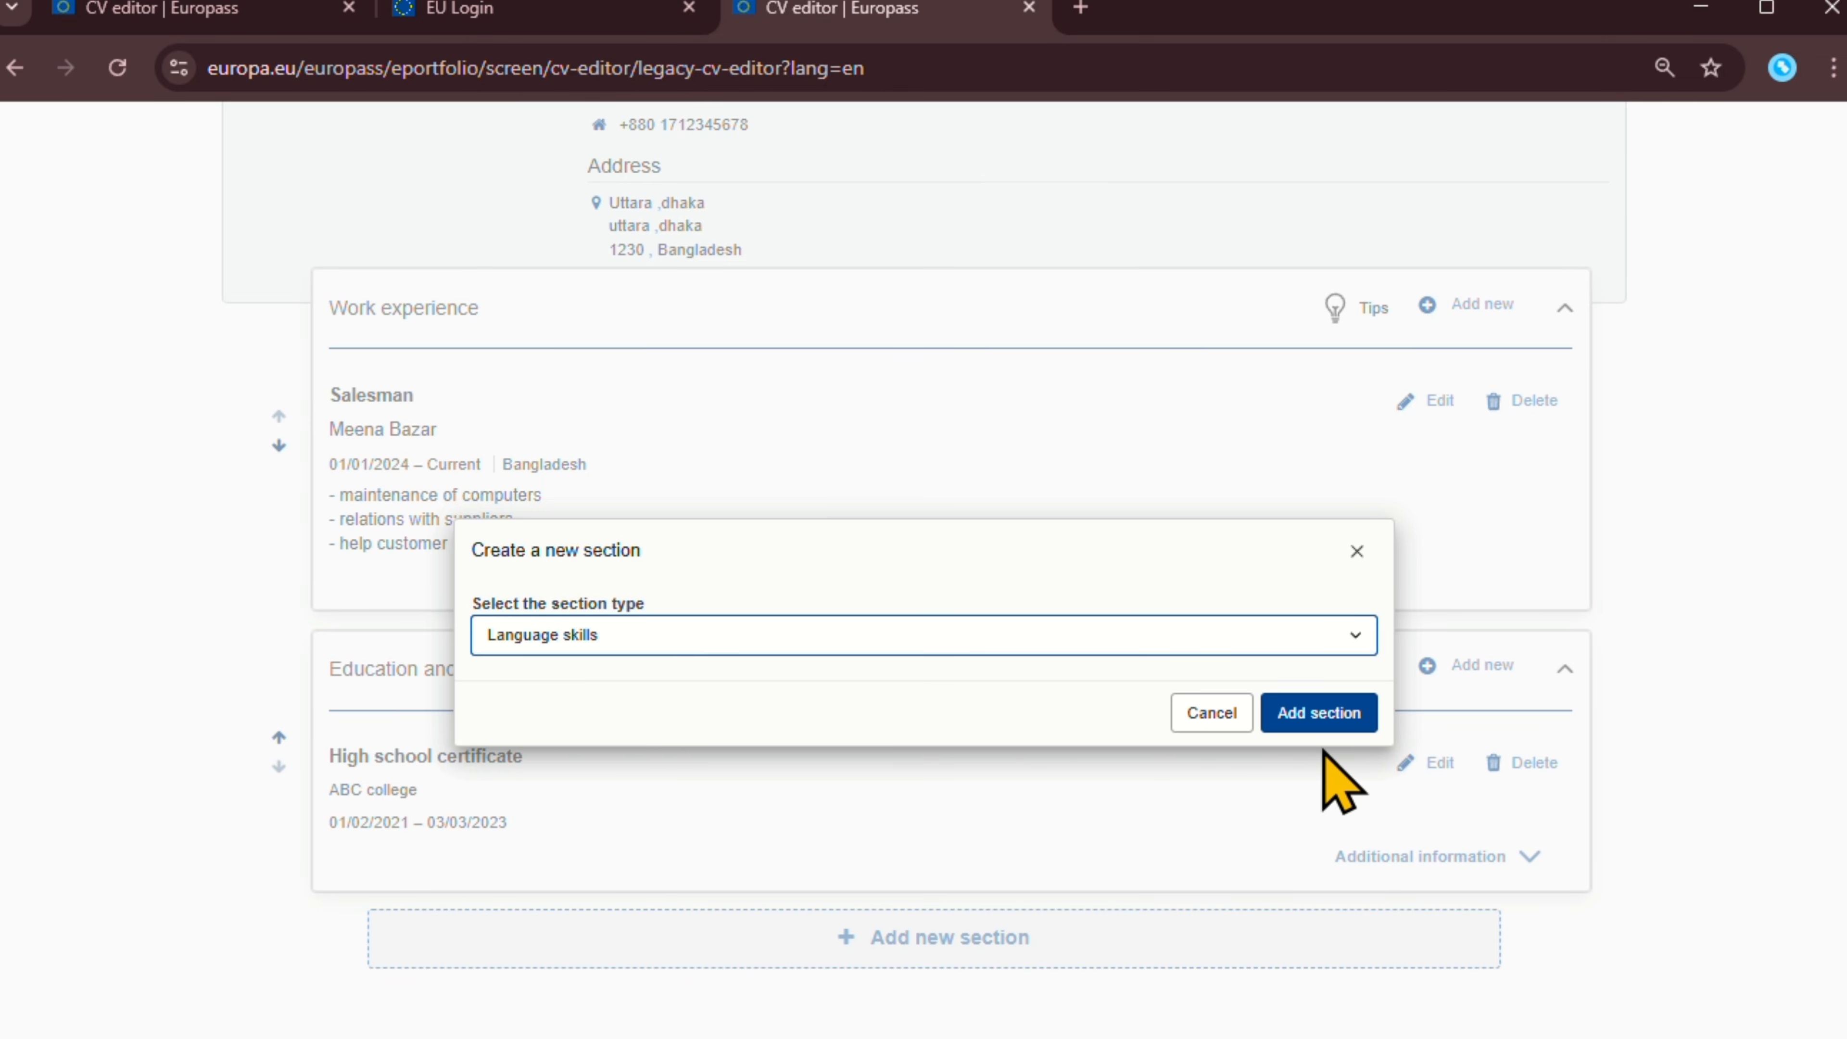
{"action": "left_click", "coordinate": [1330, 717]}
Type 'bengali' into the Language skills Mother tongue field, retyping after several misspellings.
{"action": "scroll", "coordinate": [474, 812], "scroll_direction": "up", "scroll_amount": 4}
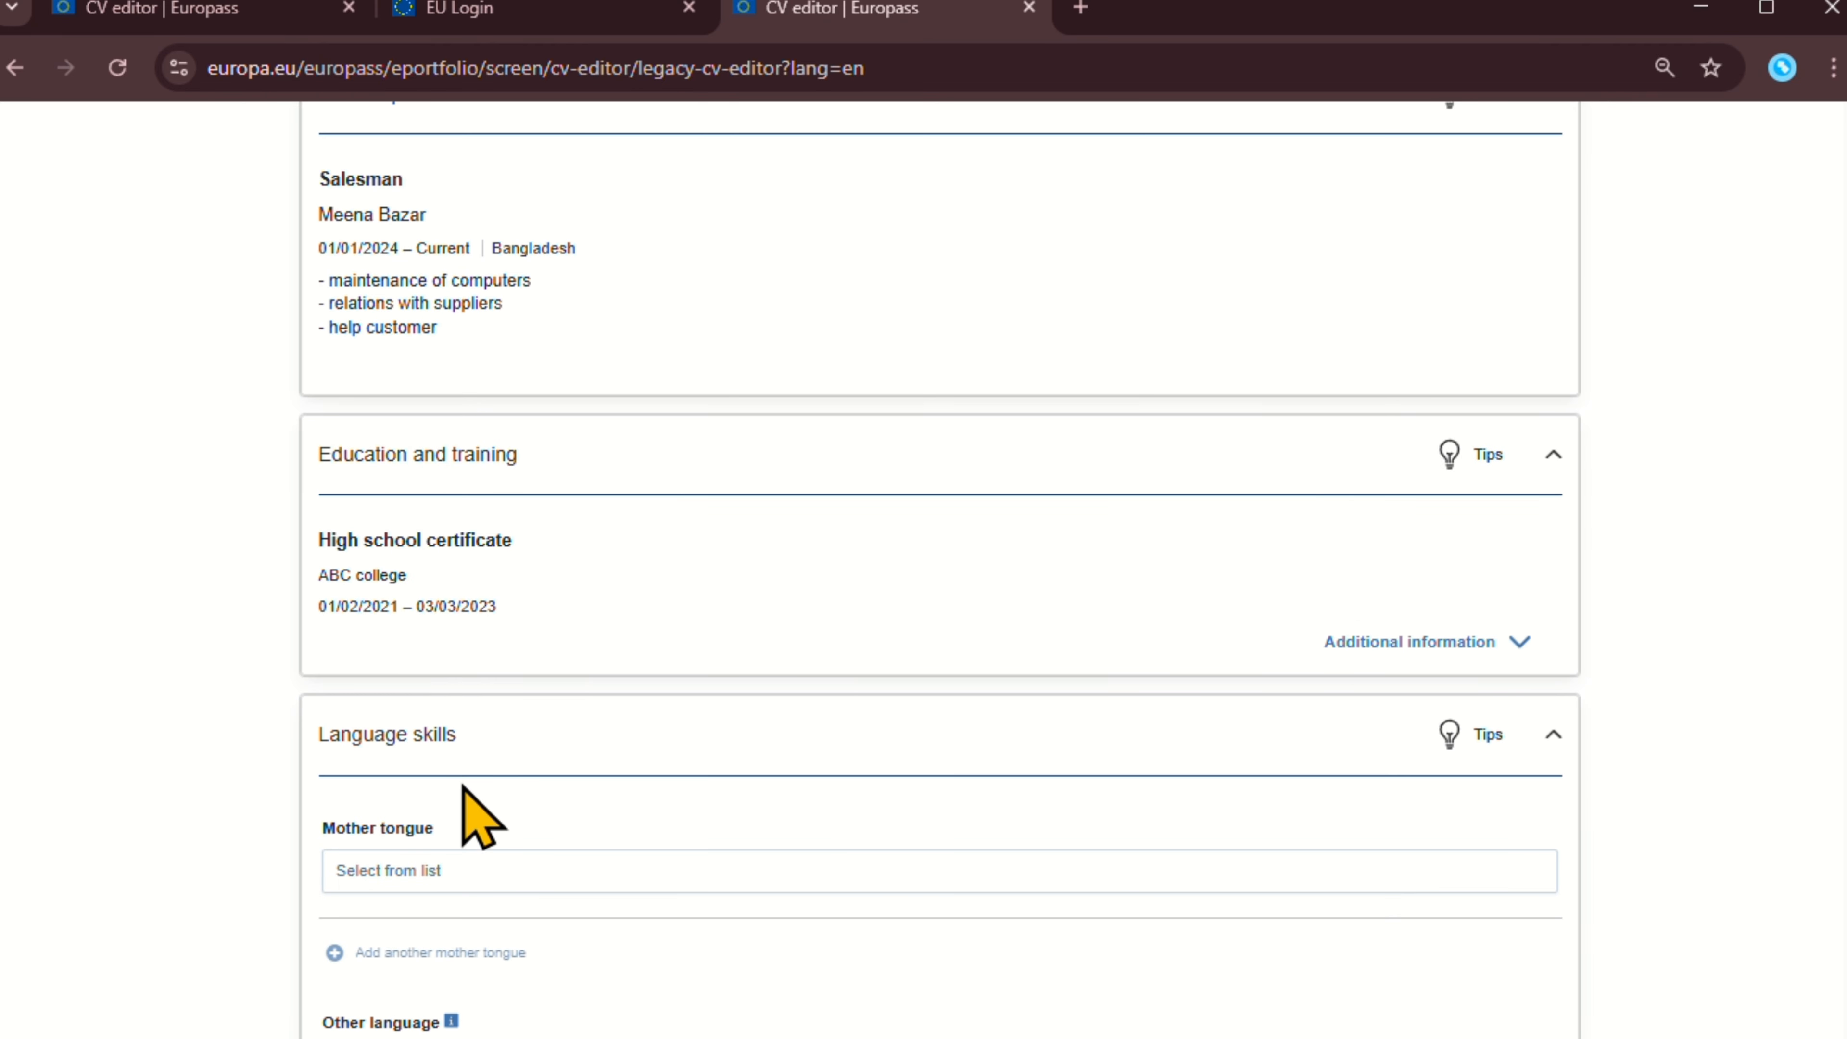
{"action": "scroll", "coordinate": [519, 606], "scroll_direction": "up", "scroll_amount": 4}
{"action": "scroll", "coordinate": [519, 620], "scroll_direction": "down", "scroll_amount": 8}
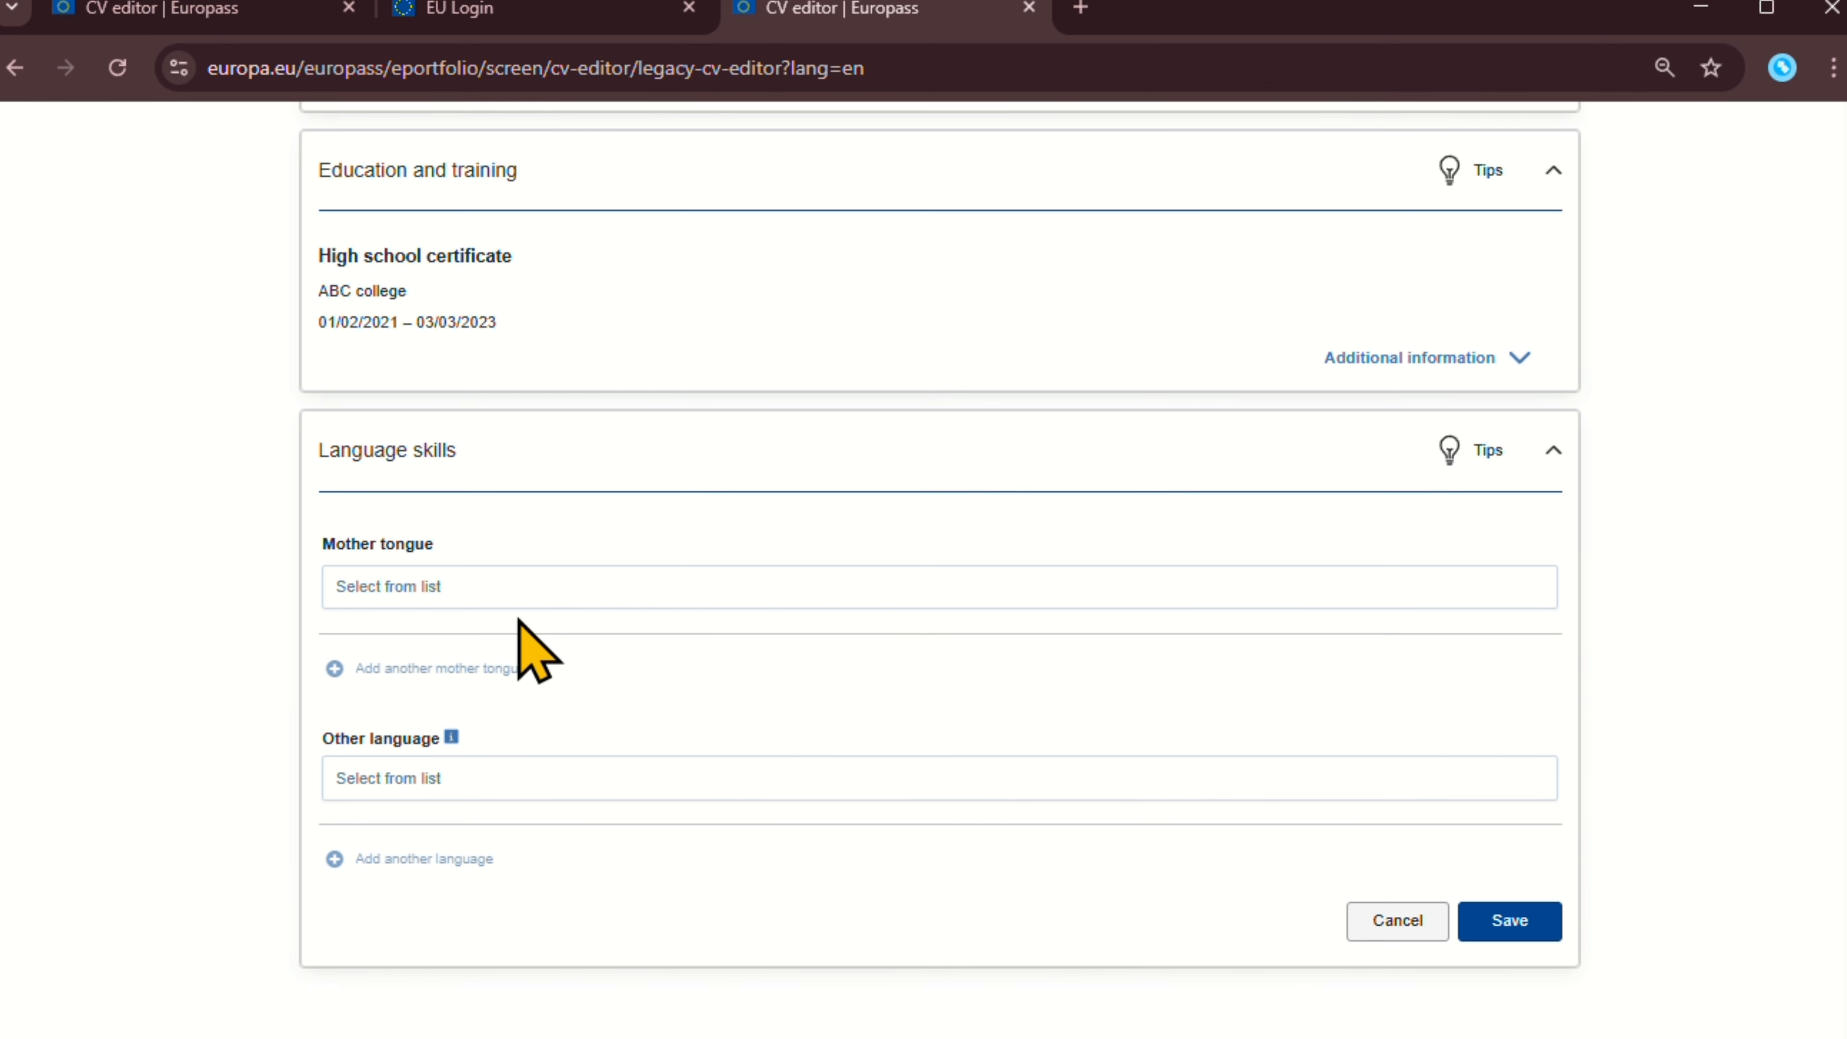
{"action": "left_click", "coordinate": [447, 590]}
{"action": "type", "text": "beng"}
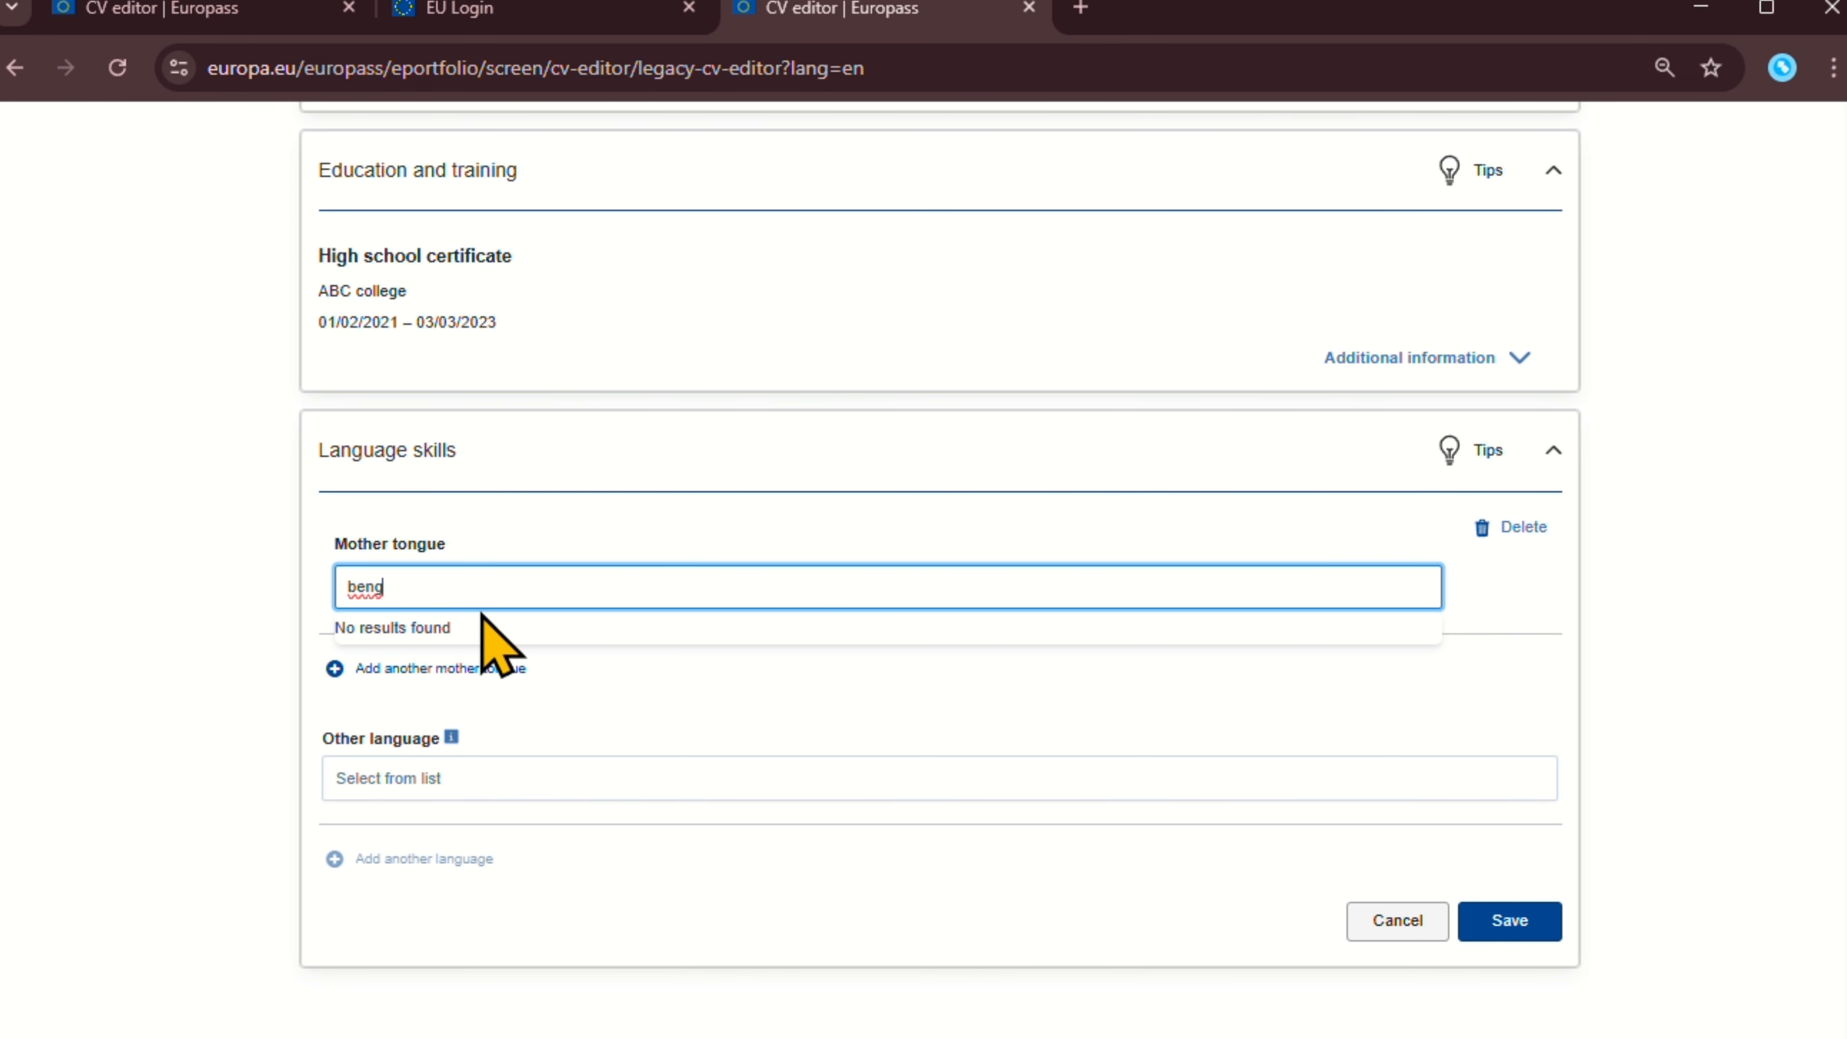
{"action": "key", "text": "ctrl+a"}
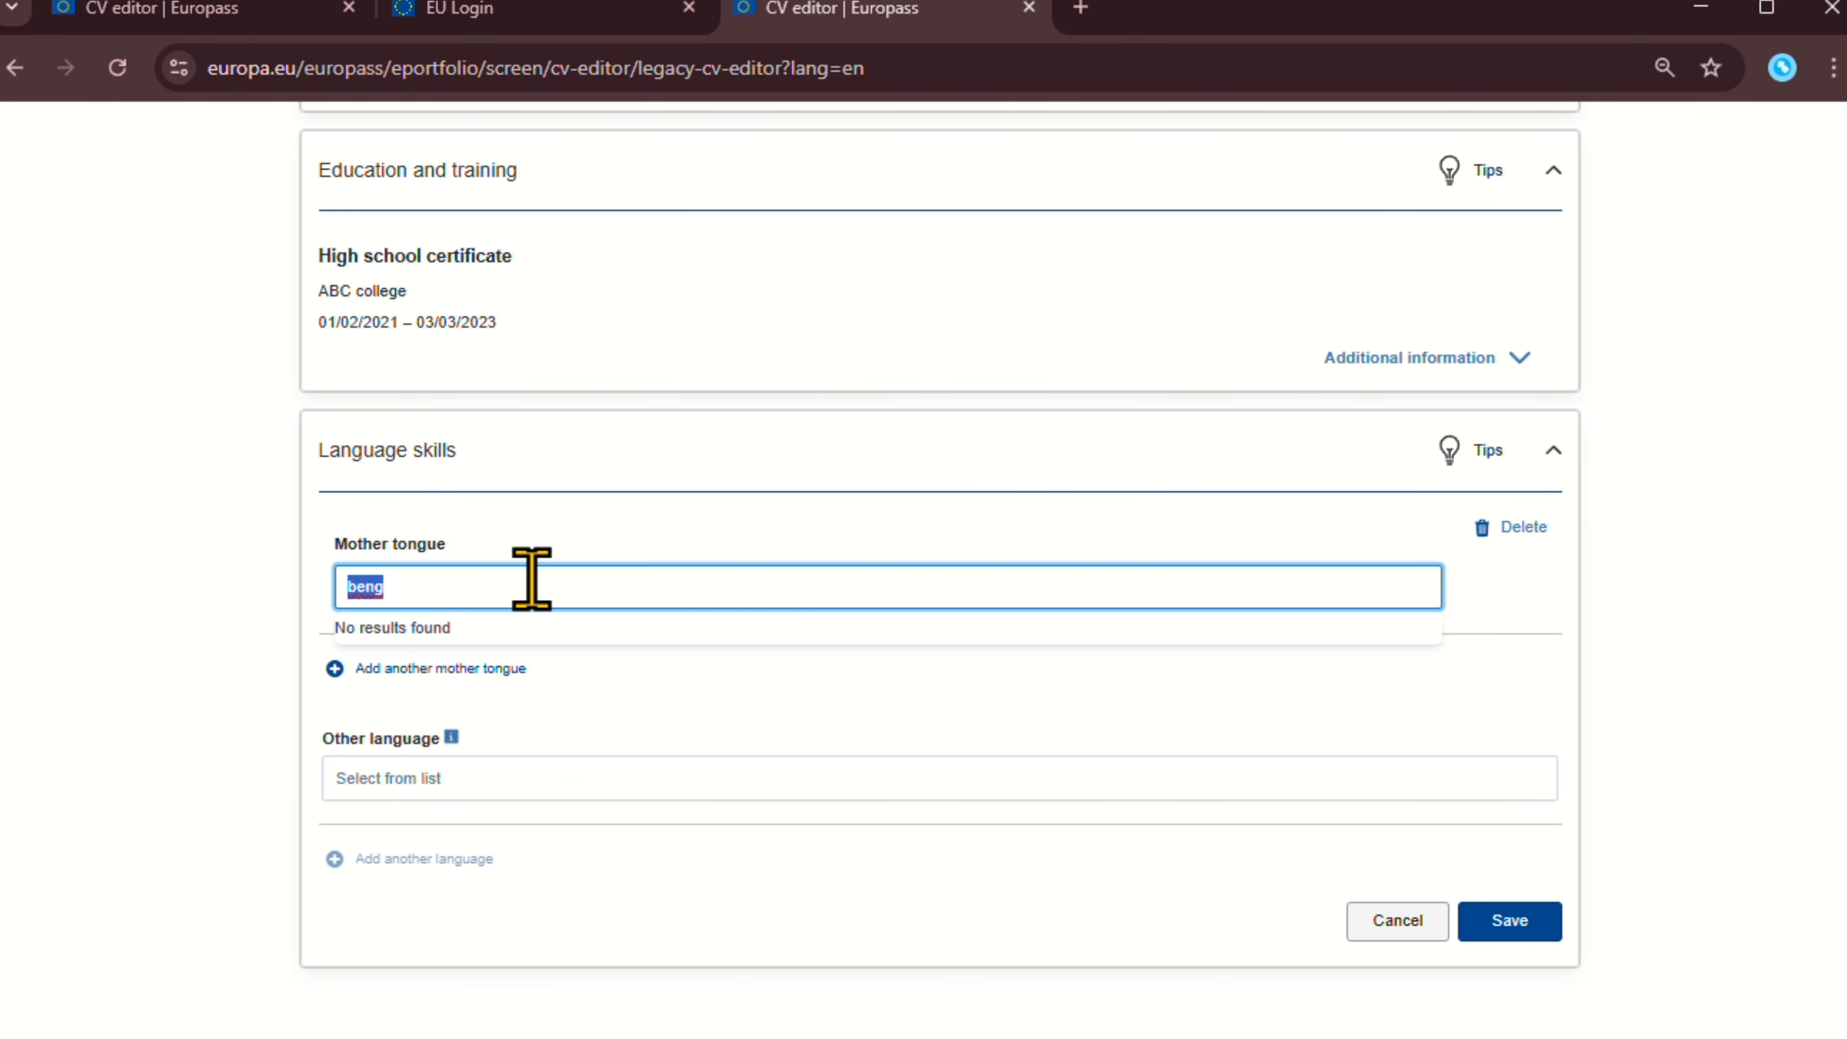
{"action": "key", "text": "BackSpace"}
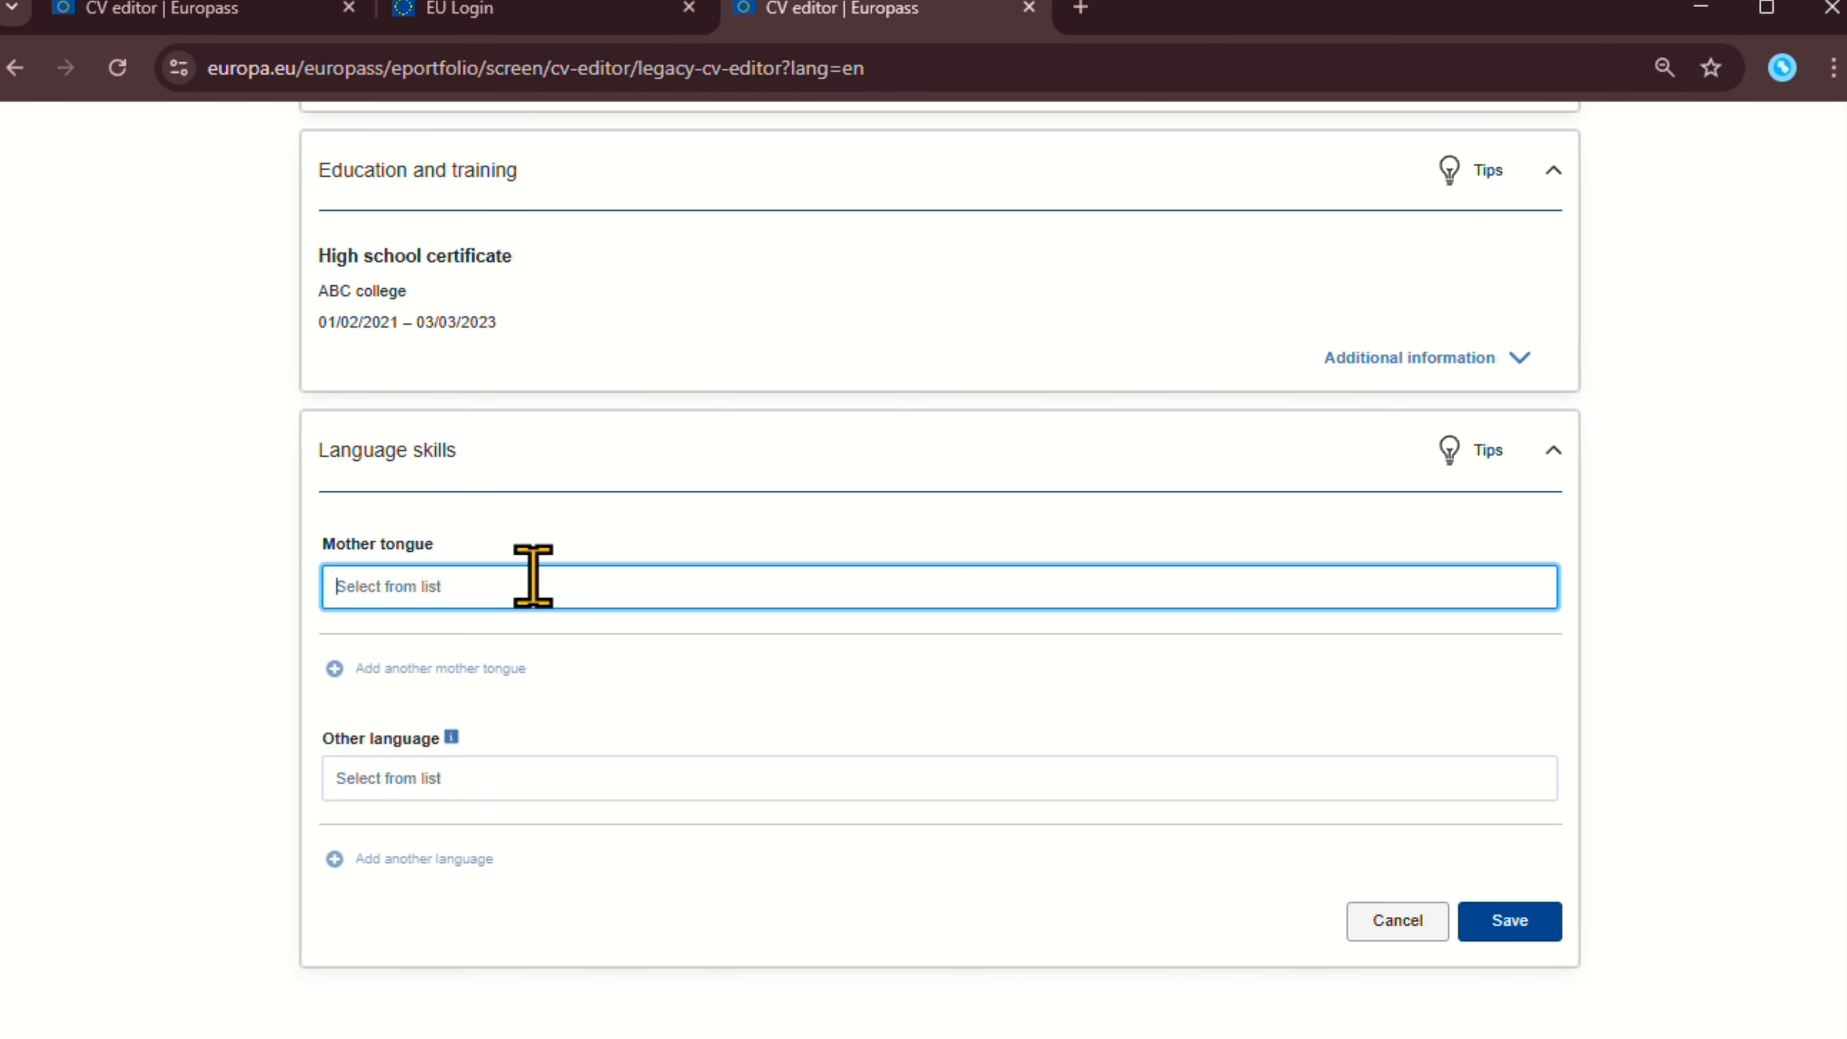
{"action": "type", "text": "bl"}
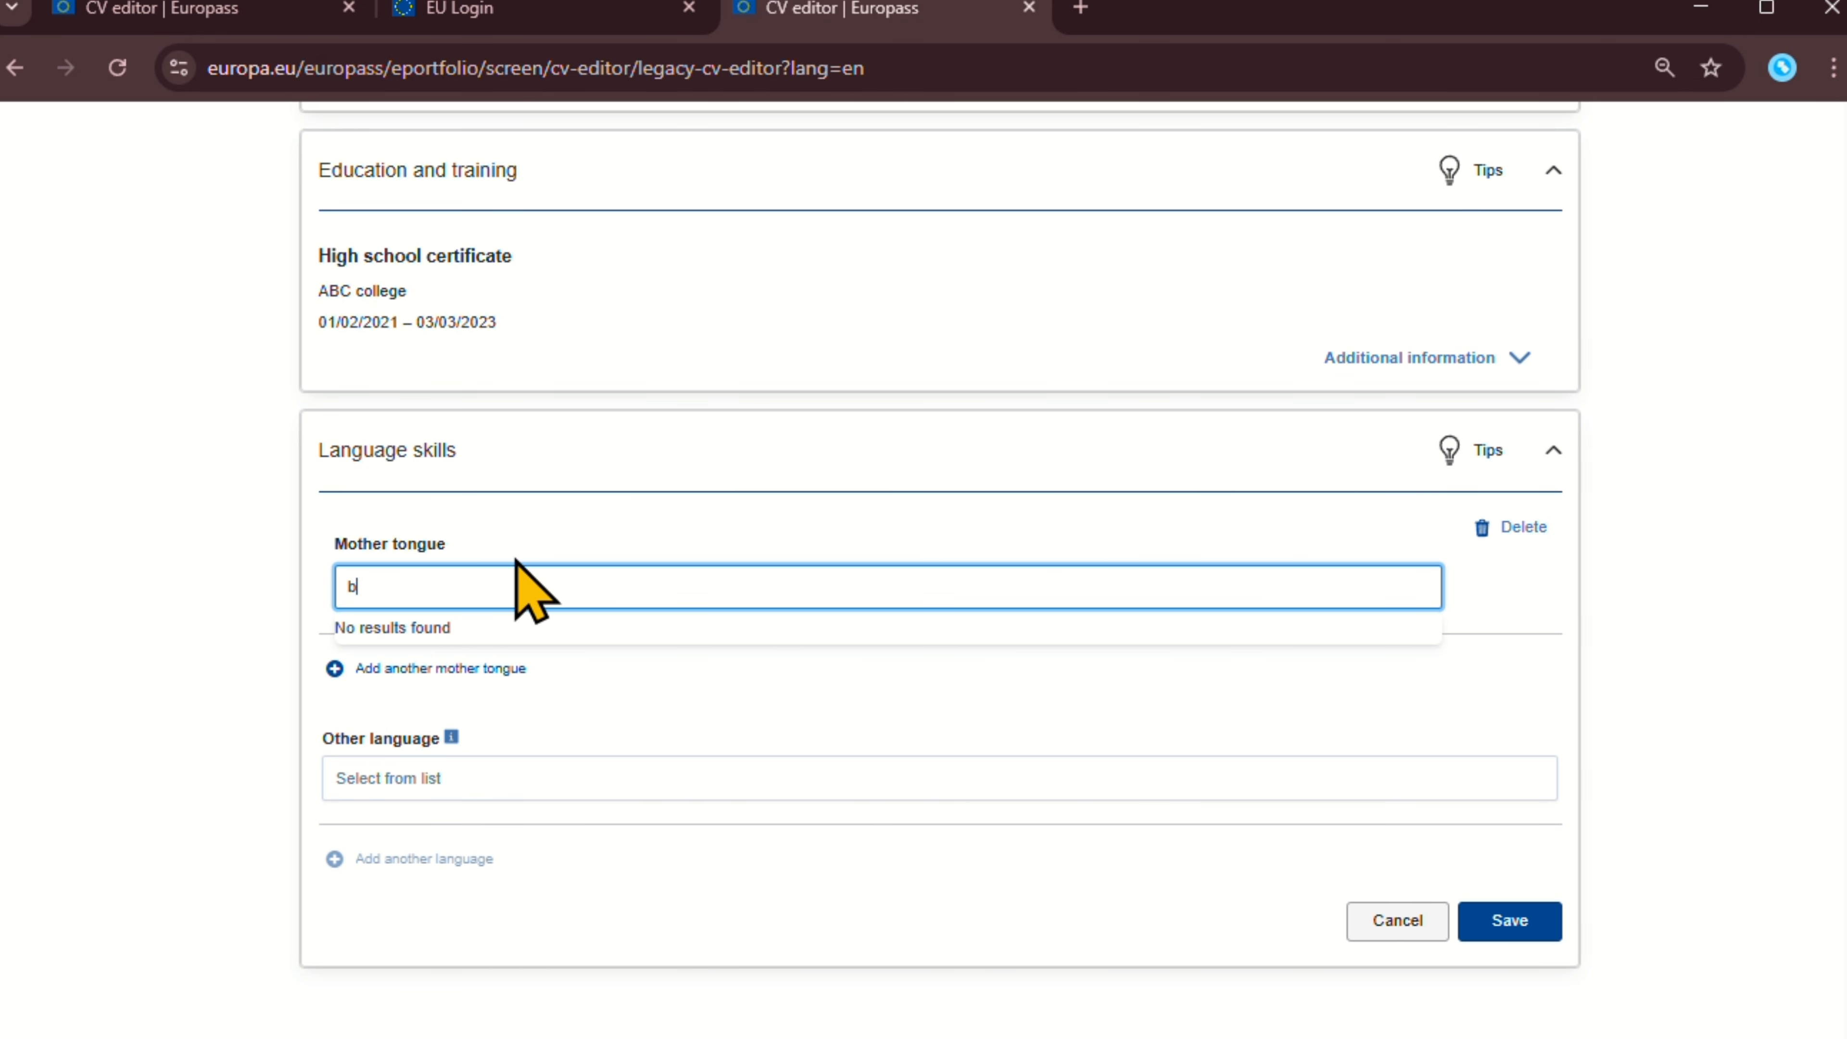
{"action": "key", "text": "BackSpace"}
{"action": "key", "text": "BackSpace"}
{"action": "left_click", "coordinate": [650, 544]}
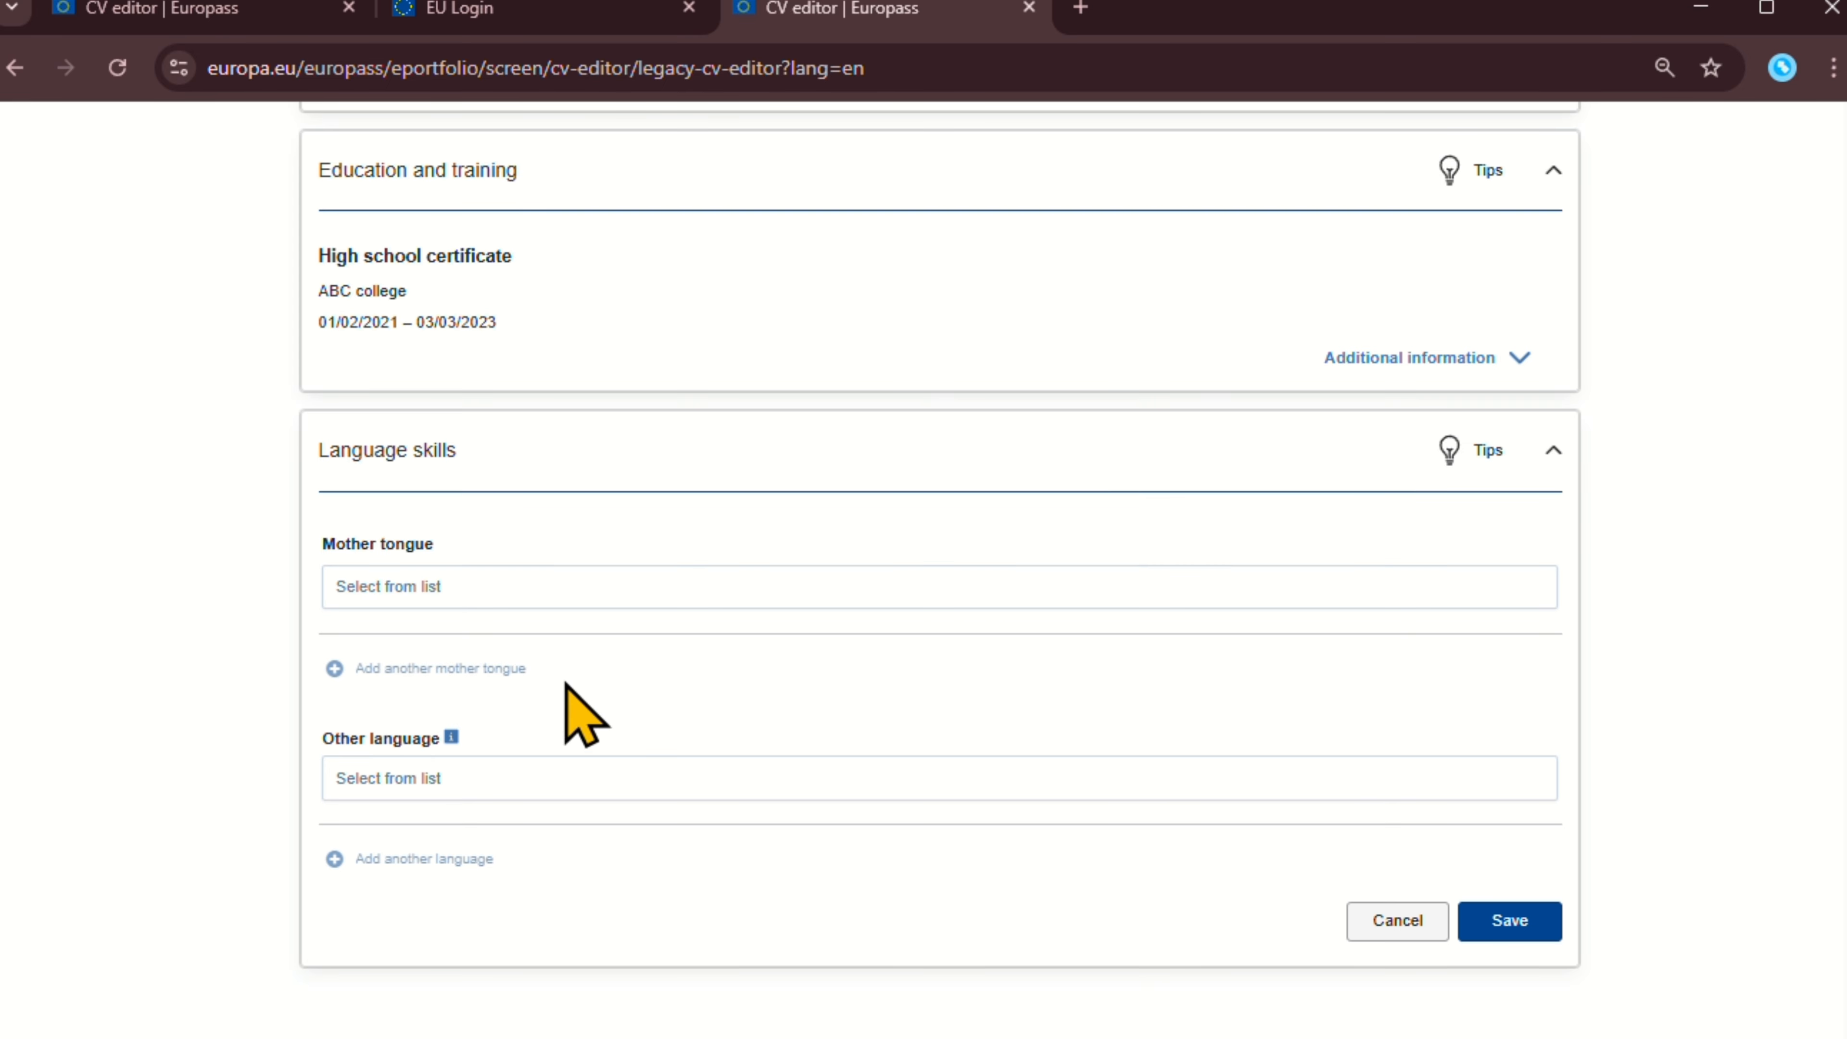
{"action": "left_click", "coordinate": [503, 598]}
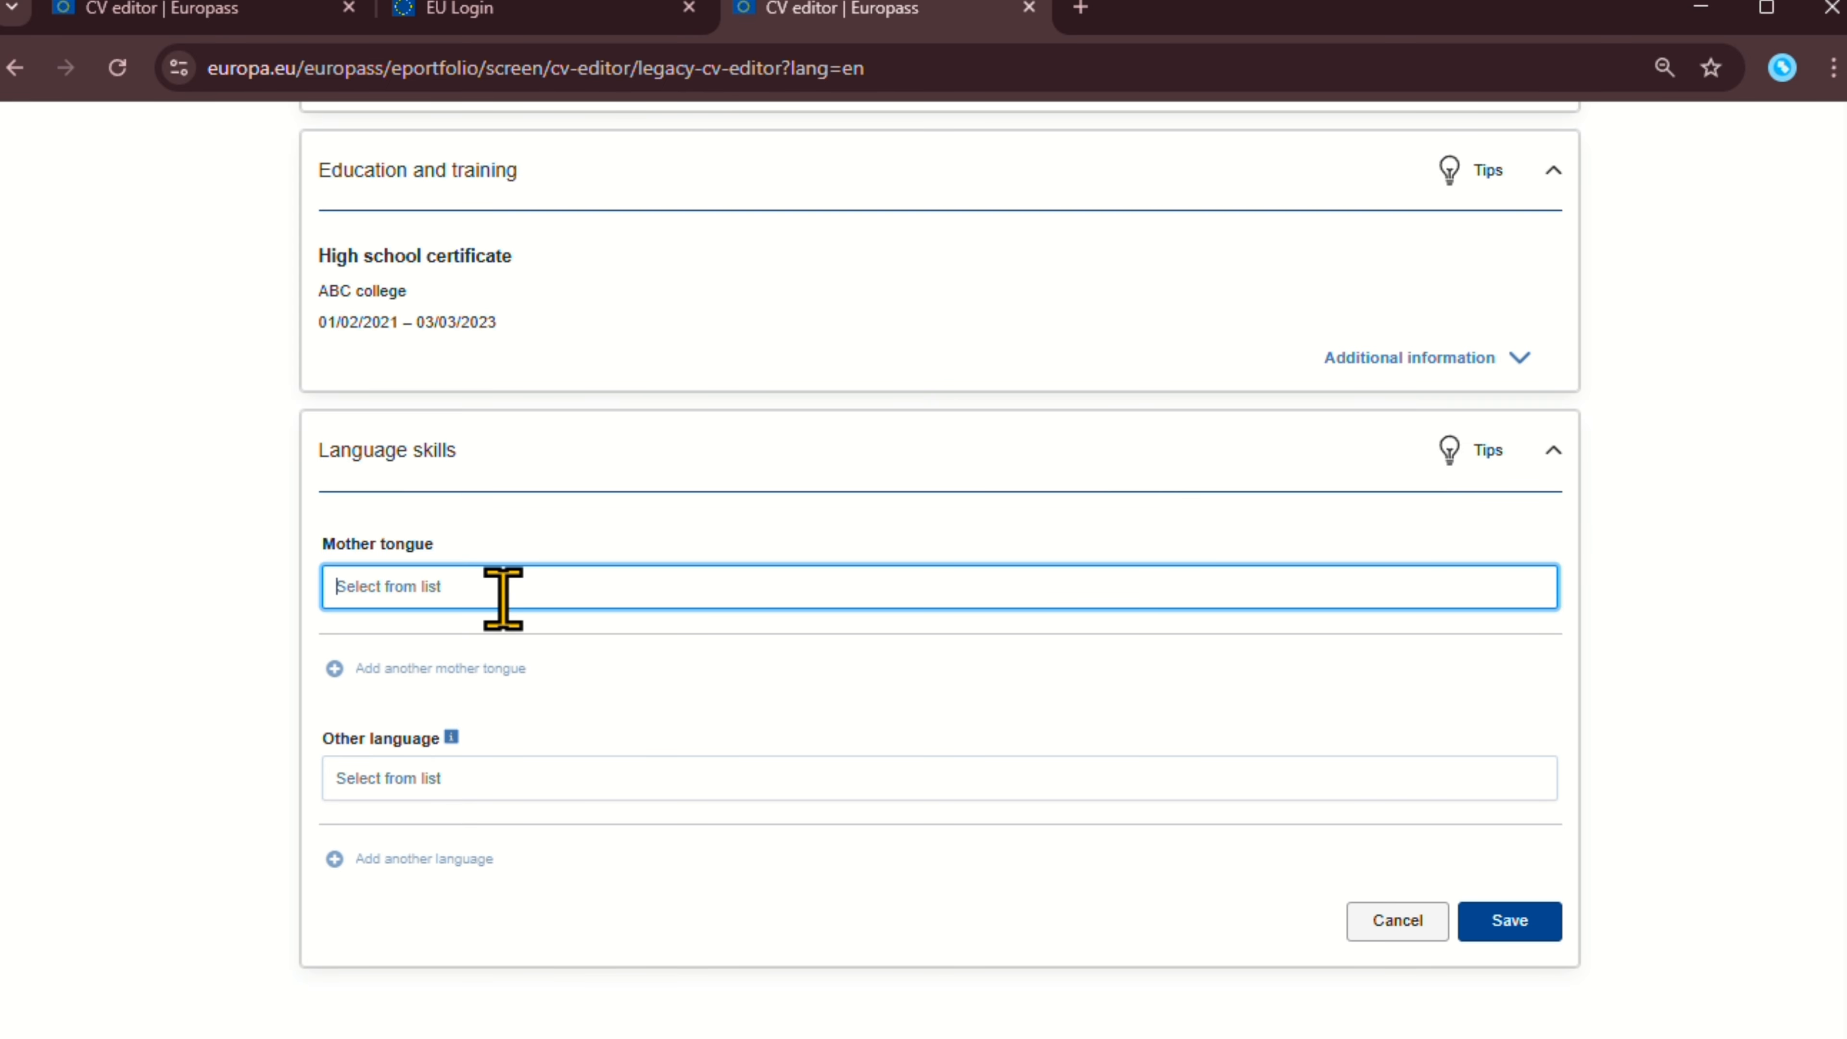
{"action": "type", "text": "b"}
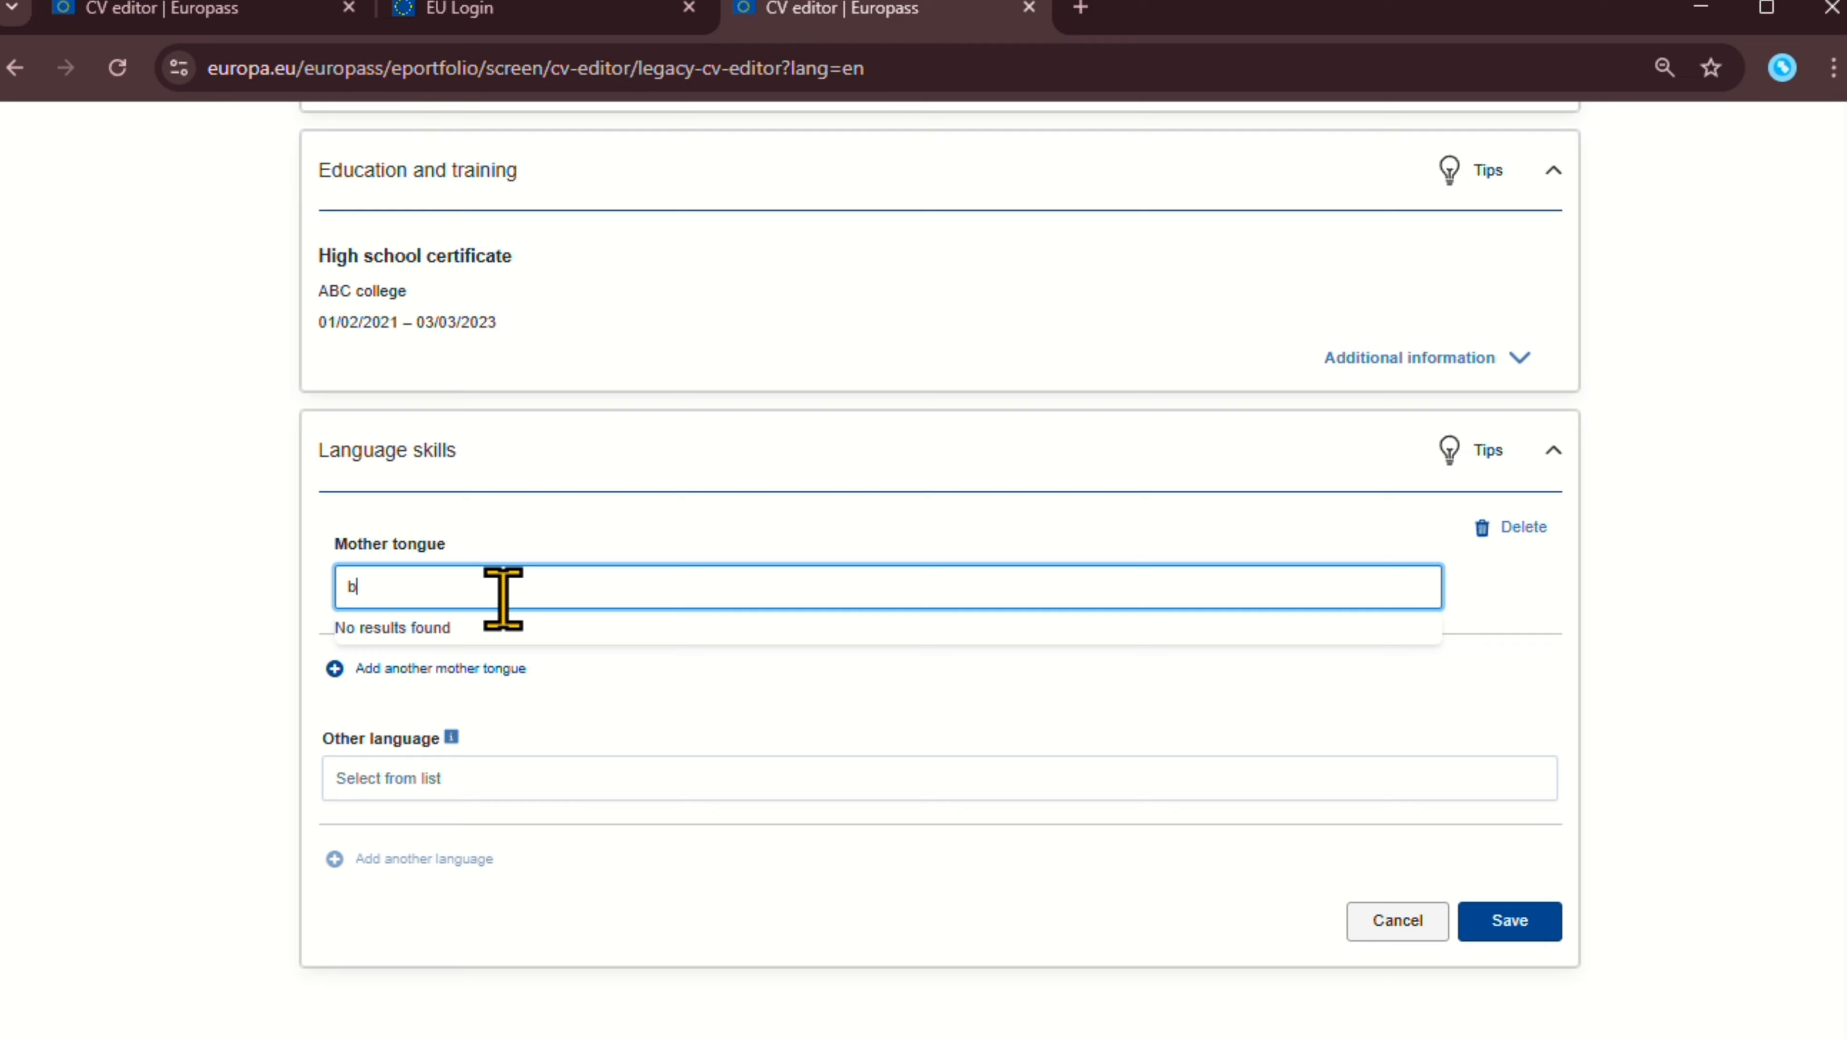
{"action": "type", "text": "en"}
{"action": "key", "text": "BackSpace"}
{"action": "key", "text": "BackSpace"}
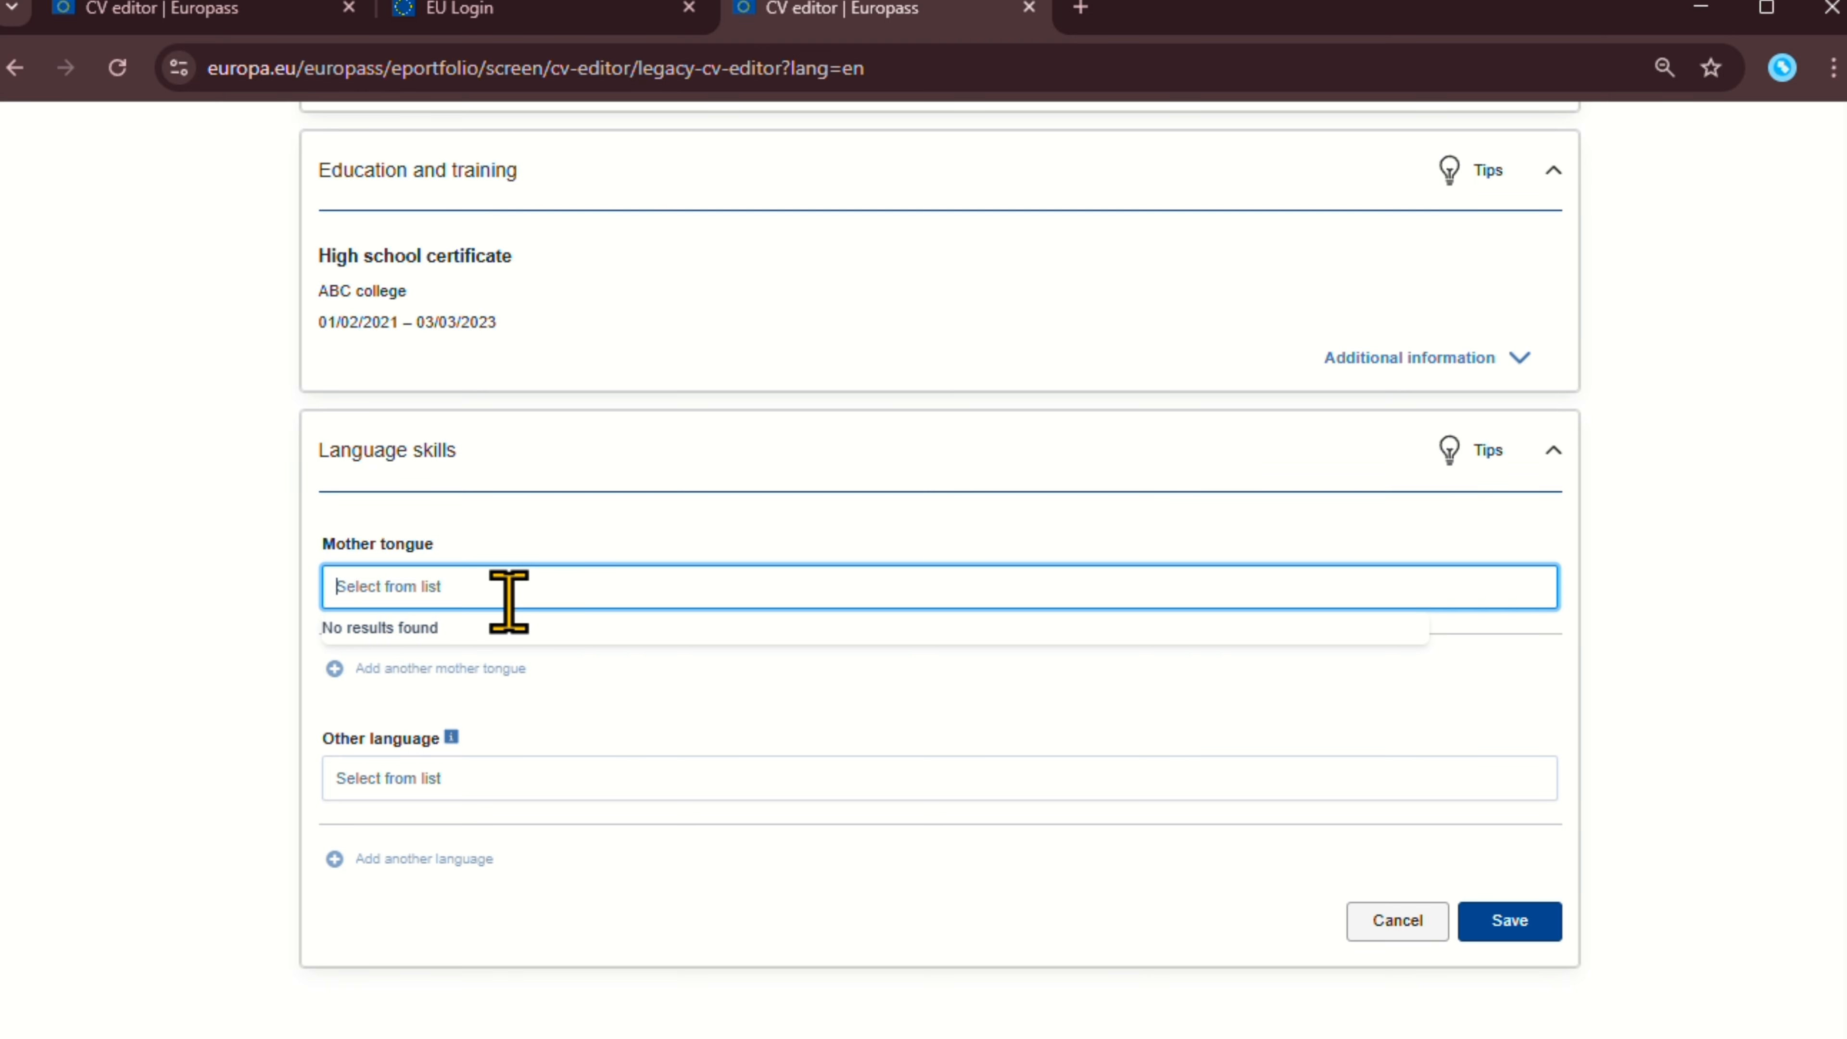
{"action": "type", "text": "ban"}
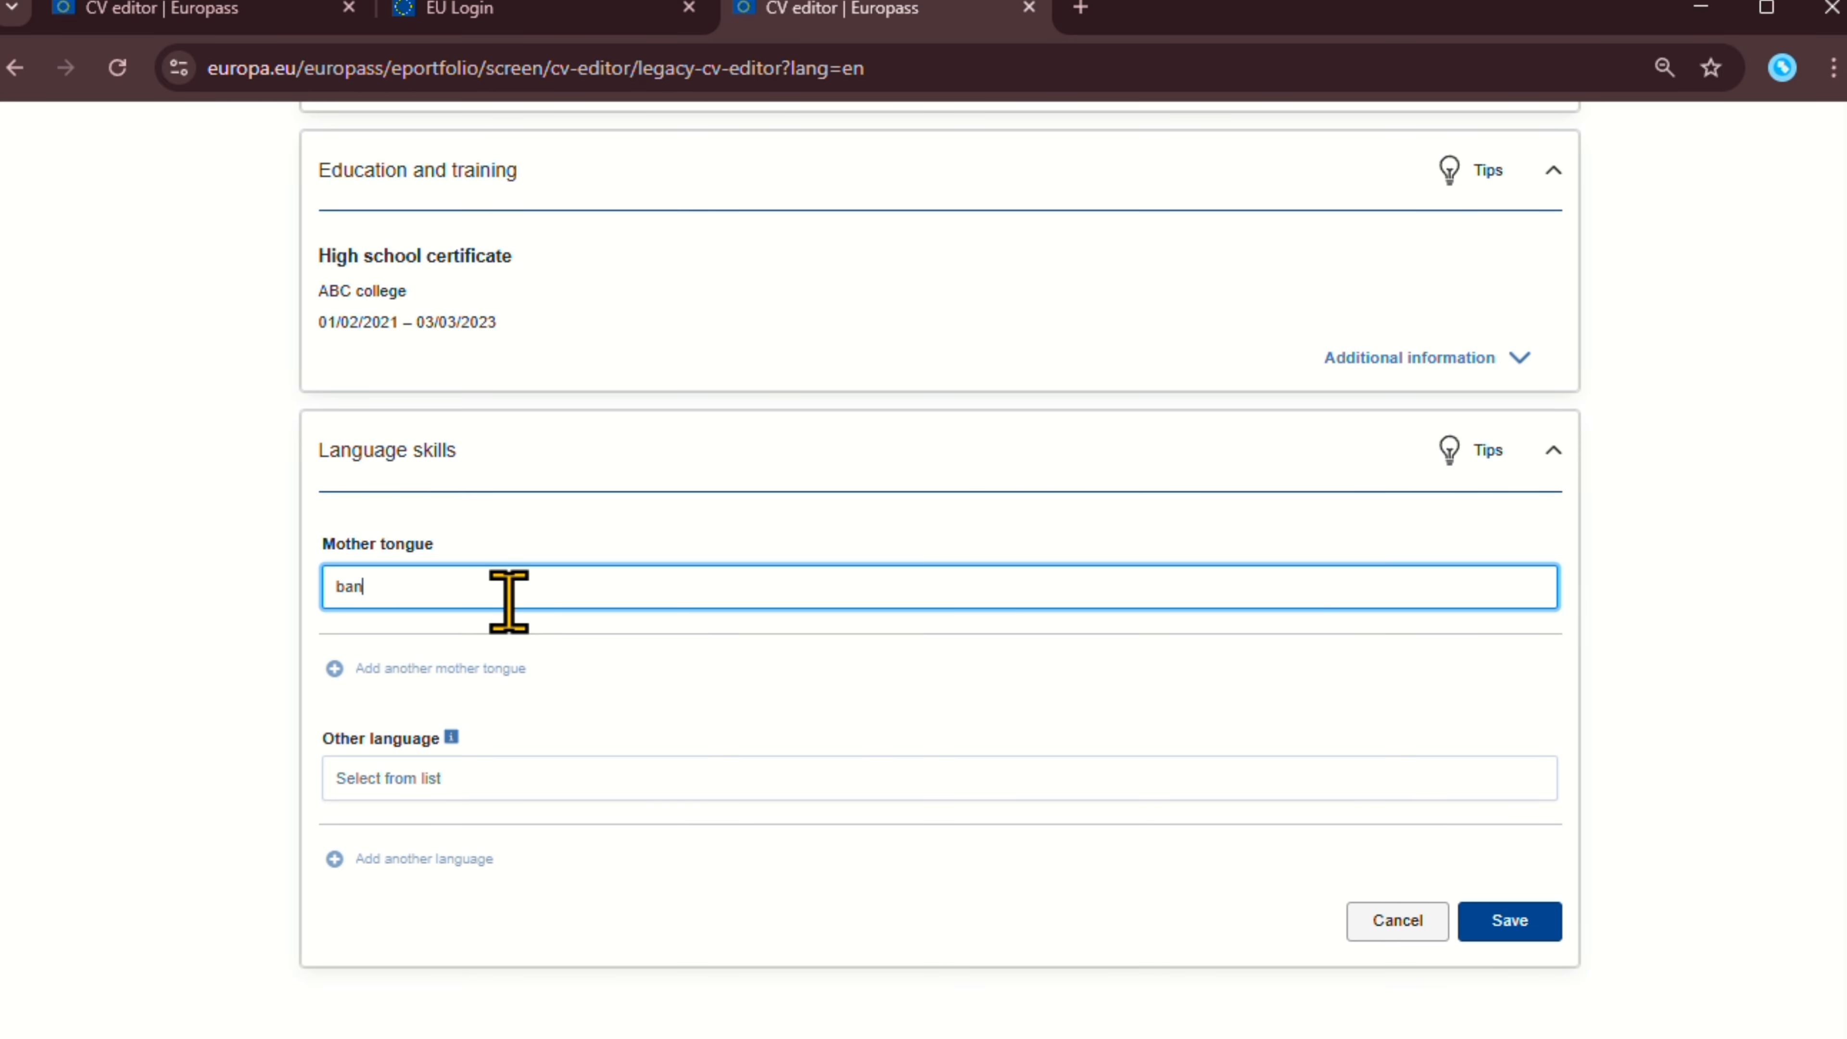
{"action": "key", "text": "BackSpace"}
{"action": "key", "text": "BackSpace"}
{"action": "key", "text": "BackSpace"}
{"action": "type", "text": "bengali"}
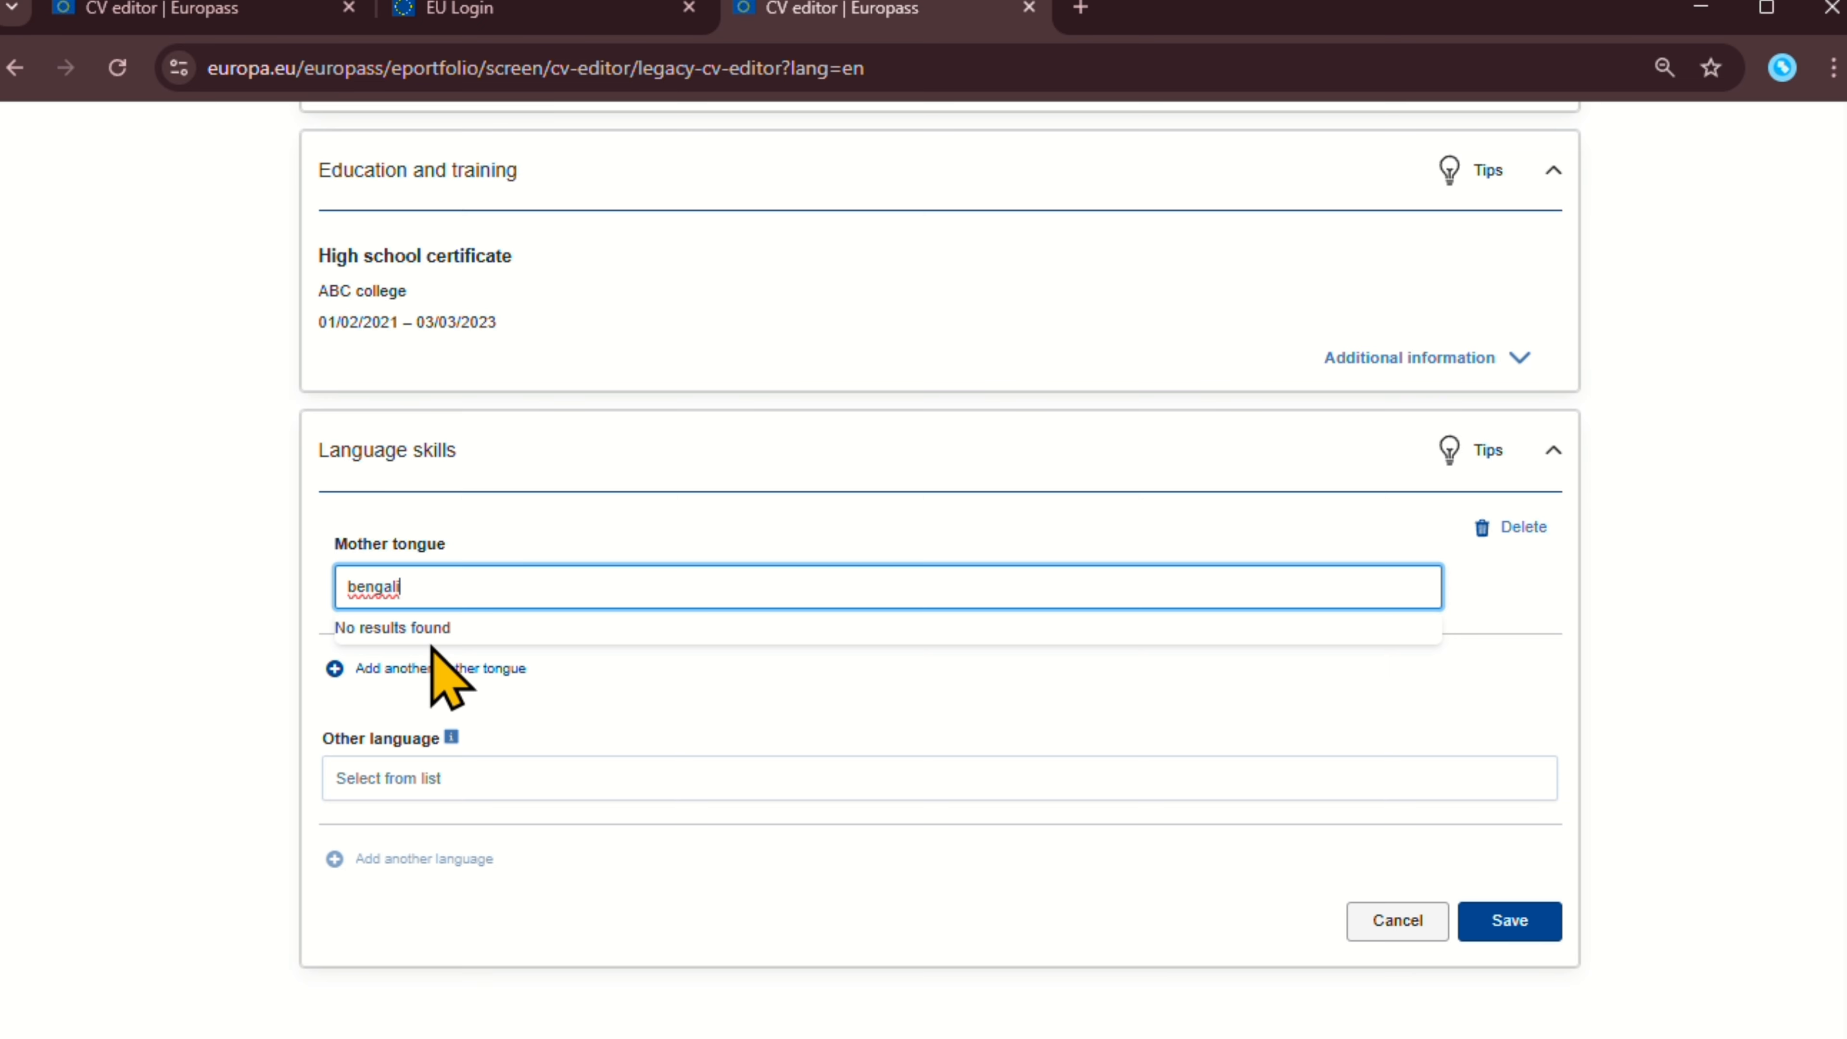
Start an Other language entry and reveal english's Understanding, Speaking and Writing level dropdowns.
{"action": "left_click", "coordinate": [429, 780]}
{"action": "type", "text": "e"}
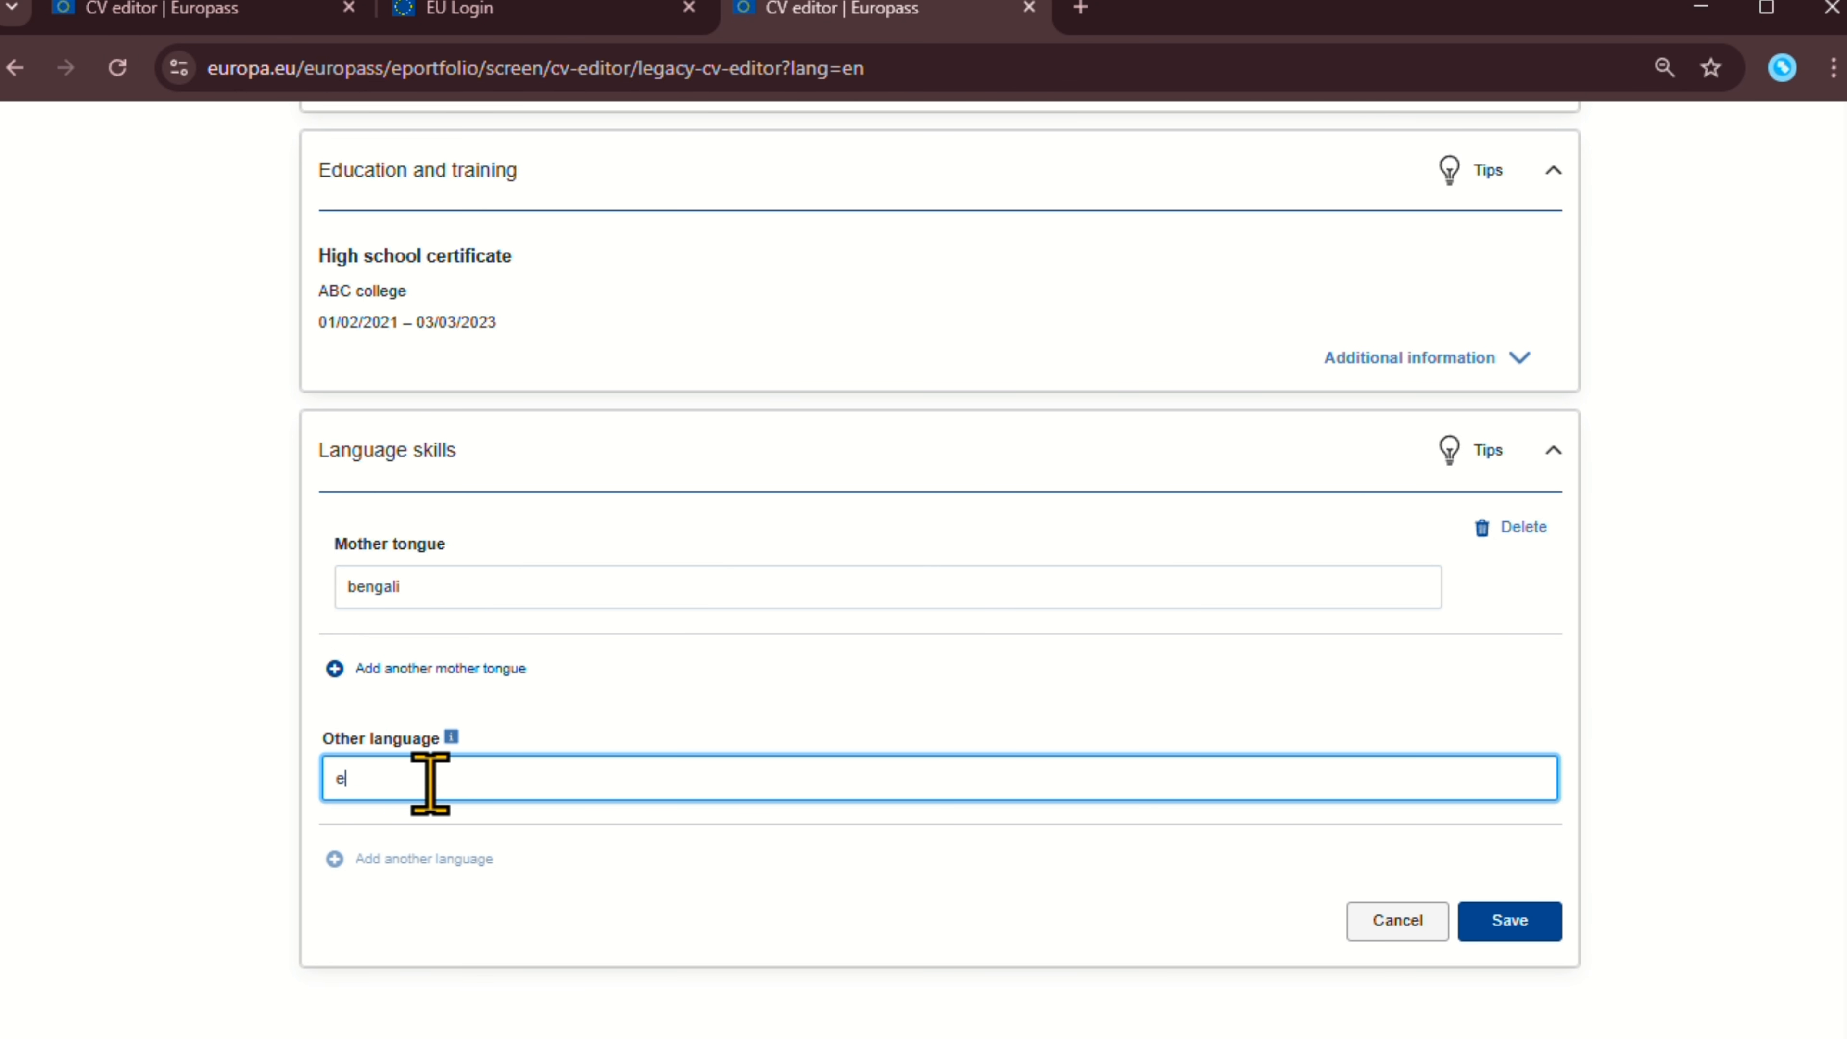
{"action": "type", "text": "b"}
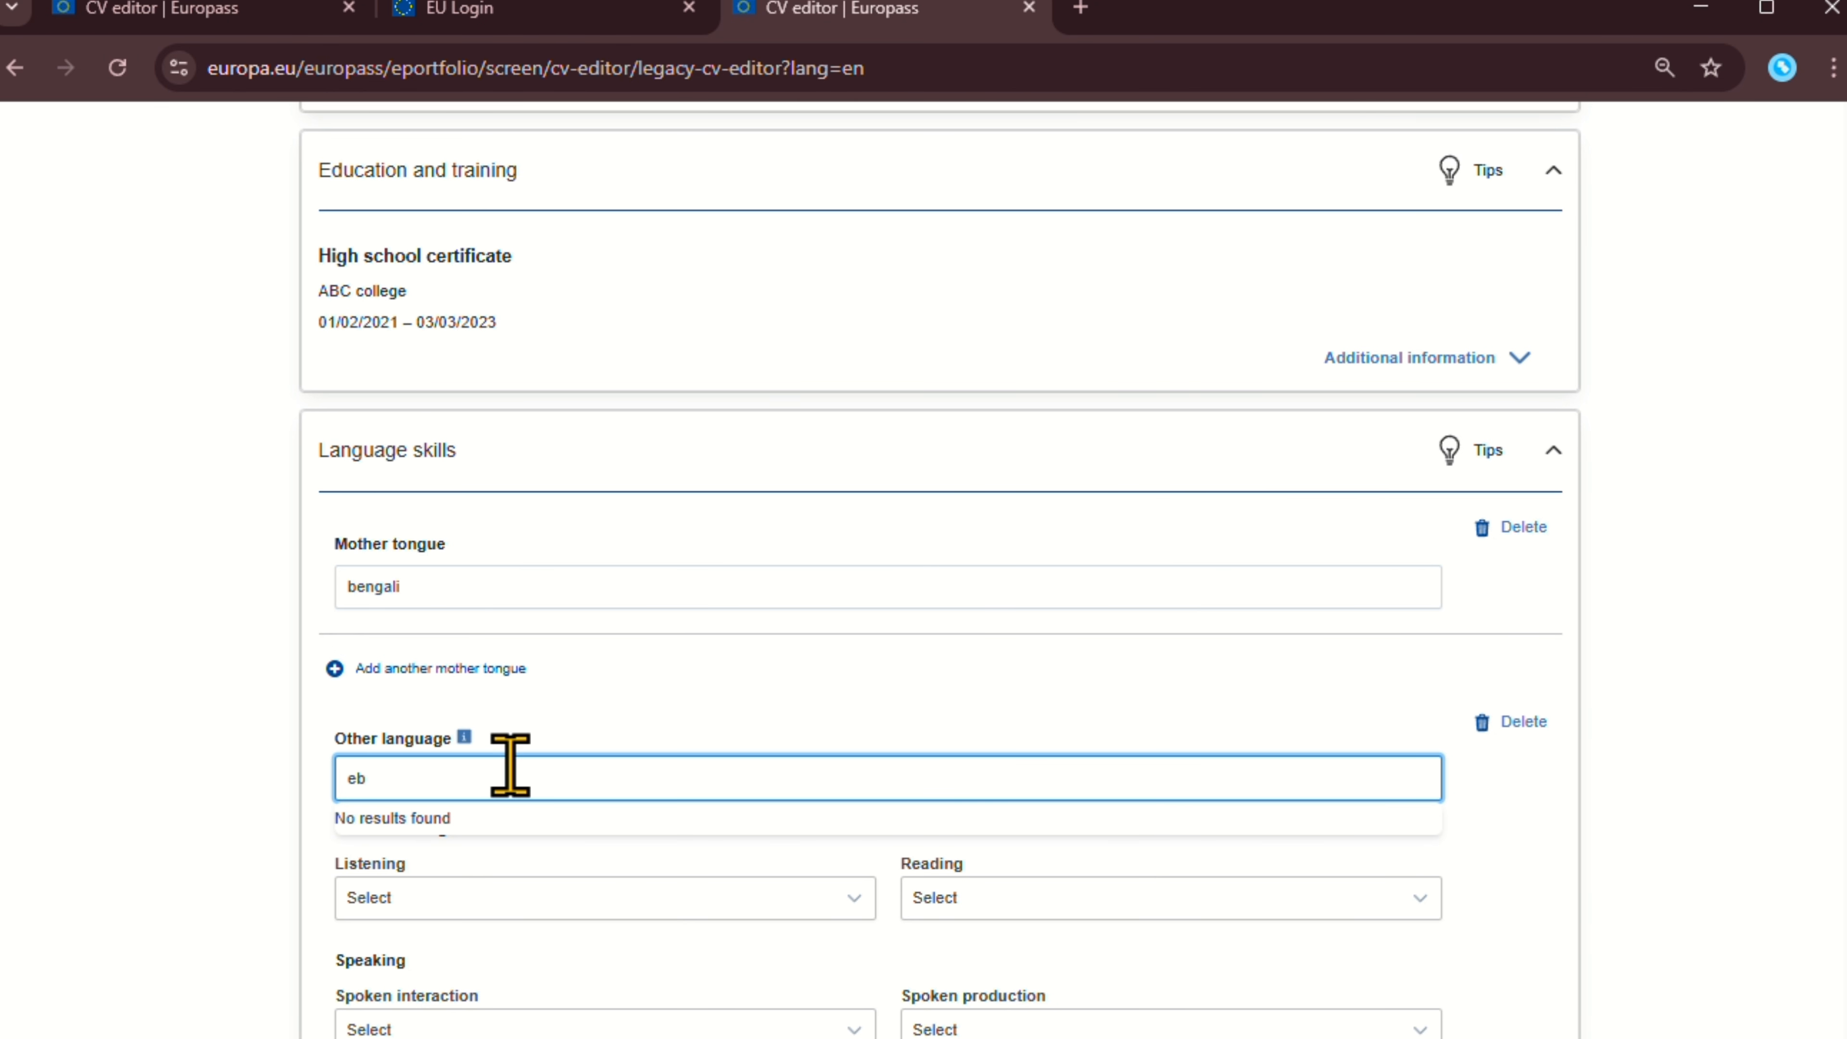
{"action": "key", "text": "BackSpace"}
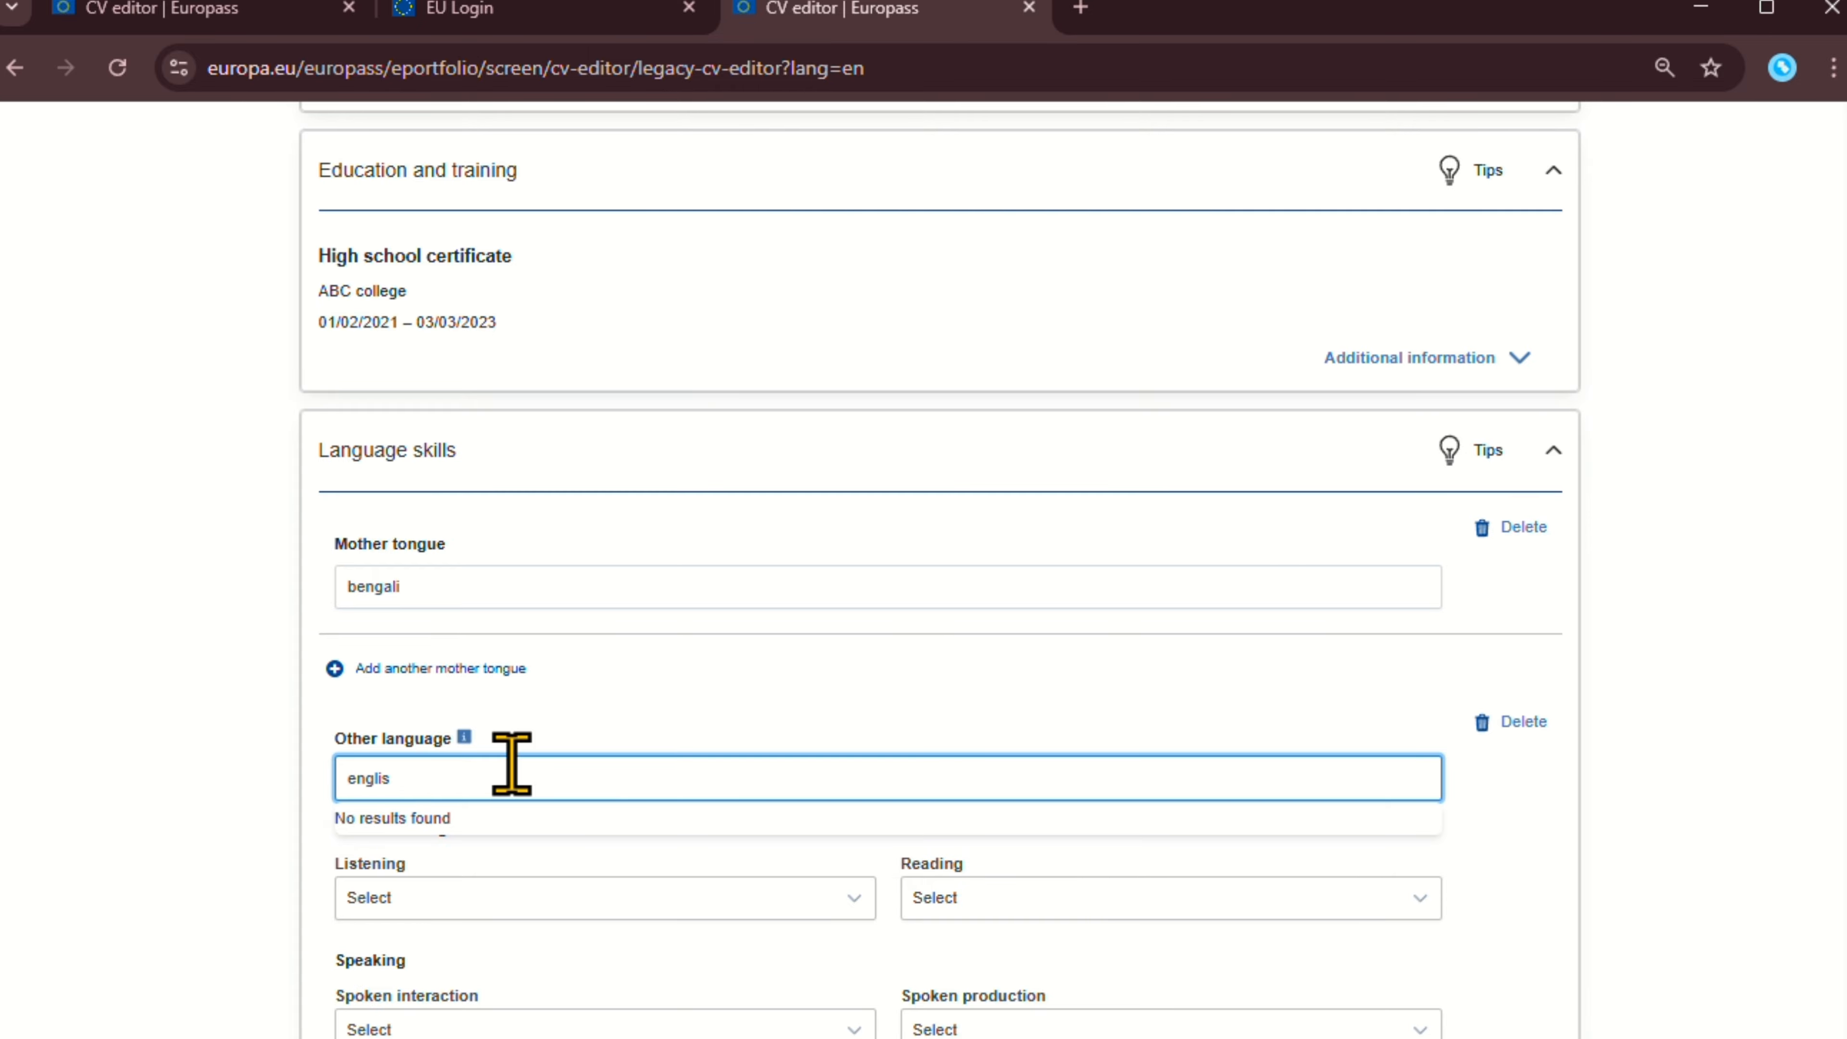
{"action": "left_click", "coordinate": [493, 837]}
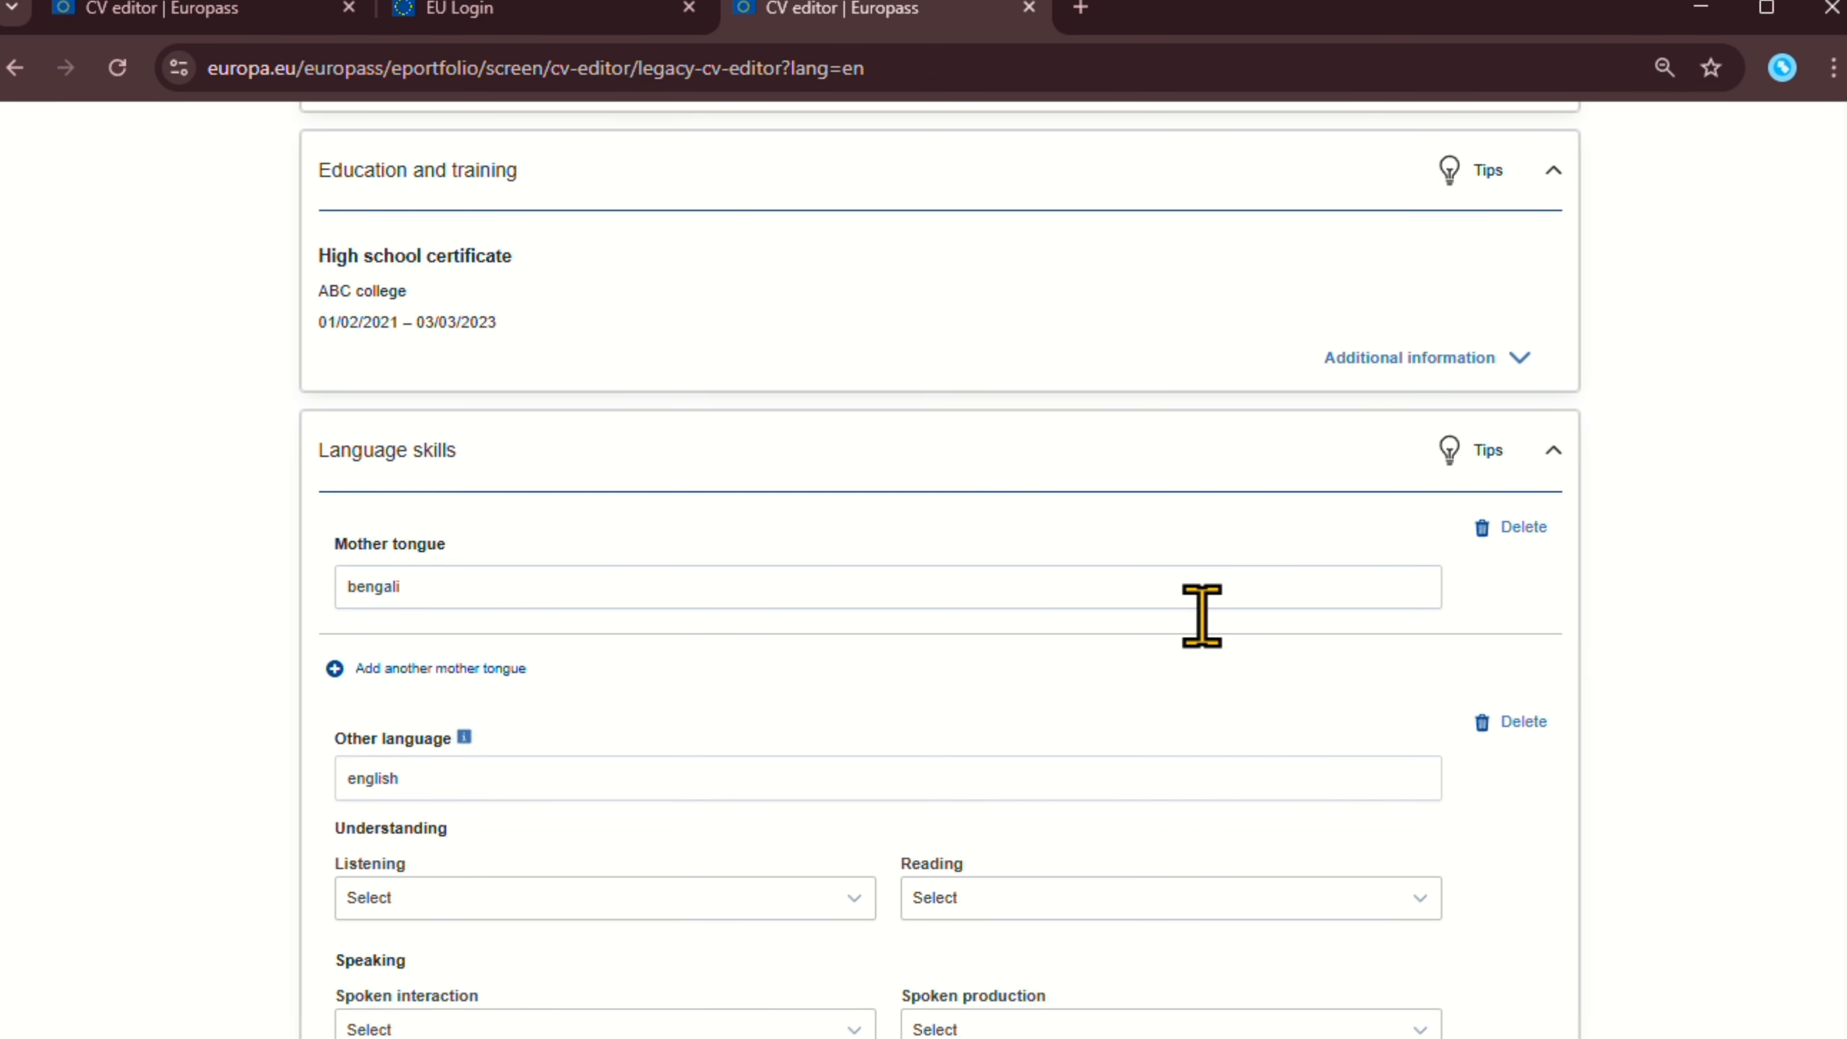
{"action": "left_click", "coordinate": [1000, 586]}
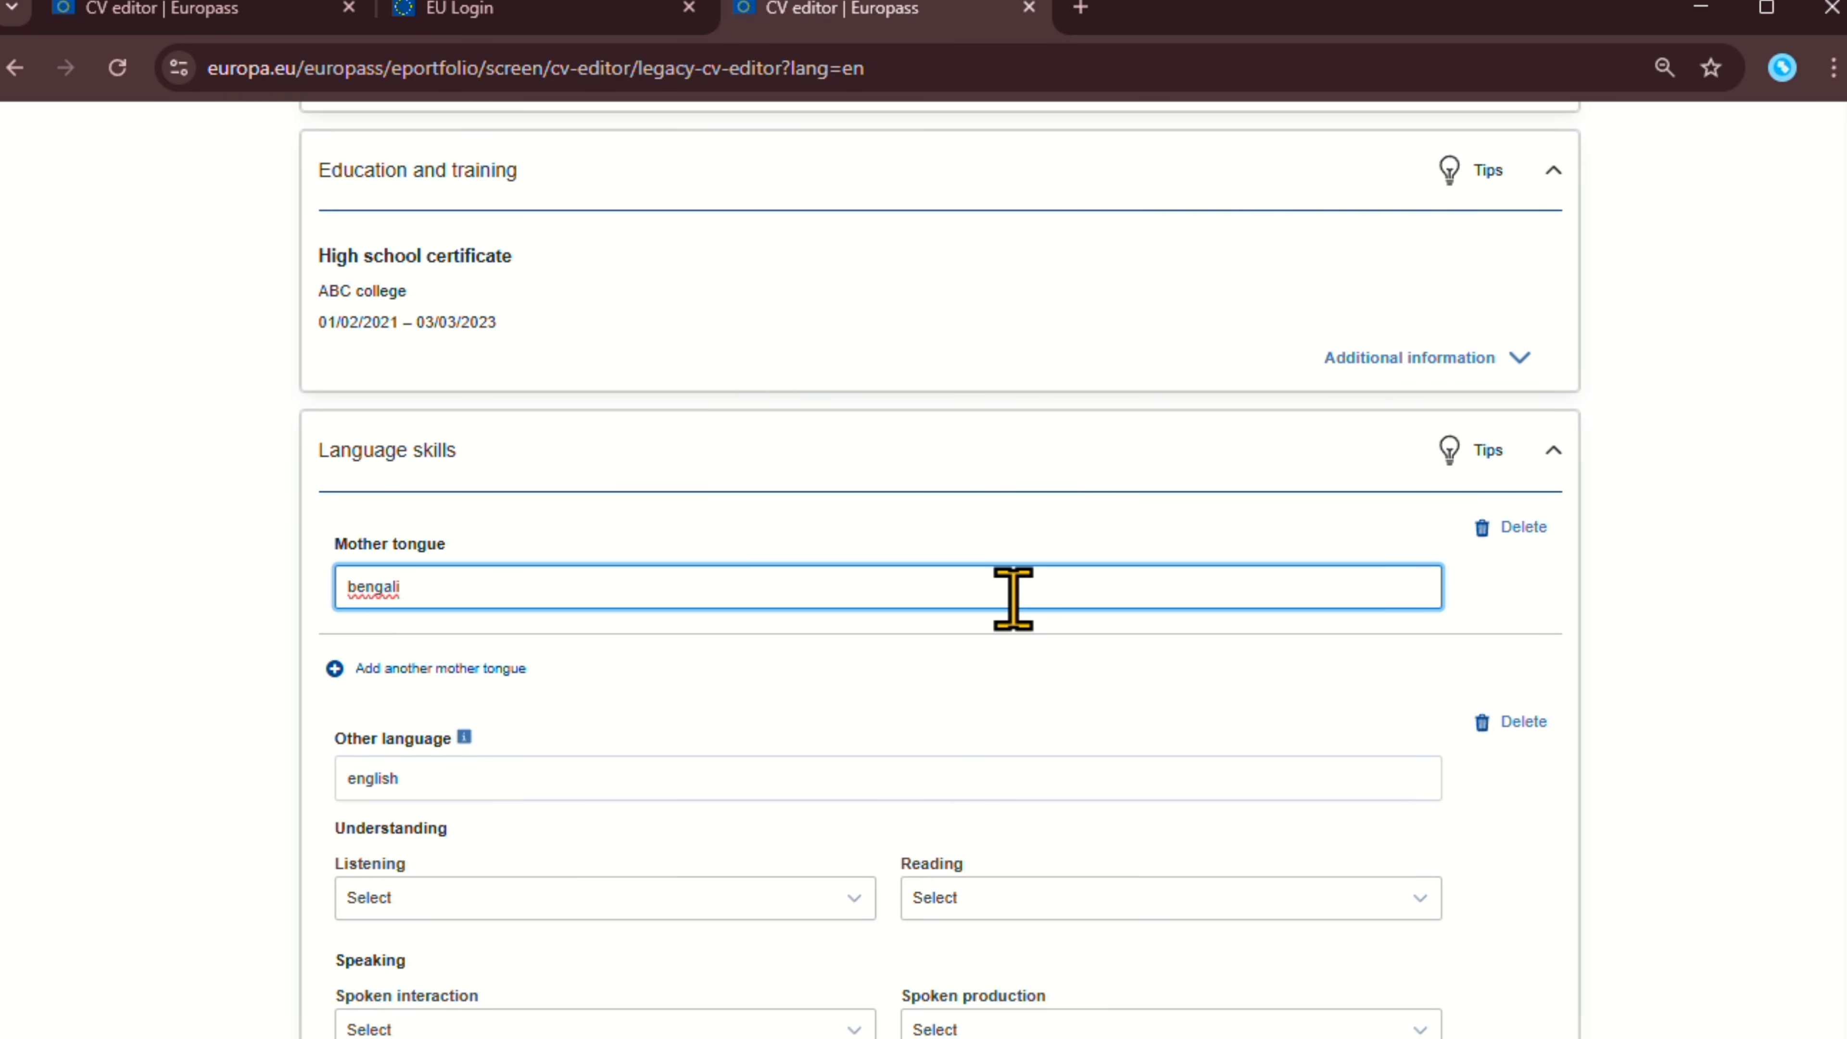
{"action": "scroll", "coordinate": [932, 606], "scroll_direction": "down", "scroll_amount": 5}
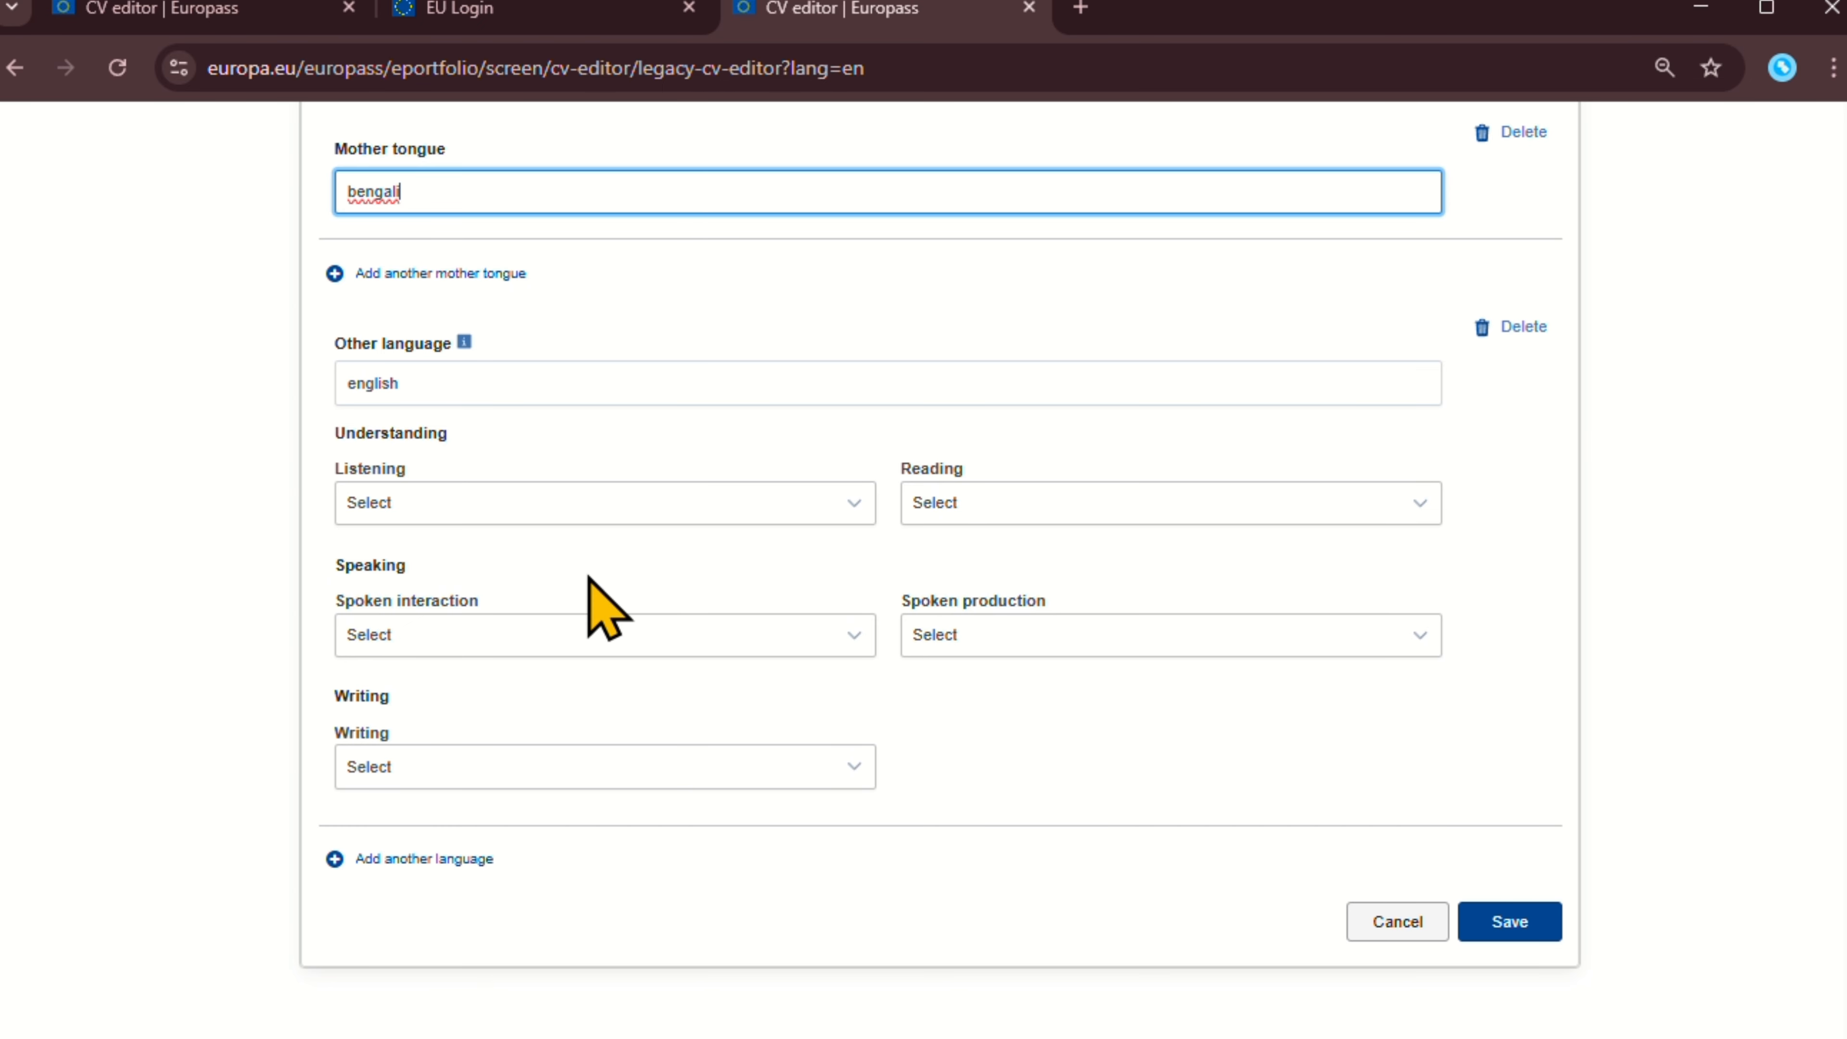
Rate english Listening and Reading at C1 - Proficient user.
{"action": "left_click", "coordinate": [476, 509]}
{"action": "scroll", "coordinate": [531, 662], "scroll_direction": "down", "scroll_amount": 3}
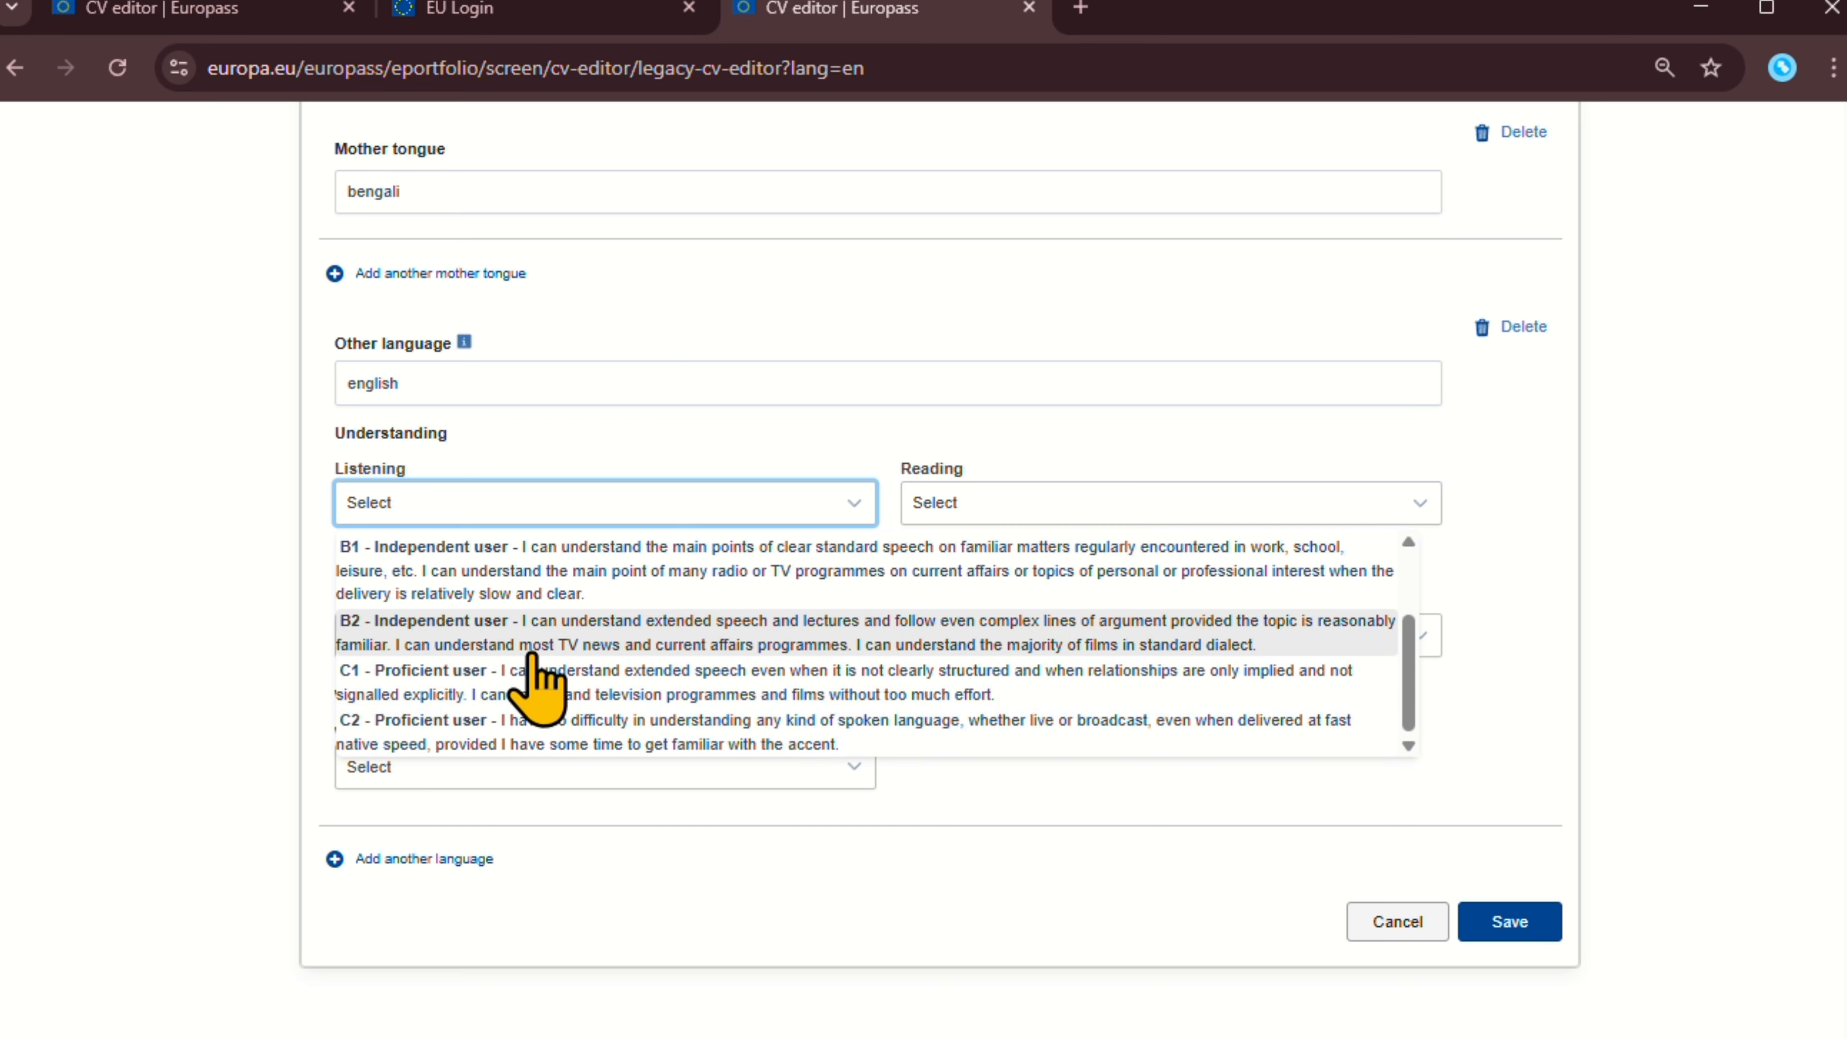
{"action": "left_click", "coordinate": [534, 673]}
{"action": "left_click", "coordinate": [1192, 512]}
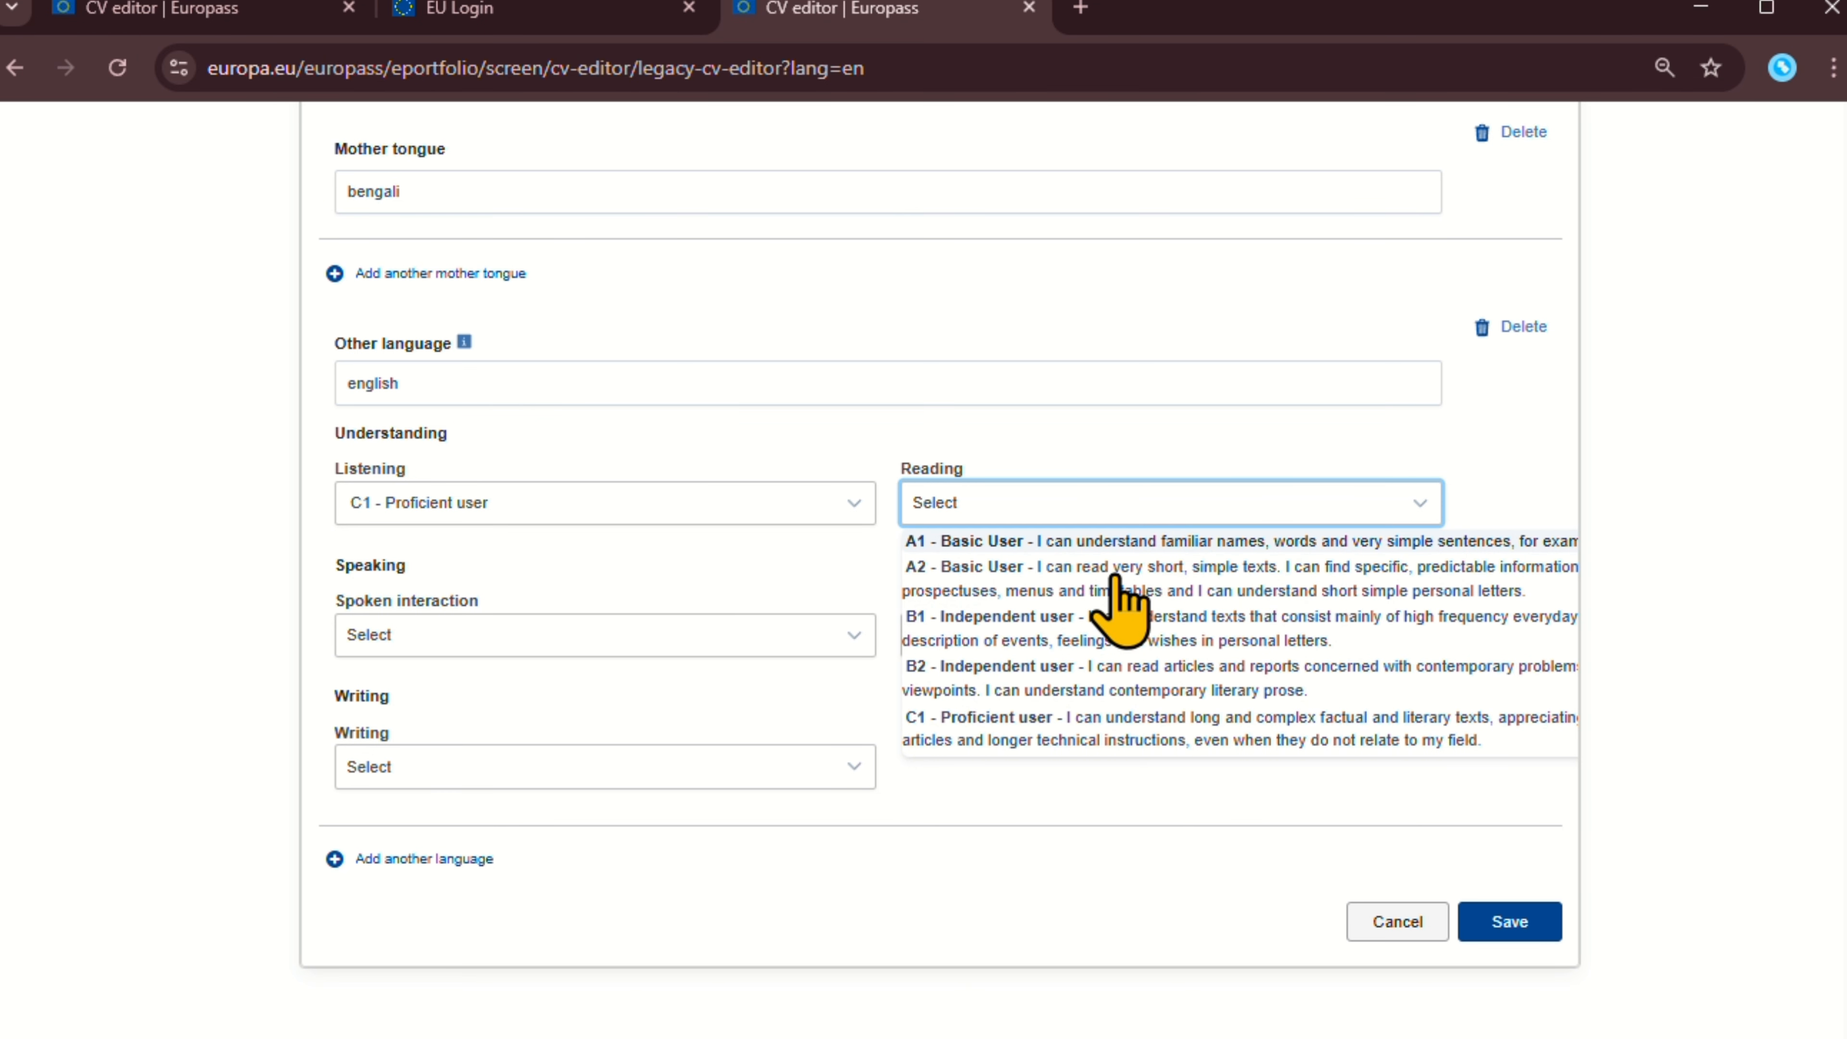
{"action": "scroll", "coordinate": [1017, 724], "scroll_direction": "down", "scroll_amount": 2}
{"action": "left_click", "coordinate": [1014, 691]}
Set Spoken interaction to C2, Spoken production and Writing to B2, and save.
{"action": "left_click", "coordinate": [589, 644]}
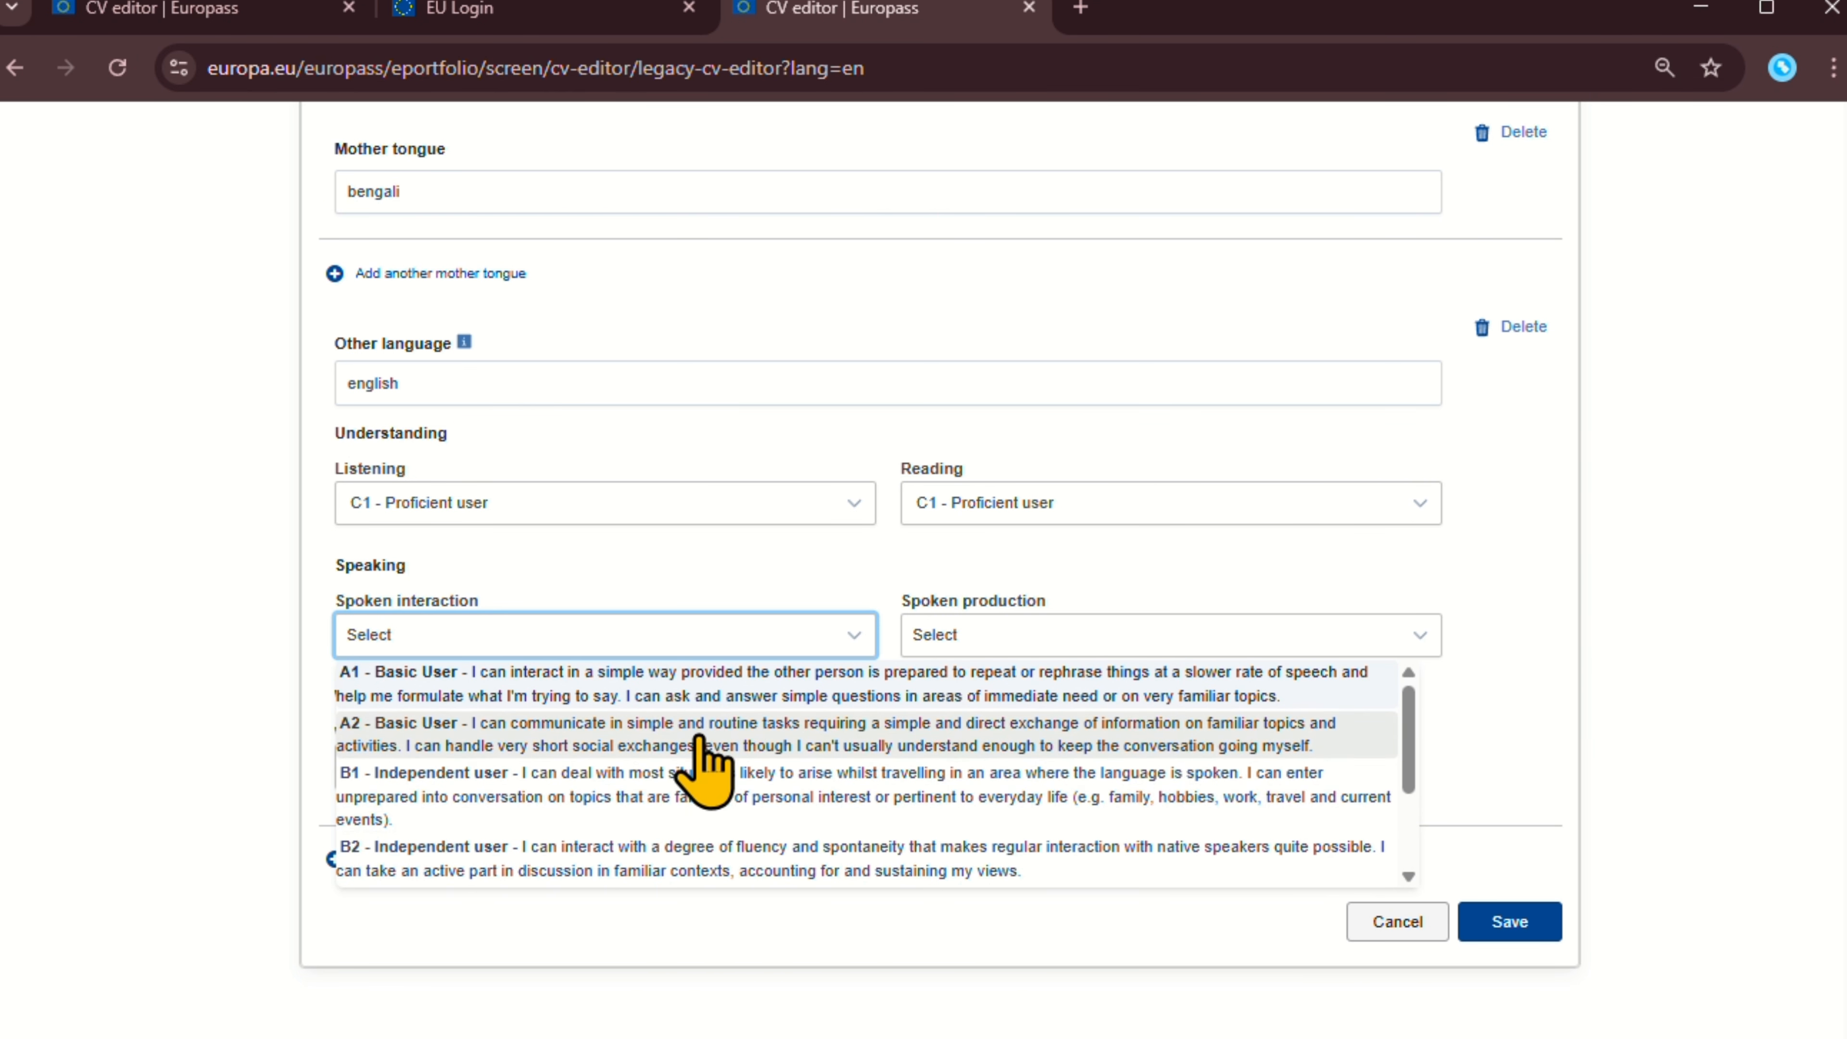
{"action": "scroll", "coordinate": [654, 815], "scroll_direction": "down", "scroll_amount": 3}
{"action": "scroll", "coordinate": [614, 865], "scroll_direction": "down", "scroll_amount": 1}
{"action": "left_click", "coordinate": [577, 844]}
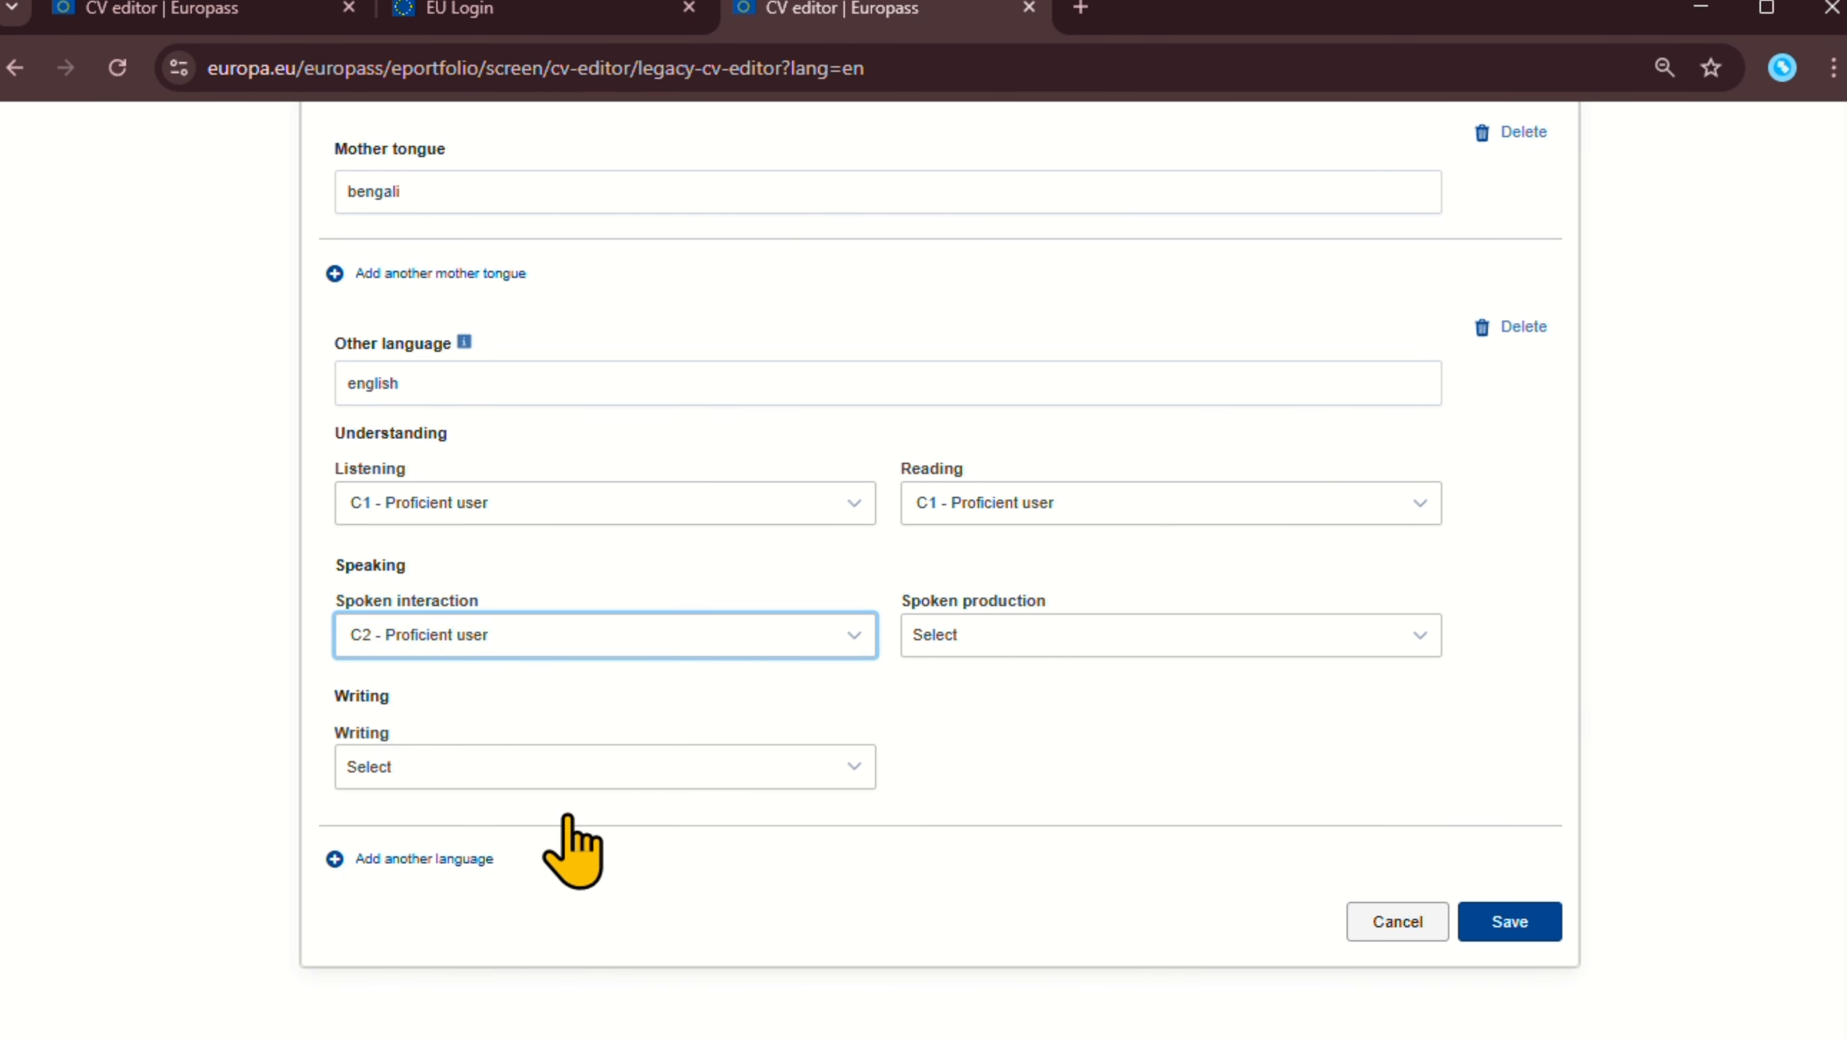
{"action": "left_click", "coordinate": [1031, 644]}
{"action": "left_click", "coordinate": [1000, 809]}
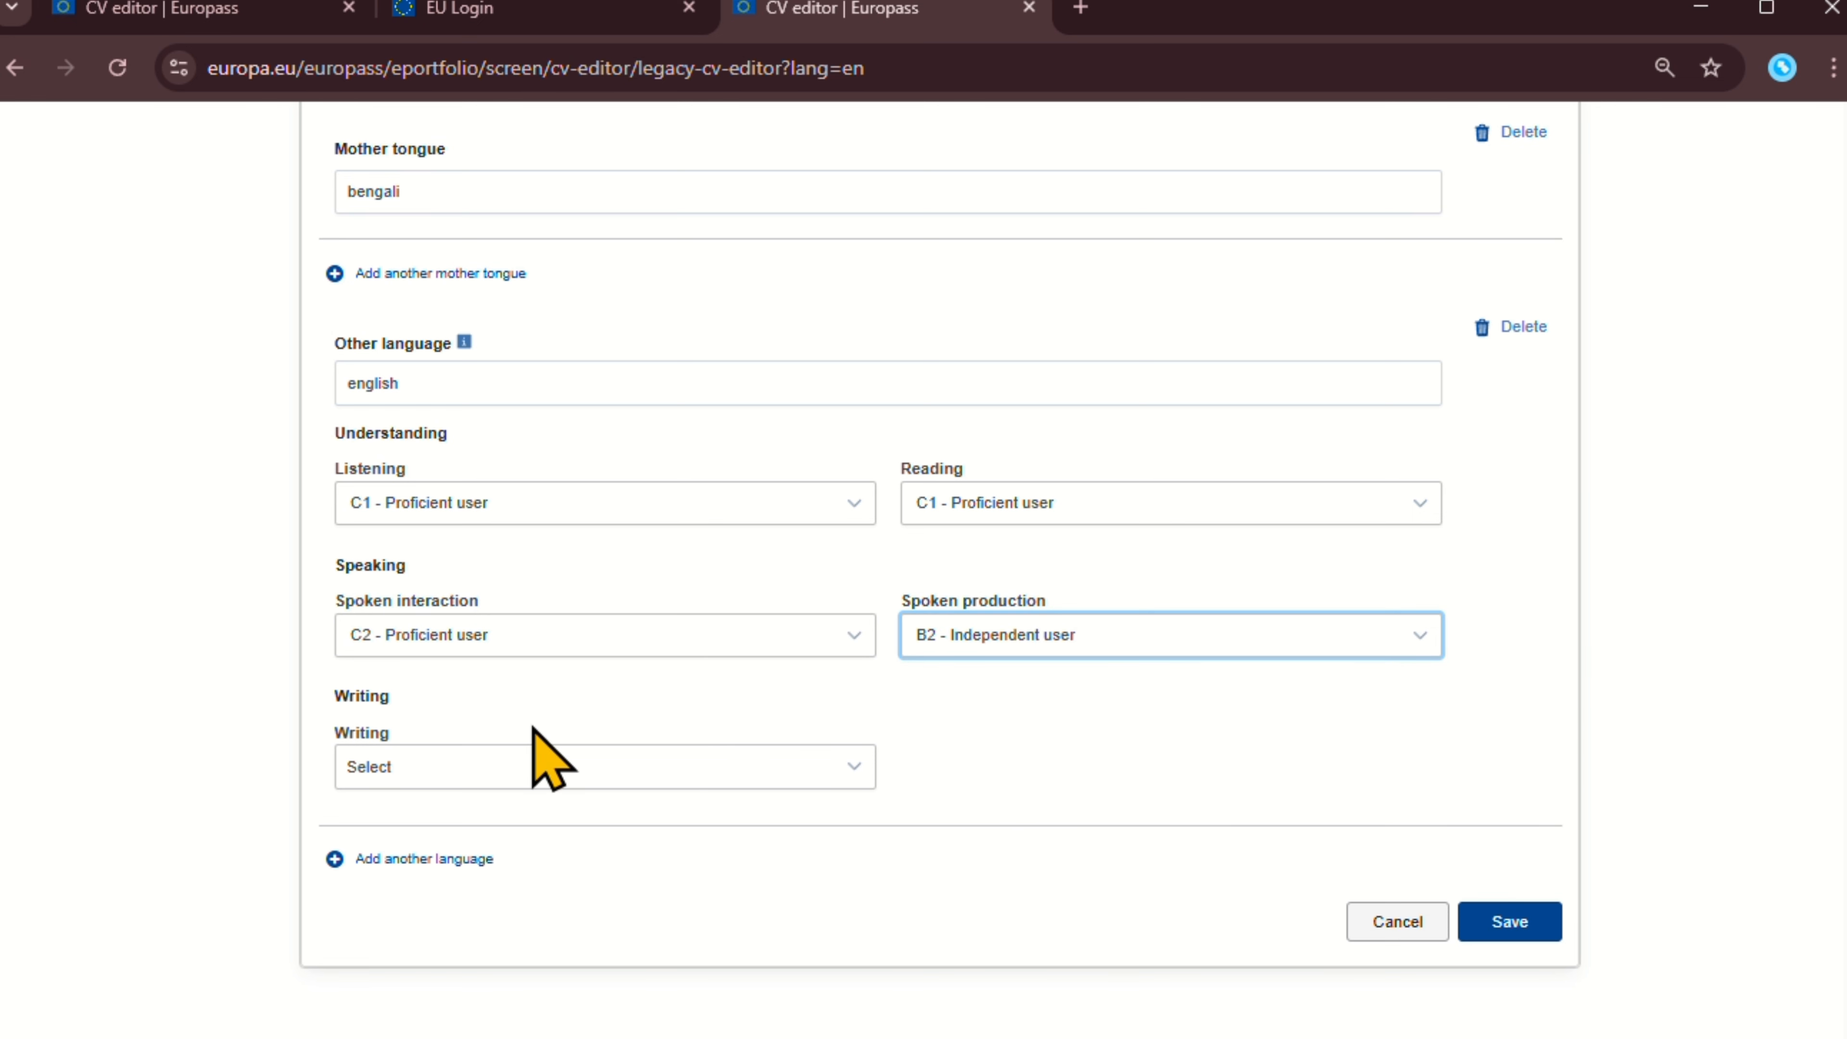
{"action": "left_click", "coordinate": [545, 765]}
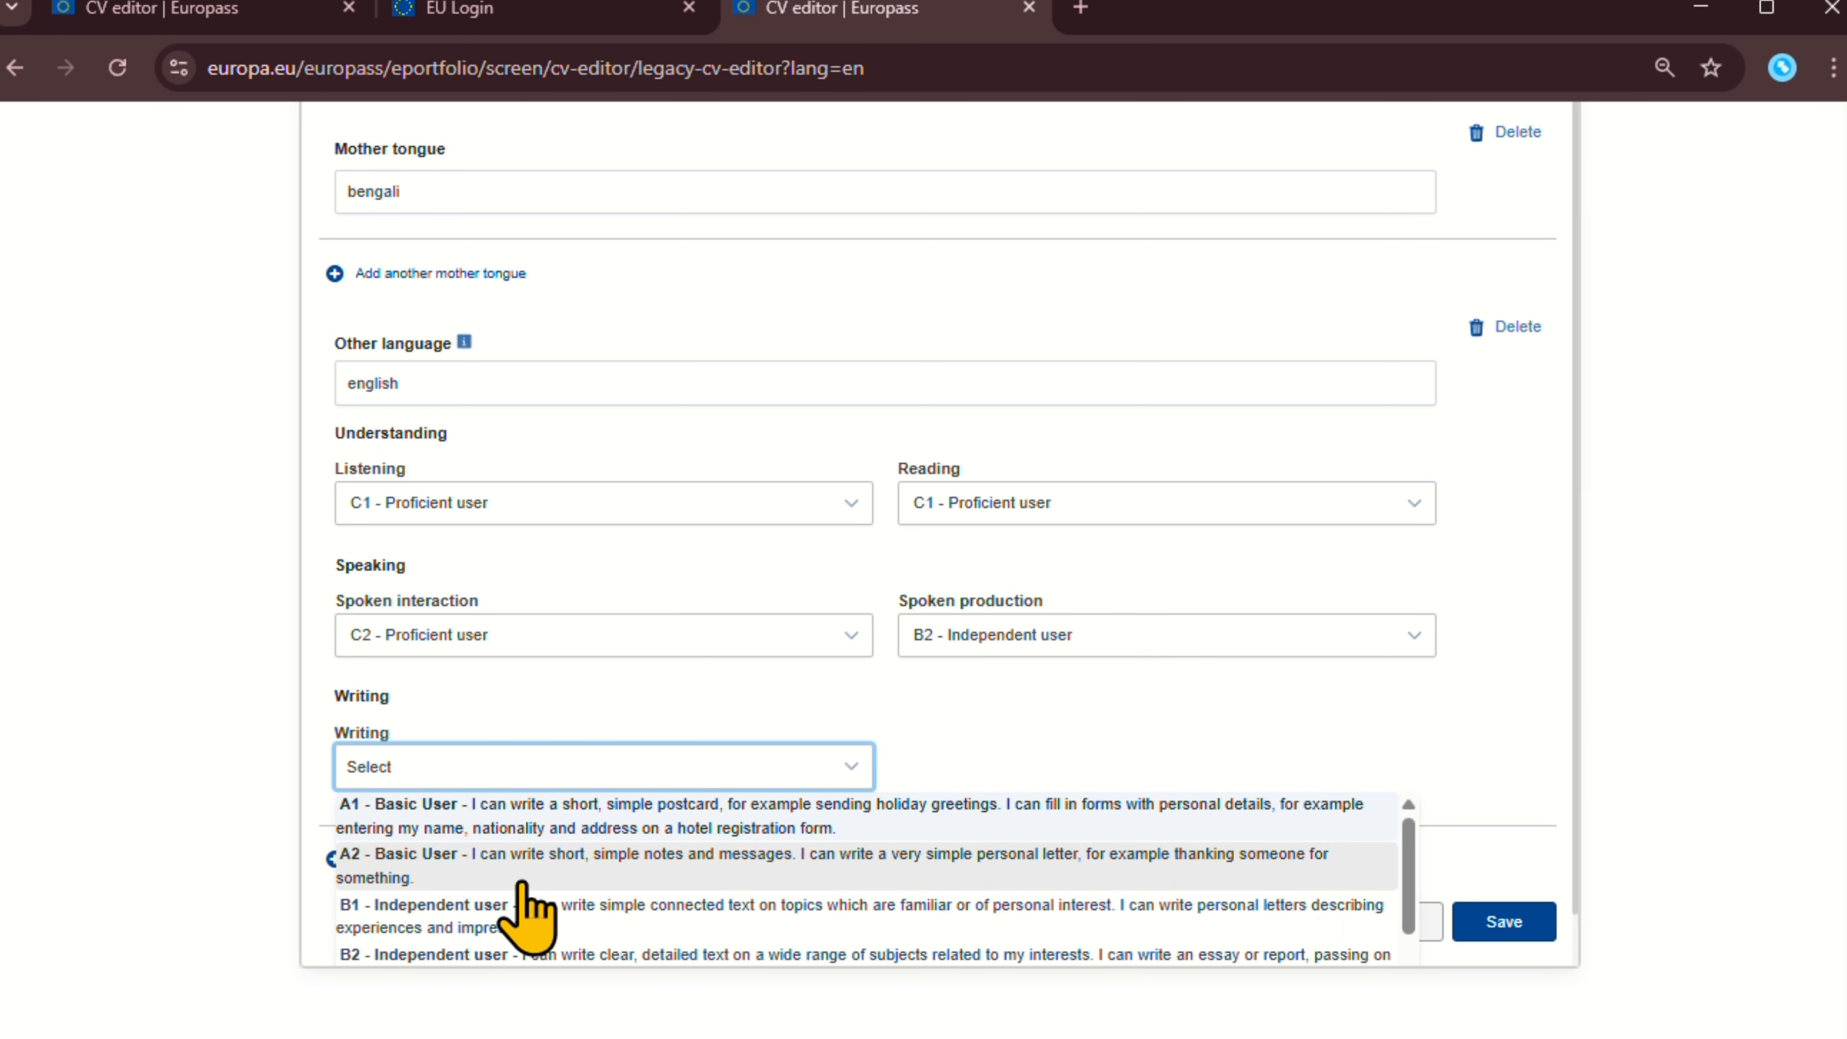
{"action": "scroll", "coordinate": [522, 883], "scroll_direction": "down", "scroll_amount": 2}
{"action": "left_click", "coordinate": [523, 859]}
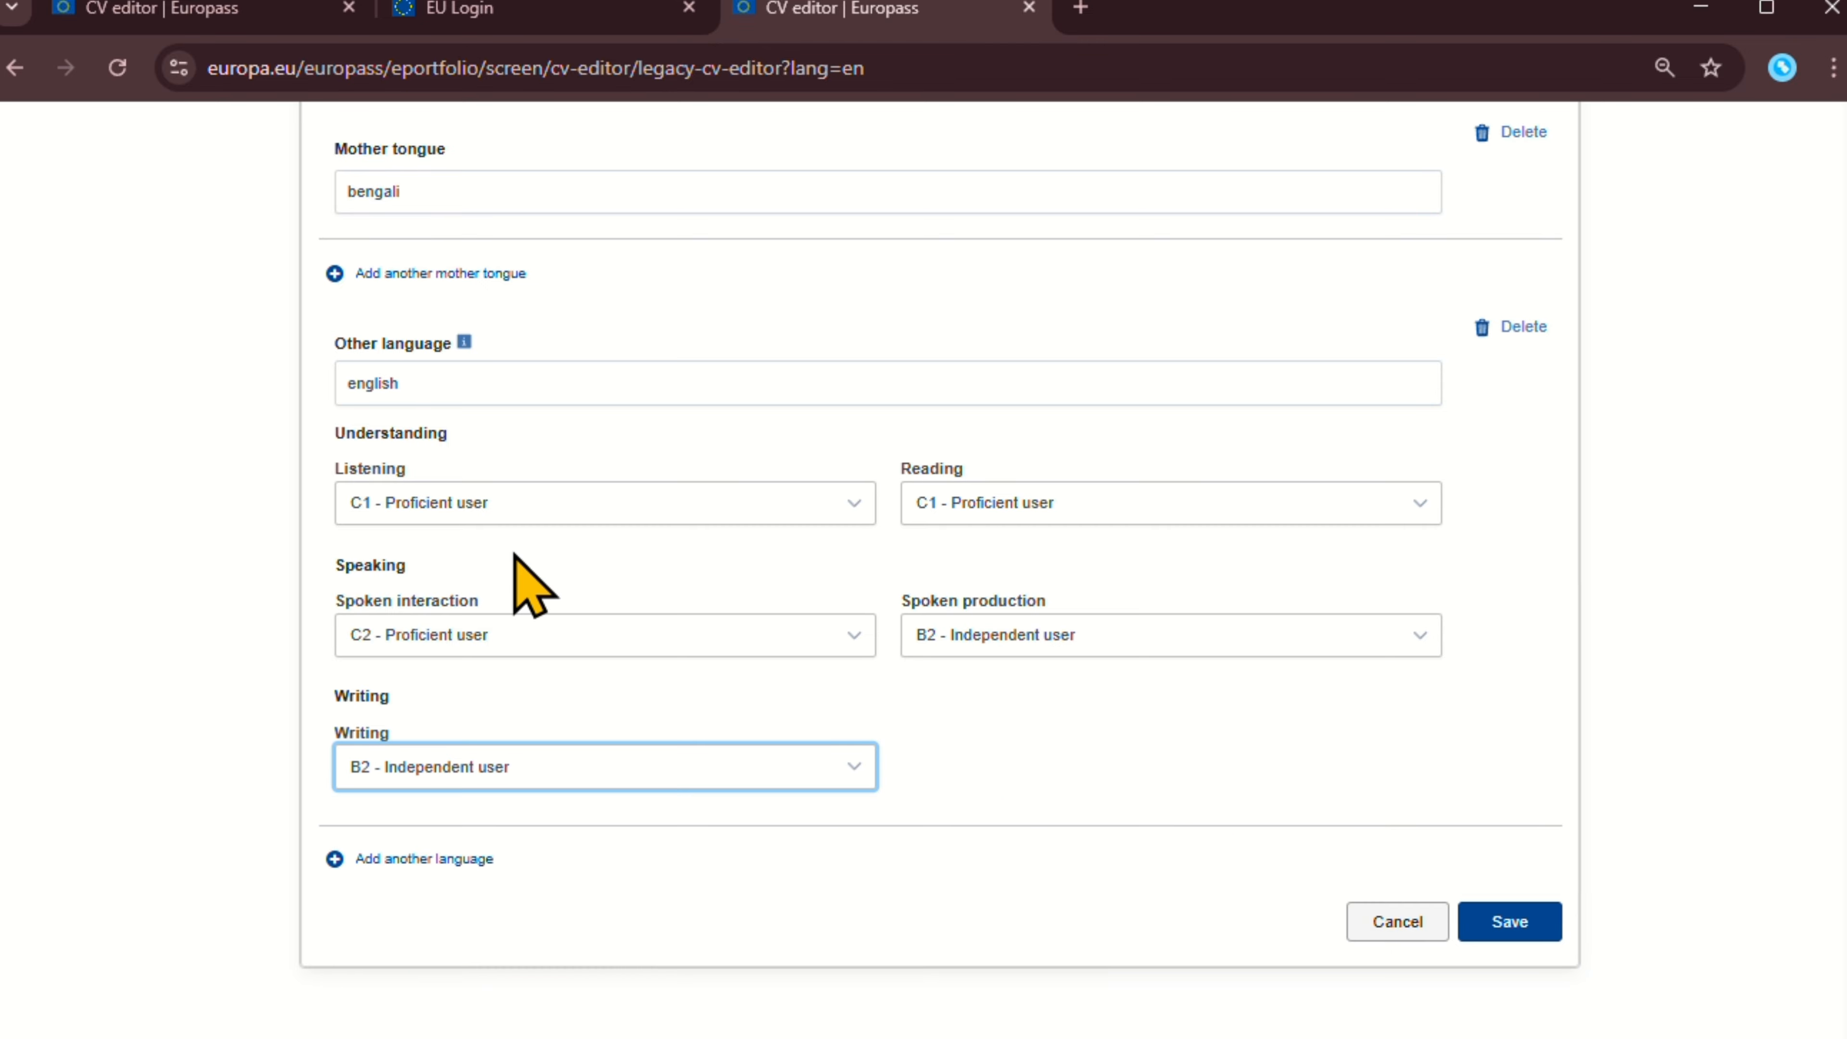
{"action": "left_click", "coordinate": [1497, 918]}
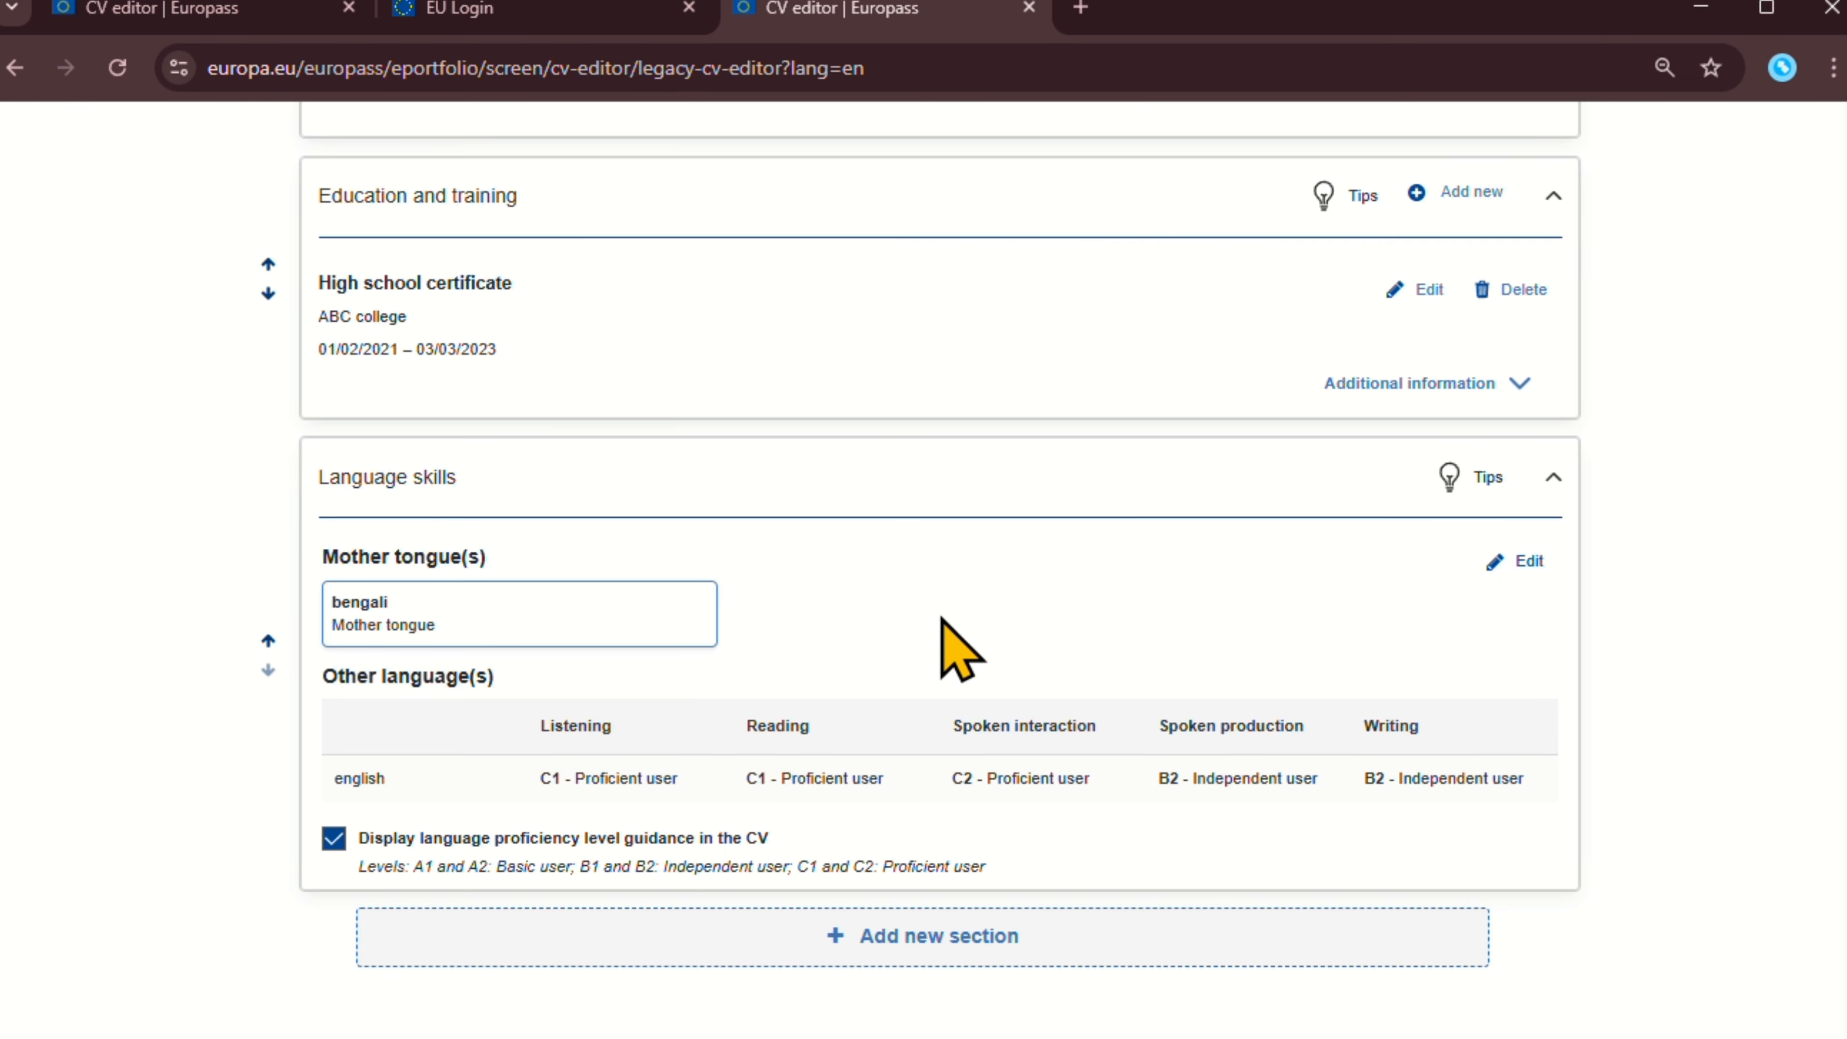
{"action": "left_click", "coordinate": [845, 938]}
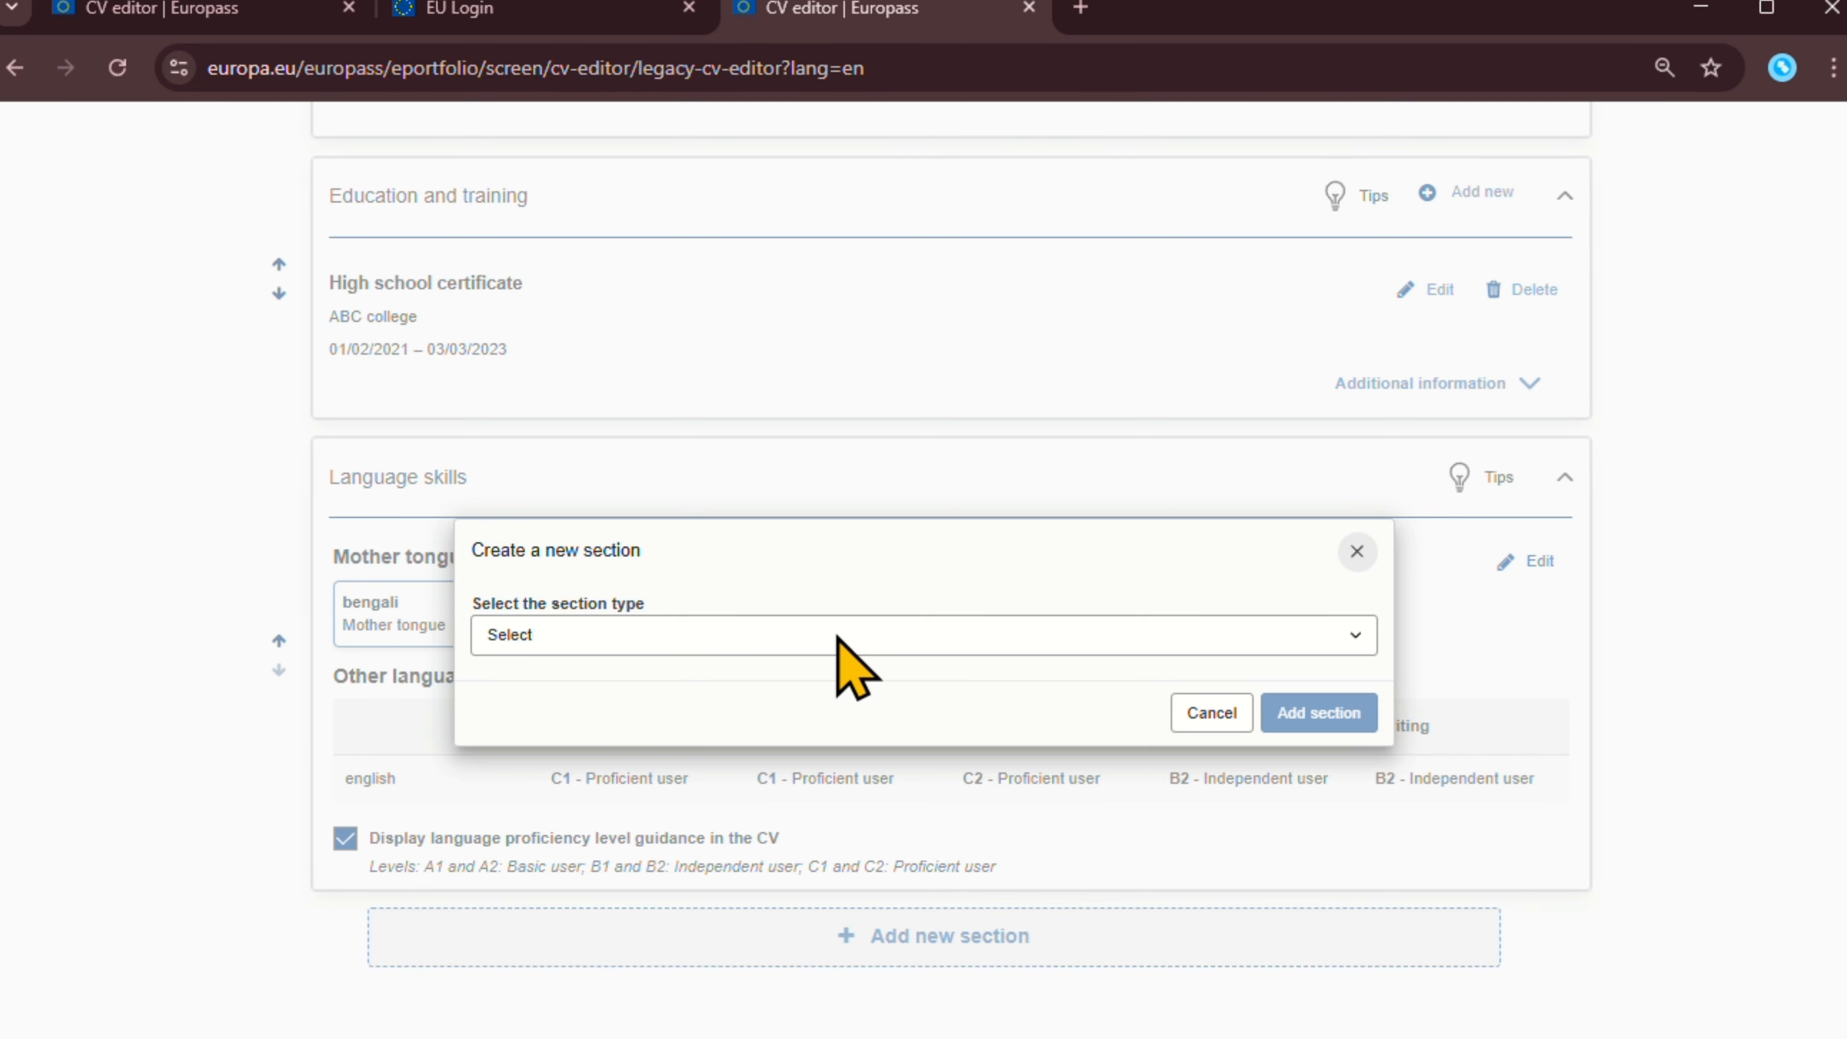
{"action": "left_click", "coordinate": [773, 637]}
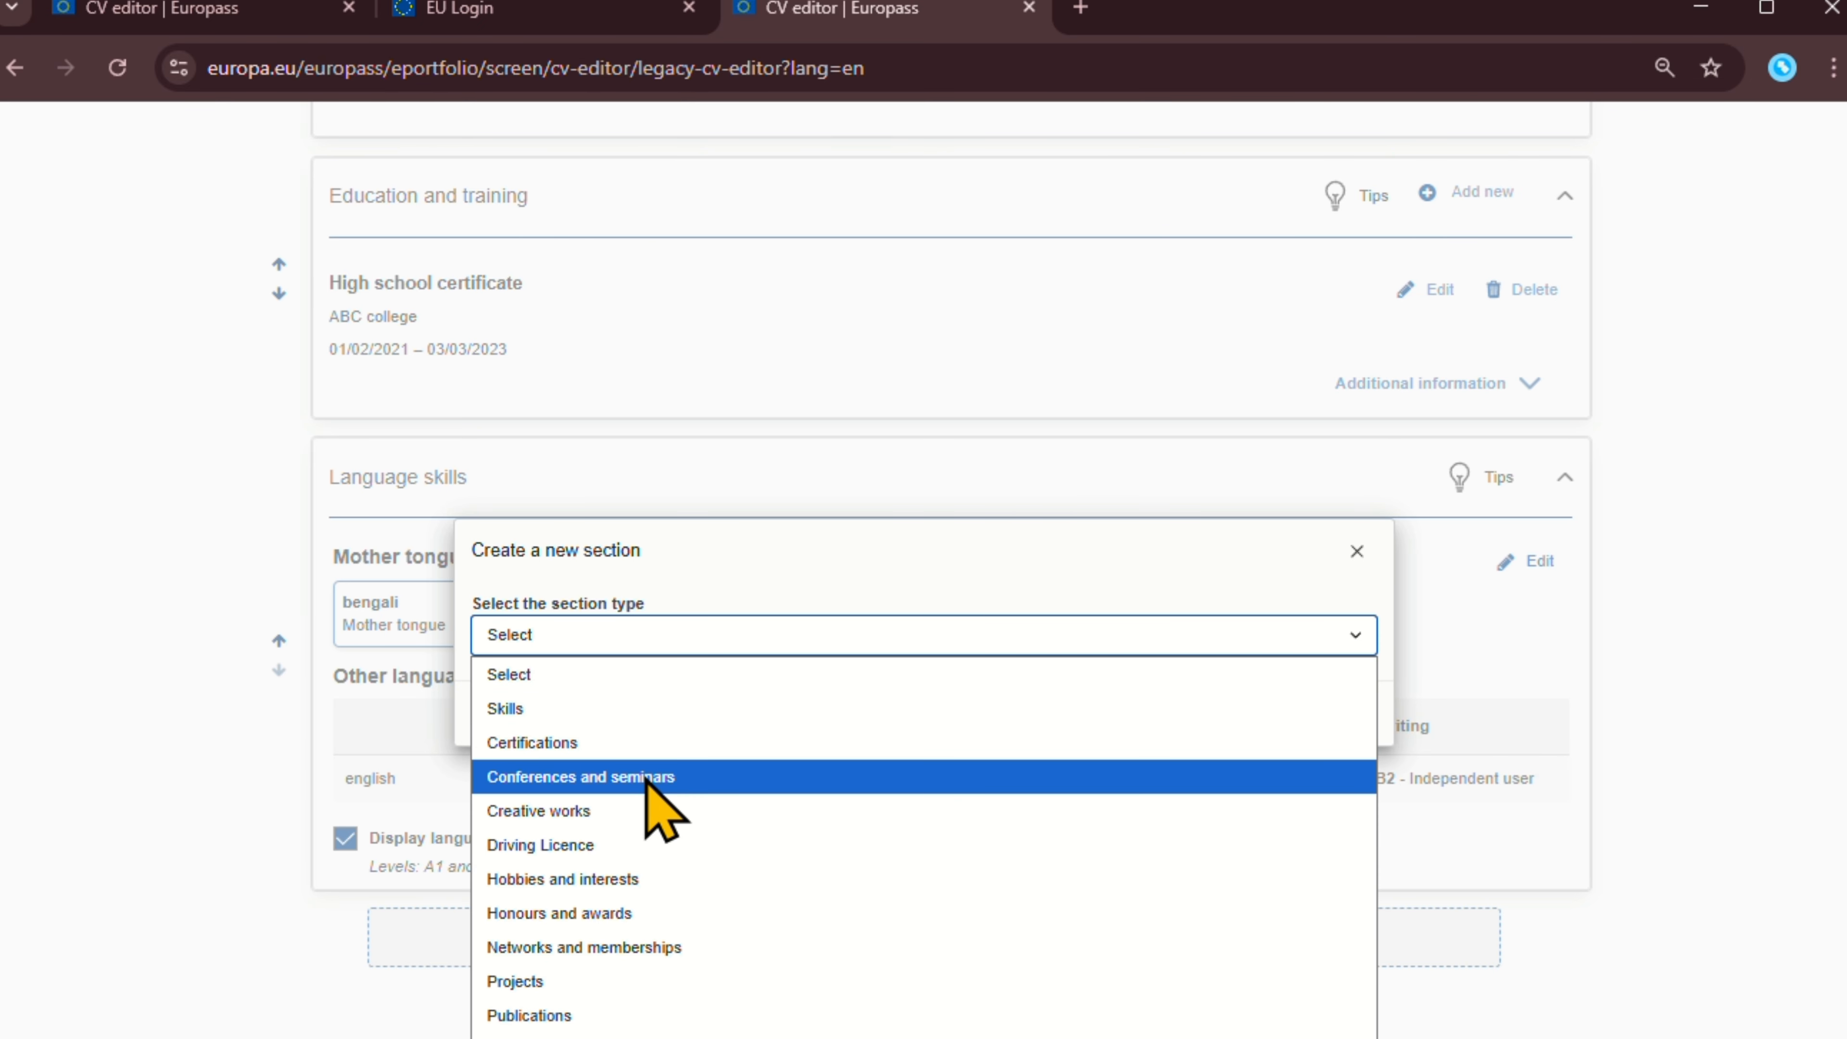
{"action": "left_click", "coordinate": [596, 880]}
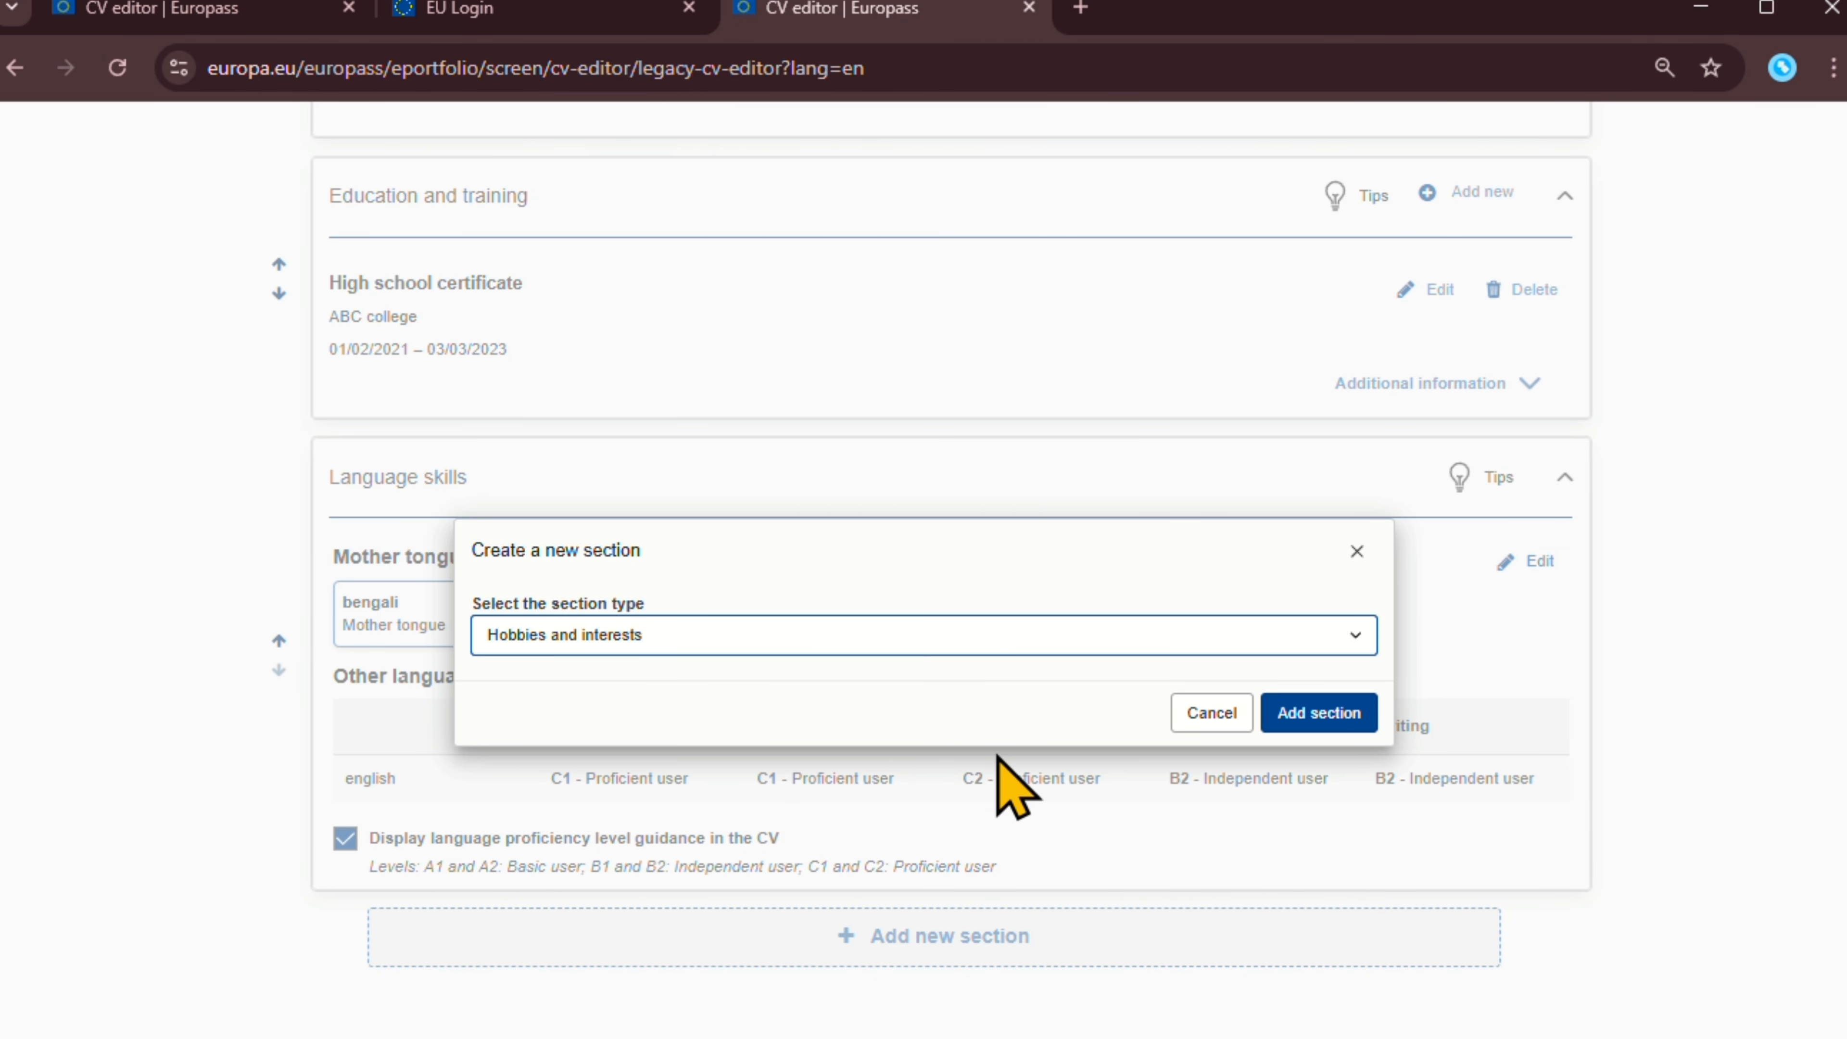
{"action": "left_click", "coordinate": [1323, 714]}
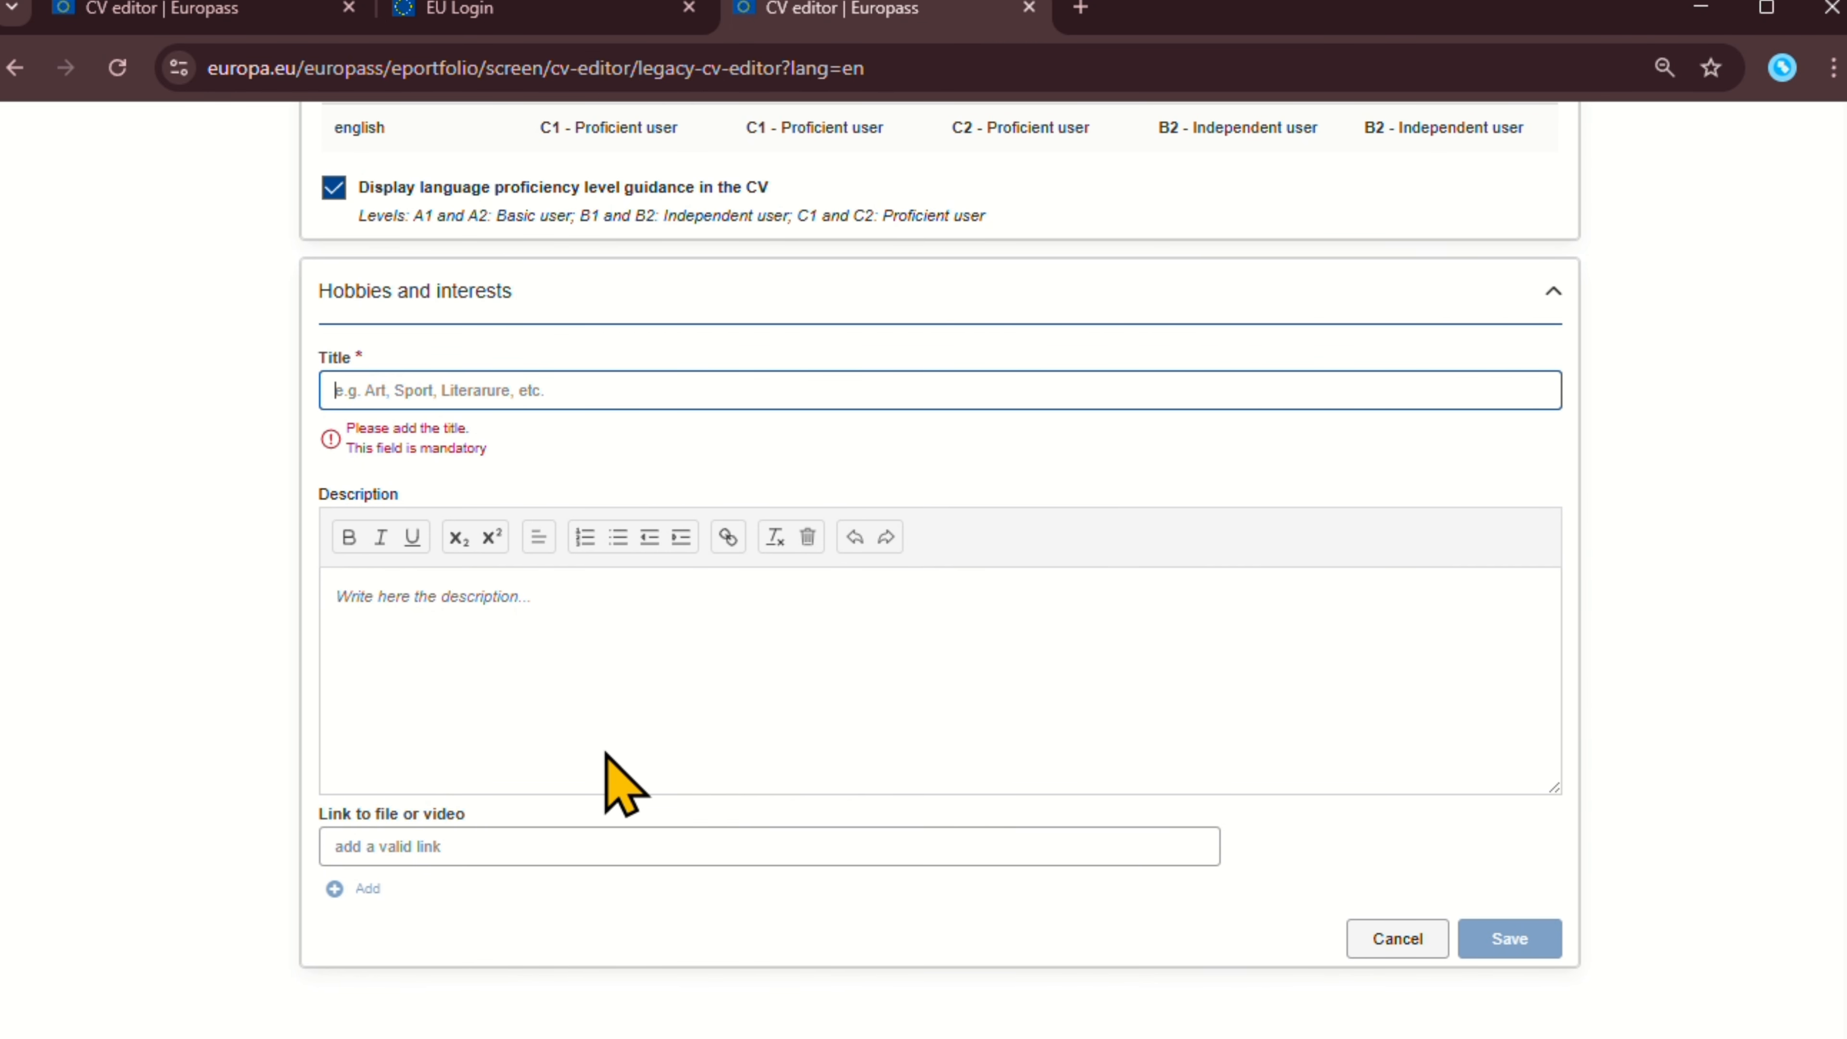
{"action": "scroll", "coordinate": [574, 757], "scroll_direction": "up", "scroll_amount": 5}
{"action": "scroll", "coordinate": [515, 804], "scroll_direction": "down", "scroll_amount": 5}
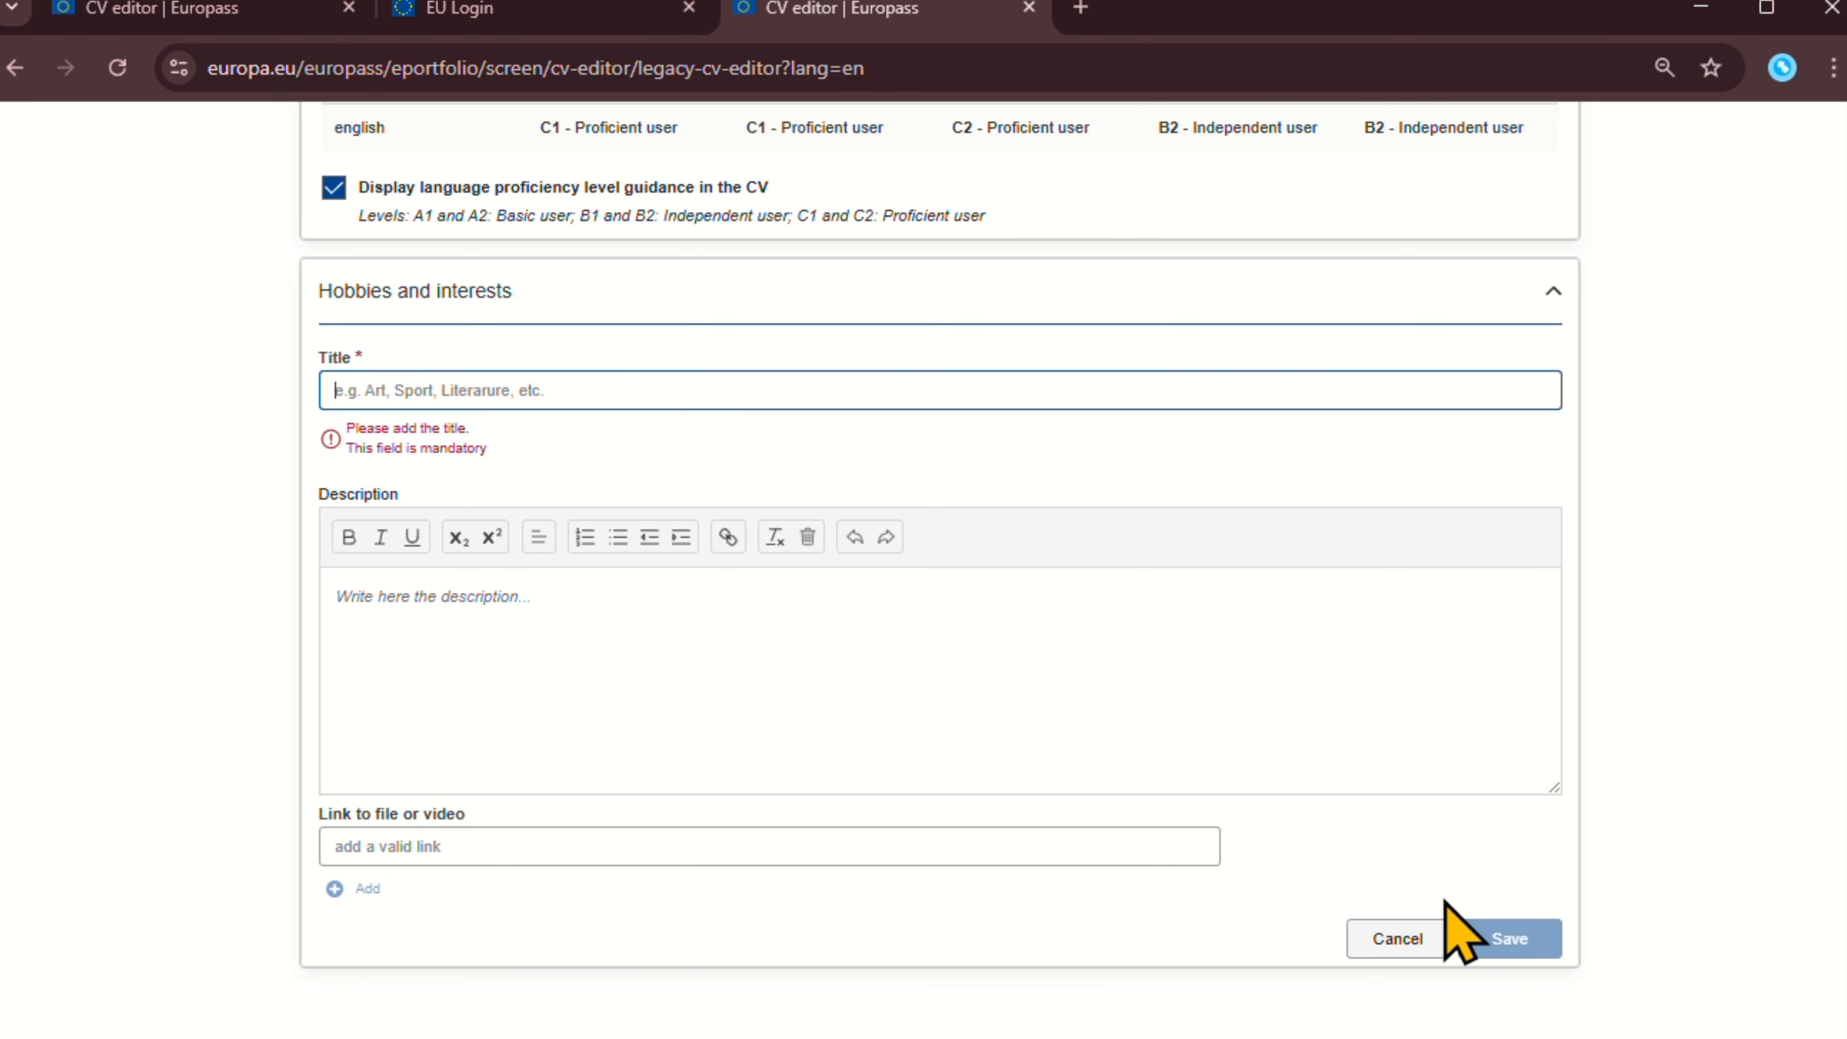
{"action": "left_click", "coordinate": [1399, 938]}
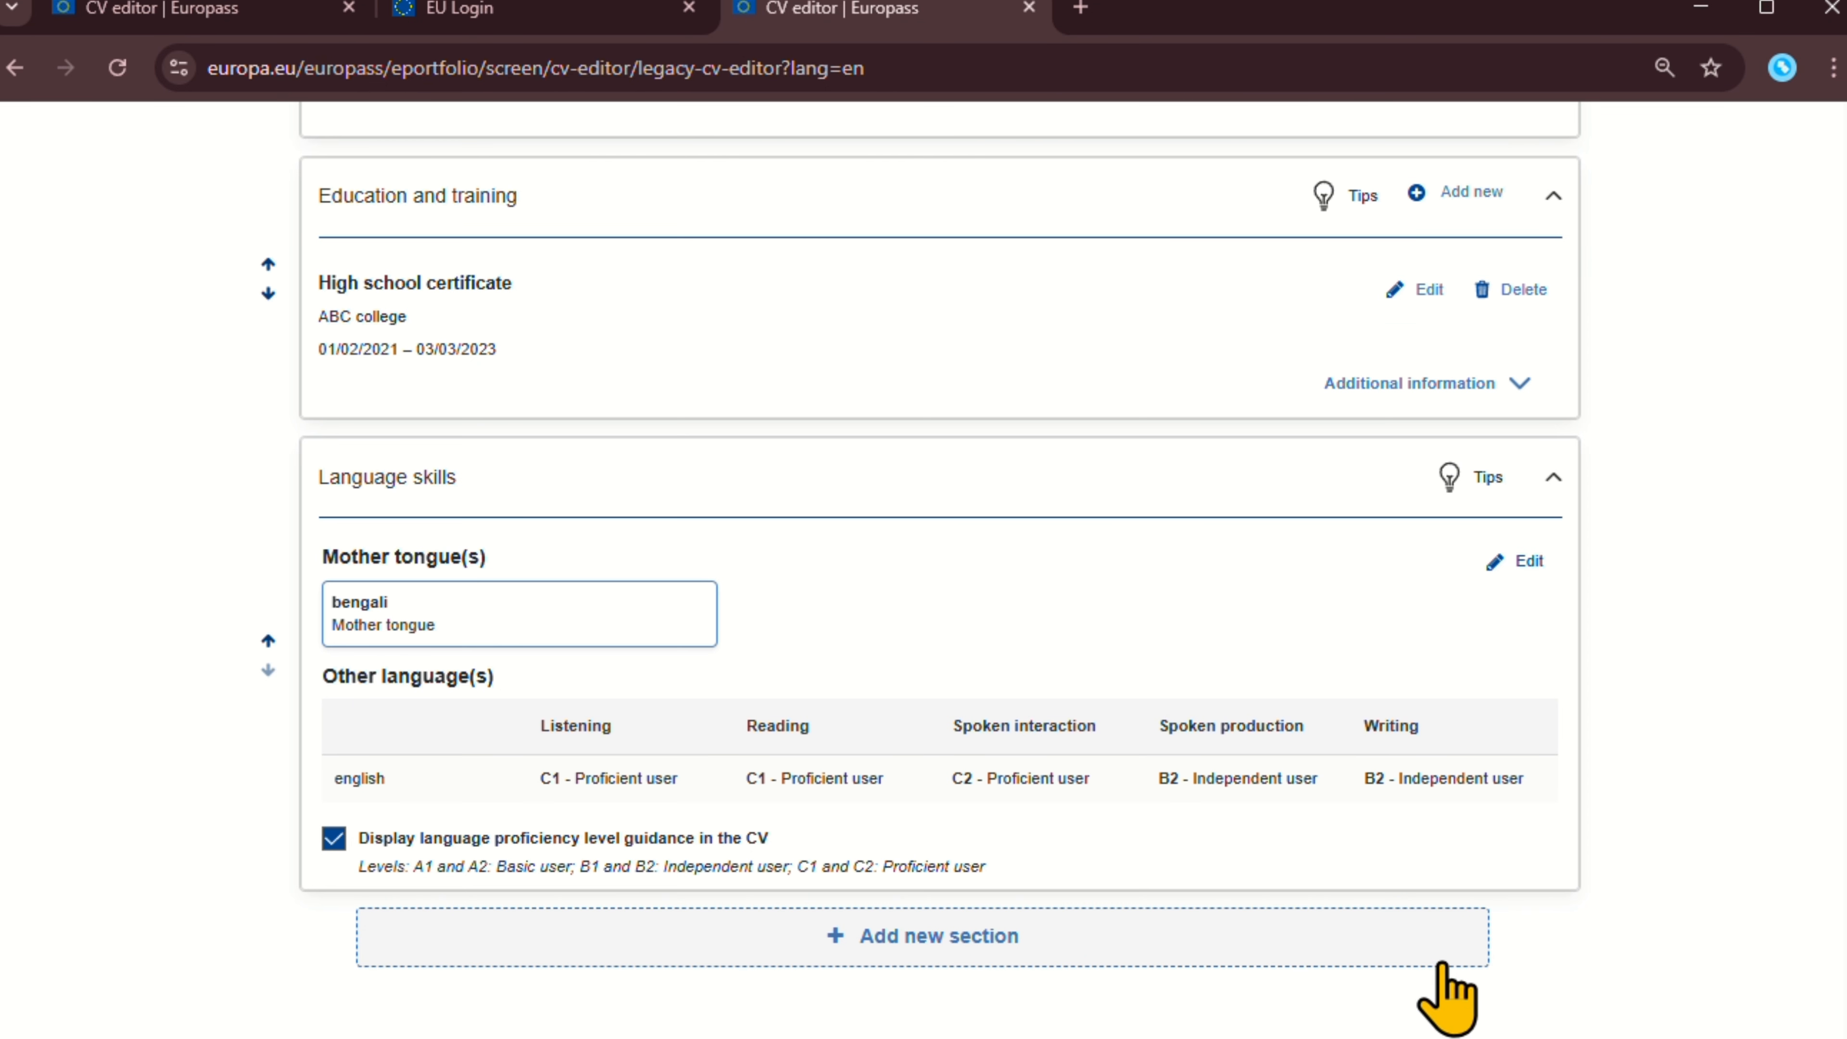
Open the new-section dialog and zoom the page to 75% to fit the type list.
{"action": "left_click", "coordinate": [1205, 957]}
{"action": "left_click", "coordinate": [901, 644]}
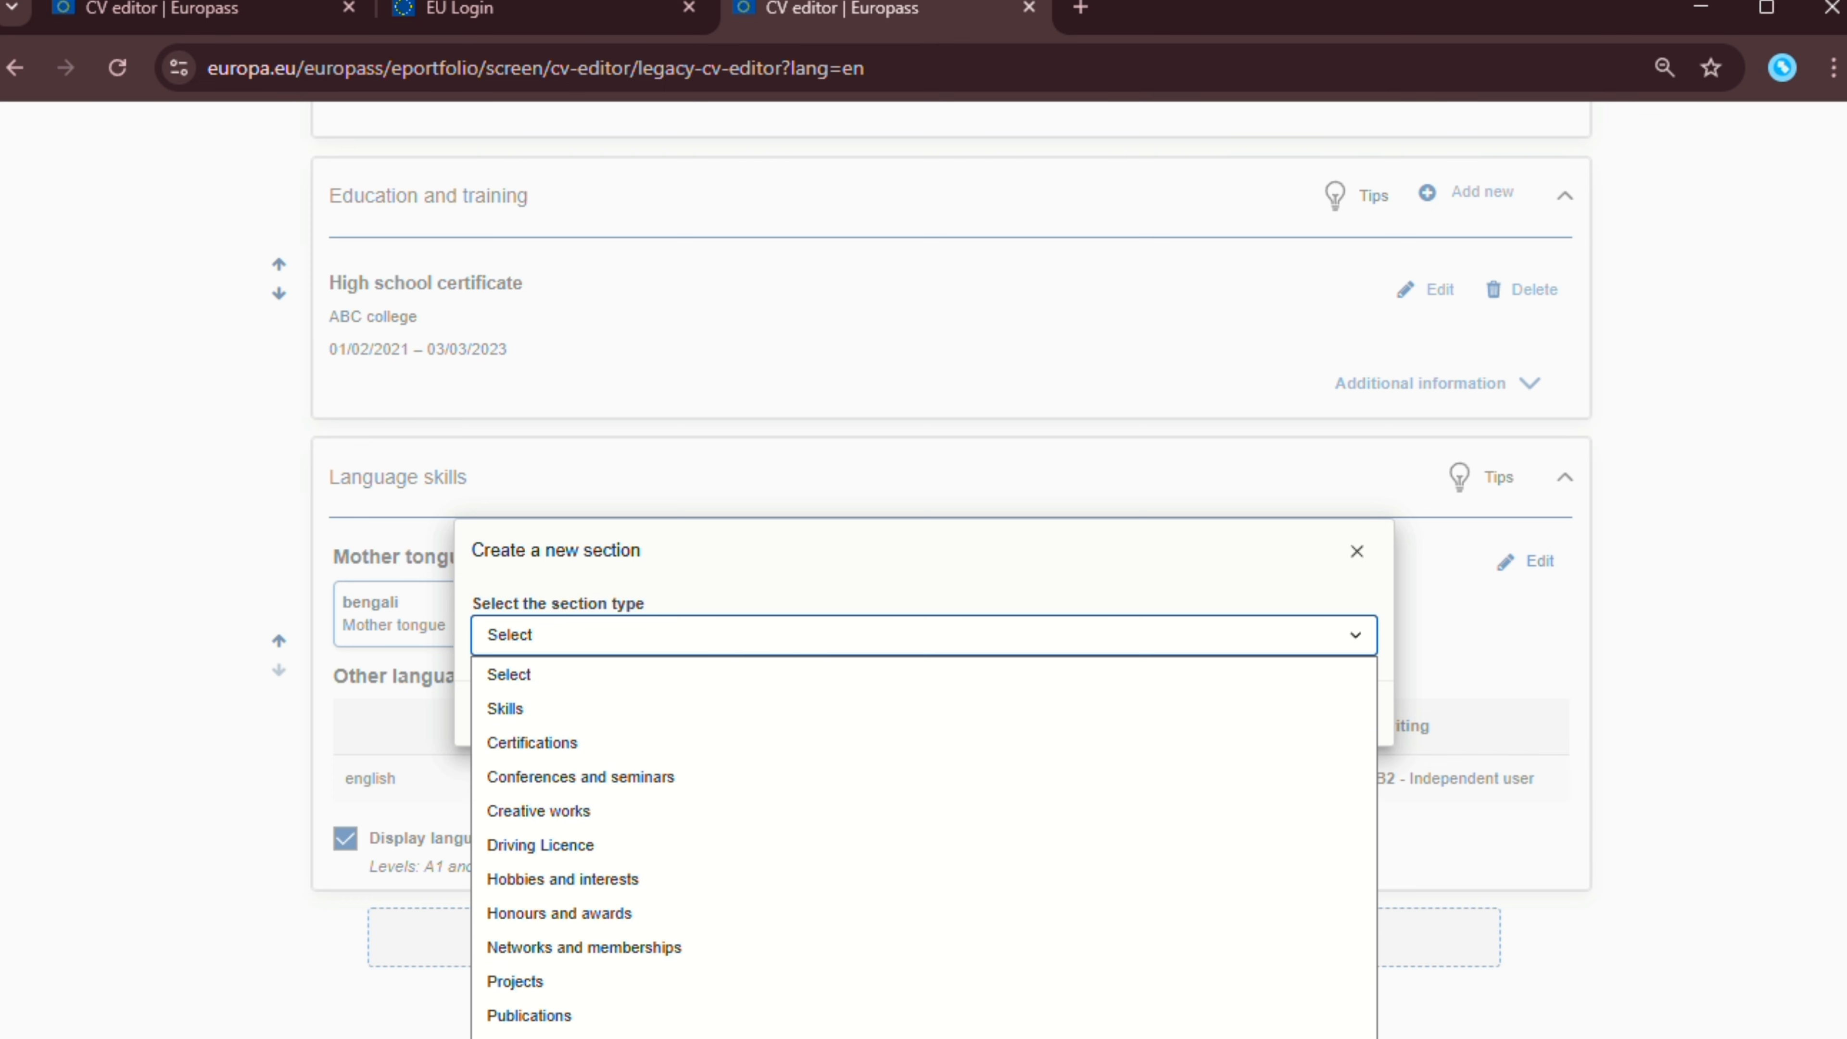
{"action": "key", "text": "alt+Tab"}
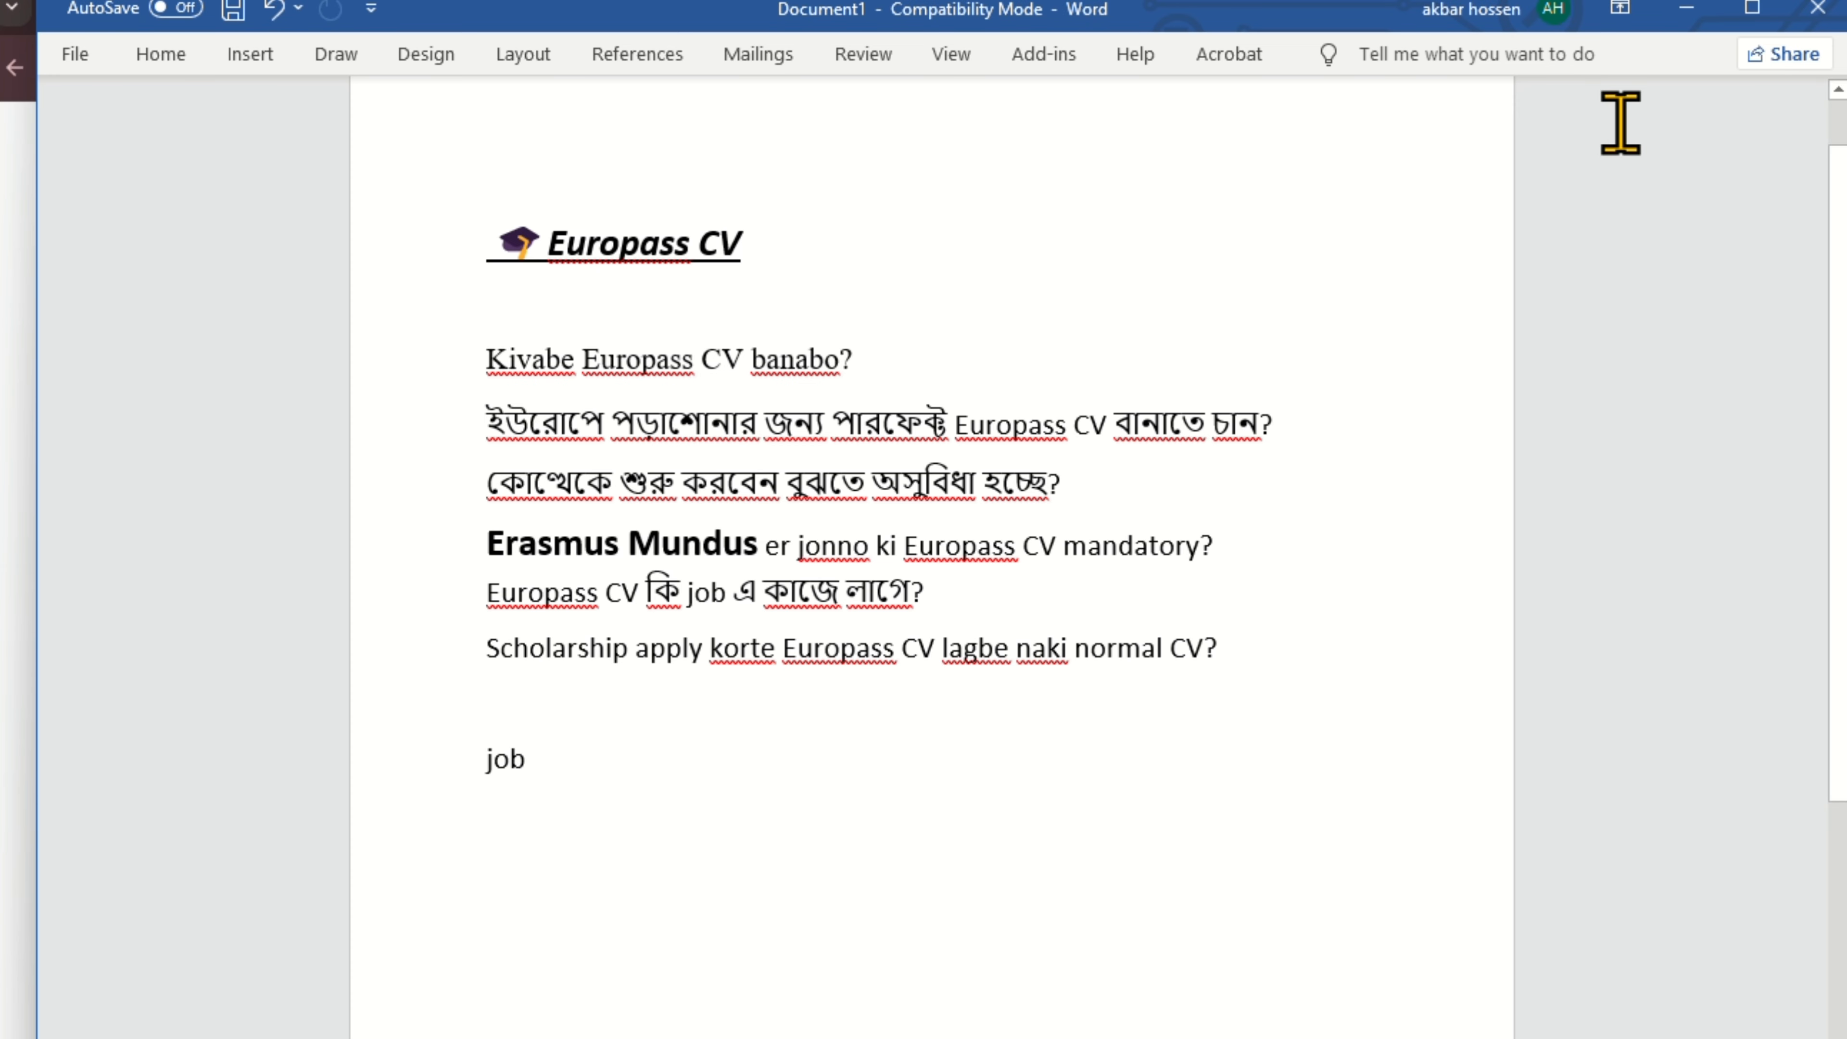
{"action": "left_click", "coordinate": [1685, 8]}
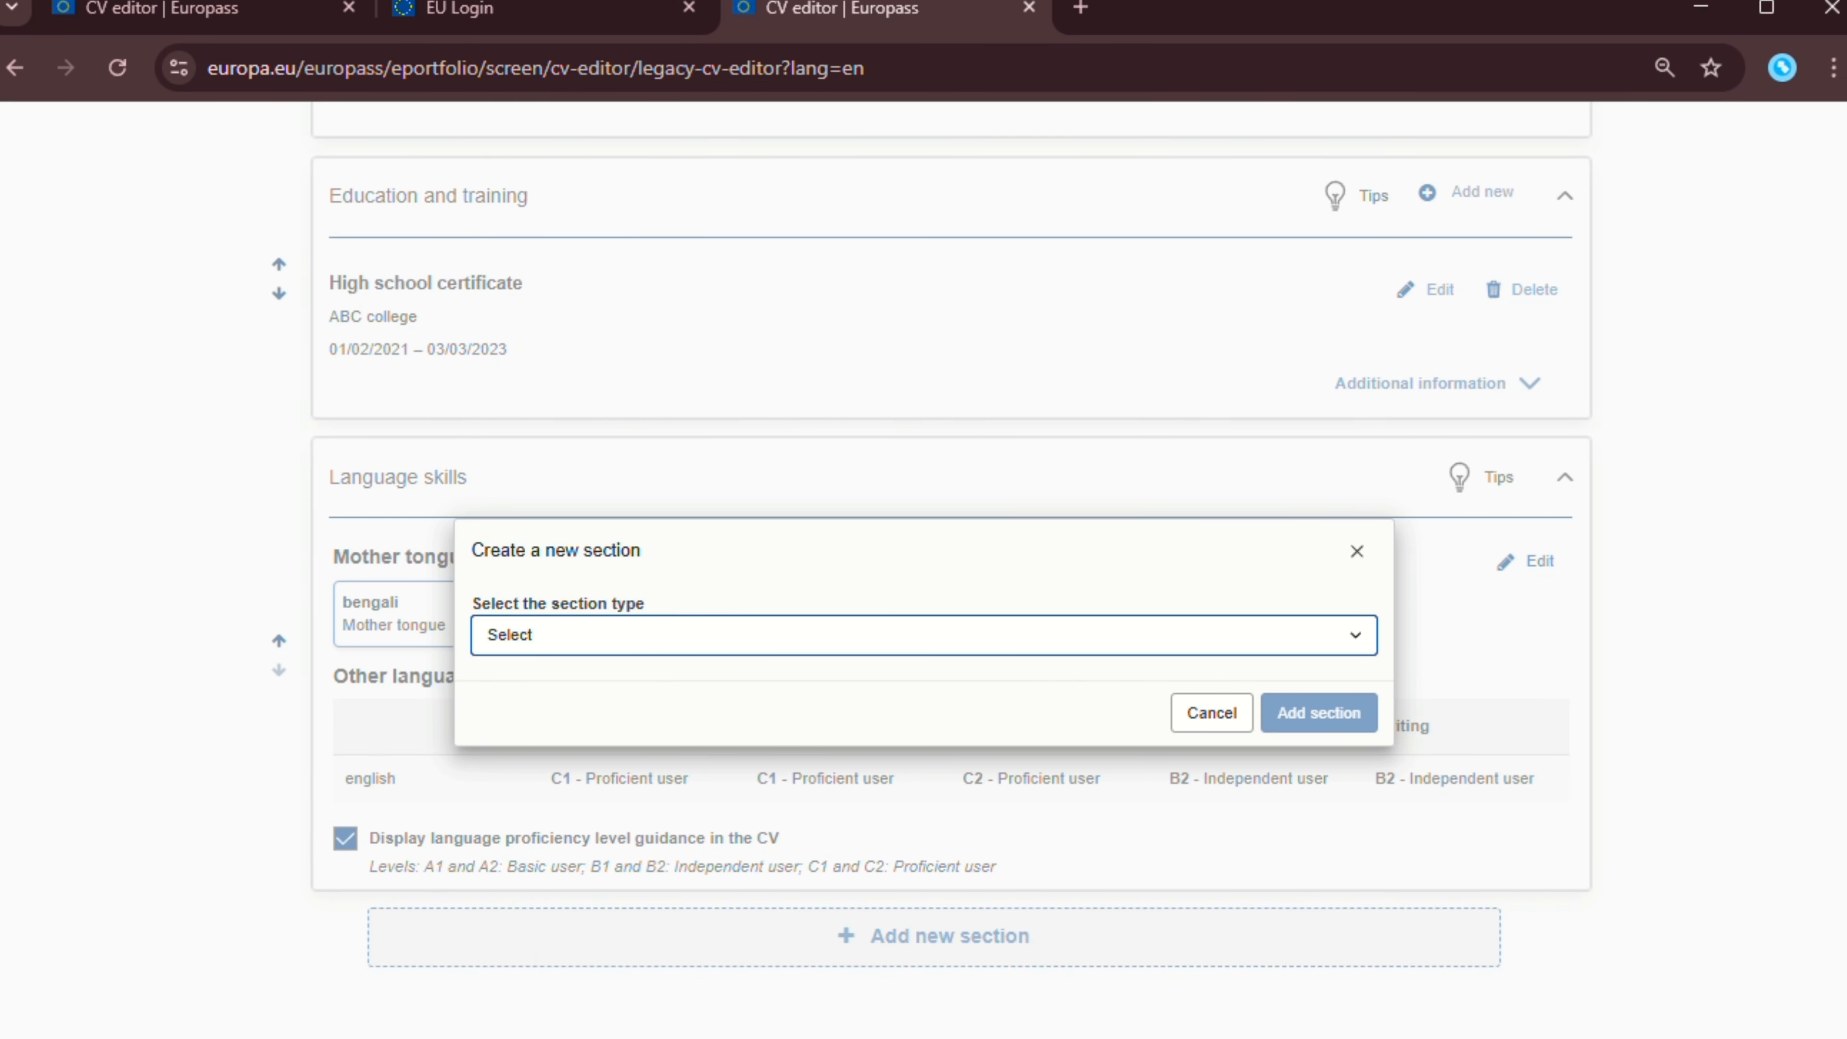
{"action": "left_click", "coordinate": [901, 634]}
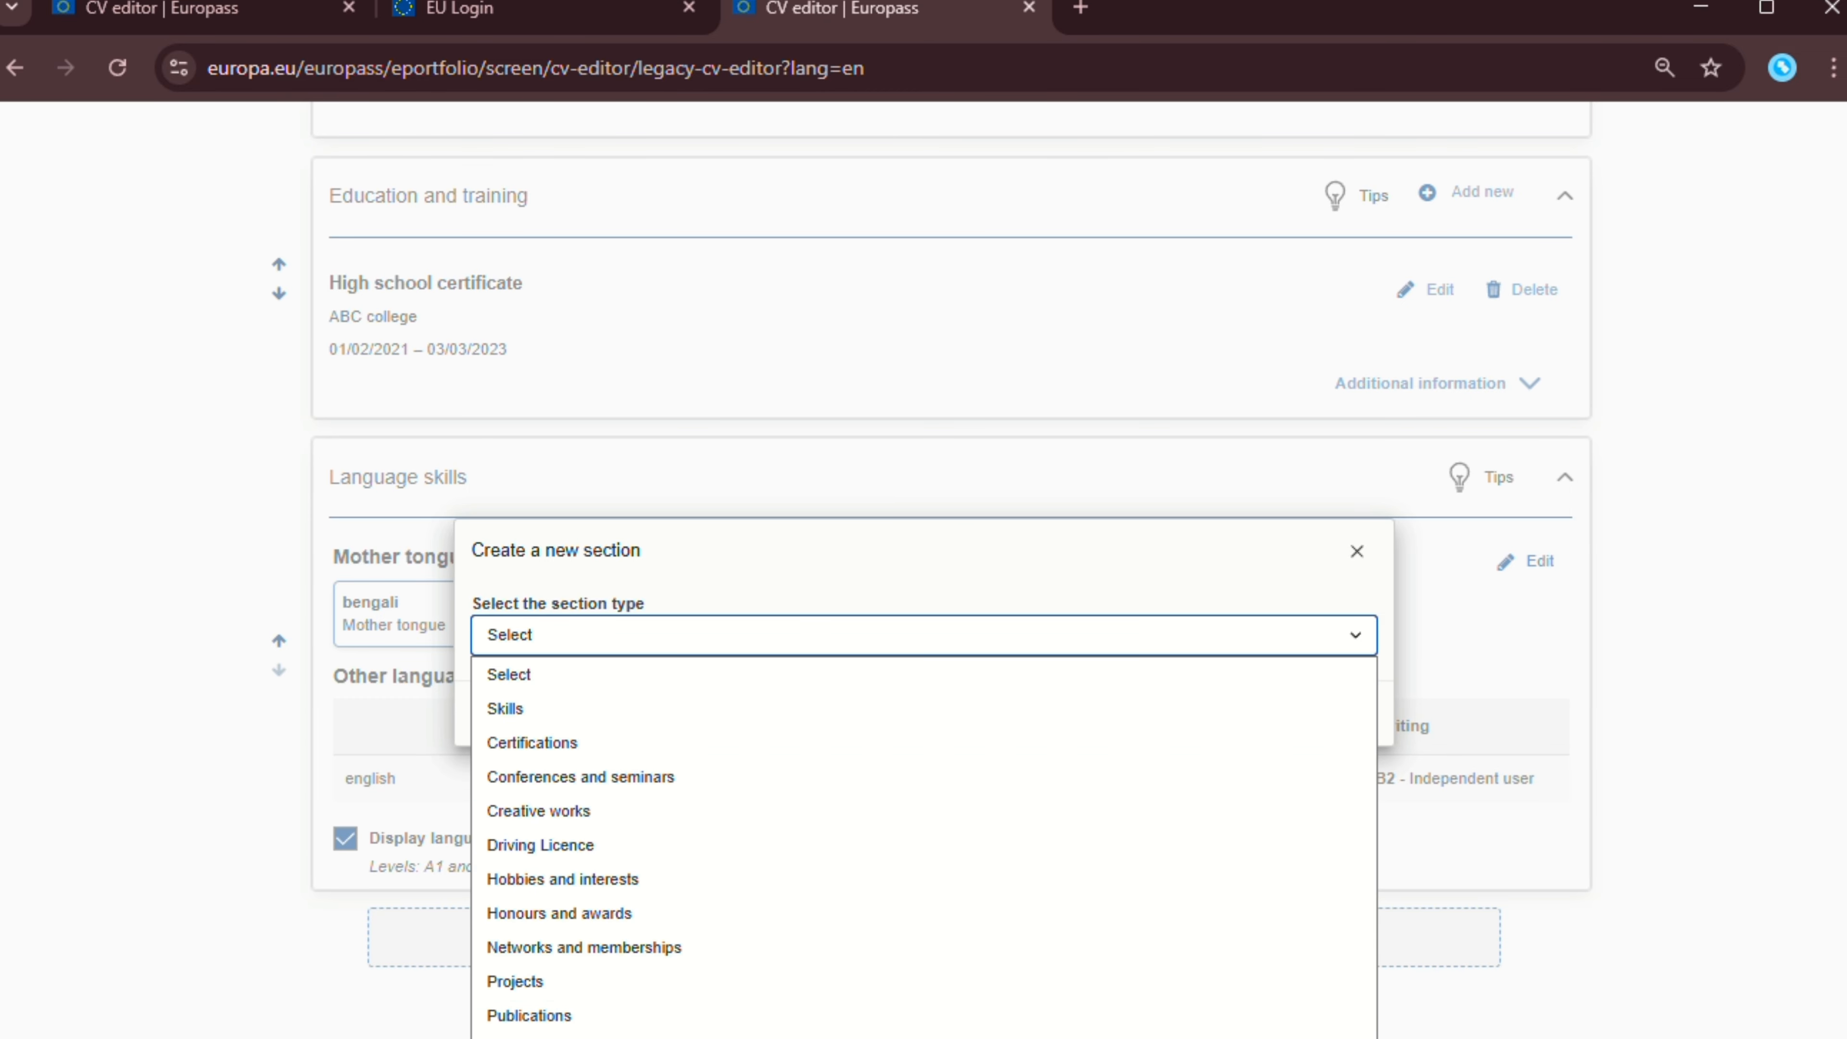
{"action": "key", "text": "ctrl+minus"}
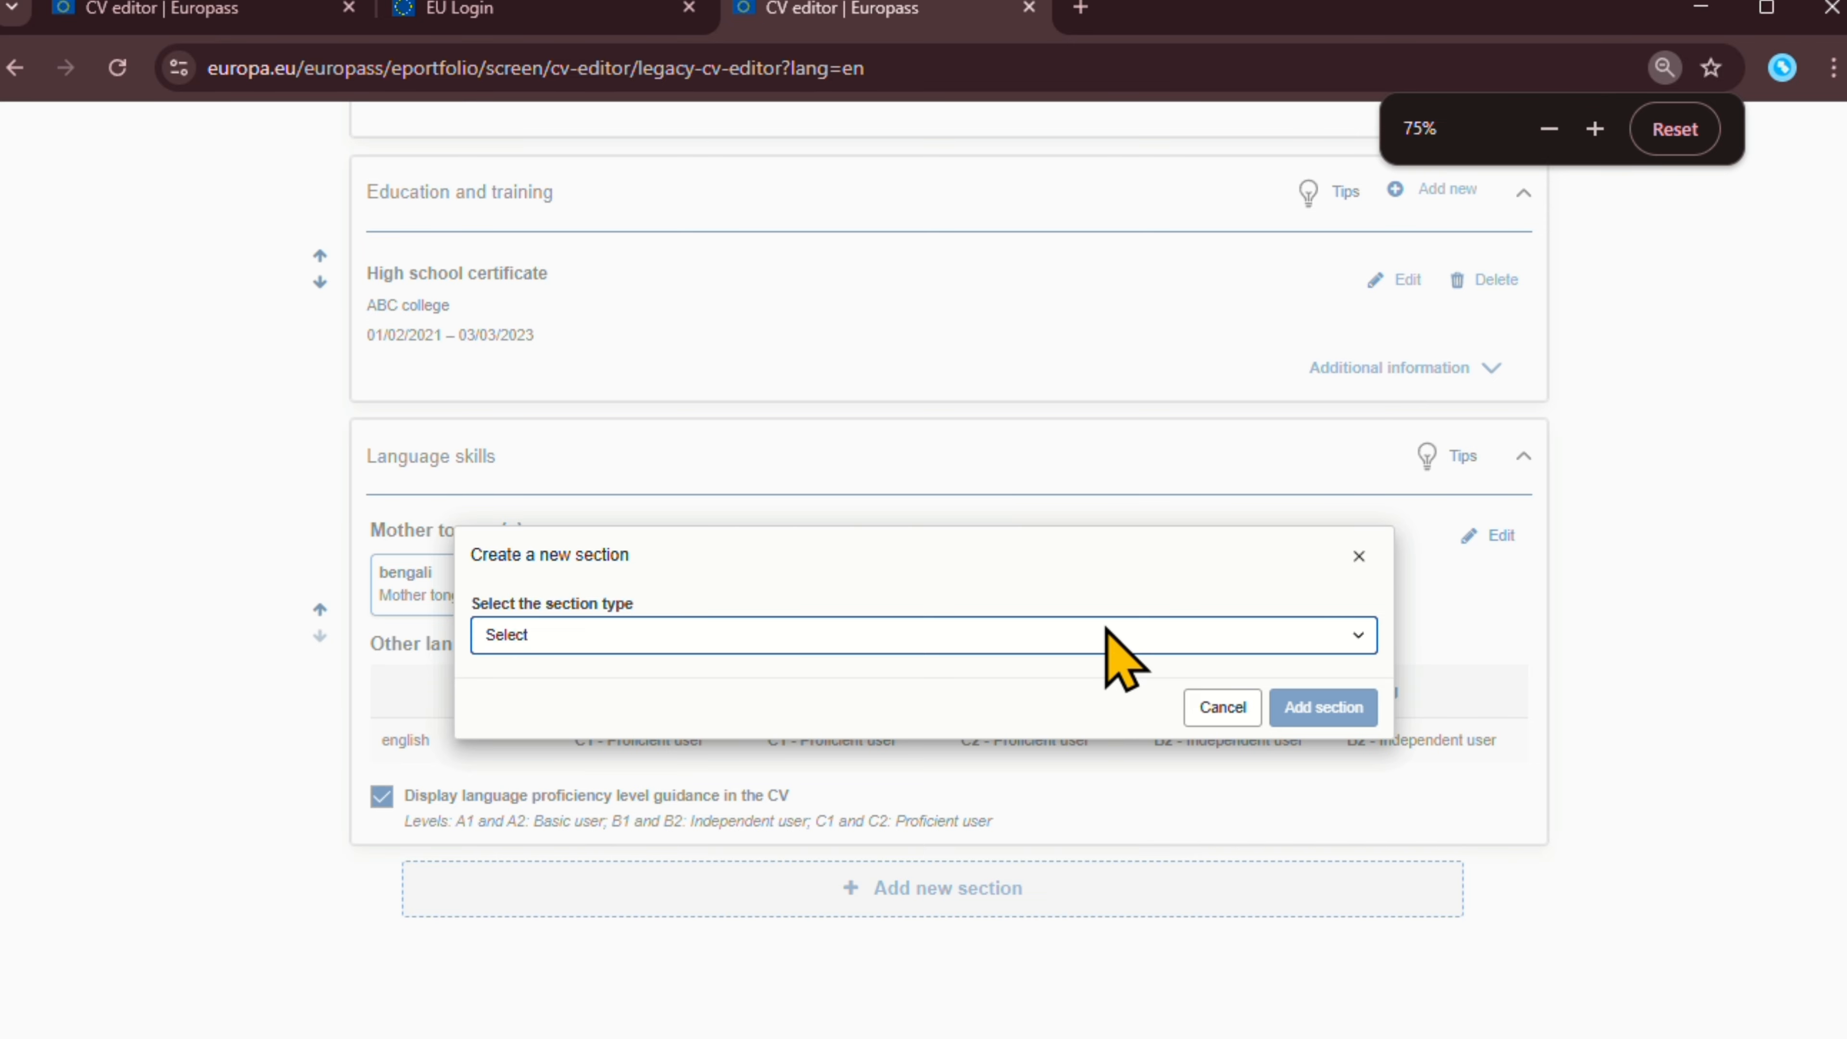
{"action": "left_click", "coordinate": [1105, 629]}
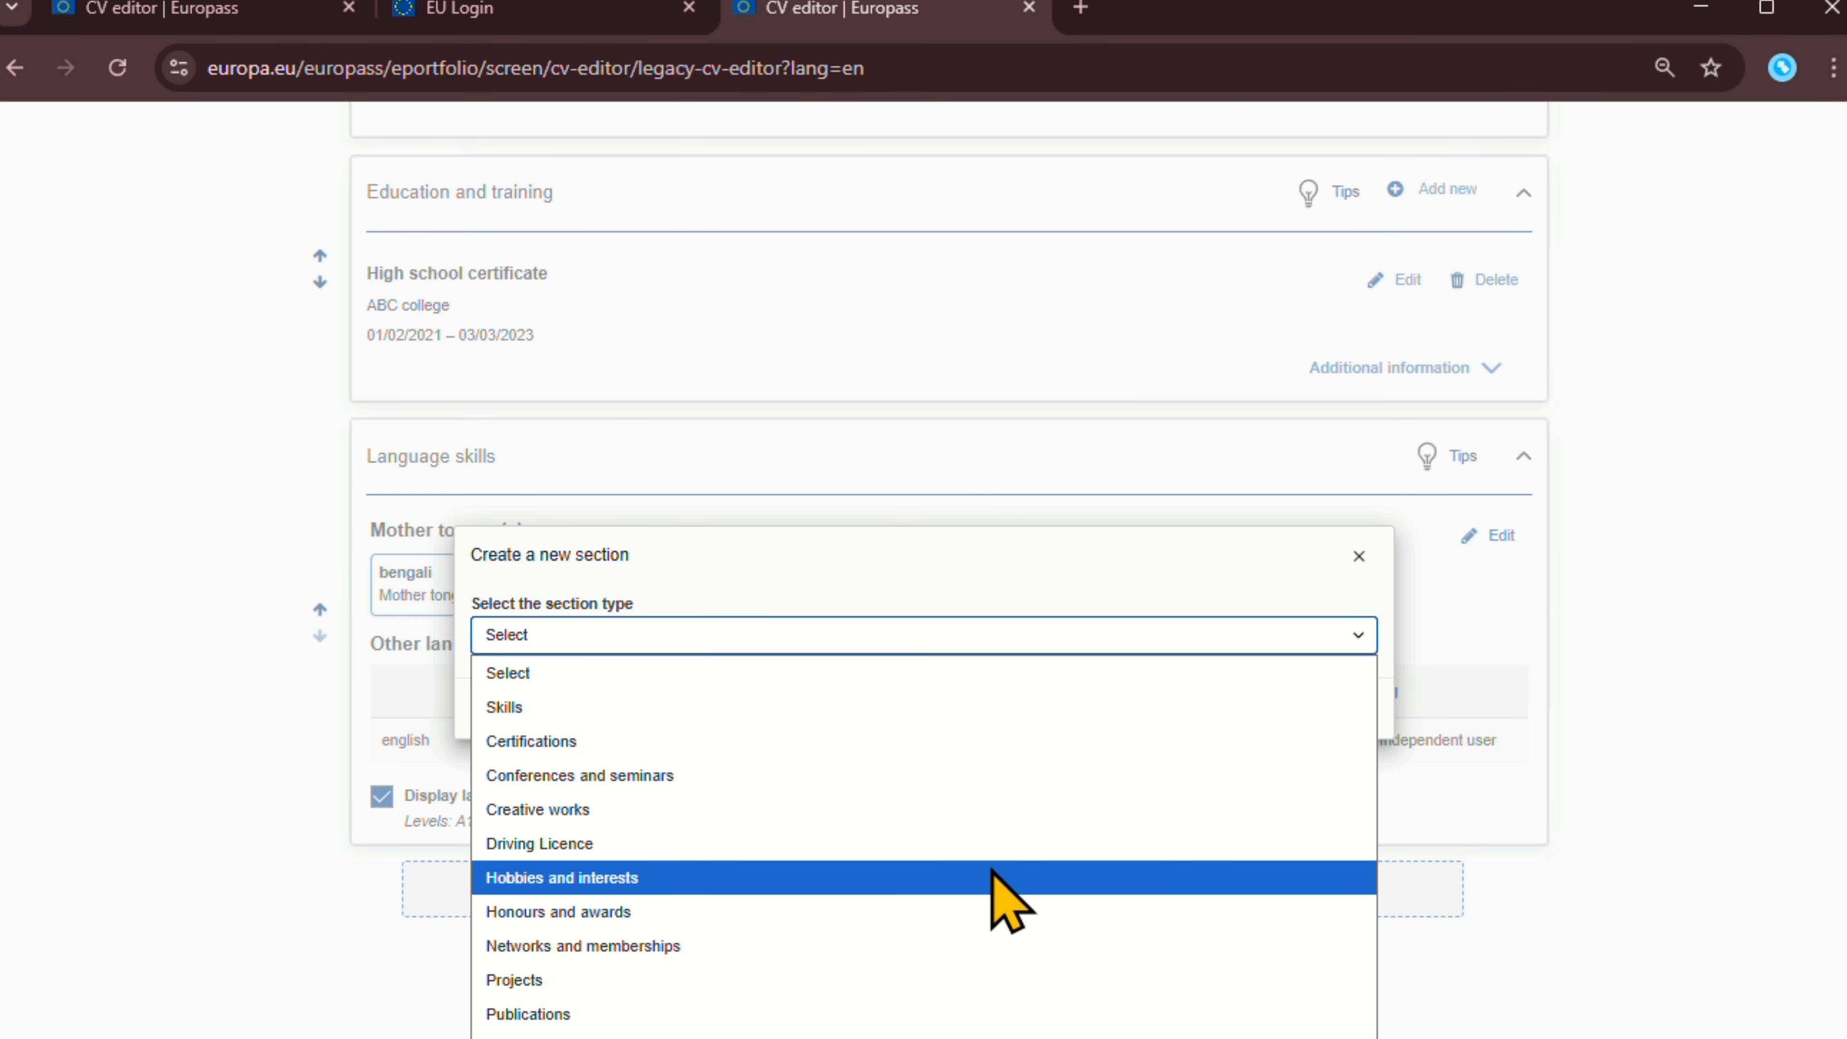
{"action": "left_click_drag", "start_coordinate": [1438, 1038], "coordinate": [1438, 969]}
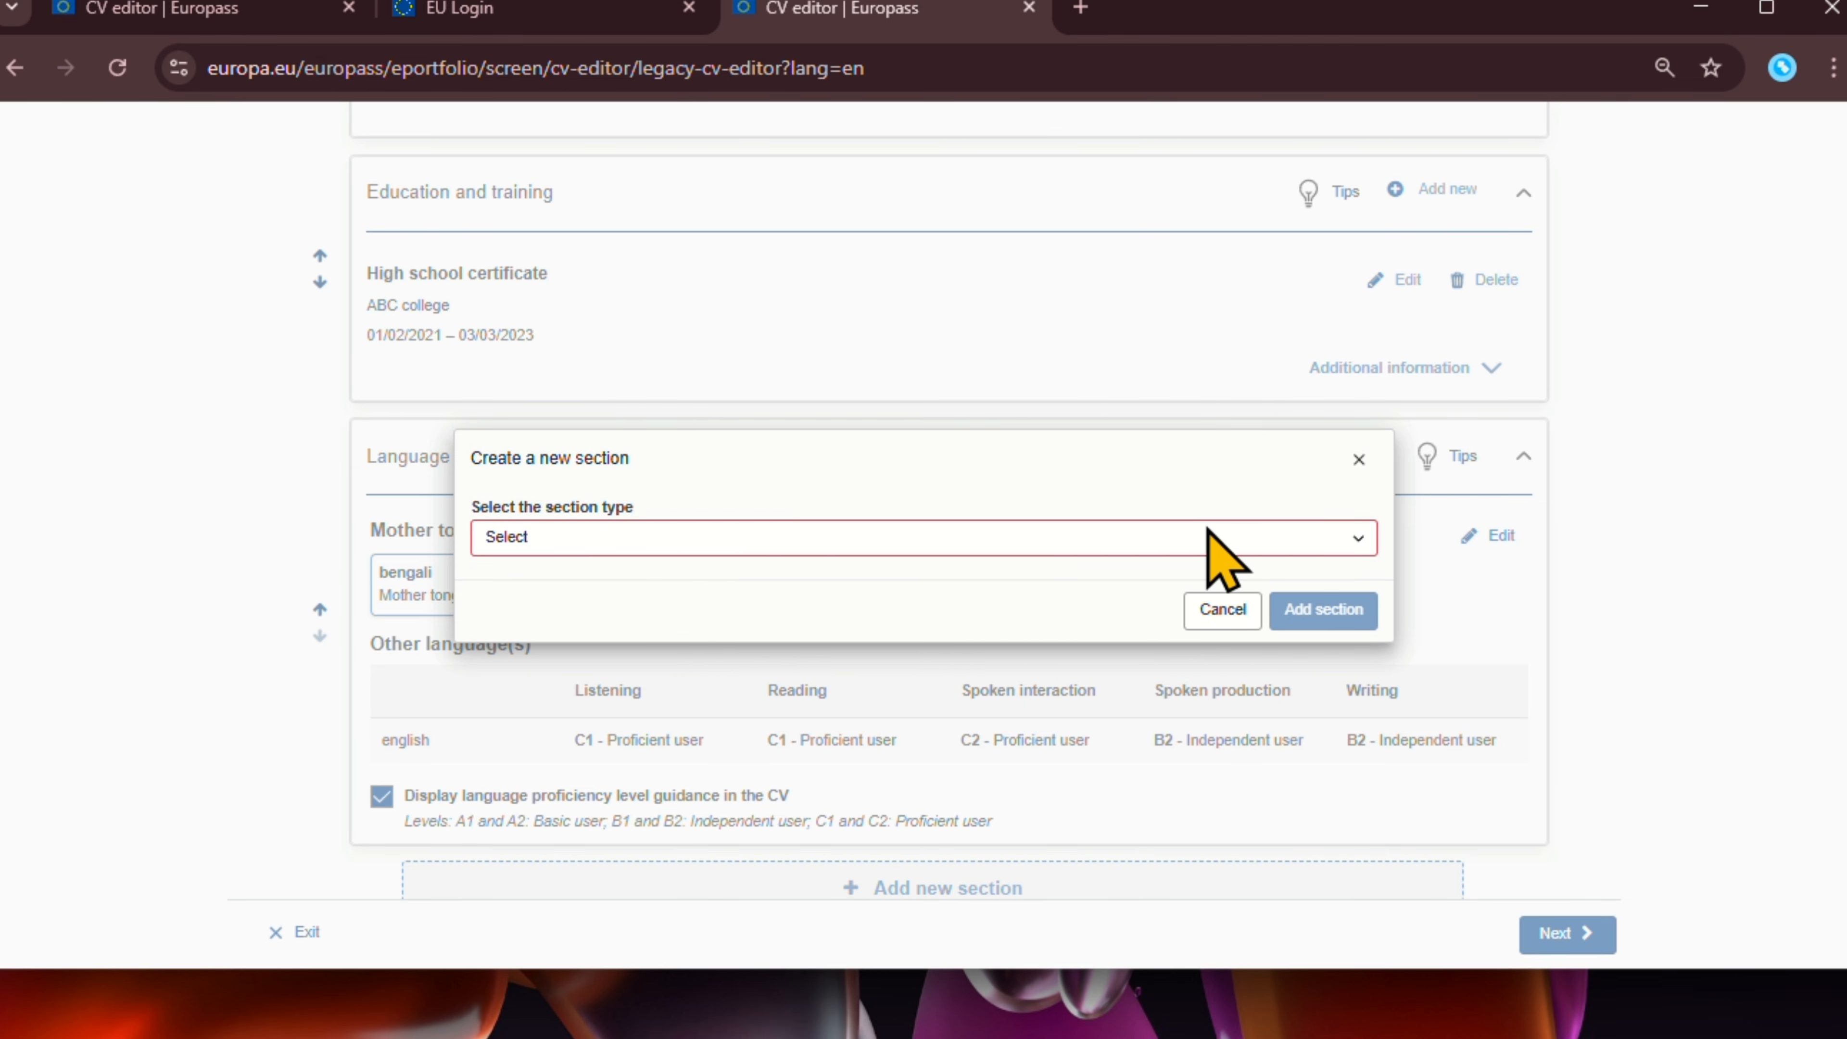
{"action": "left_click_drag", "start_coordinate": [1205, 971], "coordinate": [1199, 1023]}
Choose Recommendations as the section type and add the section.
{"action": "left_click", "coordinate": [1160, 581]}
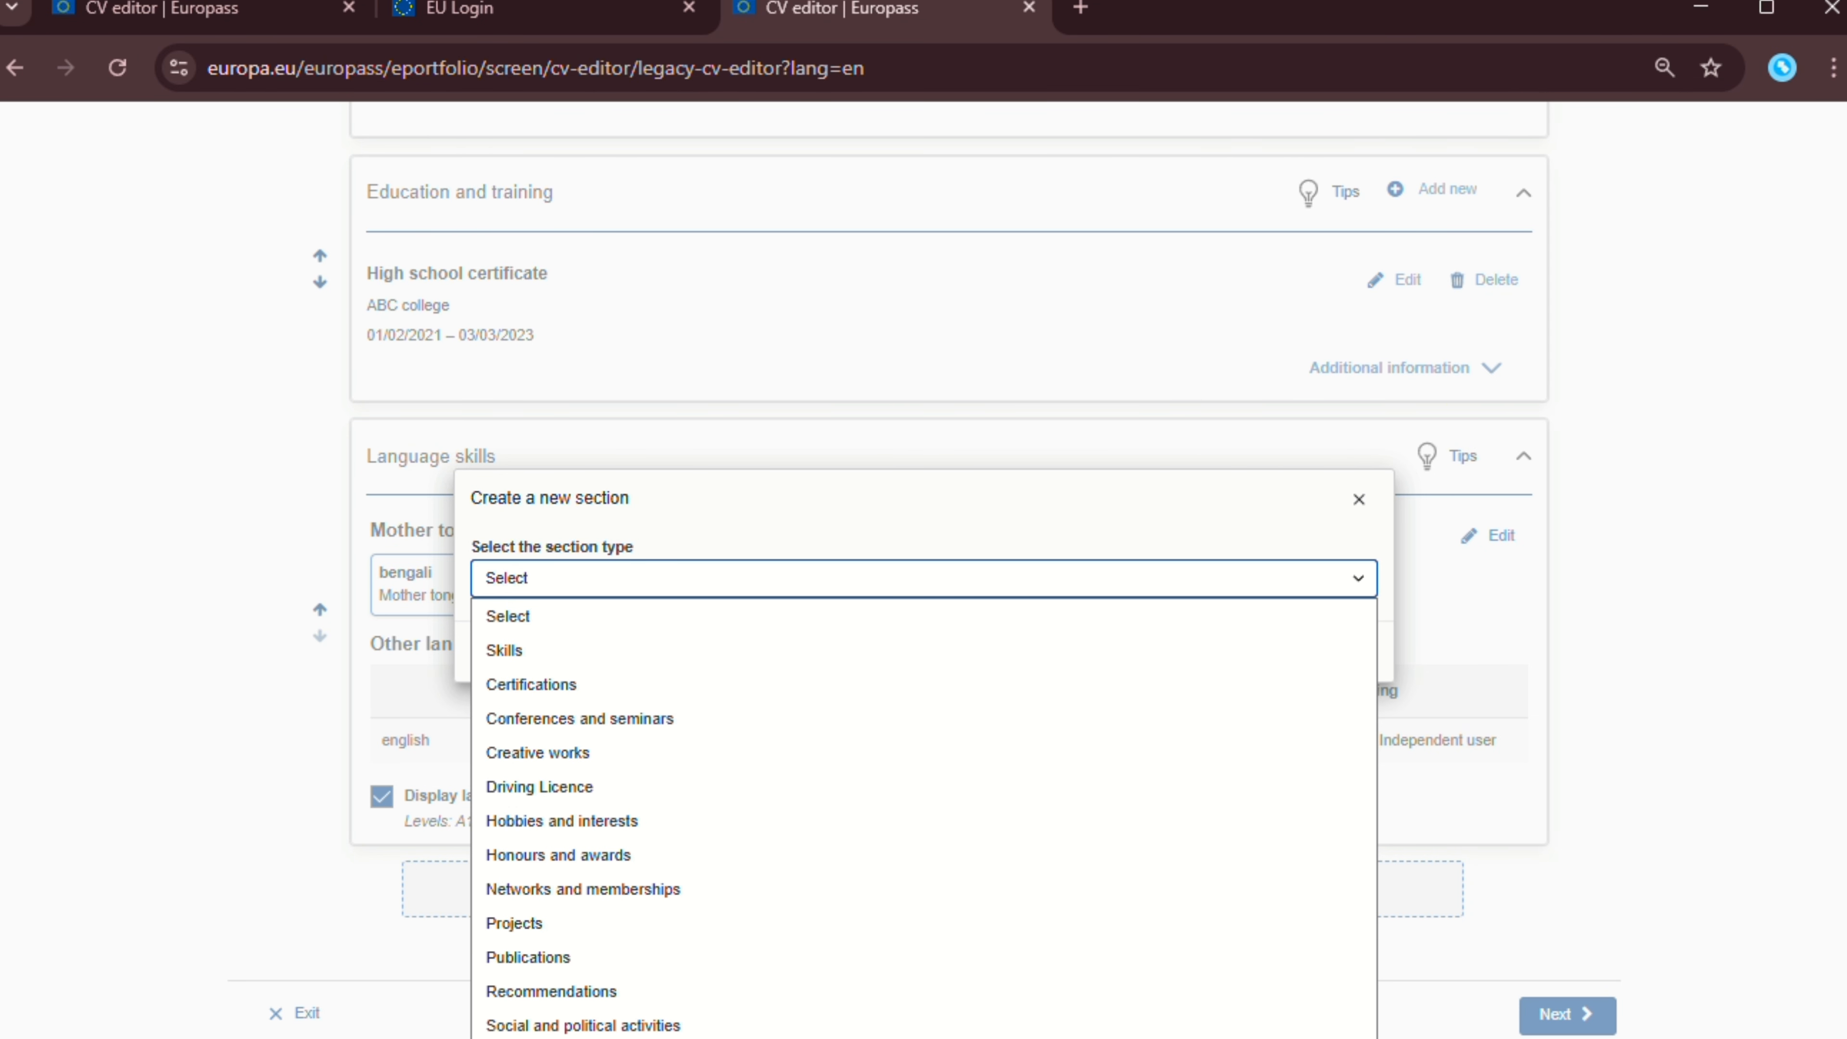
{"action": "key", "text": "ctrl+minus"}
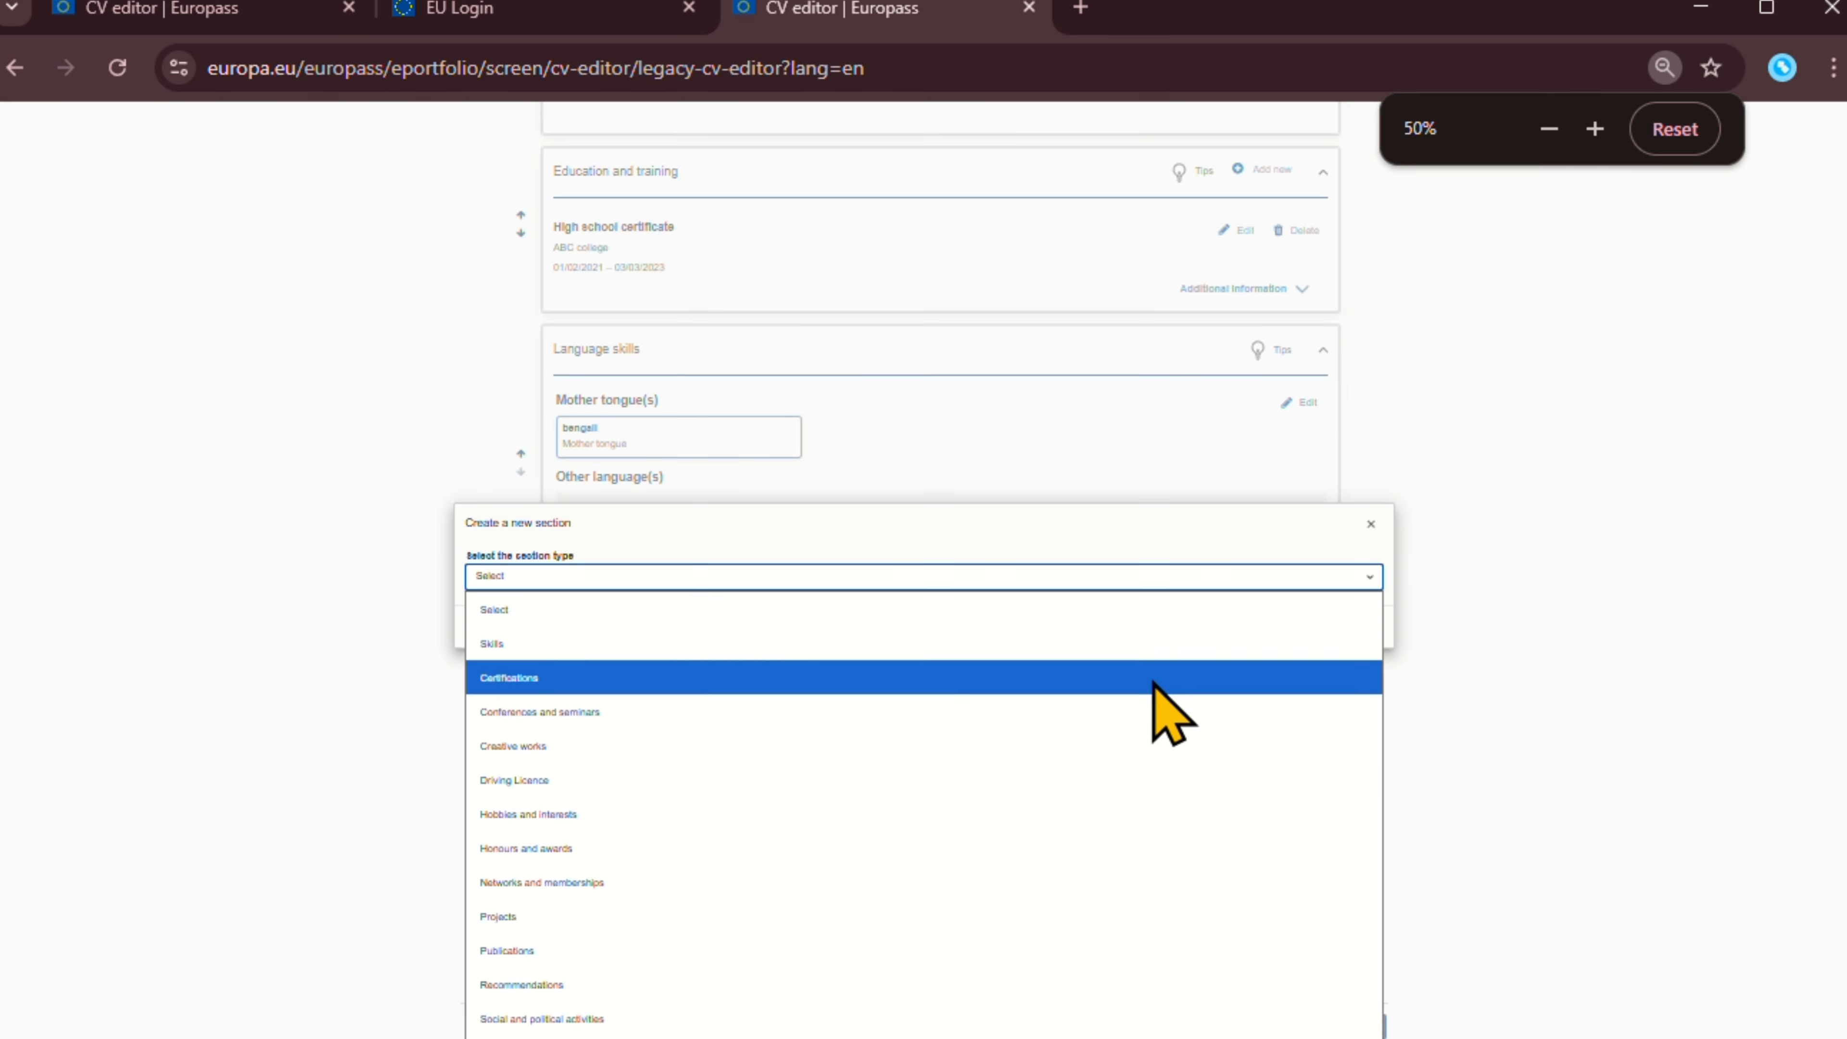
{"action": "key", "text": "ctrl+plus"}
{"action": "key", "text": "ctrl+plus"}
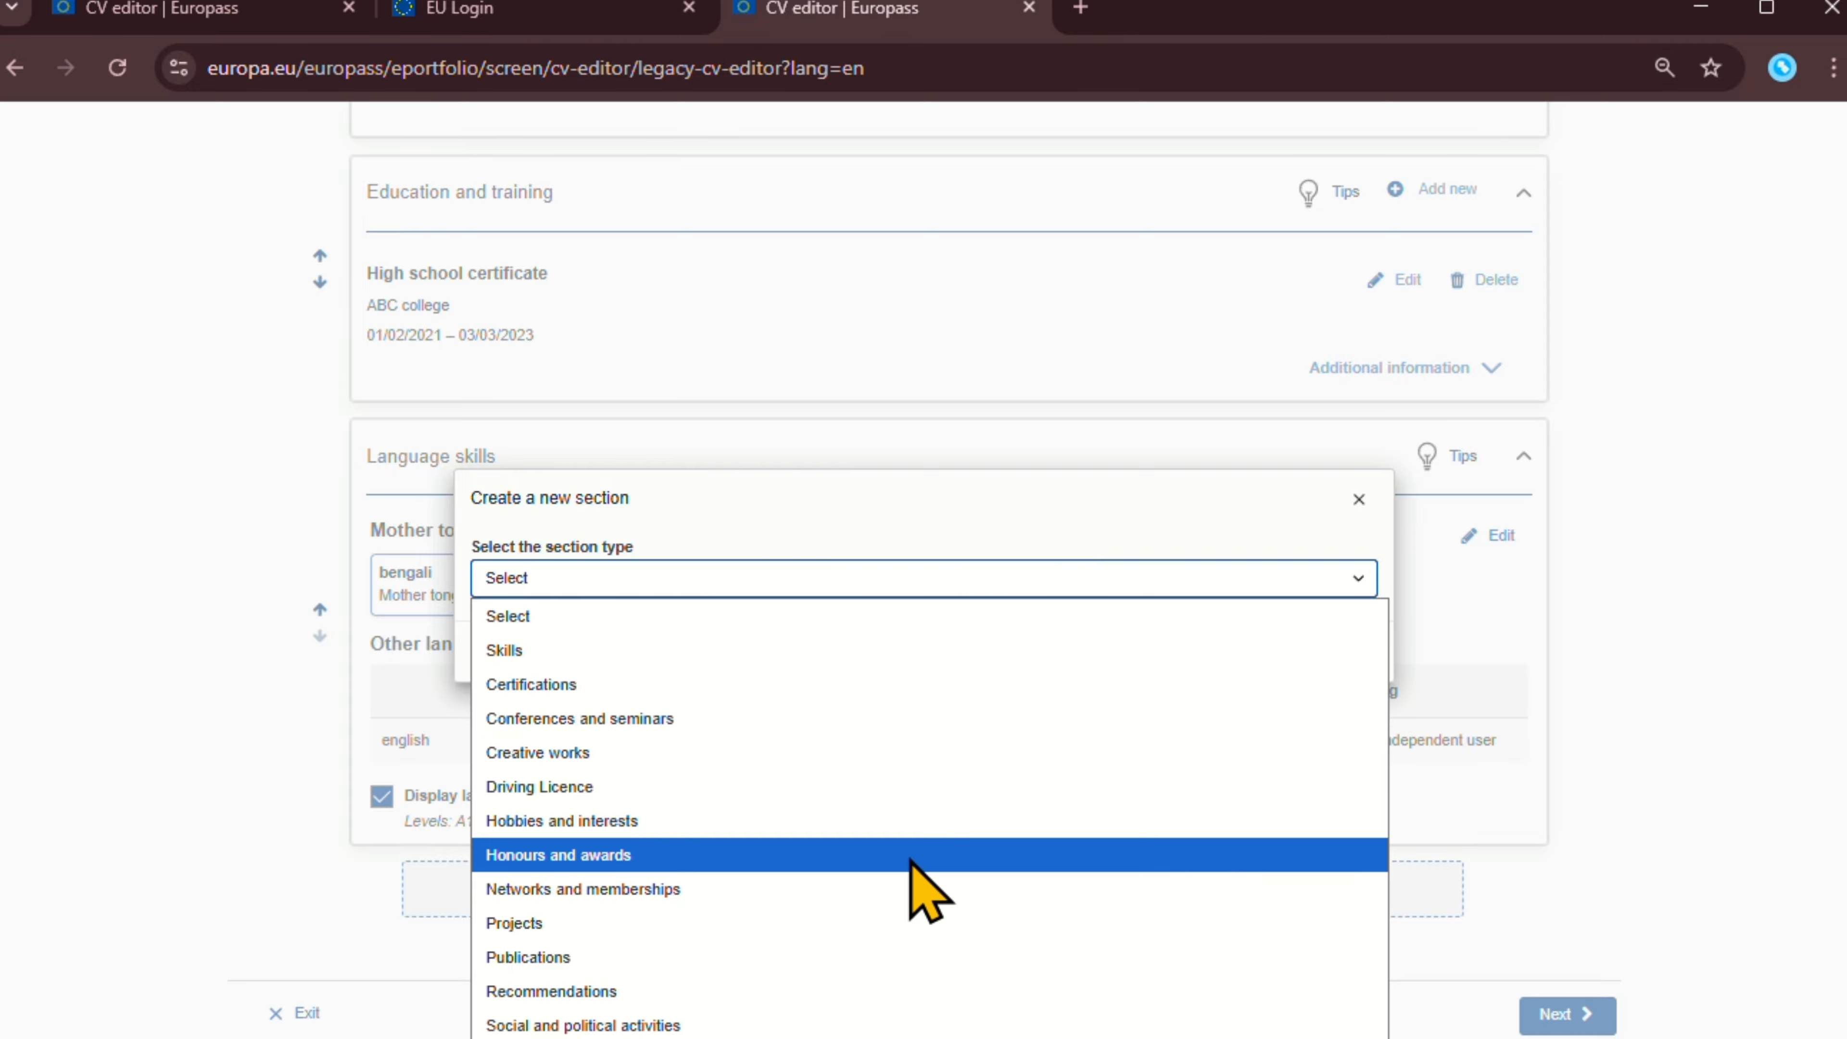
{"action": "left_click", "coordinate": [905, 990]}
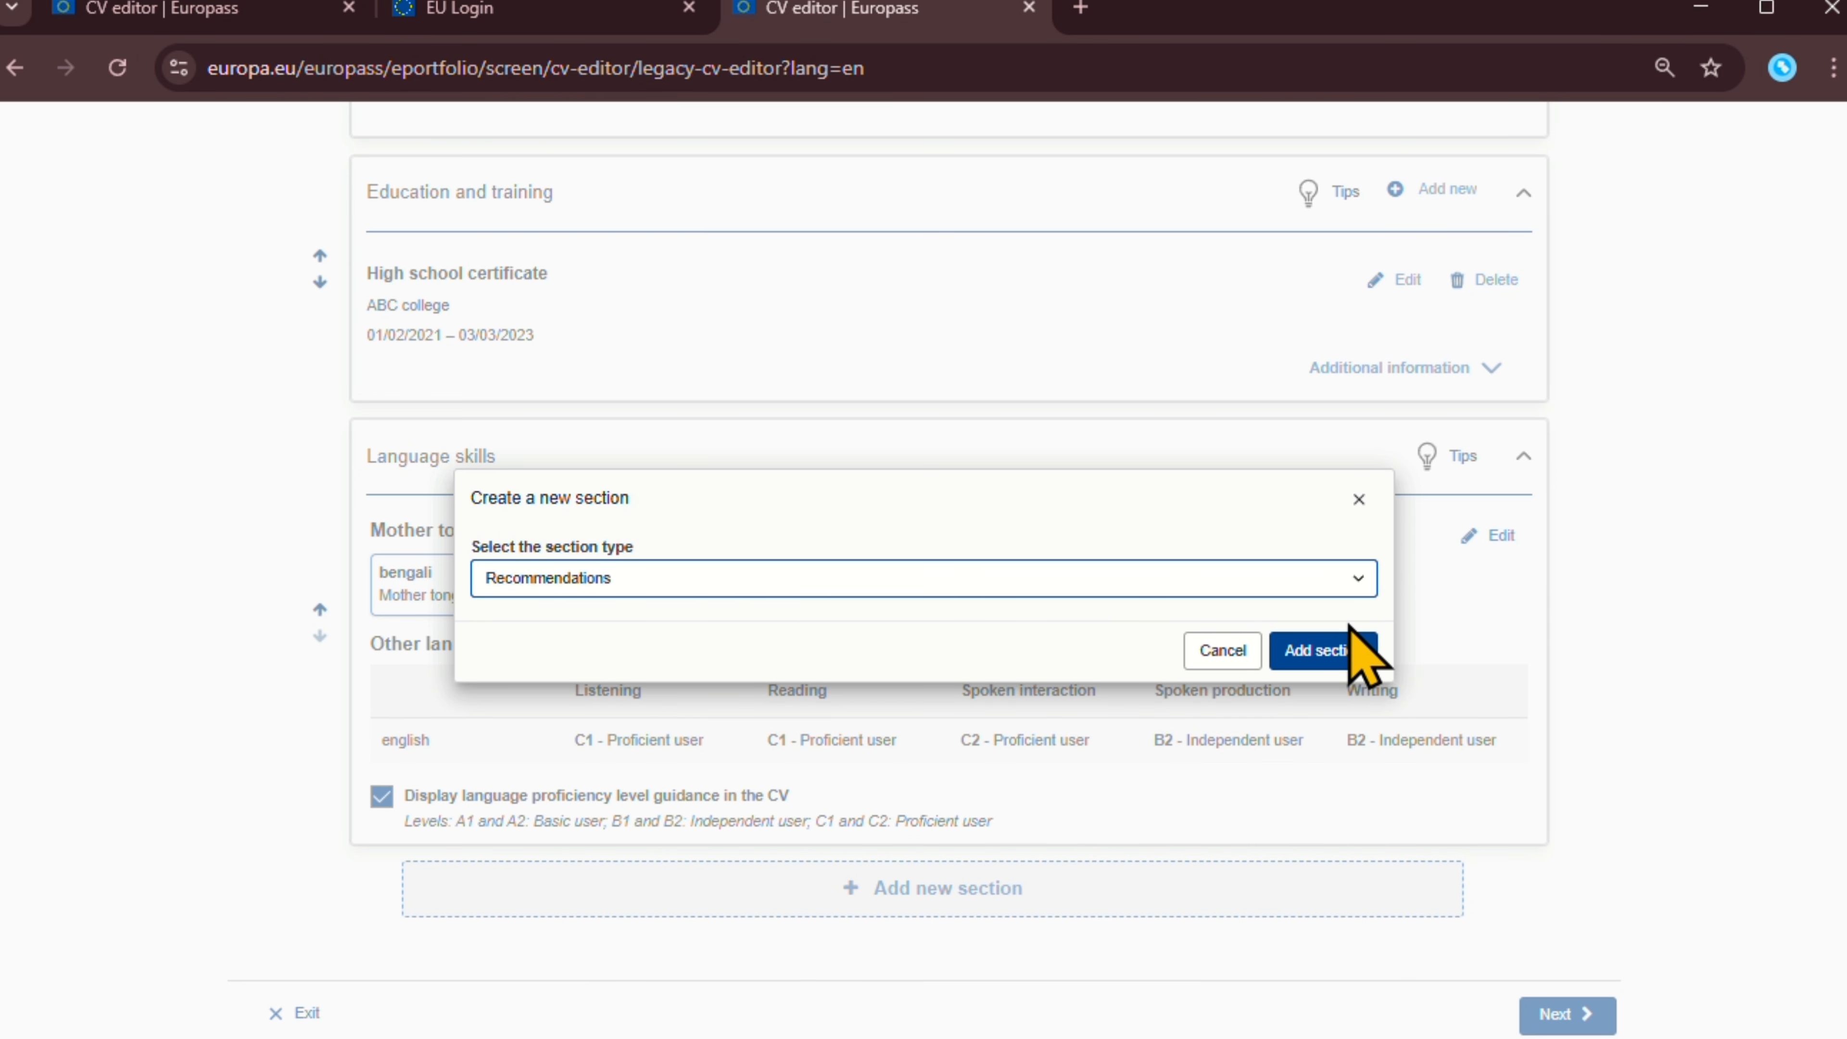
{"action": "left_click", "coordinate": [1323, 649]}
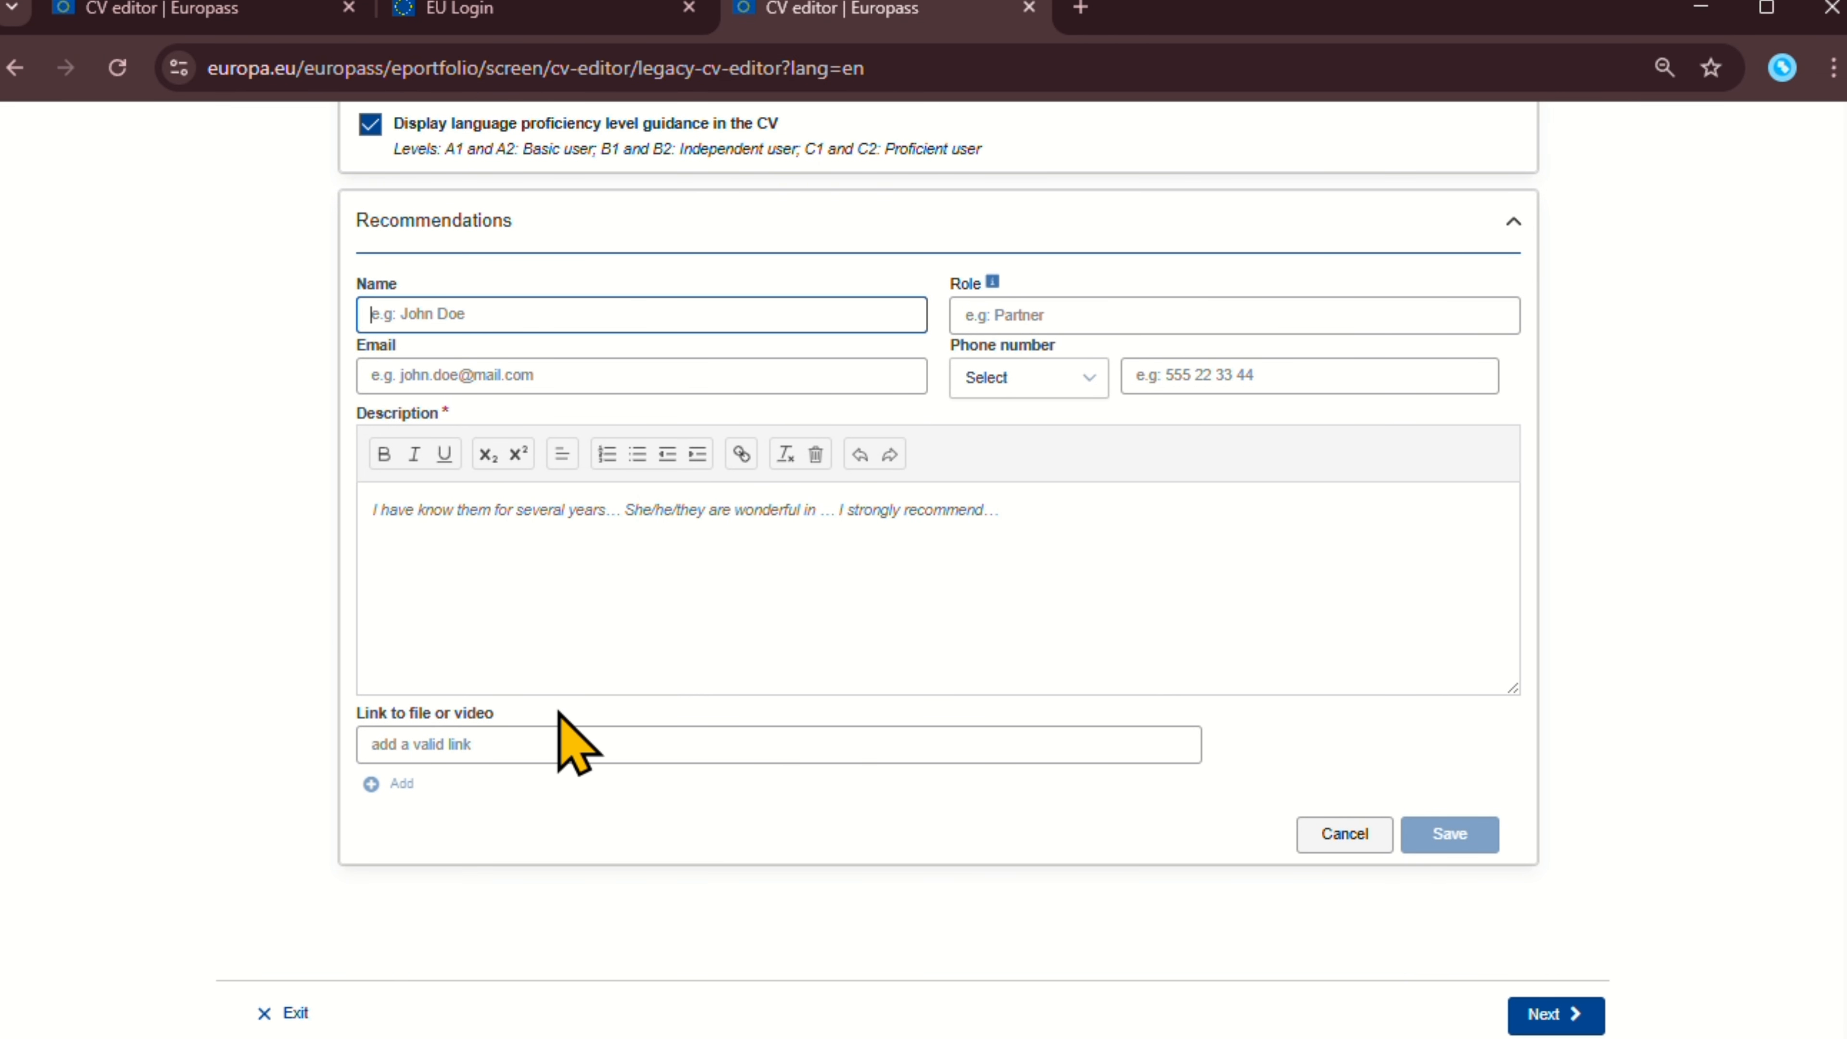
Fill the recommendation's Description with the sample recommendation text.
{"action": "scroll", "coordinate": [574, 742], "scroll_direction": "up", "scroll_amount": 5}
{"action": "scroll", "coordinate": [574, 738], "scroll_direction": "down", "scroll_amount": 3}
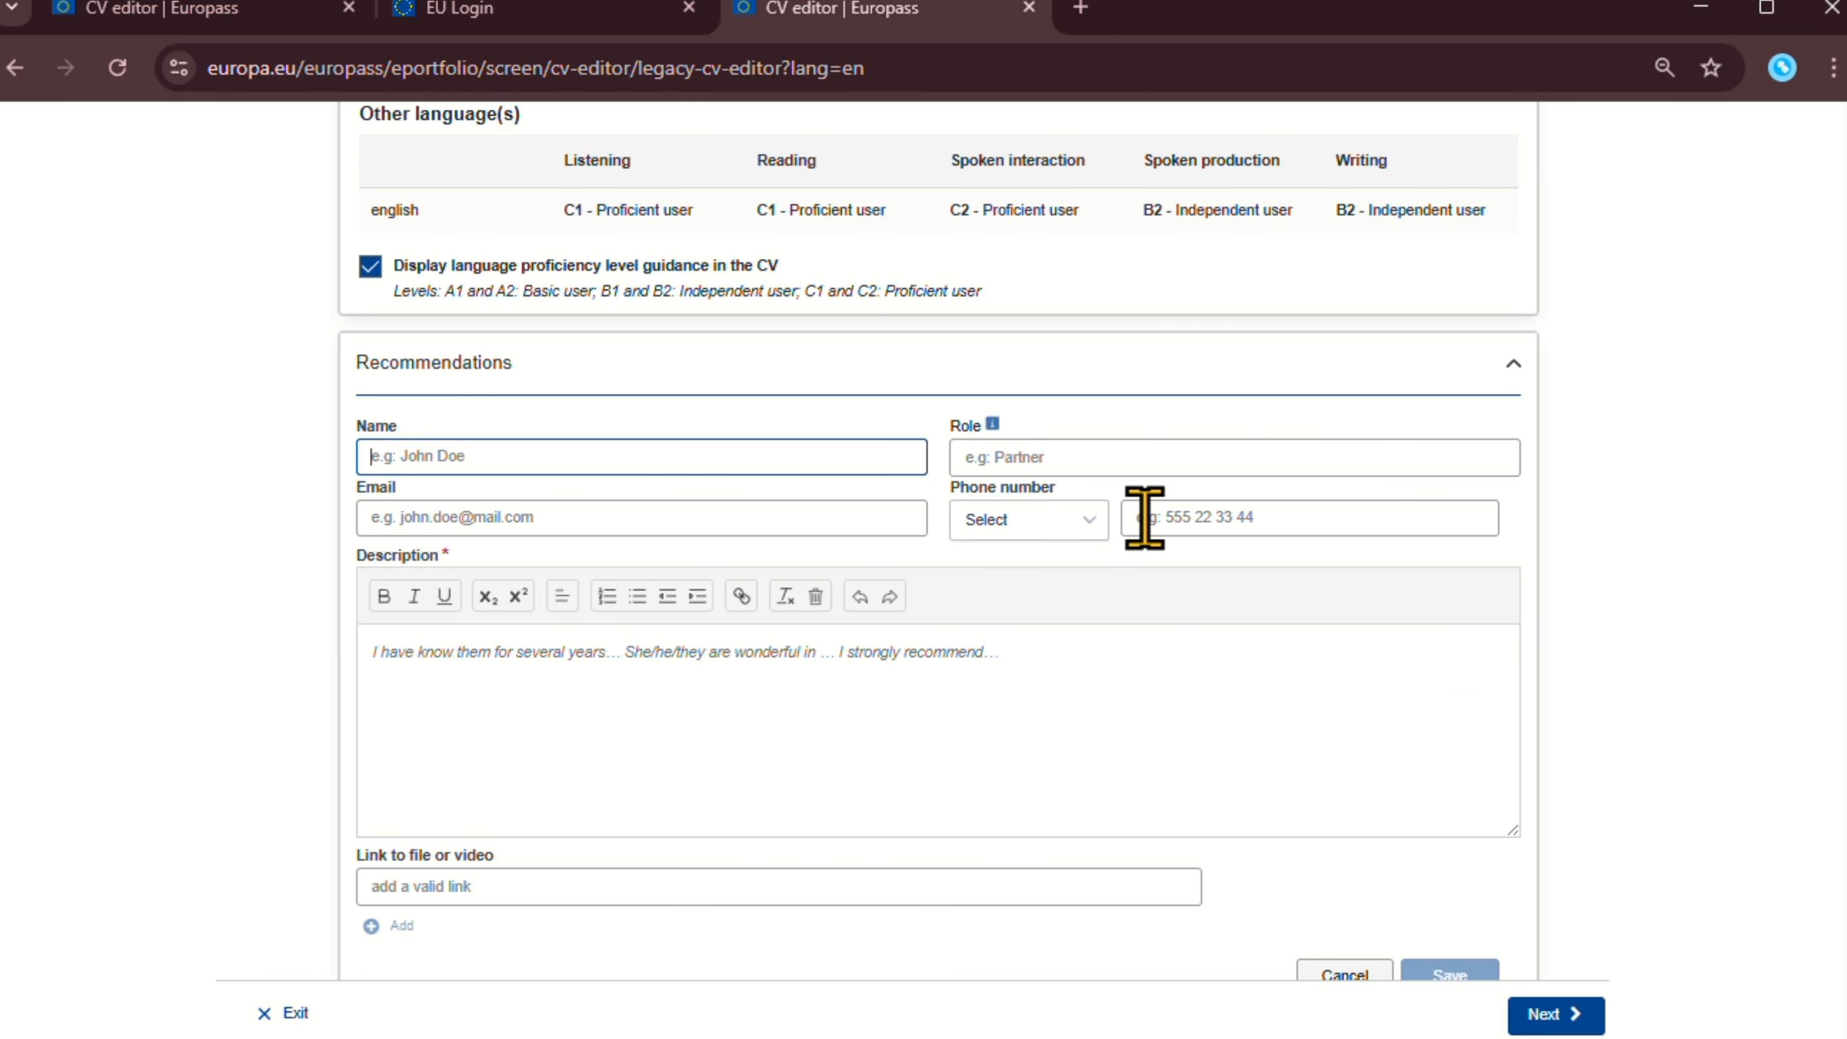
{"action": "left_click", "coordinate": [1106, 466]}
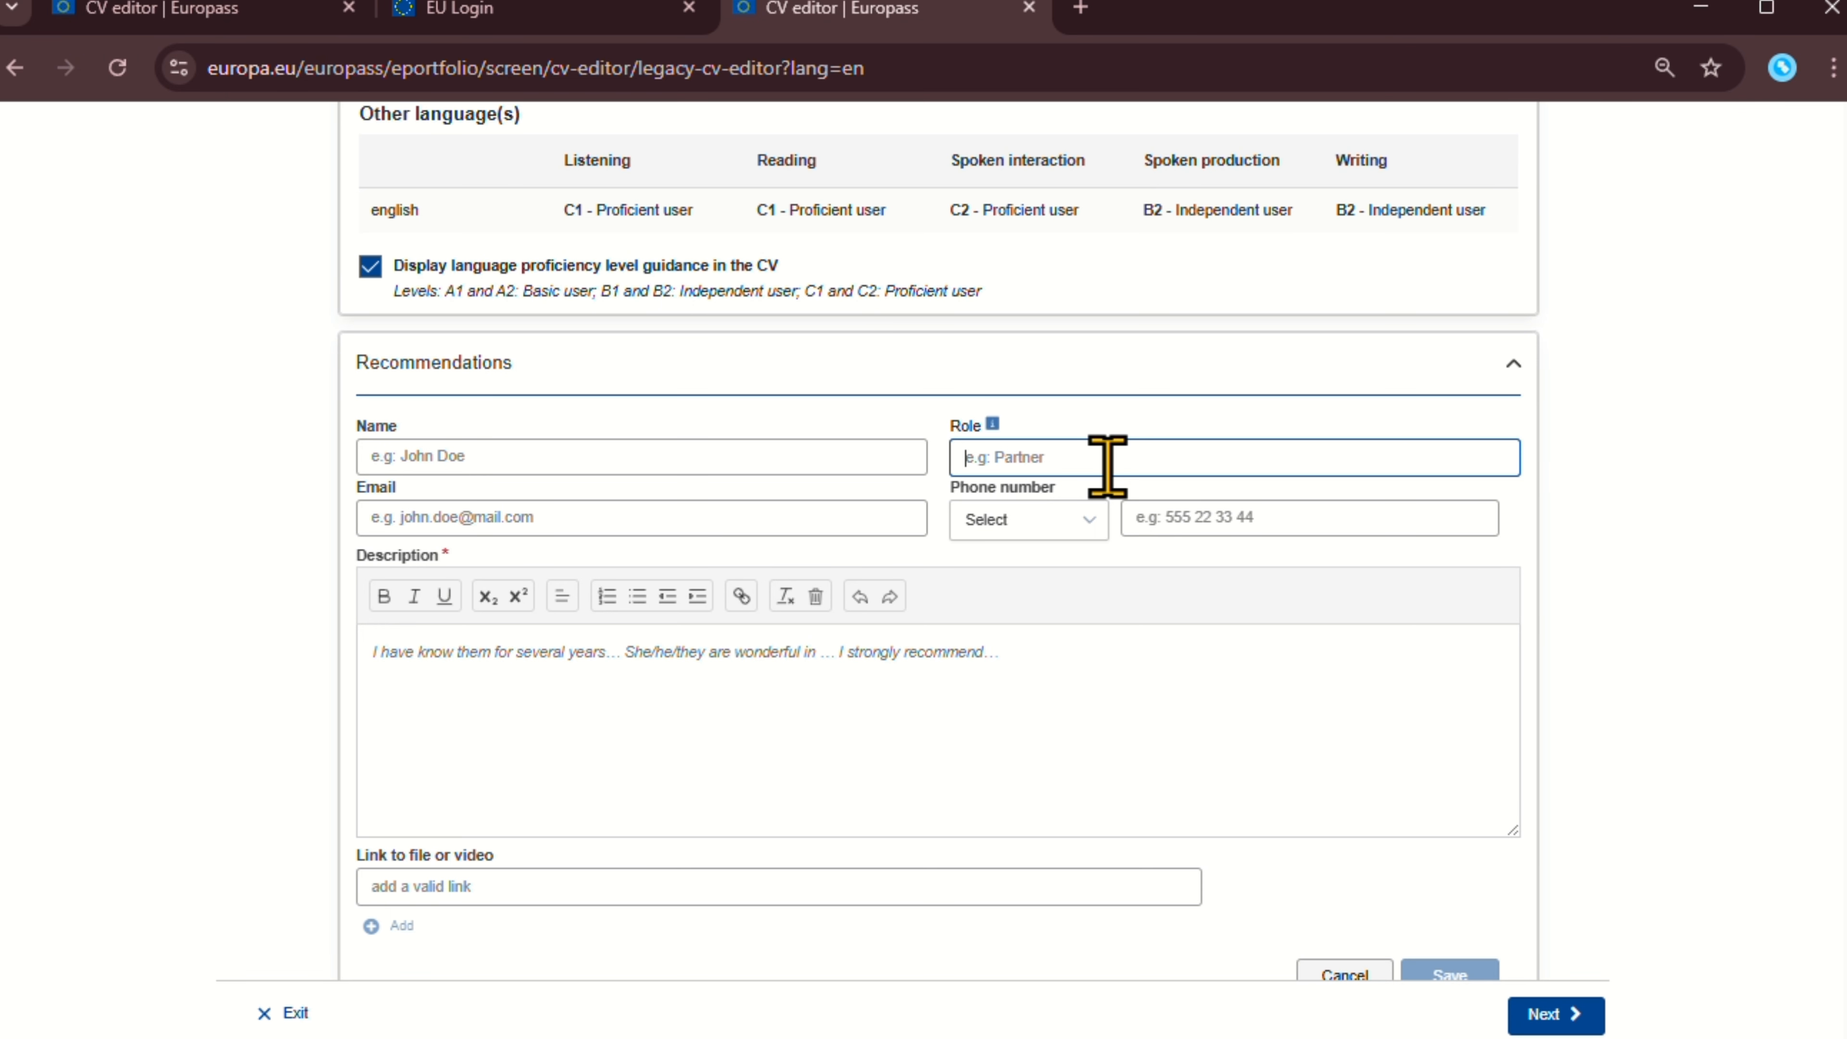
{"action": "left_click", "coordinate": [716, 520]}
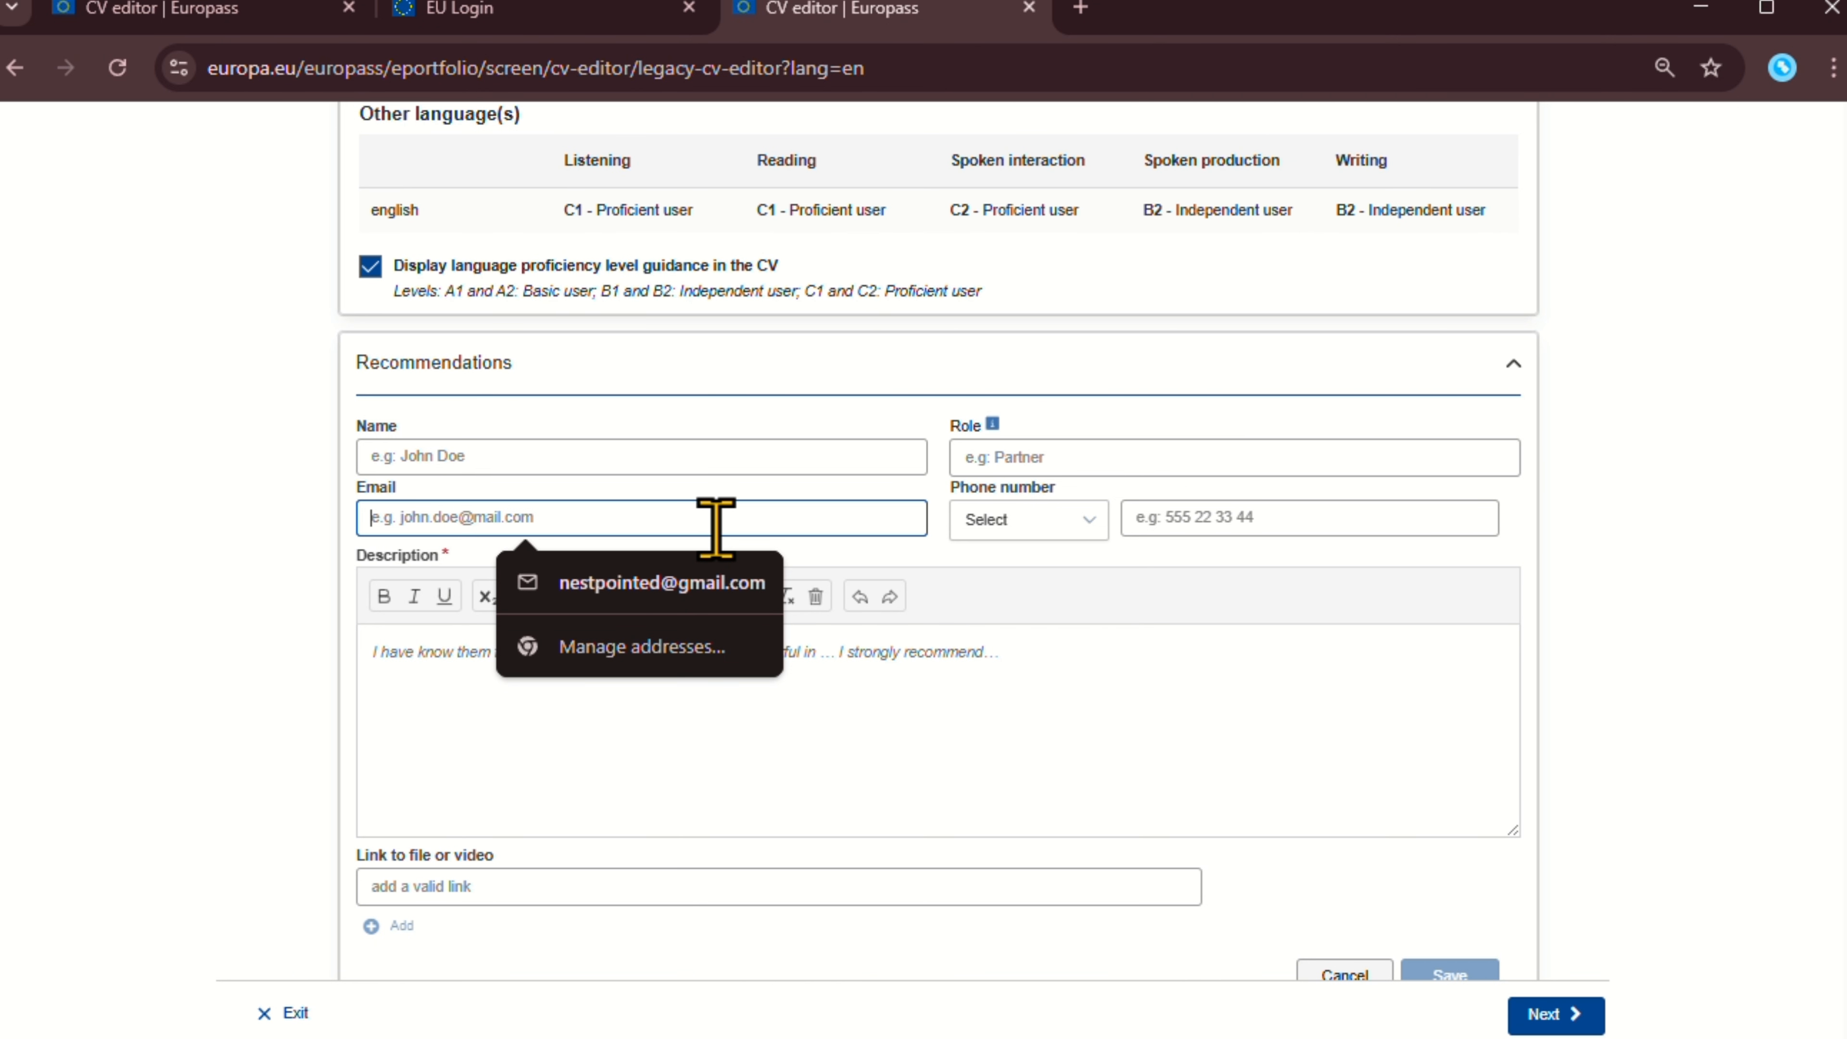
{"action": "left_click", "coordinate": [967, 535]}
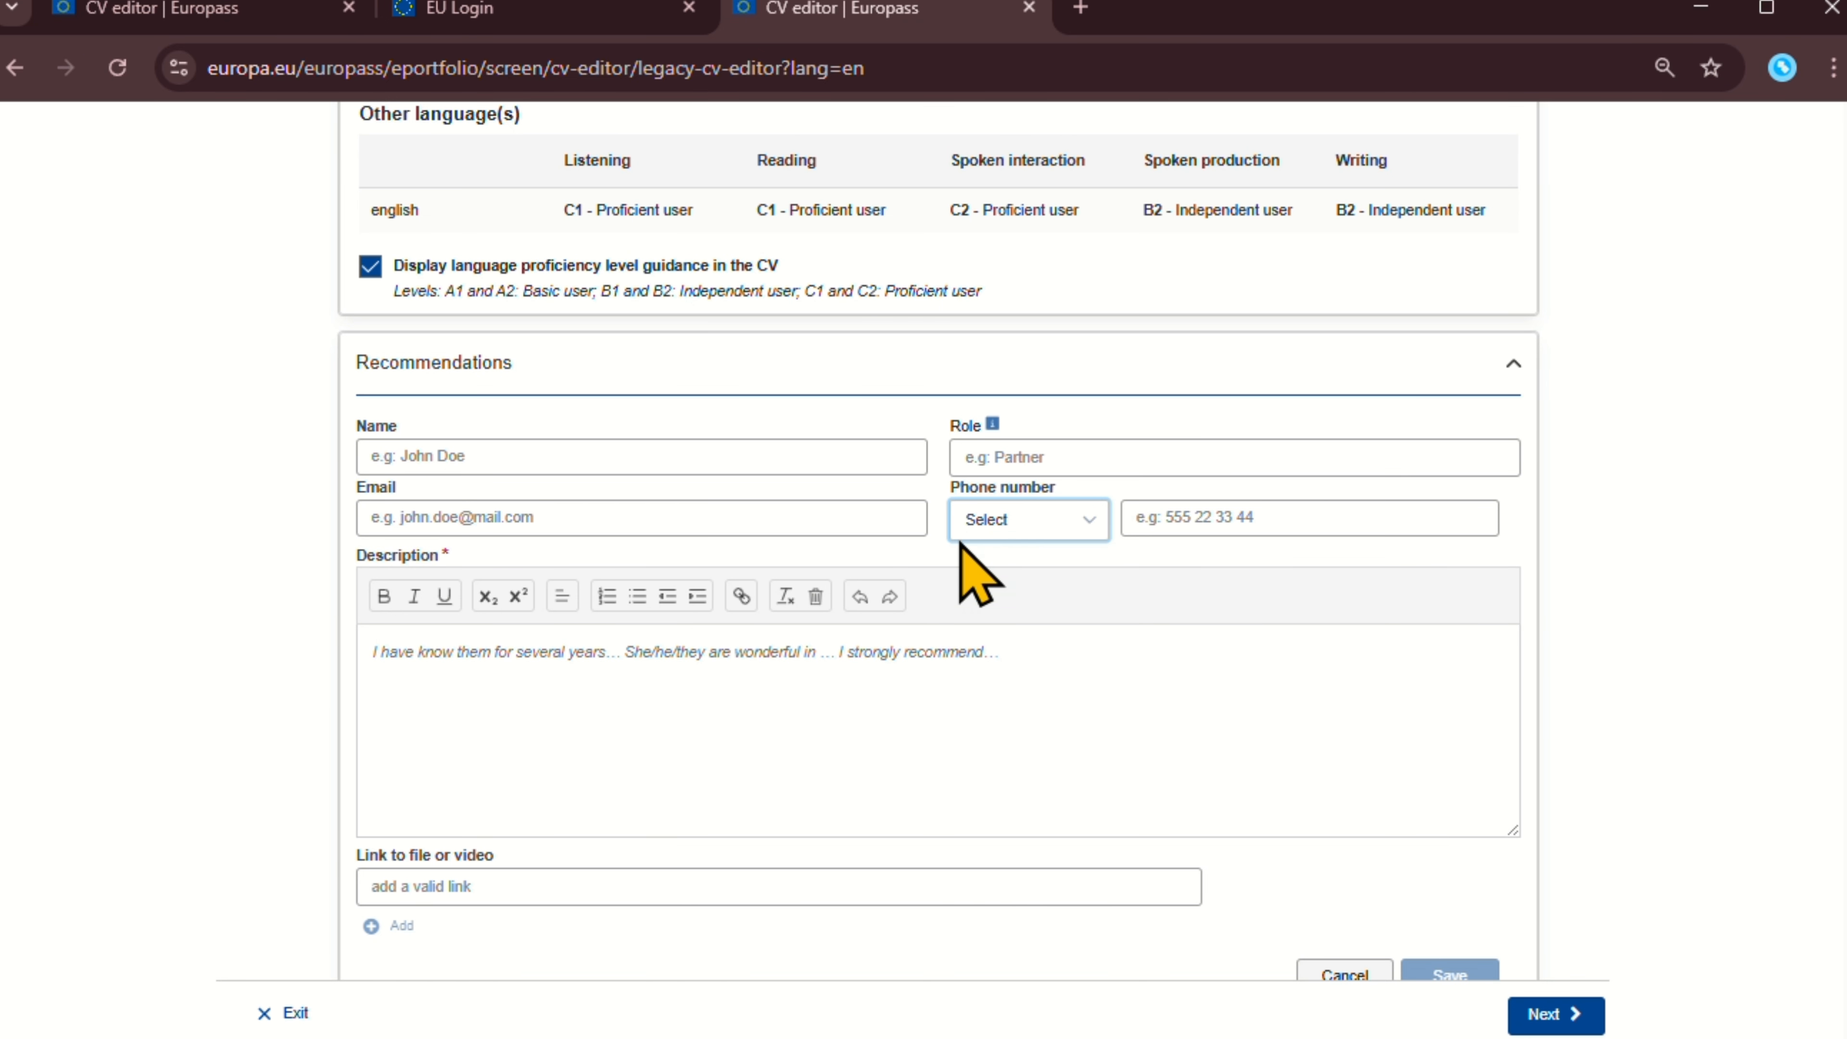
{"action": "left_click", "coordinate": [843, 670]}
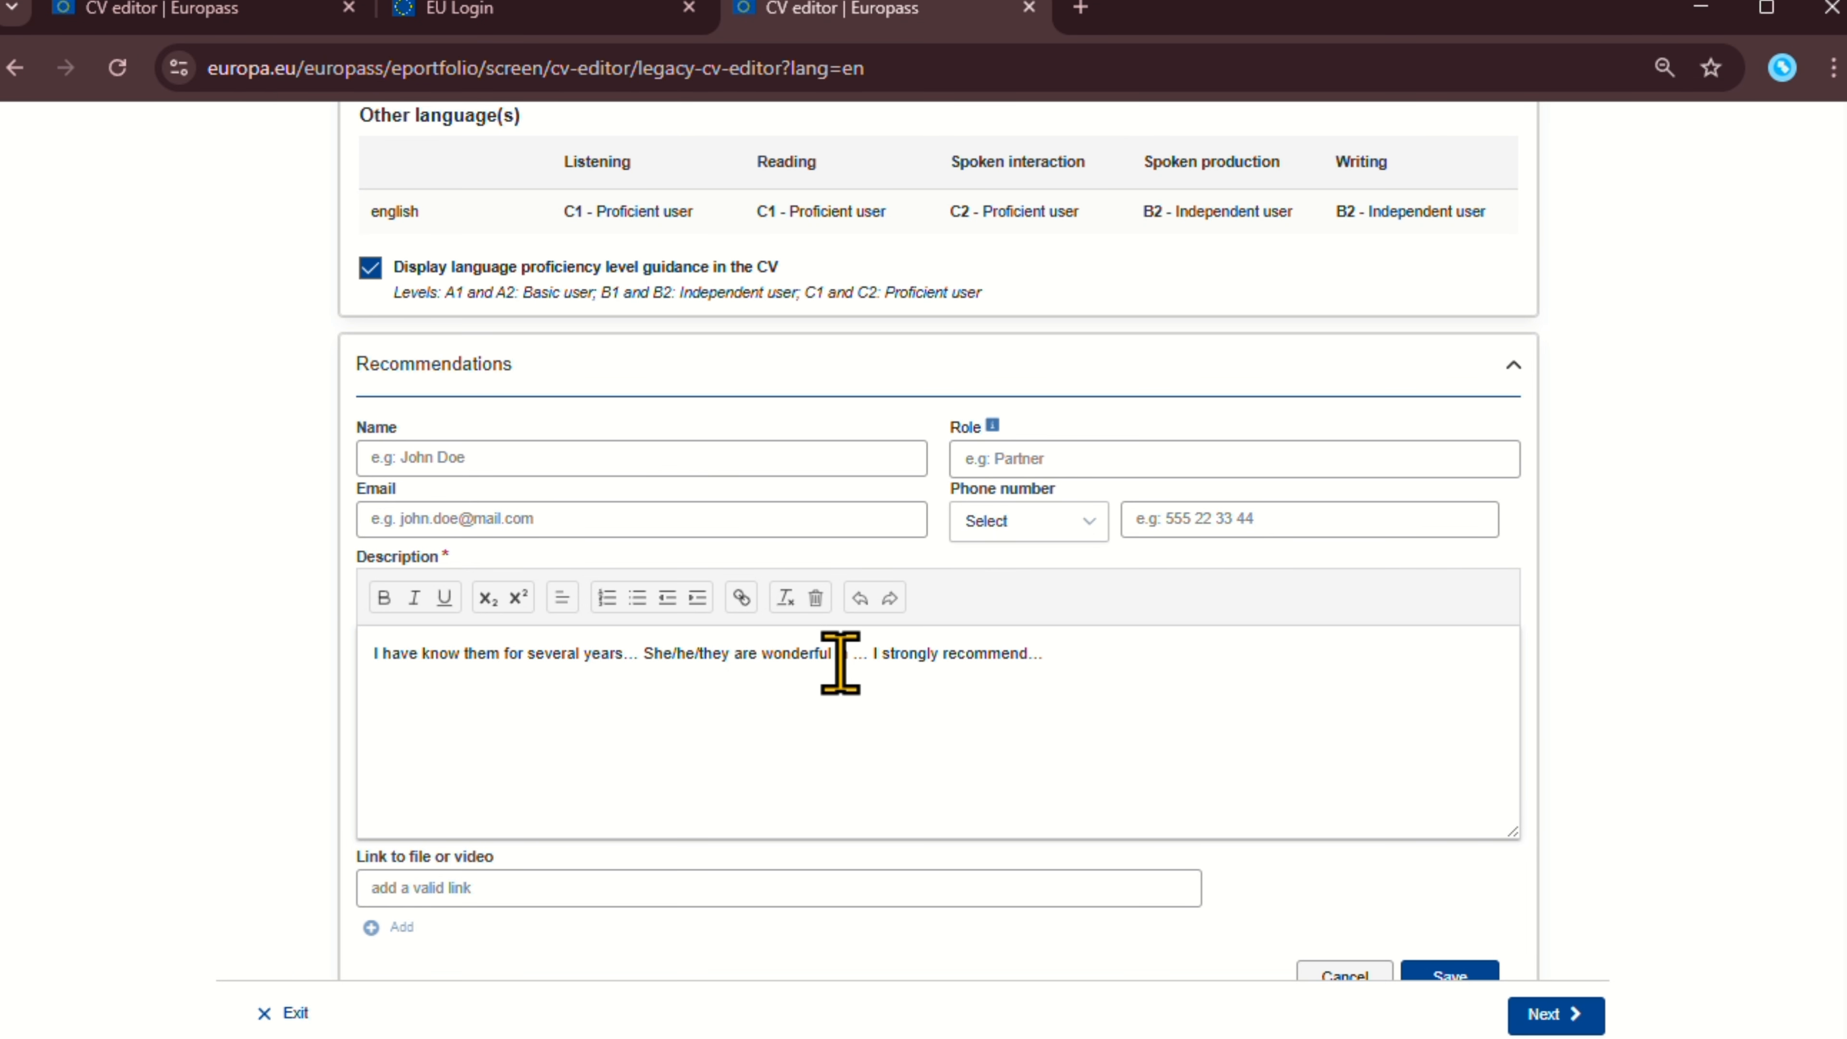
{"action": "scroll", "coordinate": [837, 655], "scroll_direction": "down", "scroll_amount": 2}
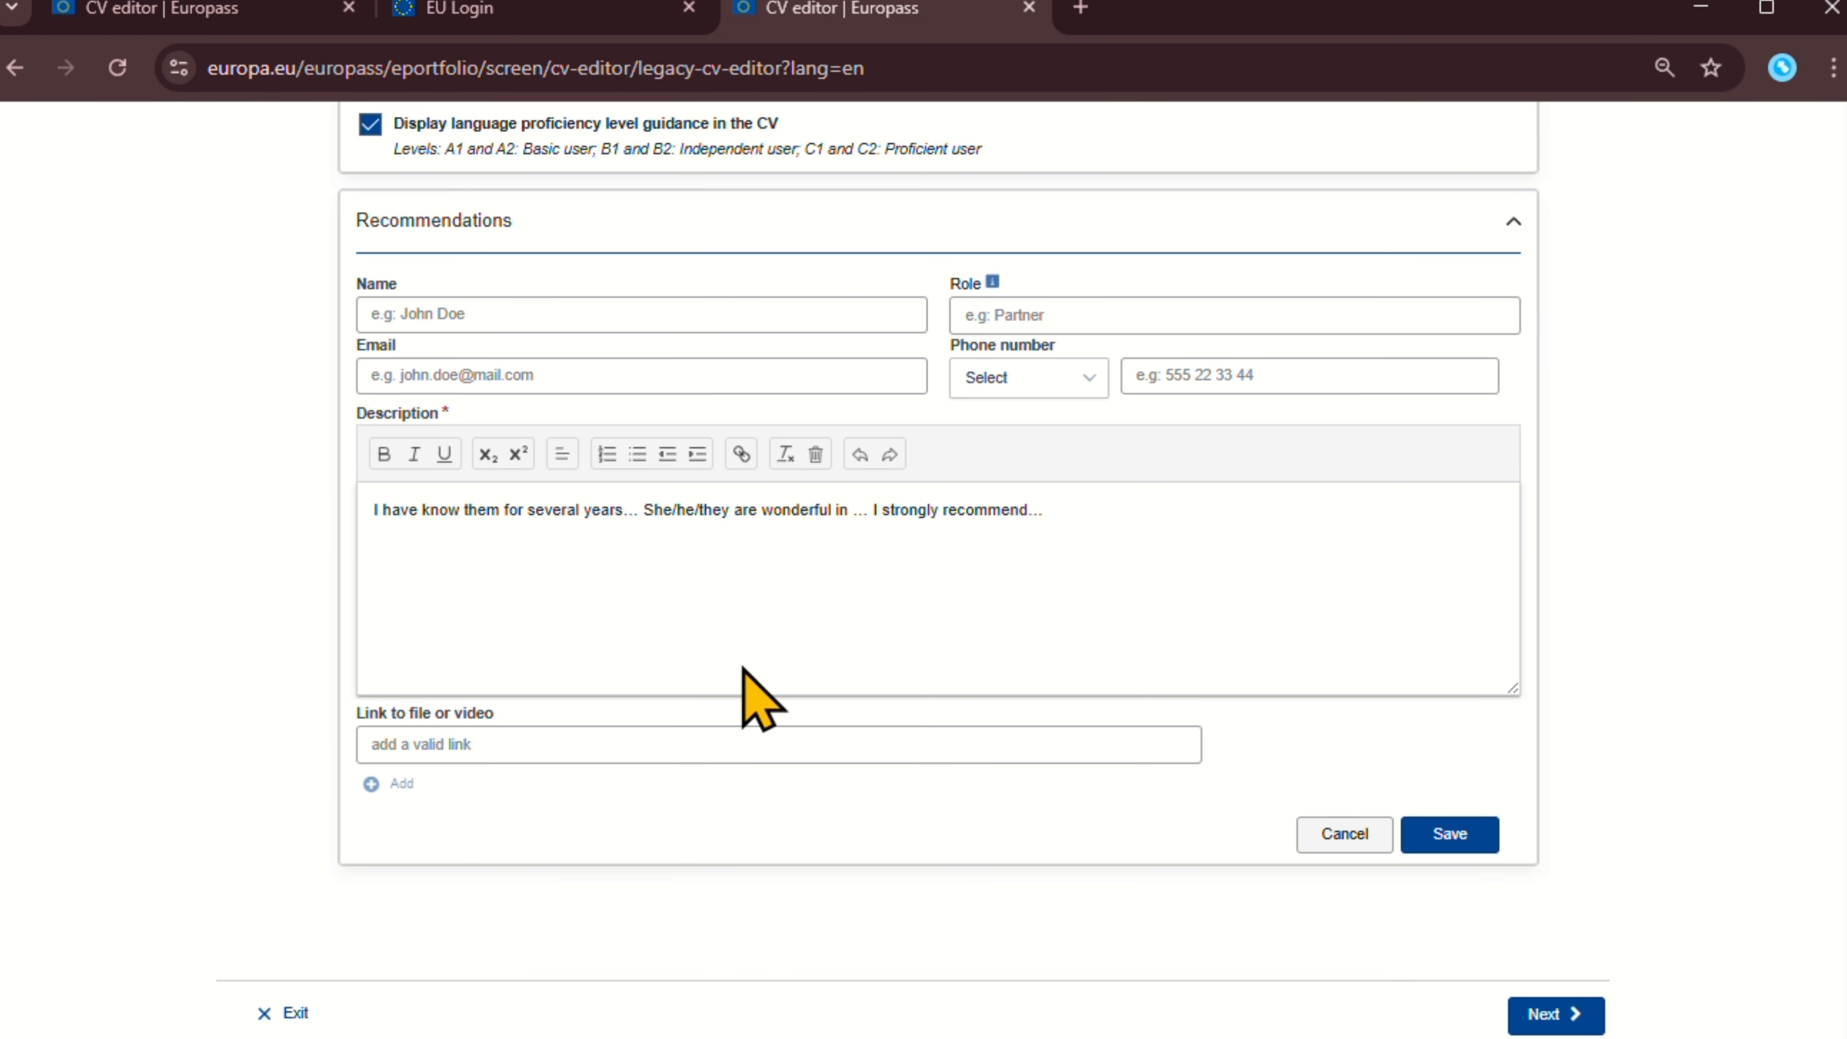
{"action": "left_click", "coordinate": [583, 731]}
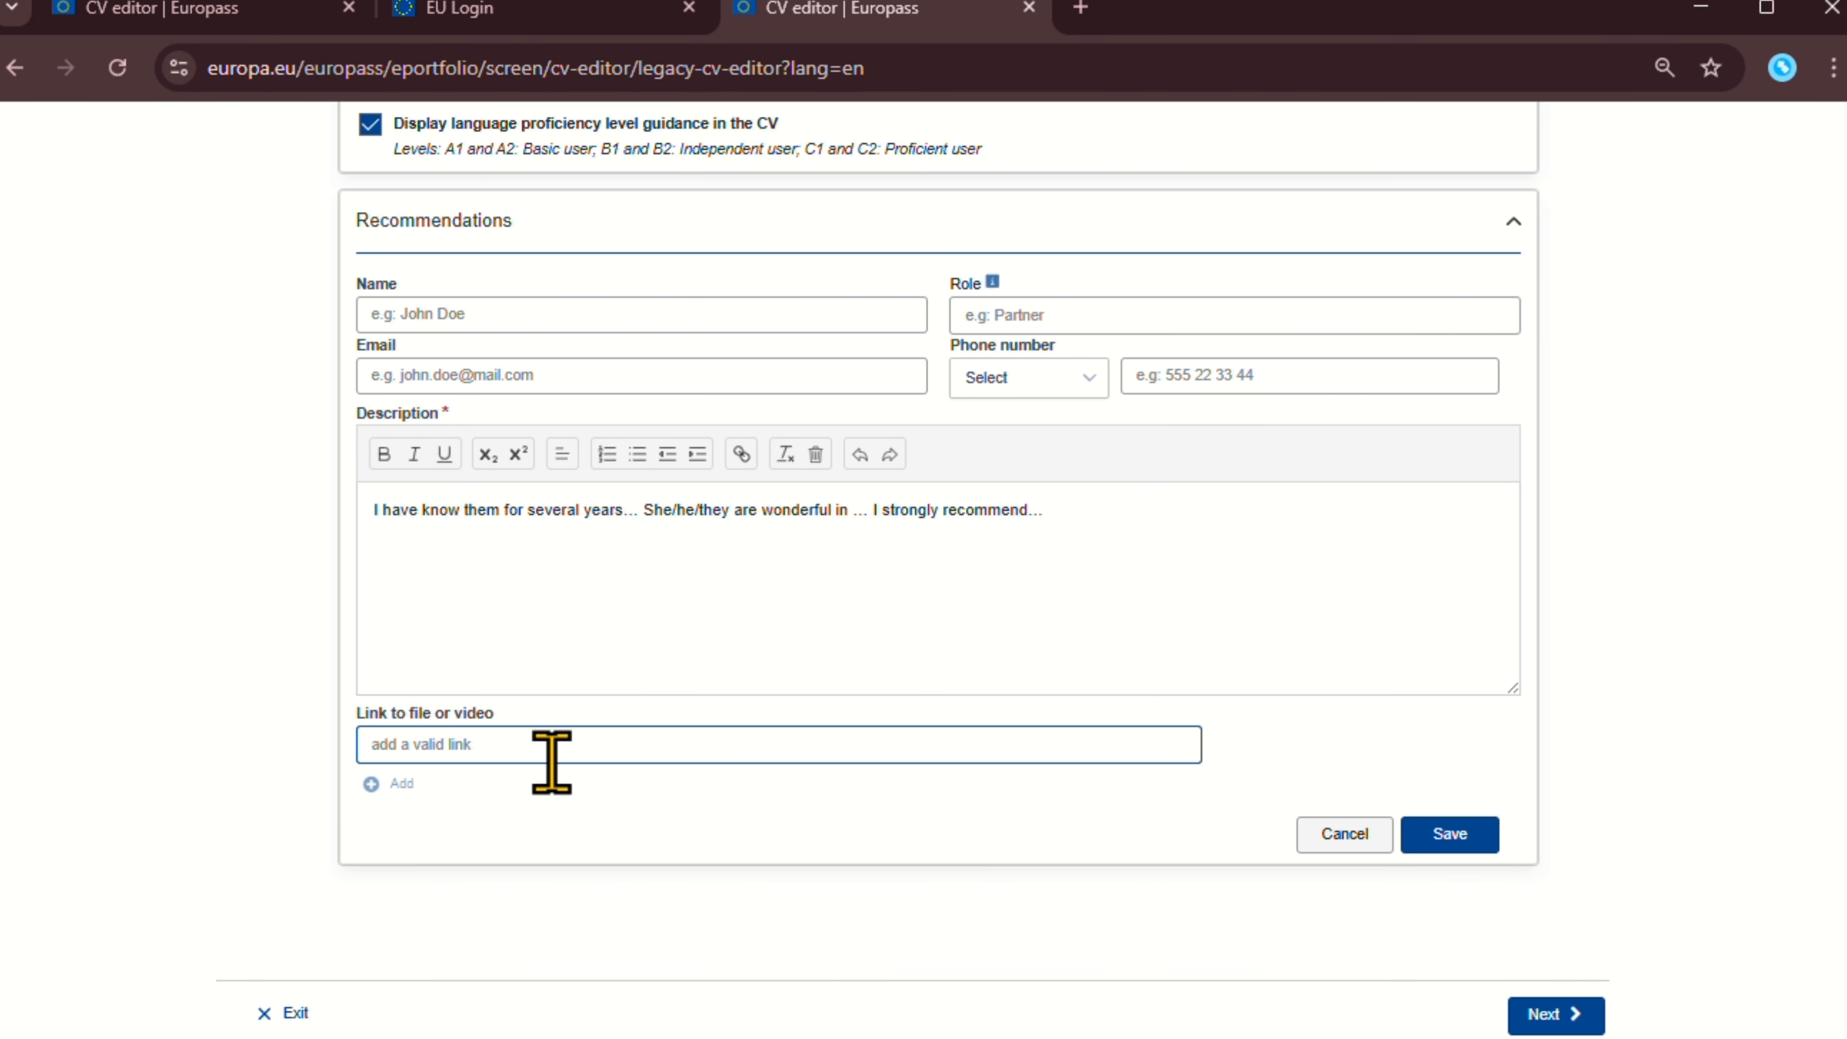
{"action": "scroll", "coordinate": [598, 754], "scroll_direction": "up", "scroll_amount": 2}
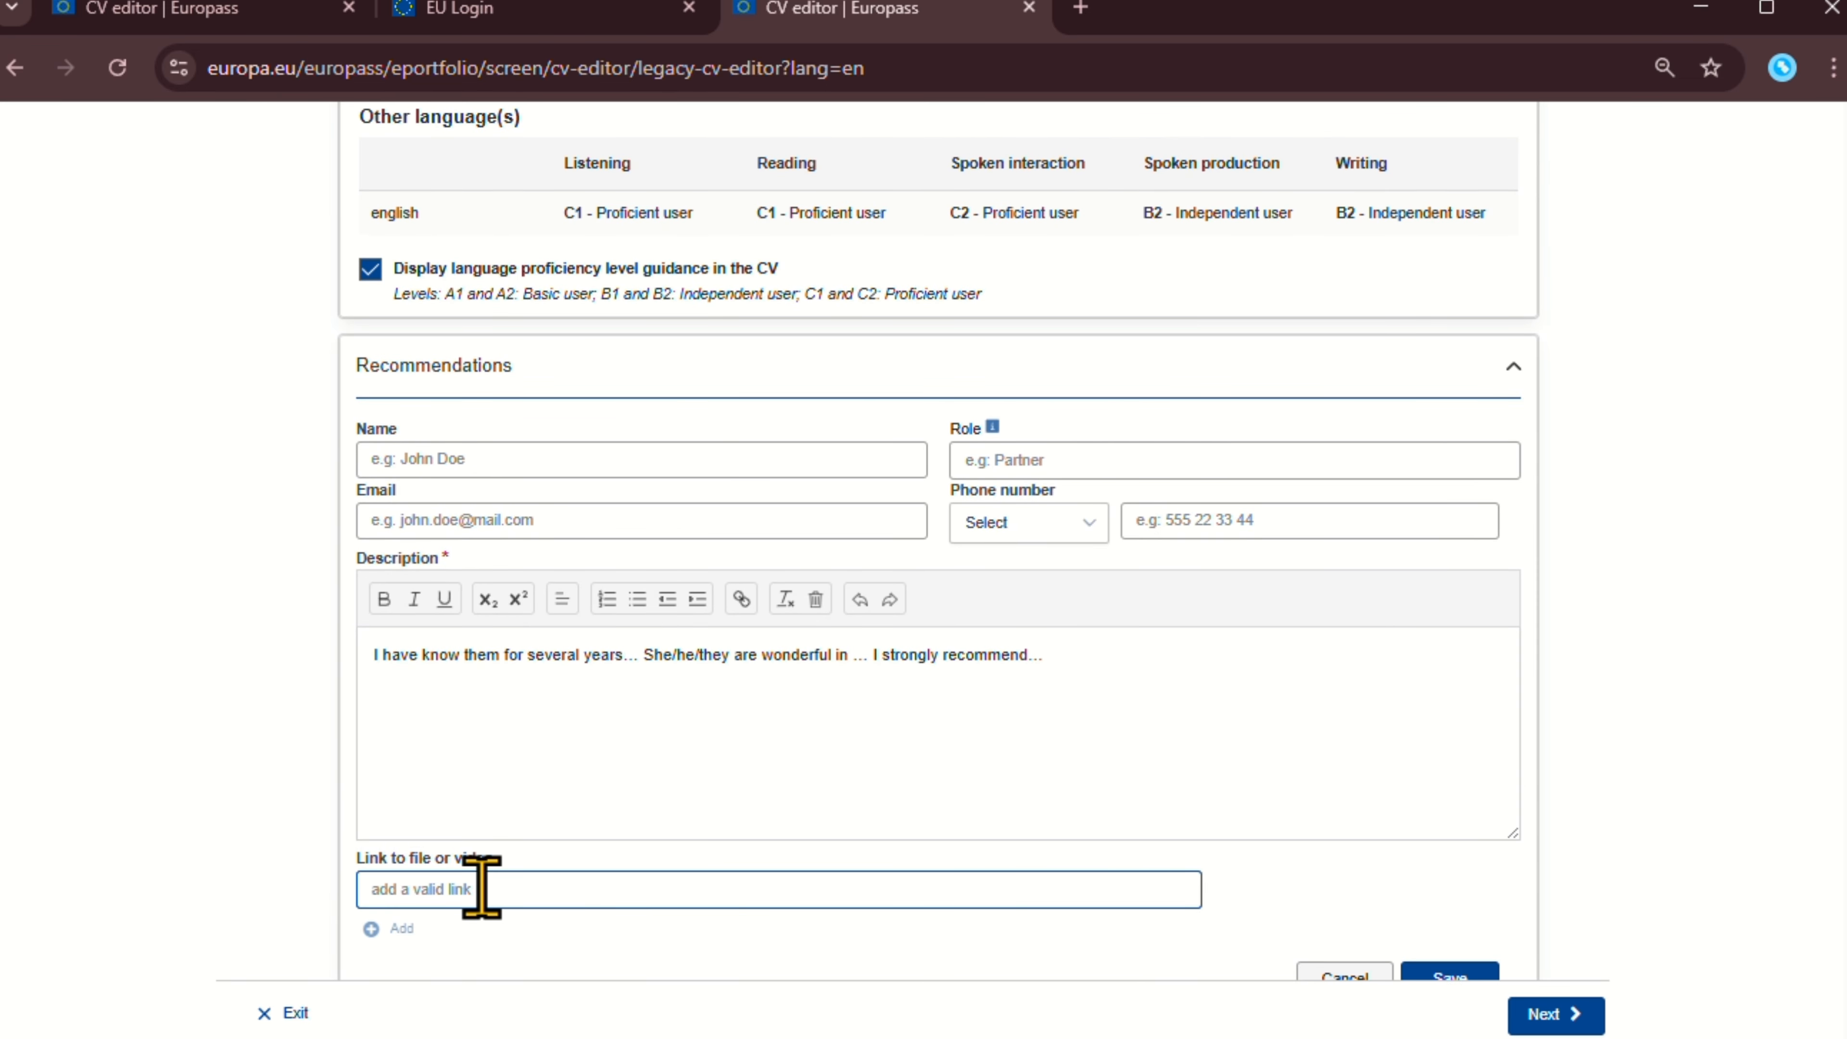
{"action": "type", "text": "ww"}
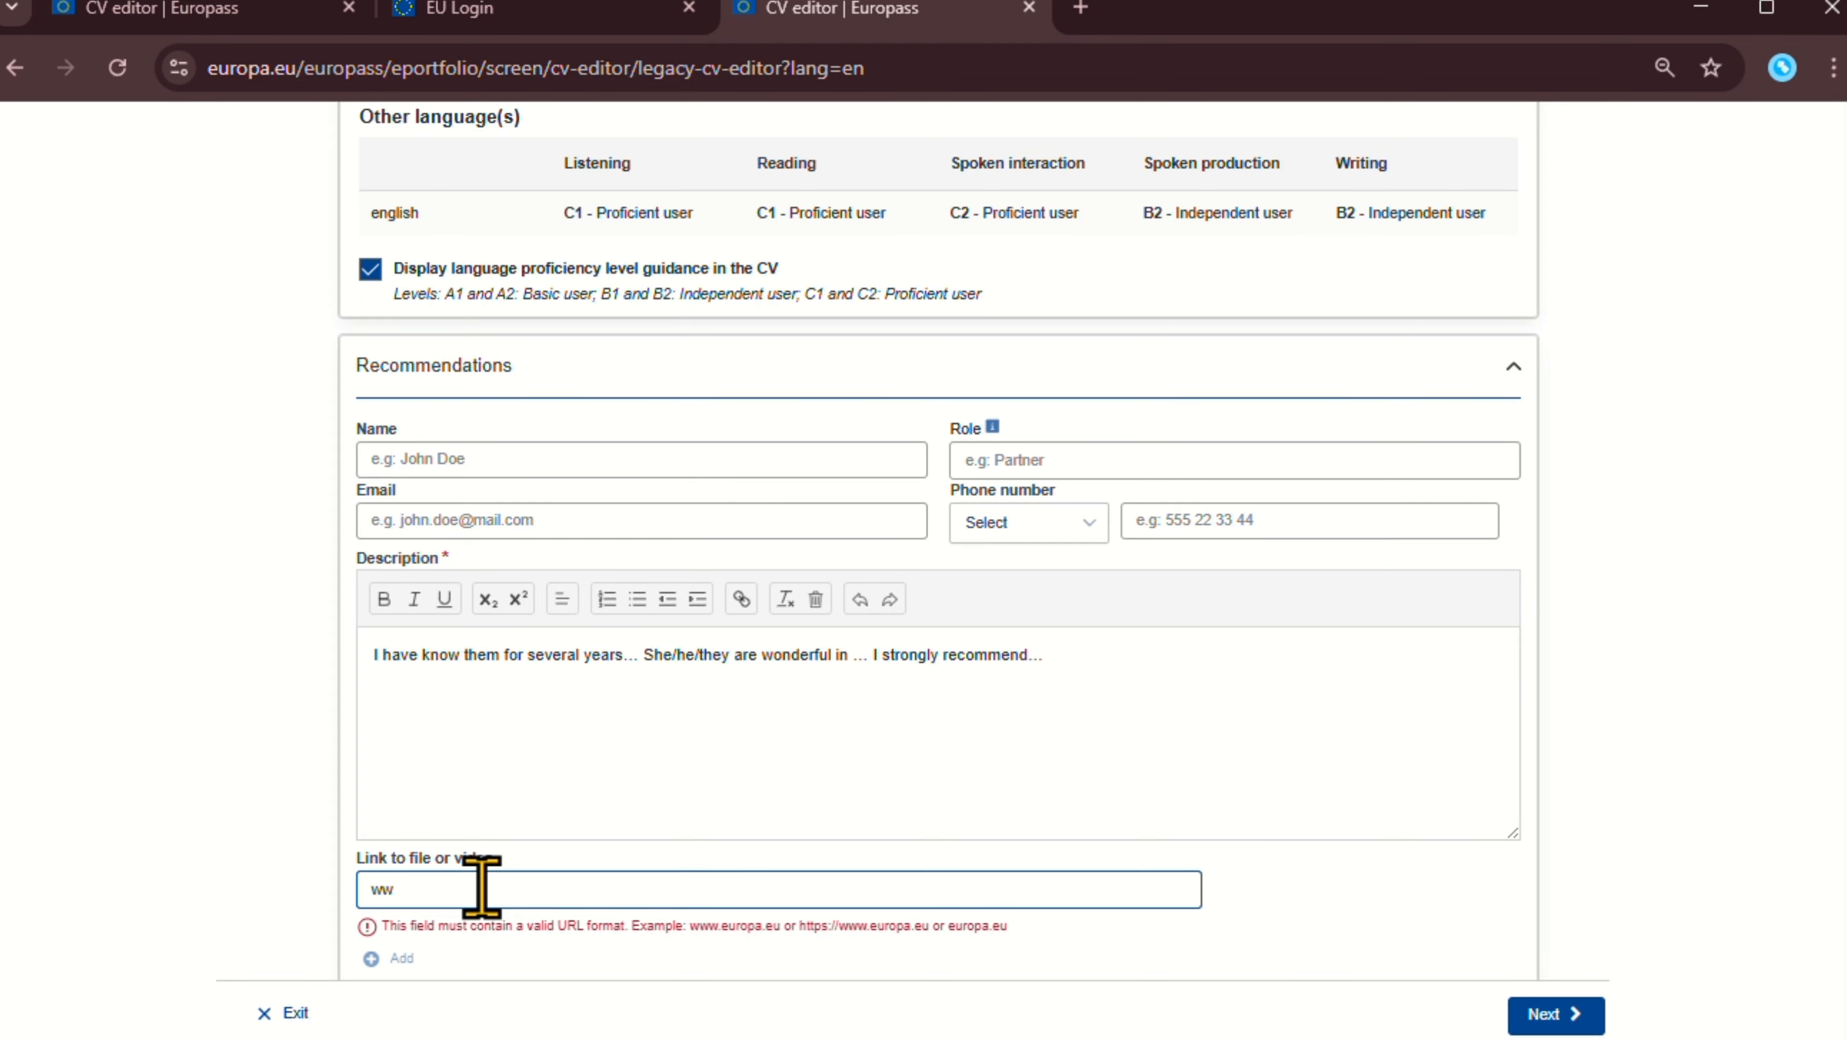
{"action": "type", "text": "w.ggo"}
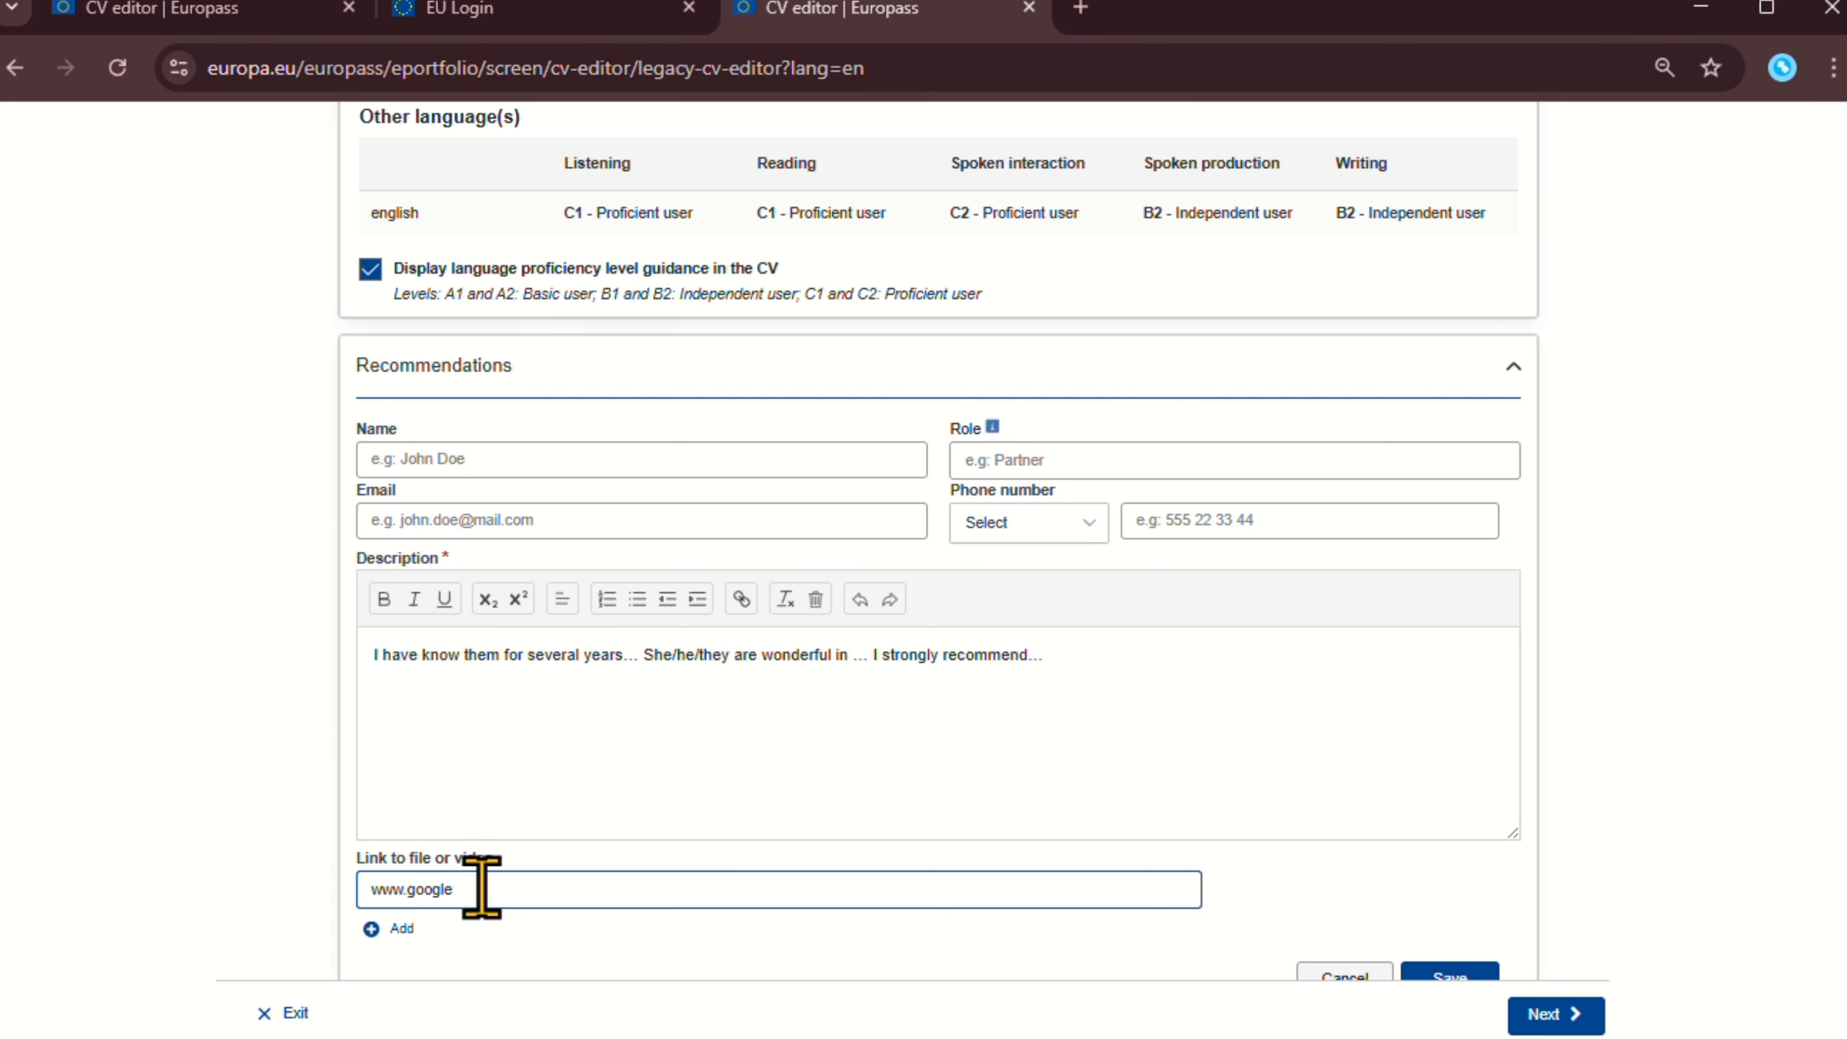
{"action": "type", "text": "gle.com"}
{"action": "scroll", "coordinate": [1436, 945], "scroll_direction": "down", "scroll_amount": 2}
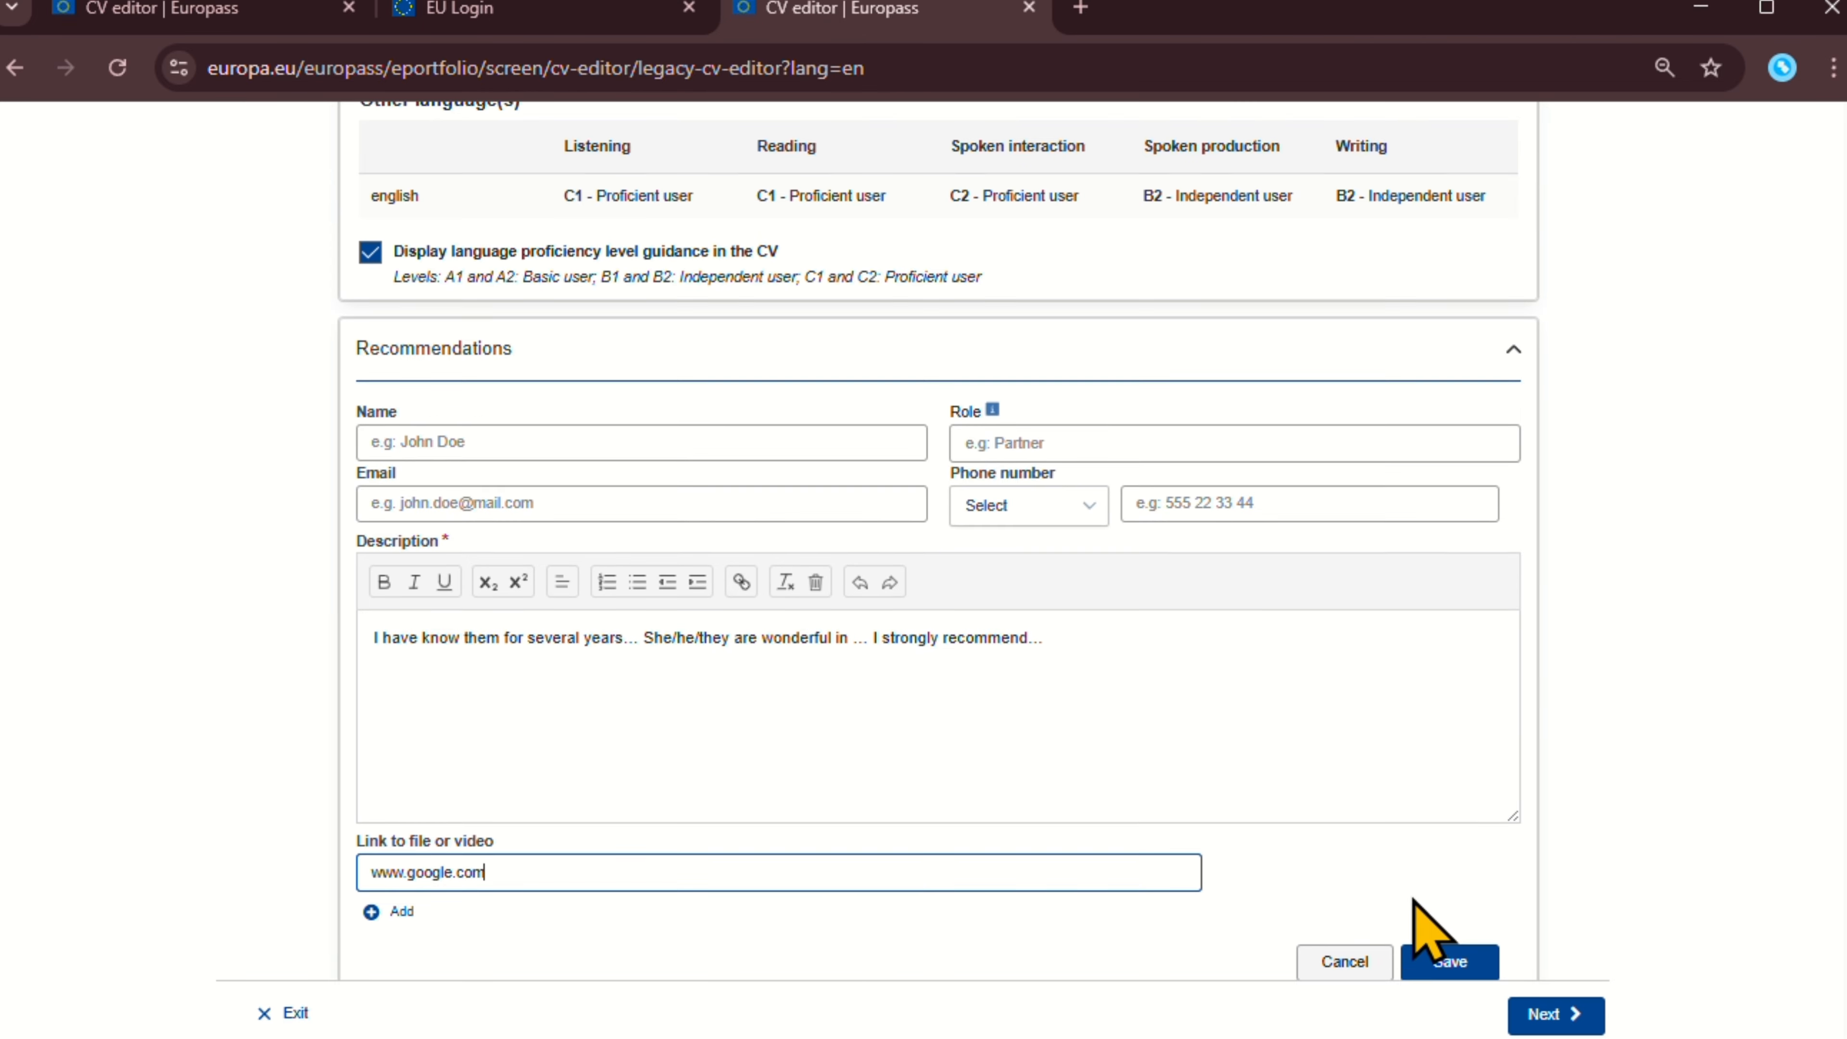
{"action": "left_click", "coordinate": [1449, 833]}
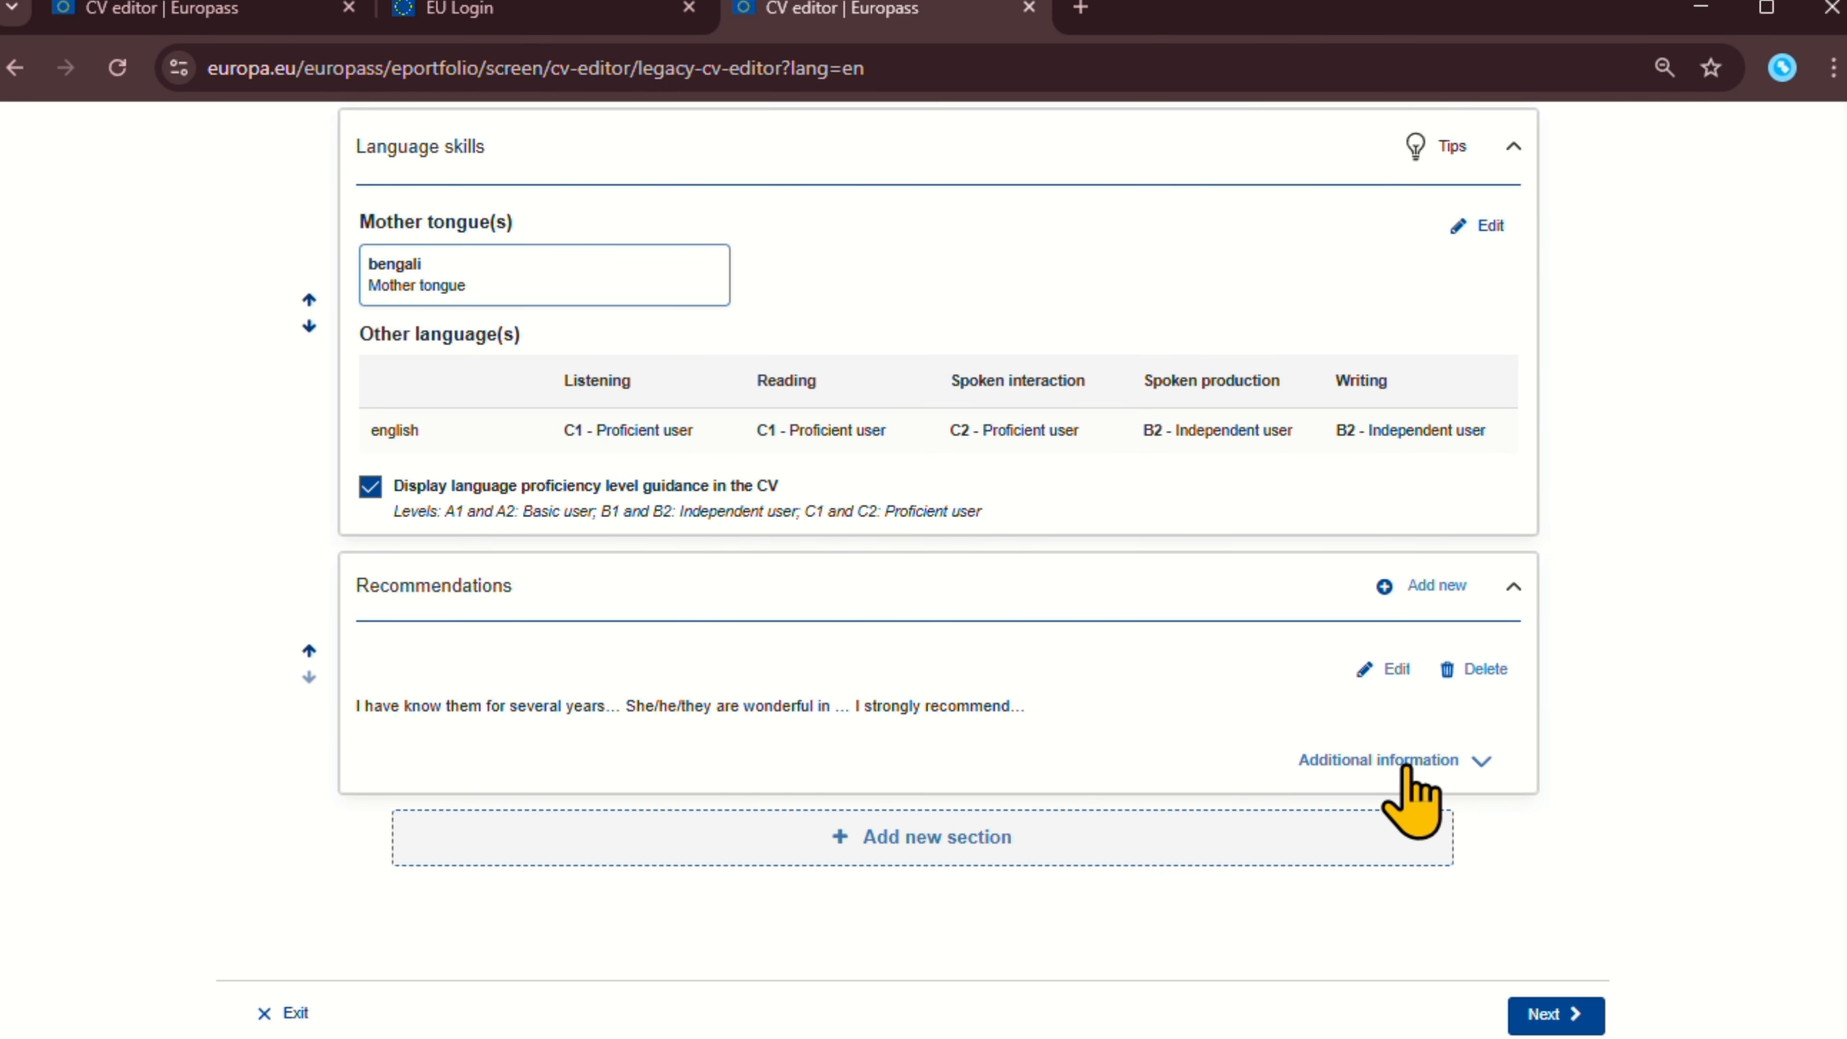
Expand, then collapse, the saved recommendation's Additional information.
{"action": "left_click", "coordinate": [1389, 761]}
{"action": "scroll", "coordinate": [1047, 851], "scroll_direction": "down", "scroll_amount": 1}
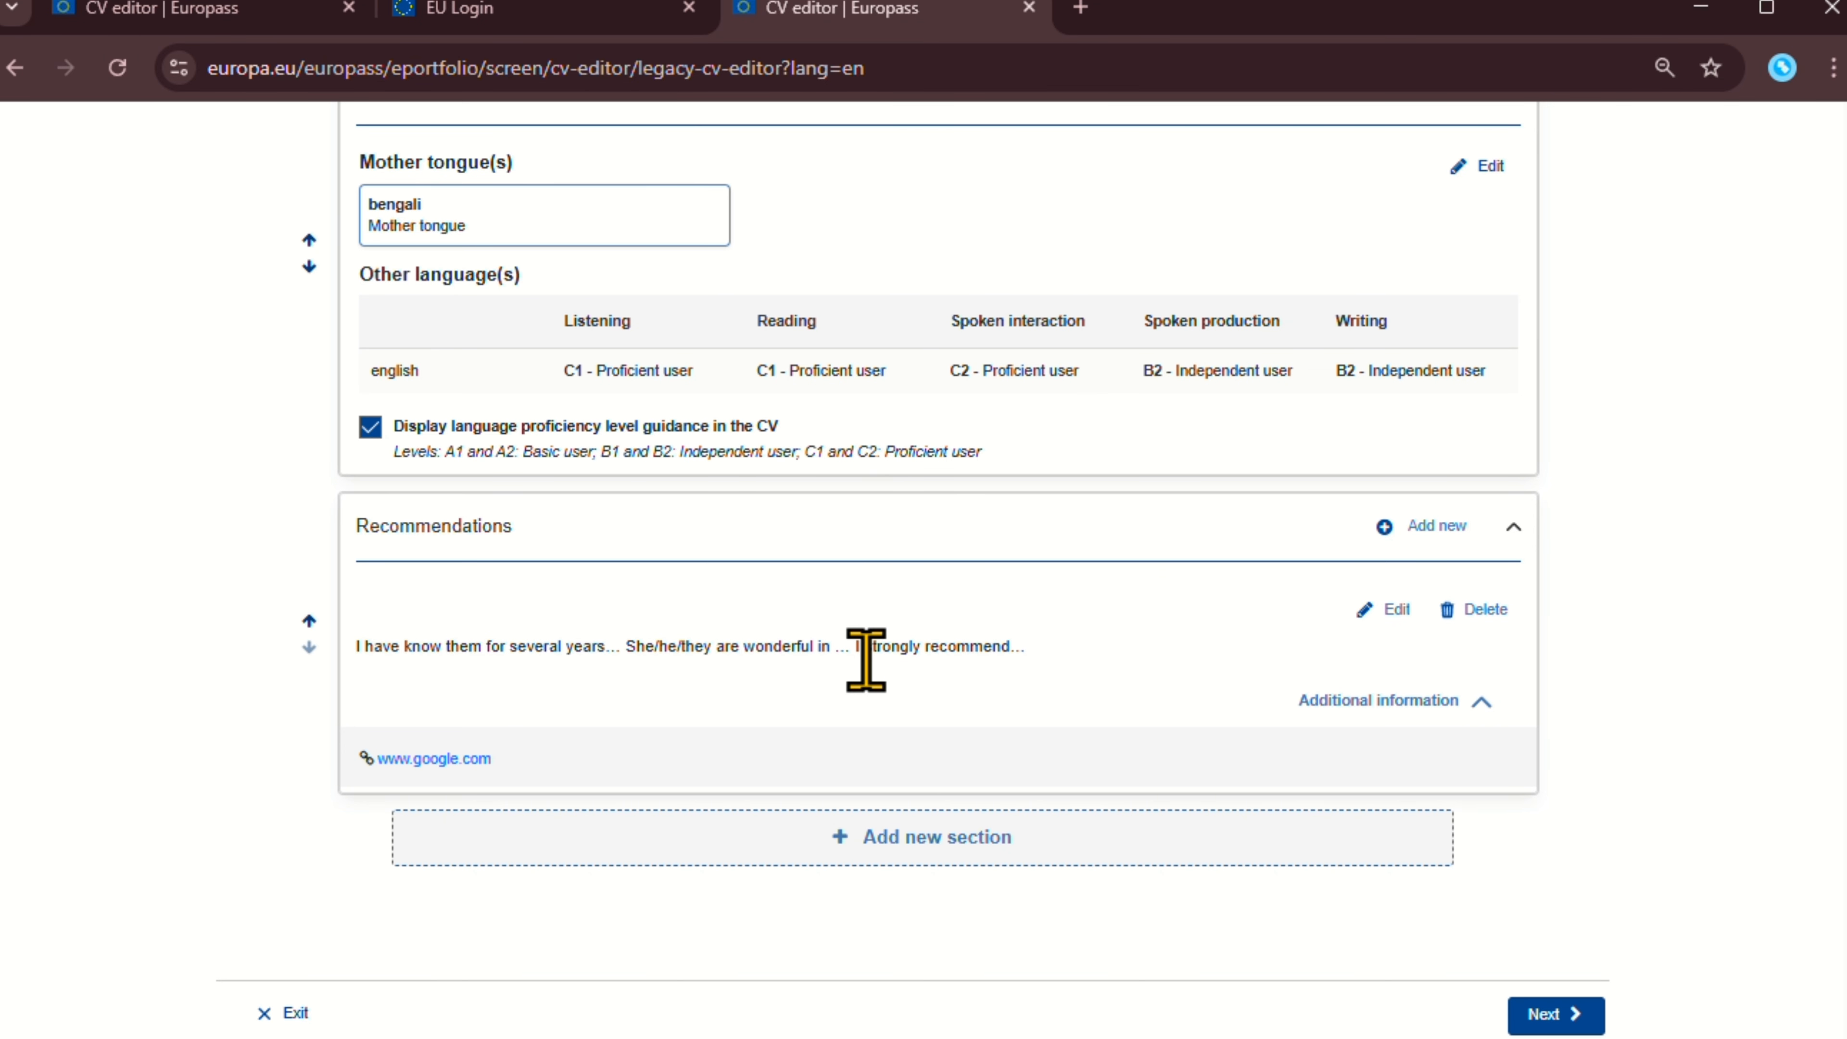
{"action": "left_click_drag", "start_coordinate": [507, 746], "coordinate": [1043, 730]}
{"action": "left_click", "coordinate": [1340, 701]}
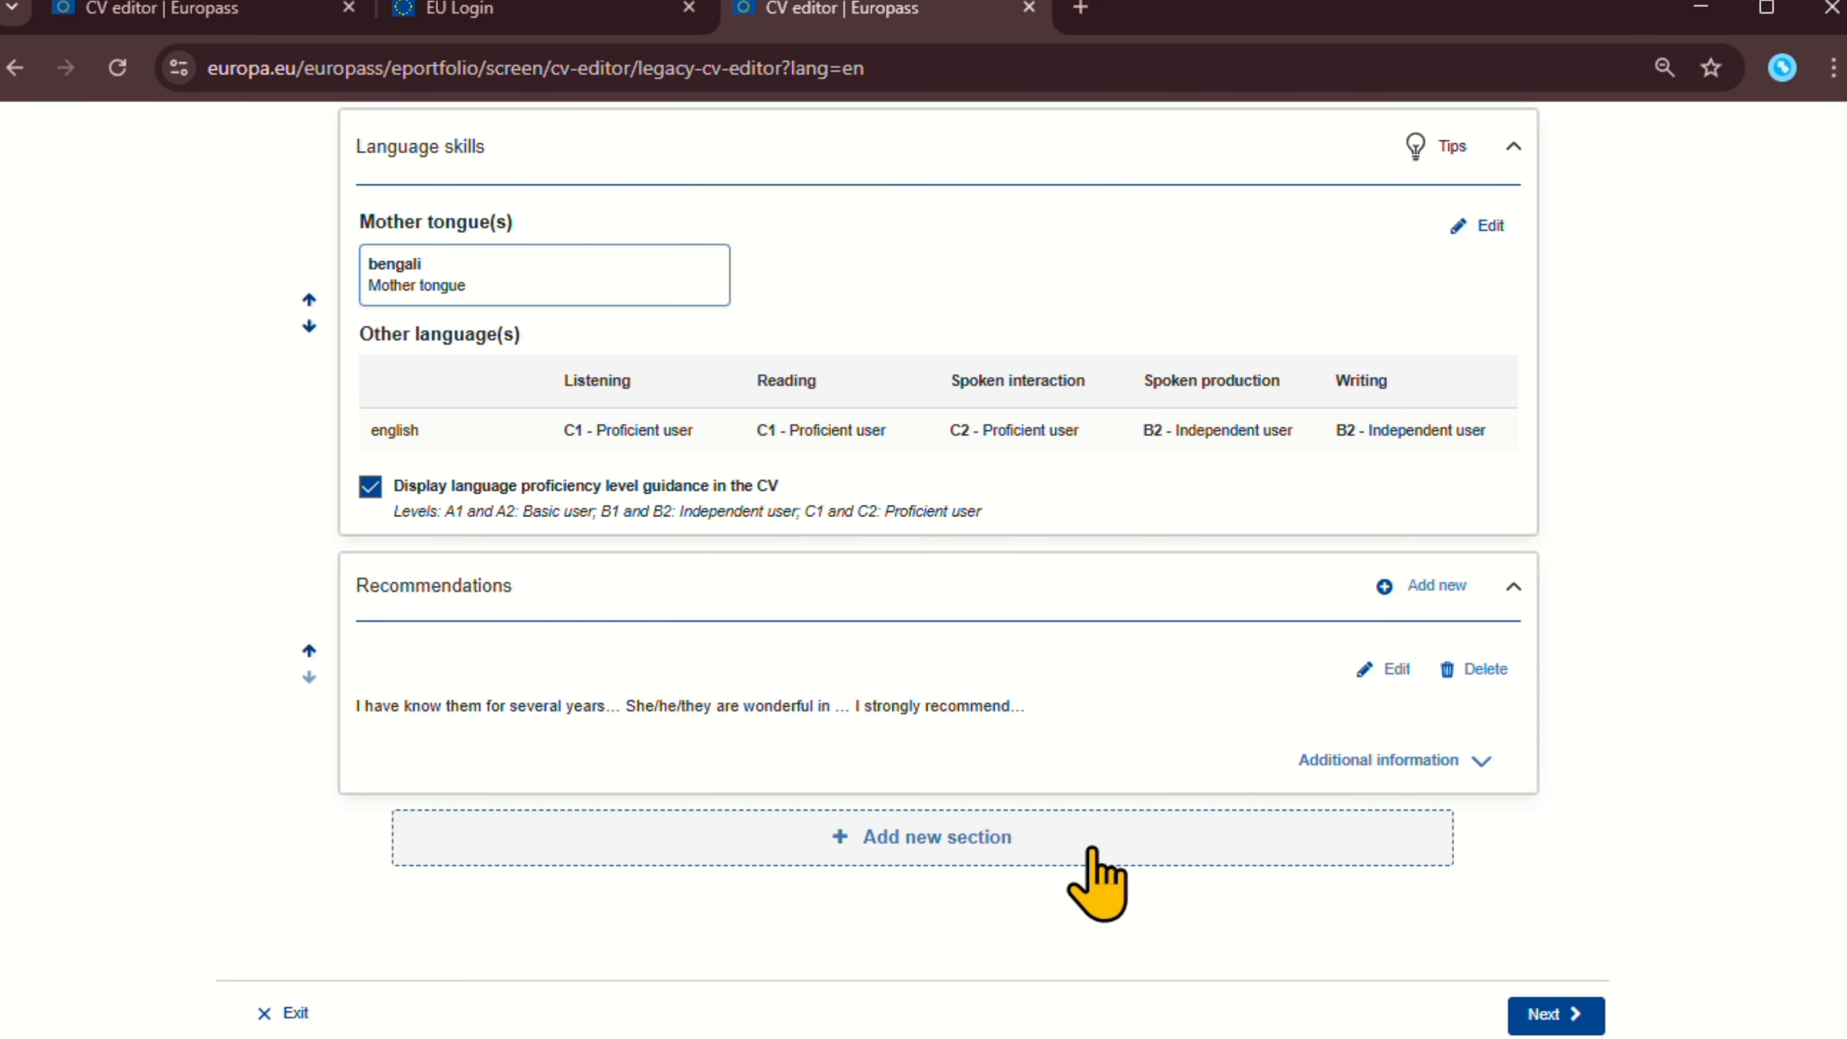
Choose Other as the section type for a new CV section.
{"action": "left_click", "coordinate": [1172, 847]}
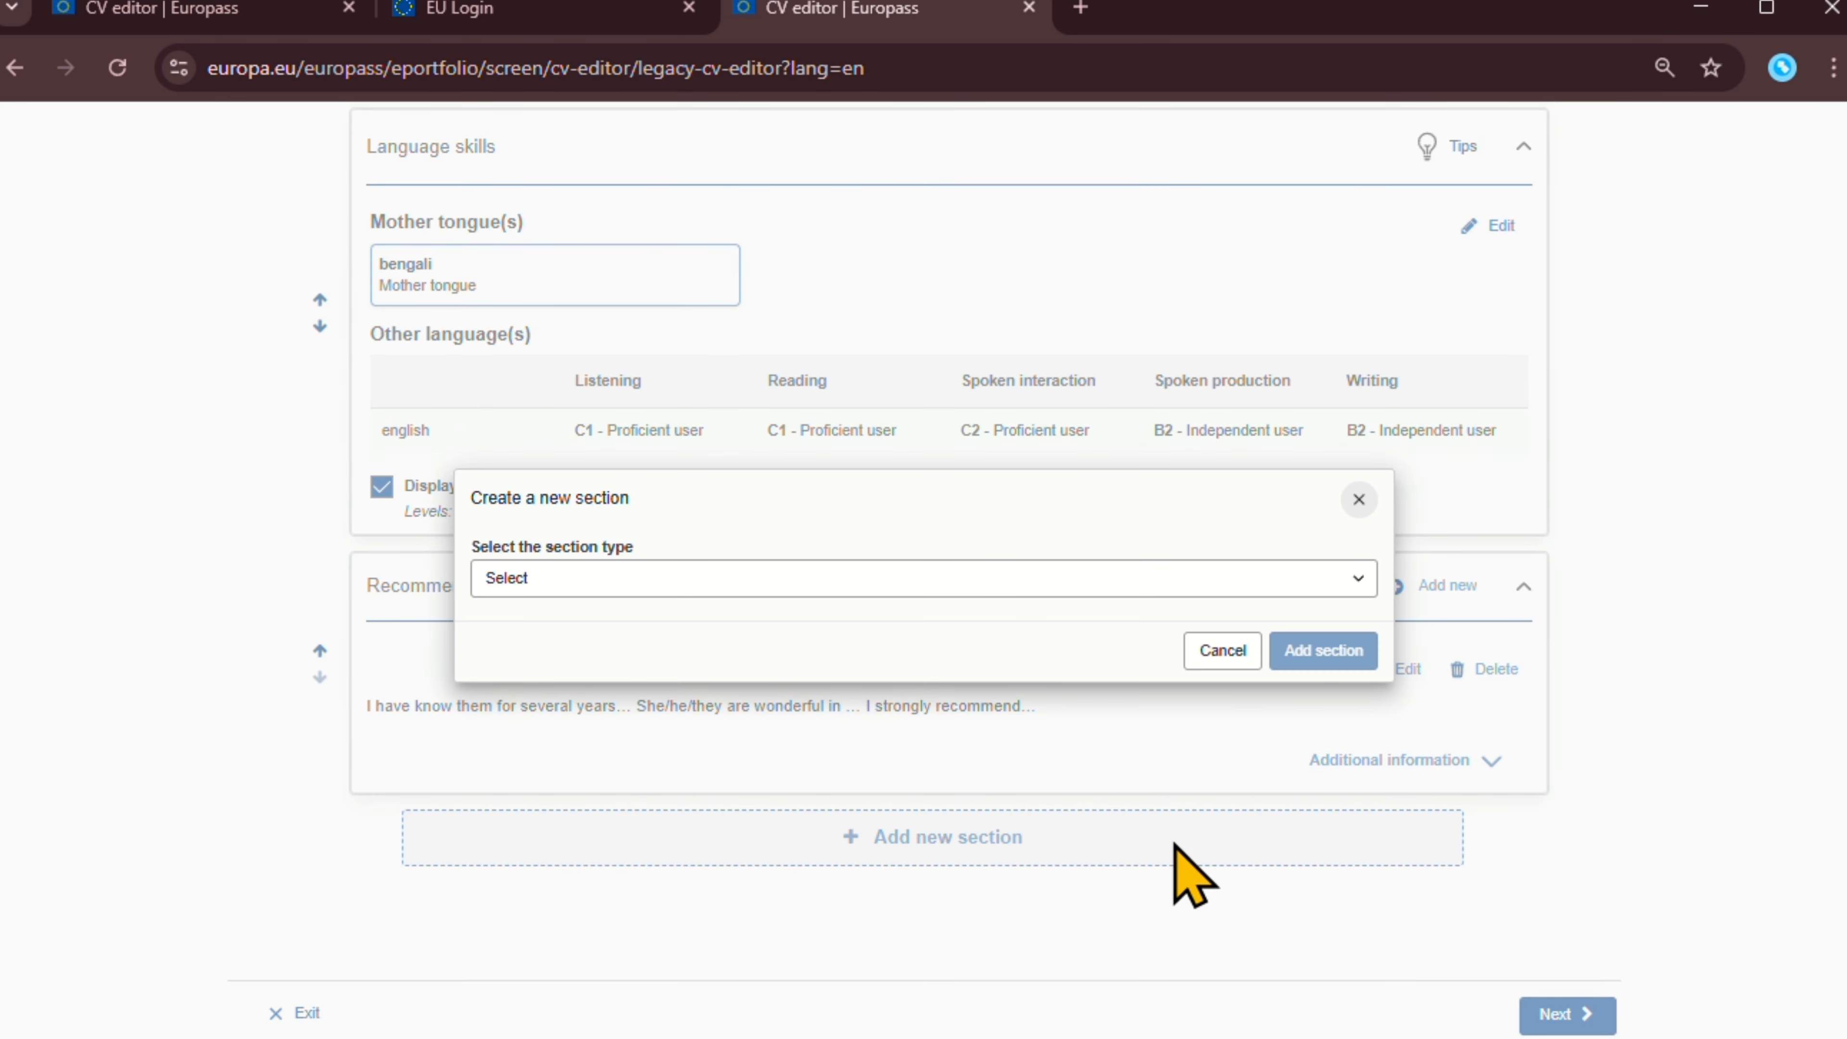
{"action": "left_click", "coordinate": [950, 591]}
{"action": "left_click", "coordinate": [945, 579]}
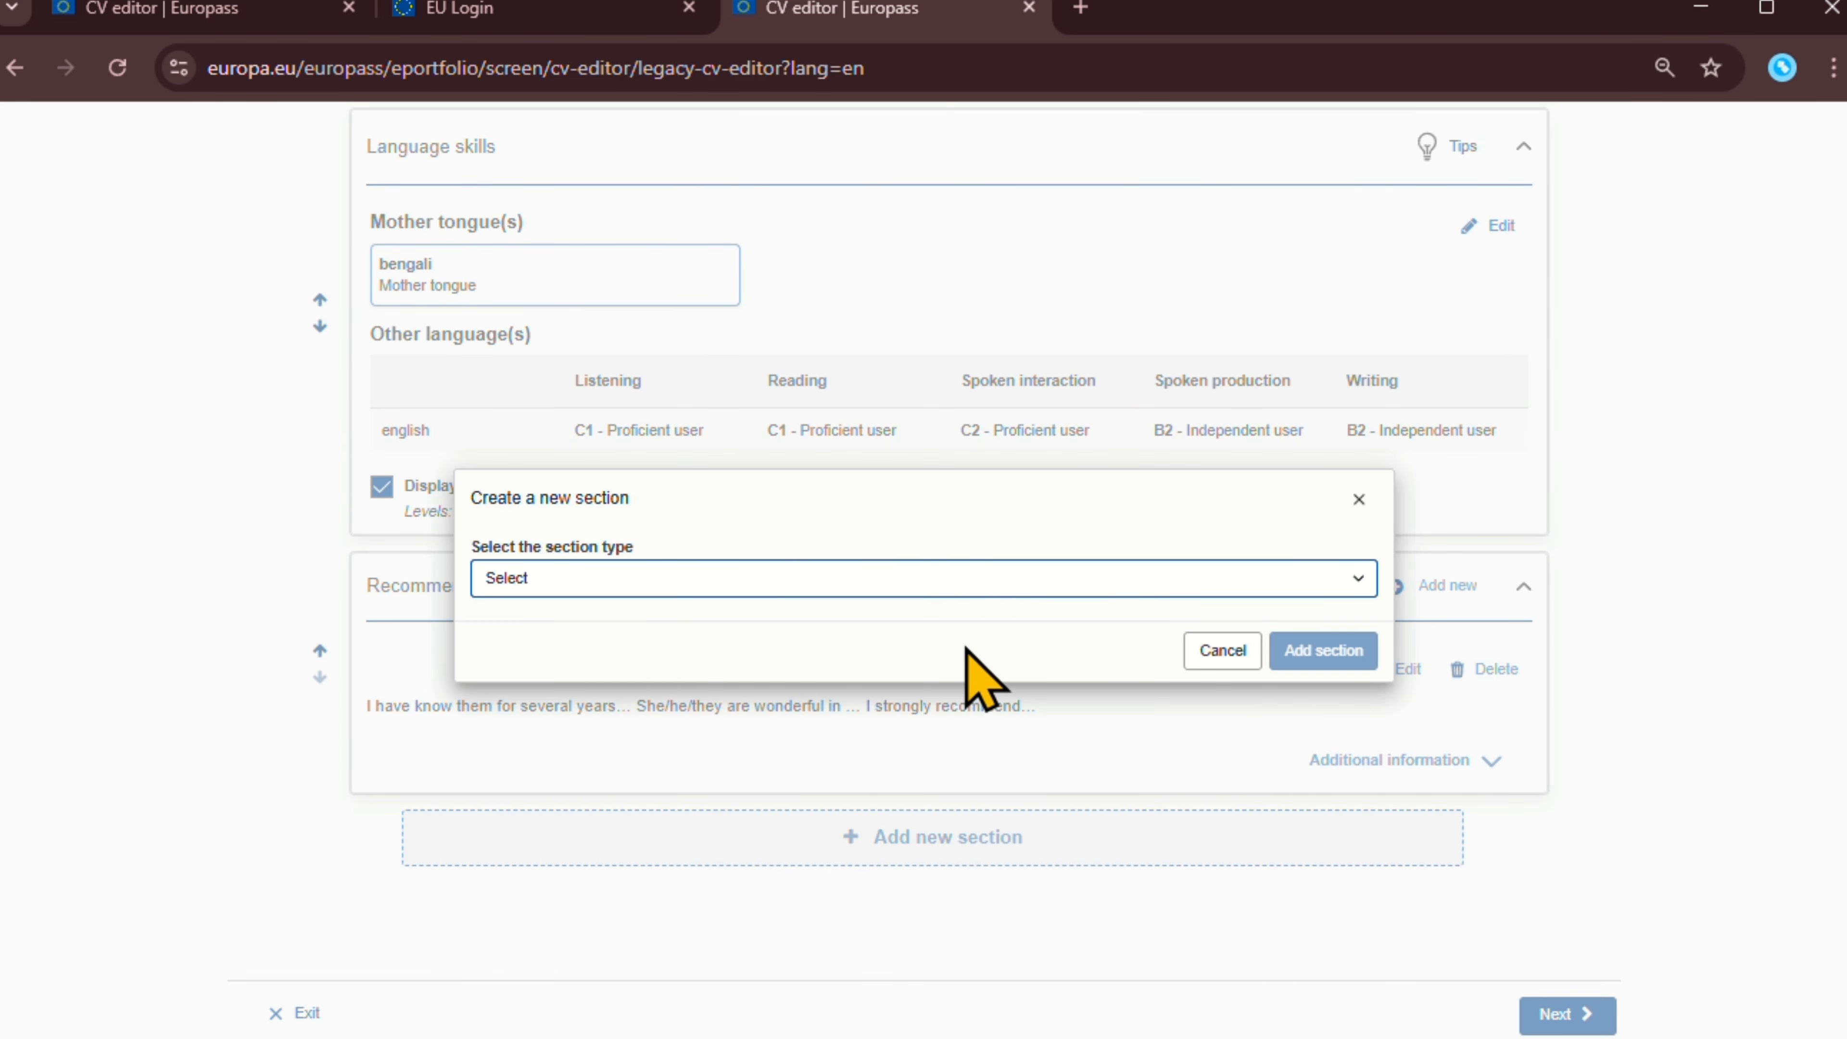
{"action": "left_click", "coordinate": [938, 589]}
{"action": "key", "text": "v"}
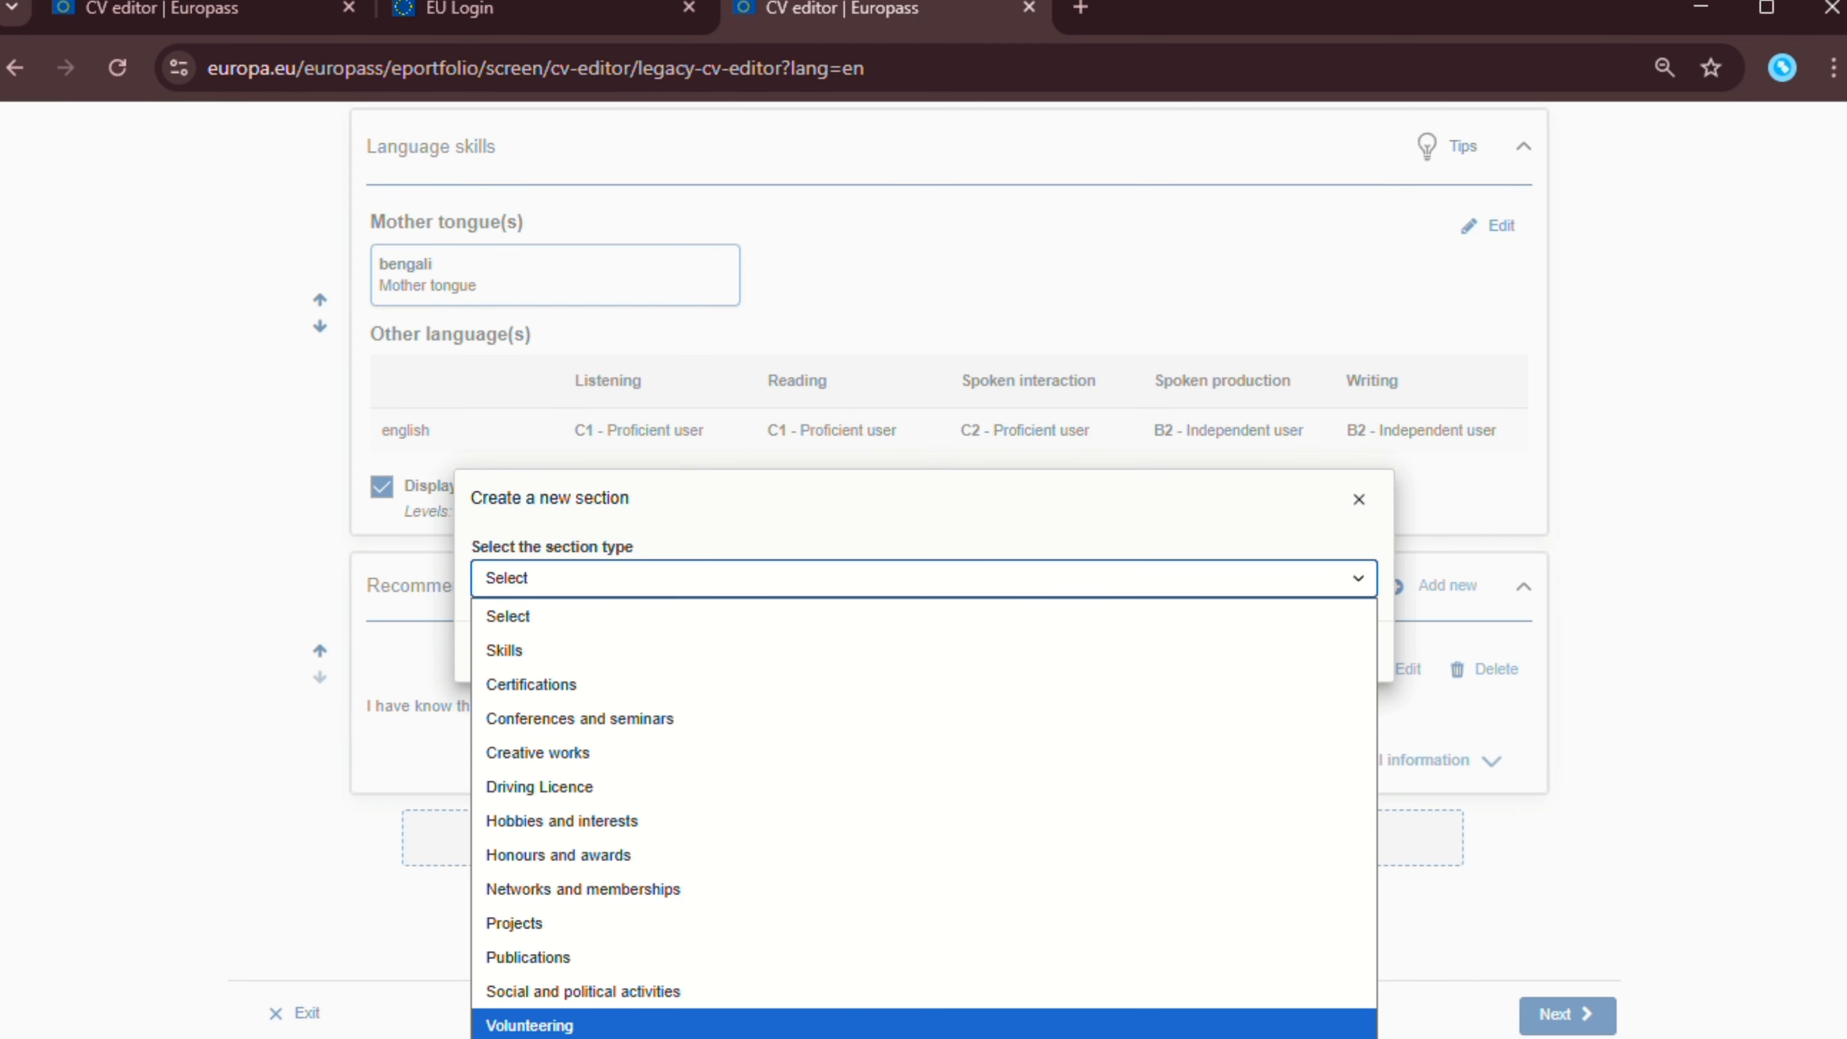
{"action": "key", "text": "Down"}
{"action": "key", "text": "Return"}
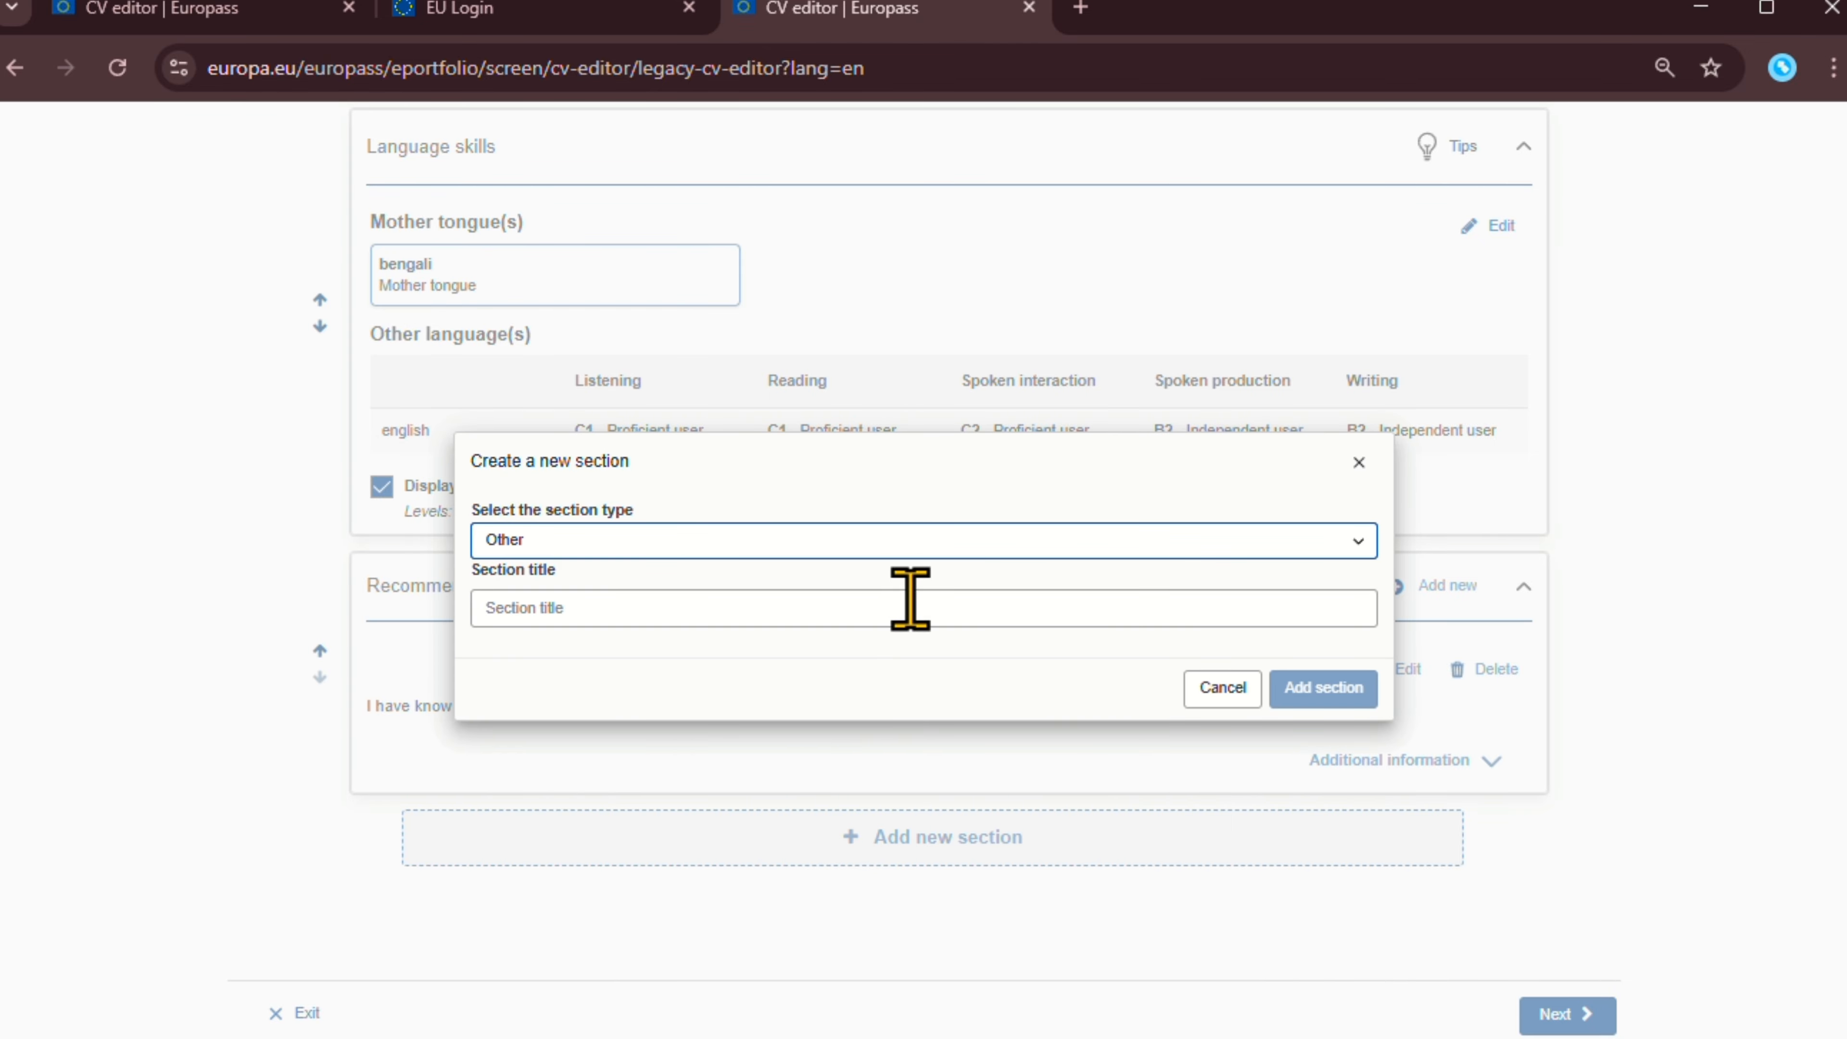
Title the new section 'Technical Skills' and add it to the CV.
{"action": "left_click", "coordinate": [911, 614]}
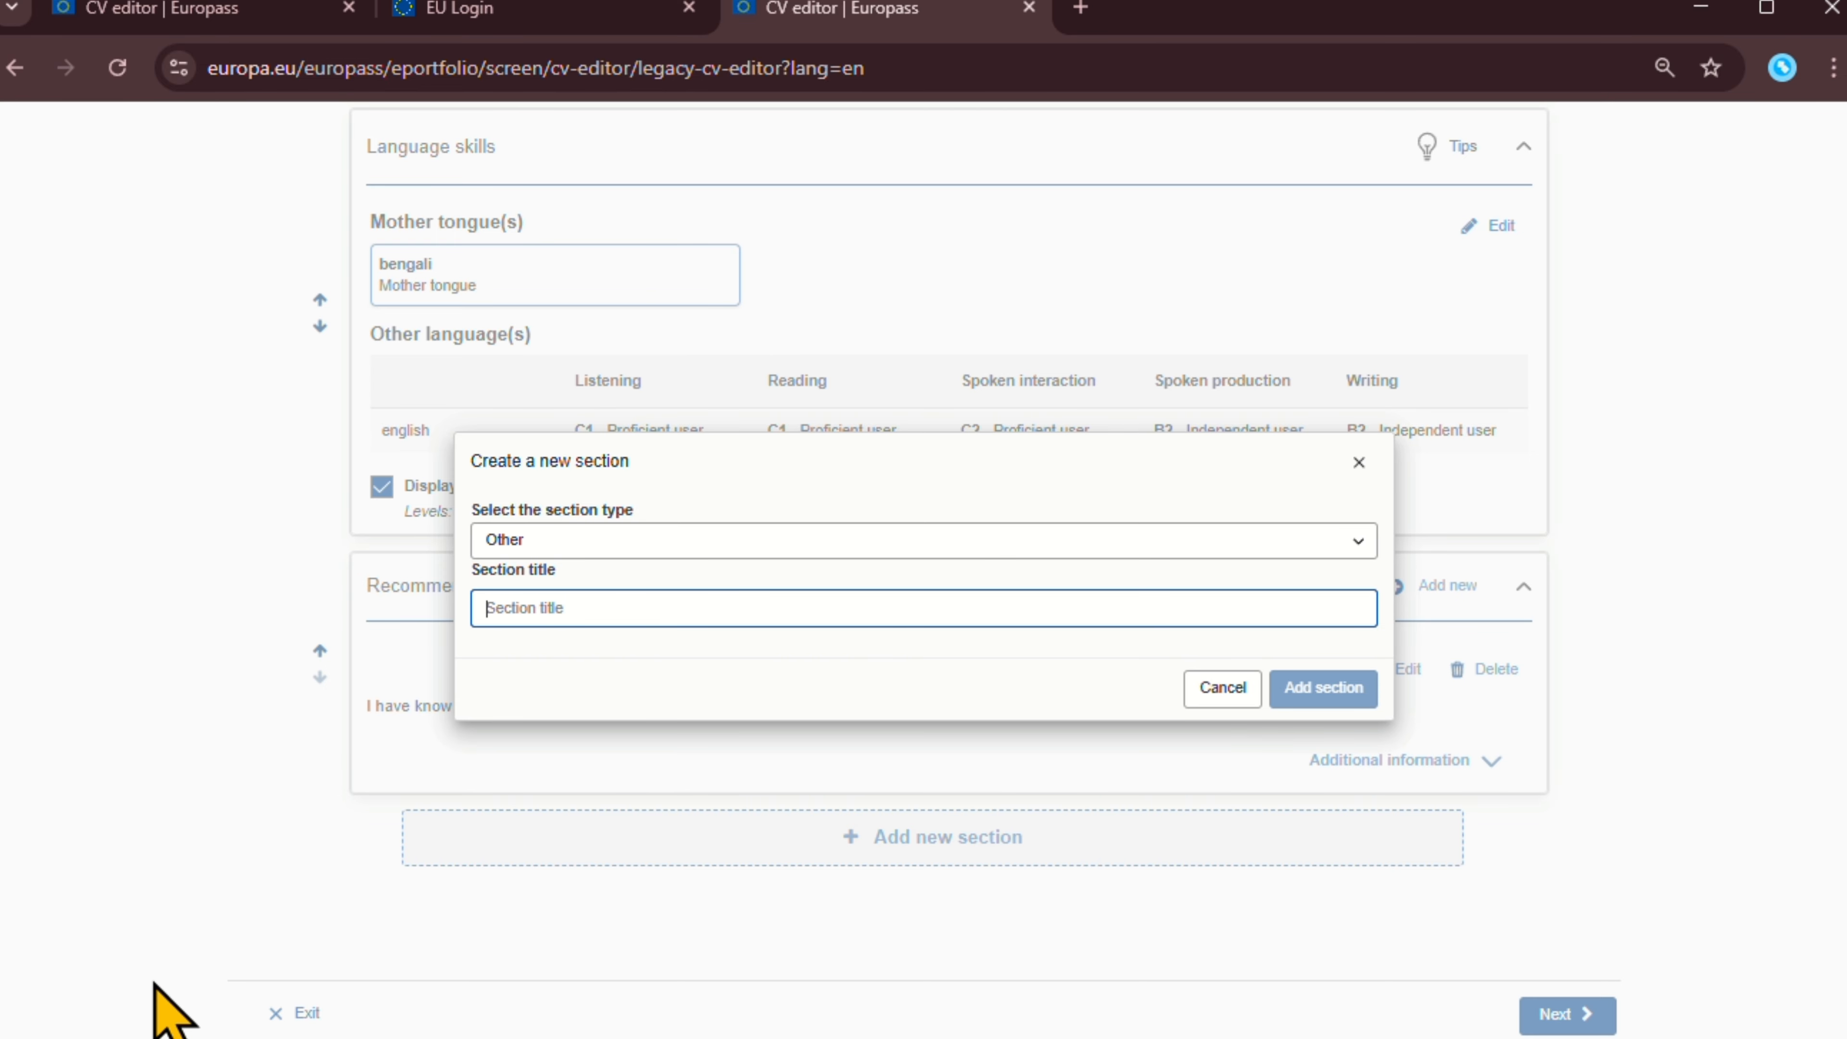
{"action": "key", "text": "alt+Tab"}
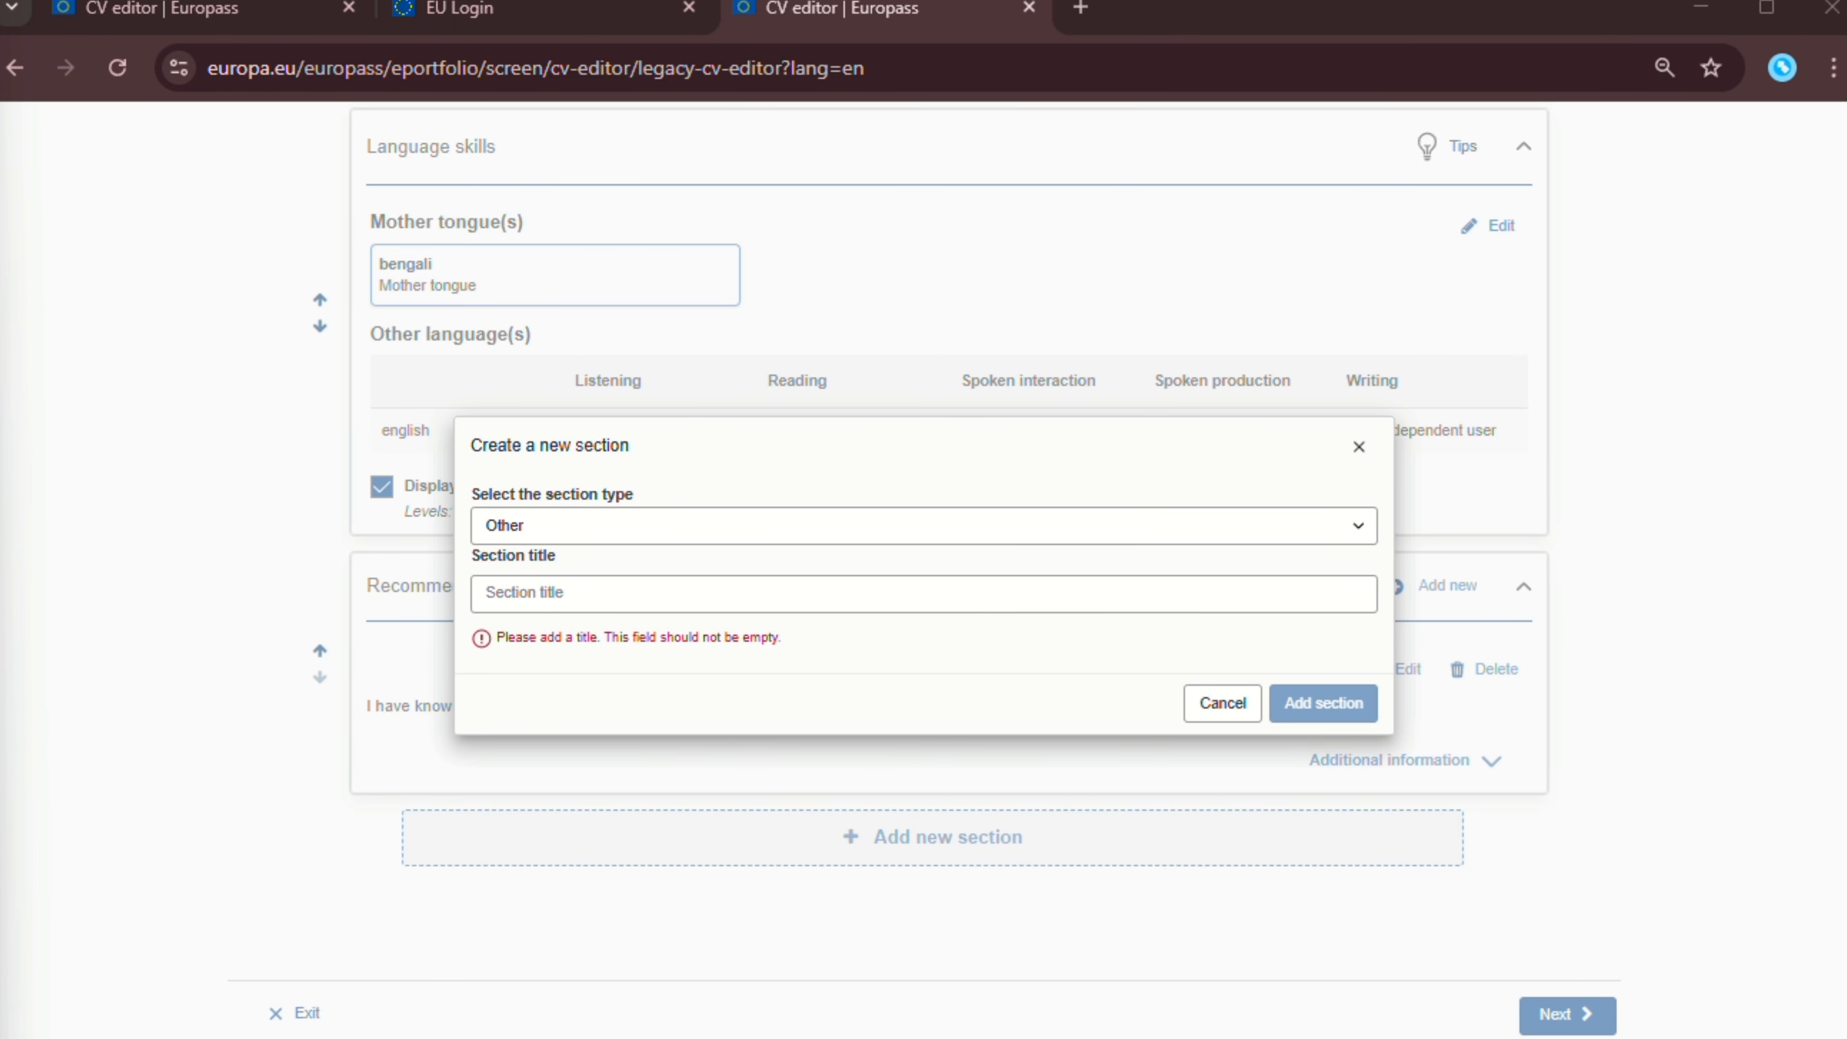
{"action": "left_click", "coordinate": [647, 595]}
{"action": "type", "text": "Technical Skills"}
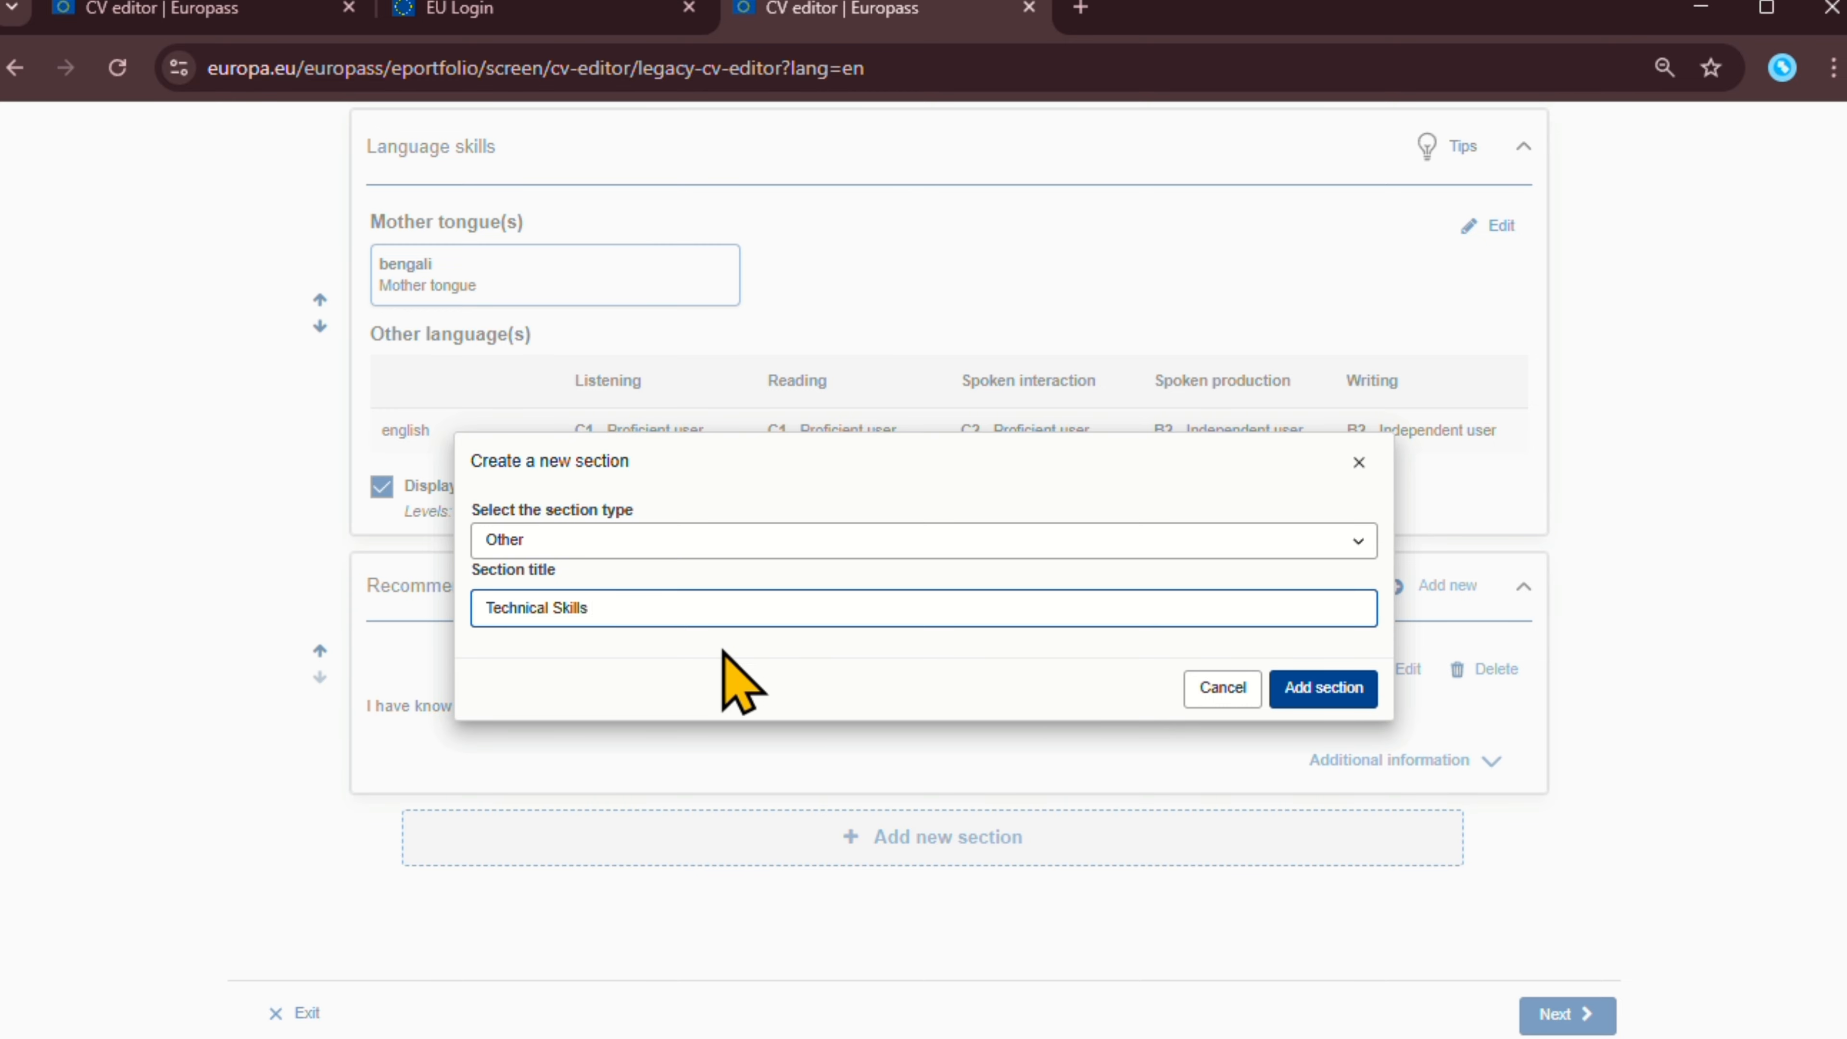
{"action": "left_click", "coordinate": [1290, 700]}
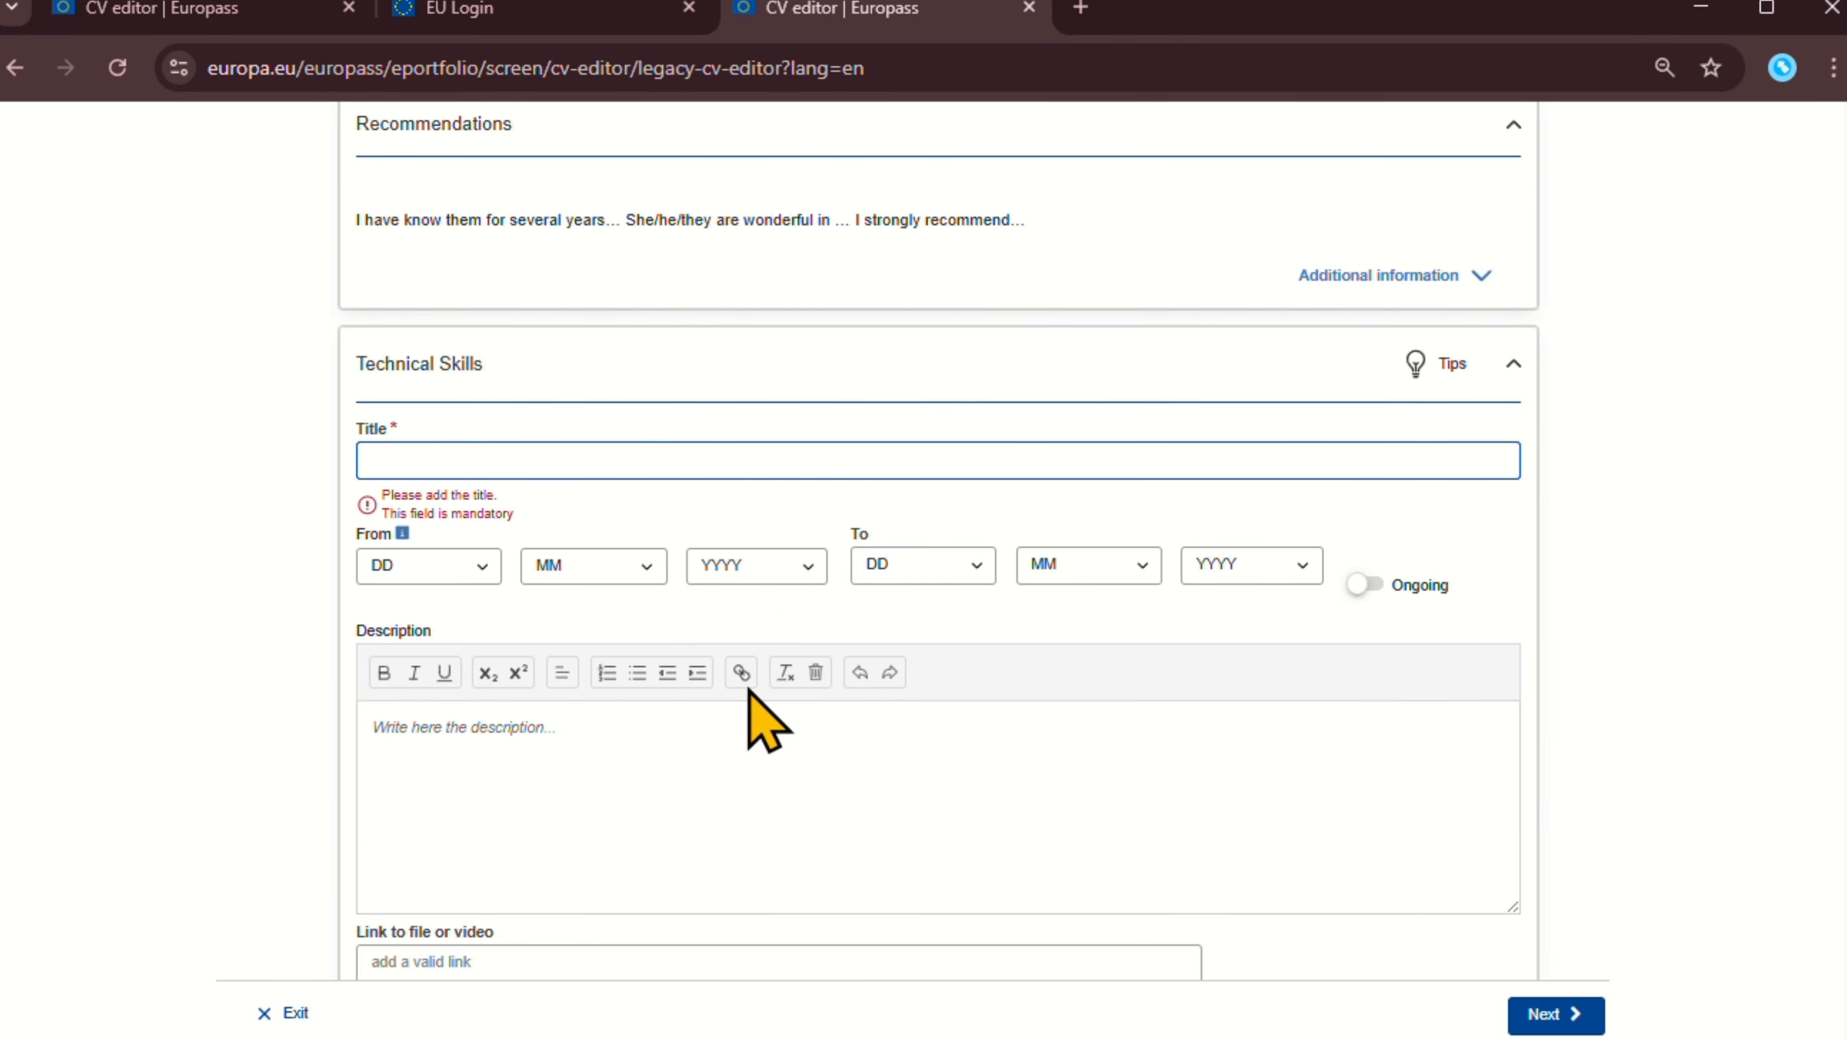
Open the Technical Skills entry form's start-day choices and Description editor.
{"action": "left_click", "coordinate": [541, 392]}
{"action": "scroll", "coordinate": [550, 367], "scroll_direction": "down", "scroll_amount": 3}
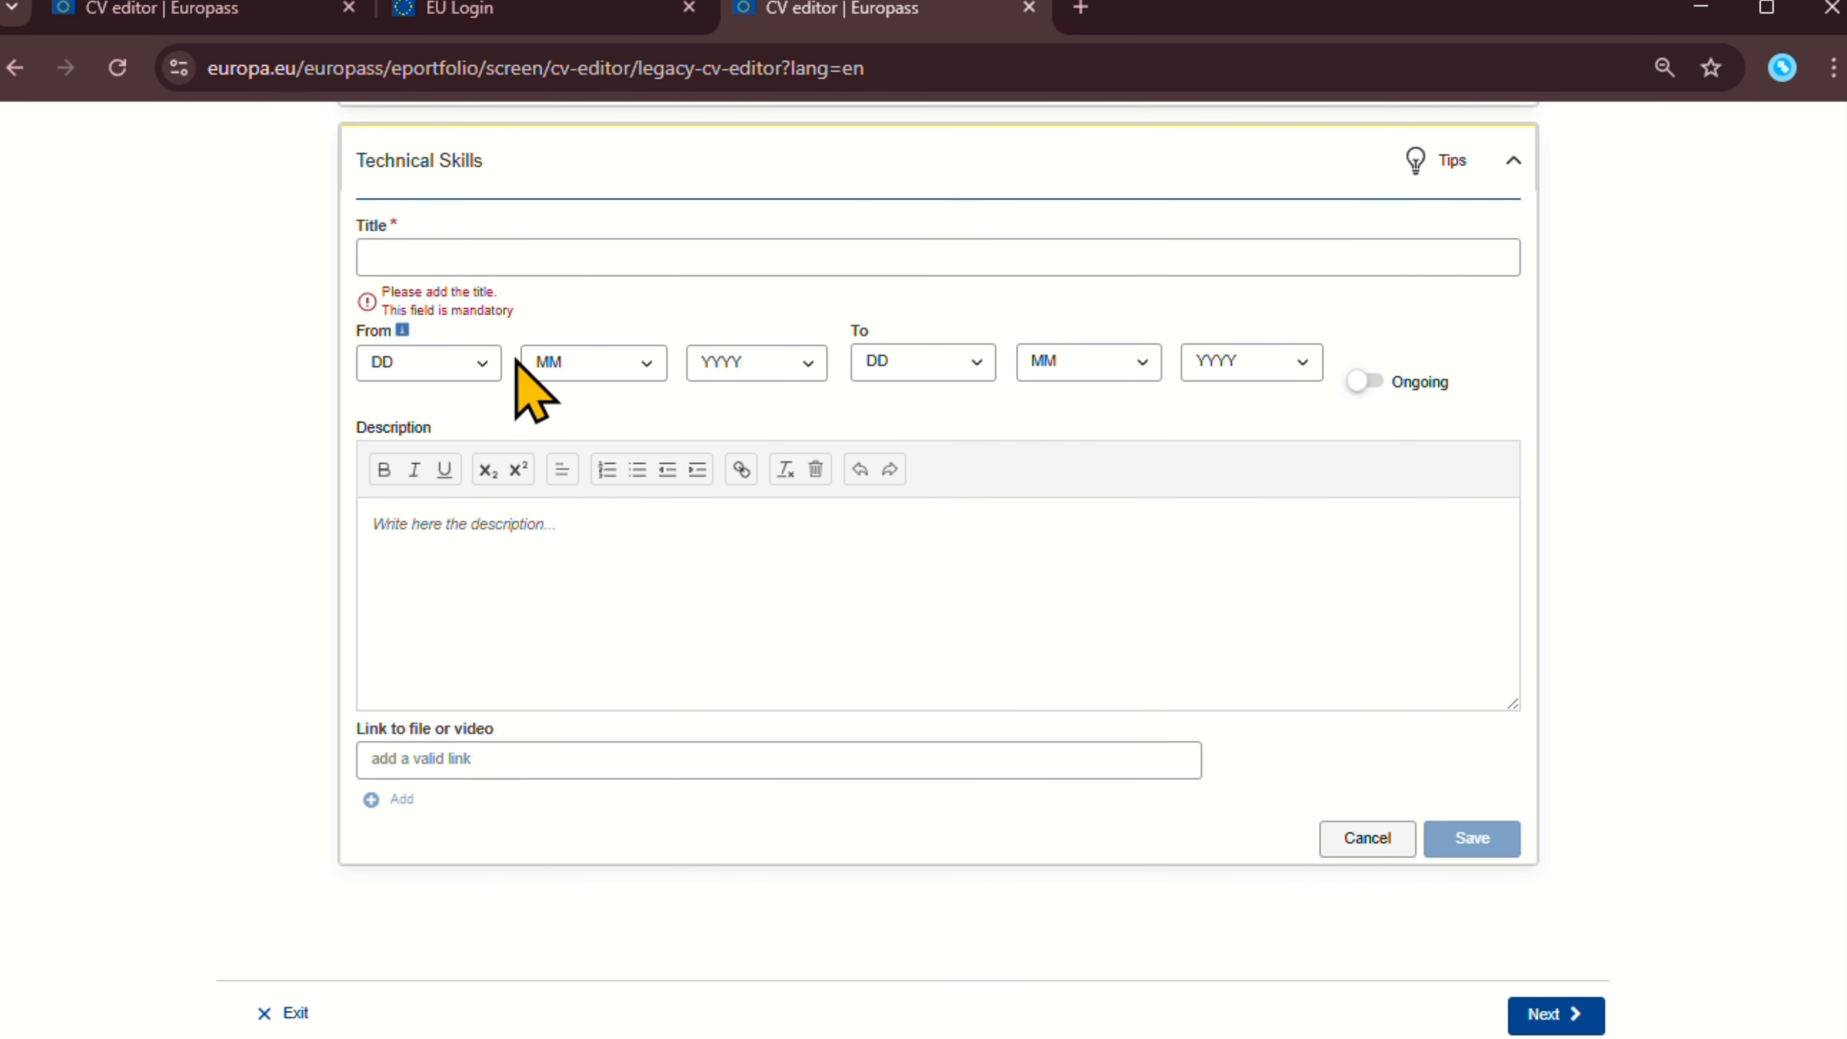
{"action": "left_click", "coordinate": [429, 362]}
{"action": "left_click", "coordinate": [861, 576]}
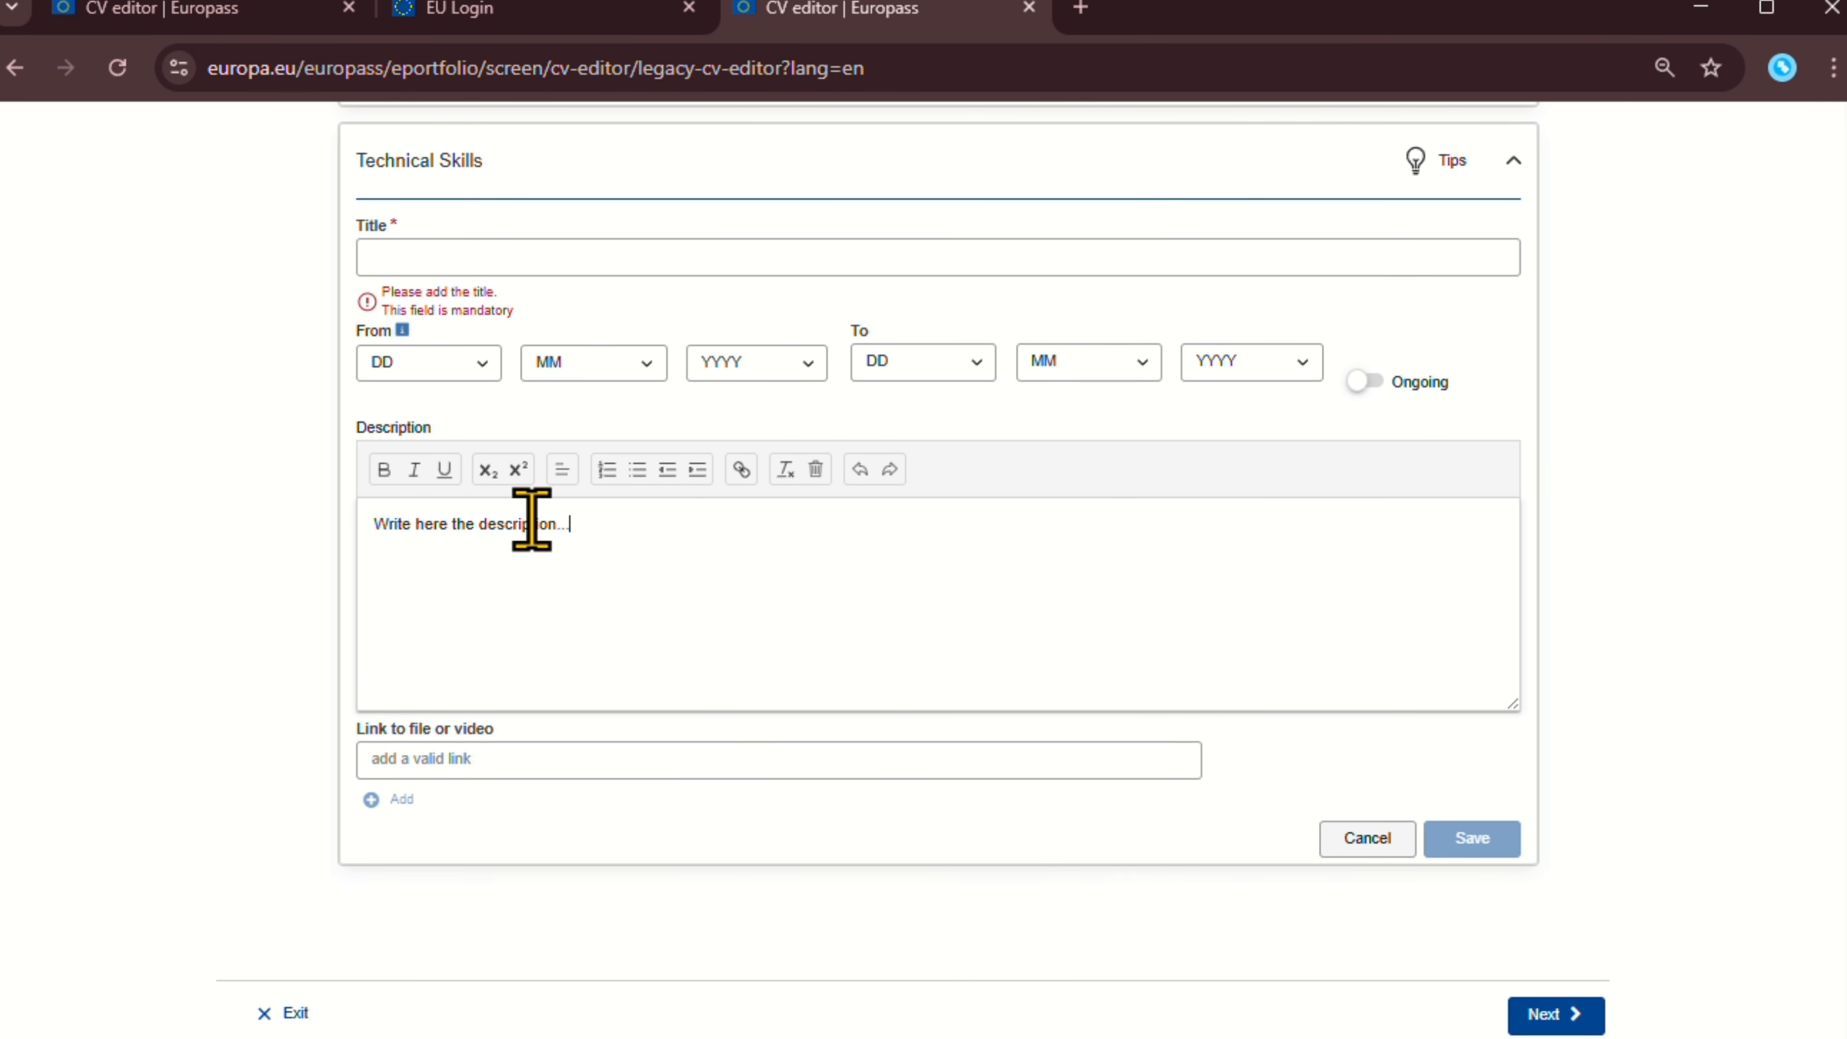
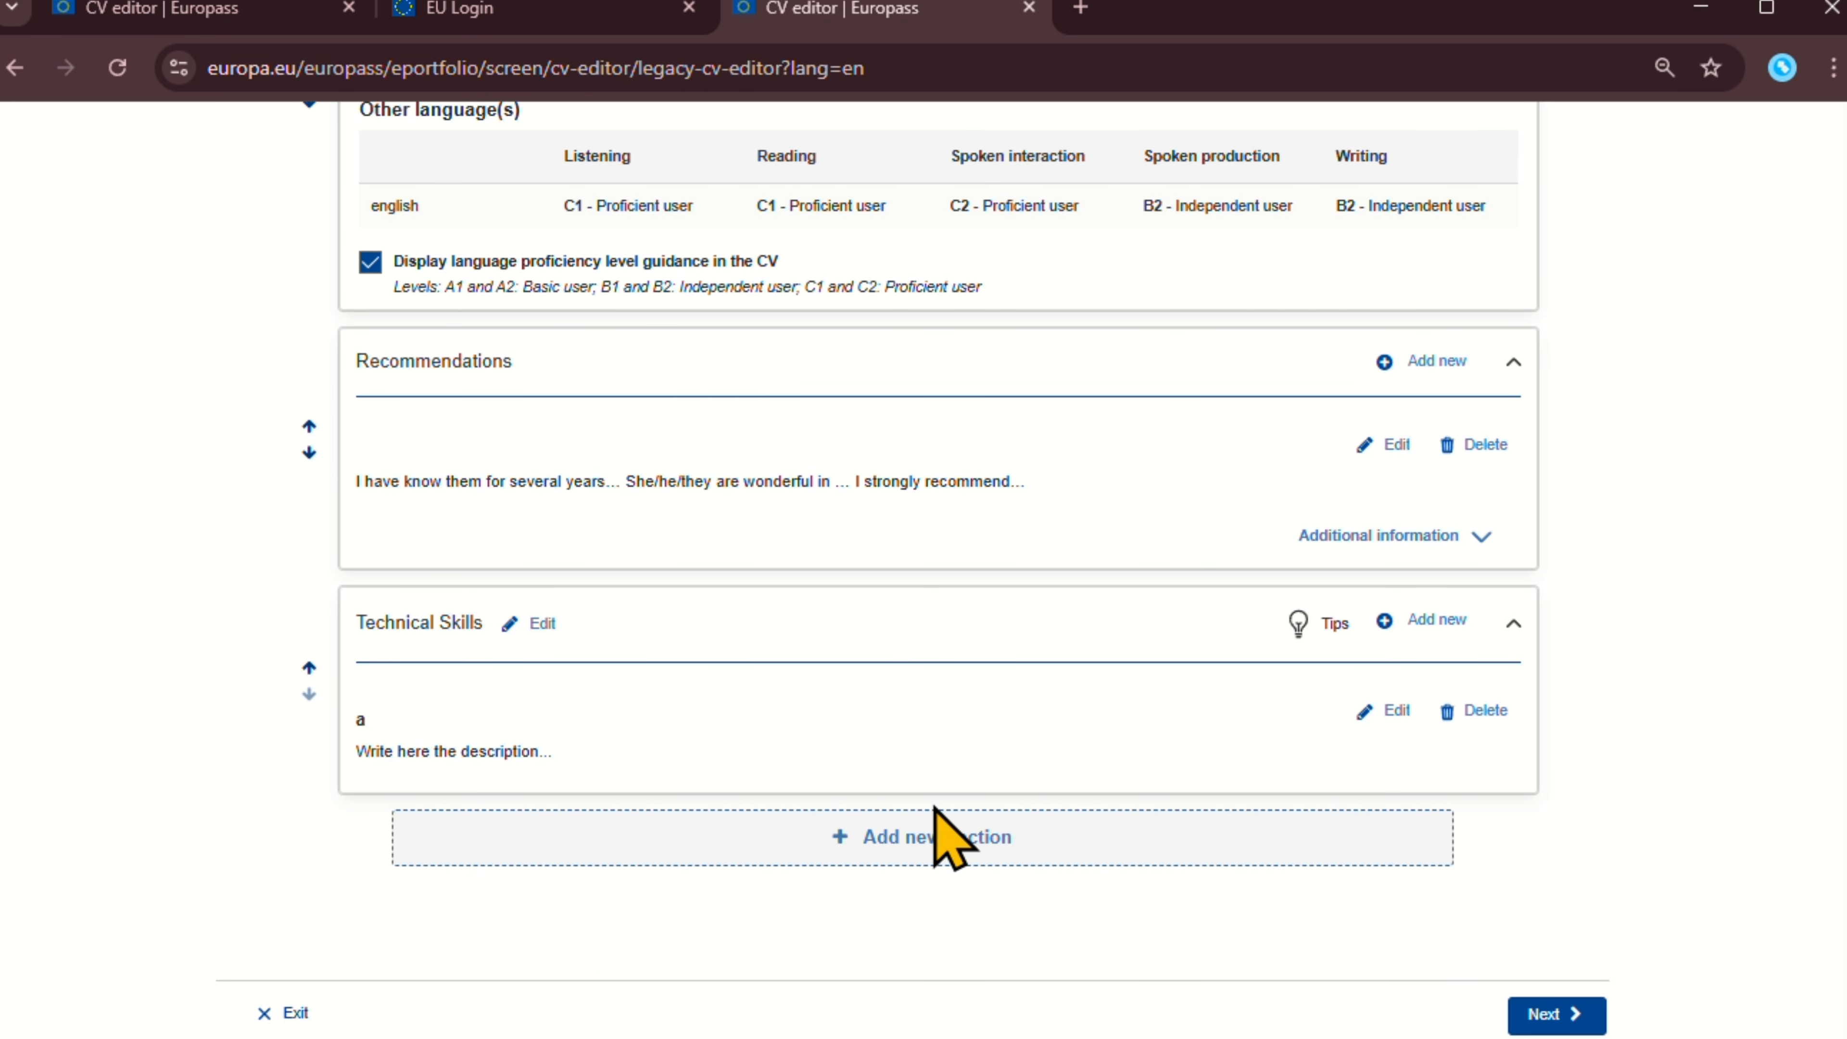
Advance to the Select template step and browse the available CV templates.
{"action": "left_click", "coordinate": [1540, 1016]}
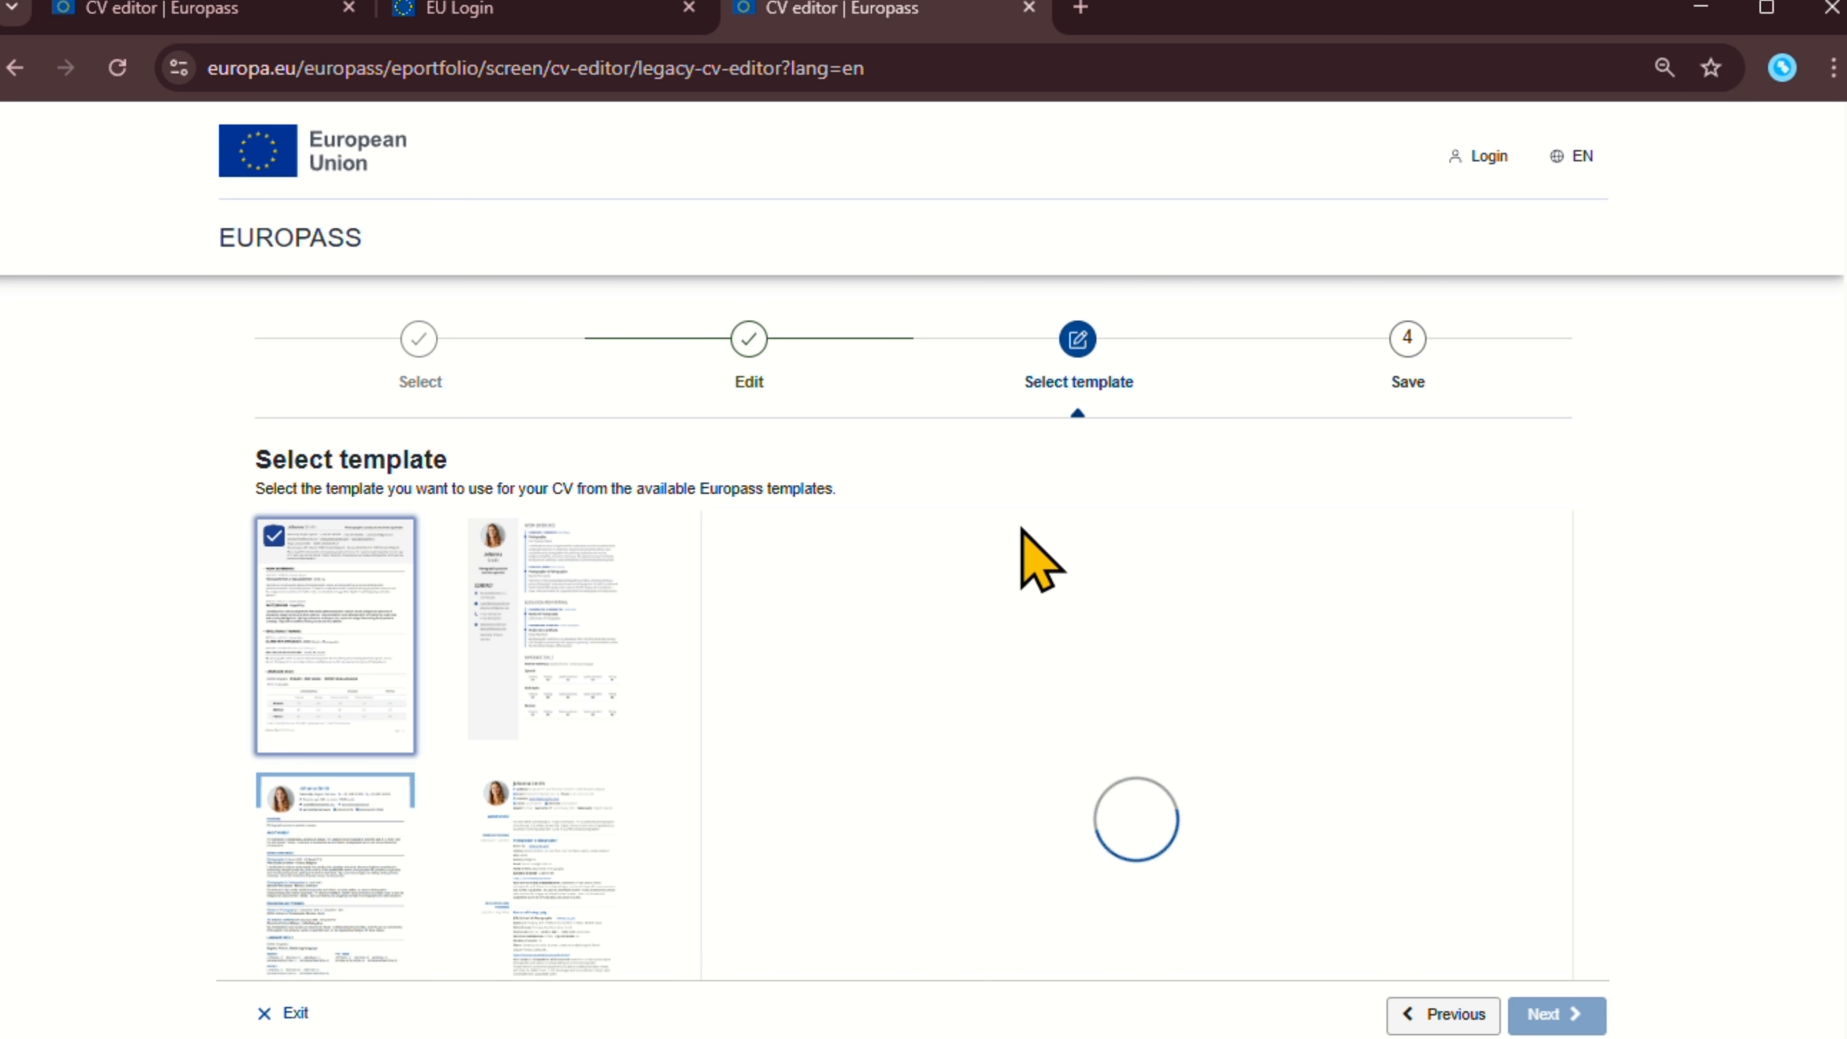
{"action": "scroll", "coordinate": [923, 548], "scroll_direction": "down", "scroll_amount": 5}
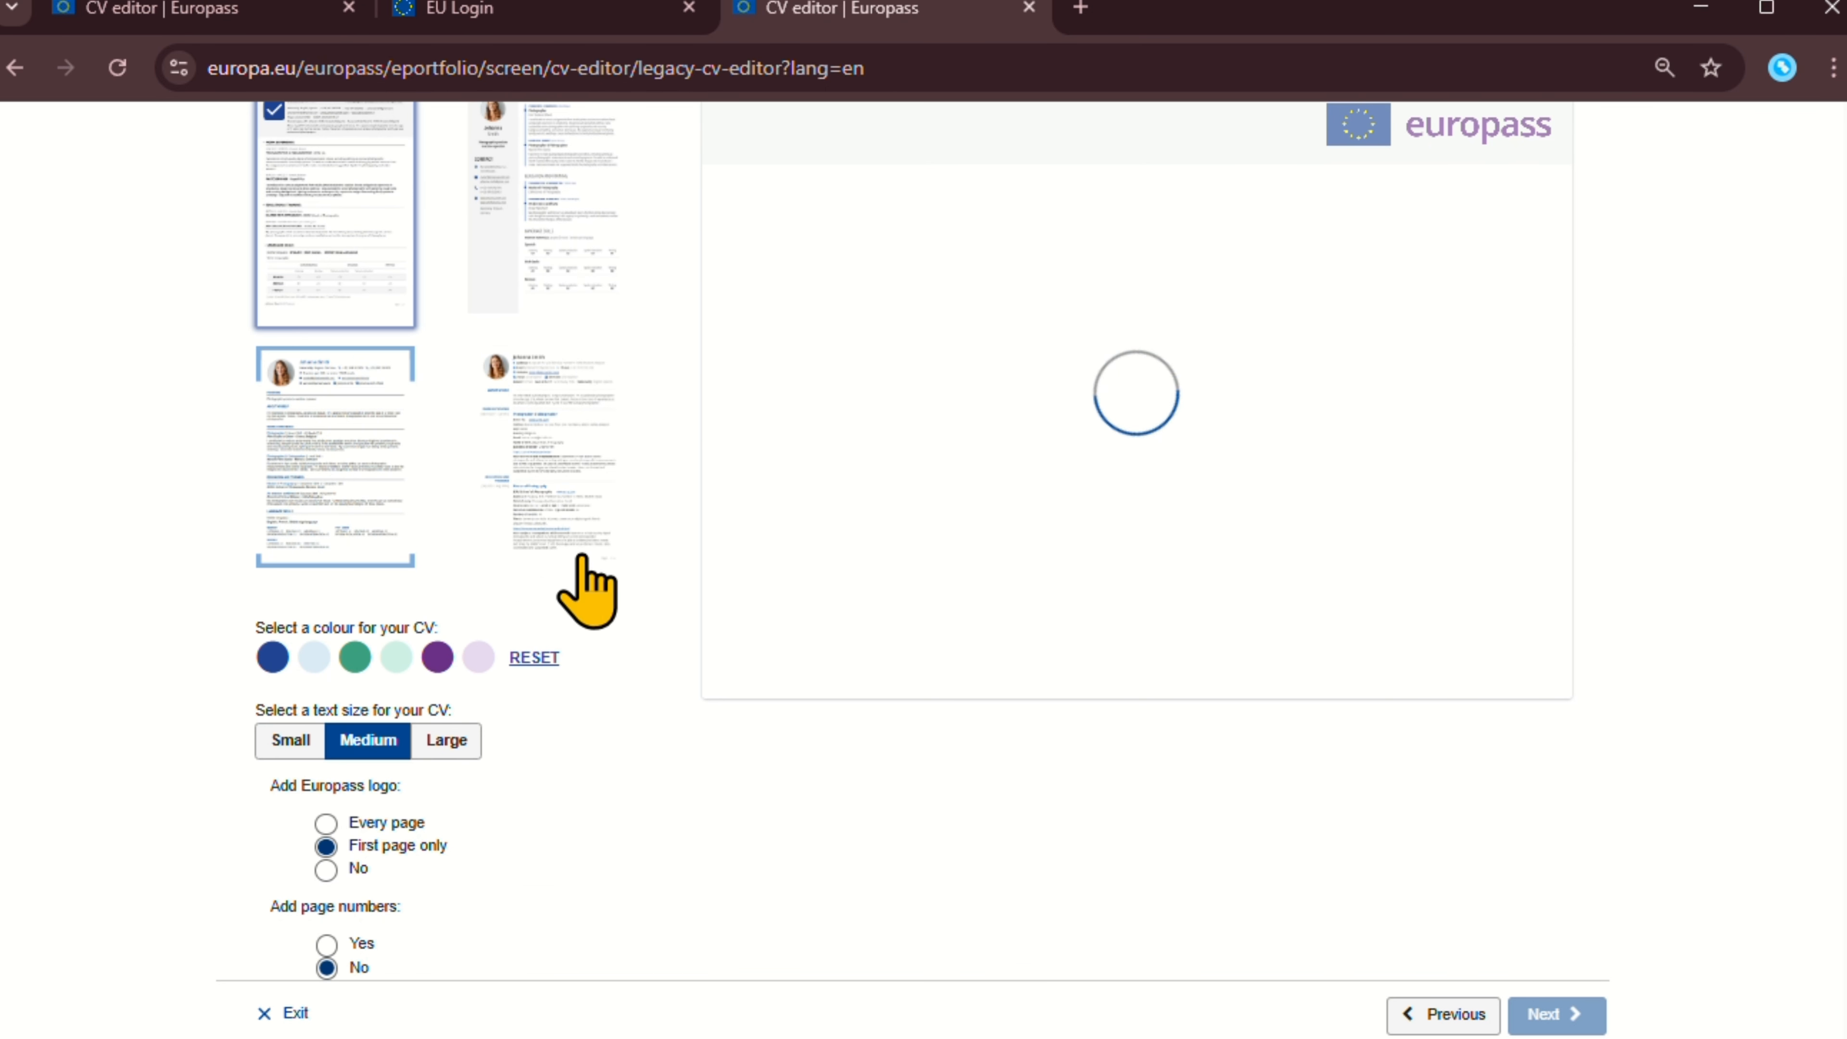
{"action": "scroll", "coordinate": [539, 625], "scroll_direction": "up", "scroll_amount": 3}
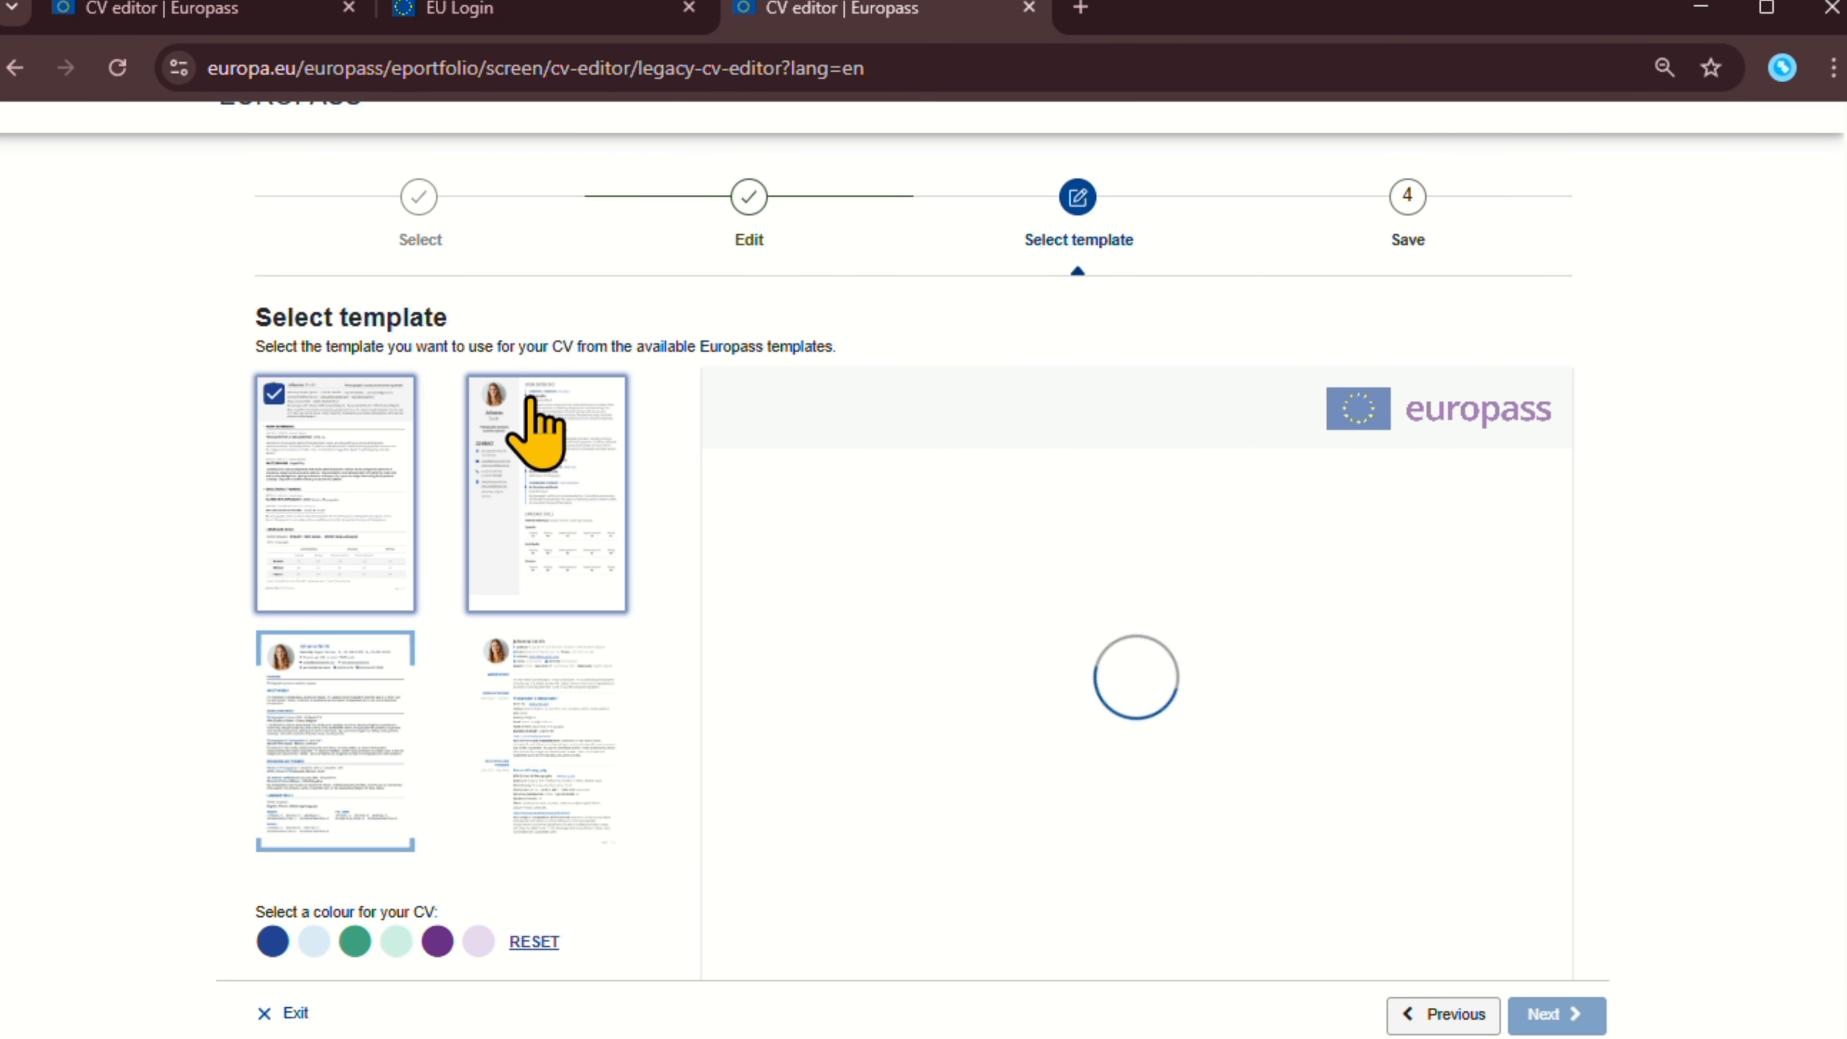
{"action": "scroll", "coordinate": [581, 523], "scroll_direction": "down", "scroll_amount": 1}
{"action": "scroll", "coordinate": [445, 495], "scroll_direction": "down", "scroll_amount": 3}
{"action": "scroll", "coordinate": [445, 486], "scroll_direction": "up", "scroll_amount": 3}
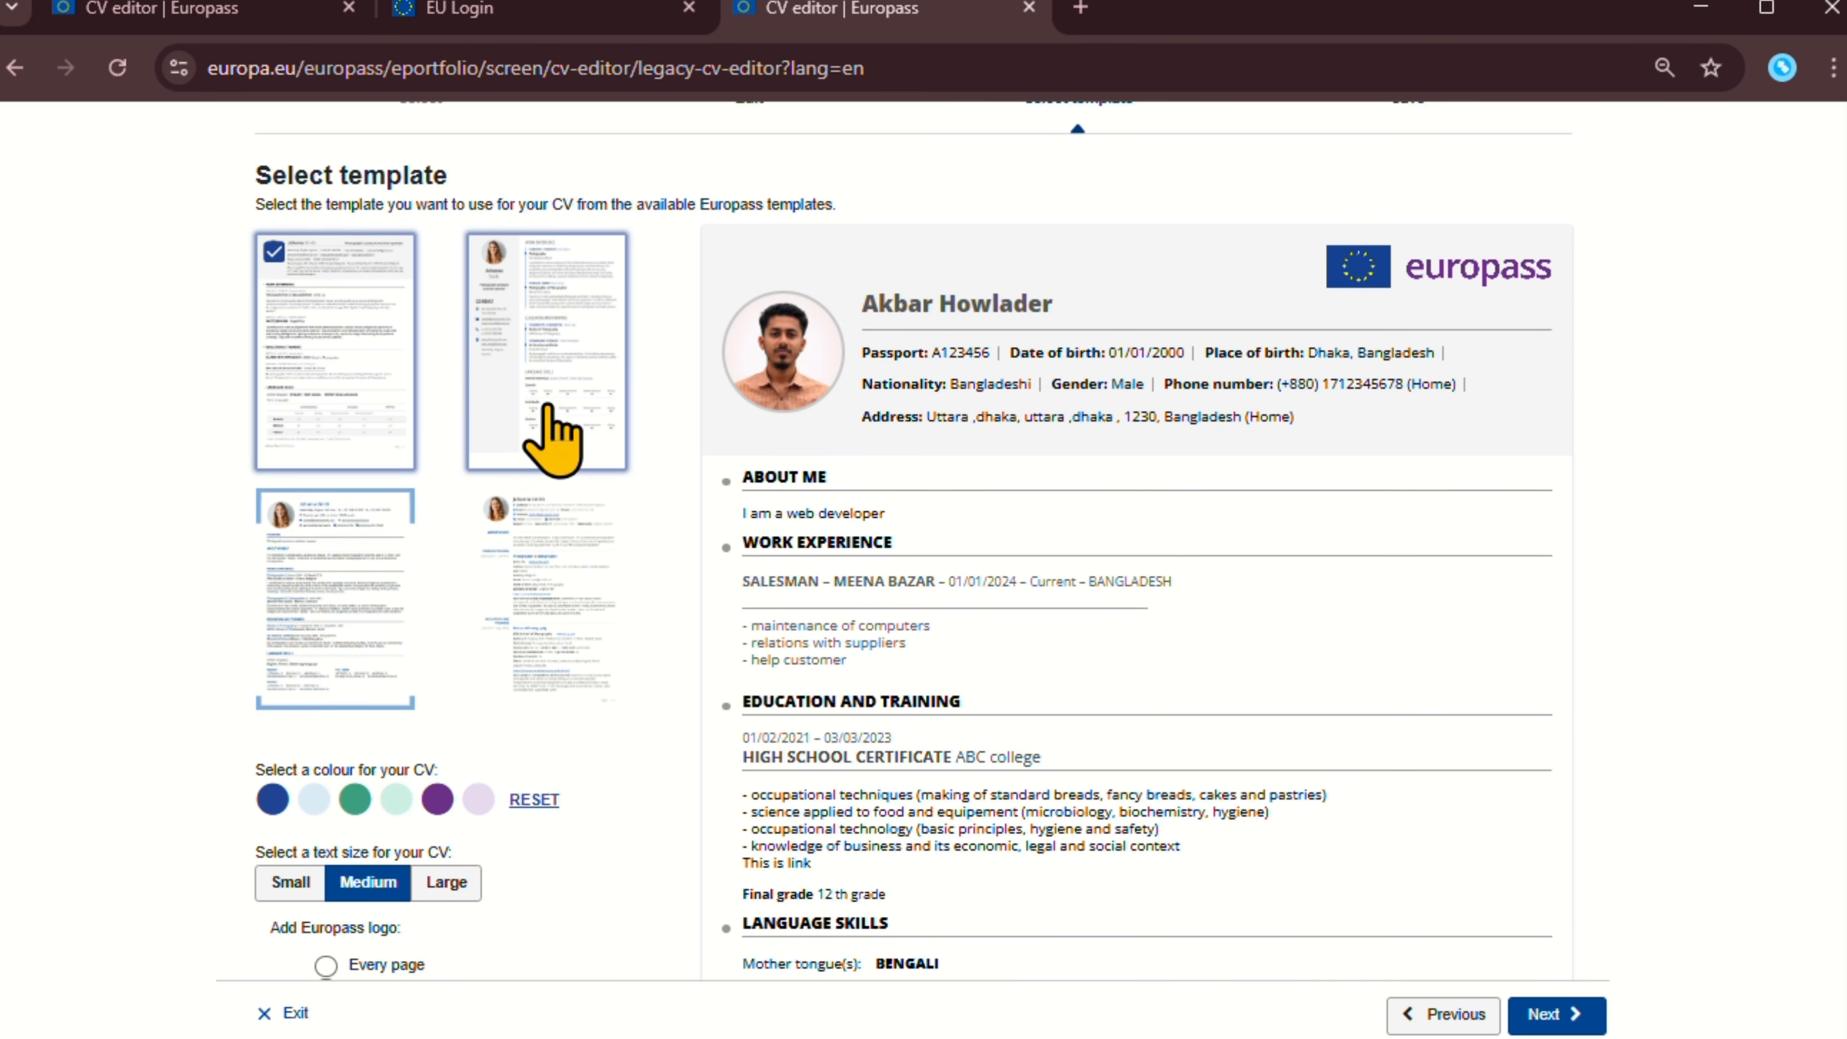
{"action": "scroll", "coordinate": [990, 565], "scroll_direction": "down", "scroll_amount": 5}
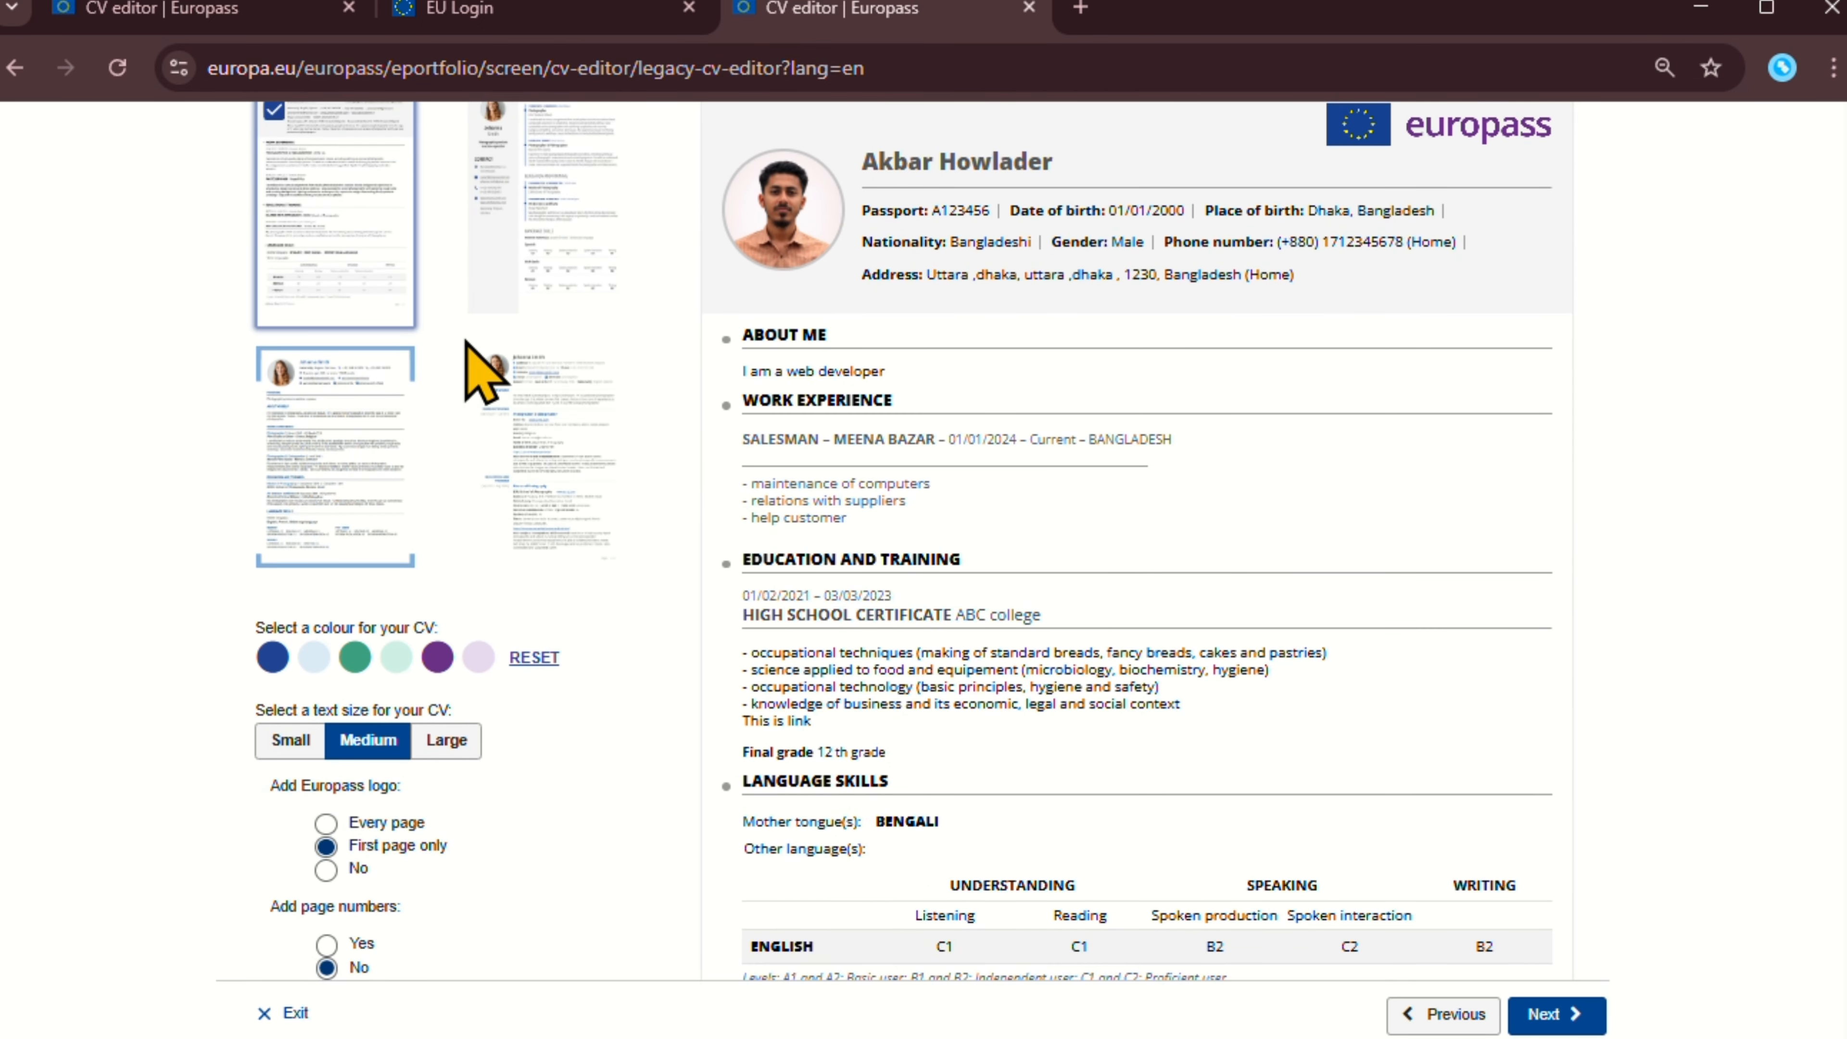
{"action": "scroll", "coordinate": [407, 473], "scroll_direction": "up", "scroll_amount": 5}
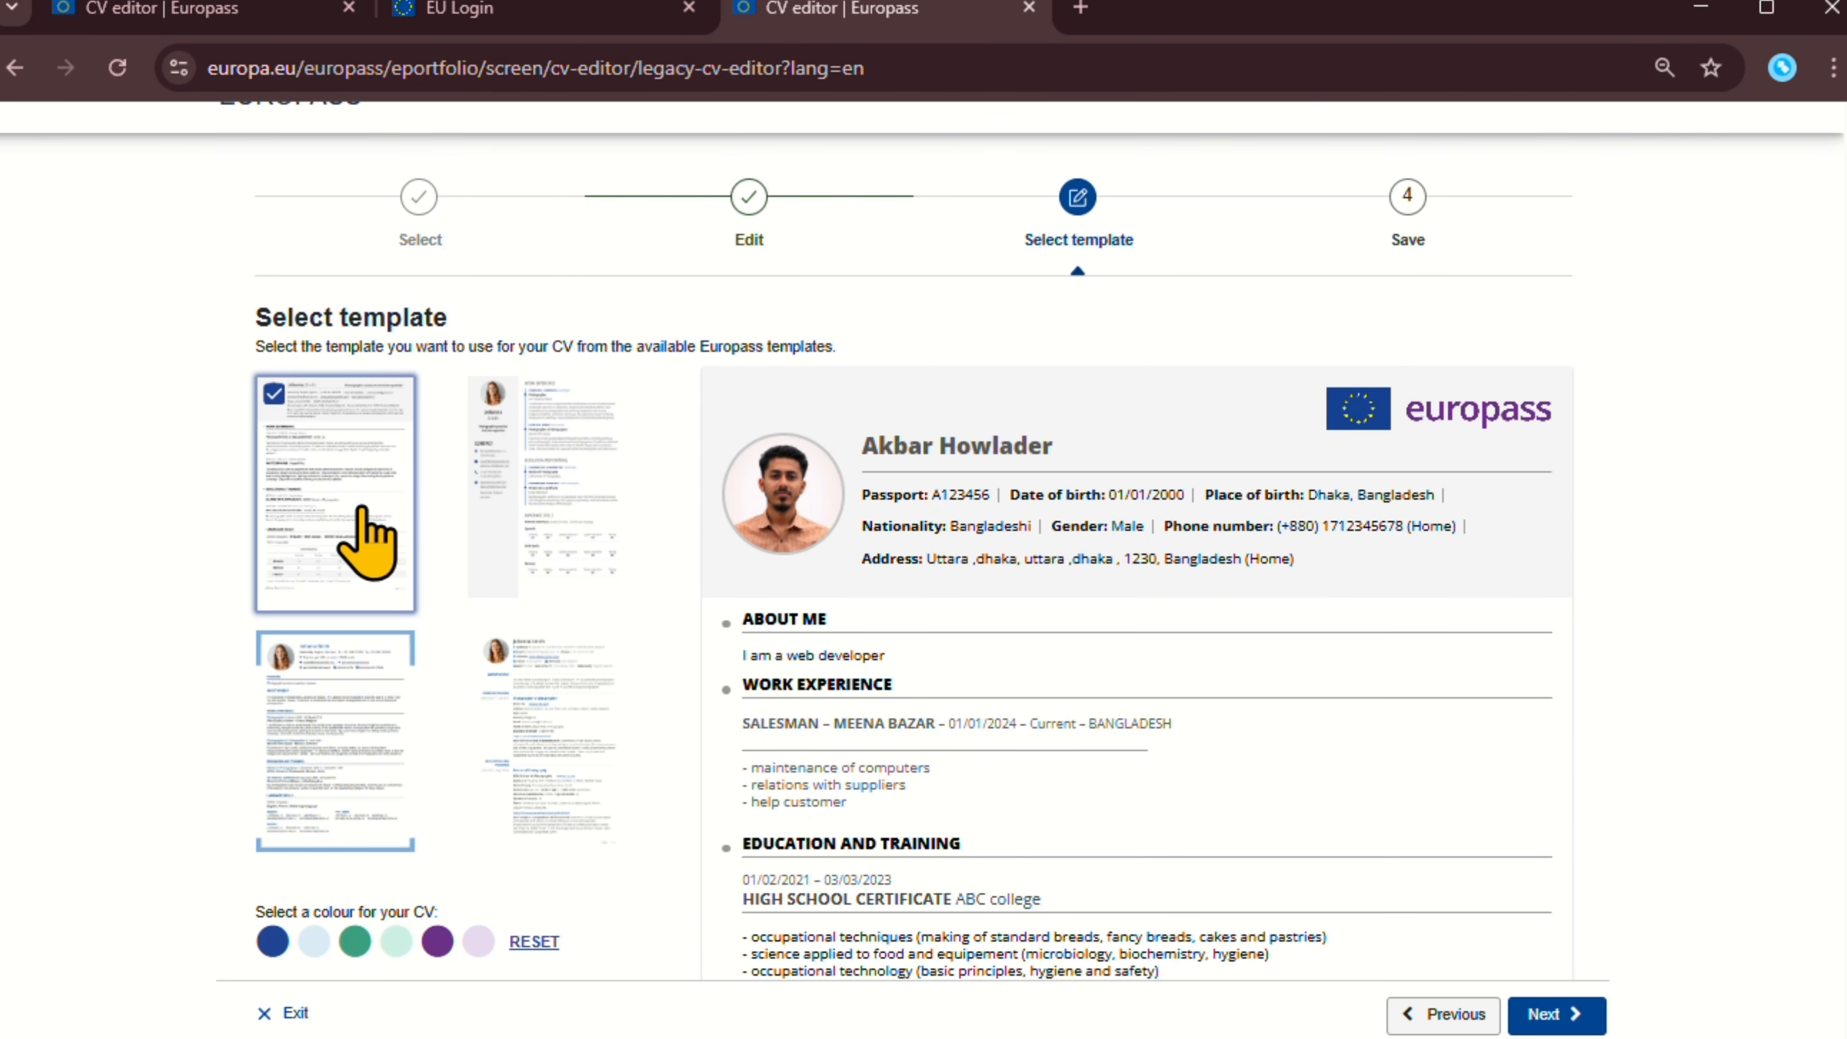
{"action": "scroll", "coordinate": [1079, 479], "scroll_direction": "down", "scroll_amount": 3}
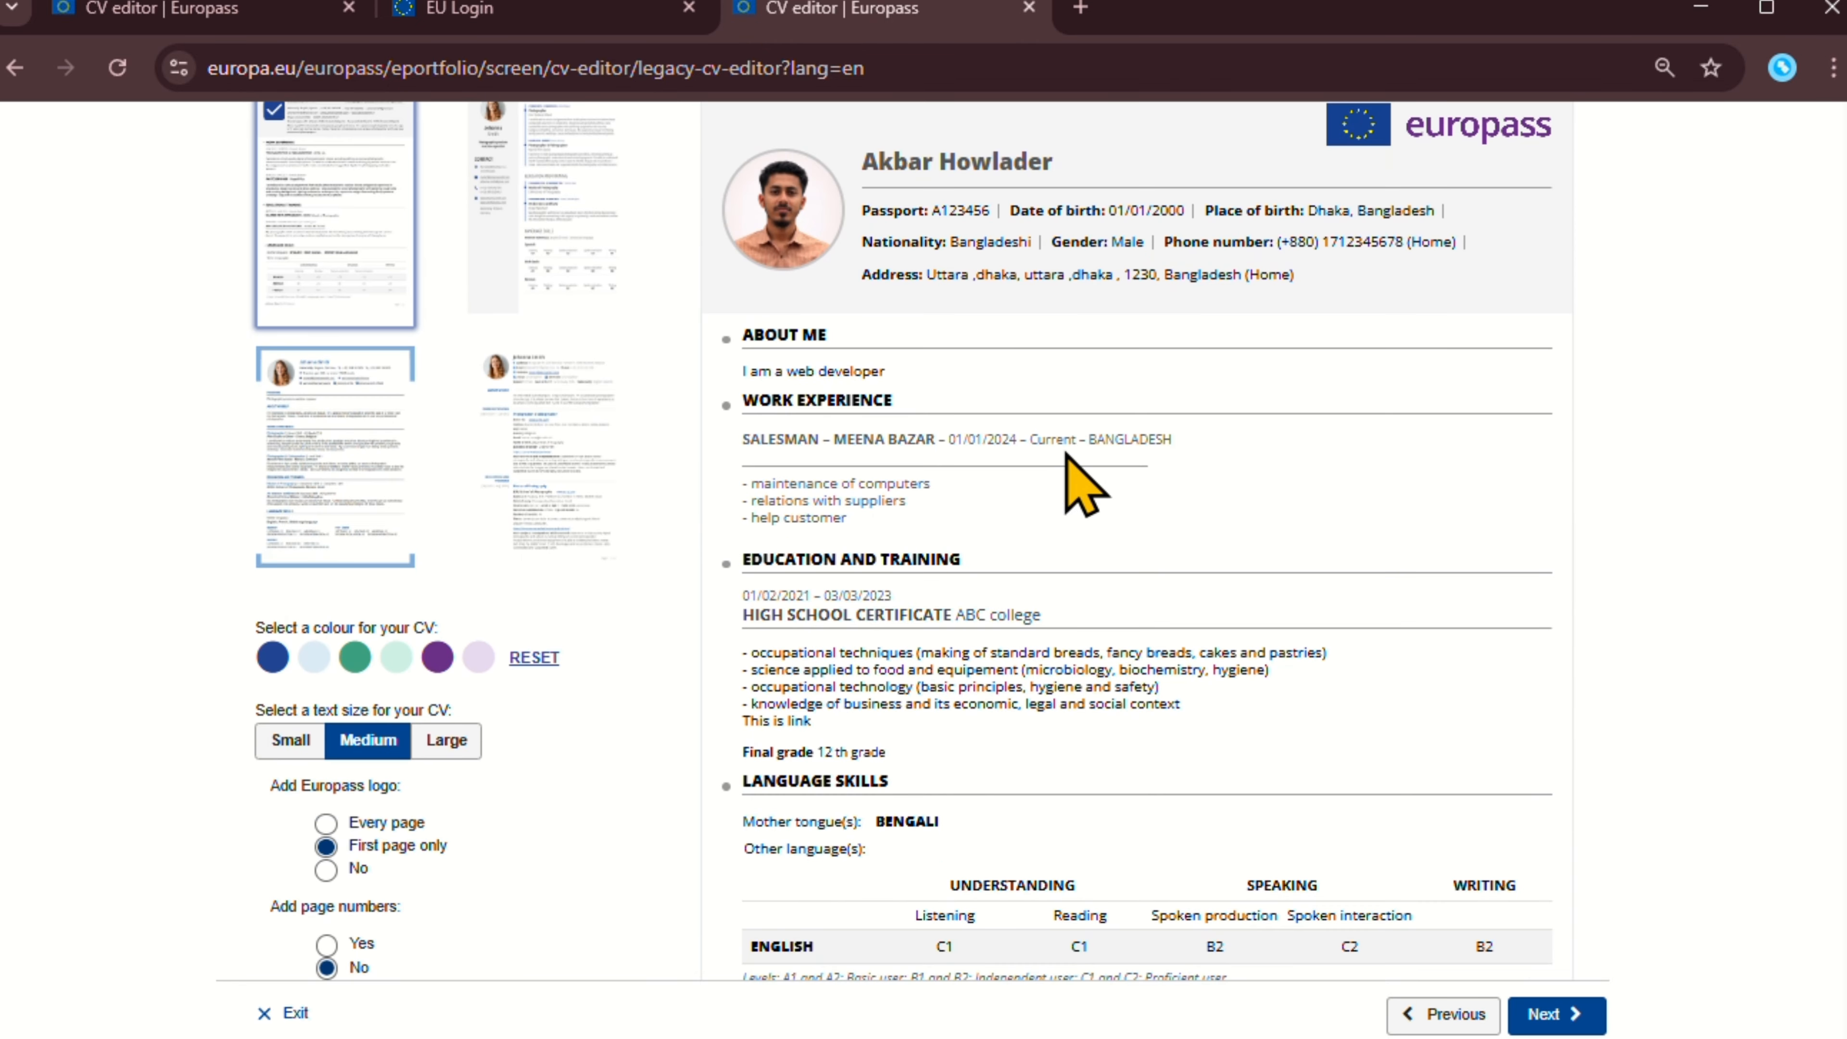
Try the sidebar-layout template on the CV and review the result.
{"action": "left_click", "coordinate": [557, 208]}
{"action": "scroll", "coordinate": [1112, 539], "scroll_direction": "up", "scroll_amount": 2}
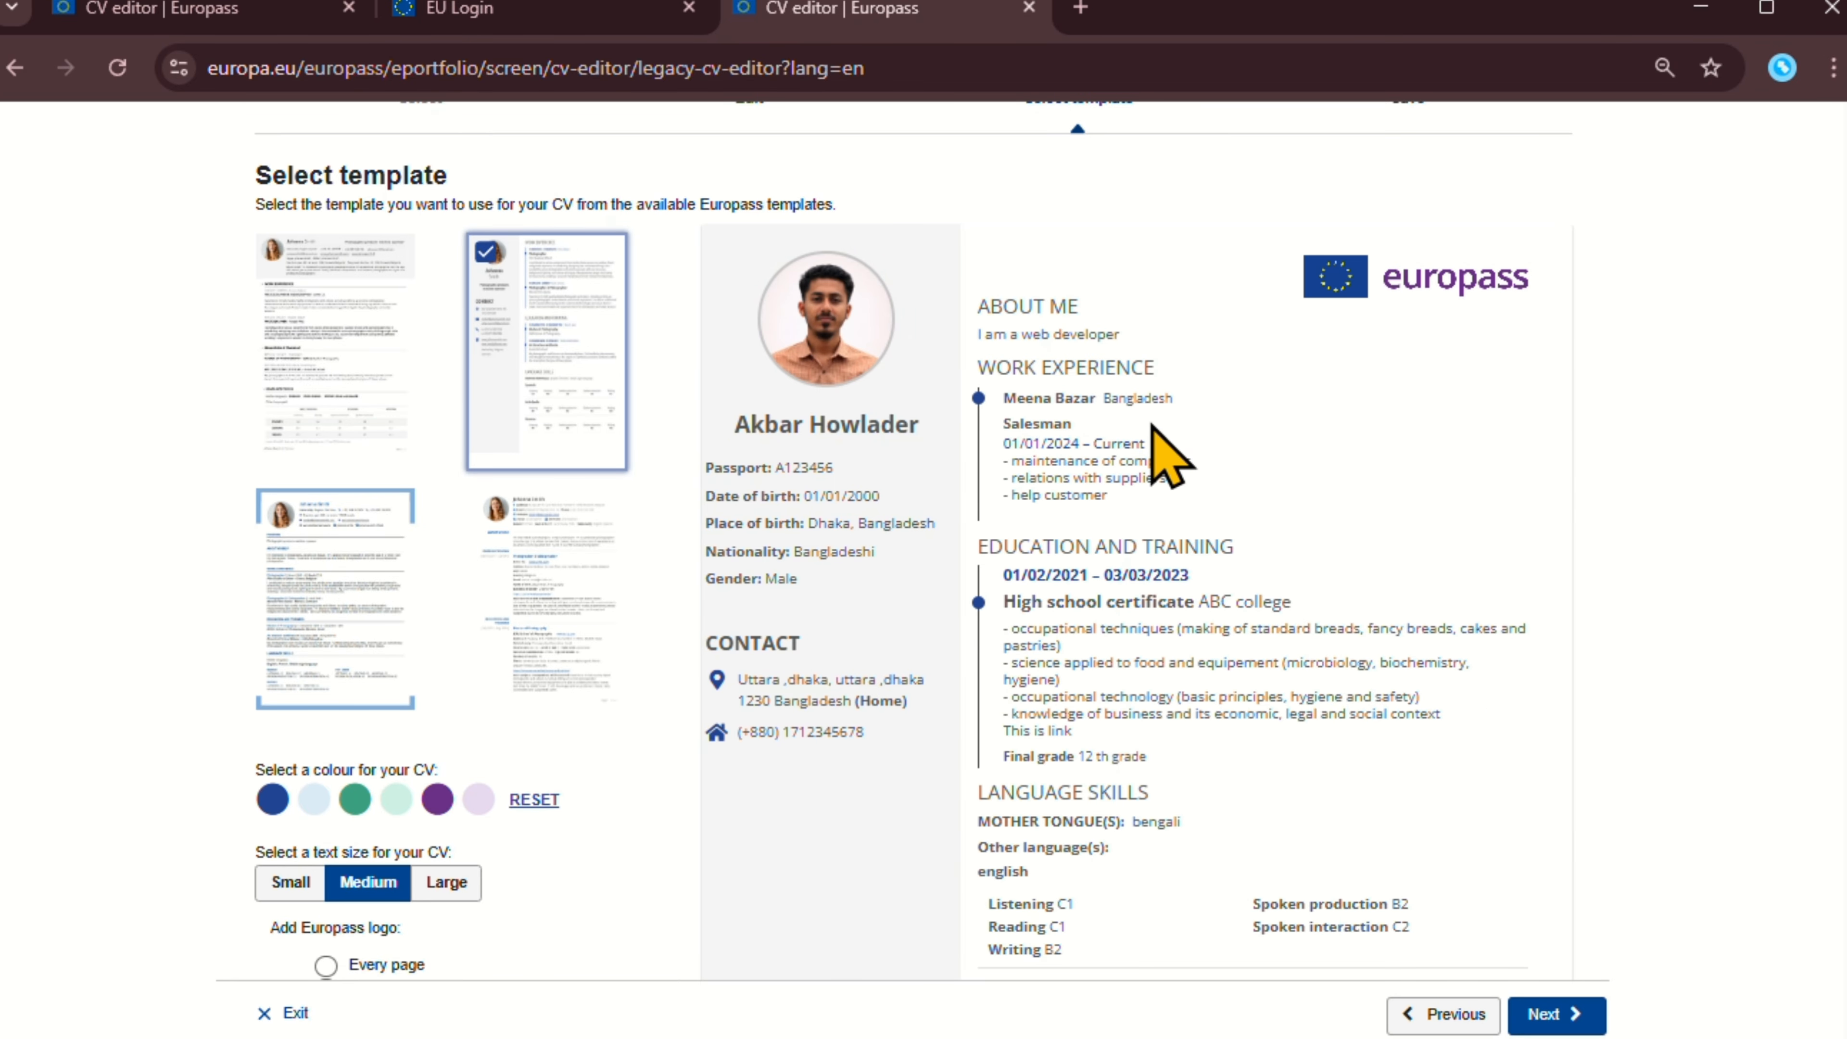
{"action": "scroll", "coordinate": [1162, 453], "scroll_direction": "down", "scroll_amount": 4}
{"action": "scroll", "coordinate": [800, 495], "scroll_direction": "up", "scroll_amount": 2}
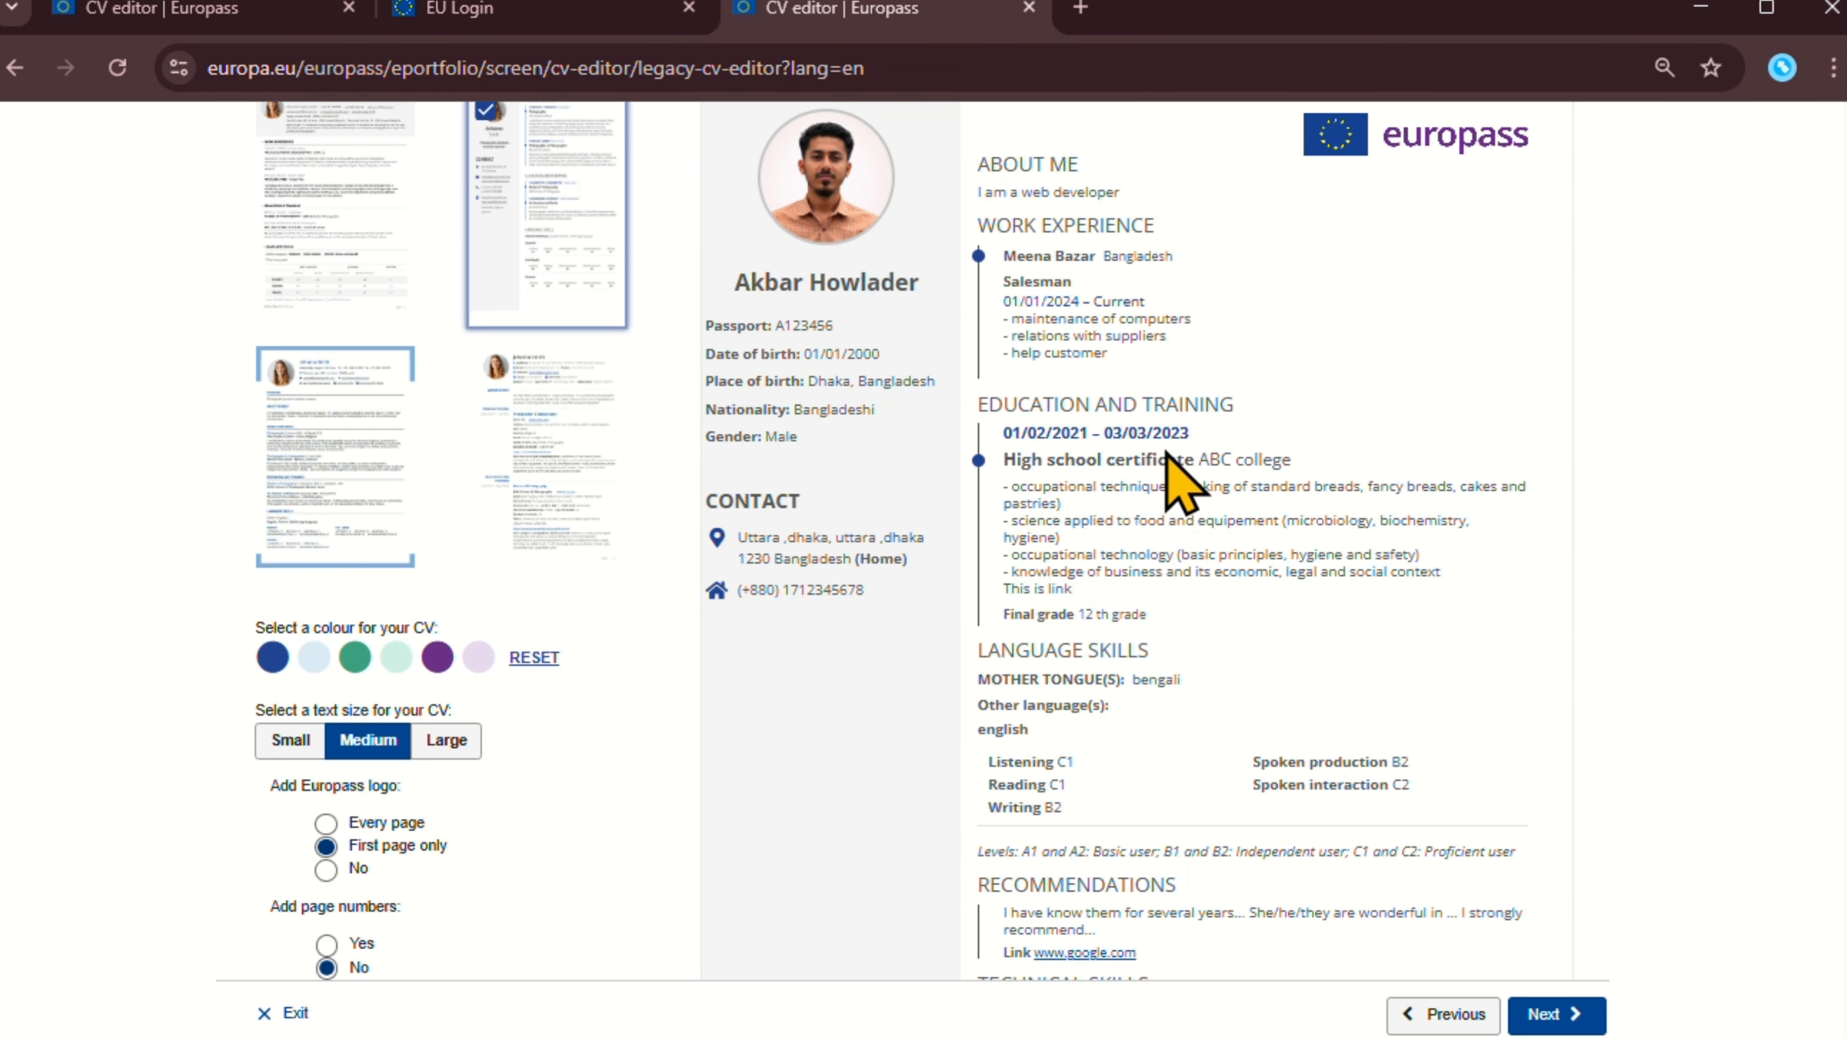
{"action": "scroll", "coordinate": [1183, 474], "scroll_direction": "down", "scroll_amount": 2}
{"action": "scroll", "coordinate": [1178, 495], "scroll_direction": "down", "scroll_amount": 1}
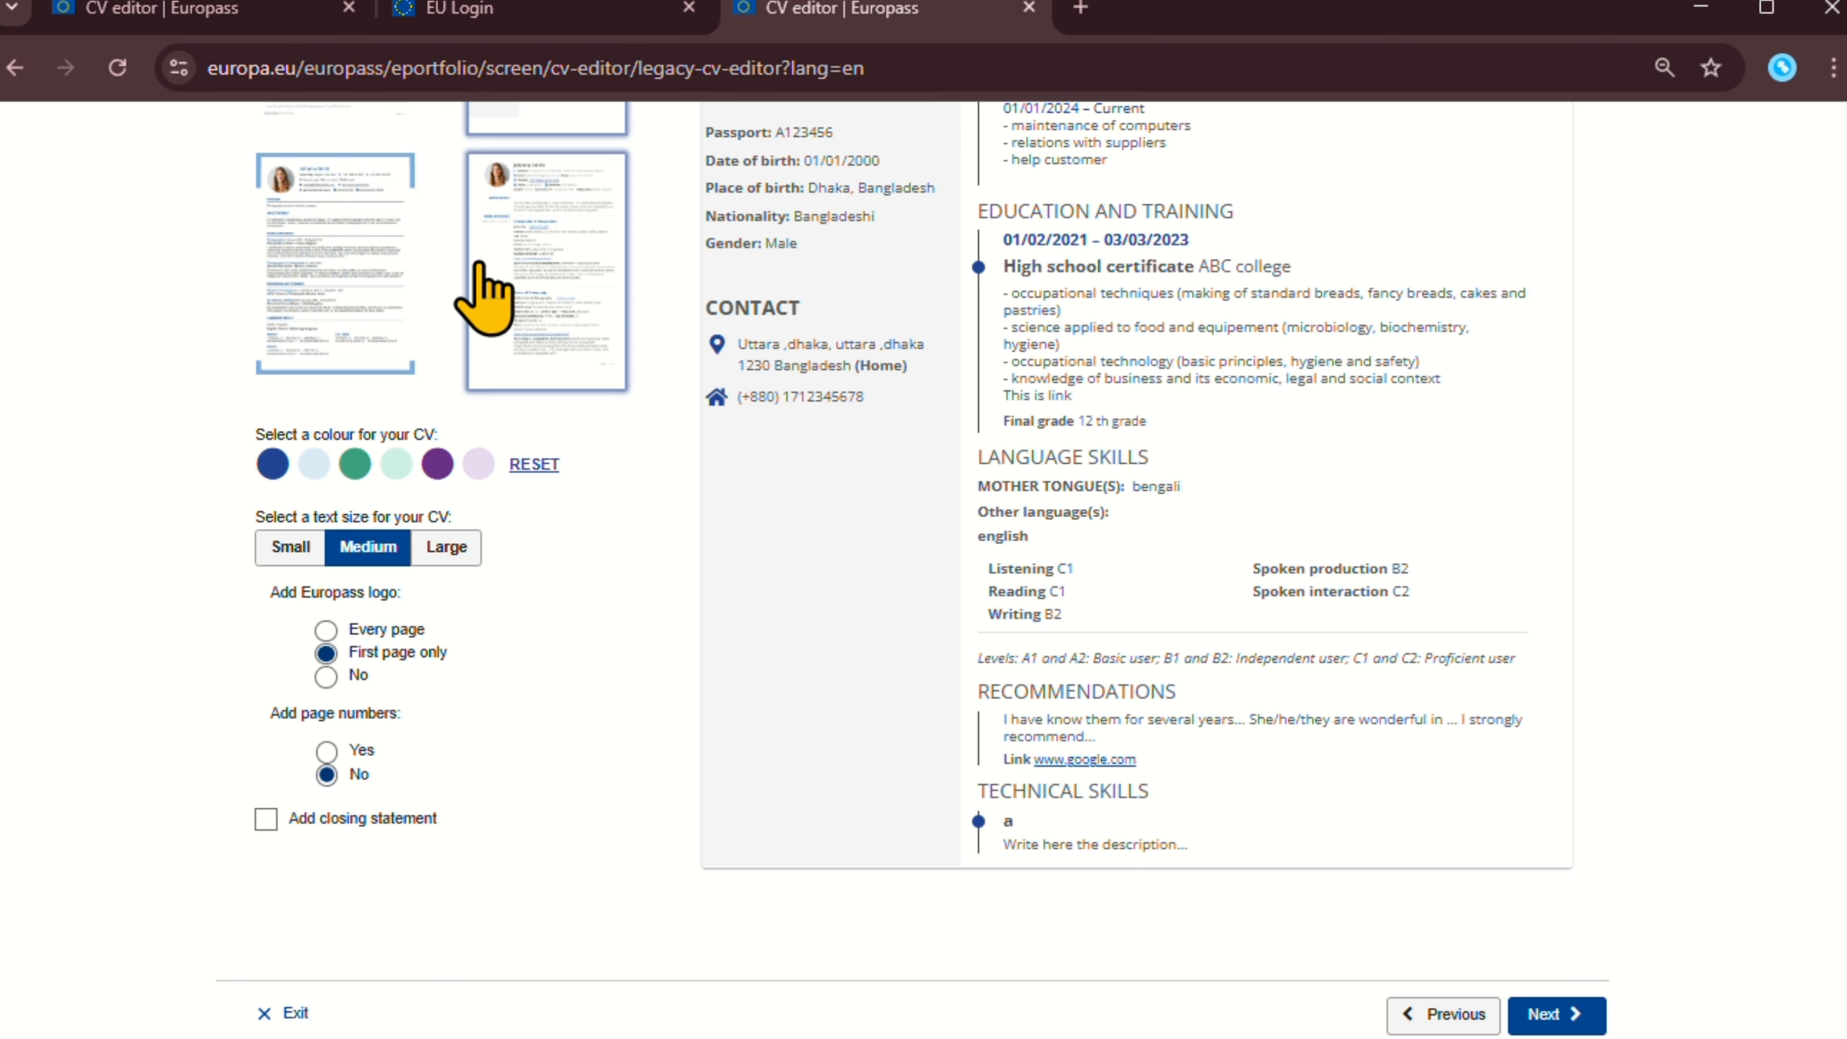
Apply the bottom-left template with blue section headings and scroll through its preview.
{"action": "left_click", "coordinate": [320, 271]}
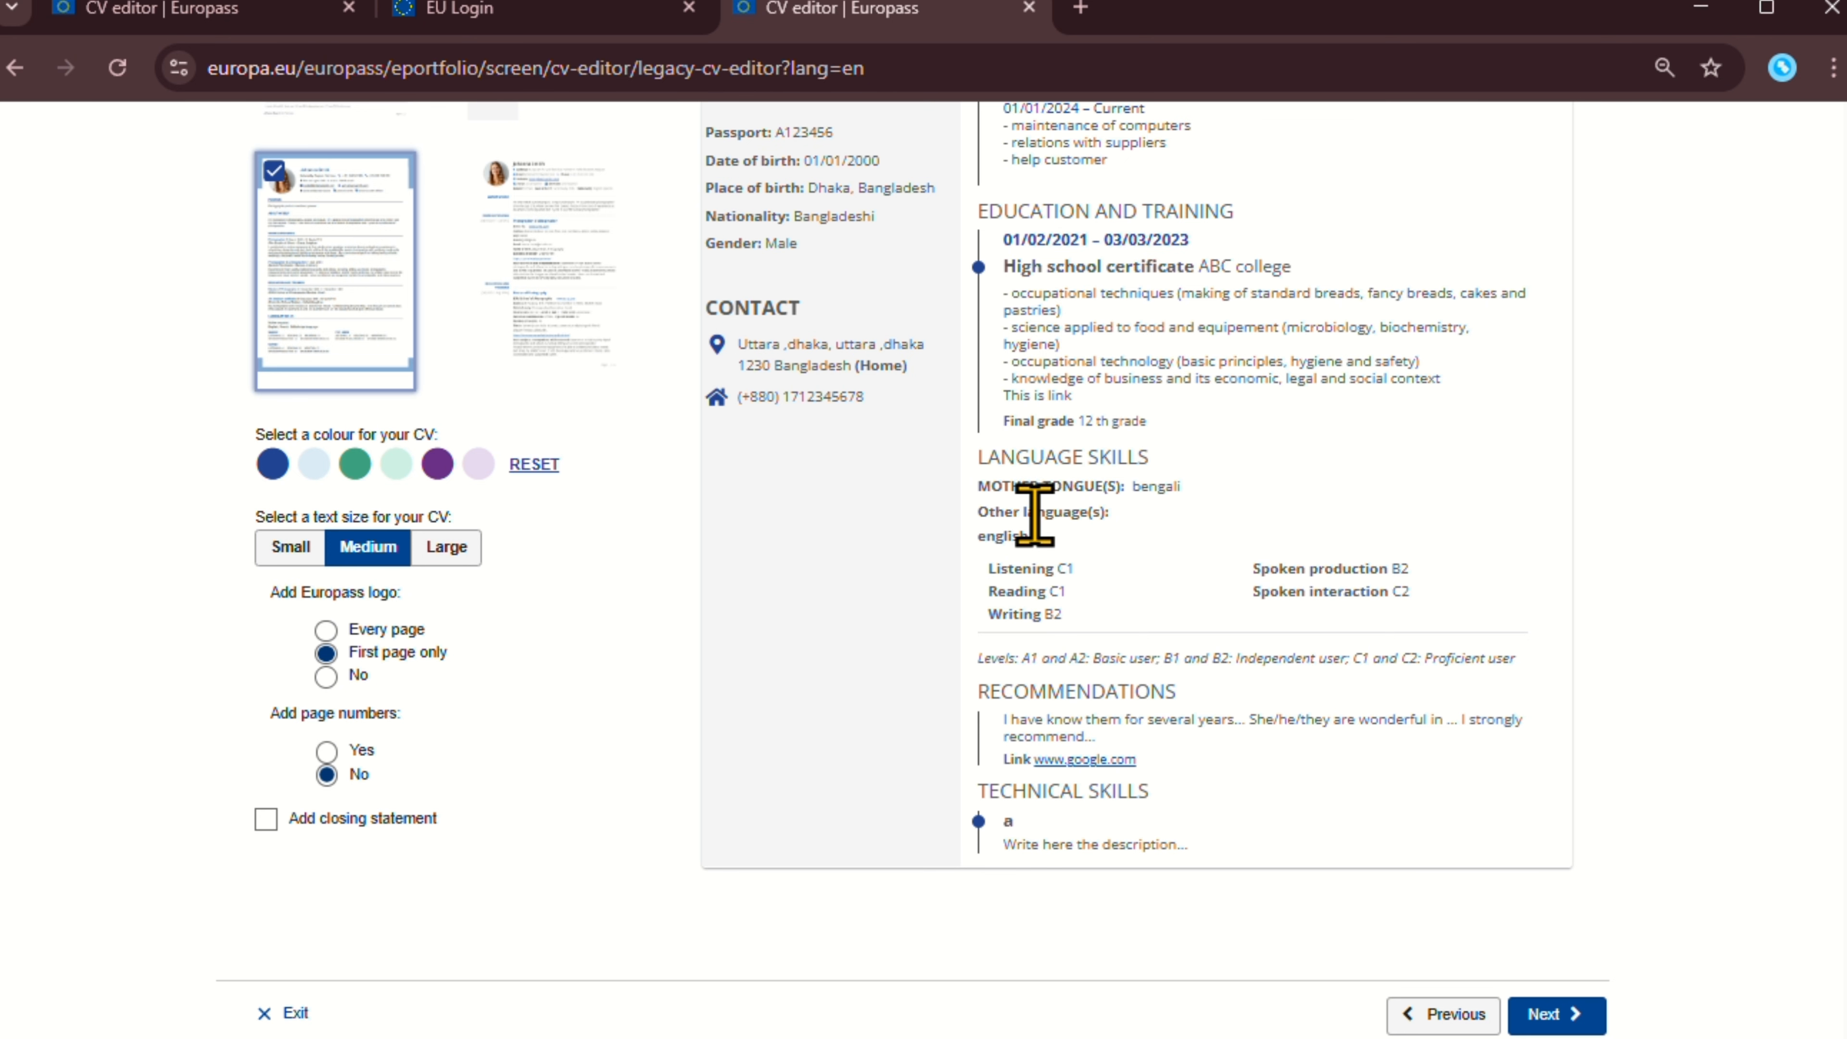
{"action": "scroll", "coordinate": [1062, 720], "scroll_direction": "down", "scroll_amount": 2}
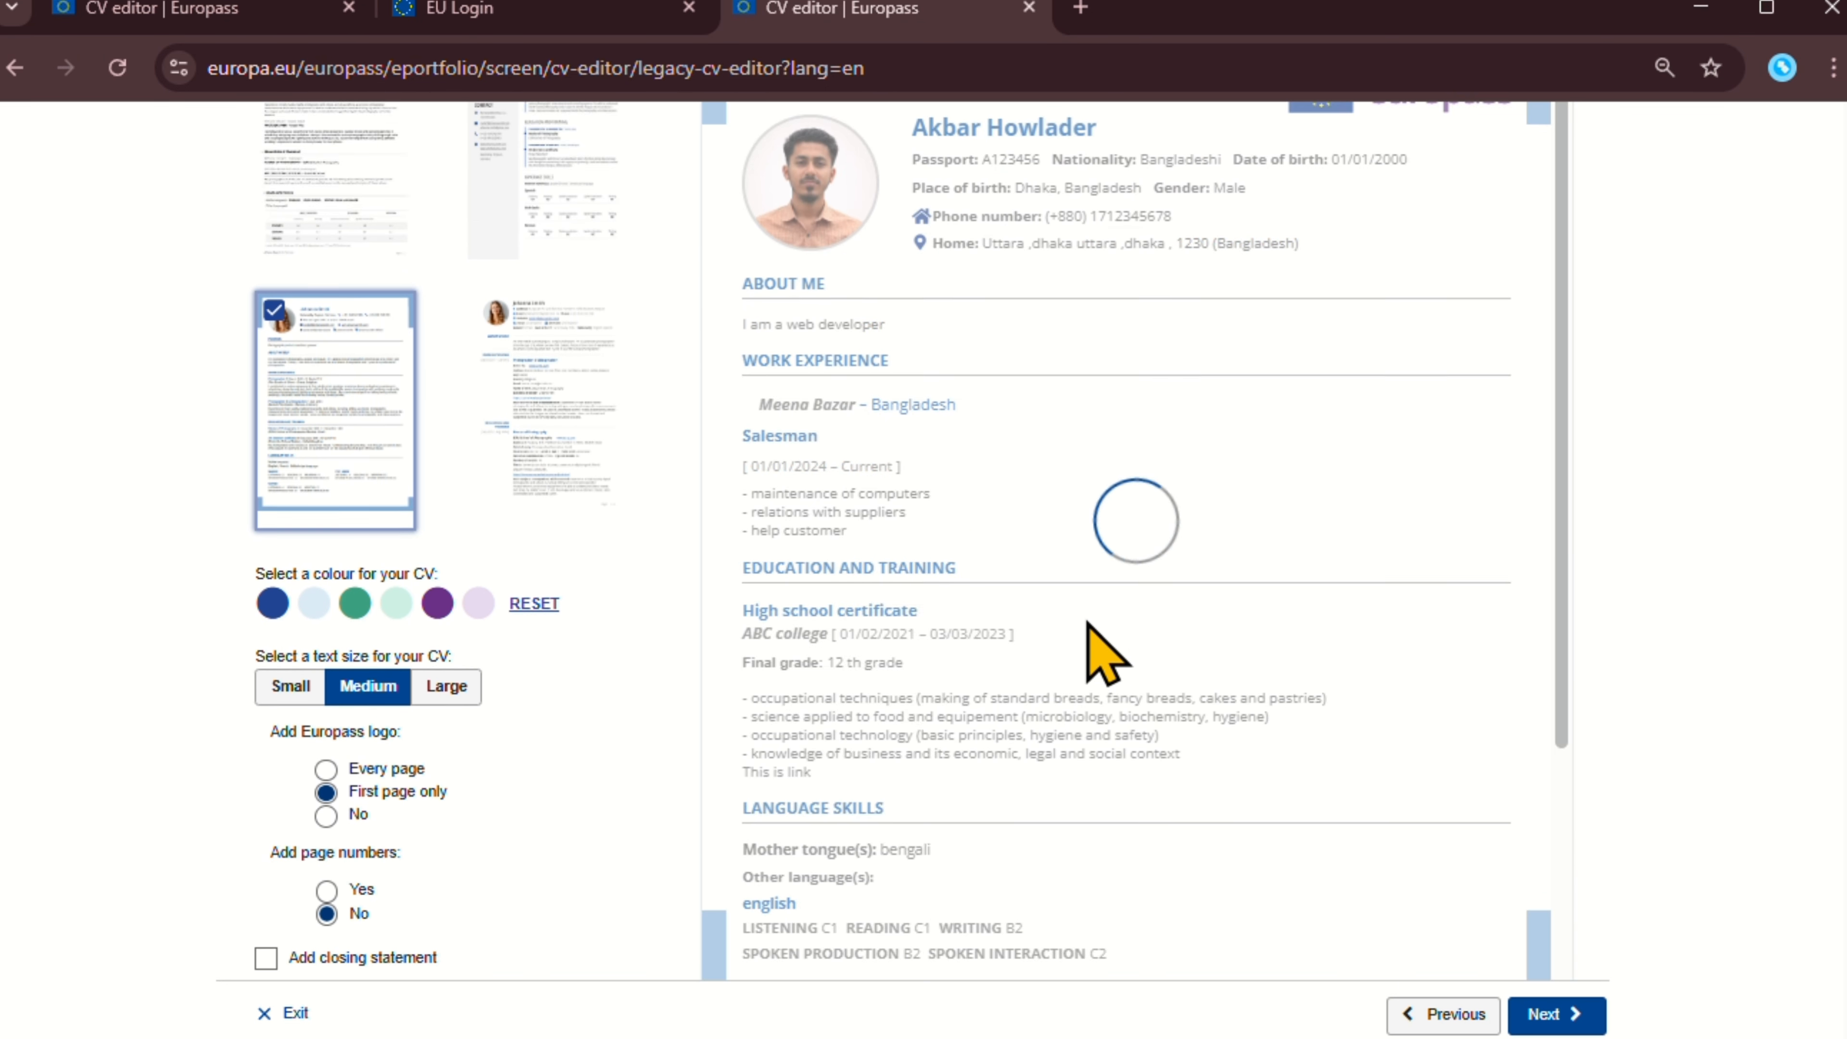
{"action": "scroll", "coordinate": [575, 661], "scroll_direction": "down", "scroll_amount": 3}
{"action": "scroll", "coordinate": [574, 662], "scroll_direction": "down", "scroll_amount": 1}
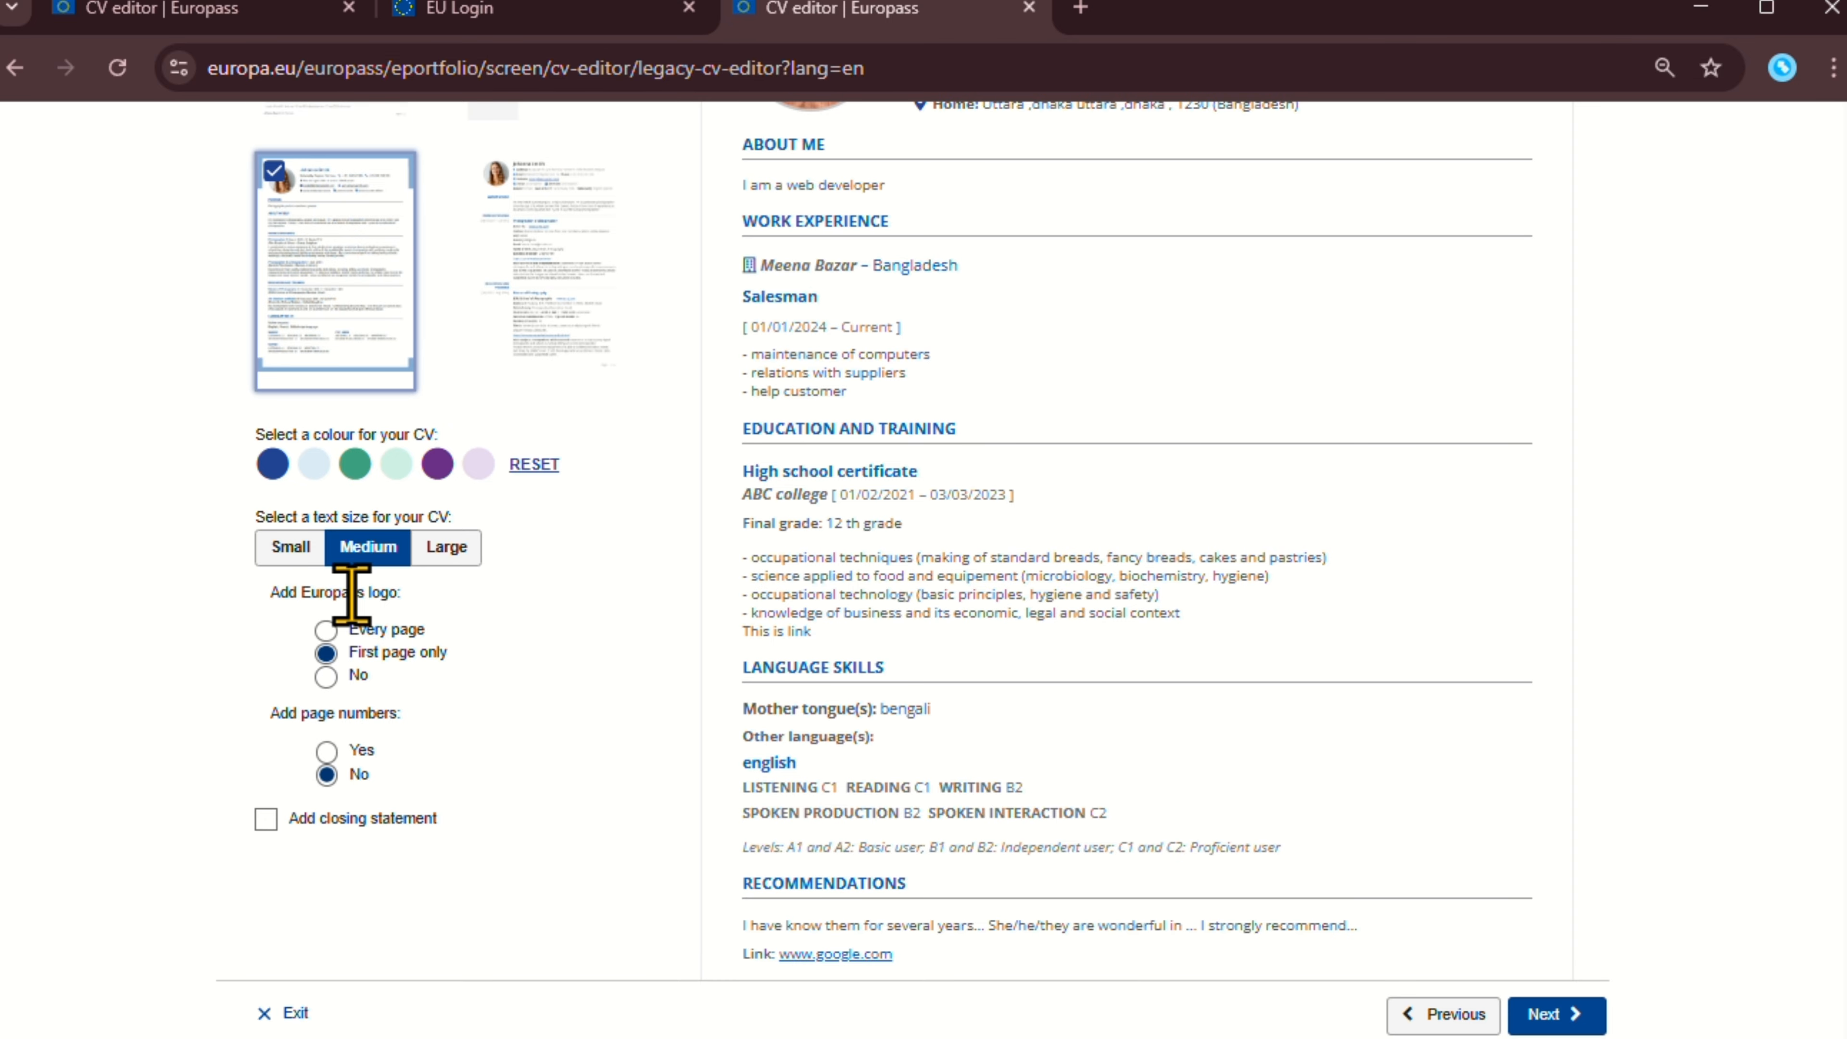
{"action": "scroll", "coordinate": [392, 578], "scroll_direction": "down", "scroll_amount": 4}
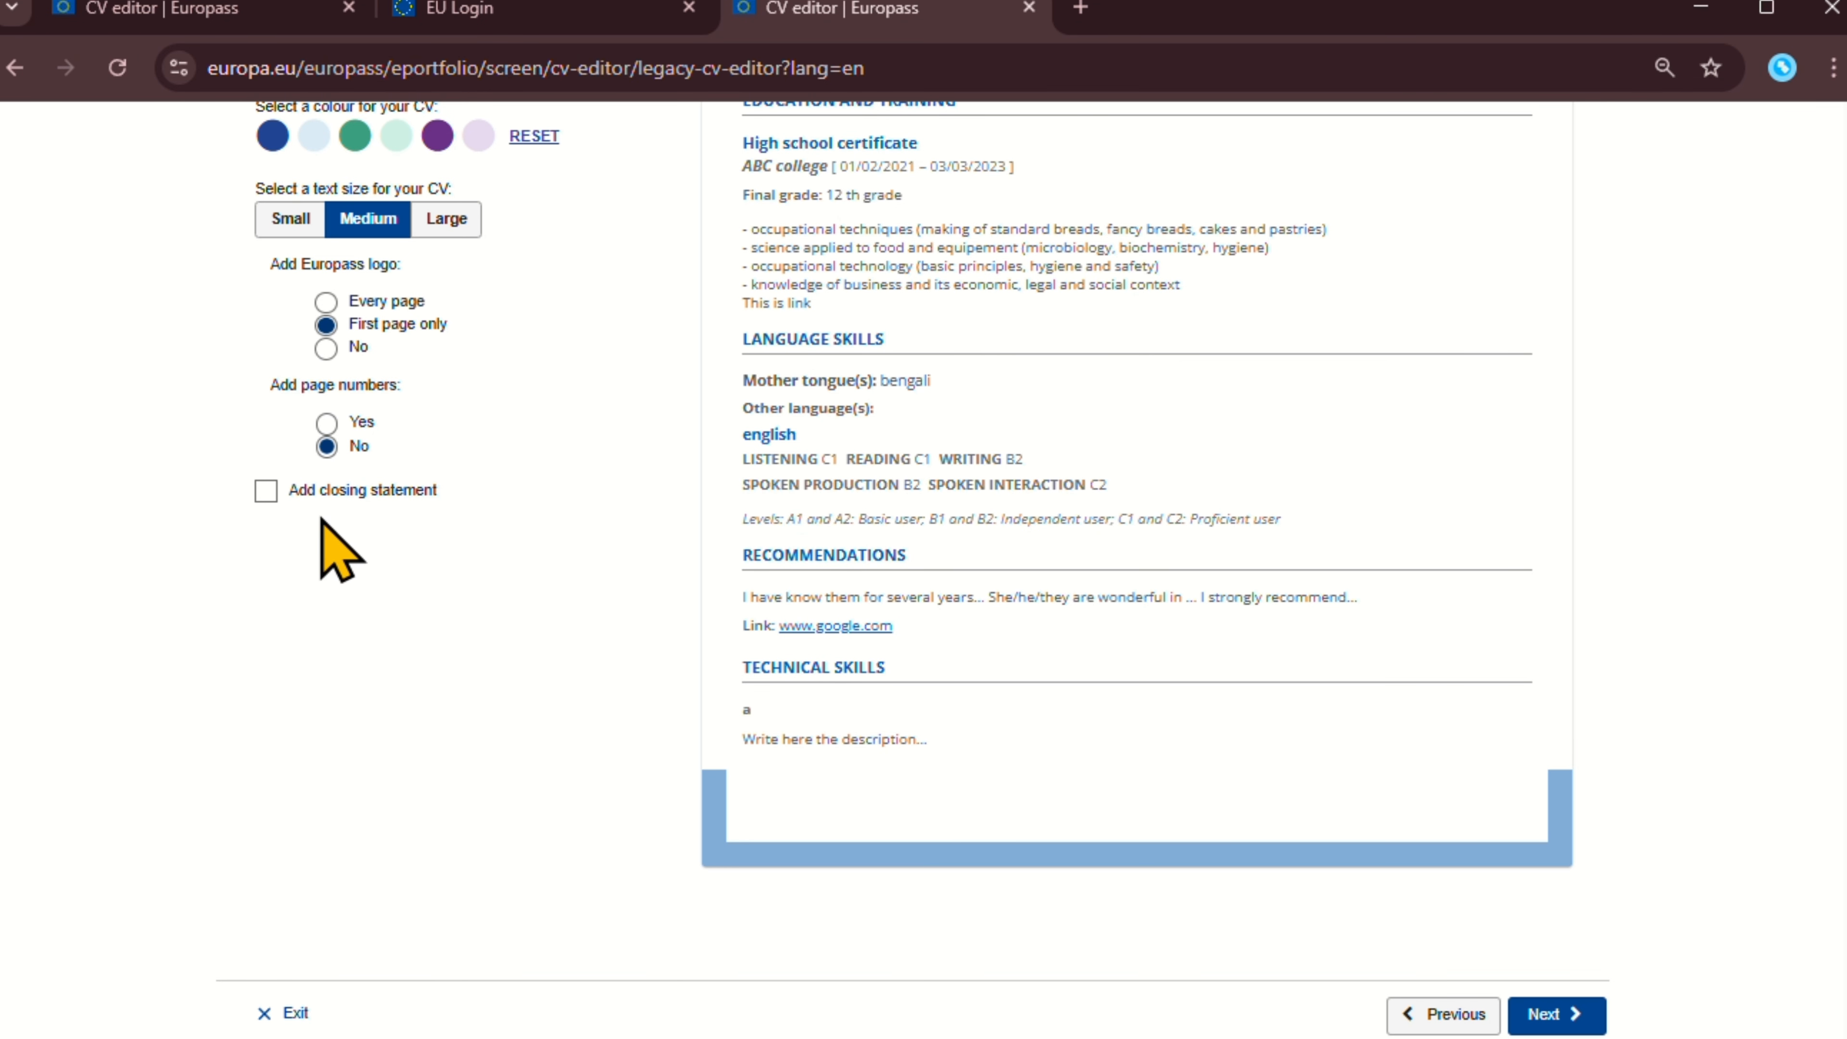
Enable a closing statement reading 'This is the link', leaving place and date unset.
{"action": "left_click", "coordinate": [266, 493]}
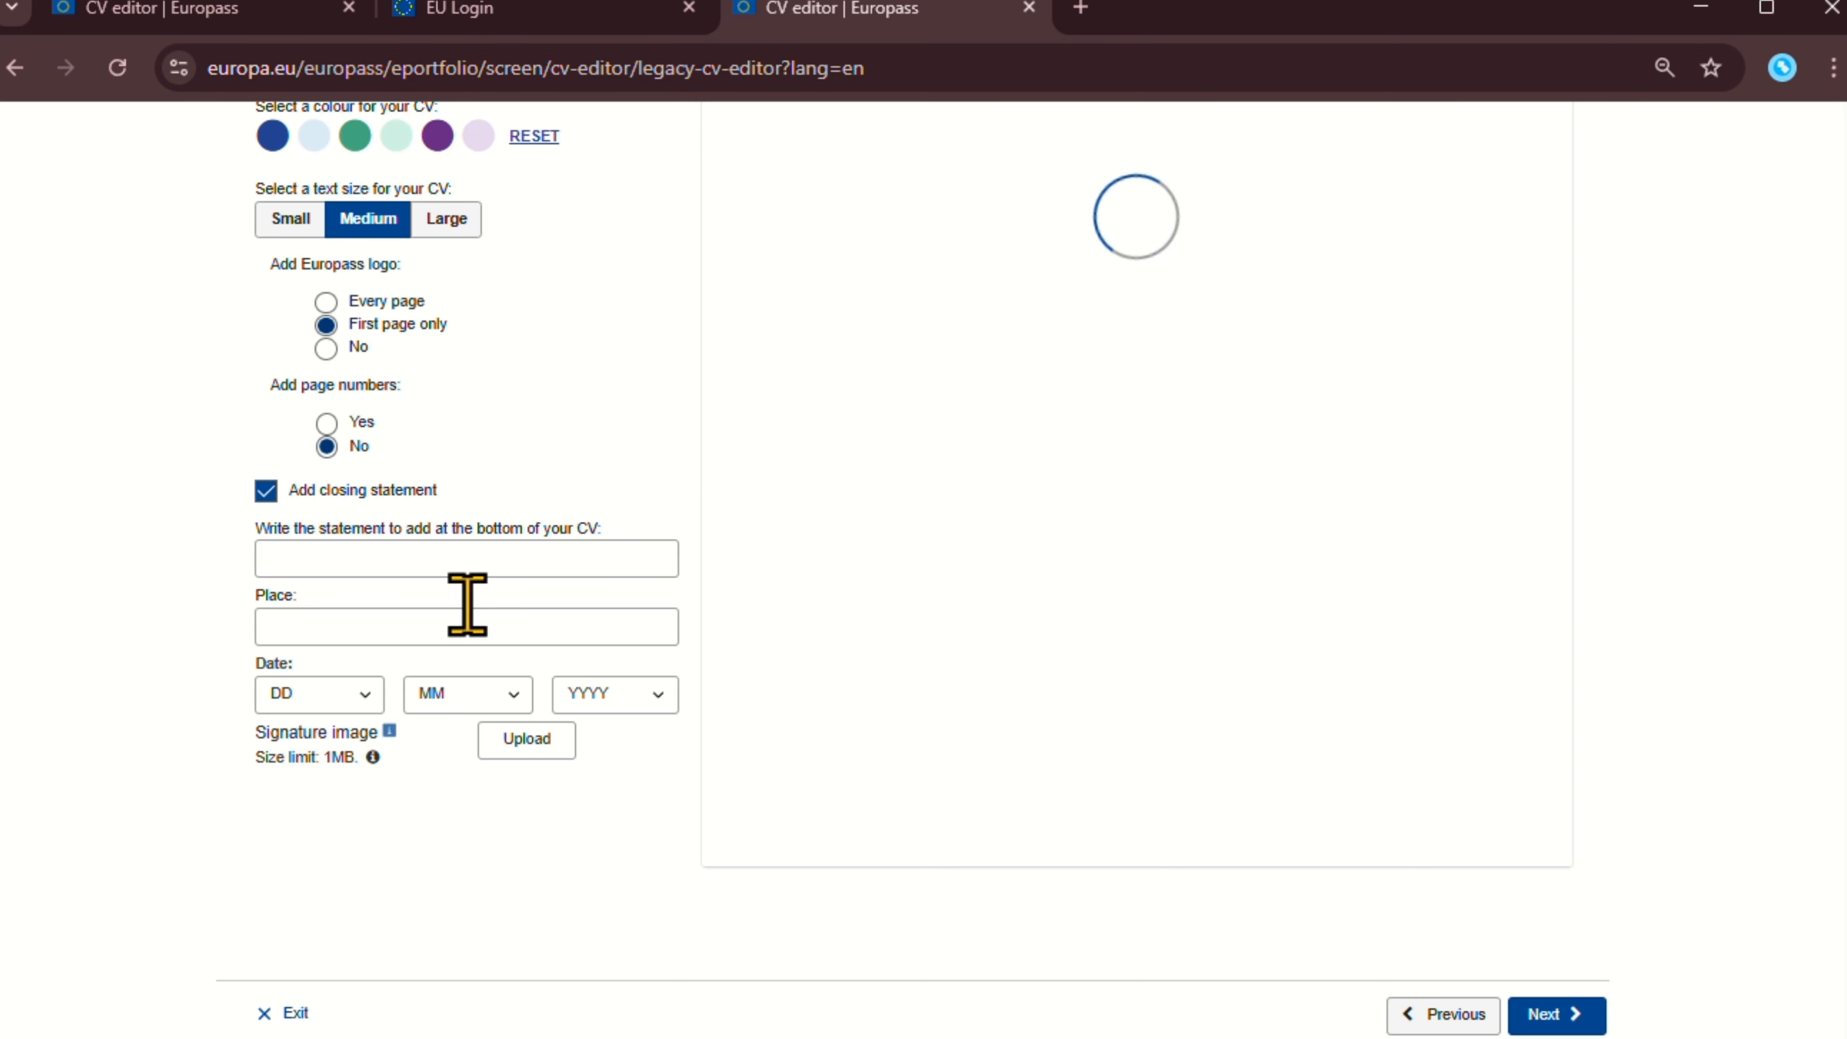
{"action": "left_click", "coordinate": [412, 562]}
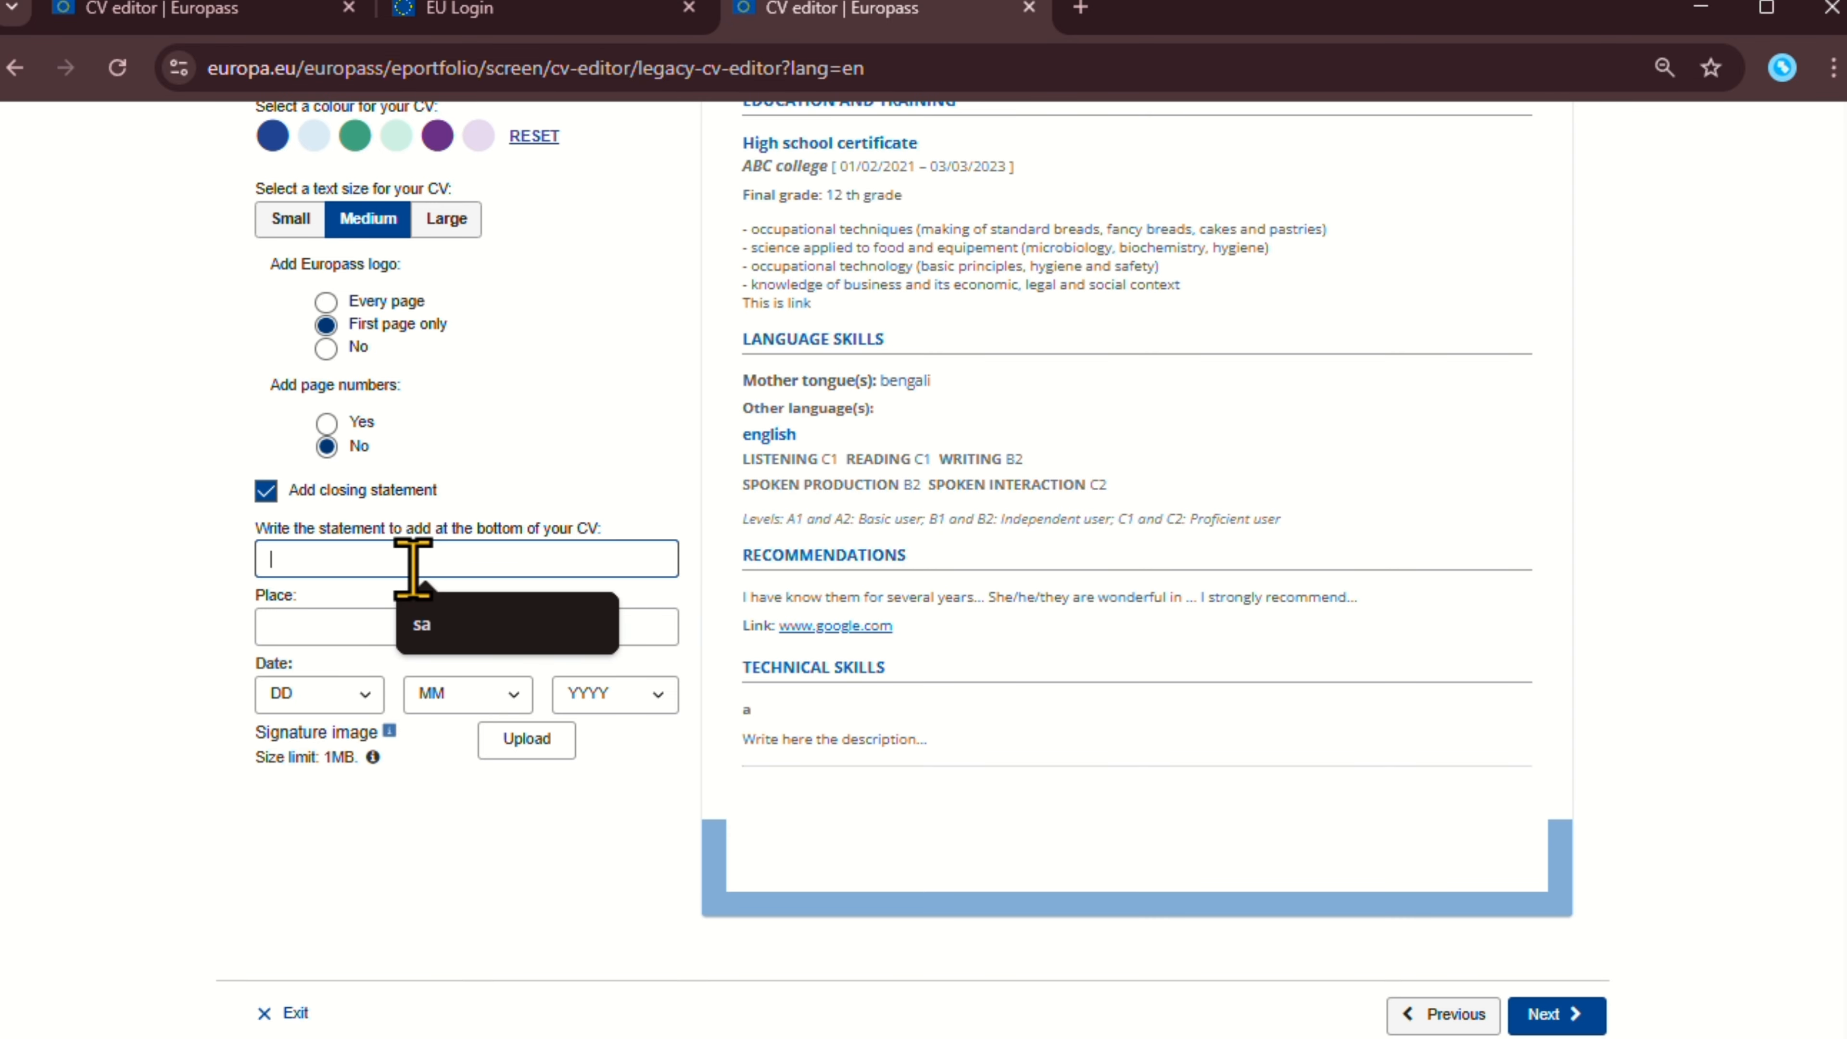
{"action": "type", "text": "This is the link"}
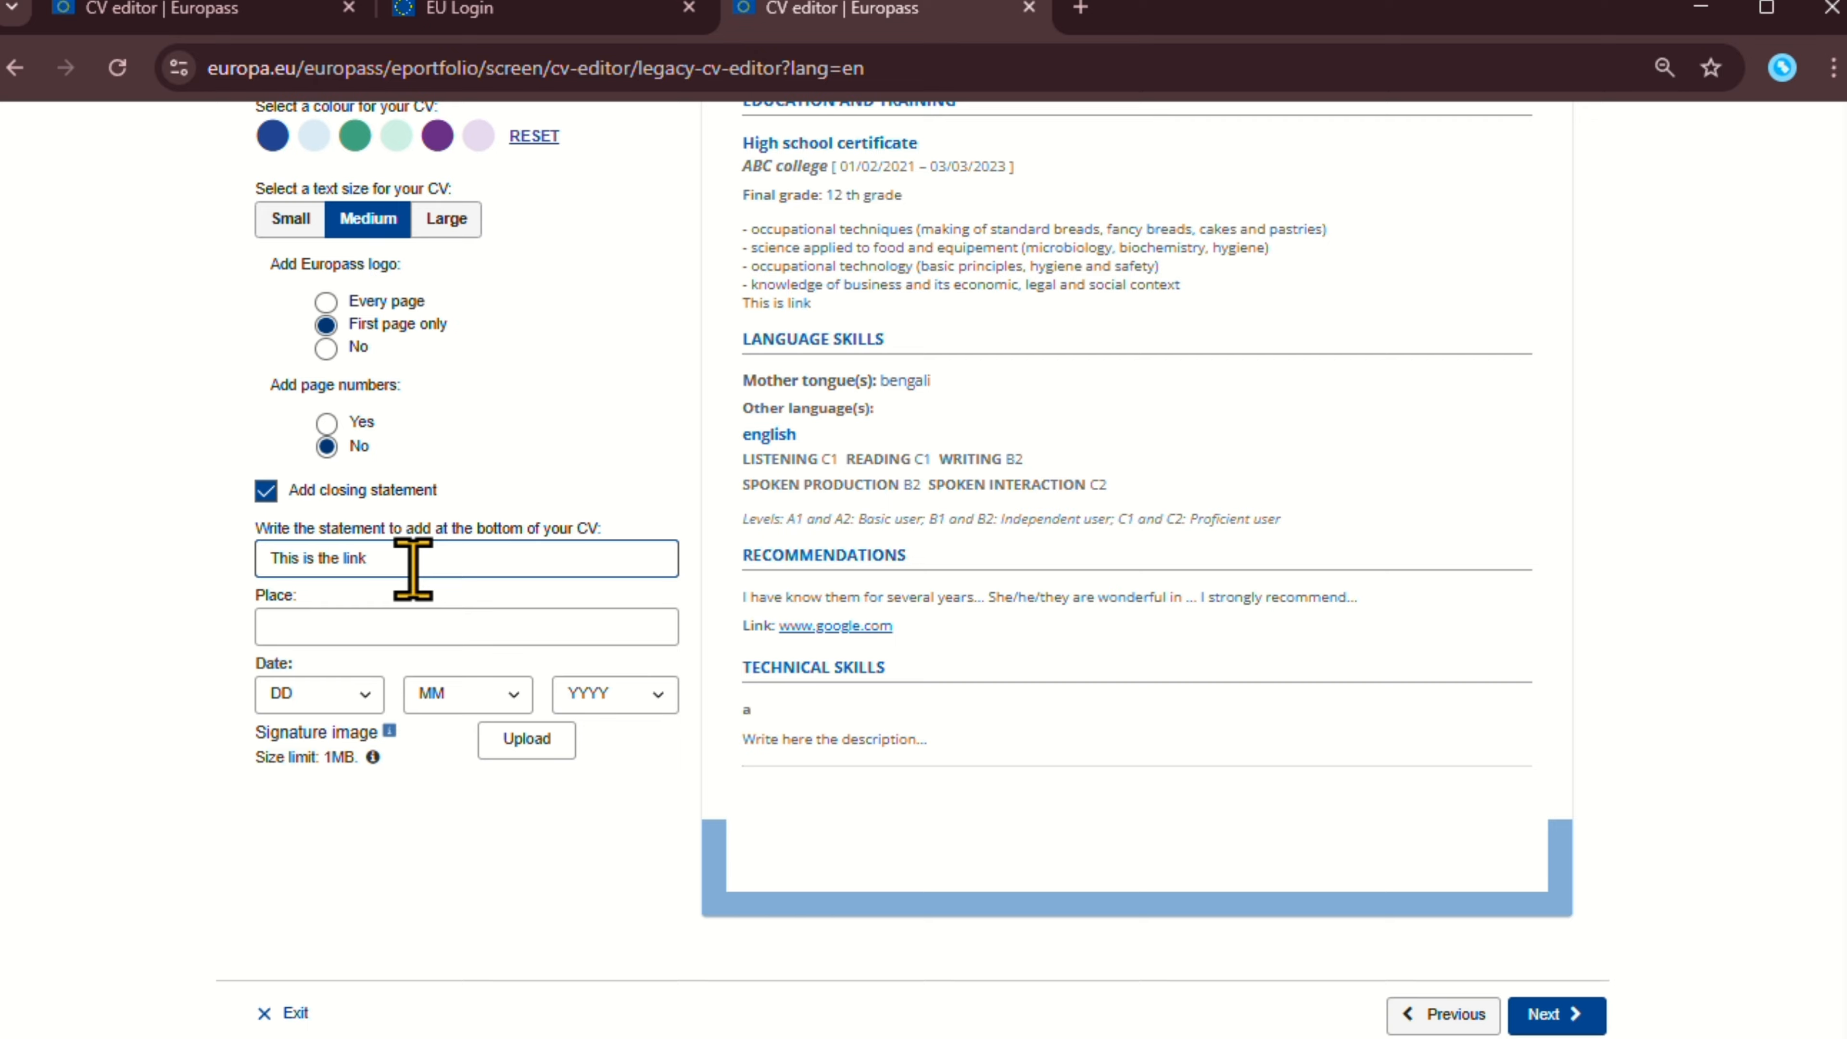
{"action": "left_click", "coordinate": [393, 624]}
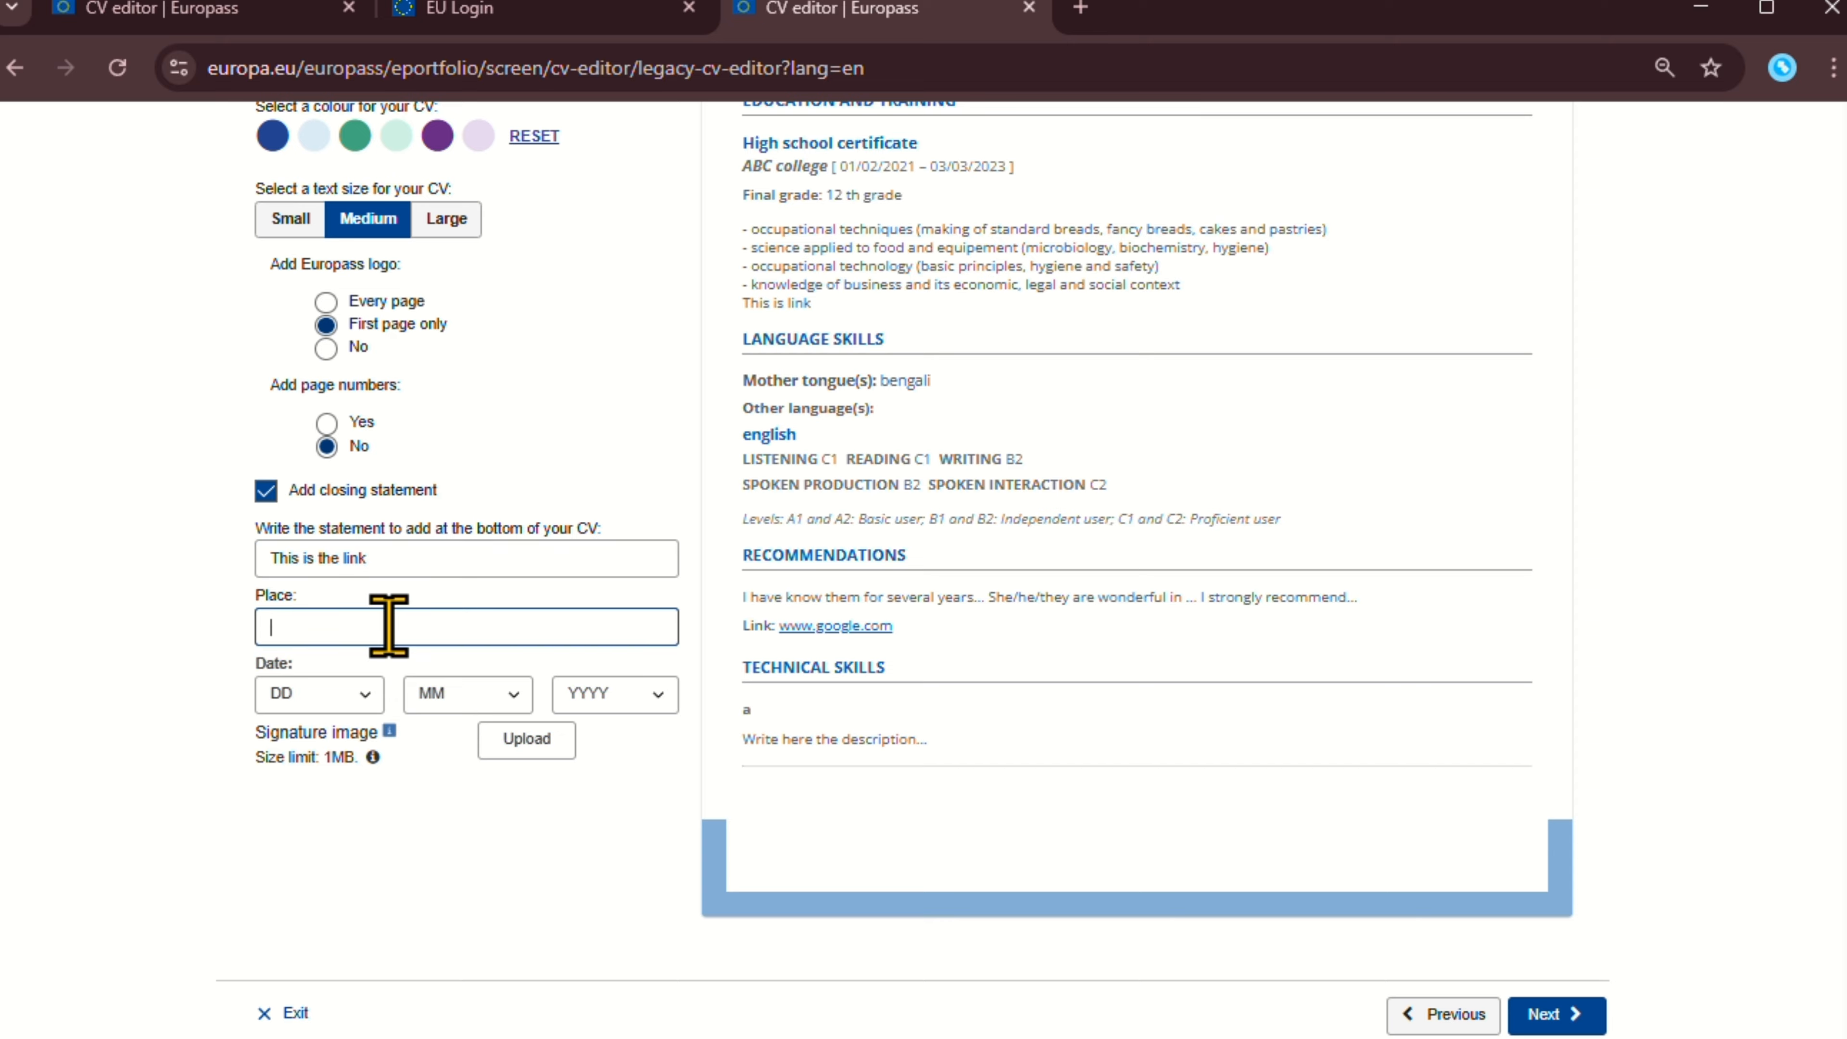
{"action": "left_click", "coordinate": [317, 695]}
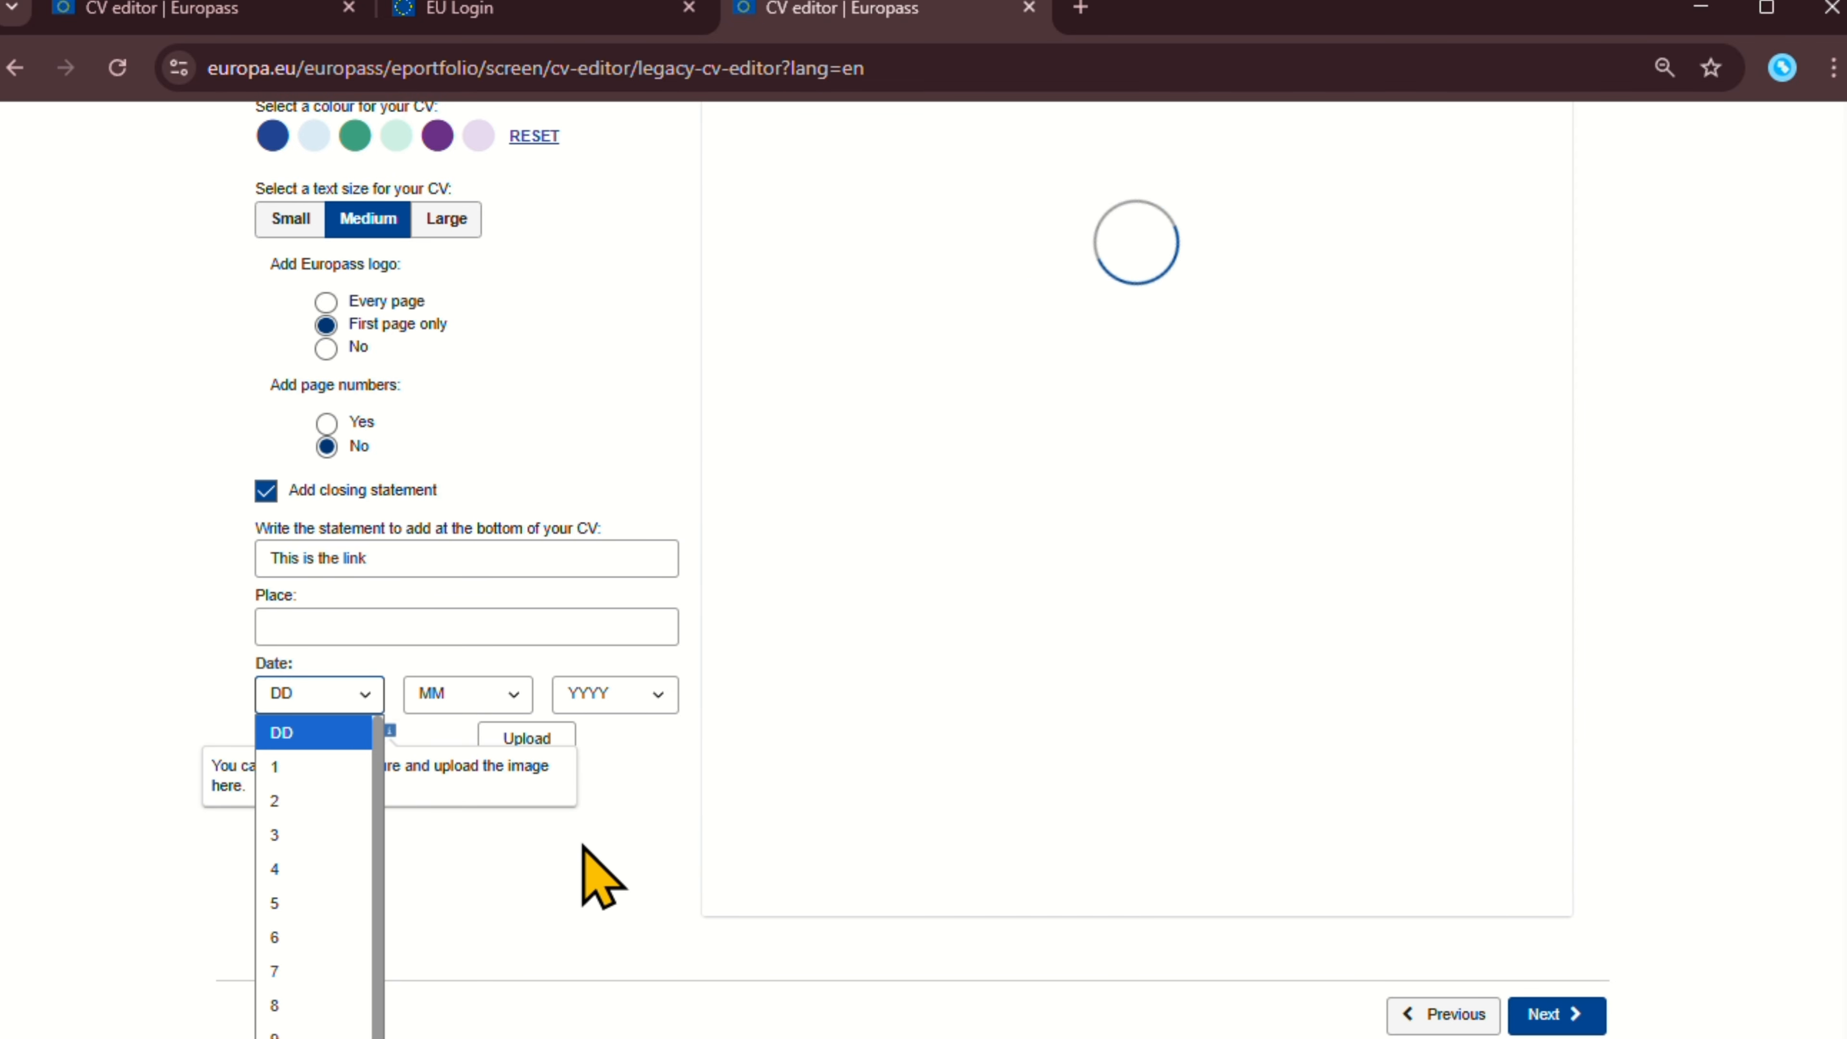
{"action": "left_click", "coordinate": [466, 787]}
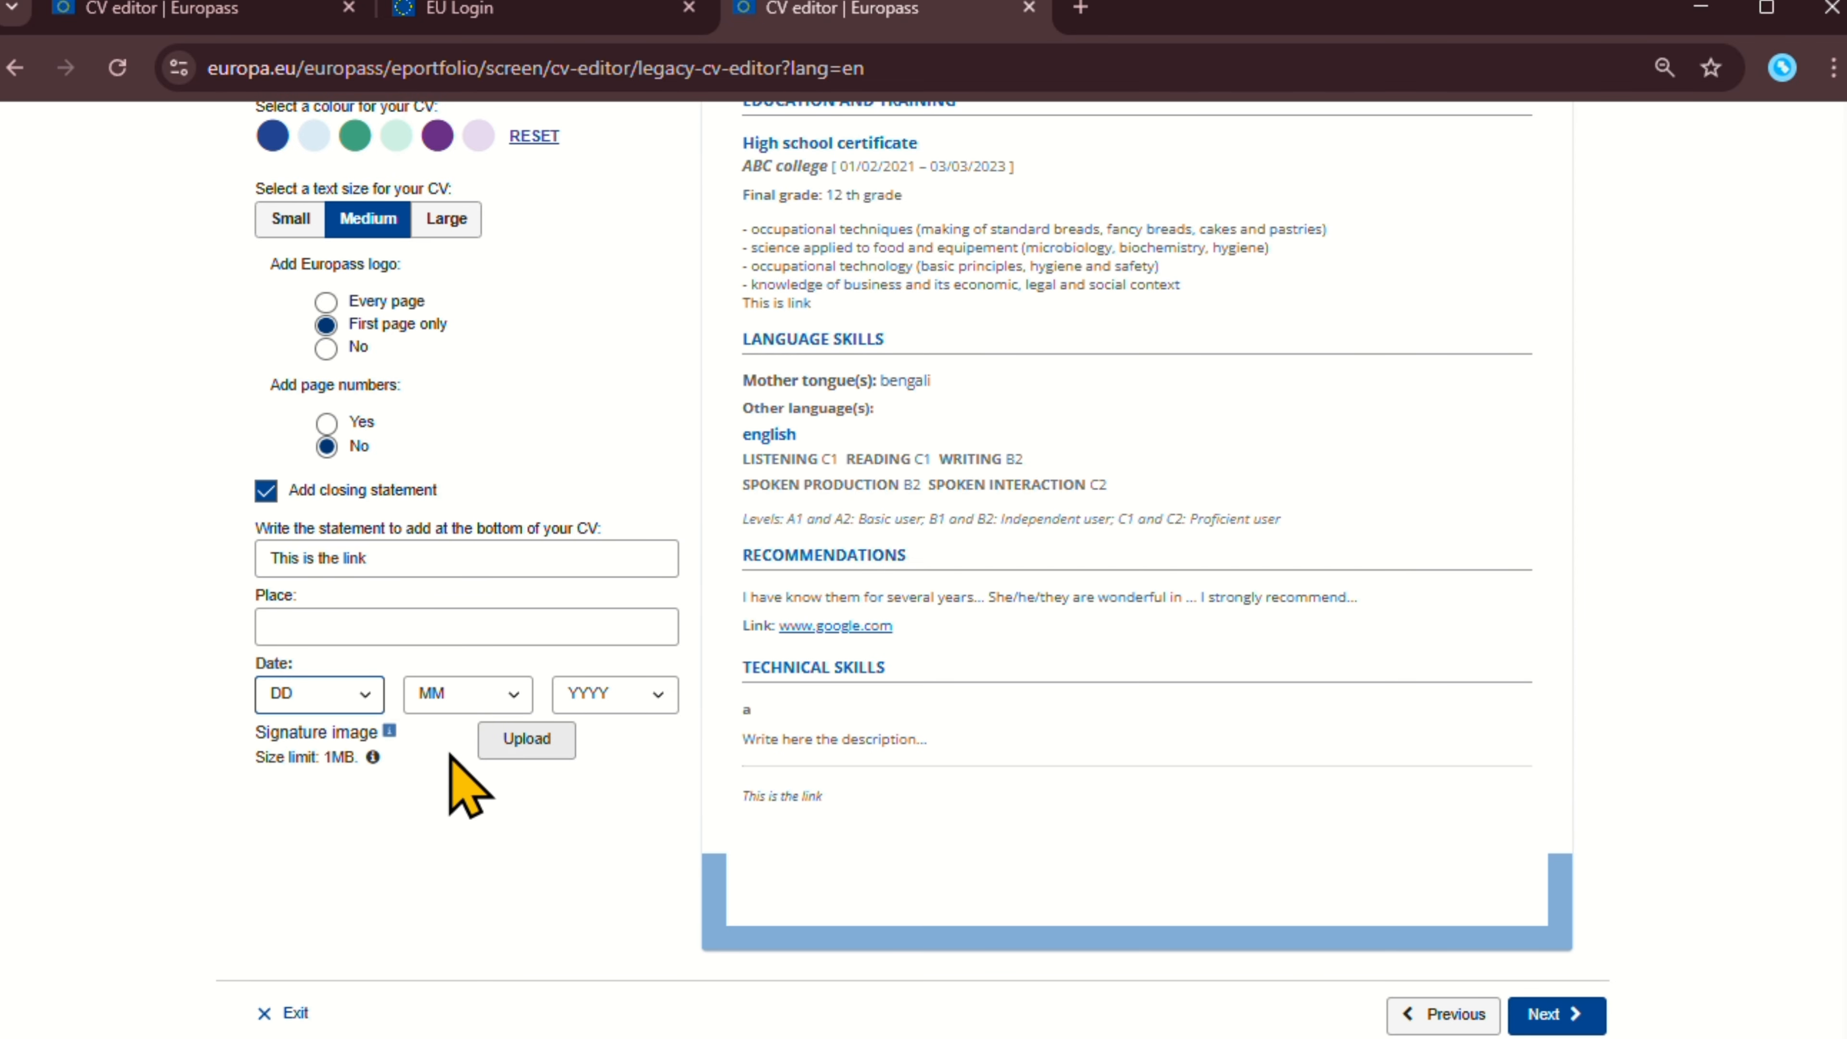
{"action": "left_click", "coordinate": [527, 738]}
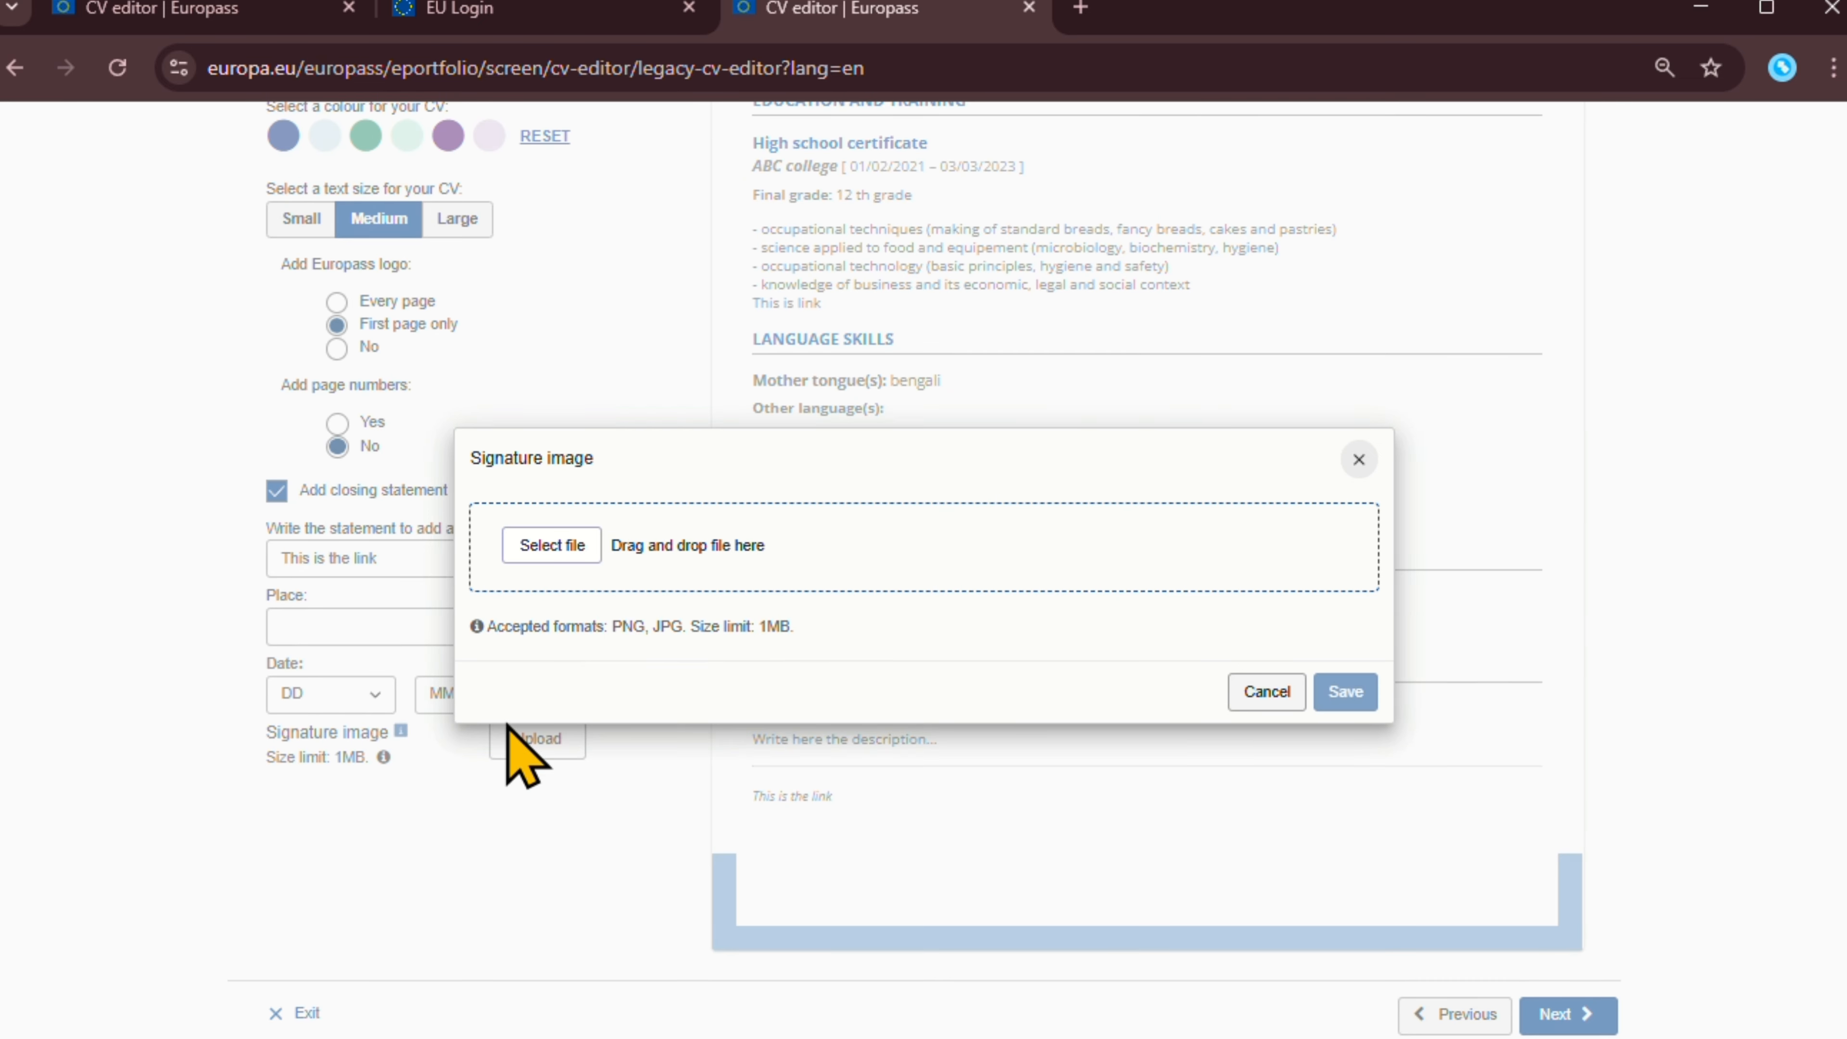
{"action": "left_click", "coordinate": [565, 549]}
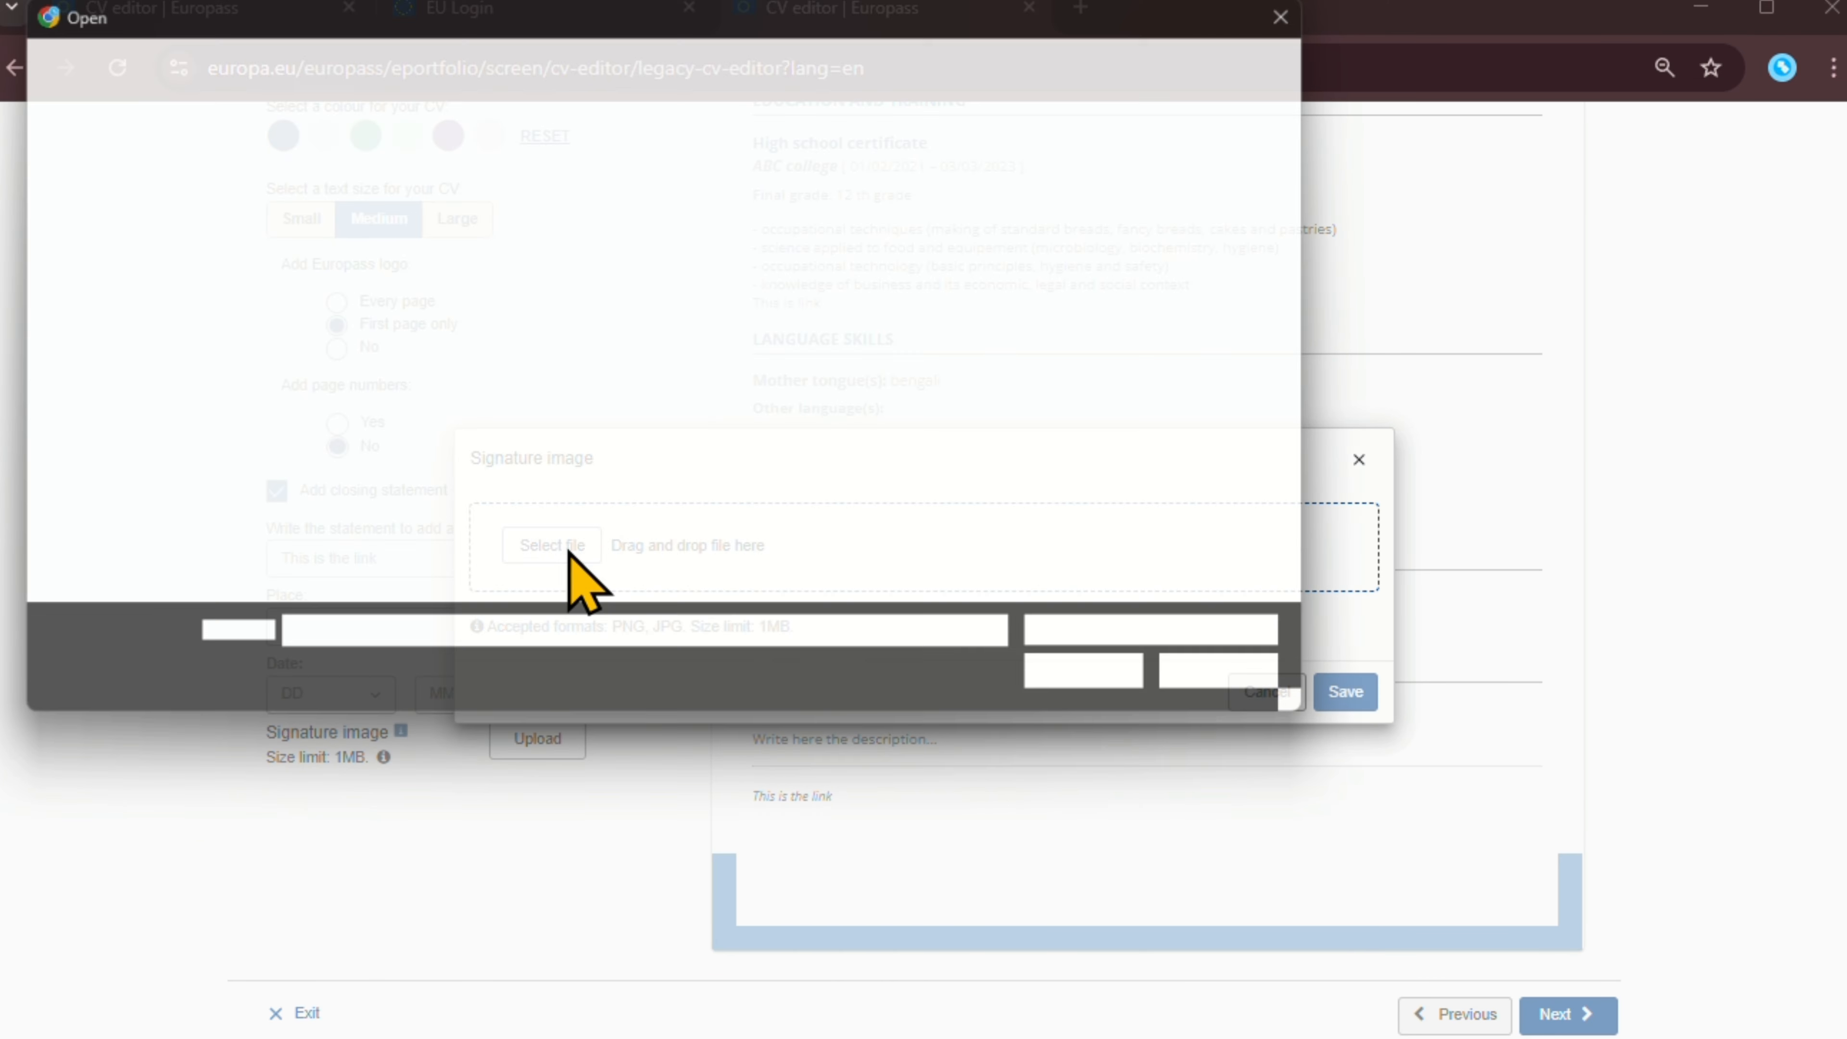
{"action": "double_click", "coordinate": [1069, 271]}
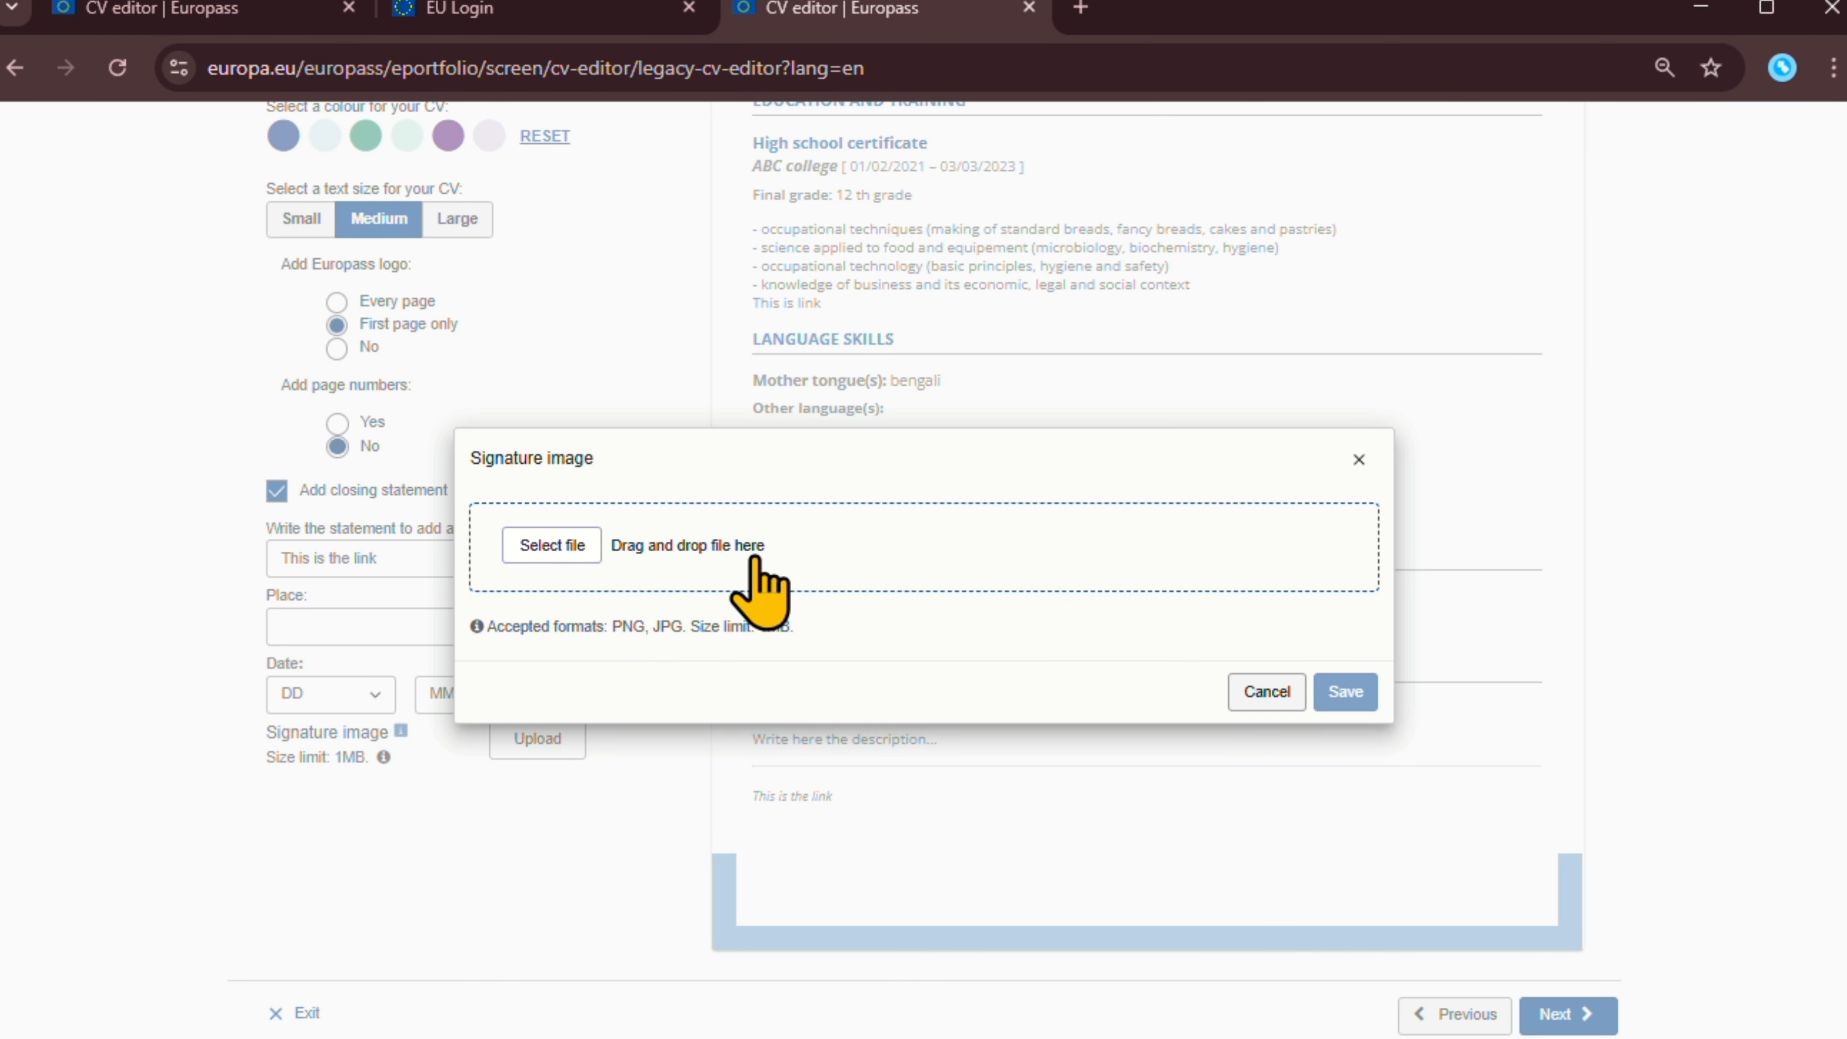
{"action": "left_click", "coordinate": [575, 547]}
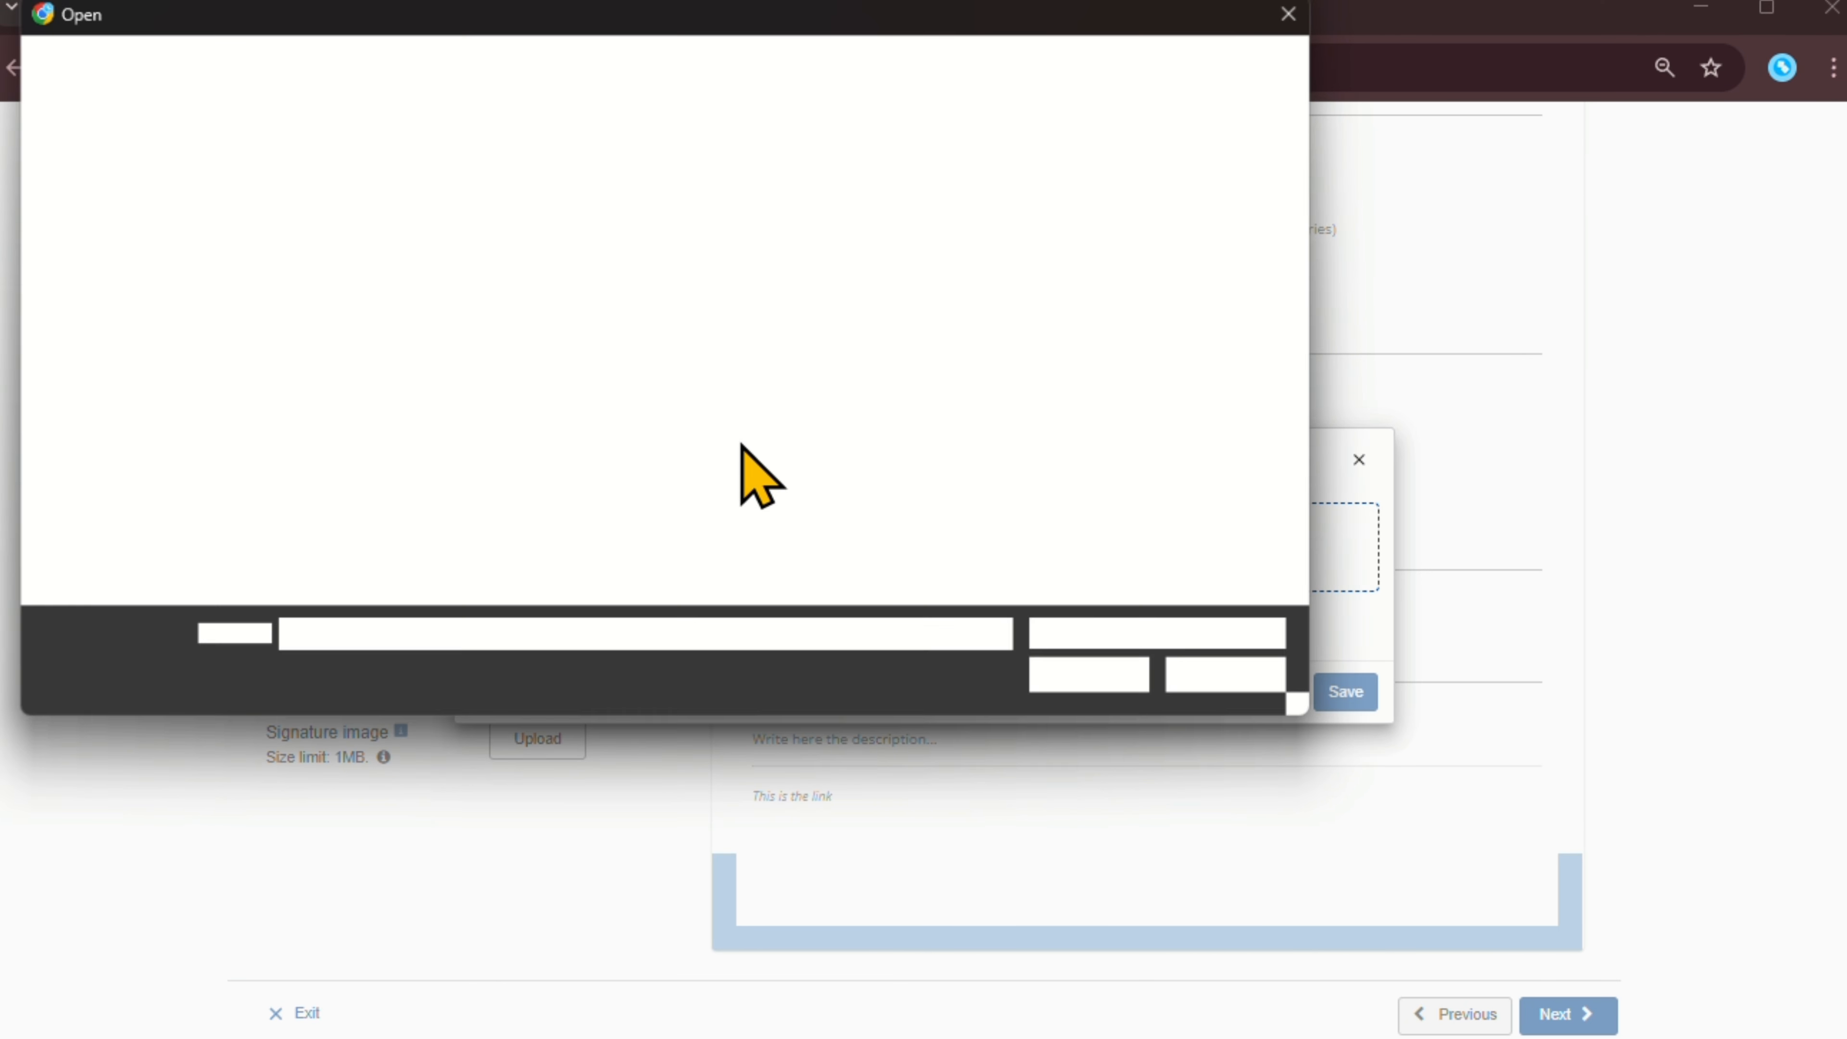
{"action": "left_click", "coordinate": [1256, 690]}
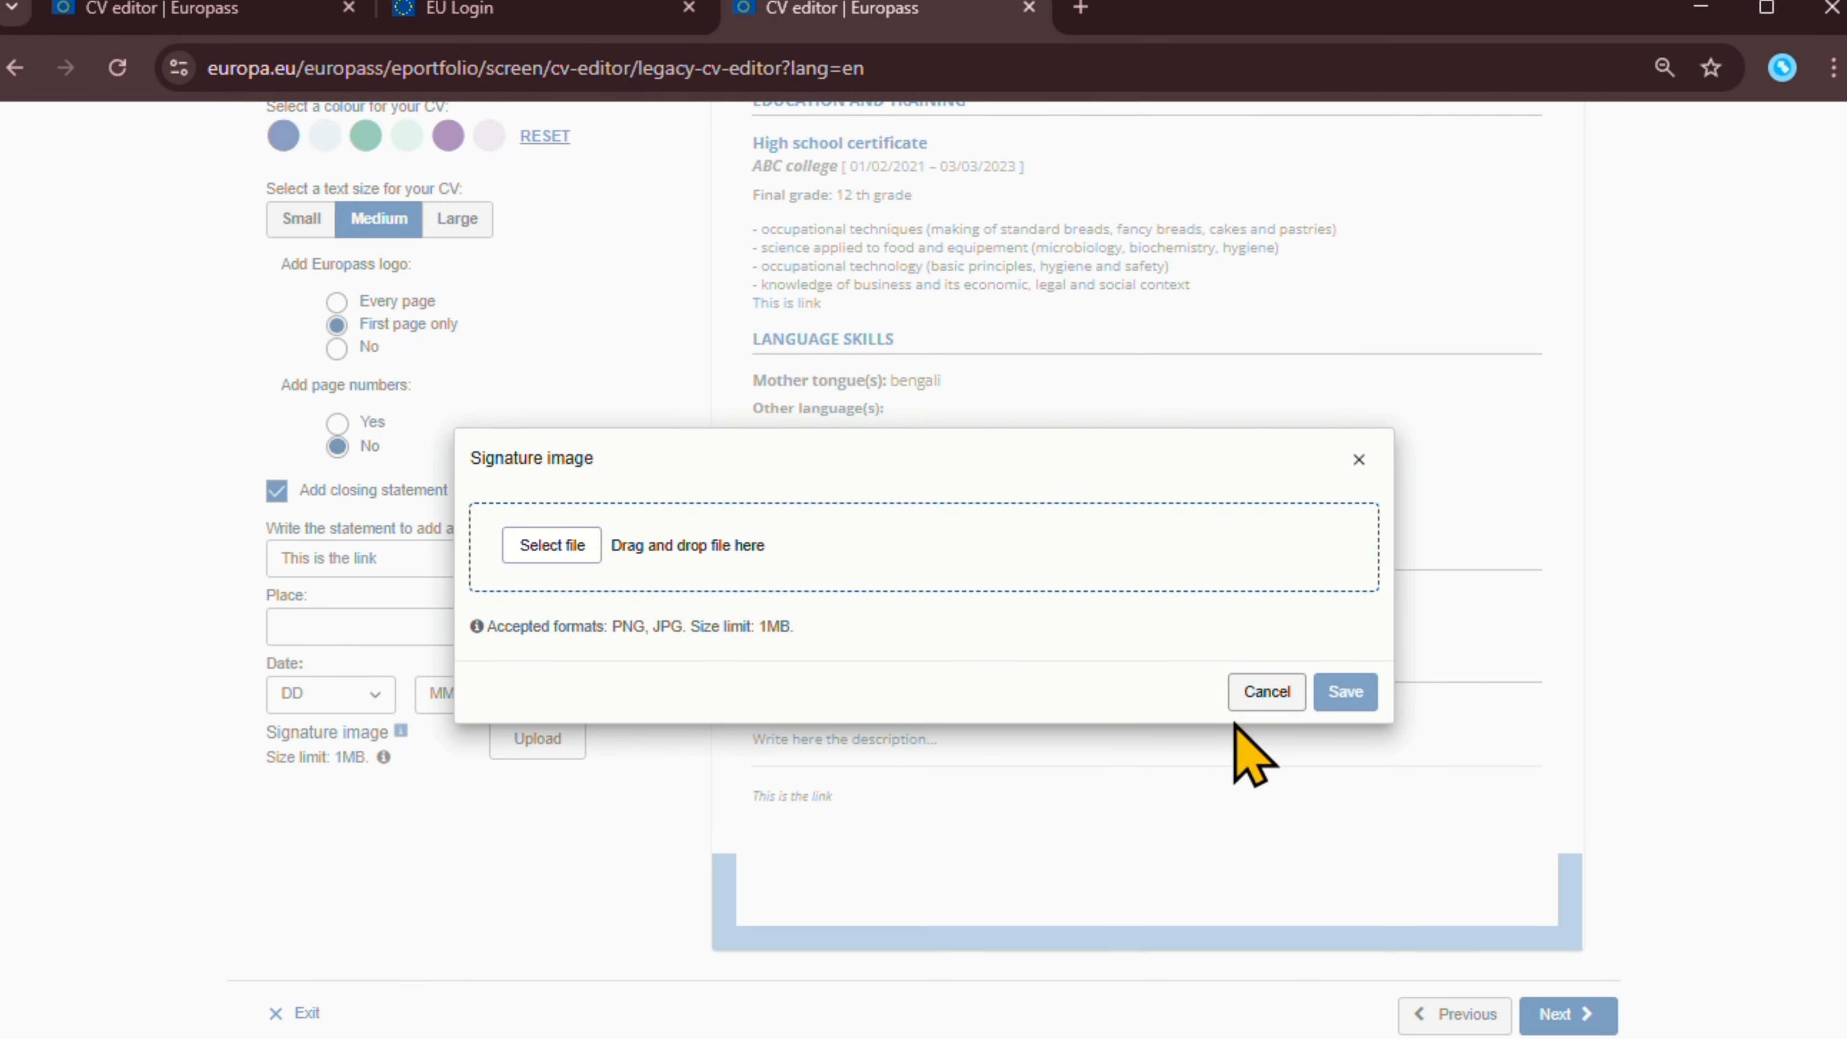
{"action": "left_click", "coordinate": [1265, 692]}
{"action": "scroll", "coordinate": [957, 915], "scroll_direction": "up", "scroll_amount": 2}
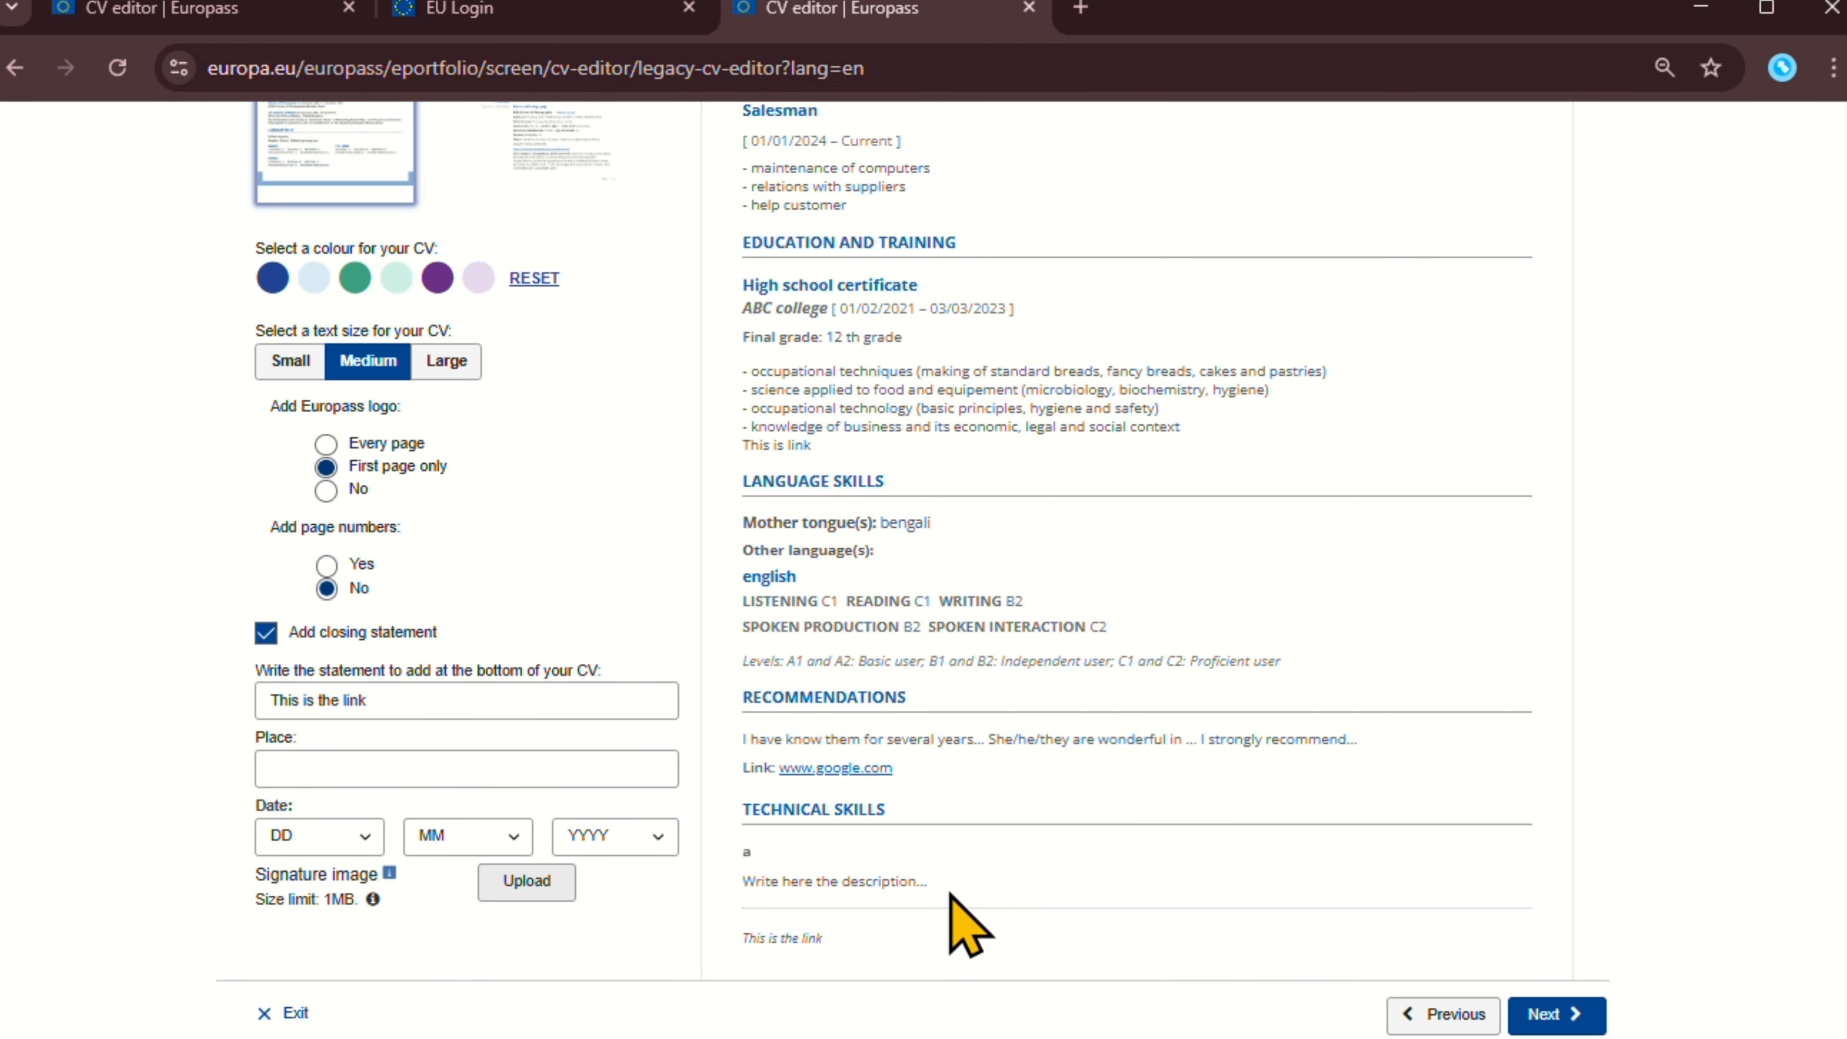
{"action": "scroll", "coordinate": [895, 870], "scroll_direction": "down", "scroll_amount": 3}
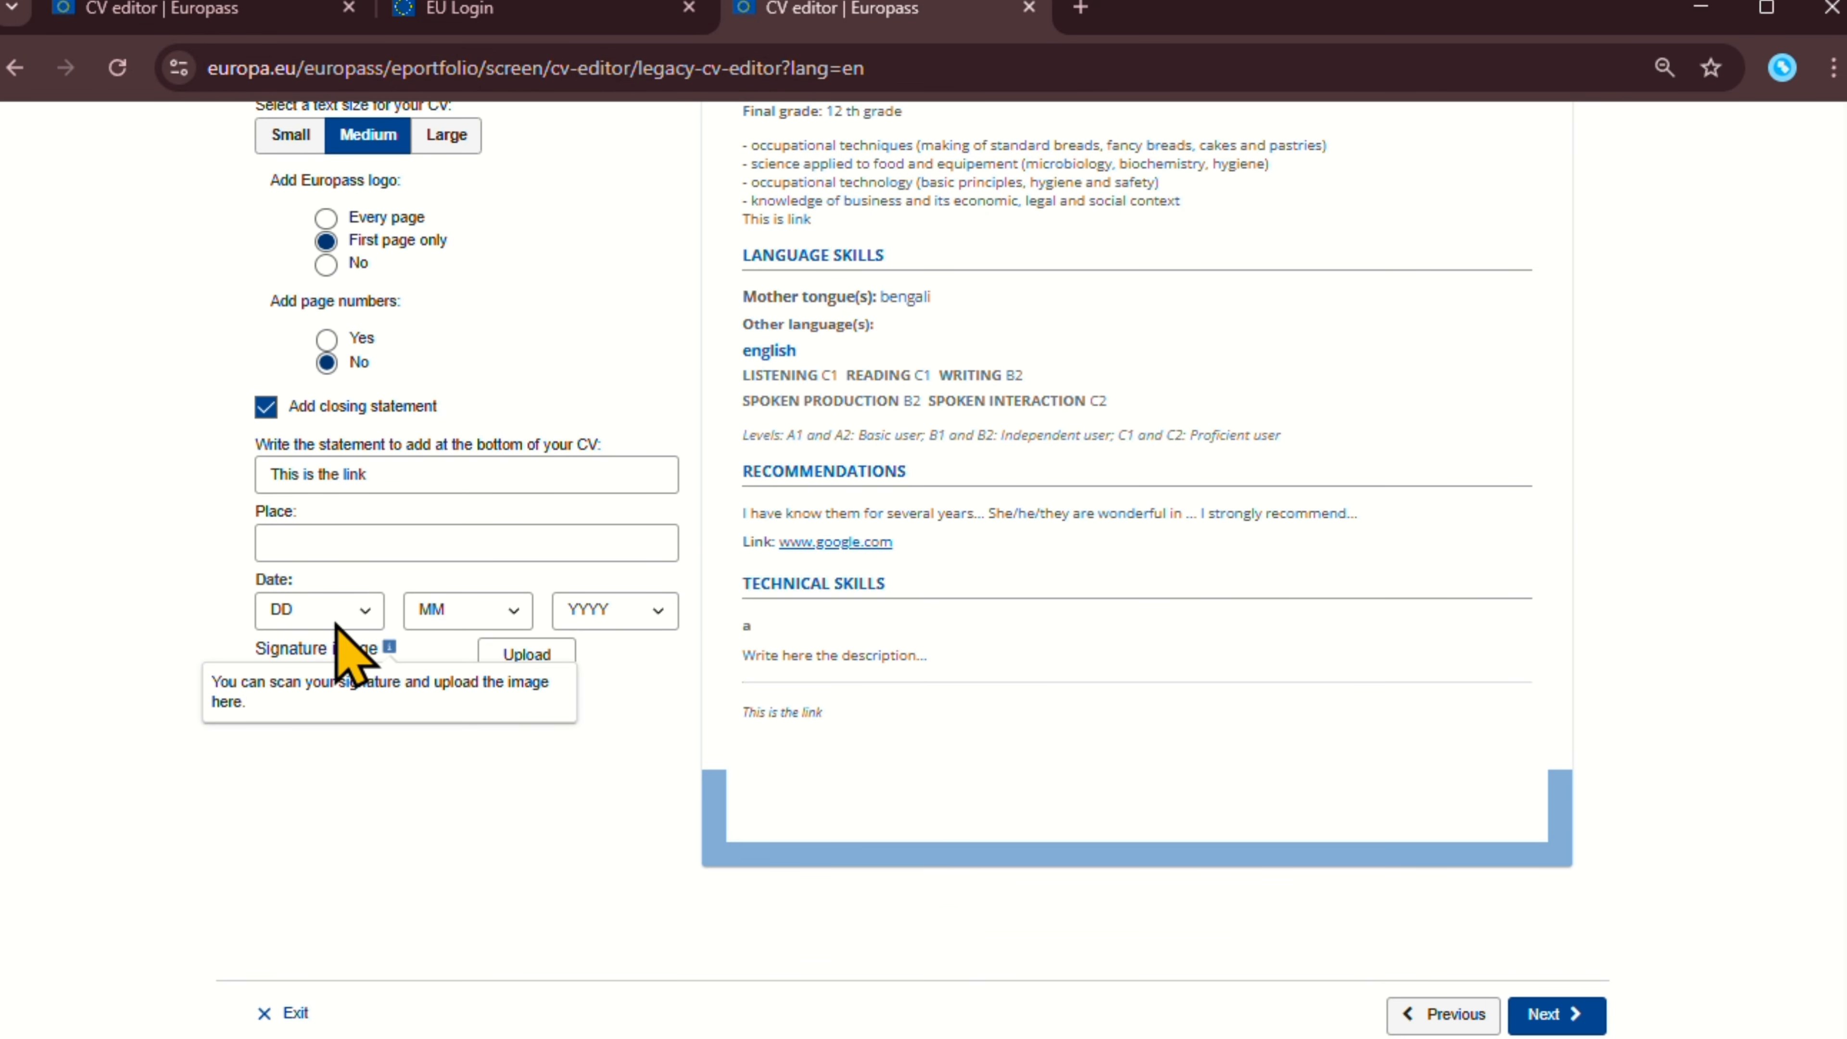
{"action": "left_click", "coordinate": [378, 477]}
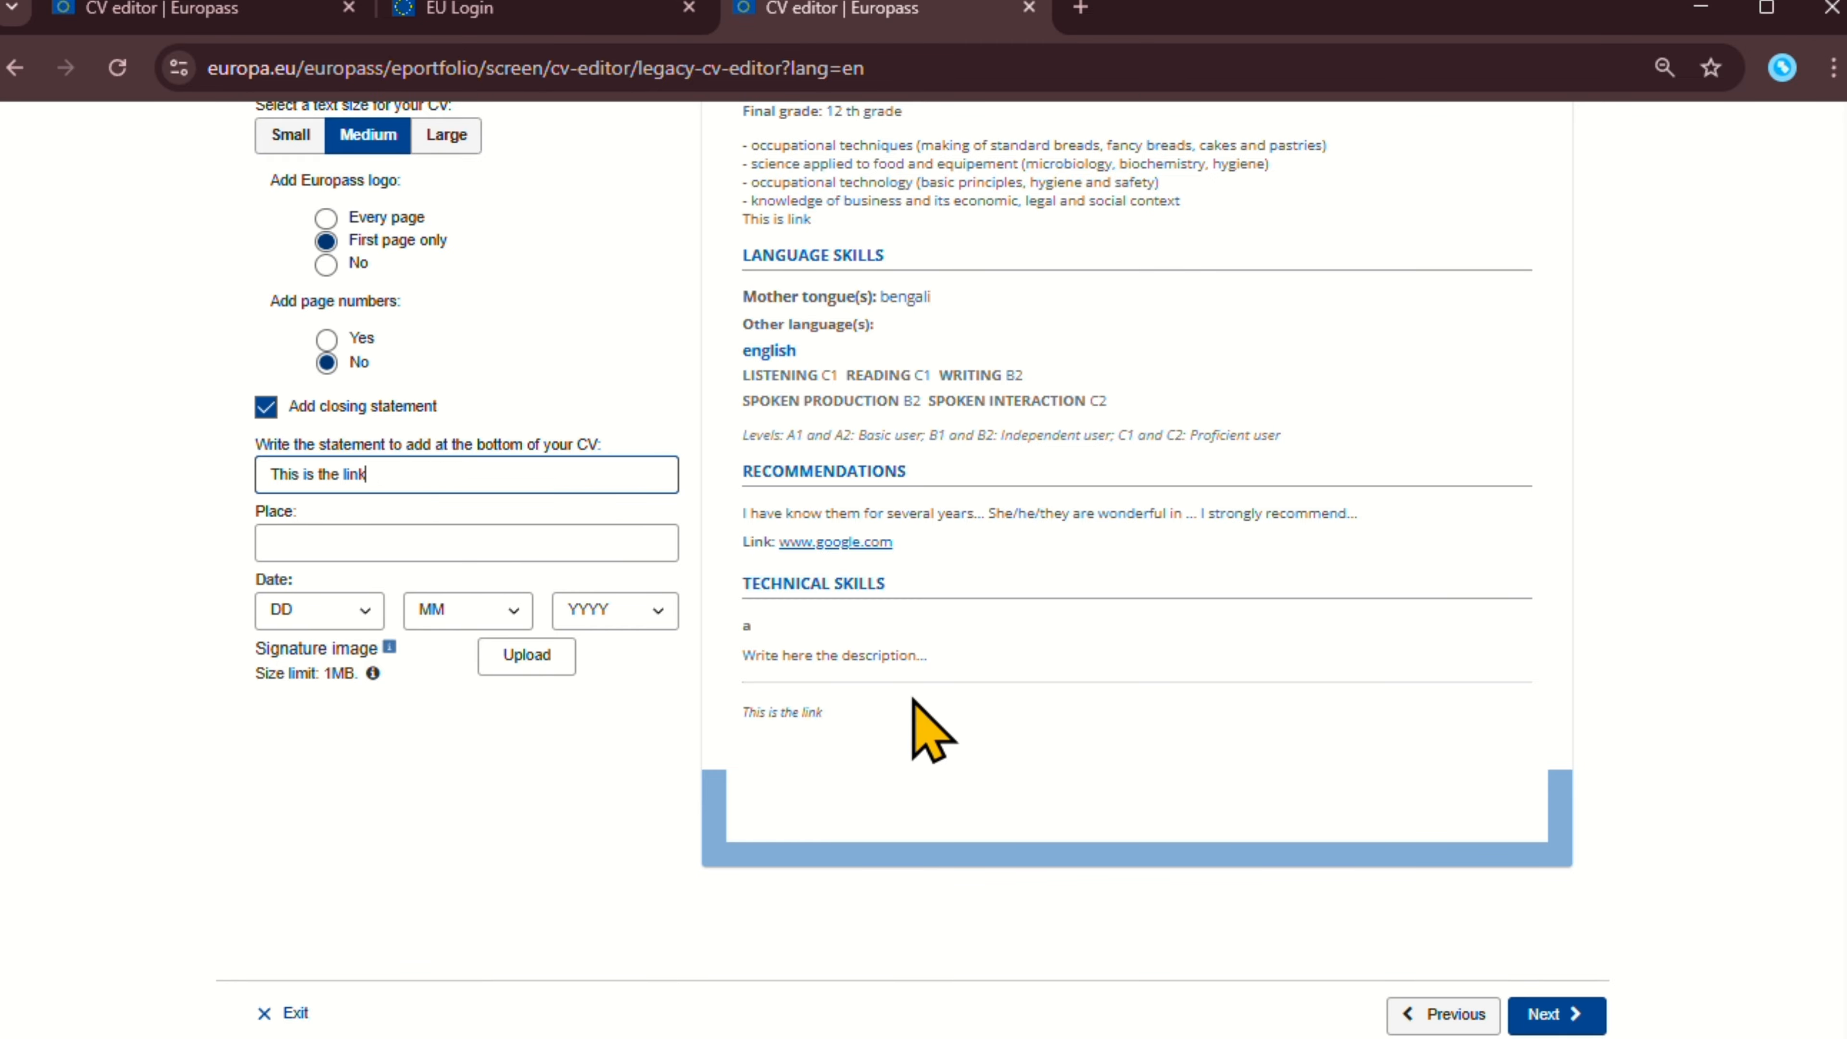
{"action": "left_click_drag", "start_coordinate": [842, 707], "coordinate": [799, 707]}
{"action": "left_click", "coordinate": [771, 711]}
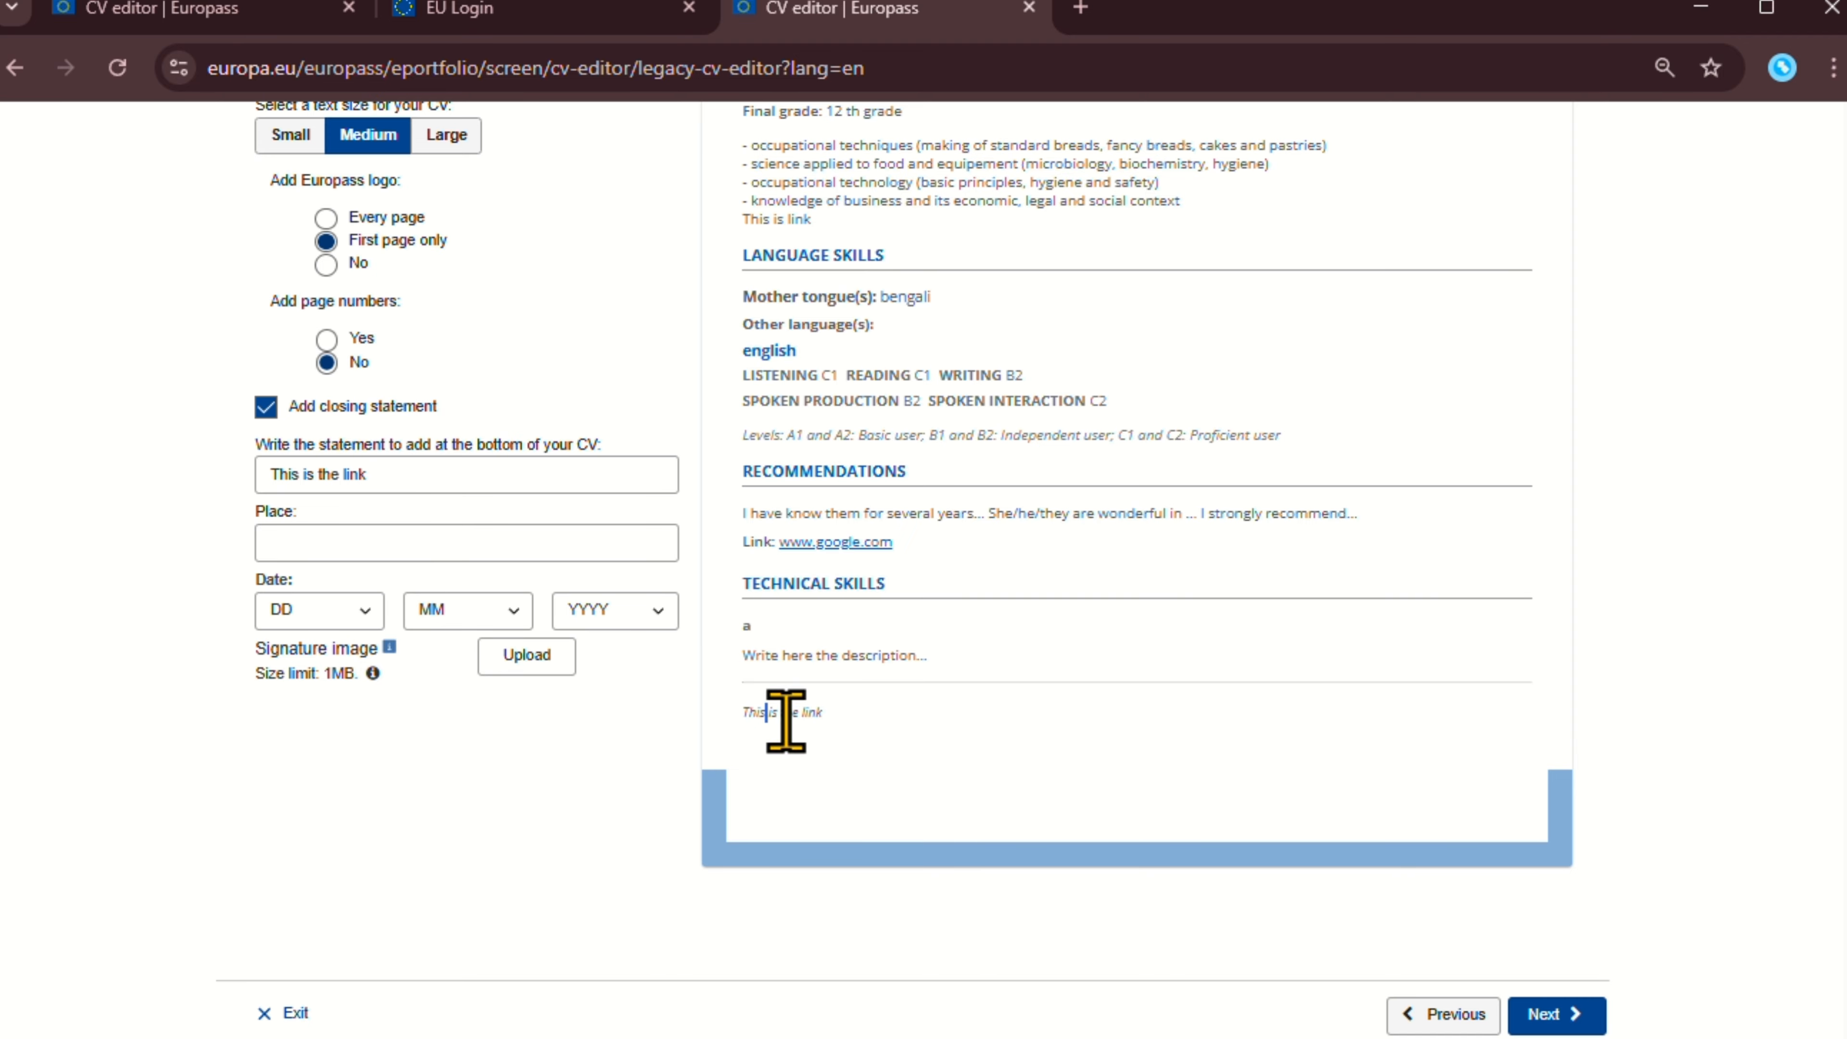
{"action": "scroll", "coordinate": [906, 813], "scroll_direction": "up", "scroll_amount": 15}
{"action": "scroll", "coordinate": [1105, 668], "scroll_direction": "down", "scroll_amount": 10}
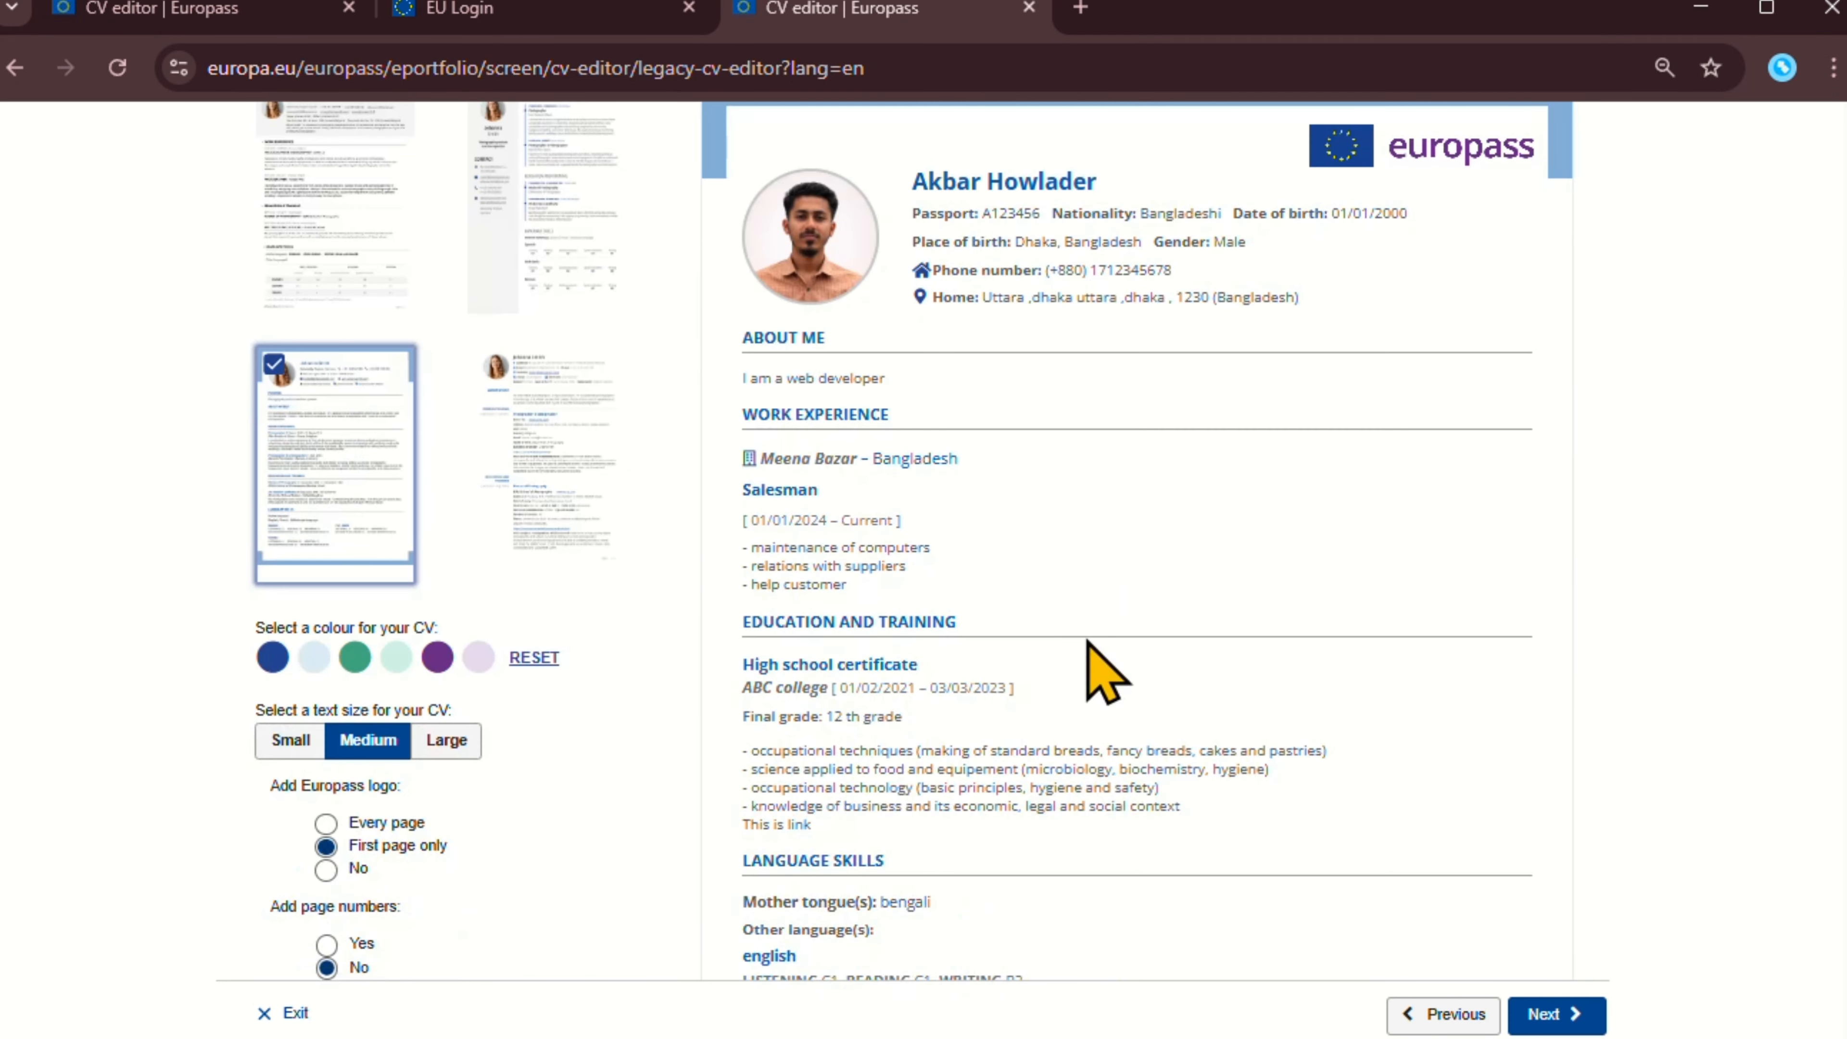
{"action": "scroll", "coordinate": [356, 611], "scroll_direction": "down", "scroll_amount": 4}
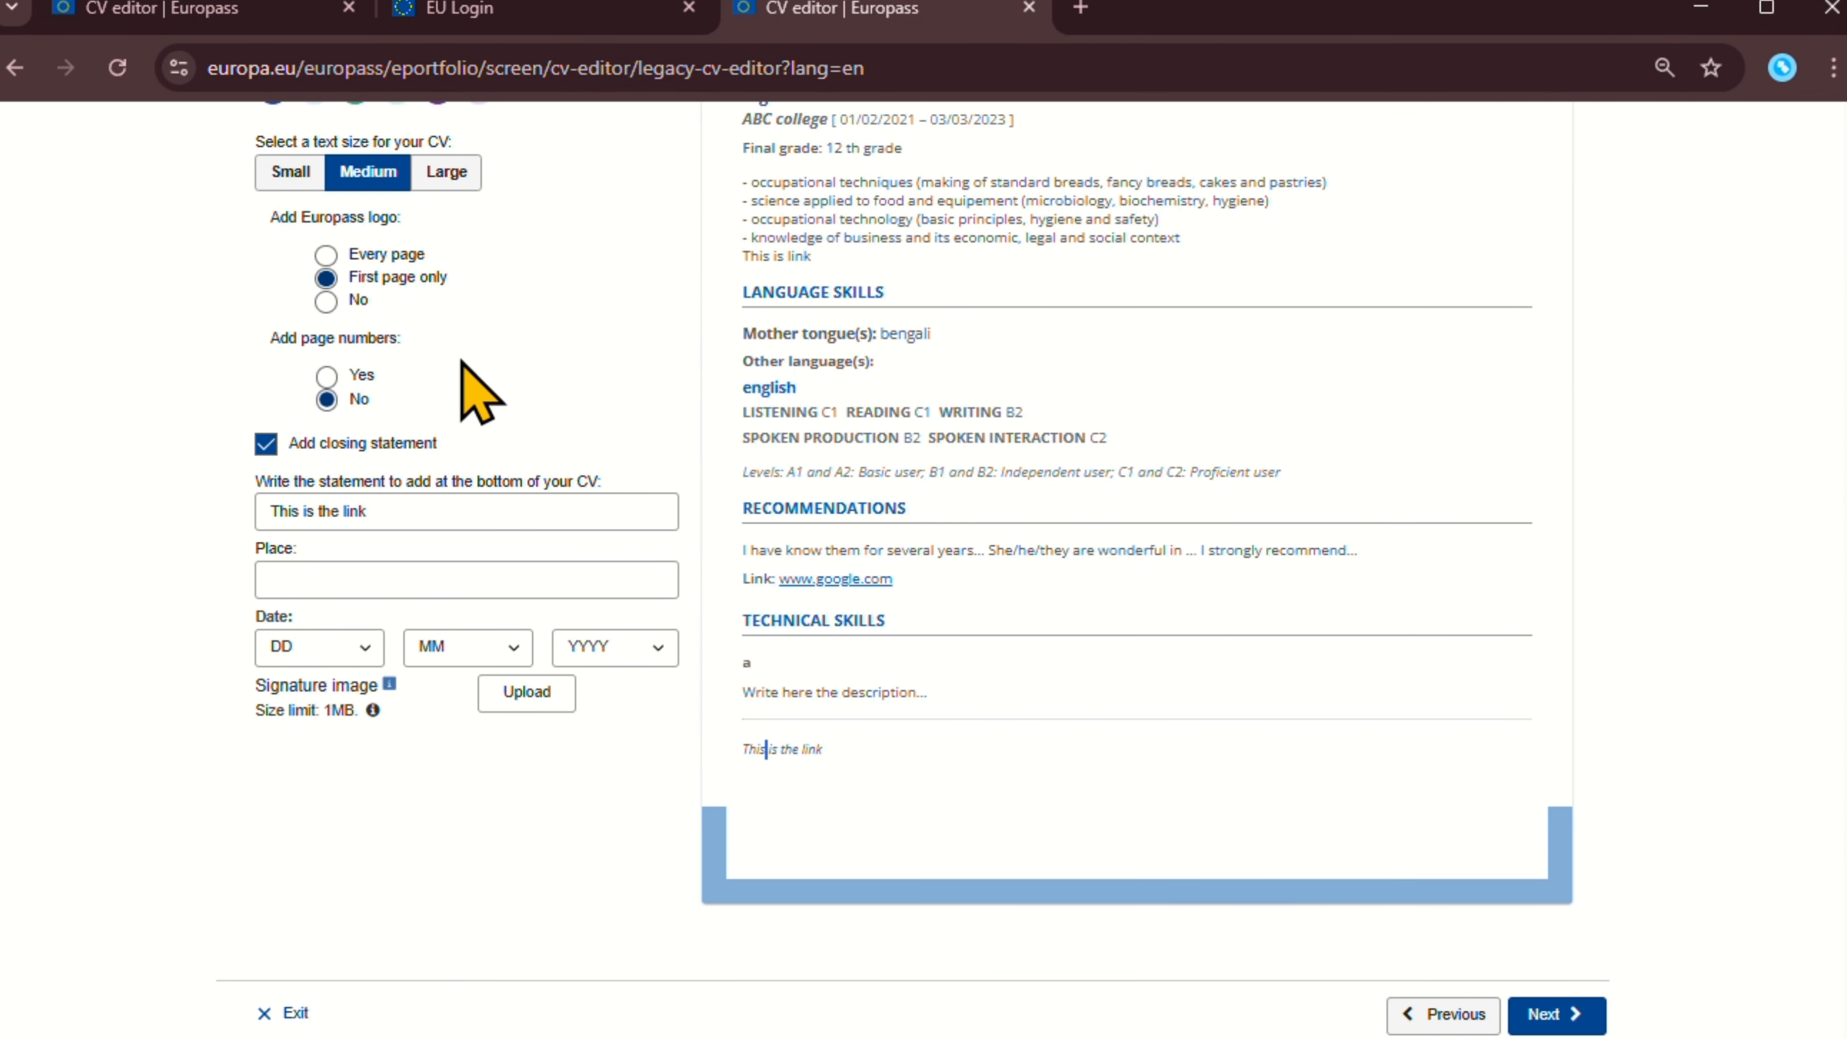
{"action": "scroll", "coordinate": [968, 495], "scroll_direction": "up", "scroll_amount": 8}
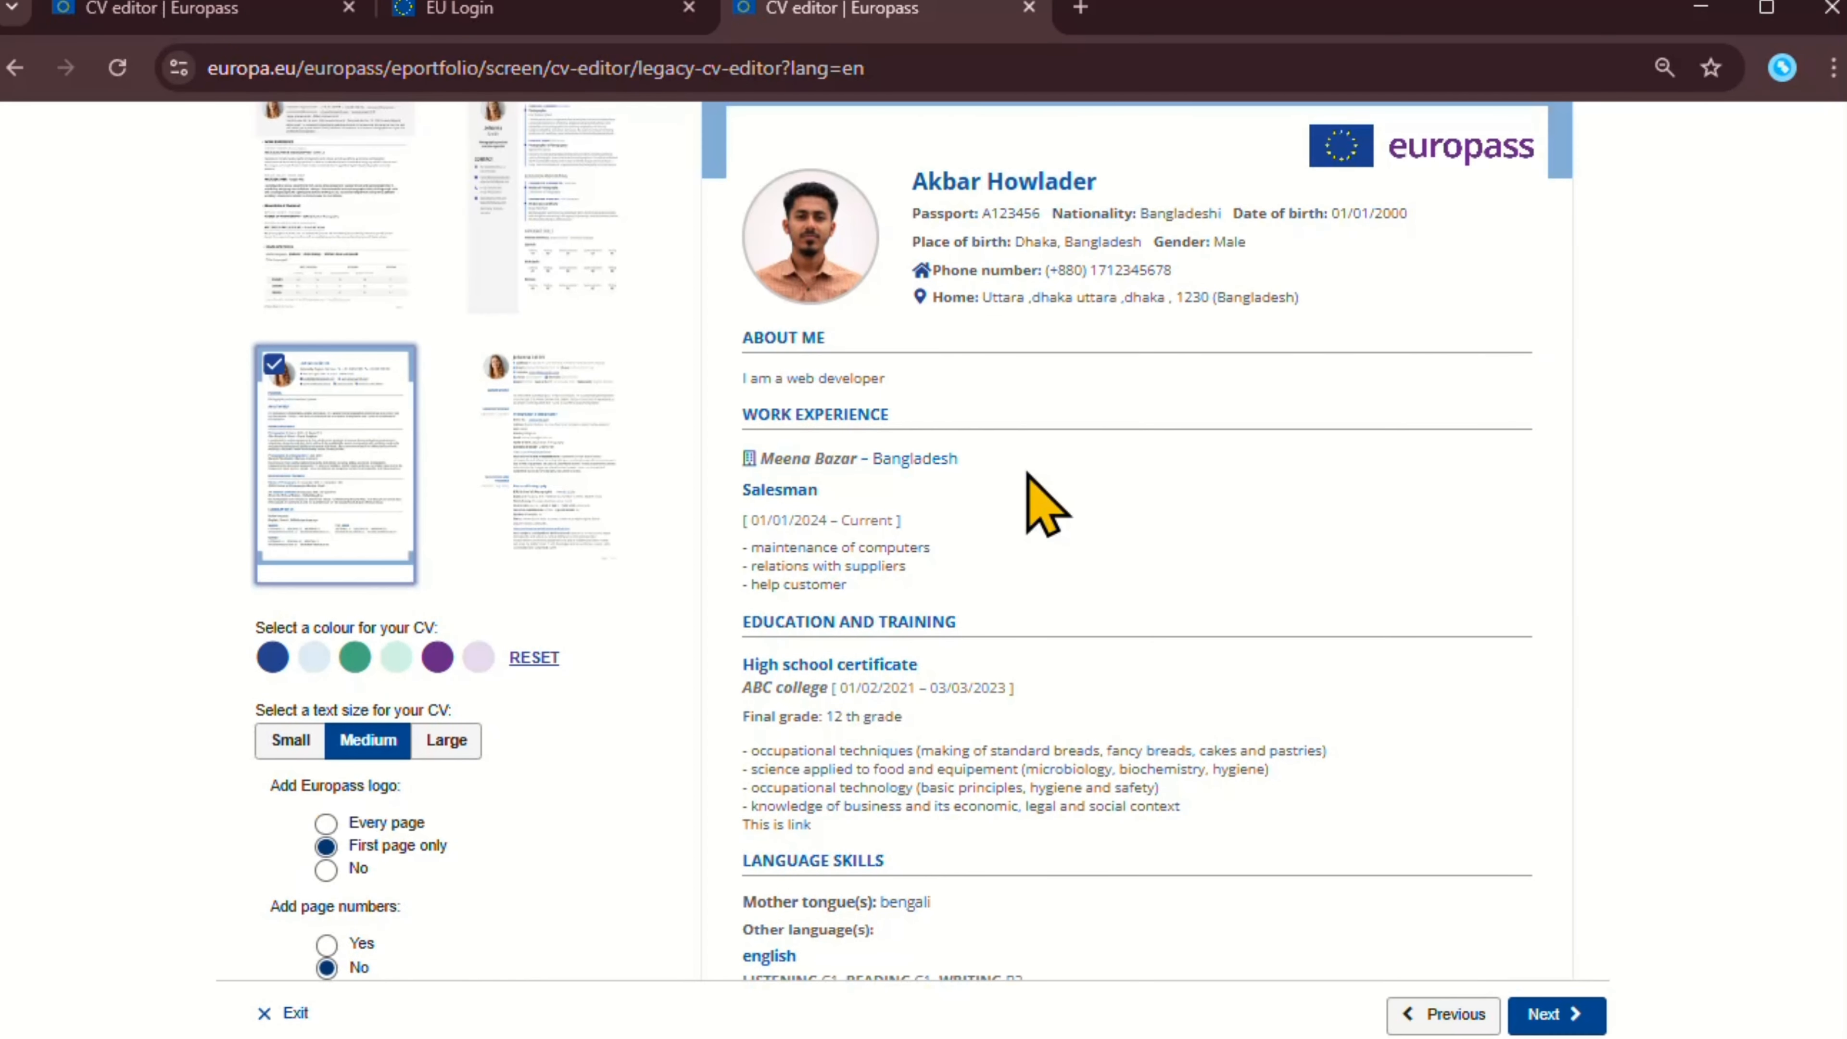
{"action": "scroll", "coordinate": [1018, 469], "scroll_direction": "down", "scroll_amount": 4}
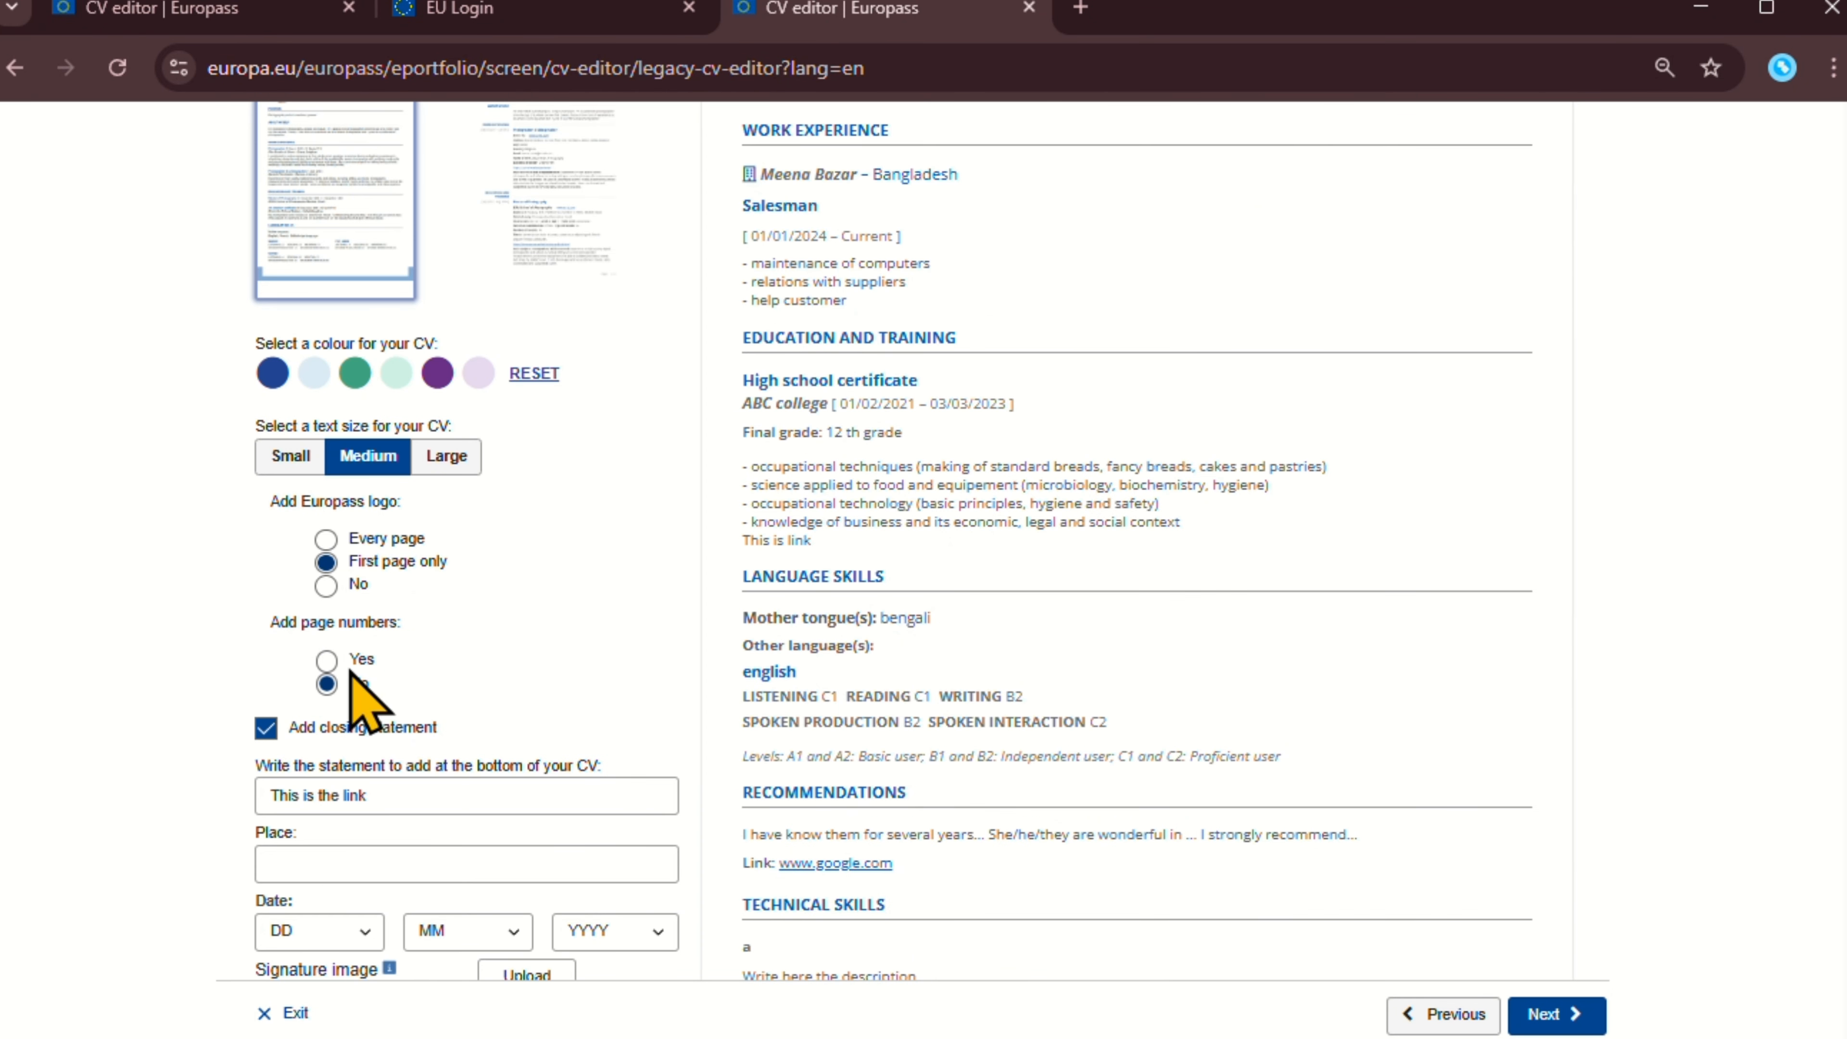
{"action": "left_click", "coordinate": [327, 660]}
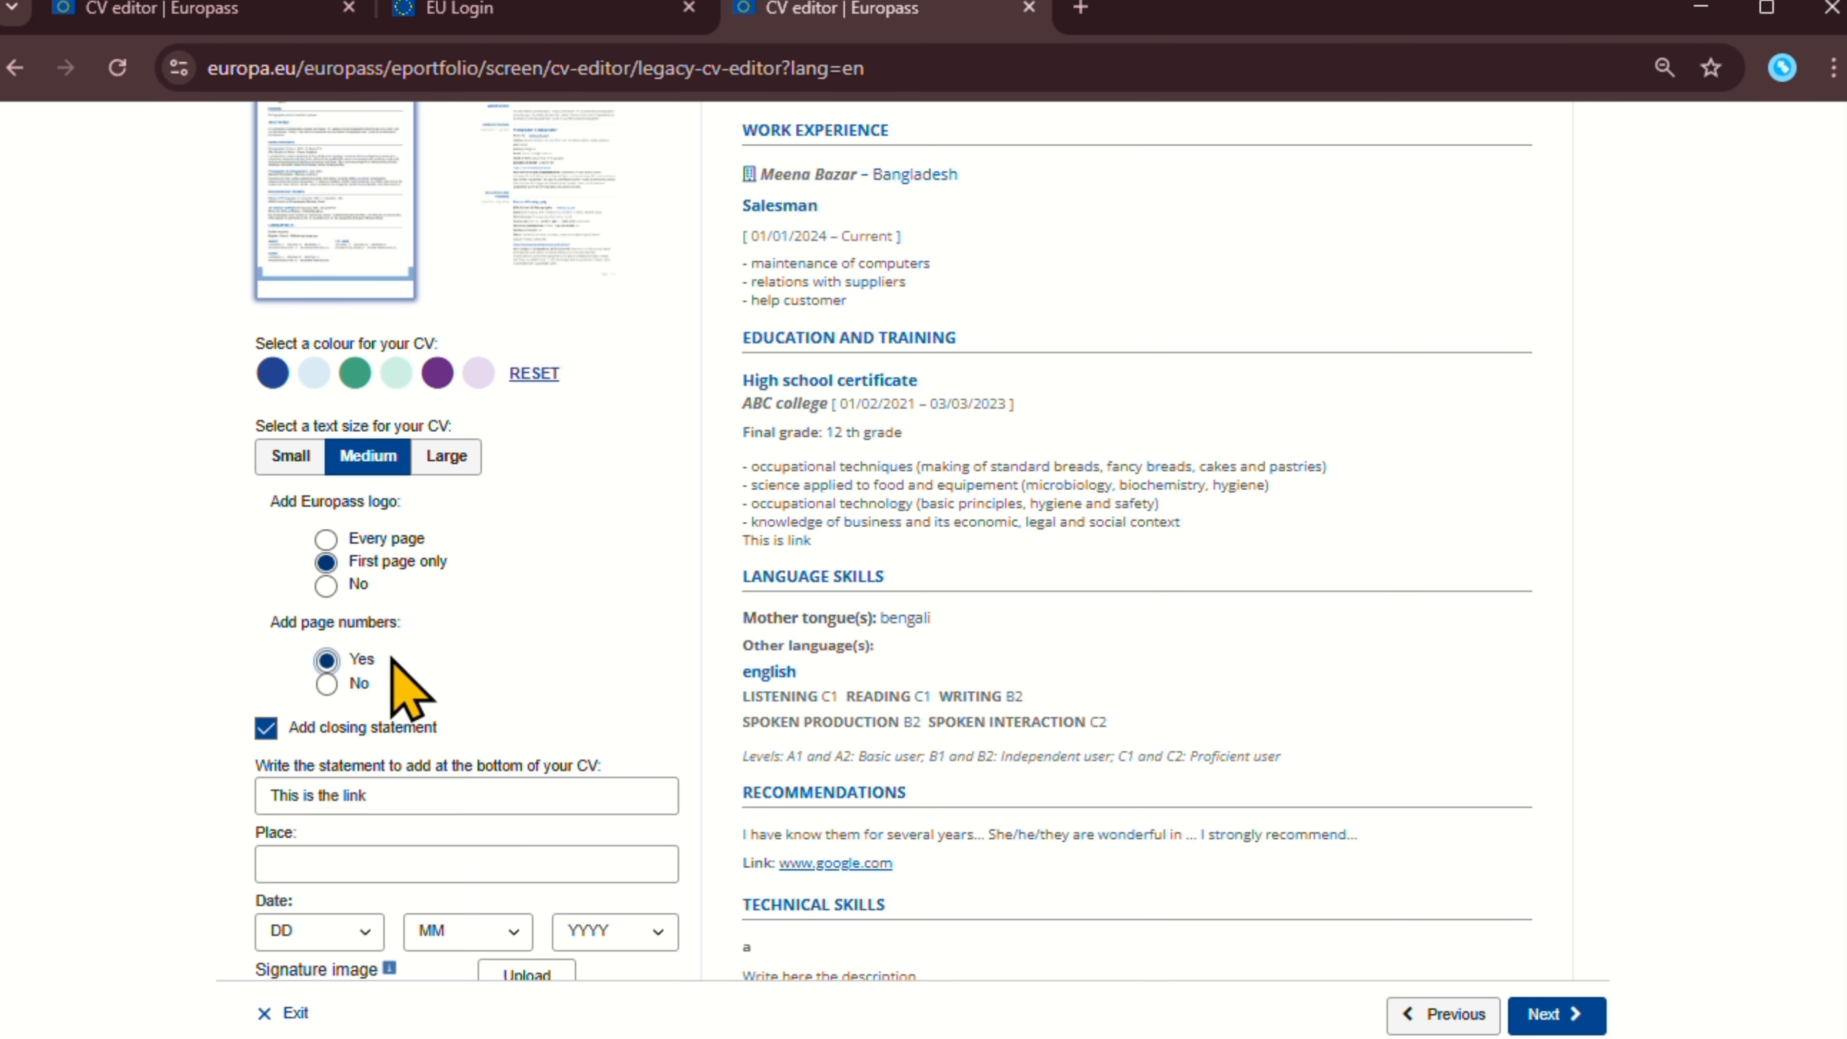
{"action": "scroll", "coordinate": [1236, 549], "scroll_direction": "up", "scroll_amount": 10}
{"action": "scroll", "coordinate": [1436, 494], "scroll_direction": "down", "scroll_amount": 14}
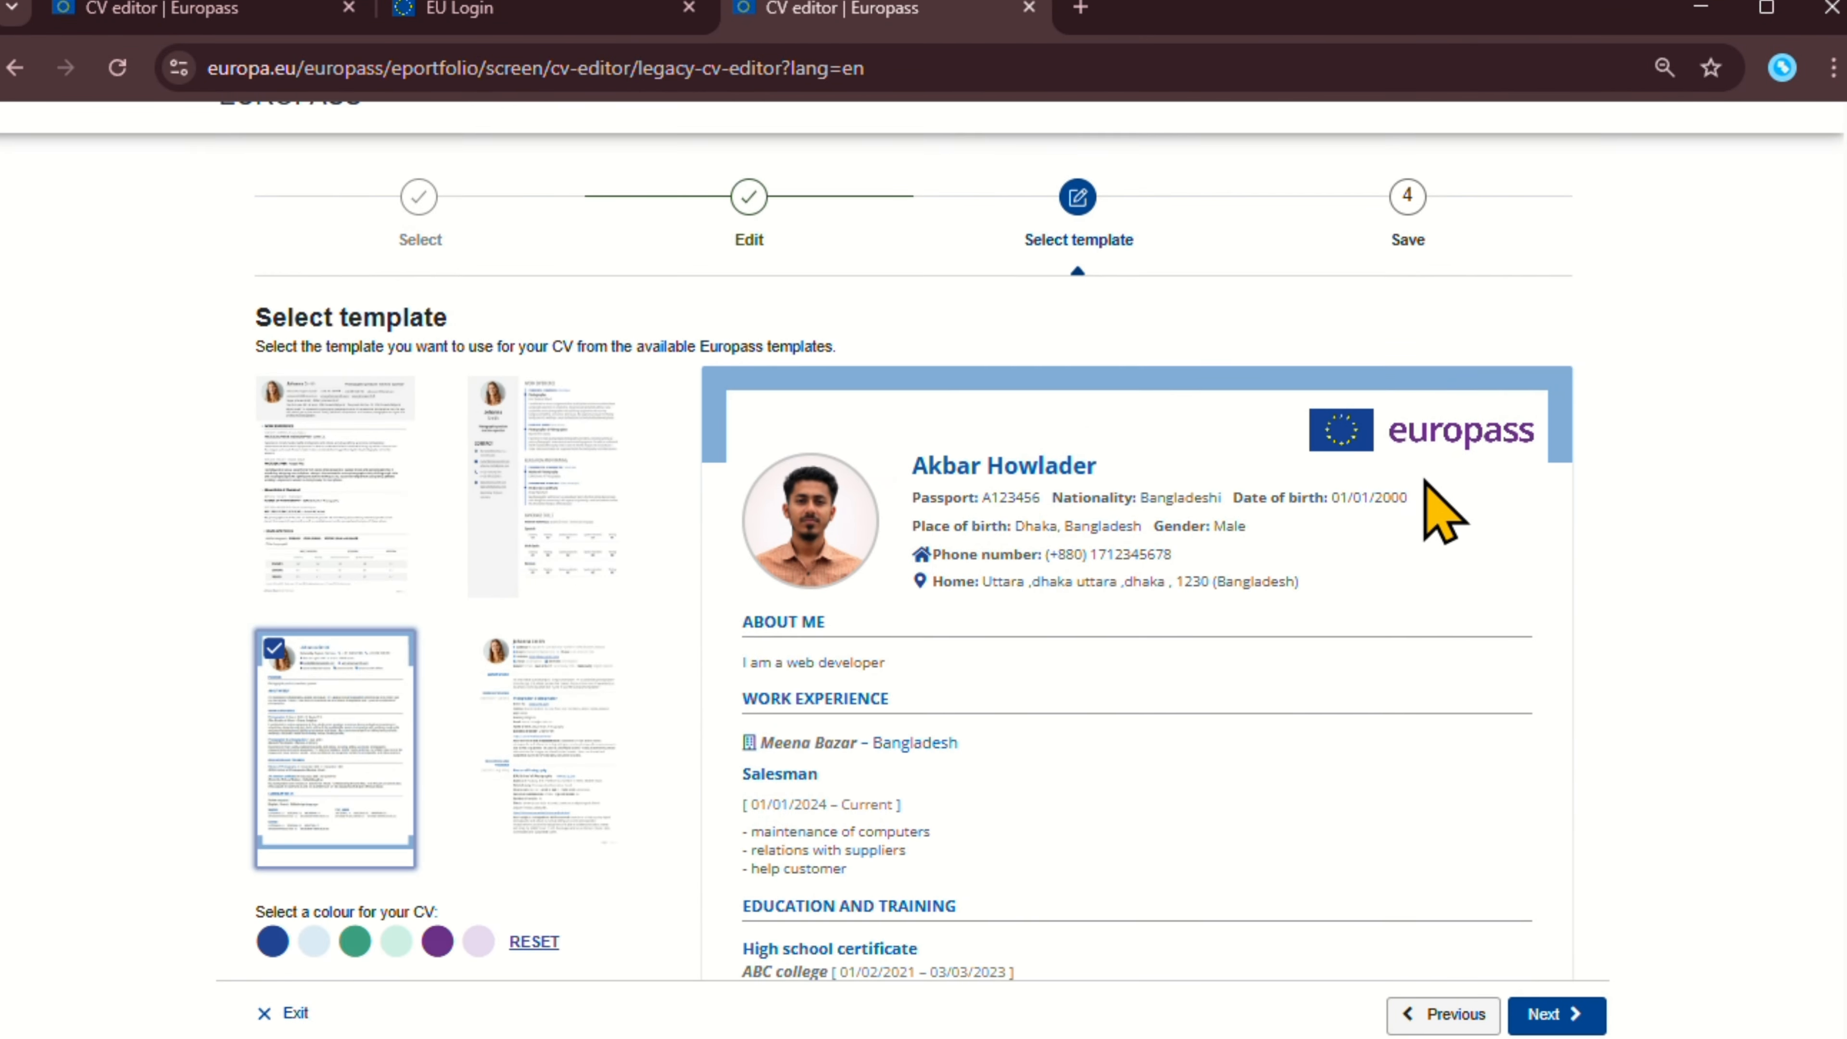
{"action": "scroll", "coordinate": [337, 728], "scroll_direction": "up", "scroll_amount": 3}
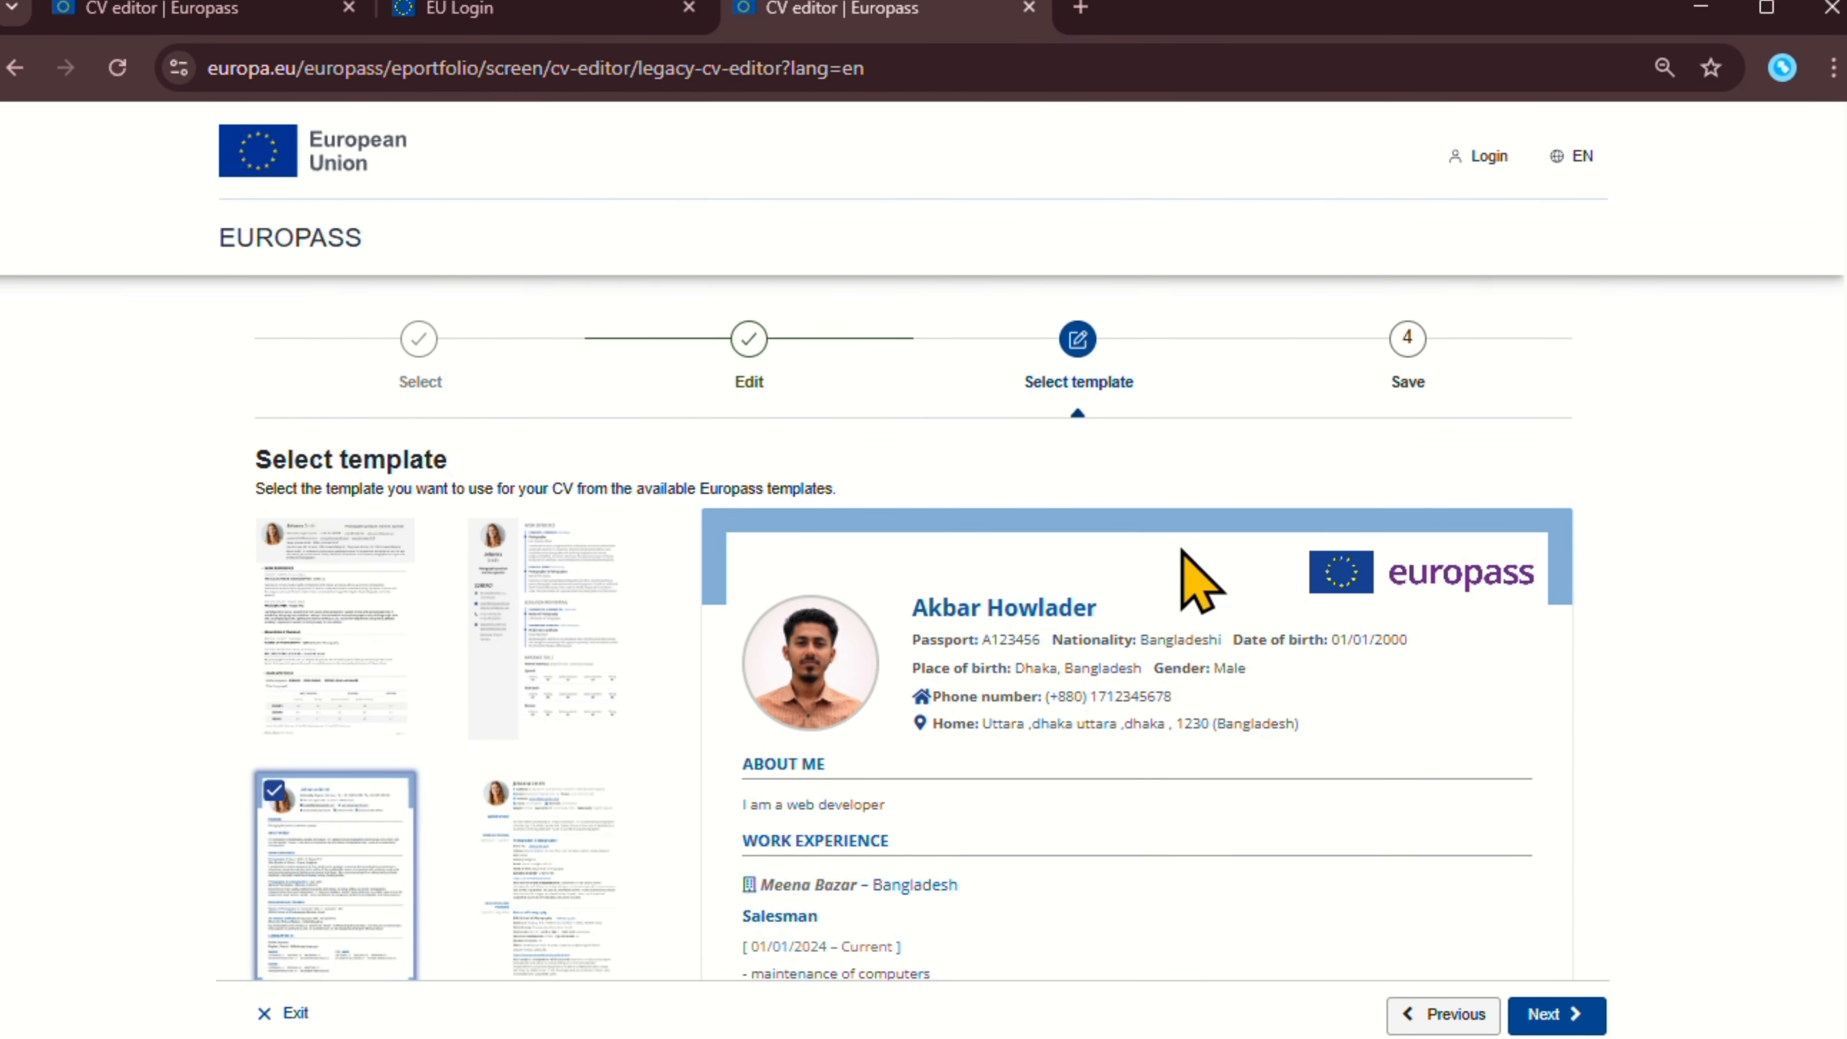
{"action": "scroll", "coordinate": [1187, 565], "scroll_direction": "down", "scroll_amount": 14}
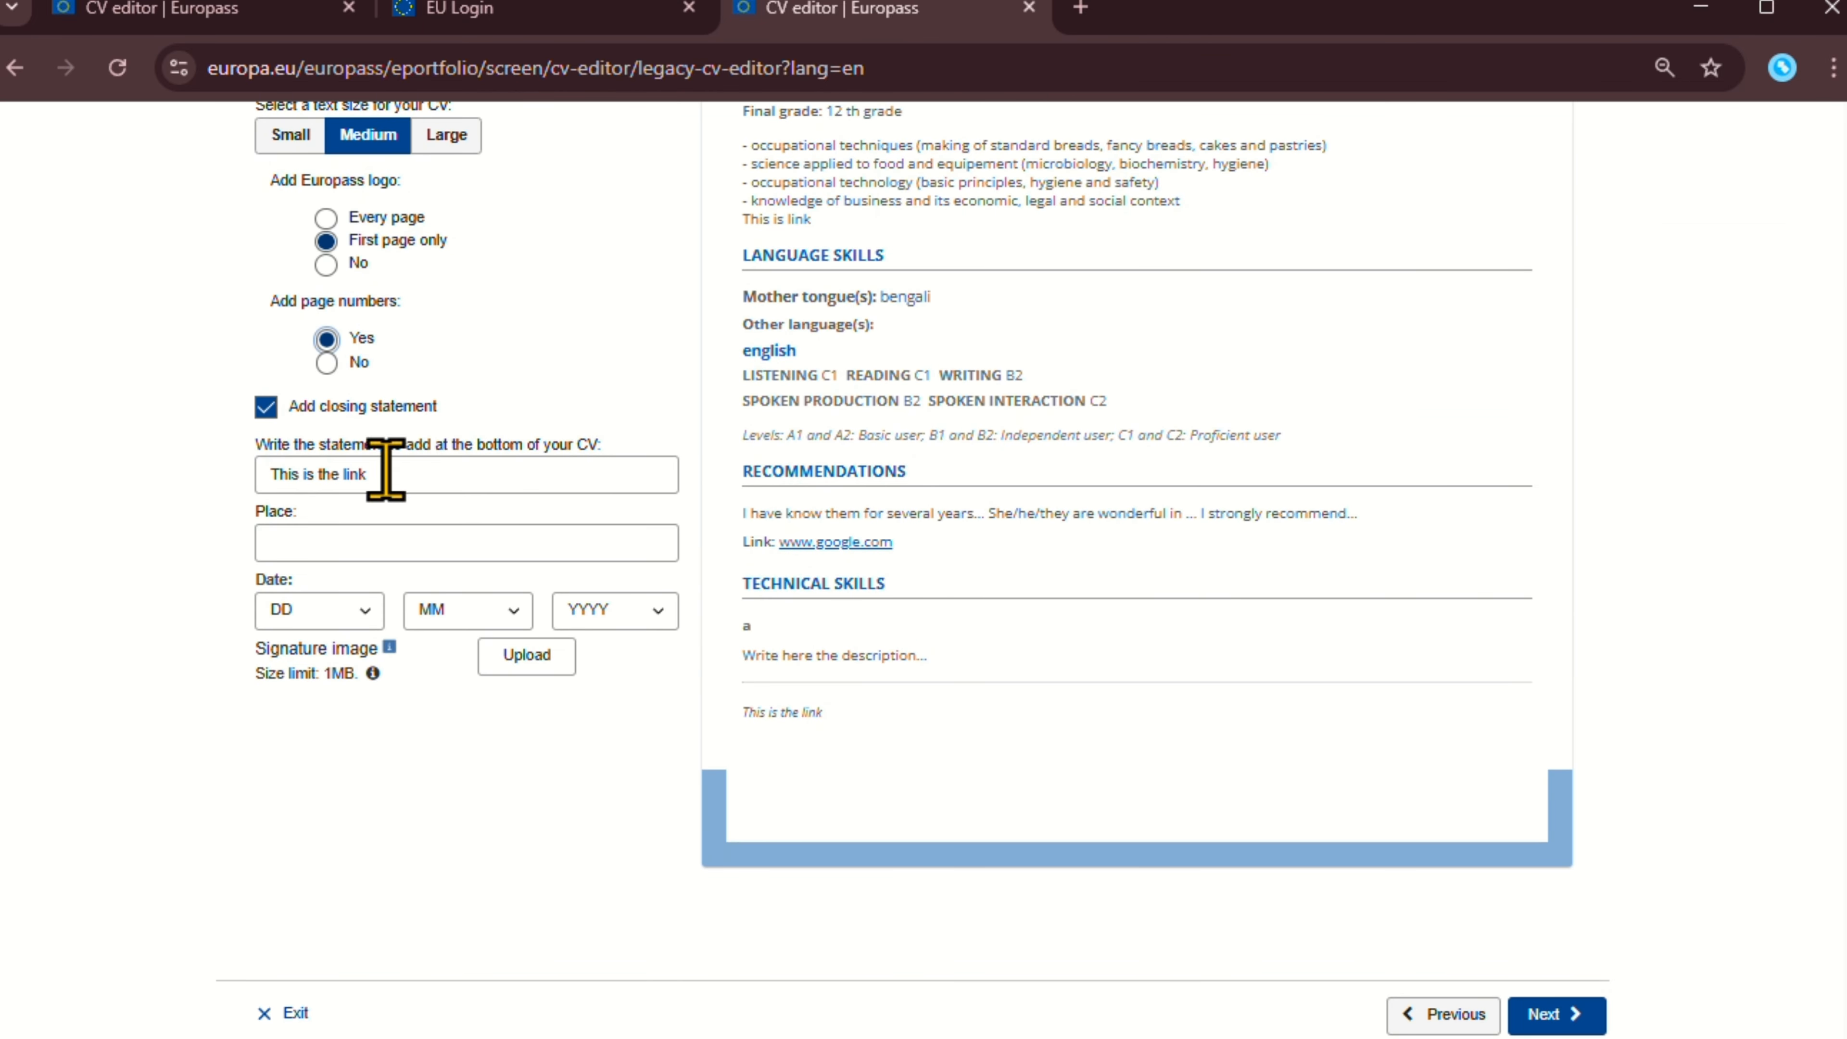
{"action": "left_click", "coordinate": [328, 367]}
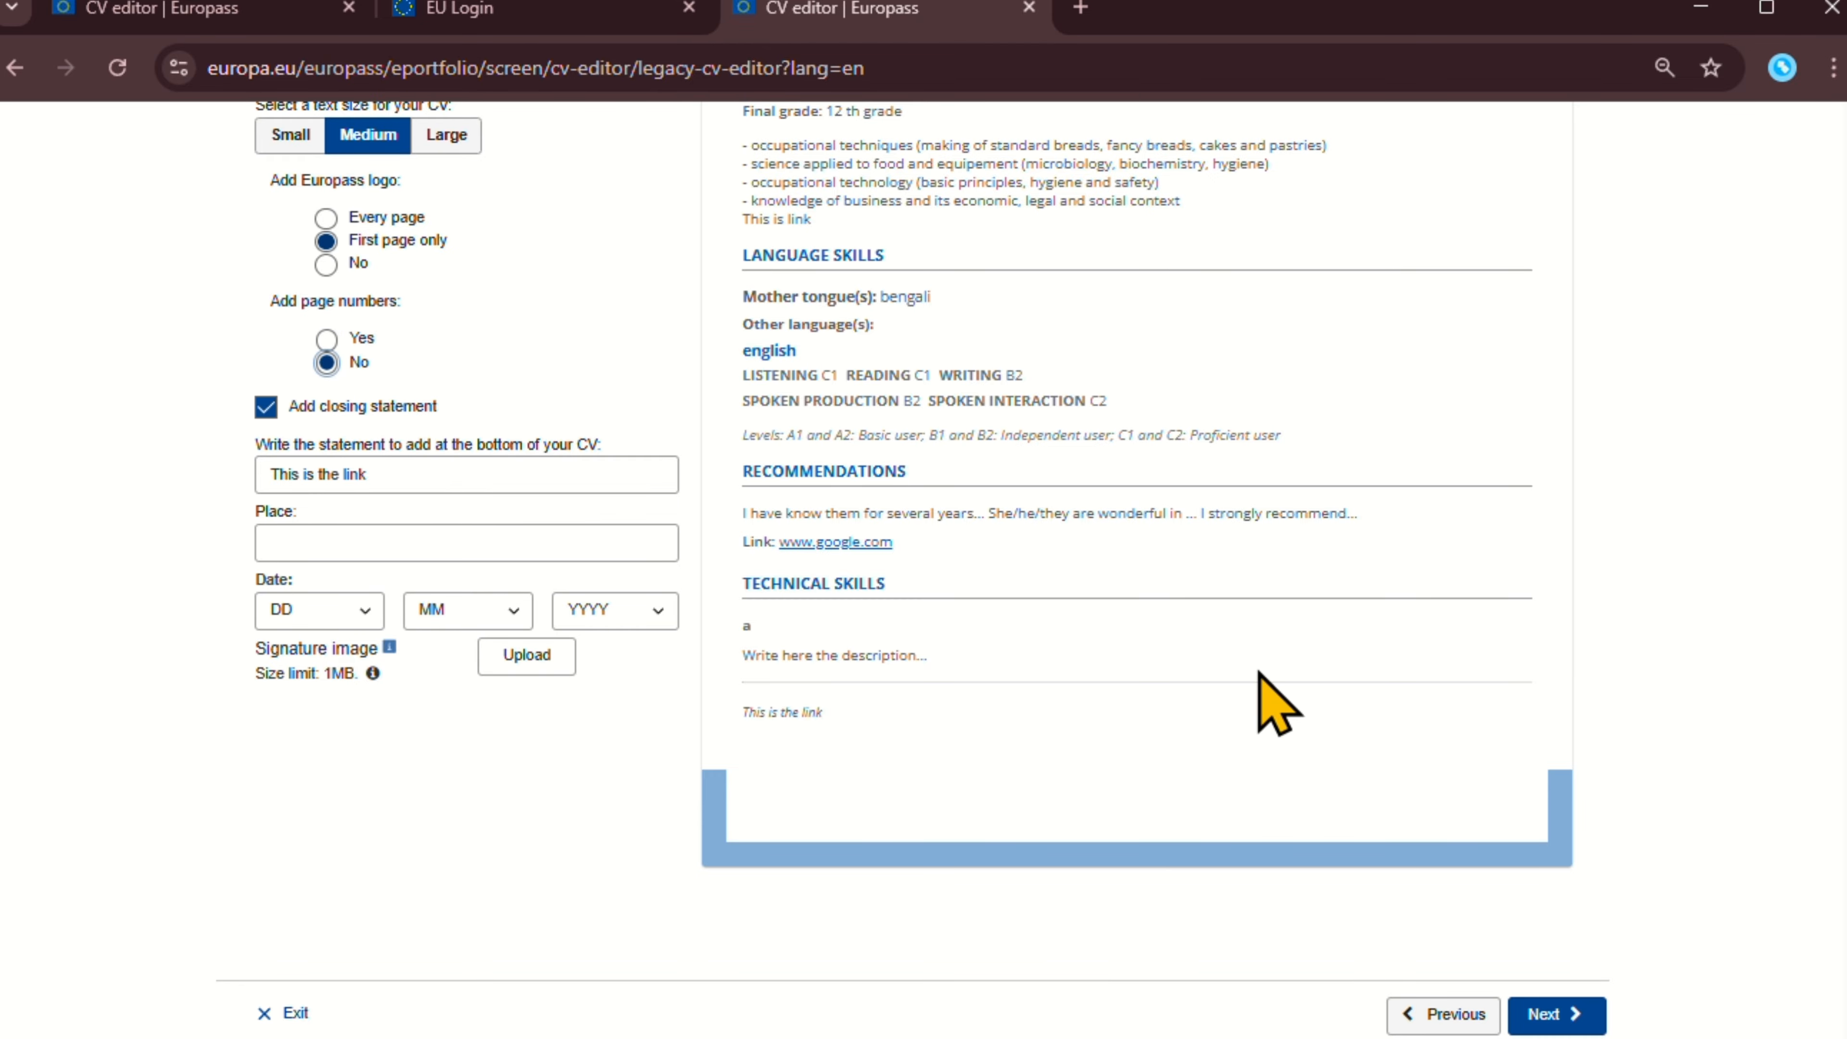
Continue to Save and share, review the CV preview, and select the Name field.
{"action": "left_click", "coordinate": [1571, 1004]}
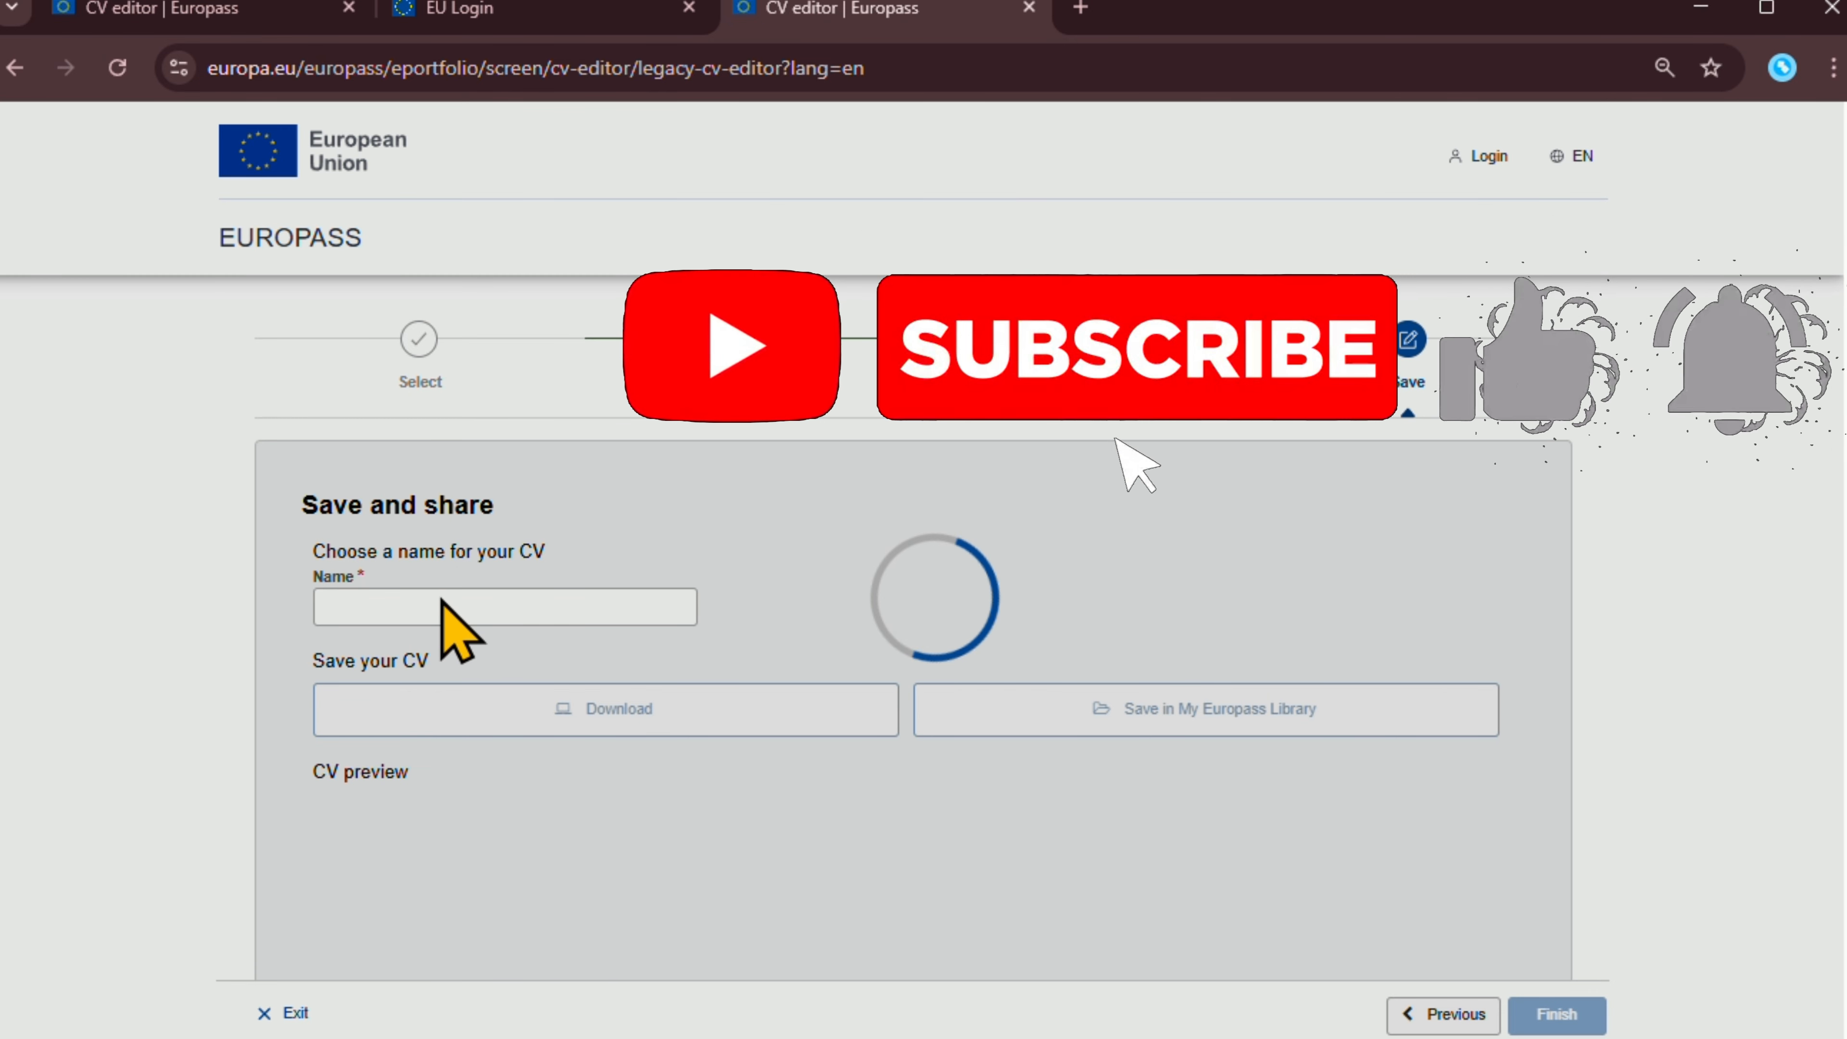
{"action": "scroll", "coordinate": [523, 553], "scroll_direction": "down", "scroll_amount": 2}
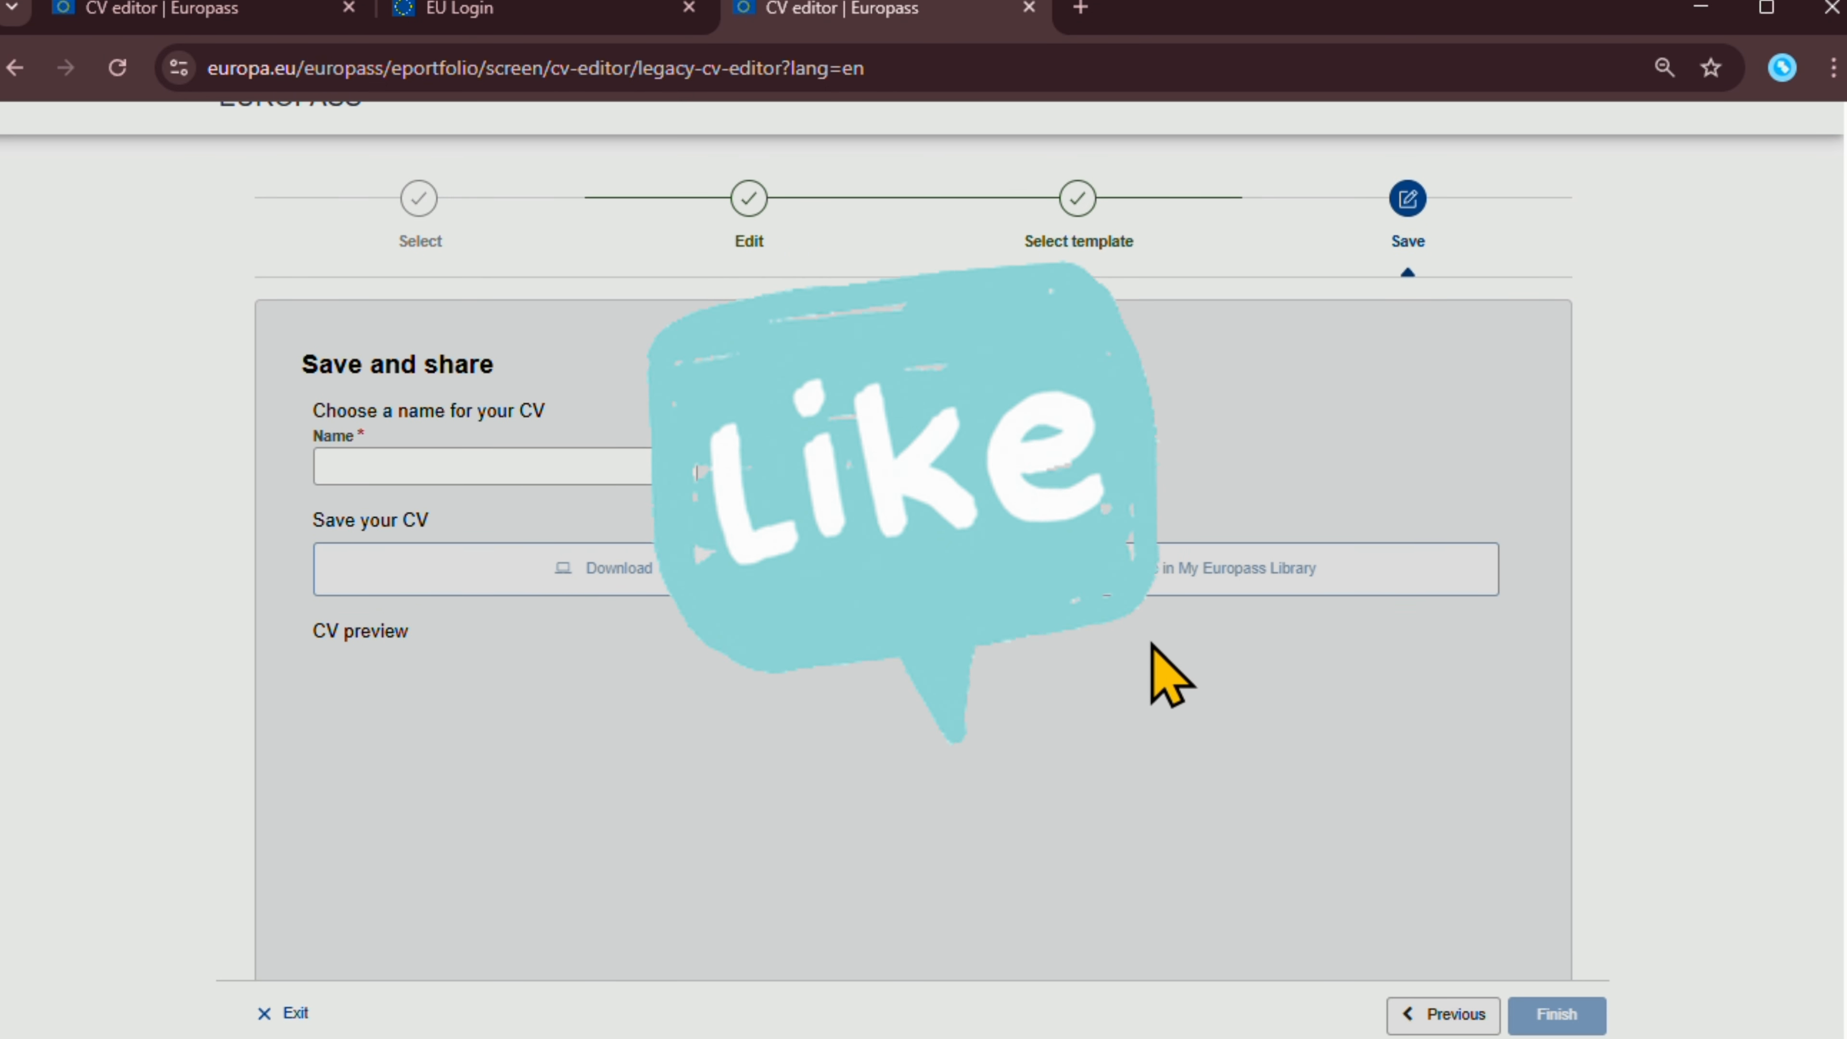
{"action": "scroll", "coordinate": [1178, 655], "scroll_direction": "up", "scroll_amount": 2}
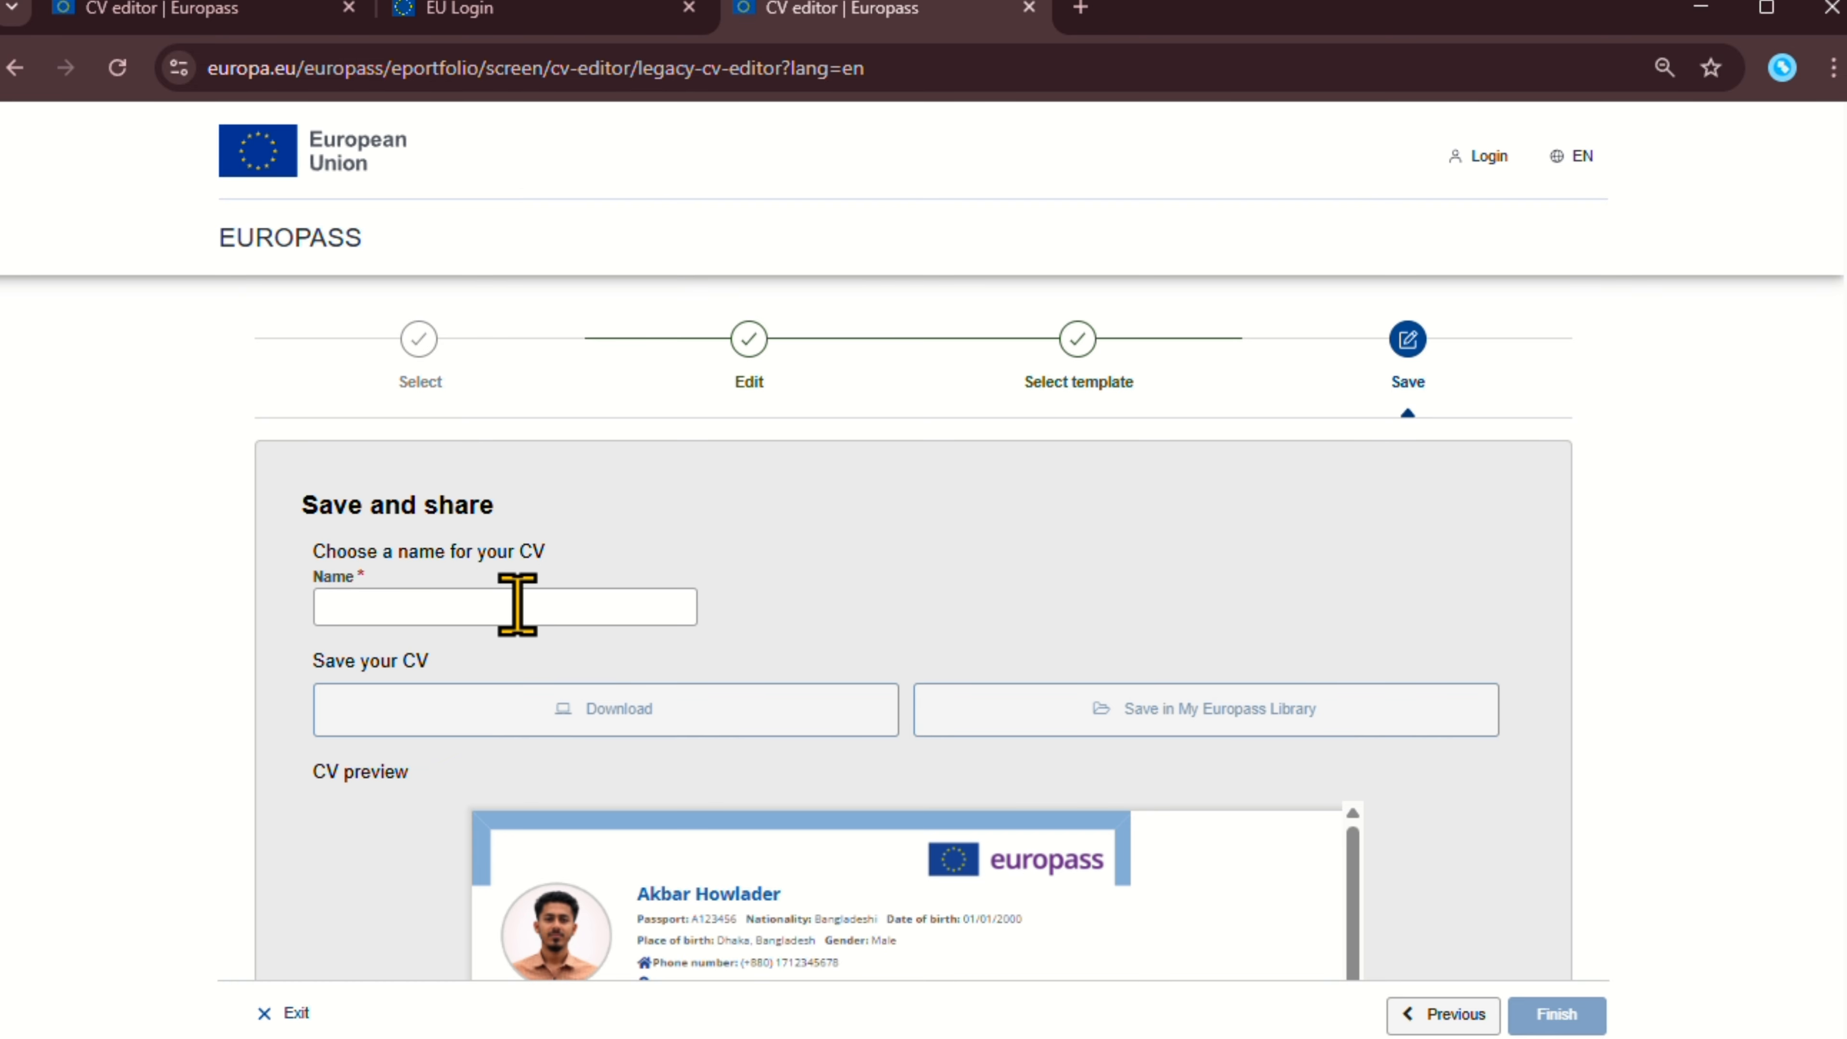
{"action": "scroll", "coordinate": [1352, 349], "scroll_direction": "down", "scroll_amount": 2}
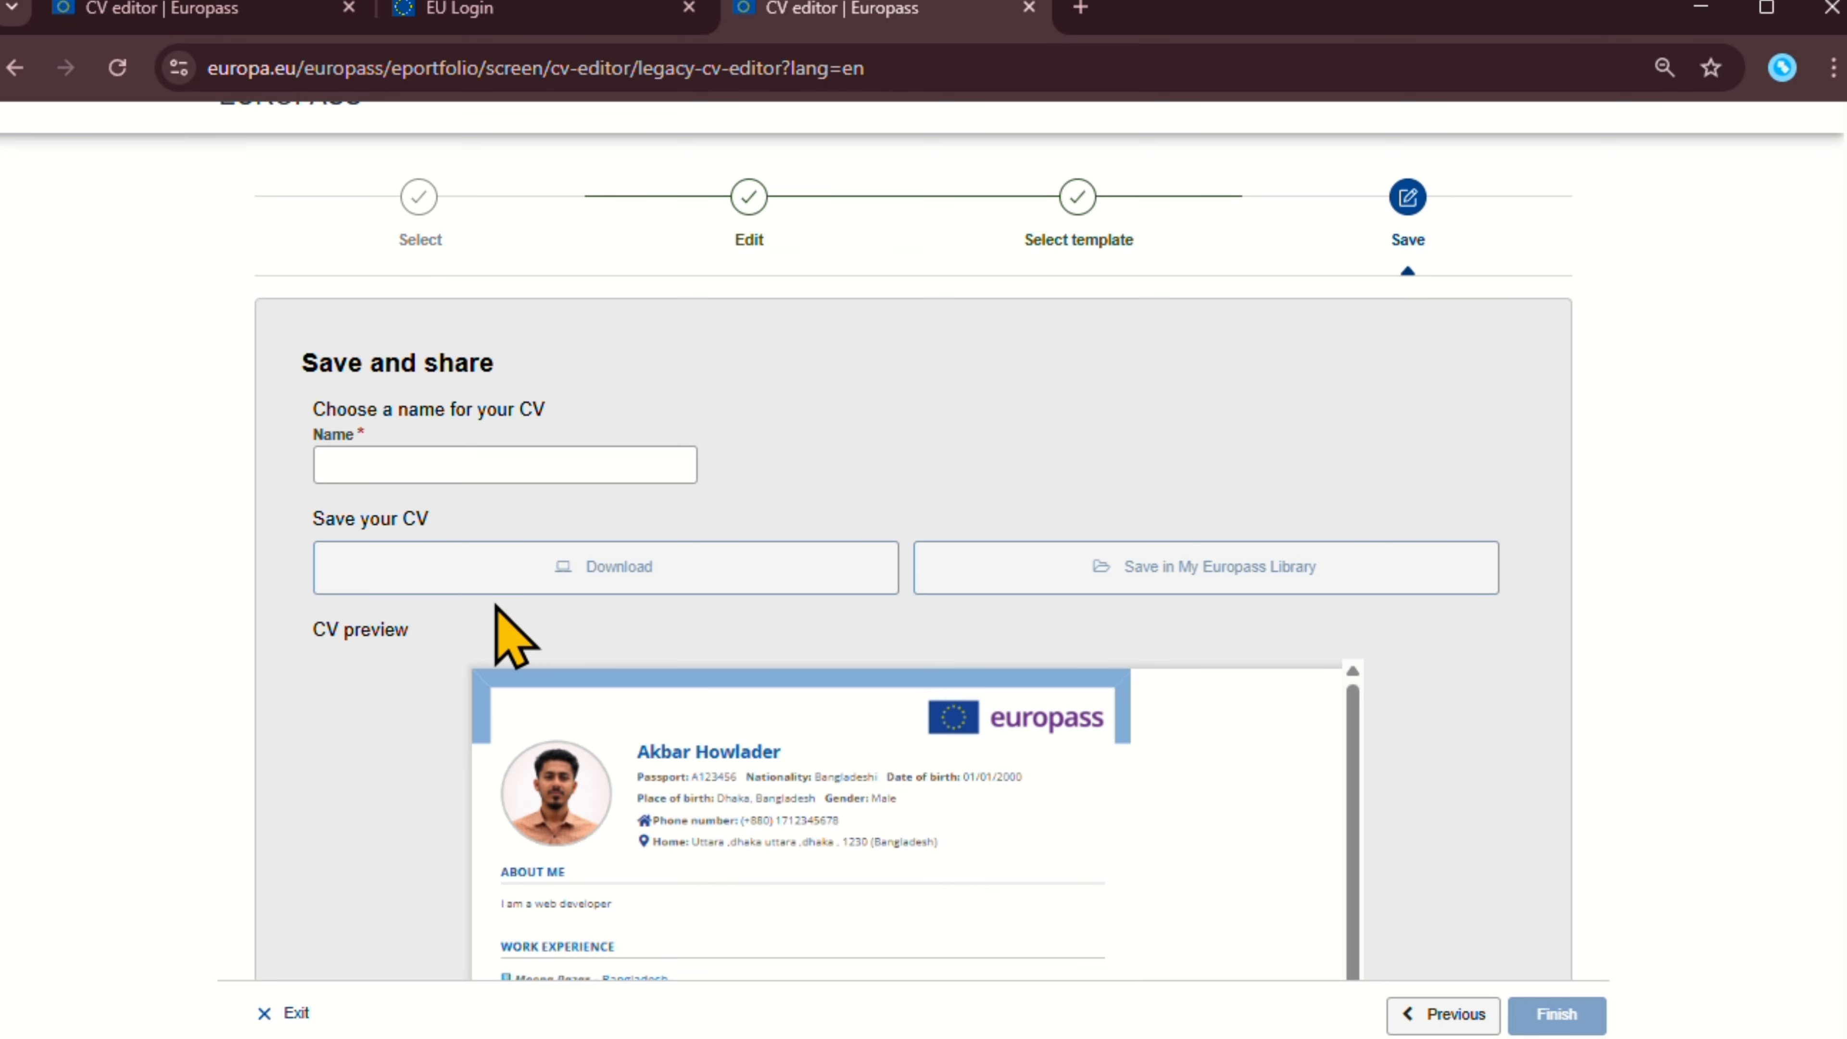
{"action": "scroll", "coordinate": [597, 812], "scroll_direction": "down", "scroll_amount": 10}
{"action": "scroll", "coordinate": [748, 829], "scroll_direction": "down", "scroll_amount": 8}
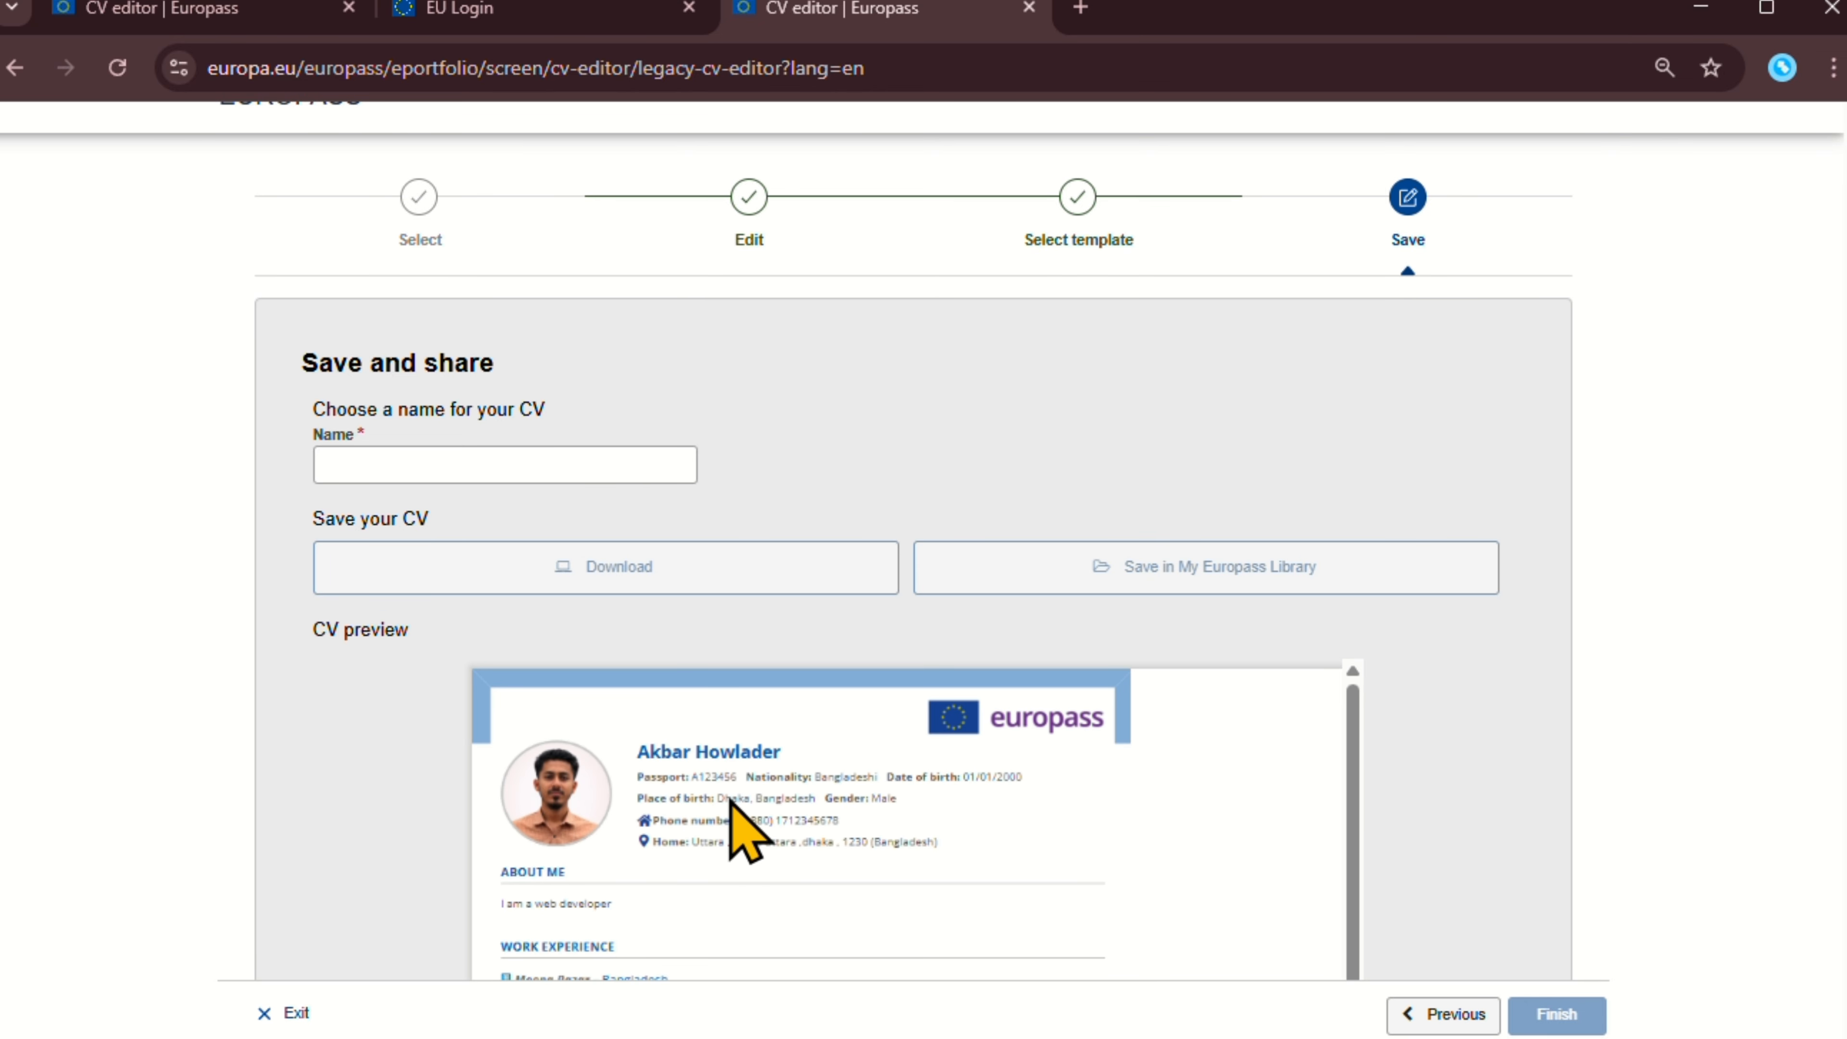
{"action": "left_click", "coordinate": [495, 477]}
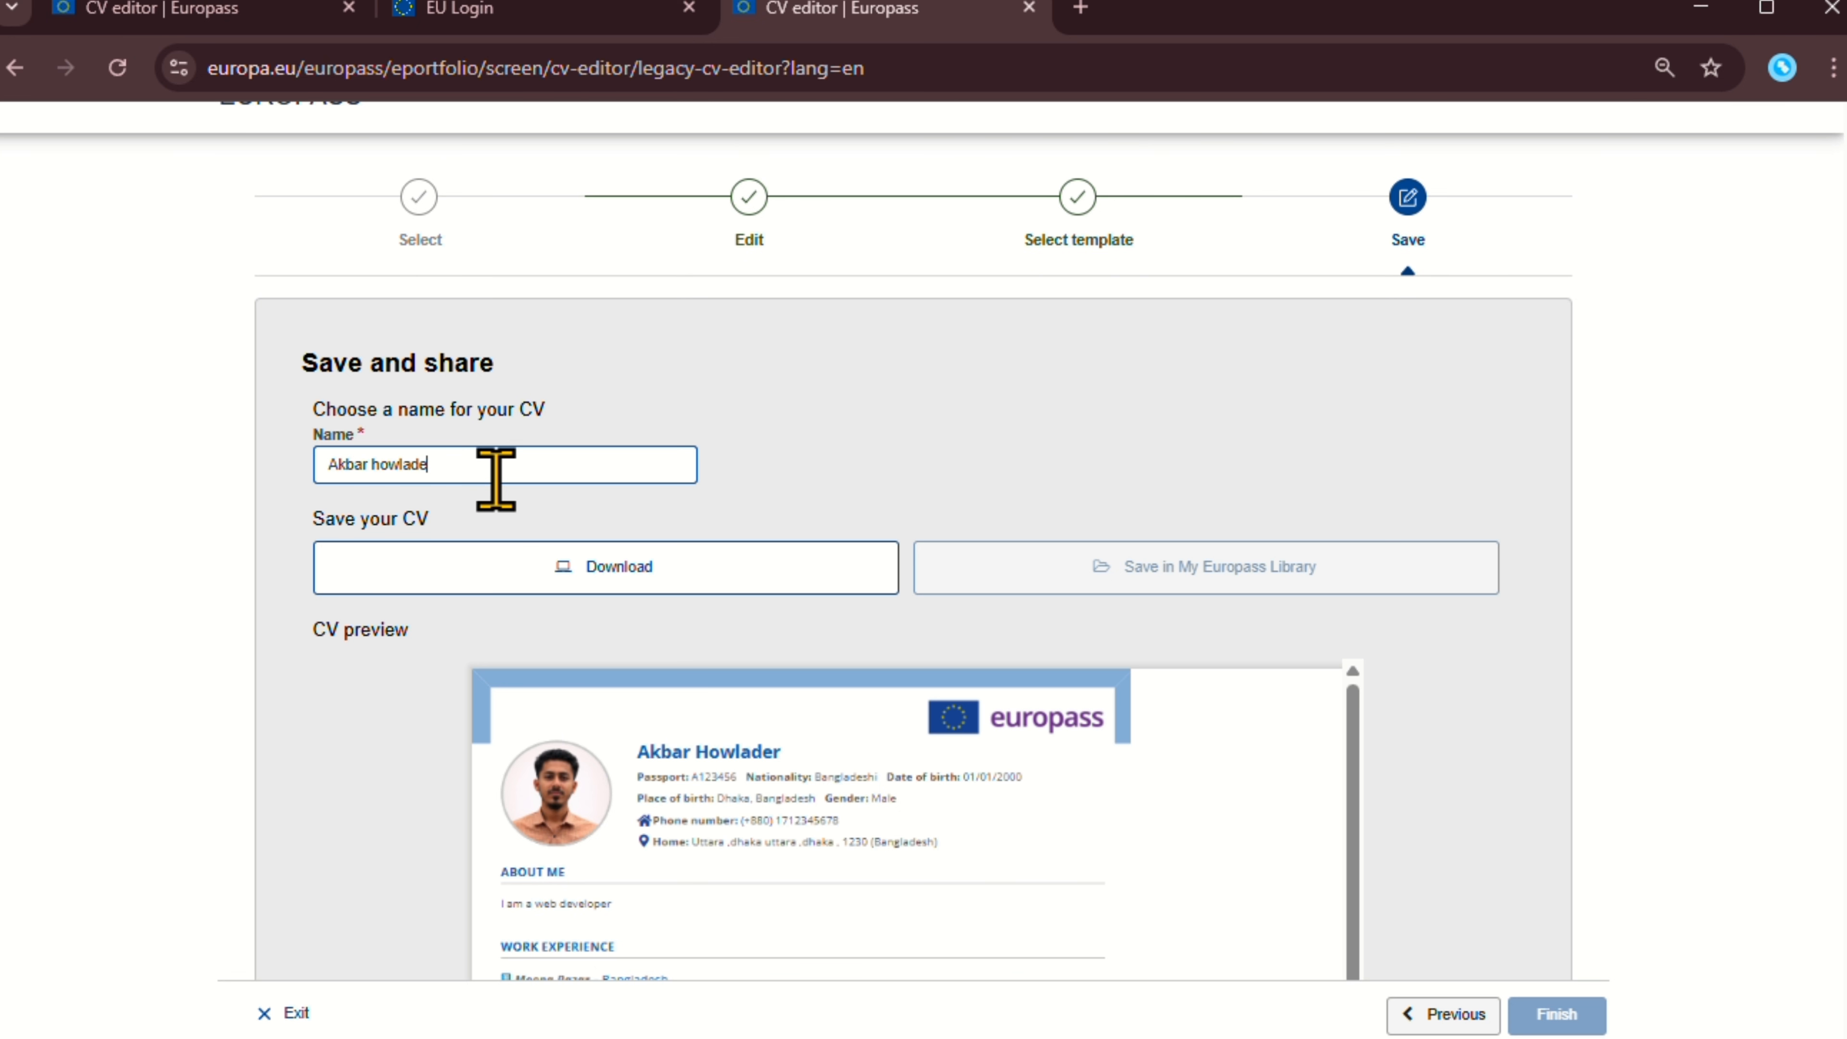
Download the CV as a PDF and show it in its downloads folder.
{"action": "left_click", "coordinate": [614, 567]}
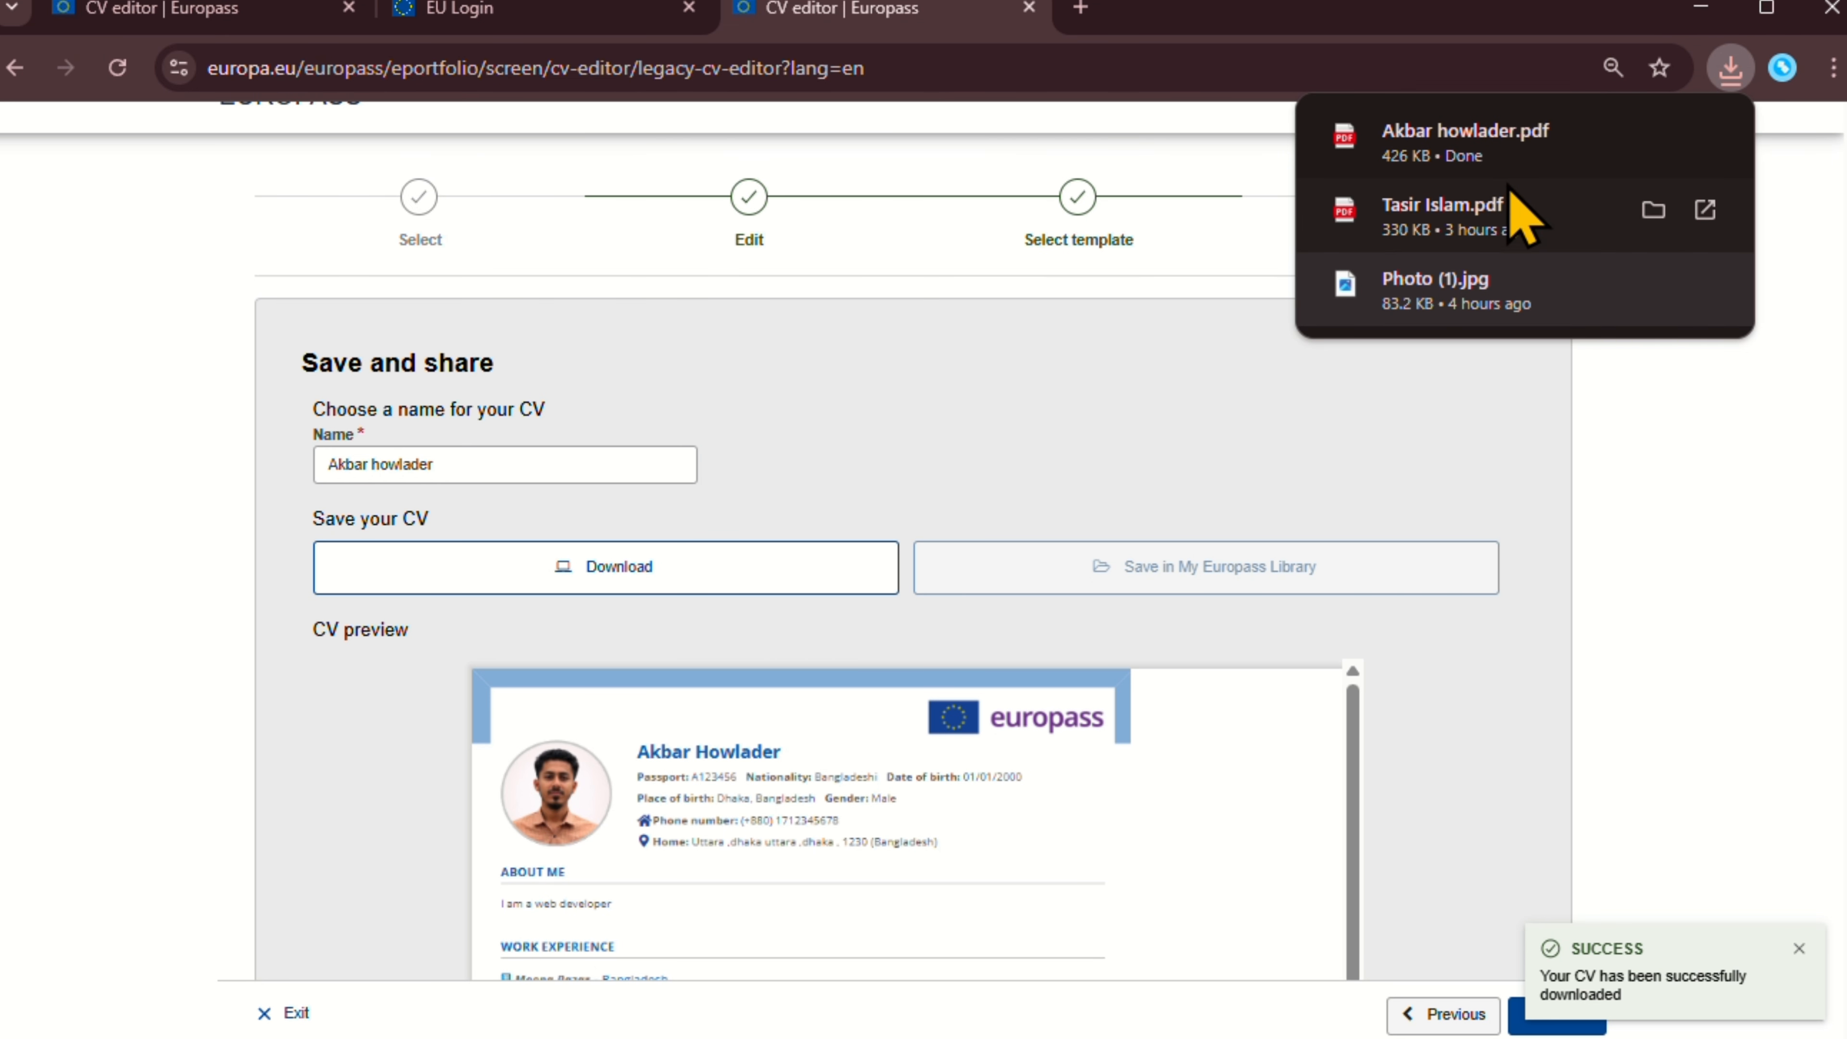
{"action": "left_click", "coordinate": [1654, 136]}
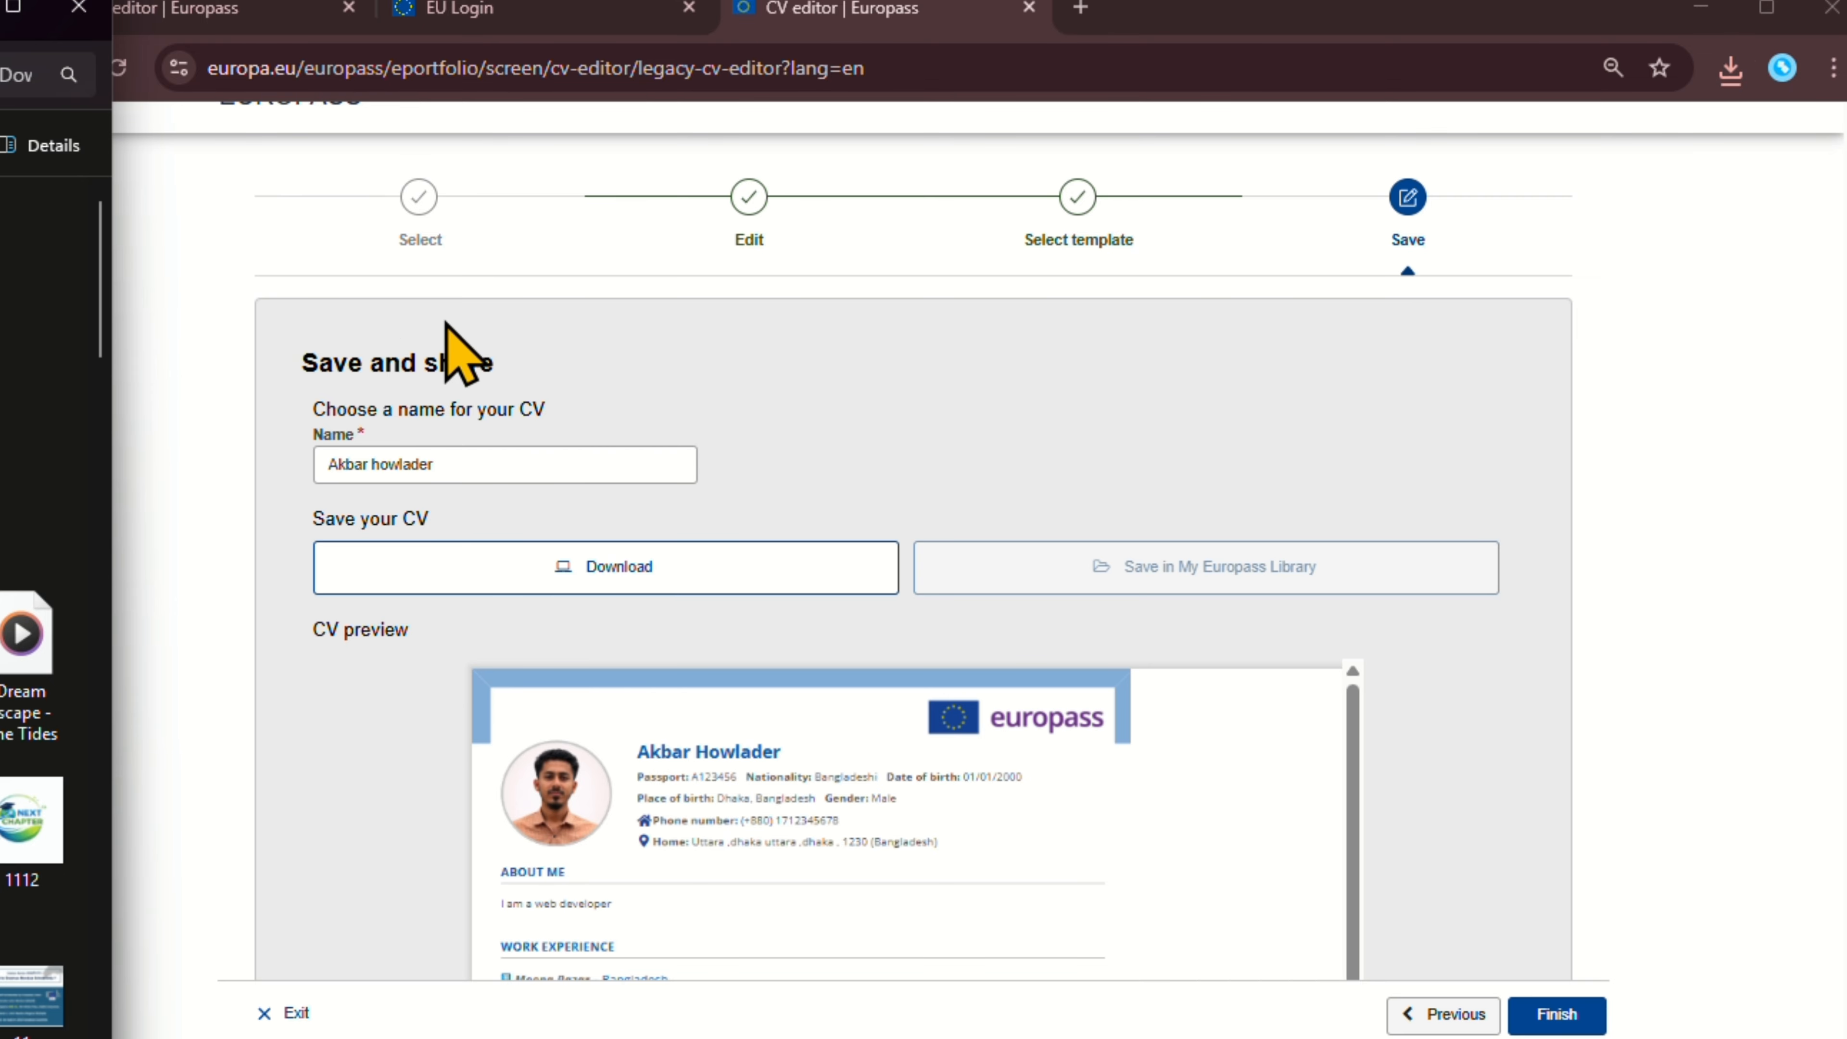
Widen the Edge PDF viewer, scroll through both CV pages, then minimize it.
{"action": "scroll", "coordinate": [940, 452], "scroll_direction": "down", "scroll_amount": 8}
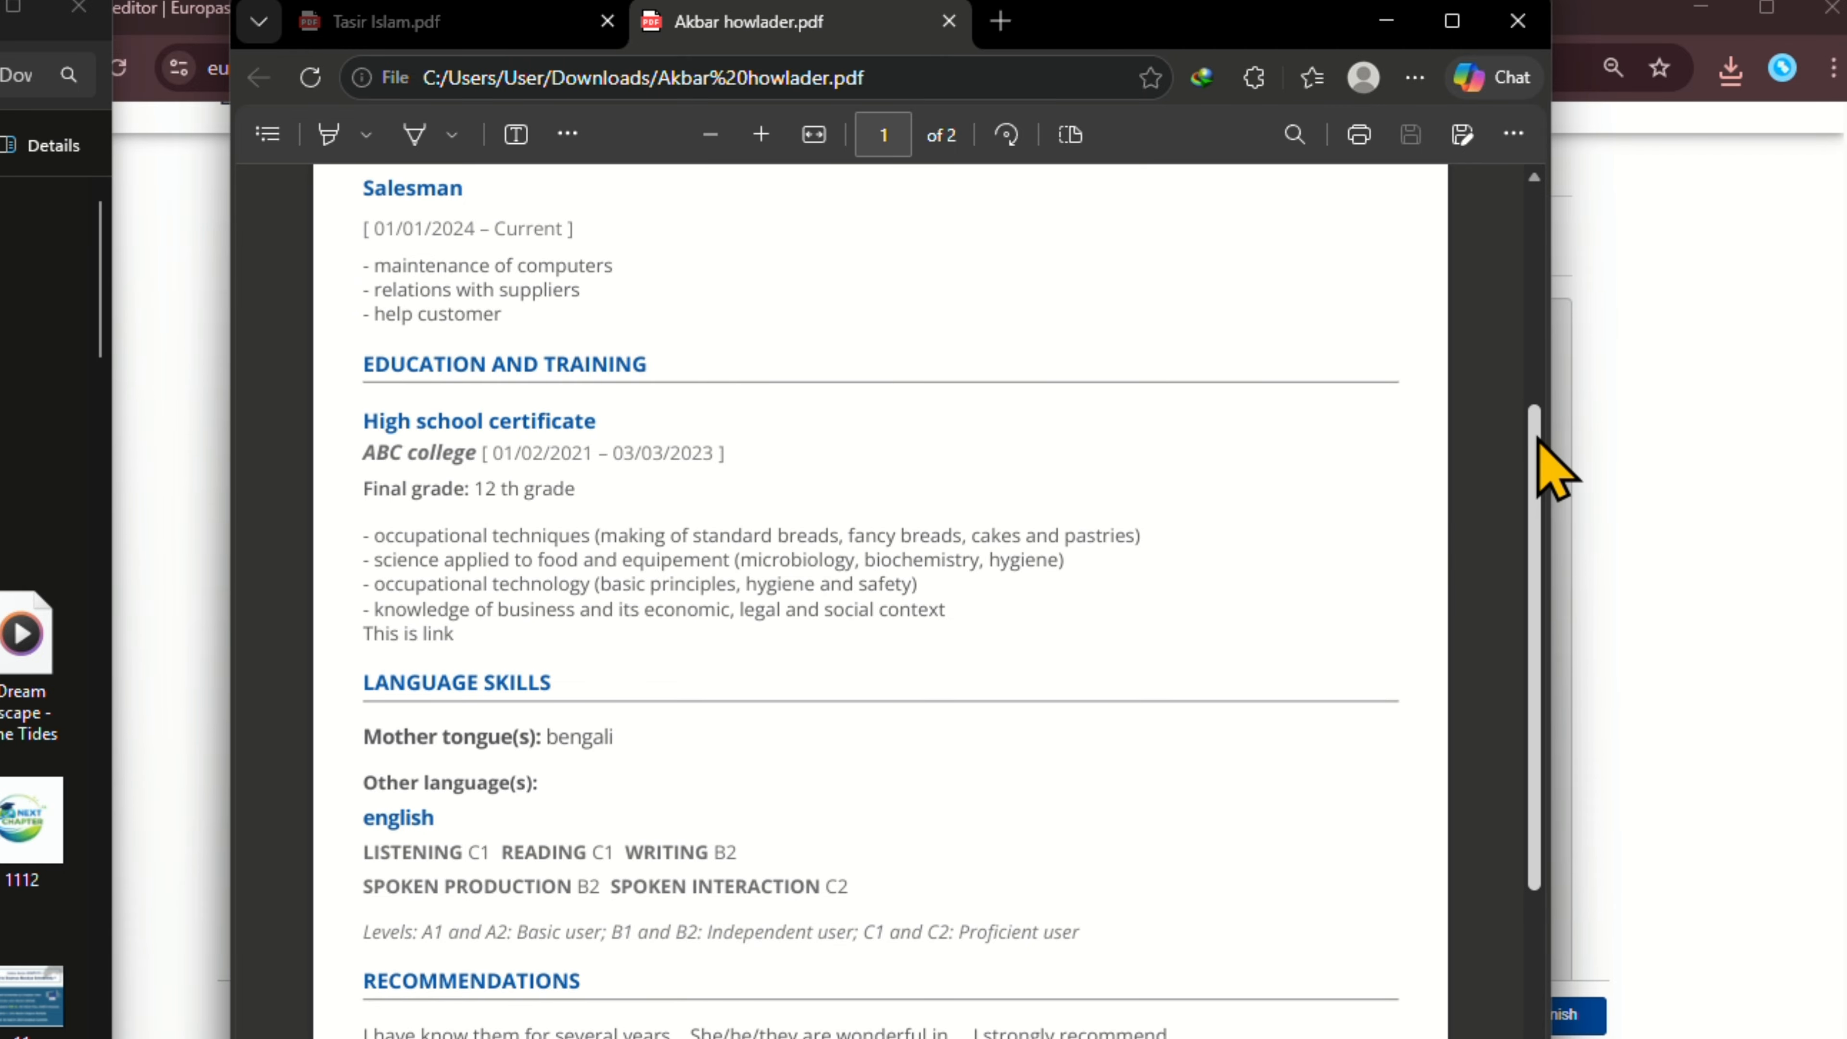
{"action": "left_click_drag", "start_coordinate": [1563, 326], "coordinate": [1642, 327]}
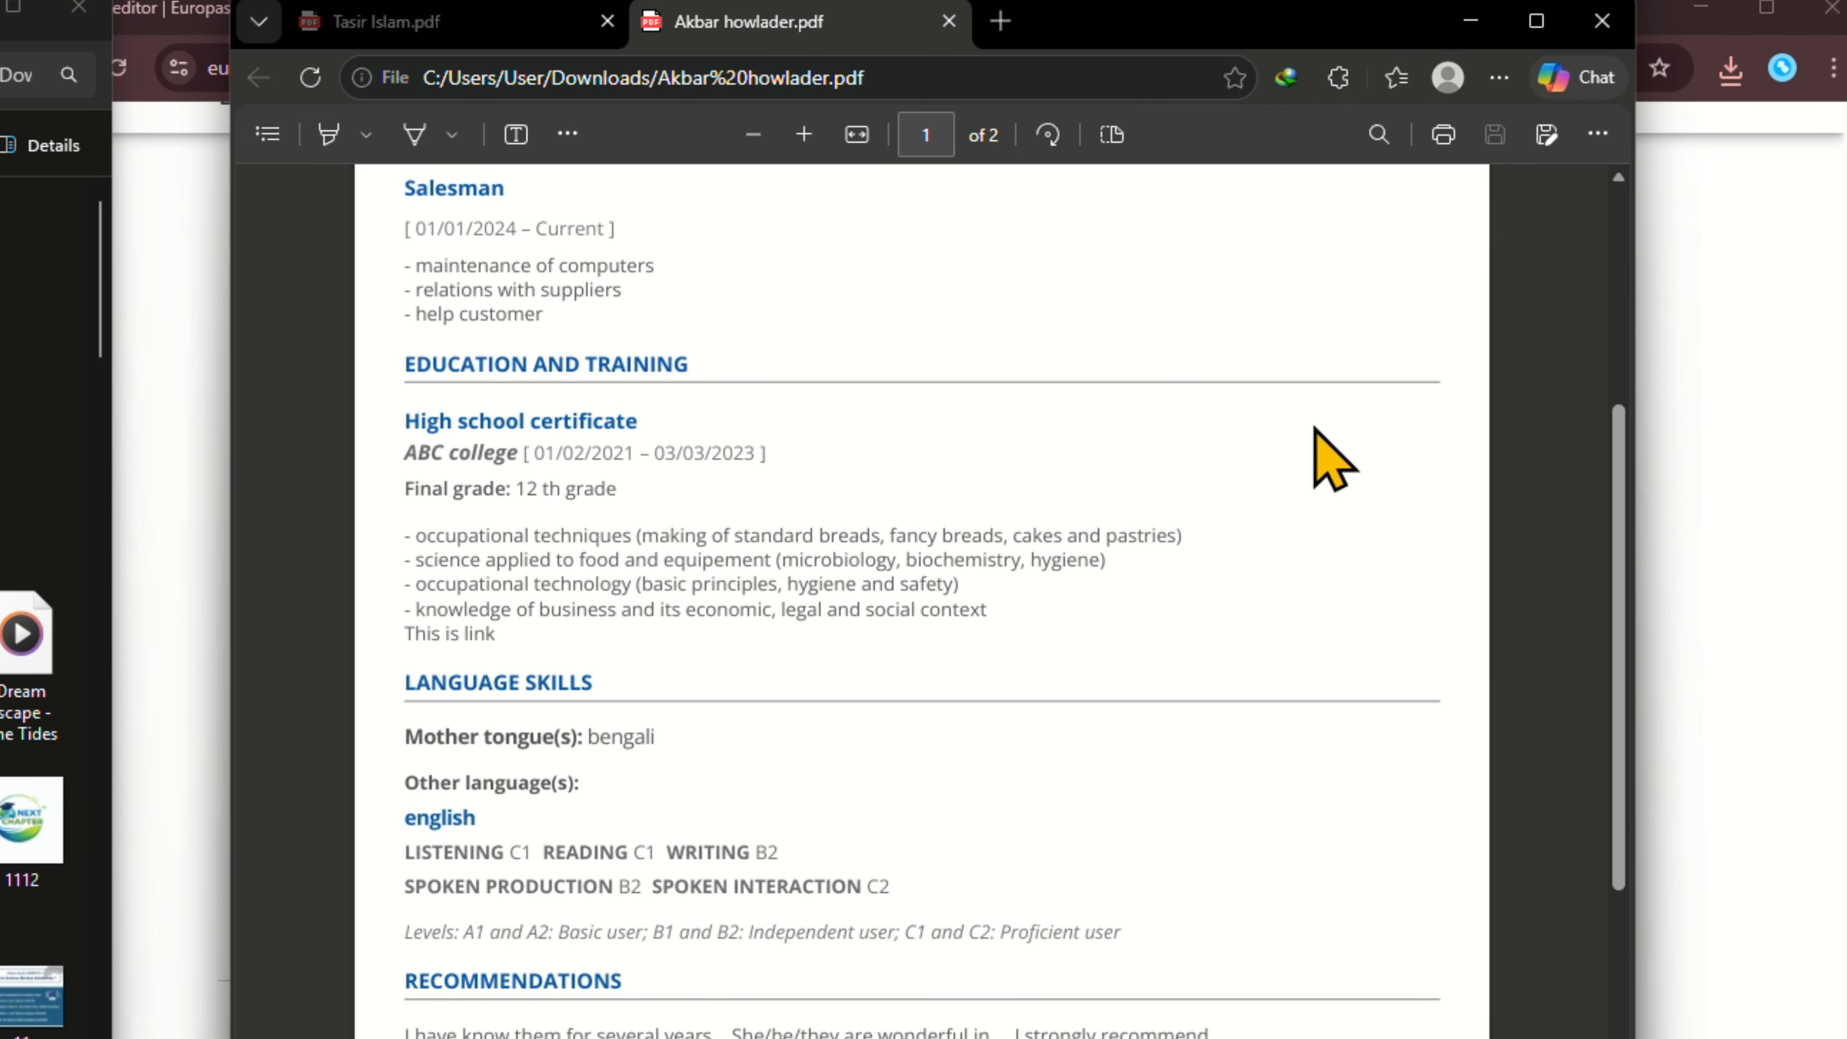
{"action": "scroll", "coordinate": [874, 569], "scroll_direction": "up", "scroll_amount": 8}
{"action": "scroll", "coordinate": [891, 564], "scroll_direction": "down", "scroll_amount": 12}
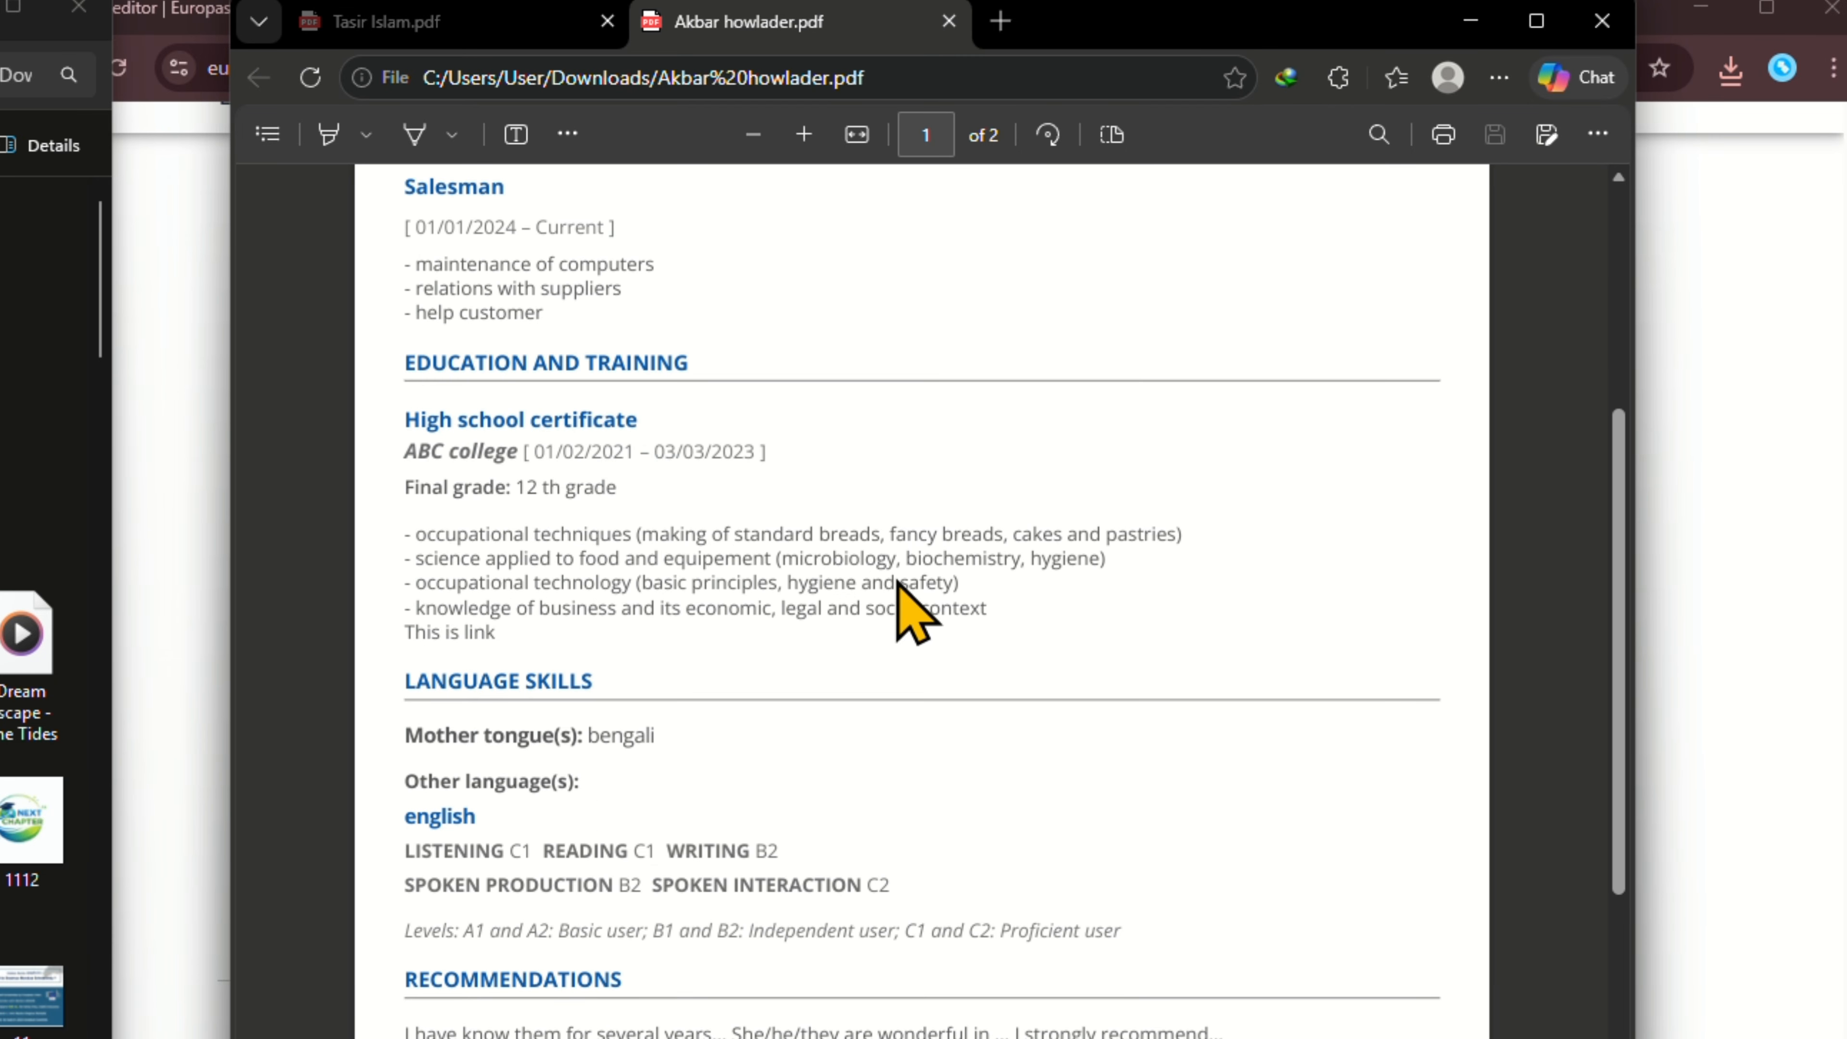
{"action": "scroll", "coordinate": [902, 594], "scroll_direction": "up", "scroll_amount": 3}
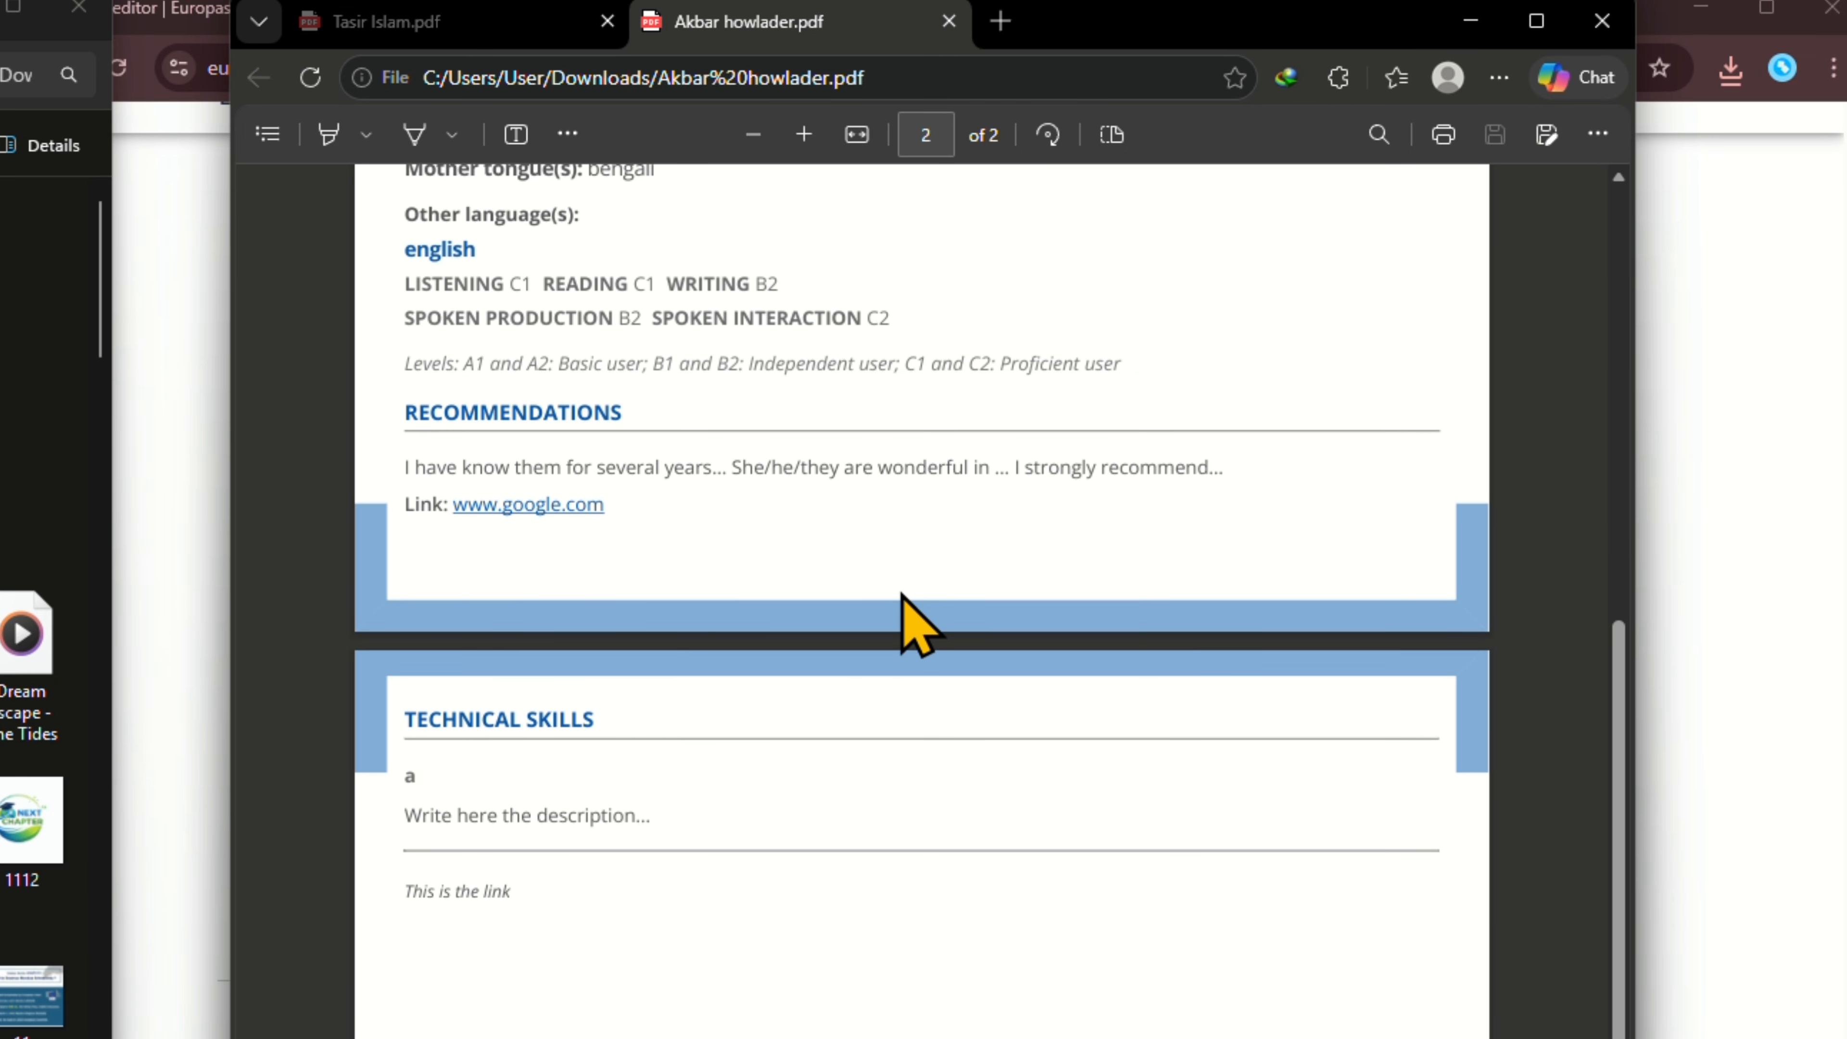
{"action": "scroll", "coordinate": [902, 593], "scroll_direction": "up", "scroll_amount": 15}
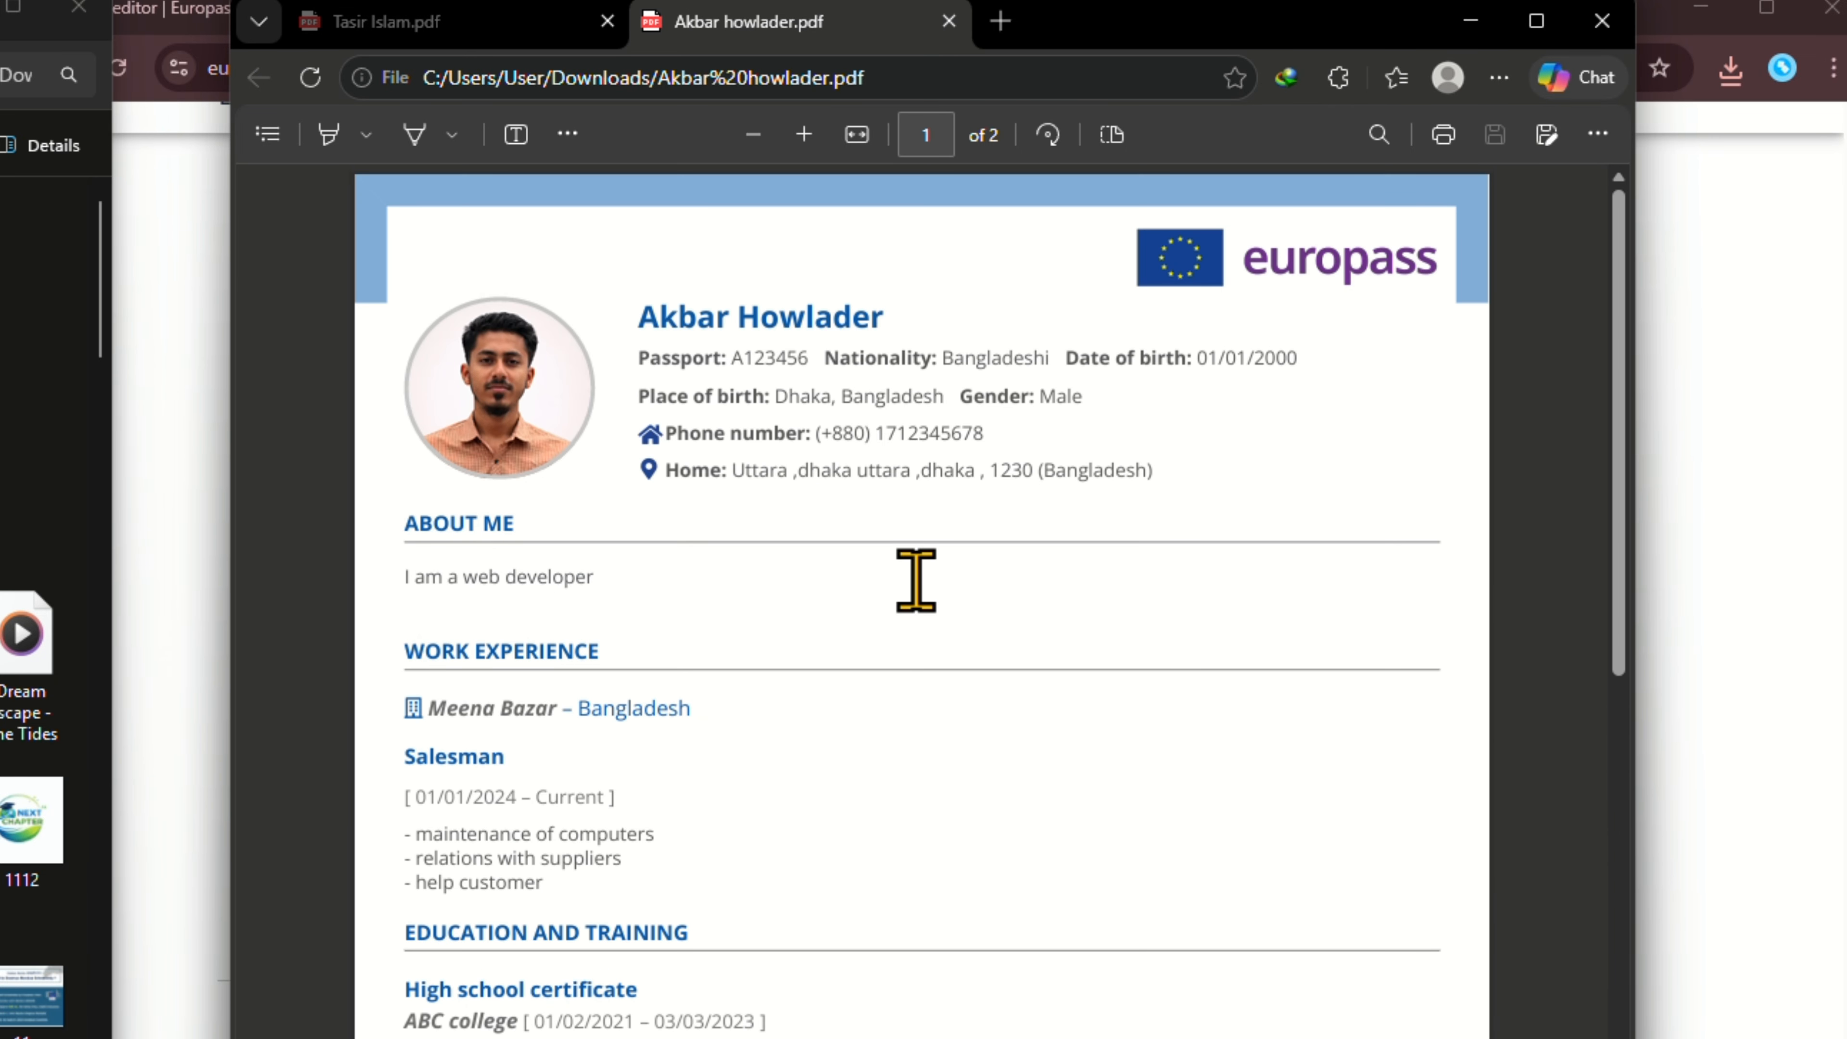
{"action": "scroll", "coordinate": [911, 574], "scroll_direction": "down", "scroll_amount": 10}
{"action": "scroll", "coordinate": [931, 633], "scroll_direction": "down", "scroll_amount": 10}
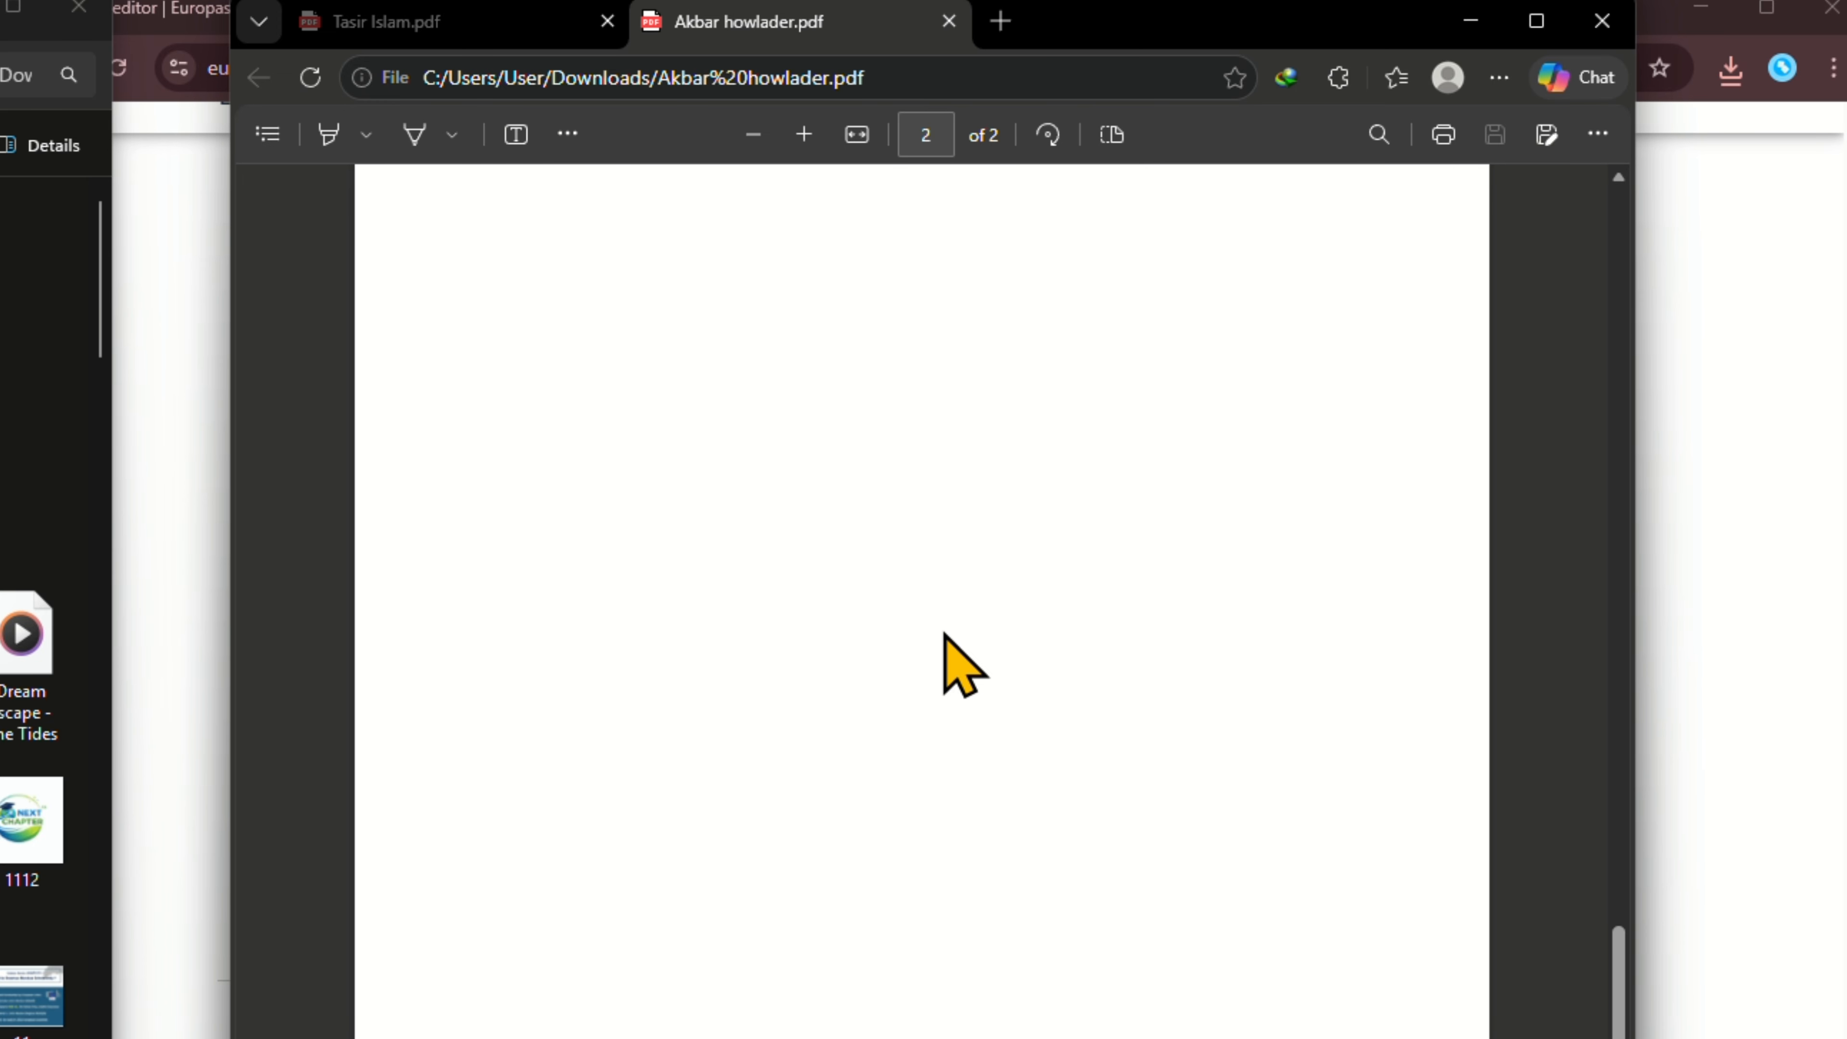
{"action": "scroll", "coordinate": [945, 634], "scroll_direction": "up", "scroll_amount": 20}
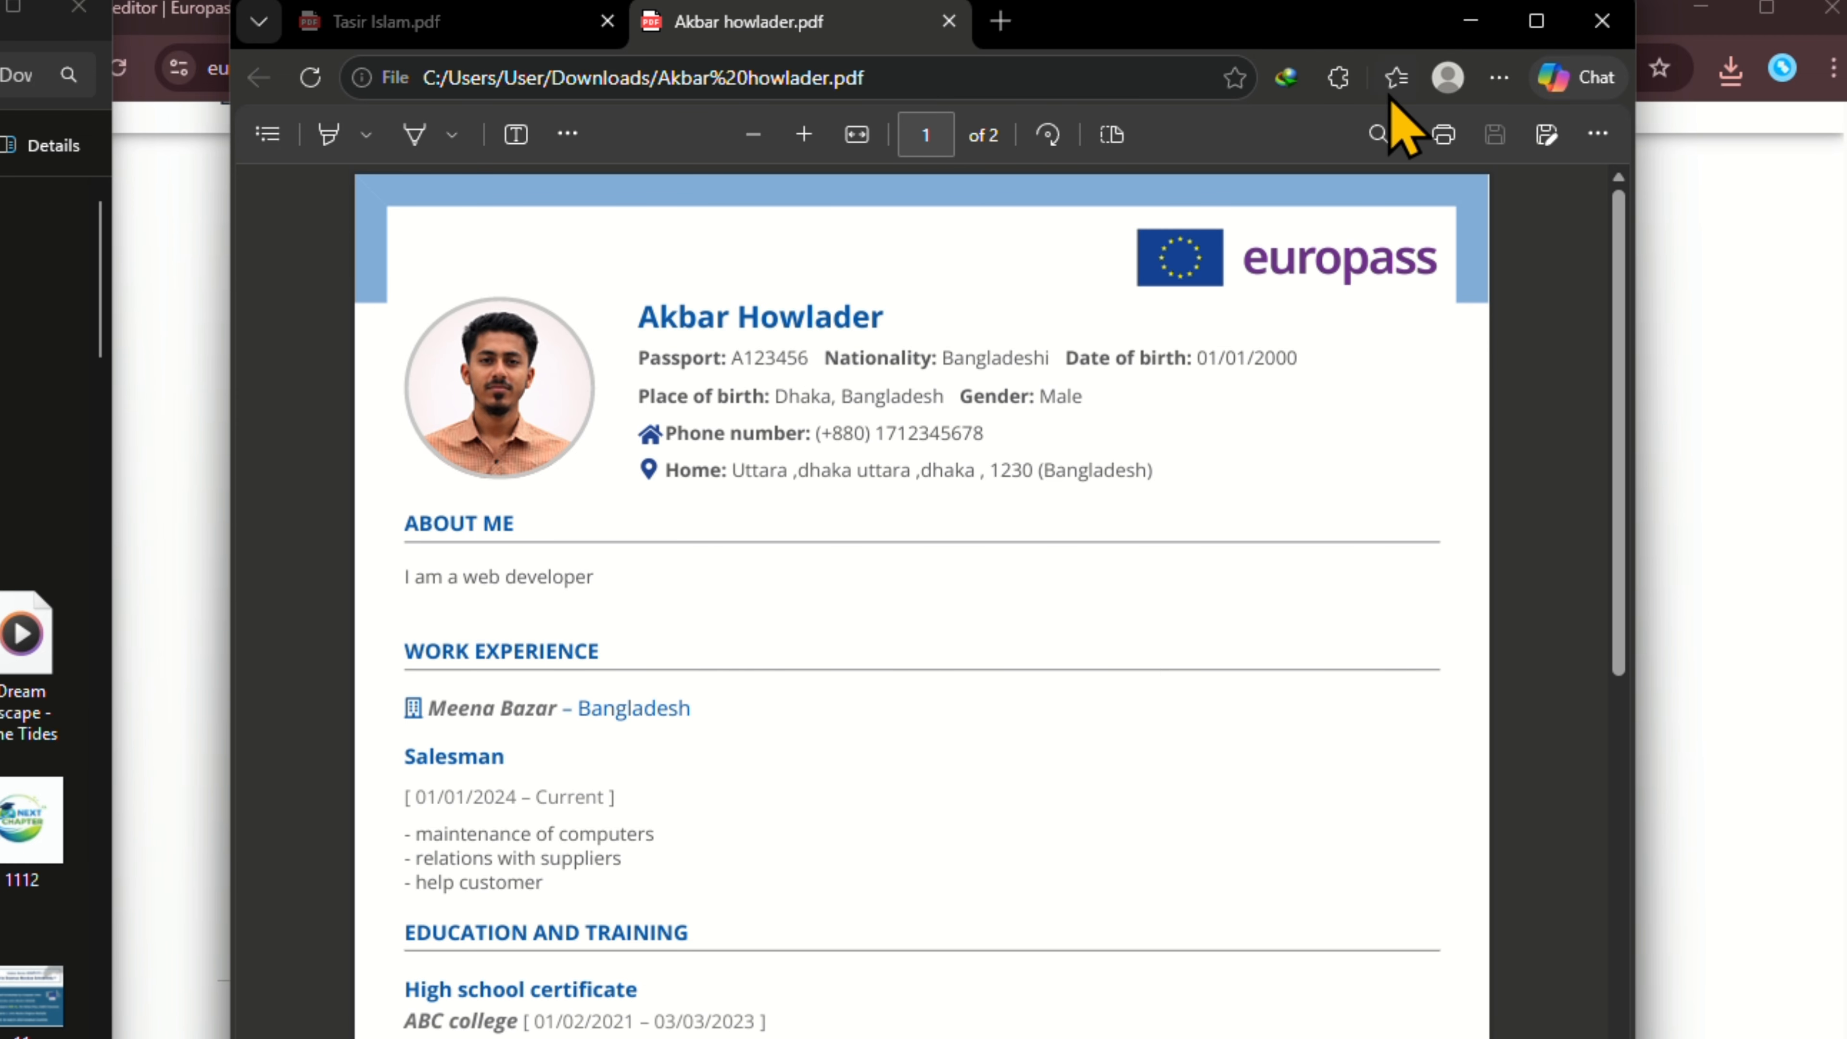
{"action": "left_click", "coordinate": [1455, 14]}
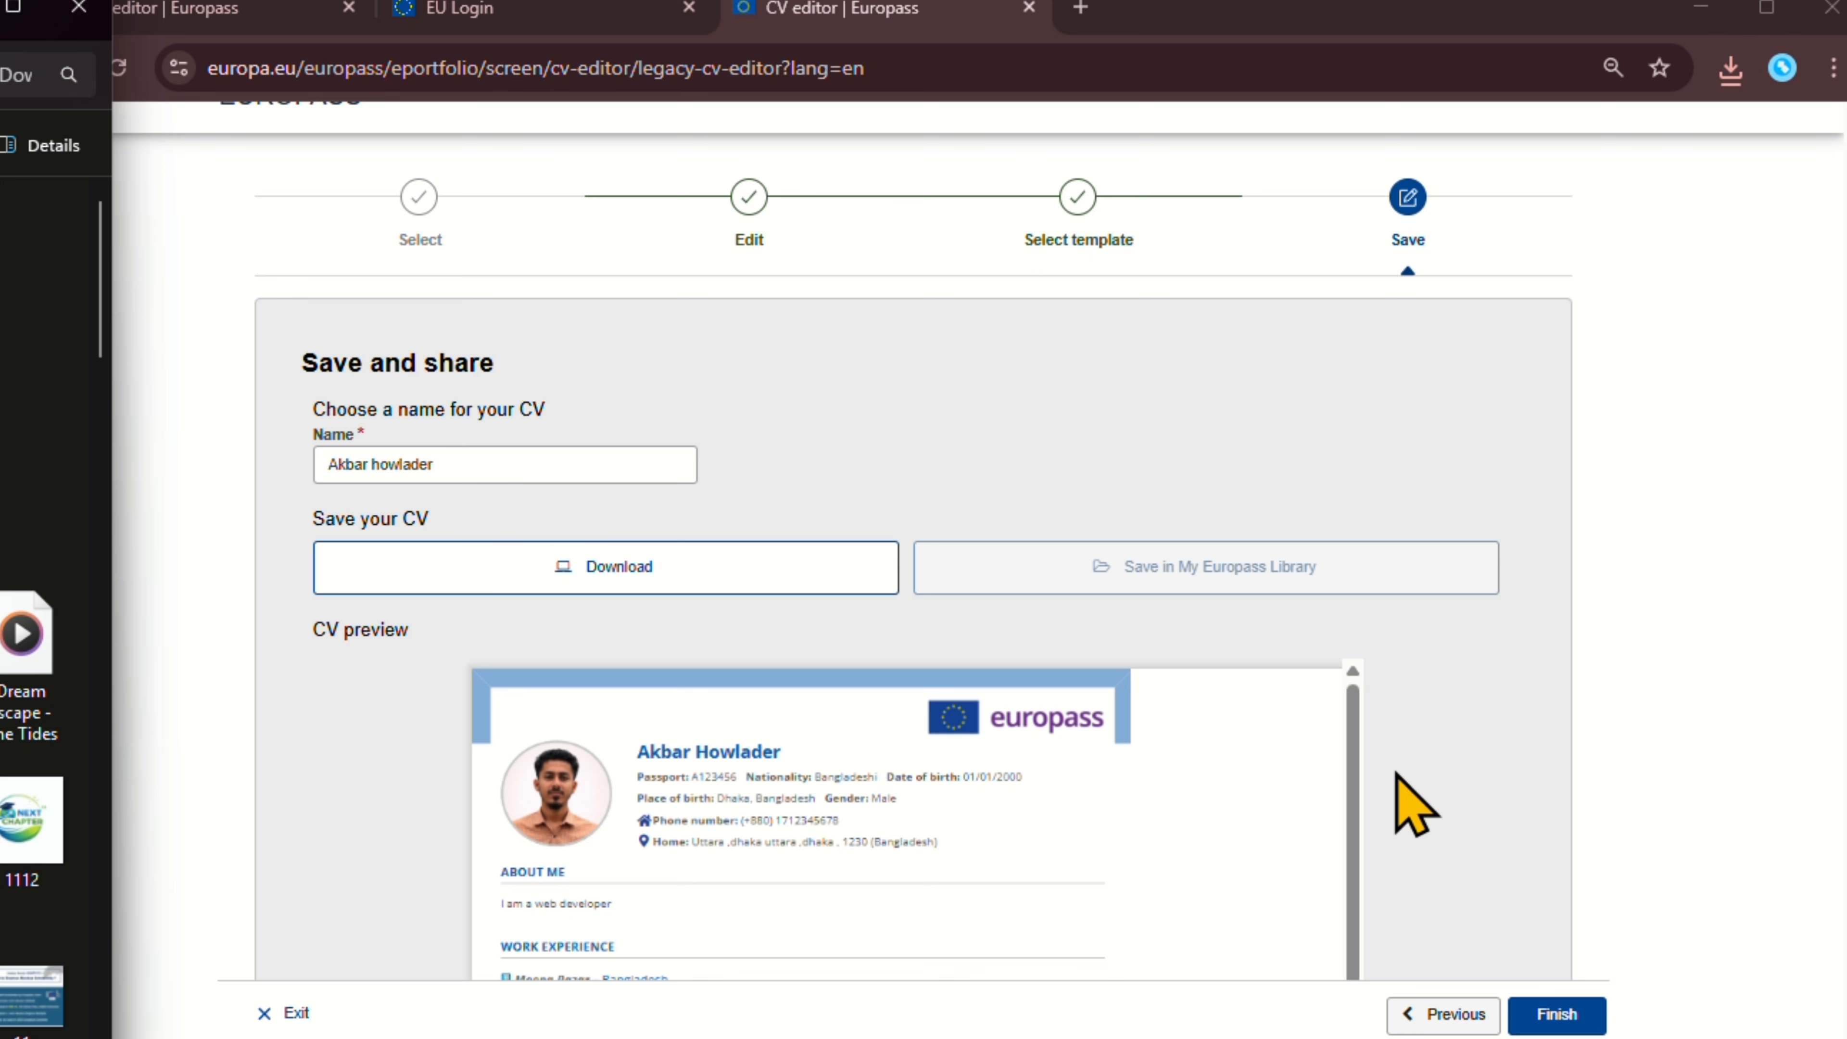
Bring the Europass Save and share page back to the front.
{"action": "left_click", "coordinate": [179, 150]}
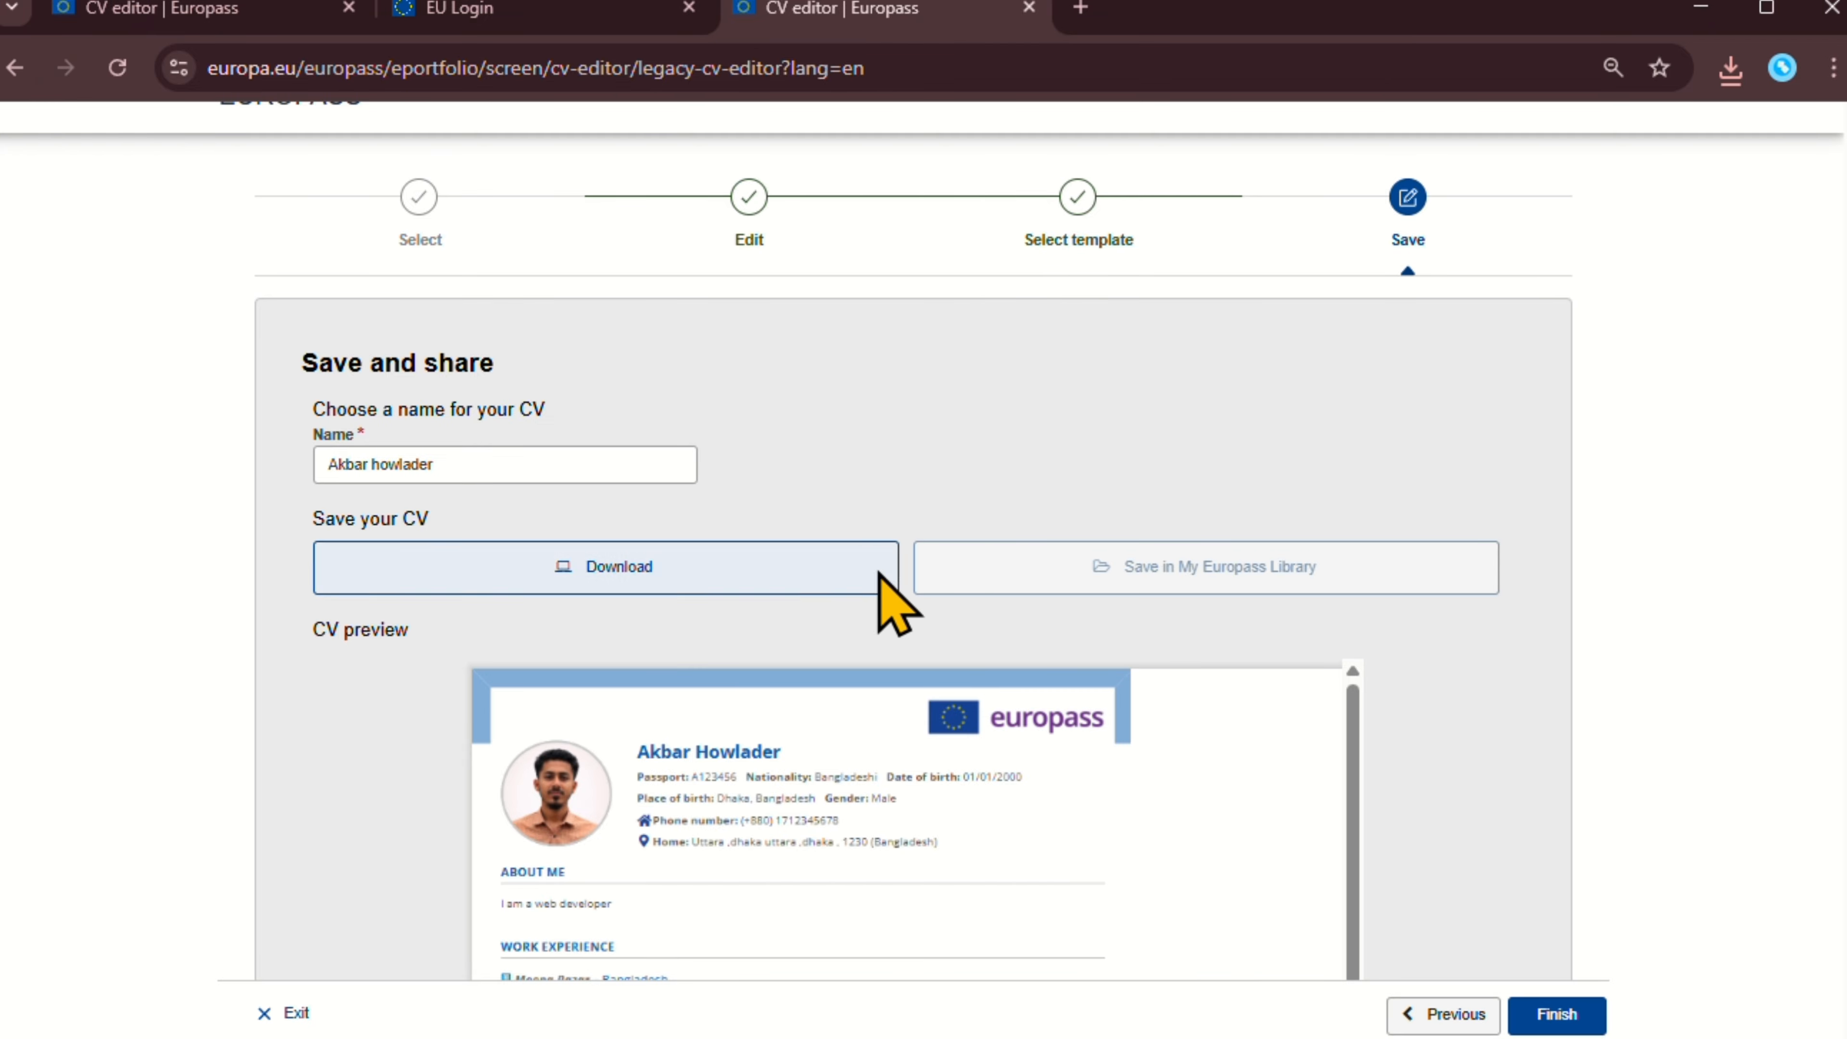